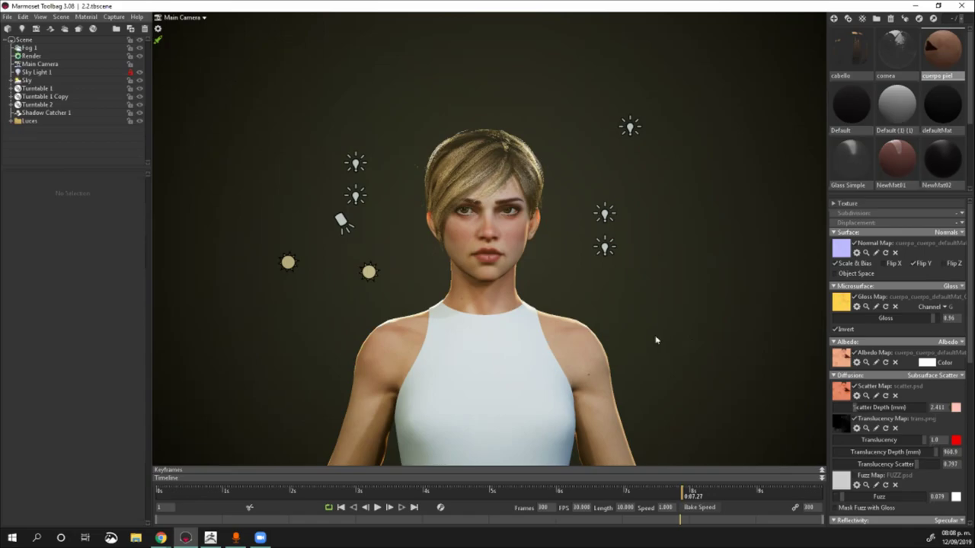
Step: Examine the female character's upper body and pose, from the bare midriff up to the head and shoulders
scroll(646, 345, "up", 3)
mouse_move(646, 346)
left_mouse_down("alt")
mouse_move(668, 348)
mouse_move(655, 333)
left_mouse_up("alt")
middle_click_drag(660, 352, 646, 338, "alt")
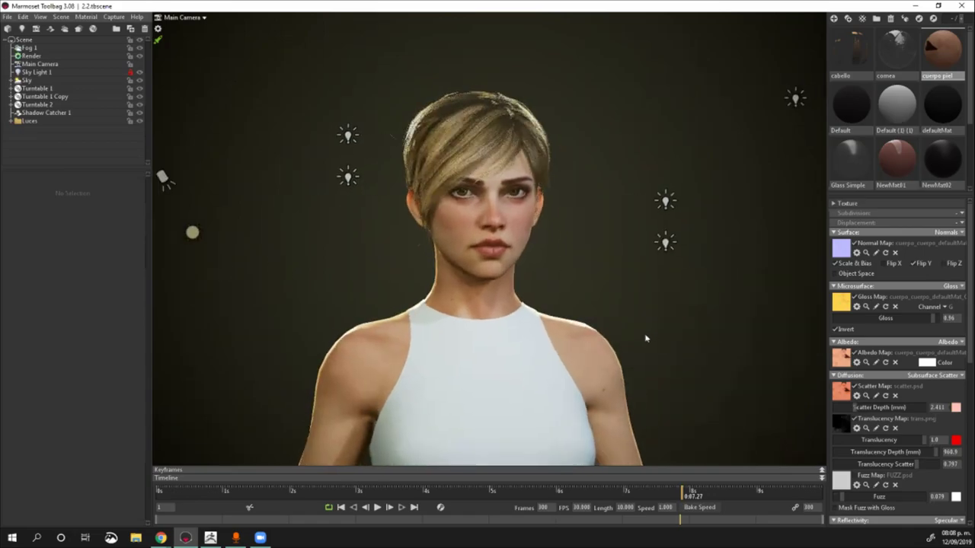
scroll(640, 329, "down", 2)
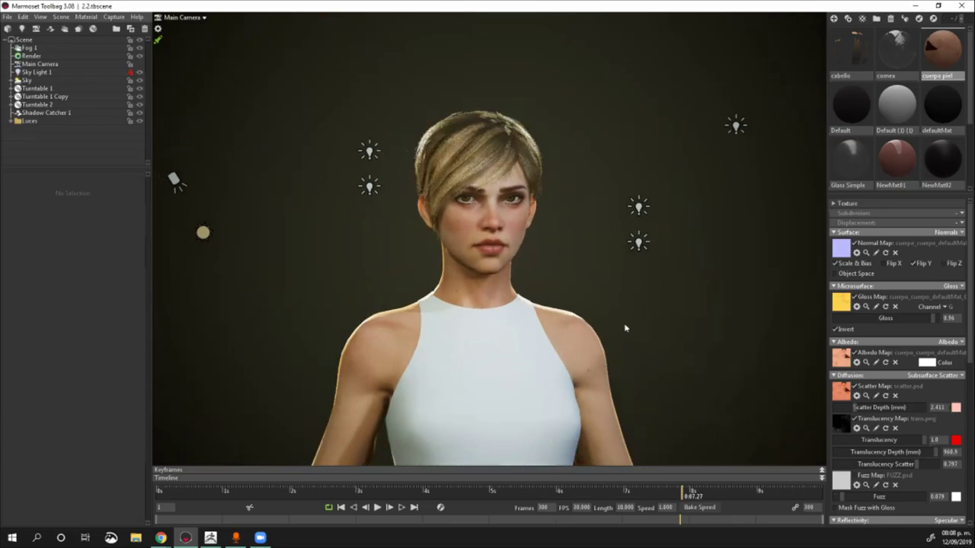
middle_click_drag(659, 314, 655, 307, "alt")
scroll(654, 307, "down", 3)
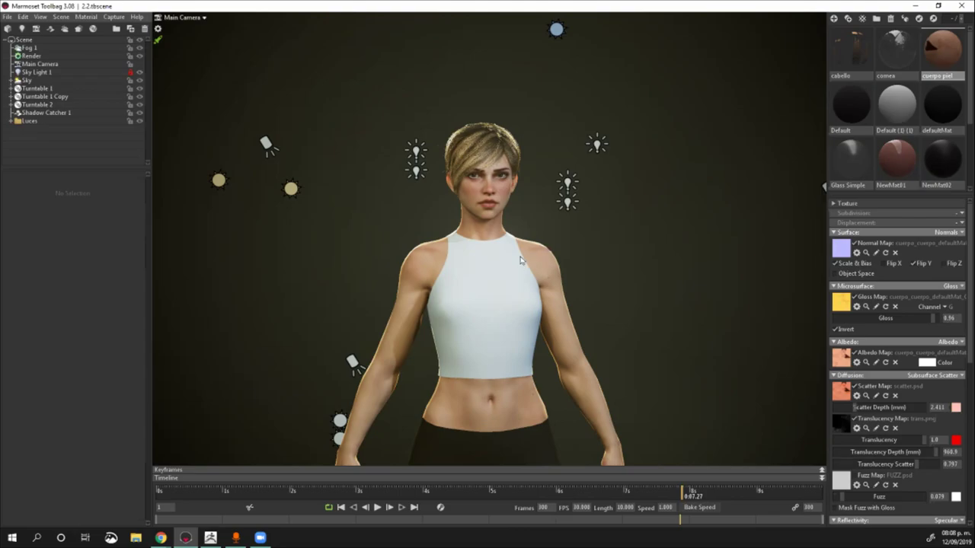
scroll(513, 277, "up", 2)
scroll(521, 279, "up", 2)
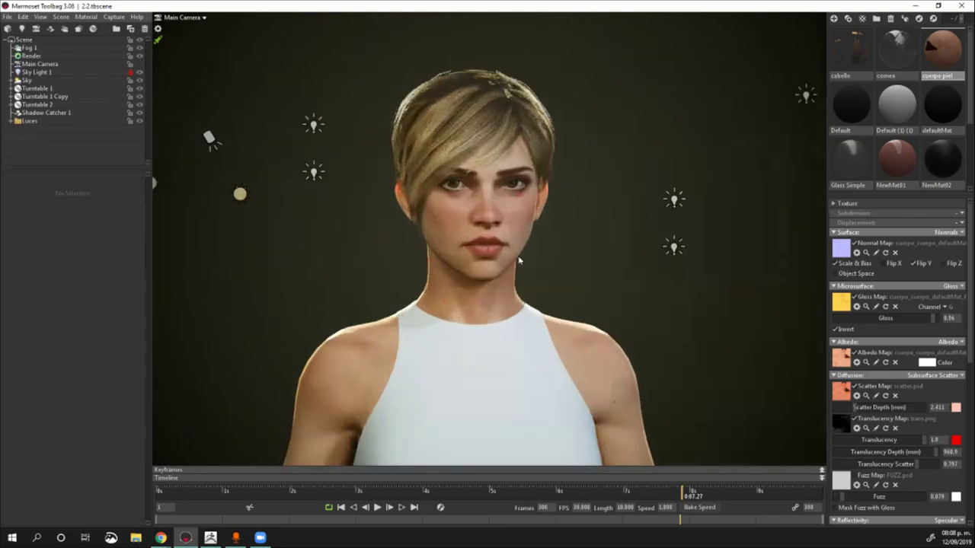
scroll(521, 292, "up", 2)
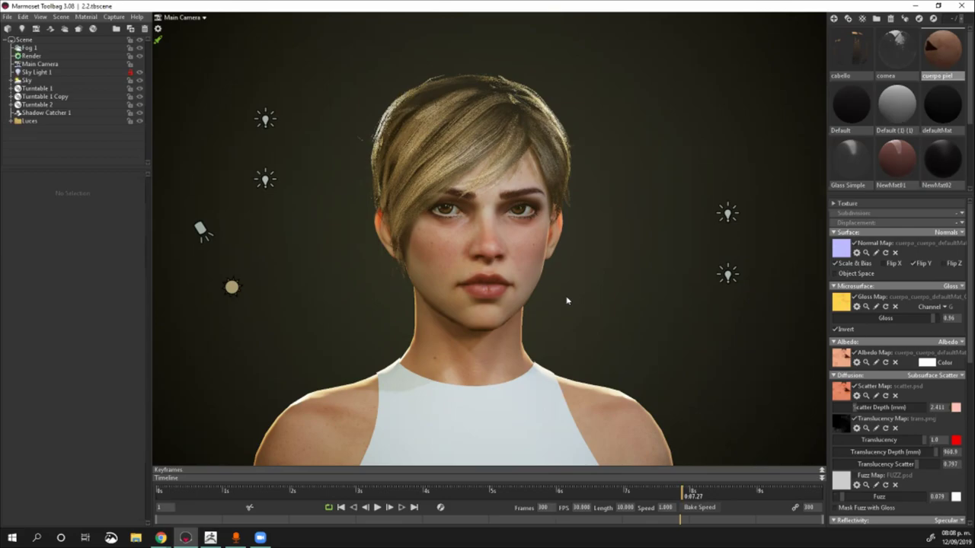
Step: Examine the character's face, skin shading and short blond hair at close range from slightly different angles
scroll(594, 290, "up", 1)
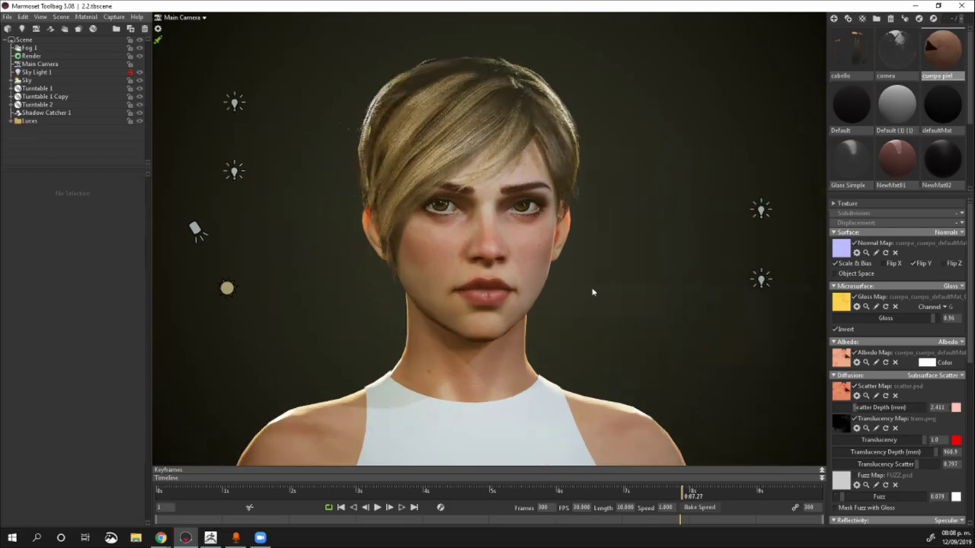
left_click_drag(592, 292, 590, 286, "alt")
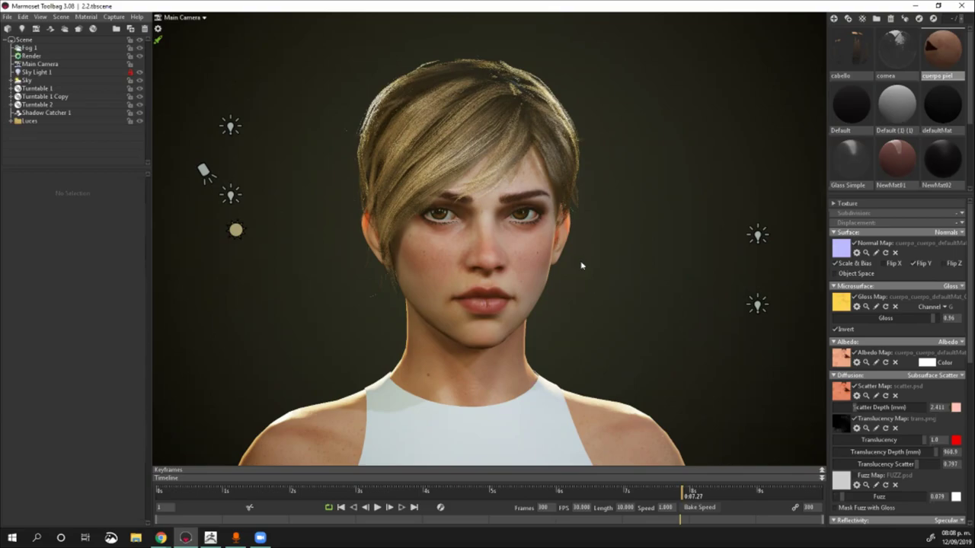
scroll(591, 277, "up", 1)
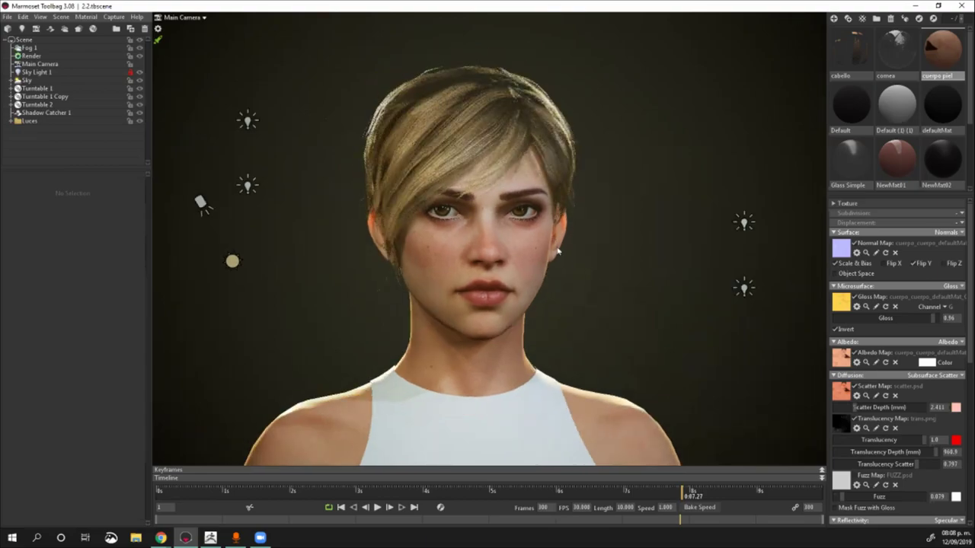
scroll(661, 321, "down", 1)
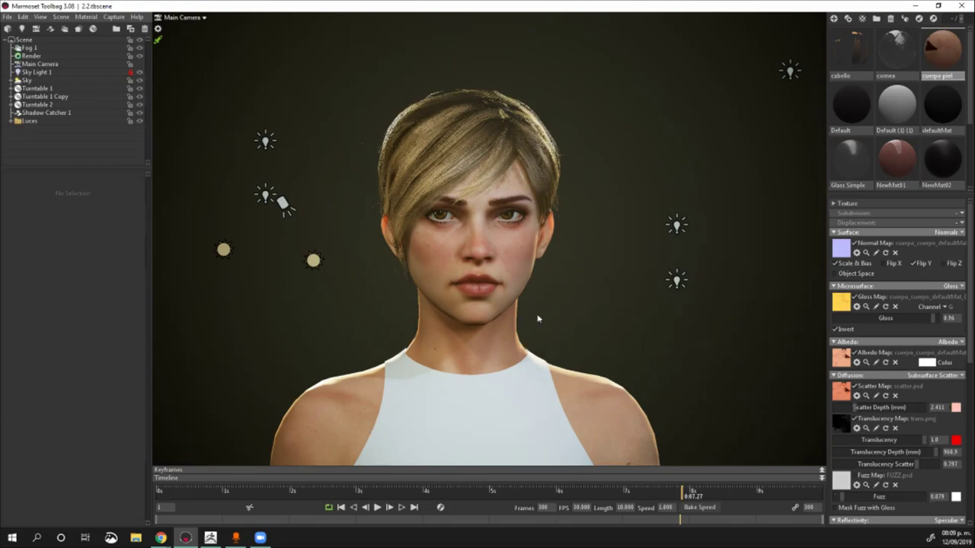
scroll(537, 318, "up", 1)
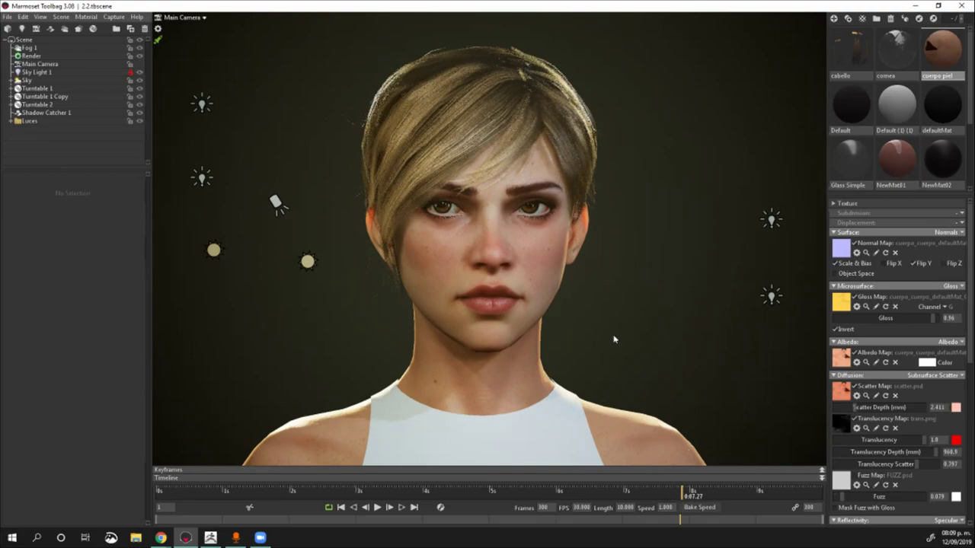
scroll(608, 336, "up", 2)
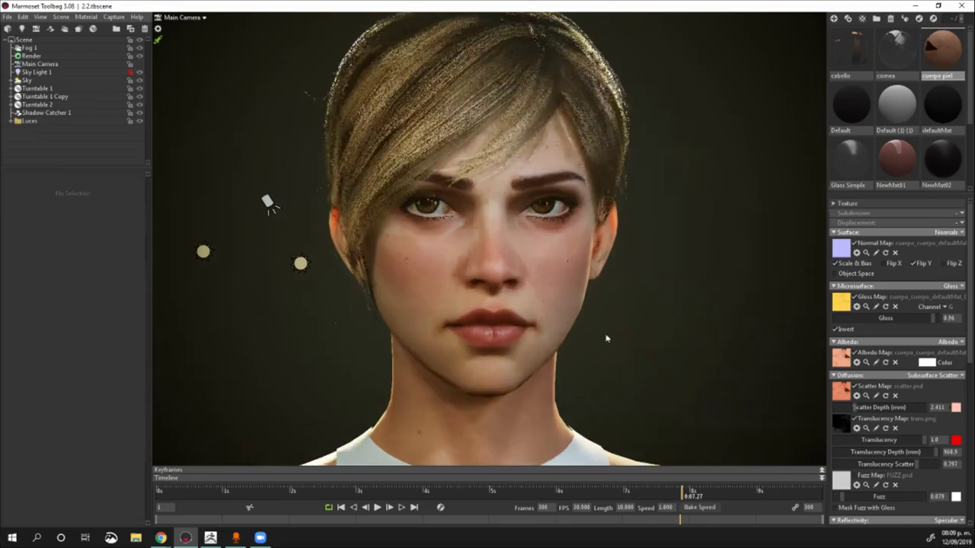
scroll(598, 335, "down", 3)
scroll(599, 330, "up", 2)
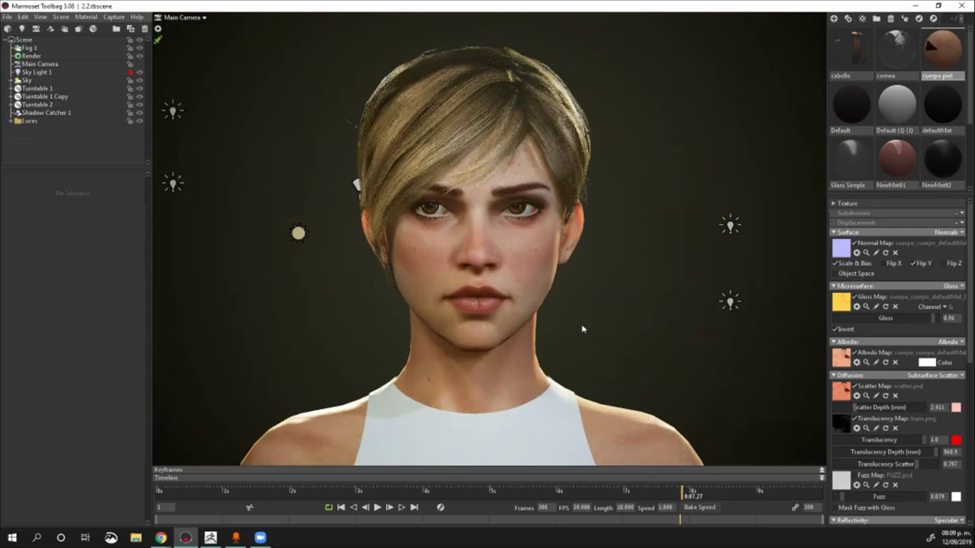
left_click_drag(590, 328, 589, 329, "alt")
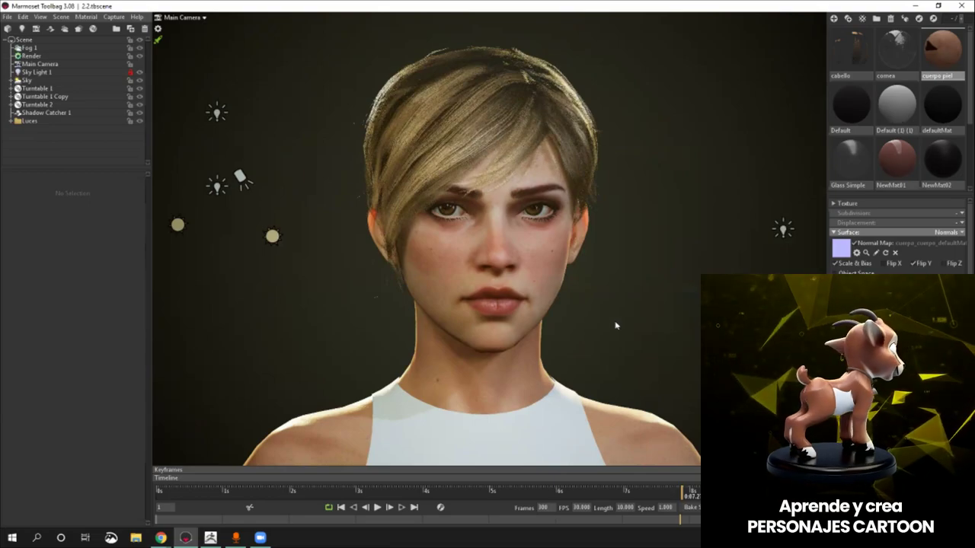
scroll(598, 320, "down", 2)
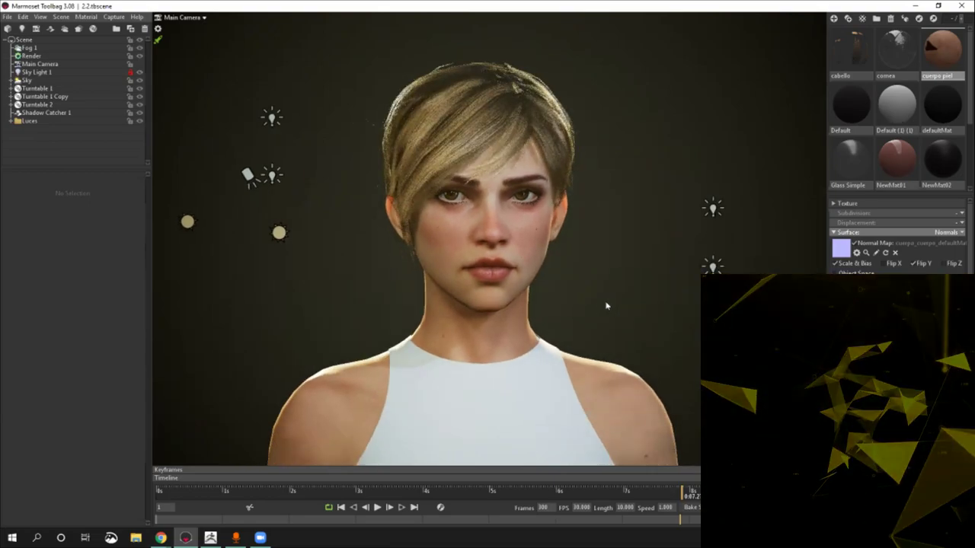
right_click_drag(548, 307, 586, 285, "alt")
left_click_drag(586, 285, 567, 307, "alt")
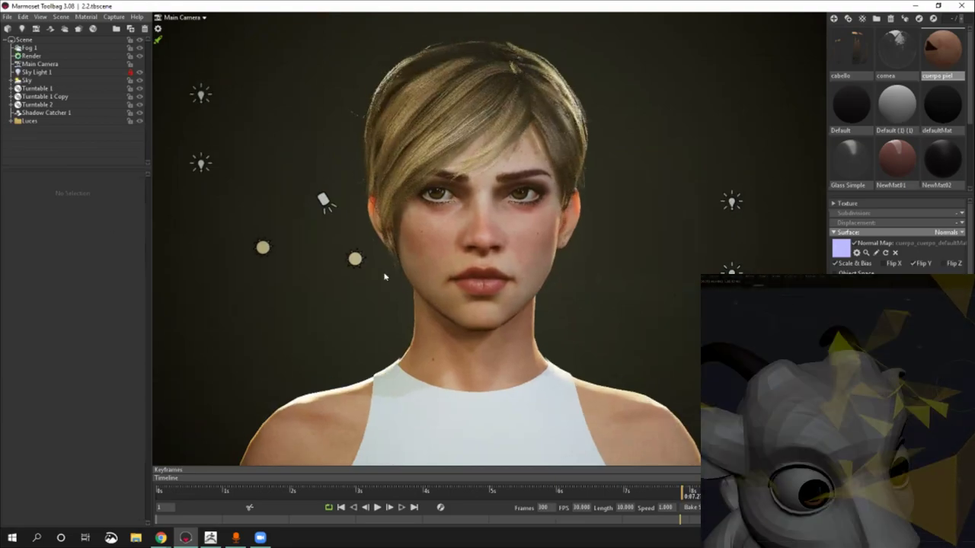
left_click_drag(384, 276, 384, 277, "alt")
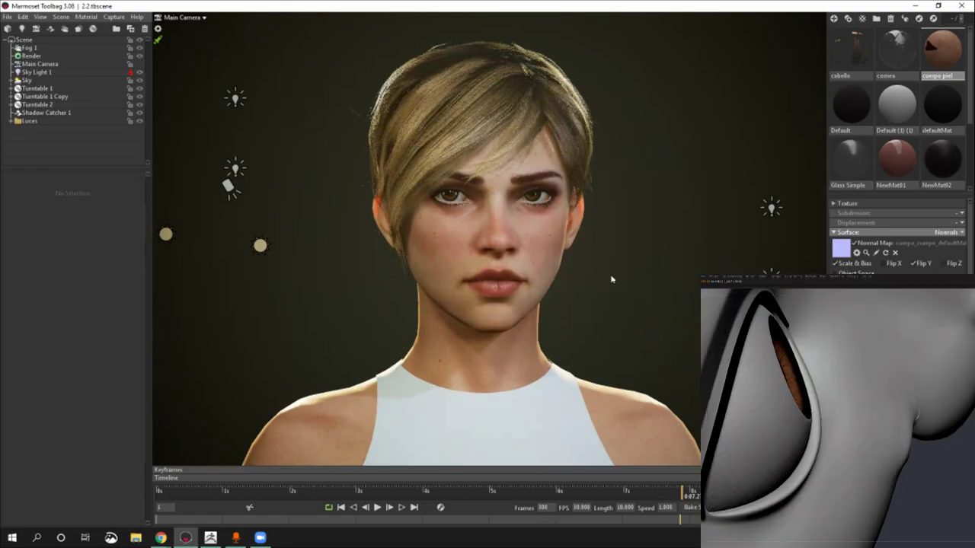
scroll(627, 287, "down", 2)
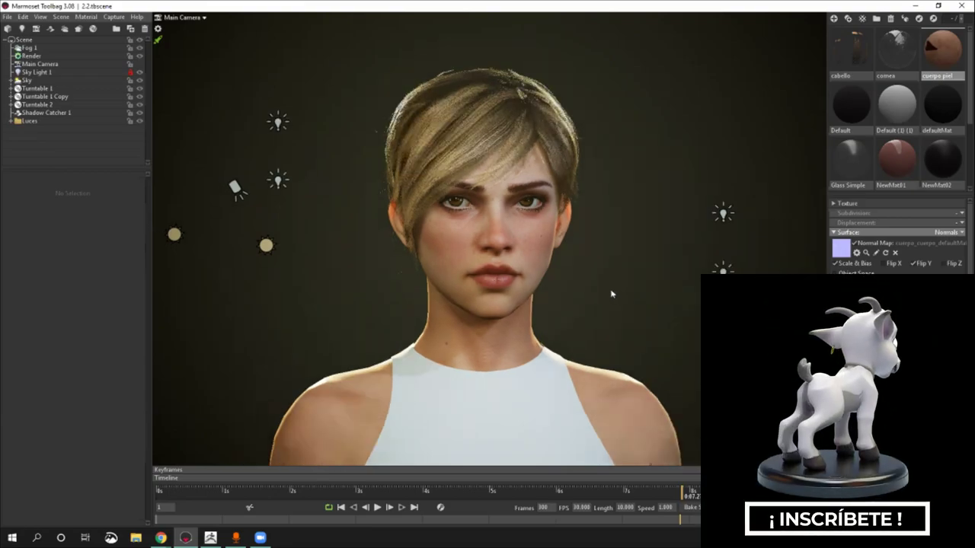
scroll(607, 294, "up", 3)
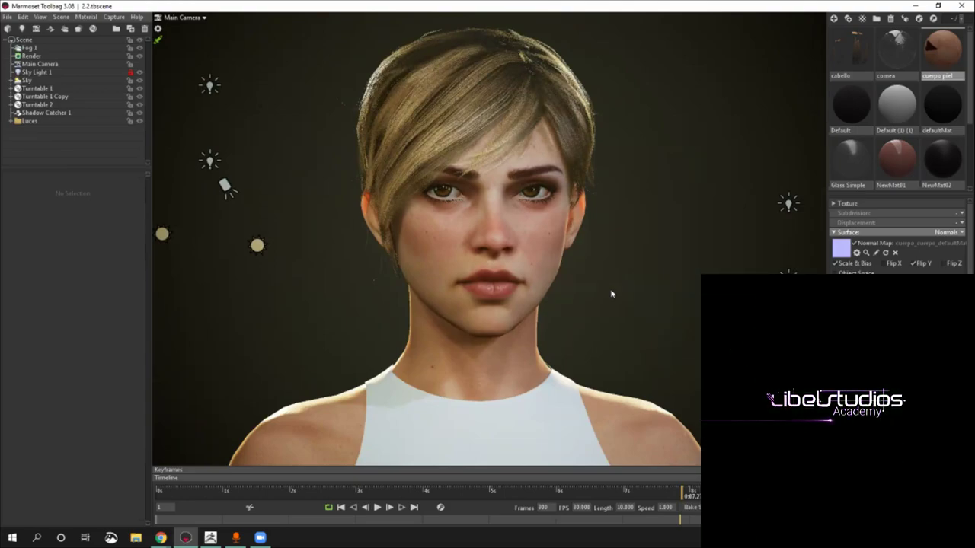
scroll(601, 310, "down", 3)
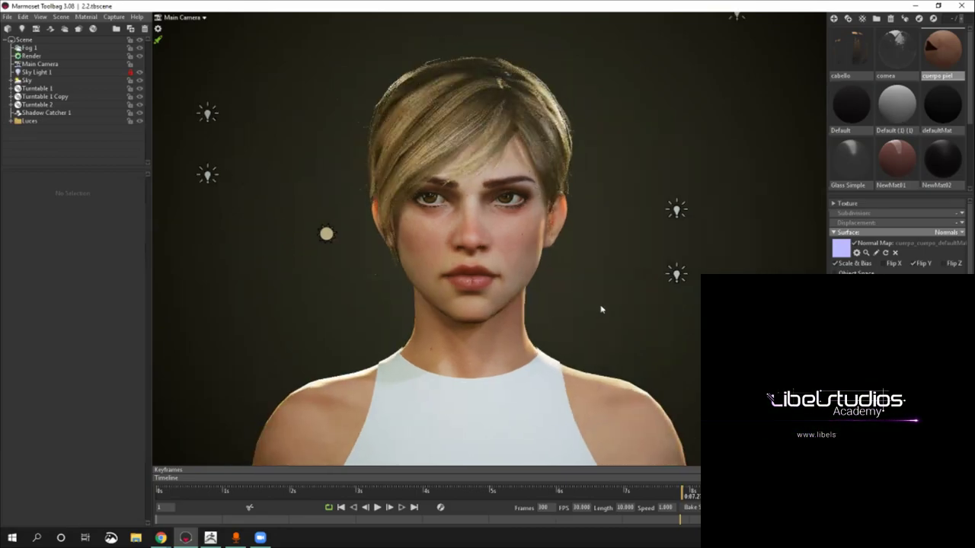
left_click_drag(601, 309, 610, 309, "alt")
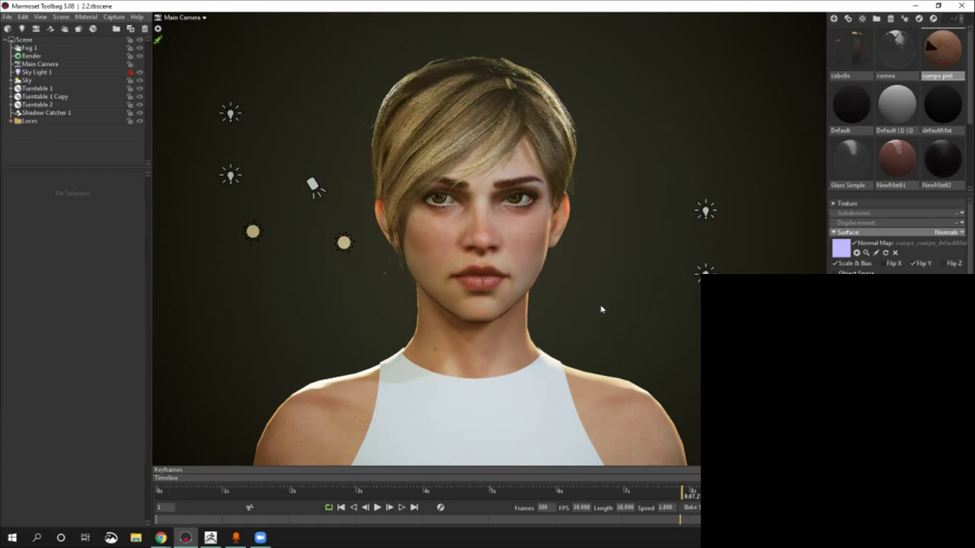
scroll(532, 275, "up", 2)
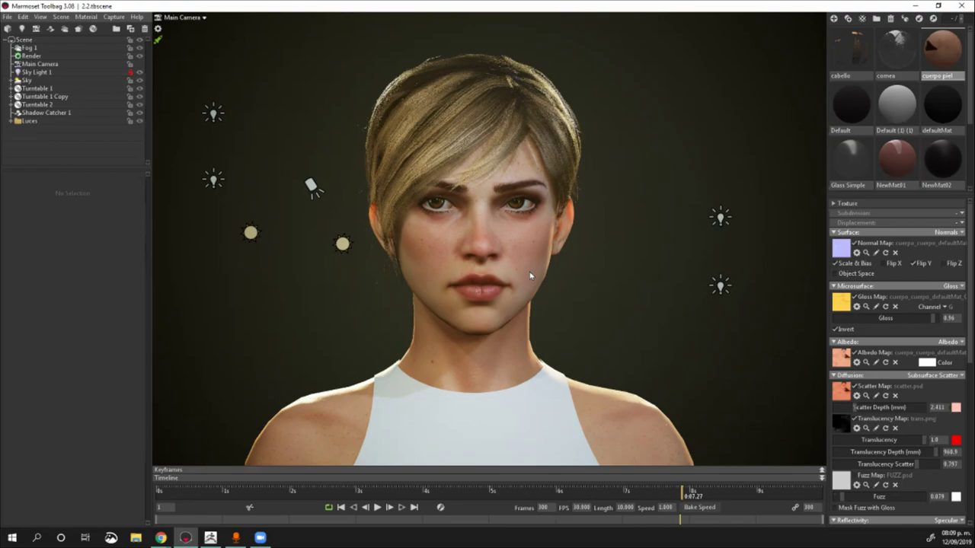
scroll(606, 314, "up", 1)
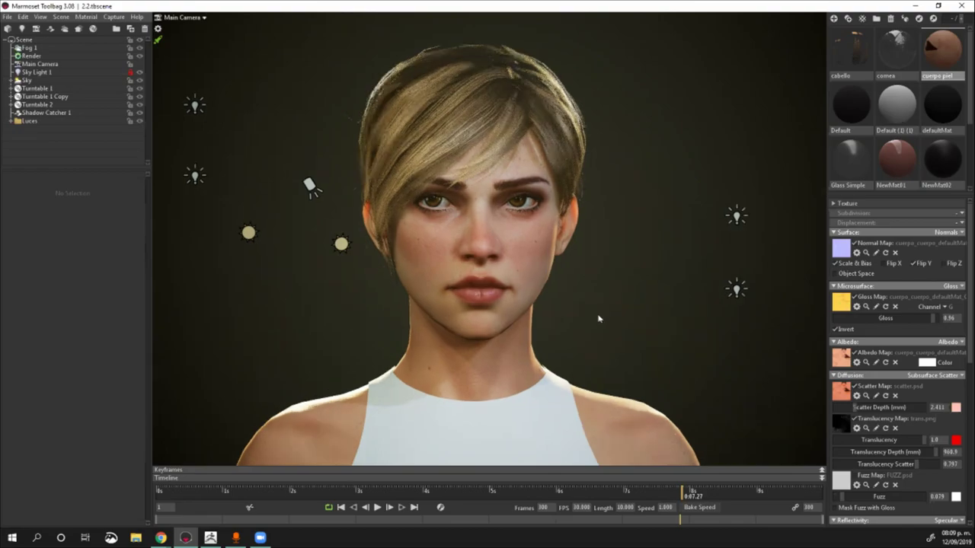
middle_click_drag(598, 318, 586, 331)
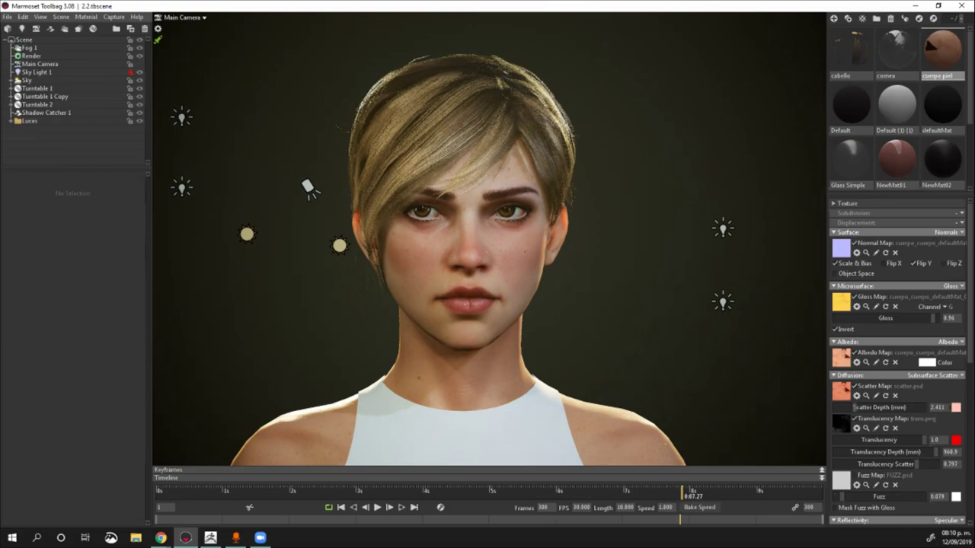
key("alt+Tab")
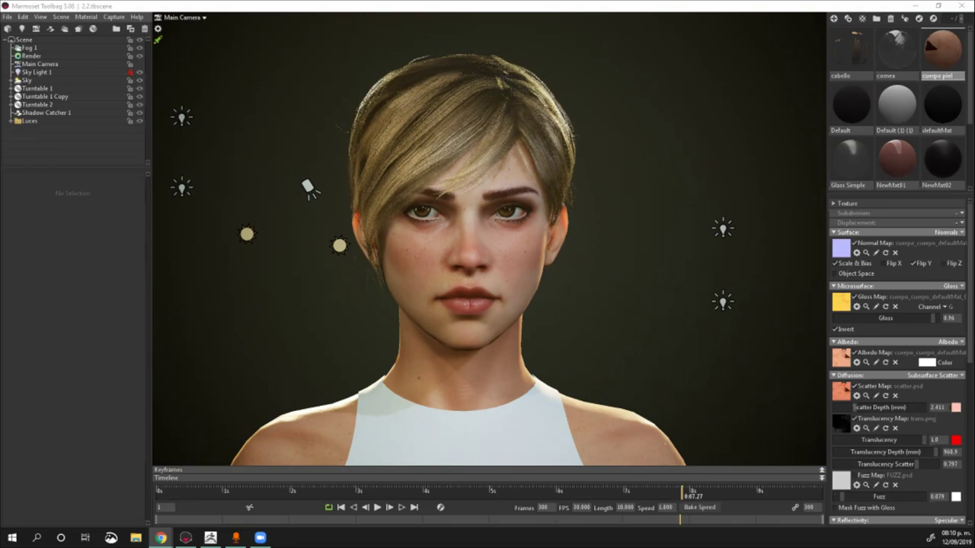
left_click(585, 301)
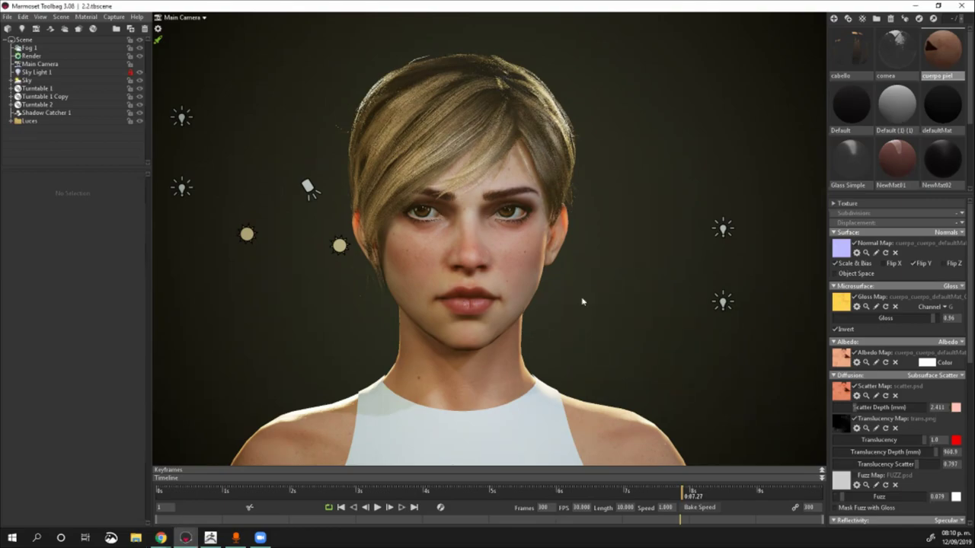
left_click_drag(462, 292, 477, 278)
left_click(540, 265)
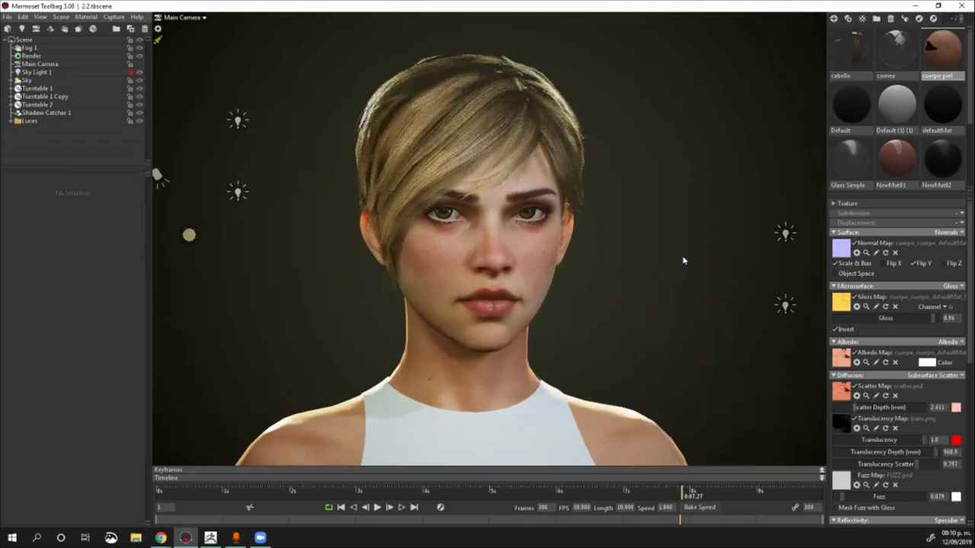
left_click(683, 261)
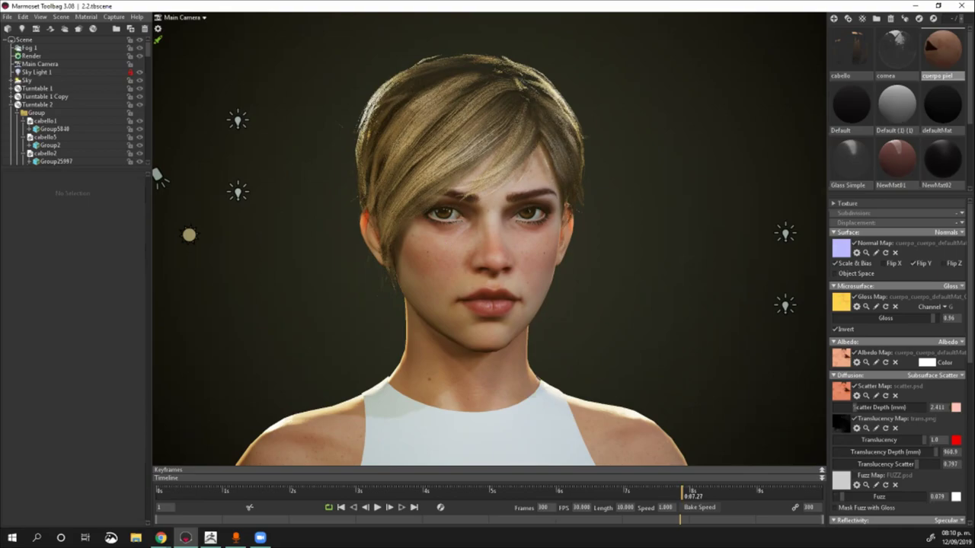
key("alt+Tab")
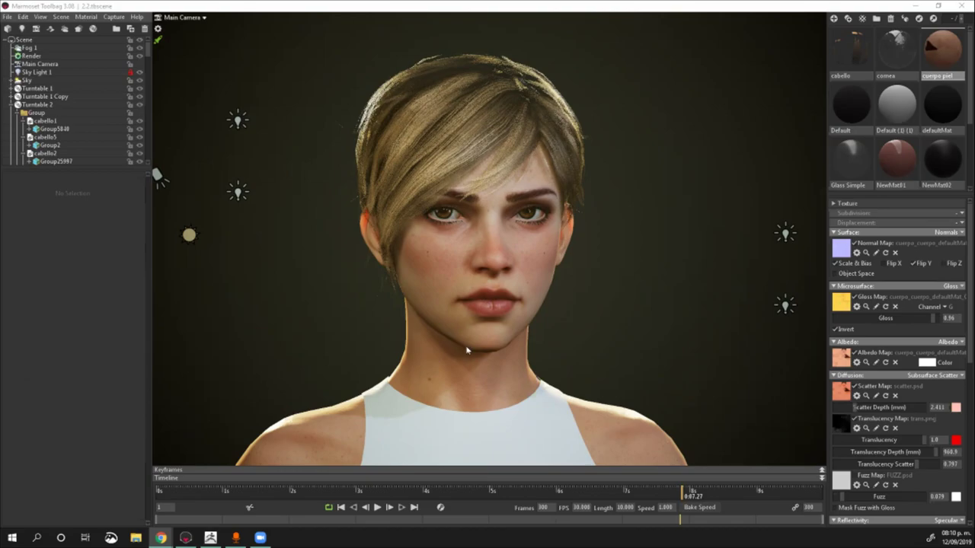
left_click(641, 344)
left_click_drag(617, 338, 597, 334, "alt")
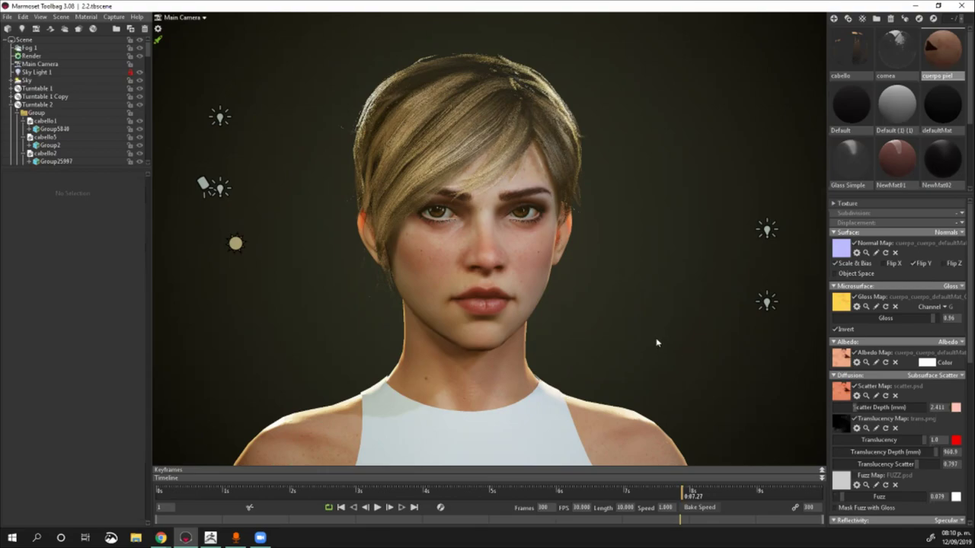
Step: Inspect the eyes, lips and skin detail of the character's face up close
scroll(657, 343, "up", 2)
mouse_move(656, 343)
left_mouse_down()
mouse_move(647, 341)
mouse_move(671, 345)
left_mouse_up()
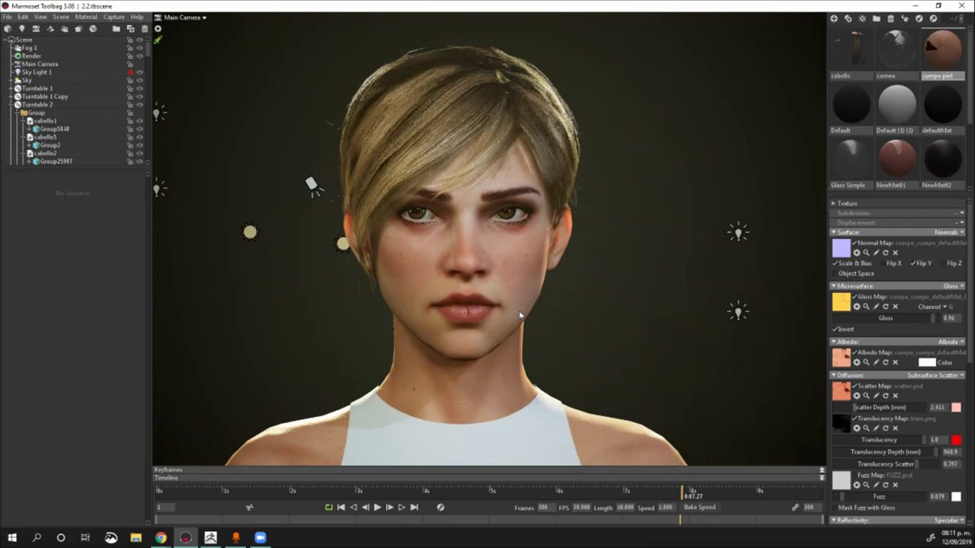
scroll(521, 314, "up", 1)
right_click_drag(524, 314, 532, 339, "alt")
left_click_drag(533, 340, 530, 339, "alt")
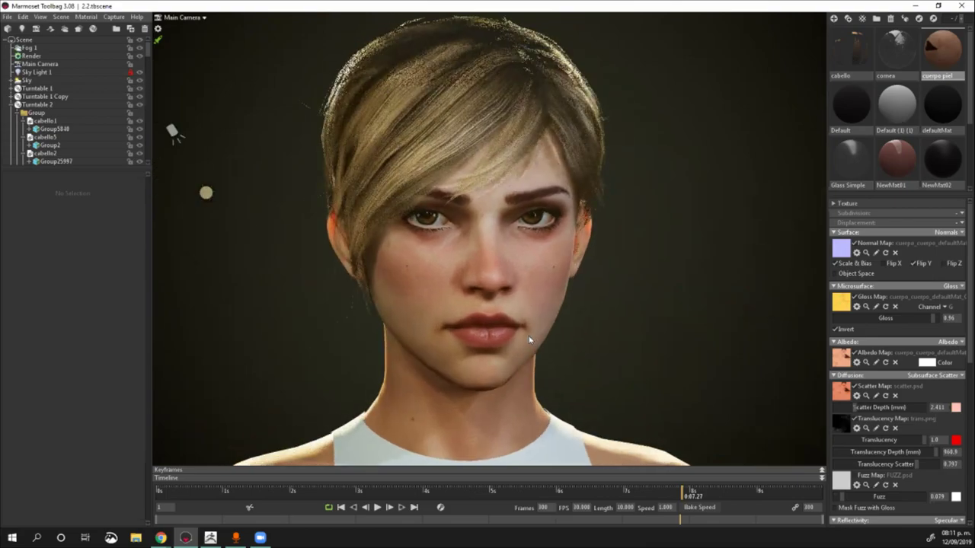
key("ctrl+z")
key("ctrl+z")
key("ctrl+z")
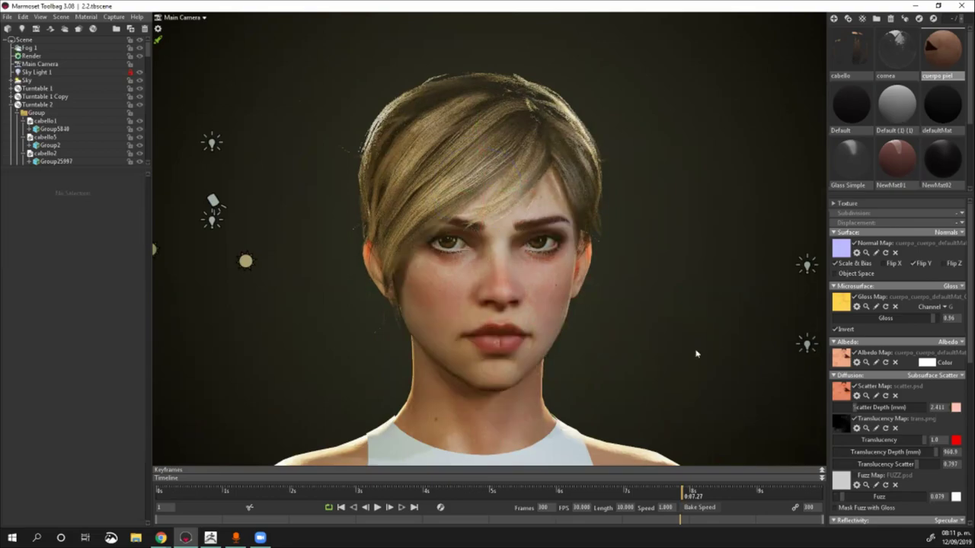
Step: Select the character's head mesh and view it from slightly different angles
left_click(532, 333)
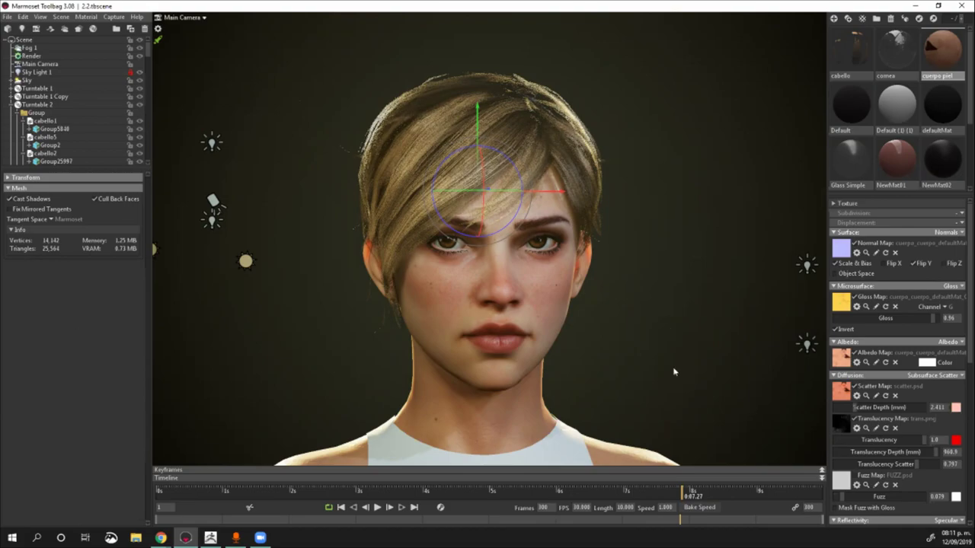
middle_click_drag(674, 372, 637, 359)
mouse_move(637, 358)
left_mouse_down()
mouse_move(645, 364)
mouse_move(636, 356)
left_mouse_up()
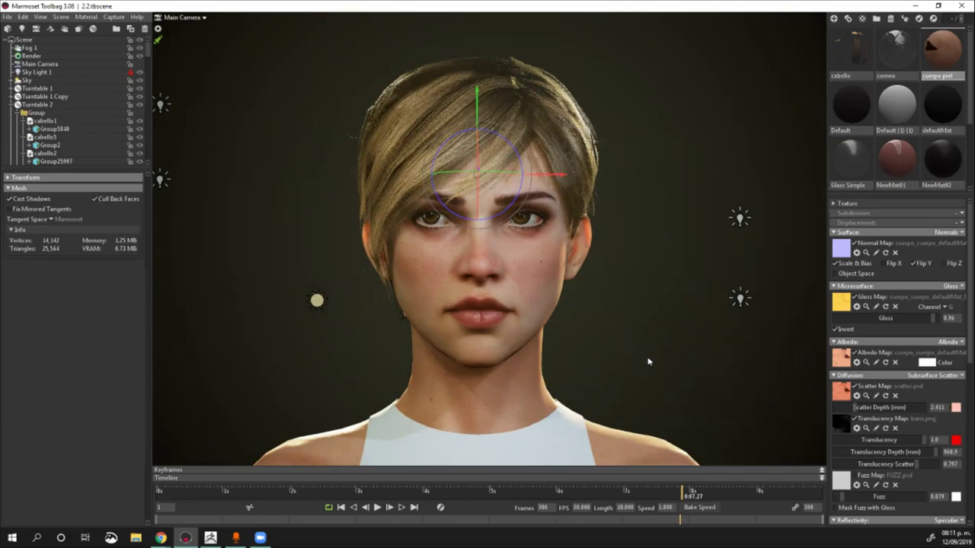
left_click_drag(653, 361, 639, 356)
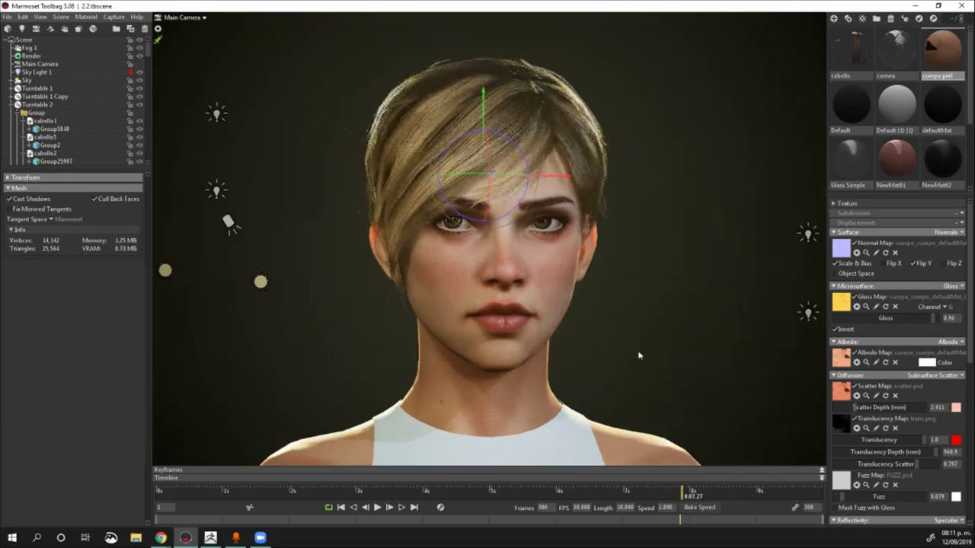
Step: Clear the head mesh selection and examine the face from a head-and-shoulders view to a closer portrait
middle_click_drag(640, 356, 639, 356)
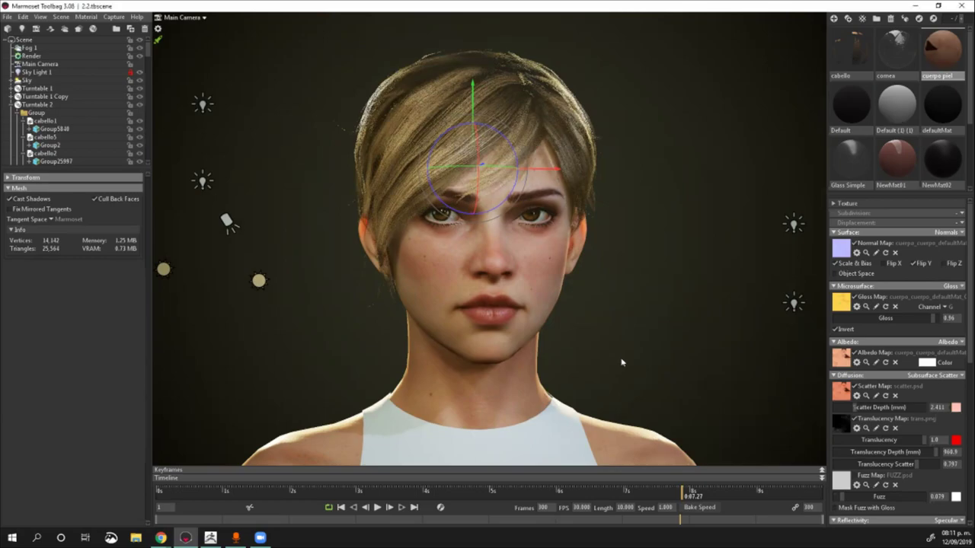
left_click(633, 350)
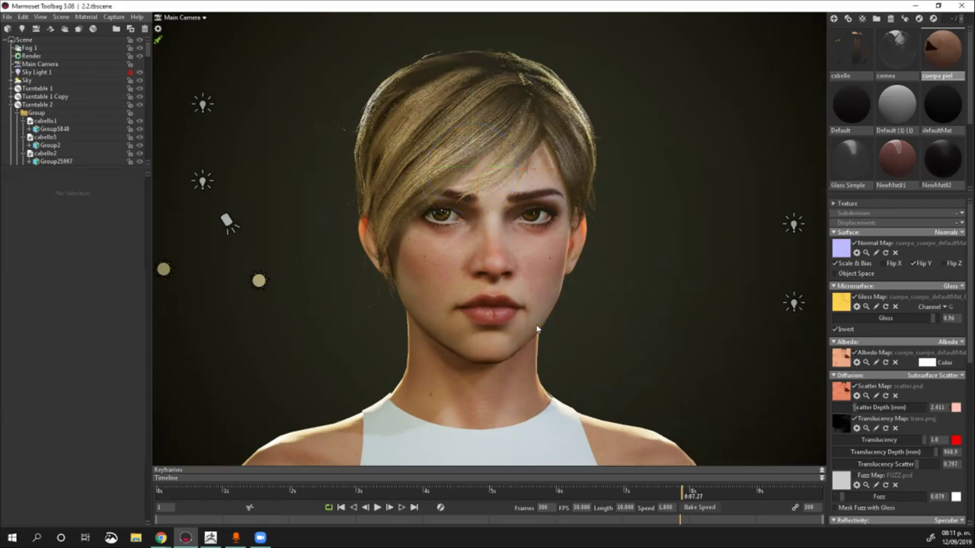
left_click(536, 330)
scroll(607, 342, "down", 1)
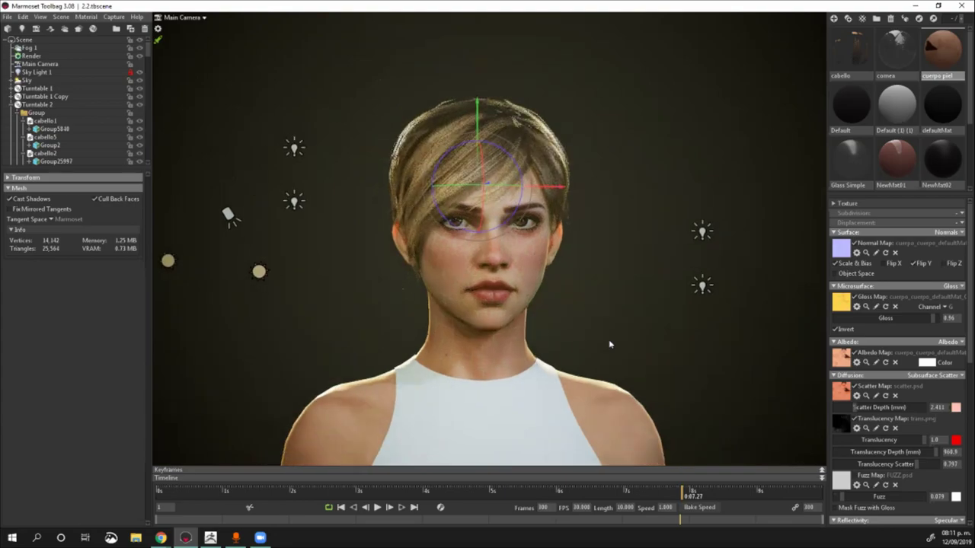
scroll(604, 337, "up", 3)
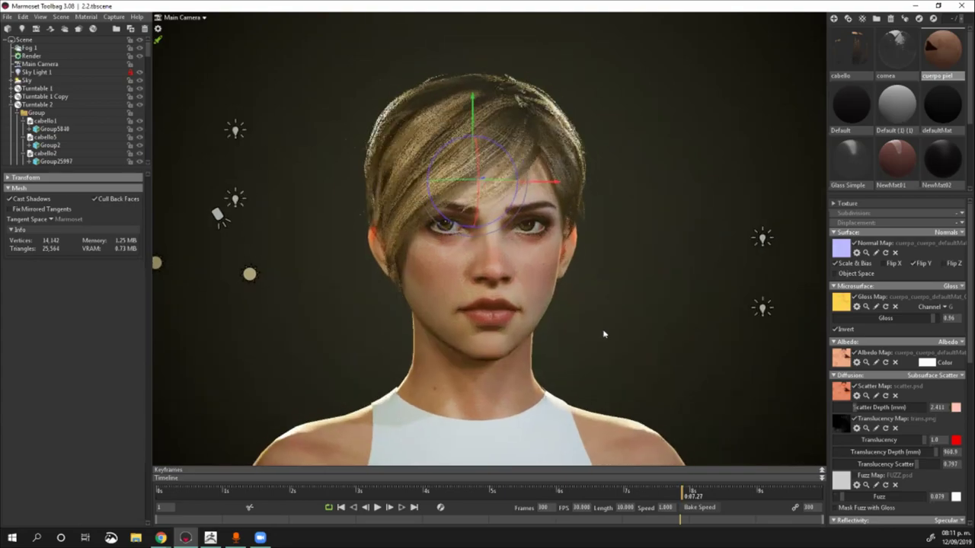
scroll(604, 334, "up", 1)
left_click(591, 346)
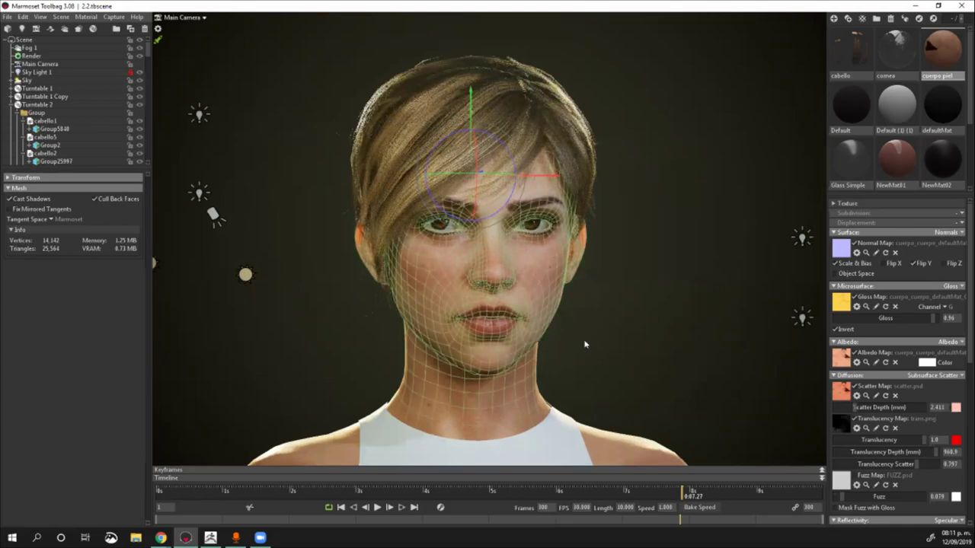
left_click(703, 345)
scroll(703, 345, "up", 2)
left_click(536, 328)
left_click(535, 329)
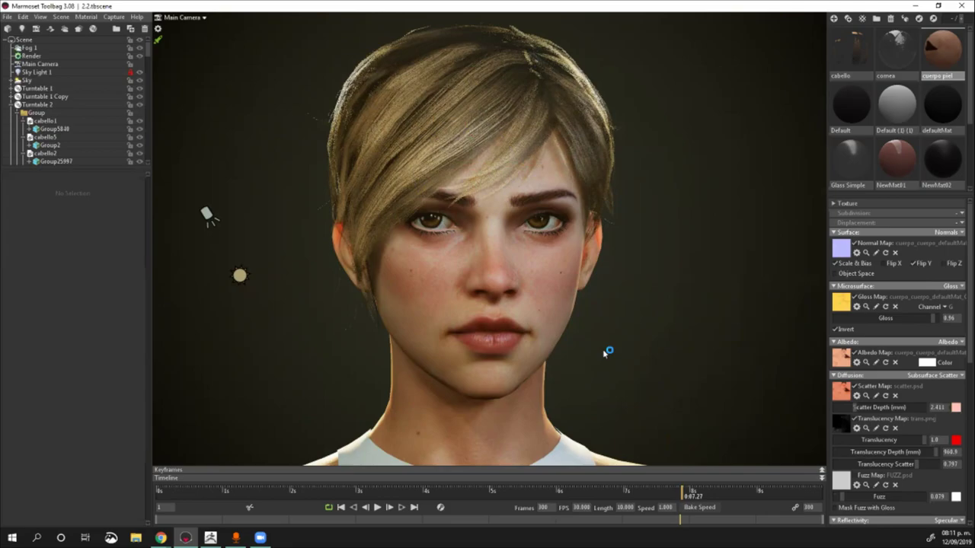
Step: Examine the character's face and fringe from the front and slightly off to one side
scroll(606, 351, "down", 2)
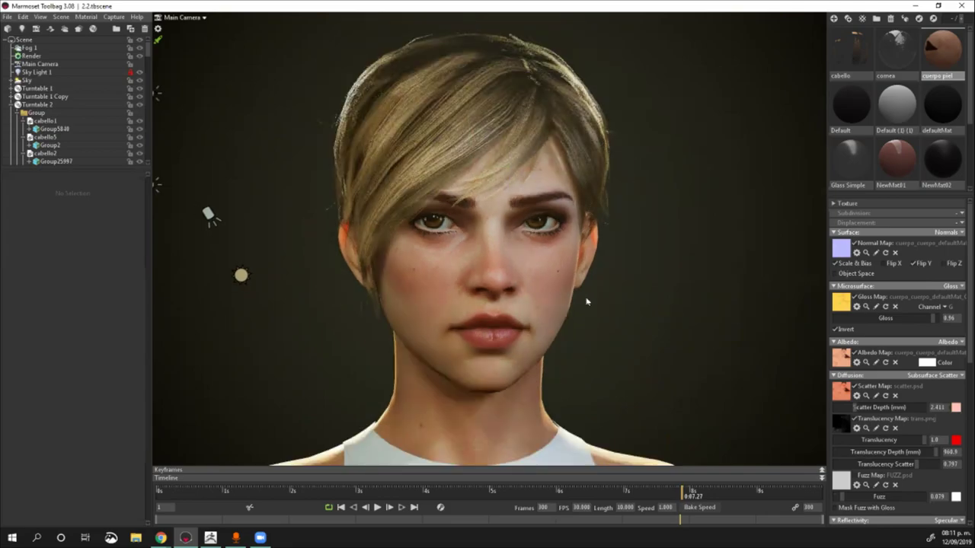
key("ctrl+z")
key("ctrl+z")
scroll(625, 359, "up", 2)
left_click(633, 361)
scroll(633, 364, "down", 2)
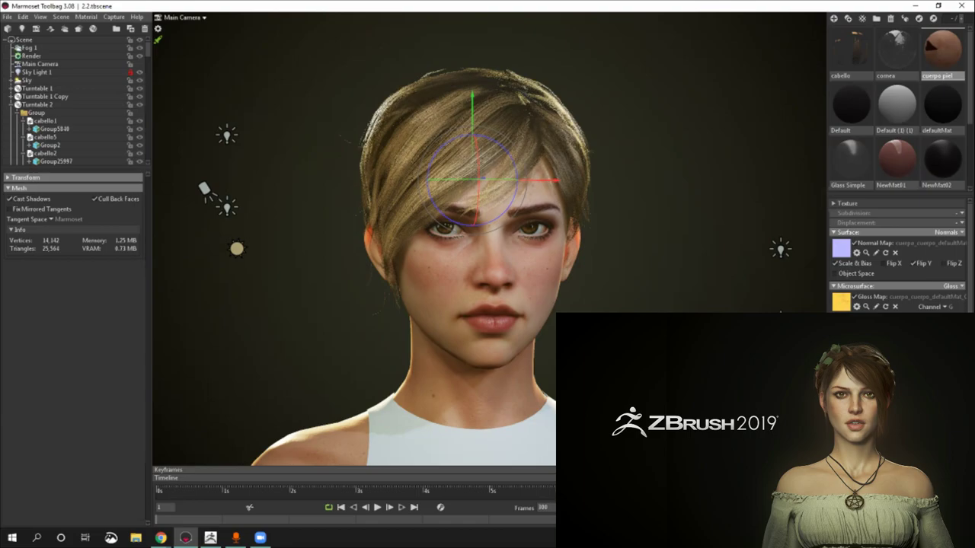
scroll(675, 309, "up", 2)
left_click_drag(675, 309, 656, 309, "alt")
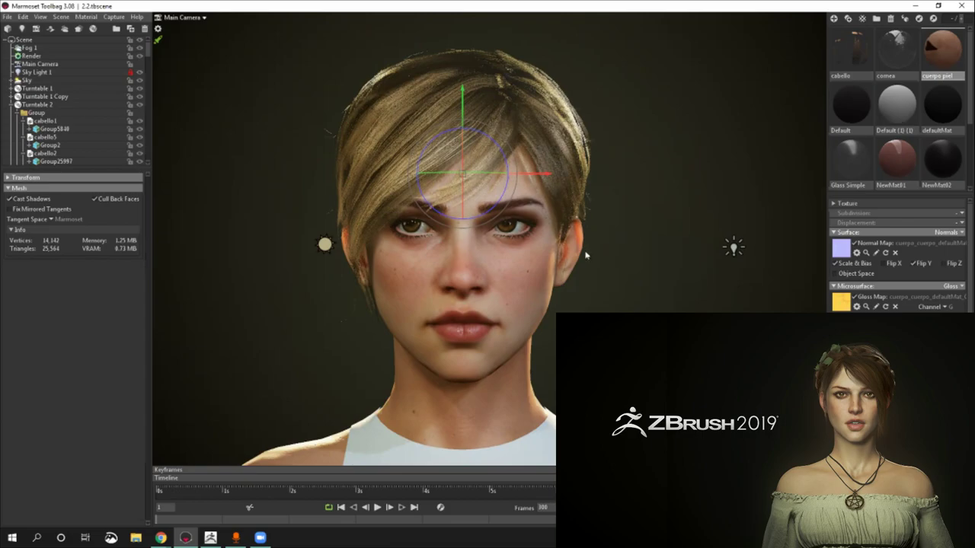
left_click(622, 237)
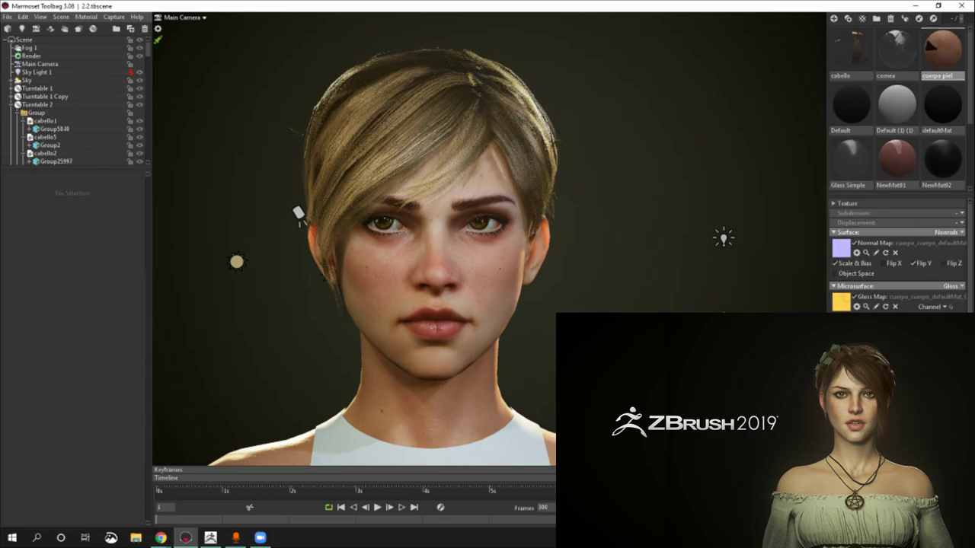
Step: Examine how the light falls on the face, ears and hair from slightly turned angles on both sides
key("alt+Tab")
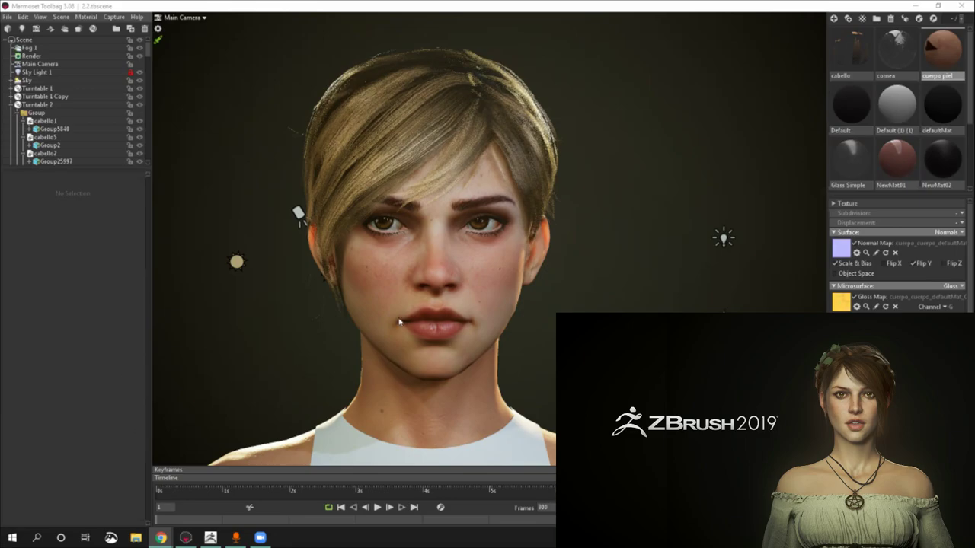
left_click(431, 311)
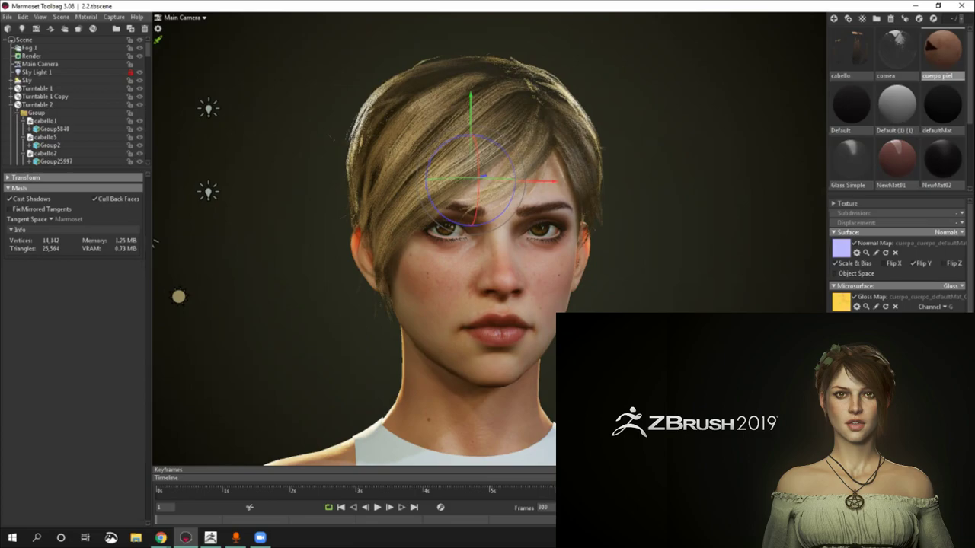
left_click_drag(487, 274, 373, 261, "alt")
left_click_drag(160, 295, 175, 295, "alt")
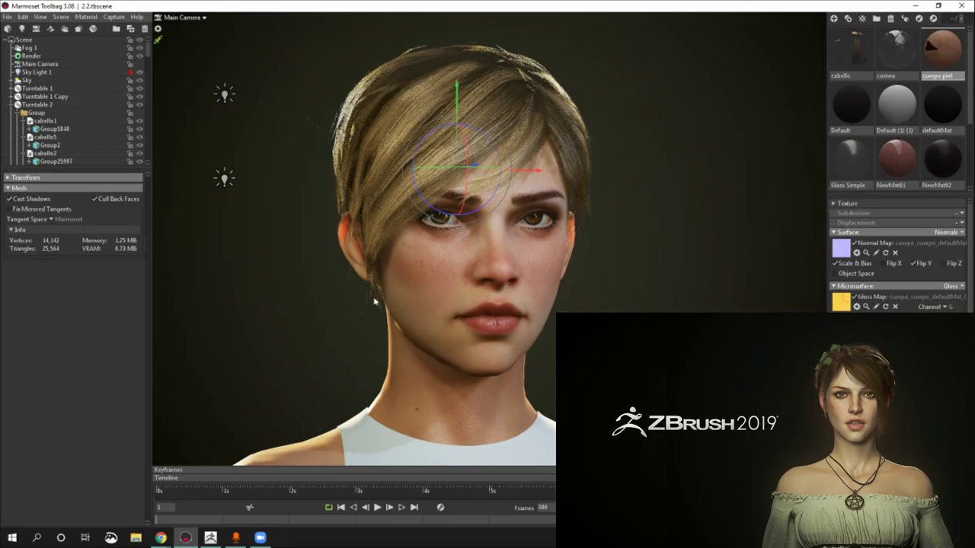
left_click(687, 262)
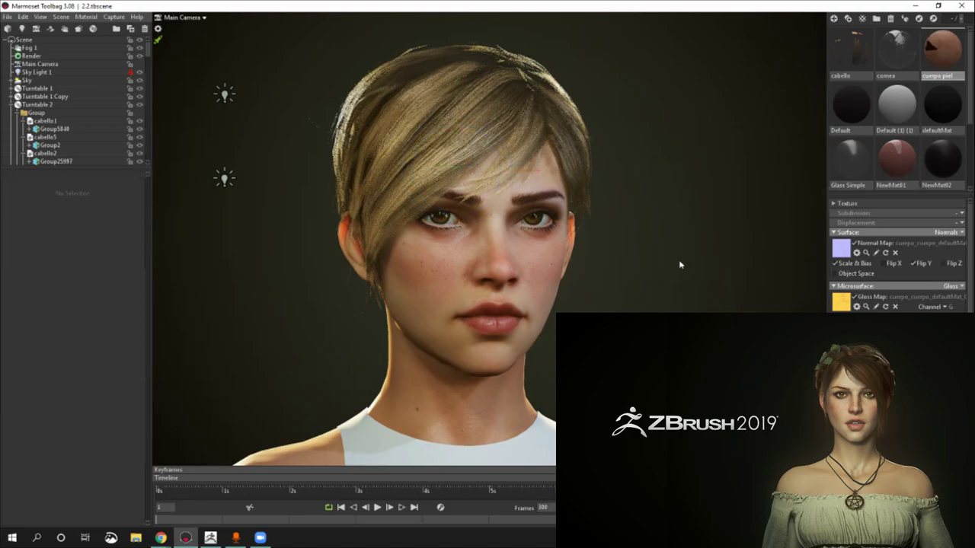
left_click_drag(680, 265, 679, 264, "alt")
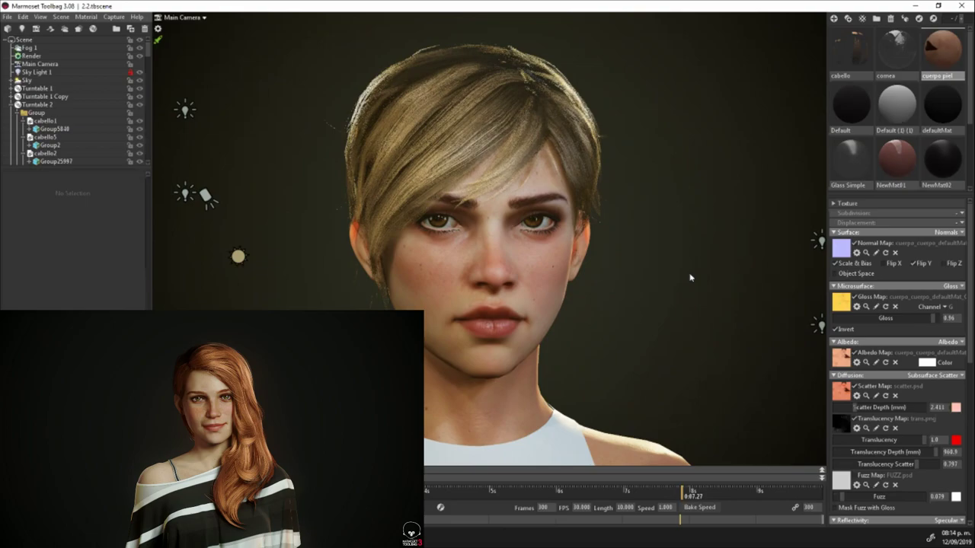
left_click(558, 252)
left_click(703, 298)
left_click_drag(703, 298, 671, 309)
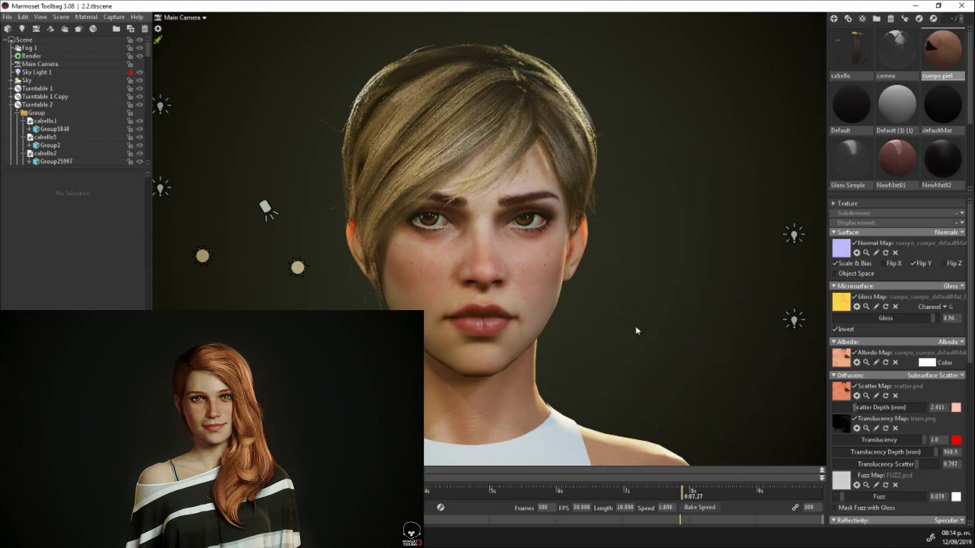
scroll(617, 330, "down", 2)
left_click_drag(614, 328, 538, 301)
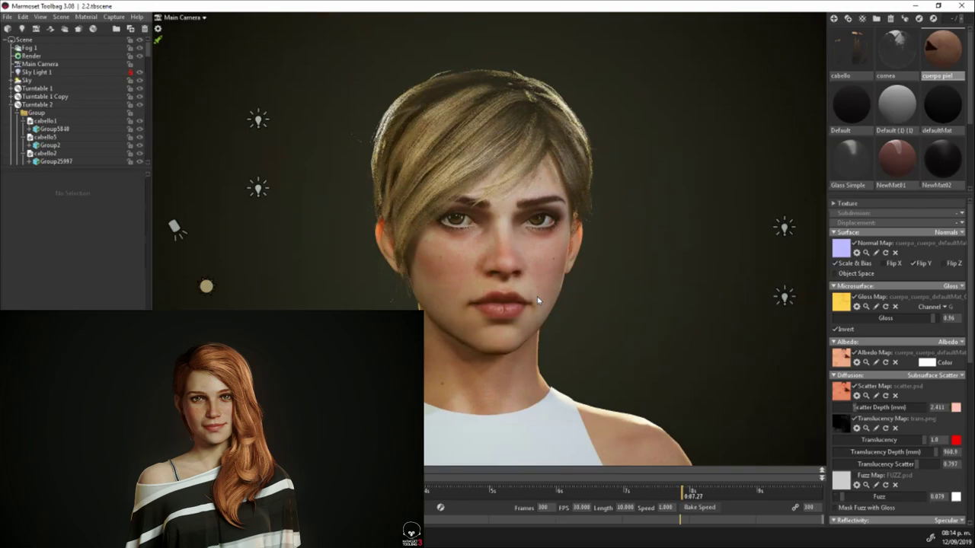
left_click(579, 291)
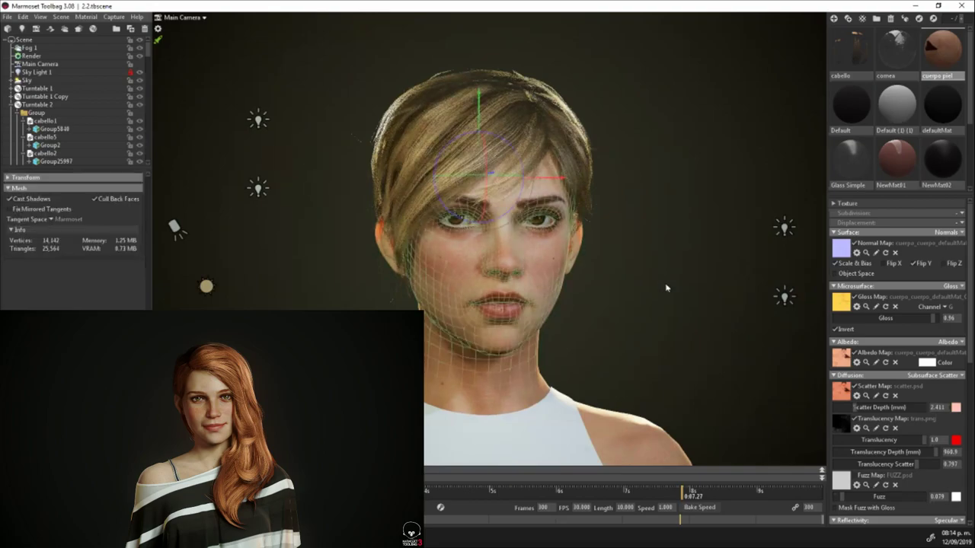
left_click(663, 285)
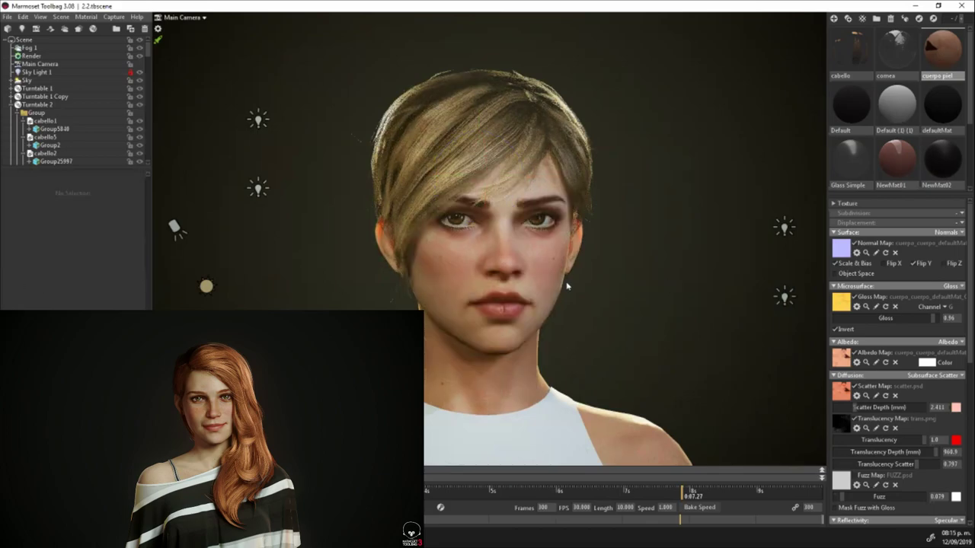
left_click(631, 293)
left_click(525, 285)
left_click(617, 297)
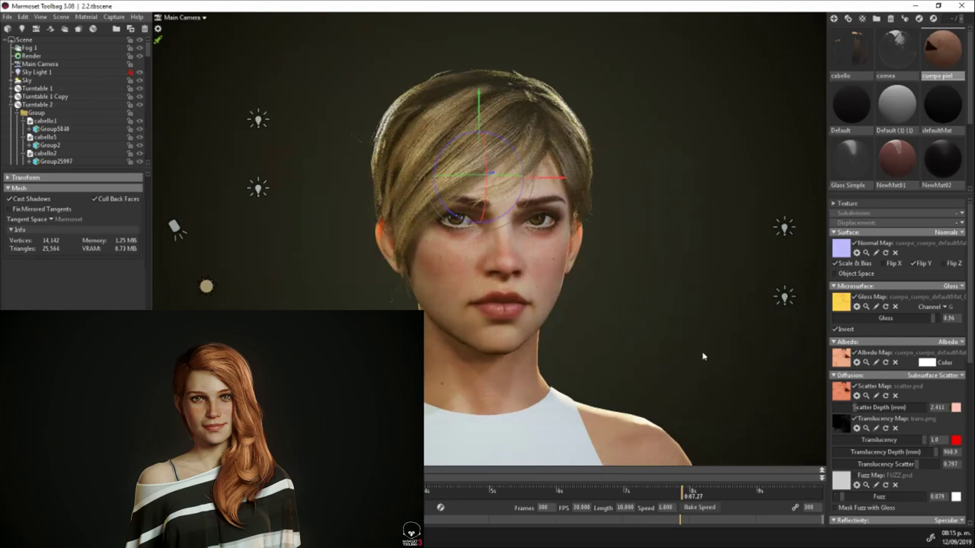
scroll(594, 327, "up", 1)
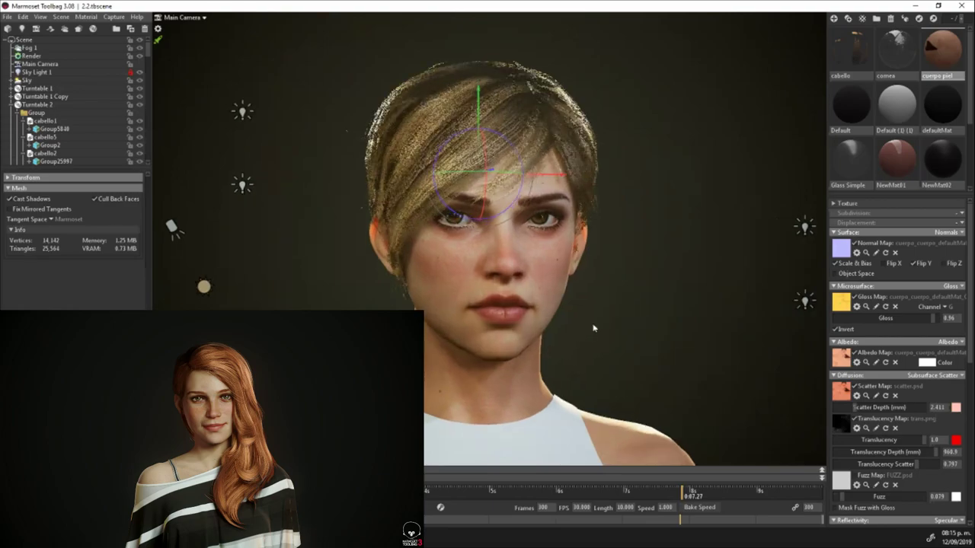
scroll(593, 327, "up", 1)
middle_click_drag(594, 327, 582, 332, "alt")
scroll(594, 329, "up", 1)
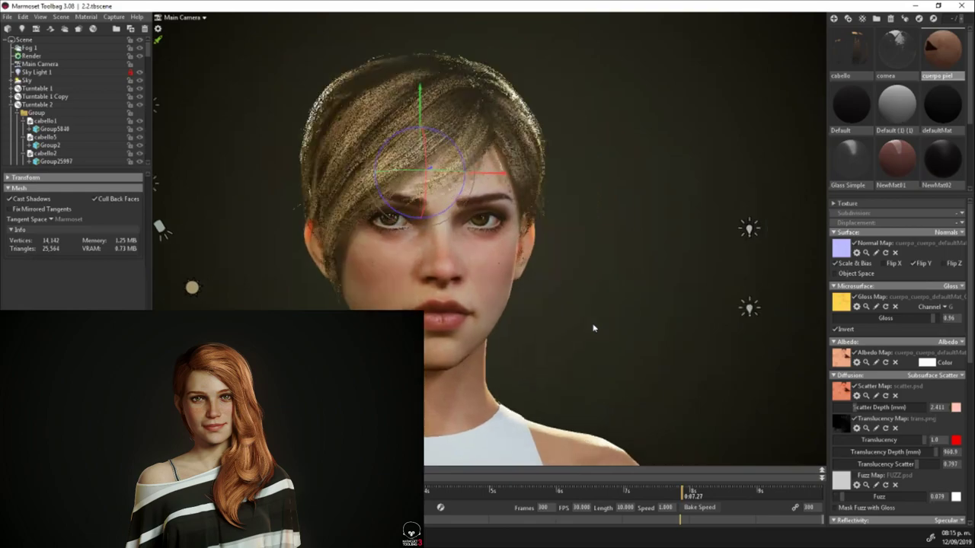
scroll(503, 330, "up", 1)
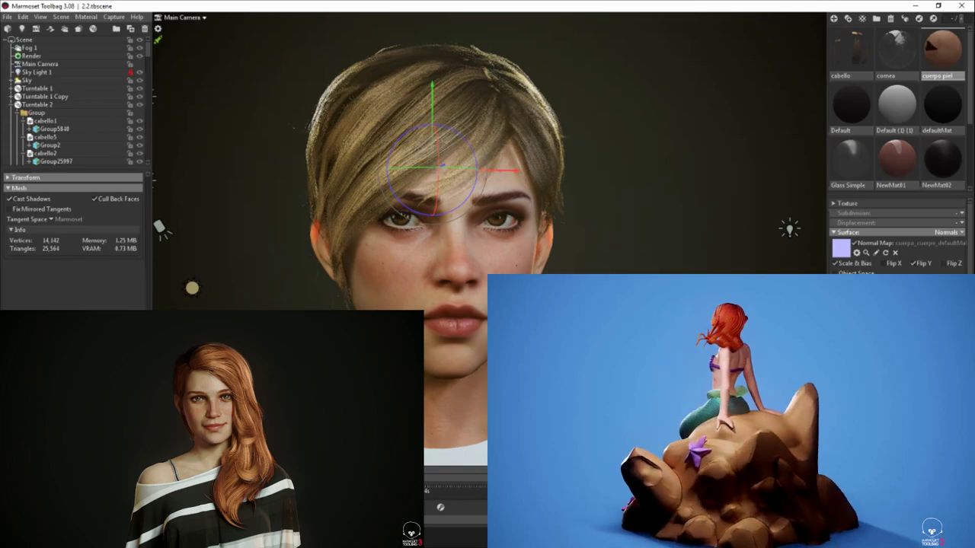
key("Escape")
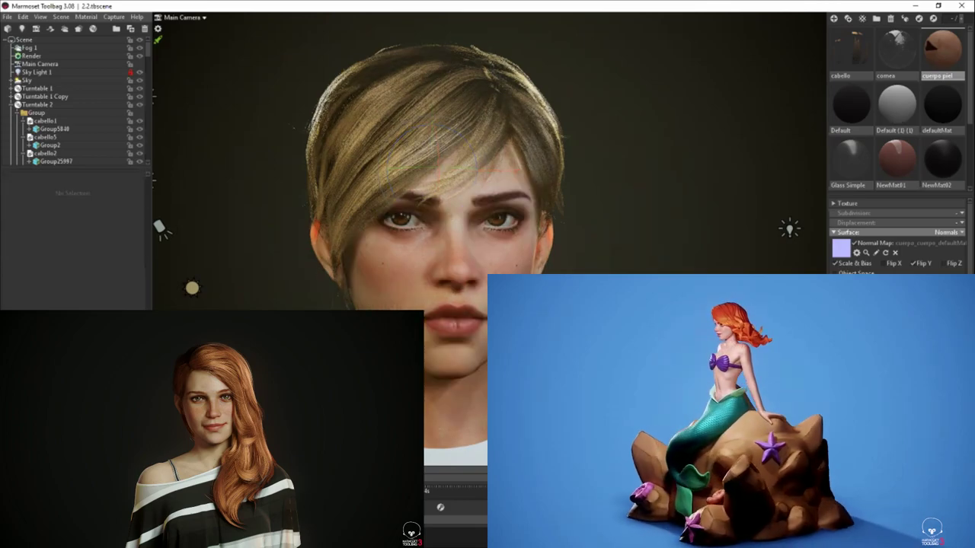
key("ctrl+z")
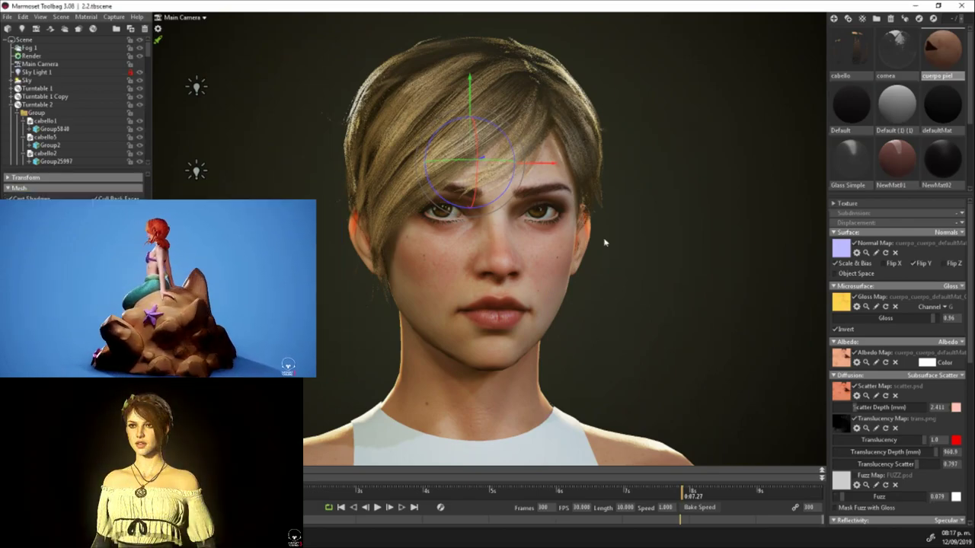
Step: Shift the hair mesh sideways off the head in both directions, exposing the scalp, and undo the move
left_click(387, 205)
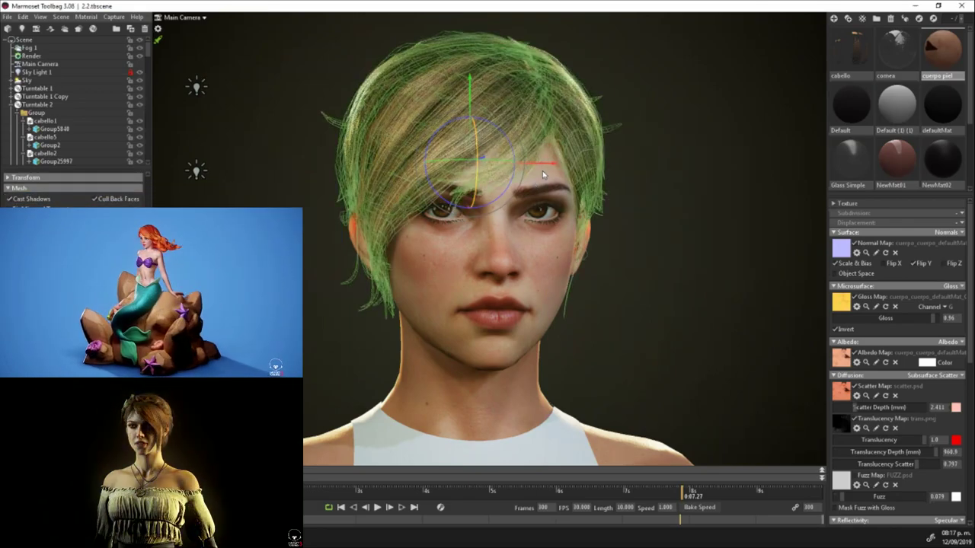
left_click_drag(546, 164, 426, 165)
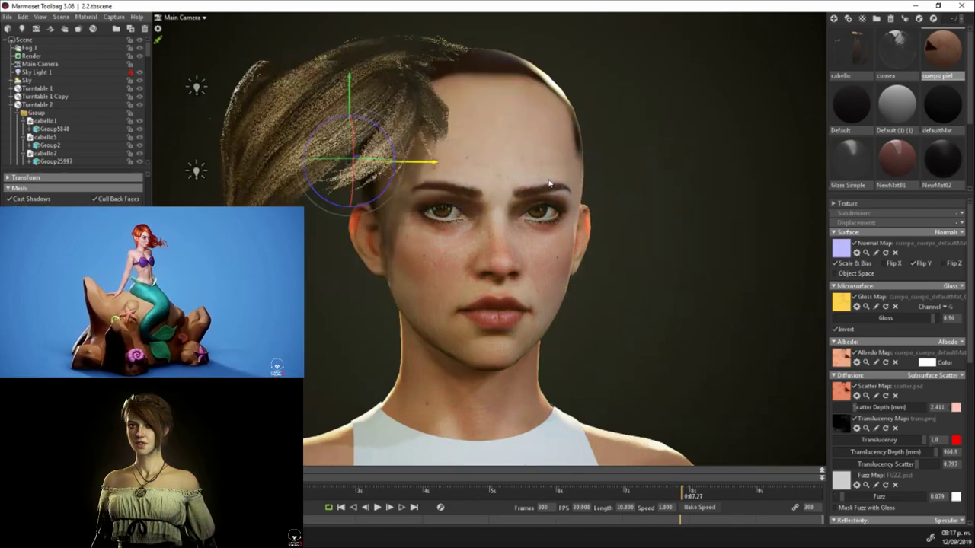
left_click_drag(548, 180, 536, 155)
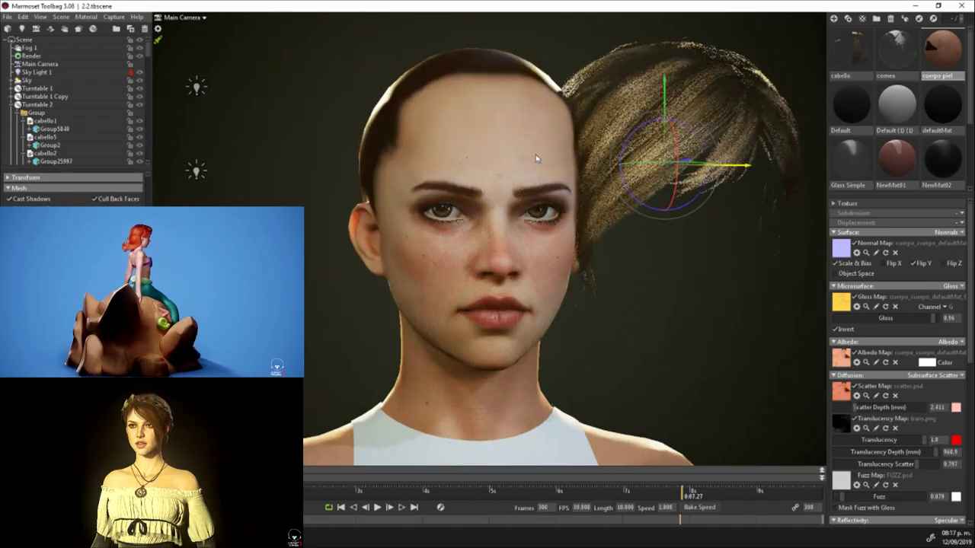
key("ctrl+z")
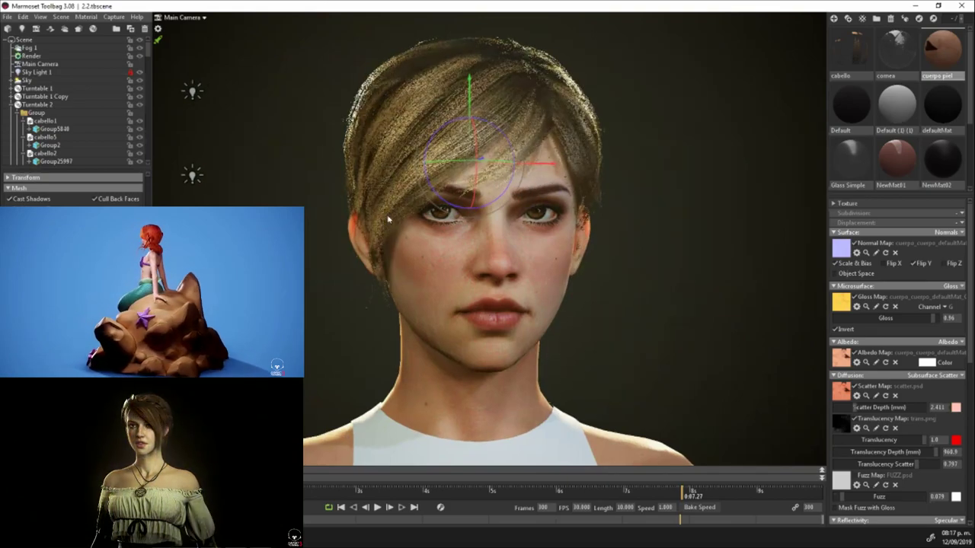
Step: Examine the hair strands around the crown, temple and ear at close range from a three-quarter angle
left_click_drag(387, 219, 378, 179, "alt")
middle_click_drag(378, 179, 413, 219, "alt")
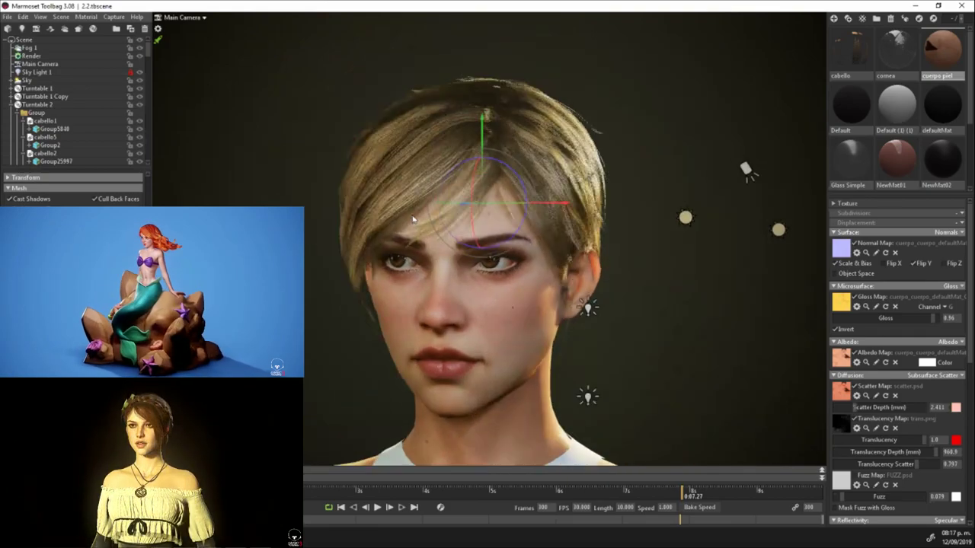
scroll(412, 219, "up", 2)
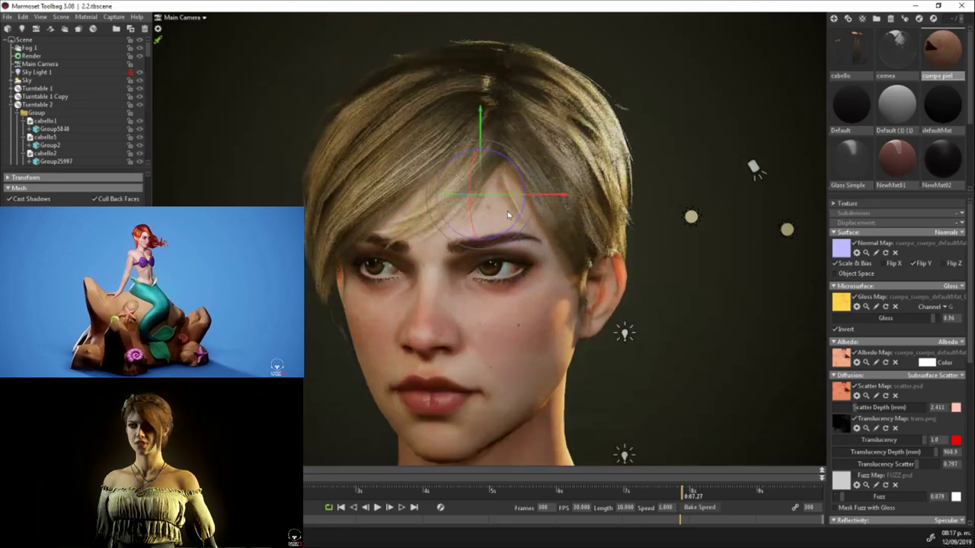
scroll(508, 210, "up", 2)
key("Escape")
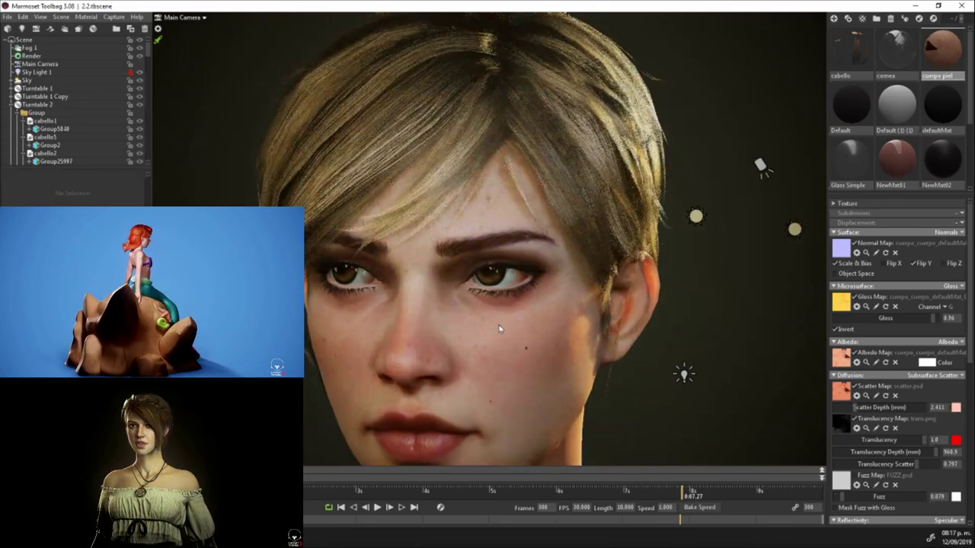
key("ctrl+z")
key("ctrl+z")
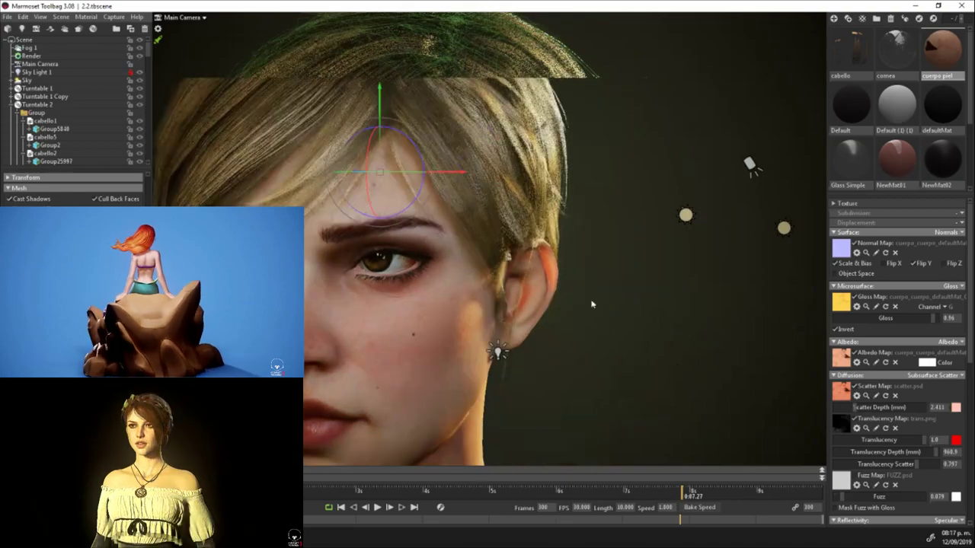
left_click_drag(592, 346, 606, 350)
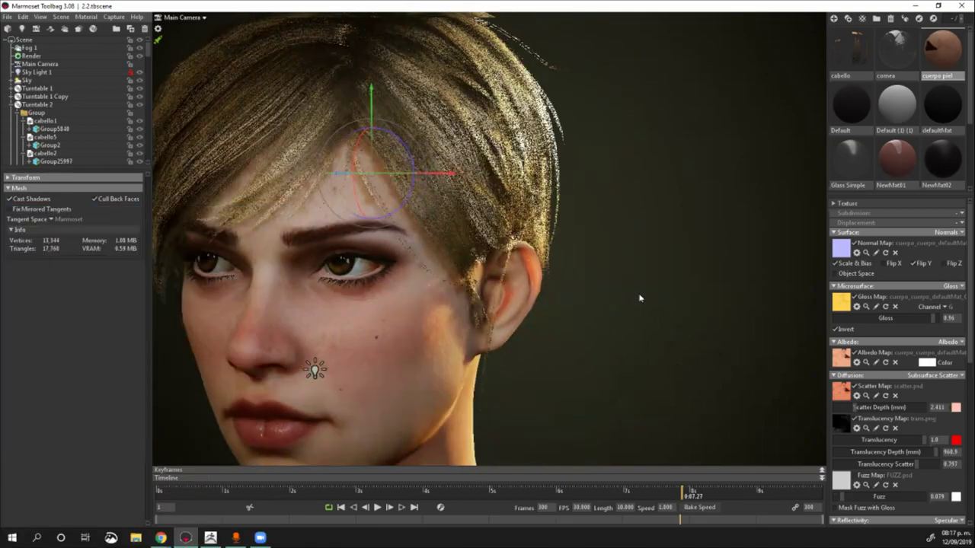
left_click_drag(707, 344, 680, 342)
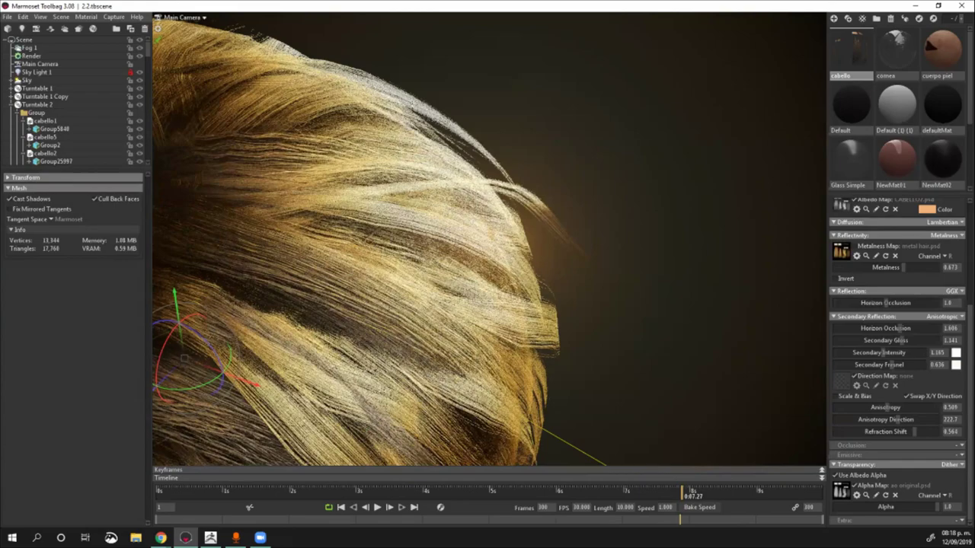
Step: Examine the hair strands from the back and crown of the head around to the front fringe
scroll(899, 358, "up", 5)
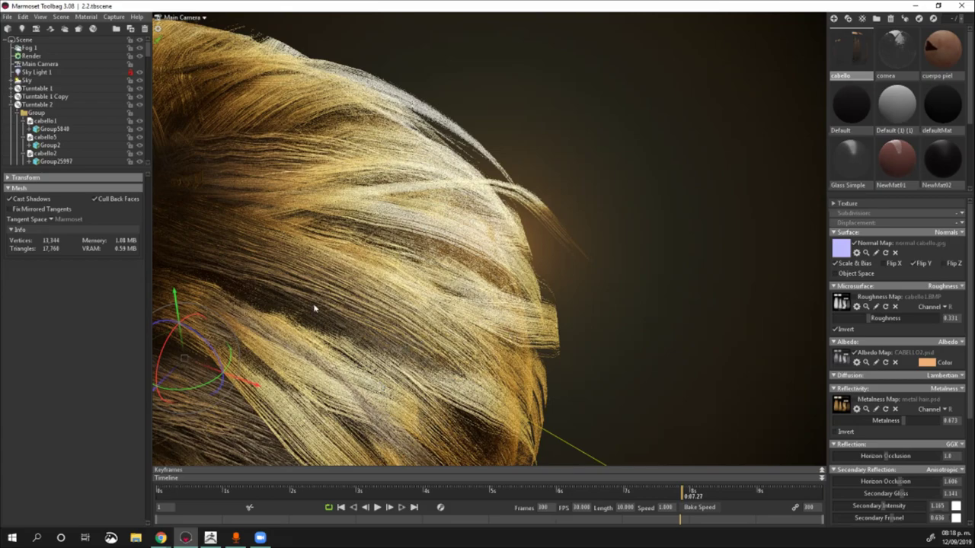
left_click_drag(315, 309, 675, 227)
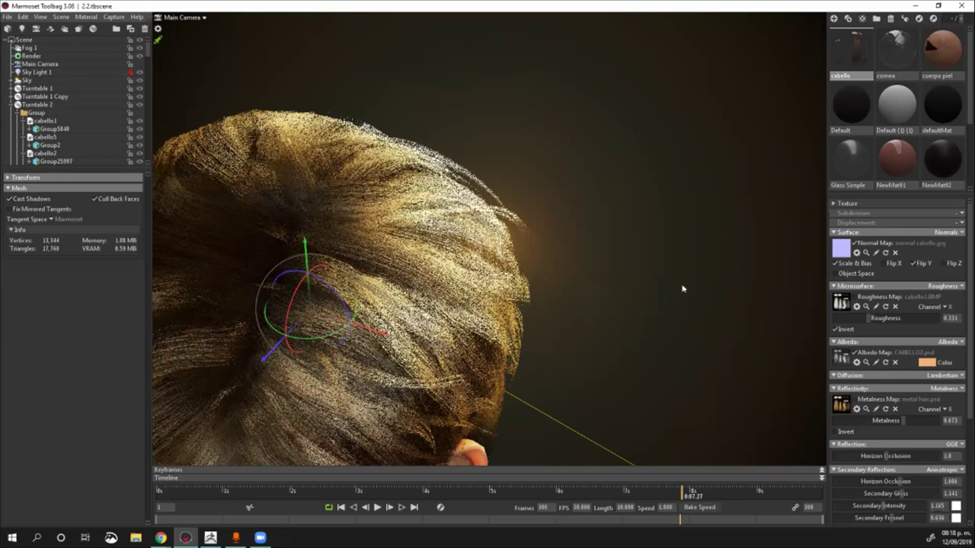
left_click_drag(681, 289, 683, 286)
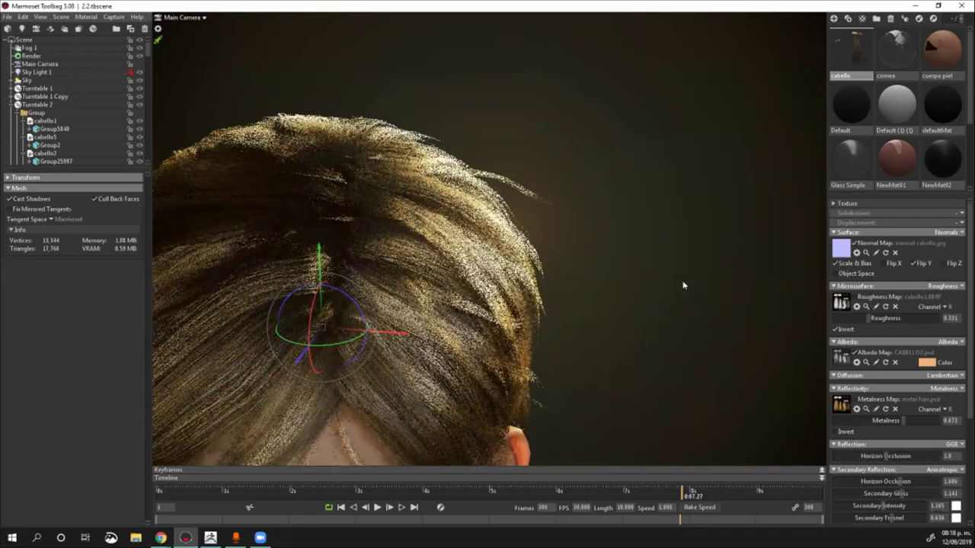
left_click_drag(683, 286, 683, 286)
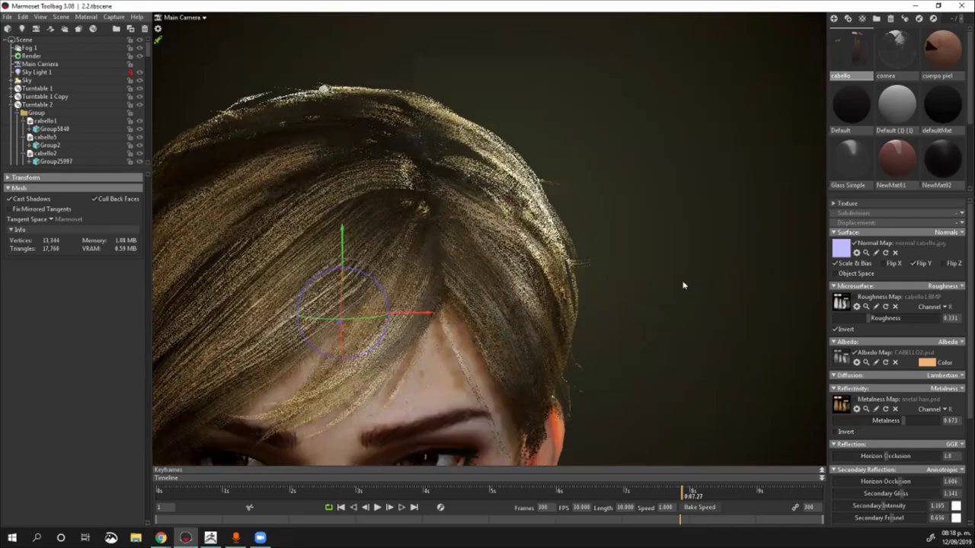
scroll(683, 286, "down", 4)
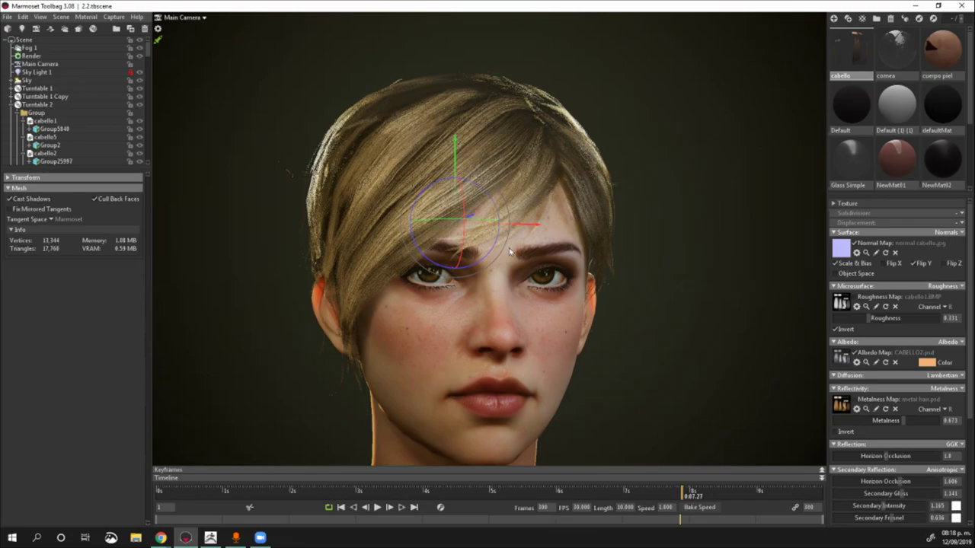
scroll(560, 259, "up", 1)
left_click_drag(559, 259, 476, 289, "alt")
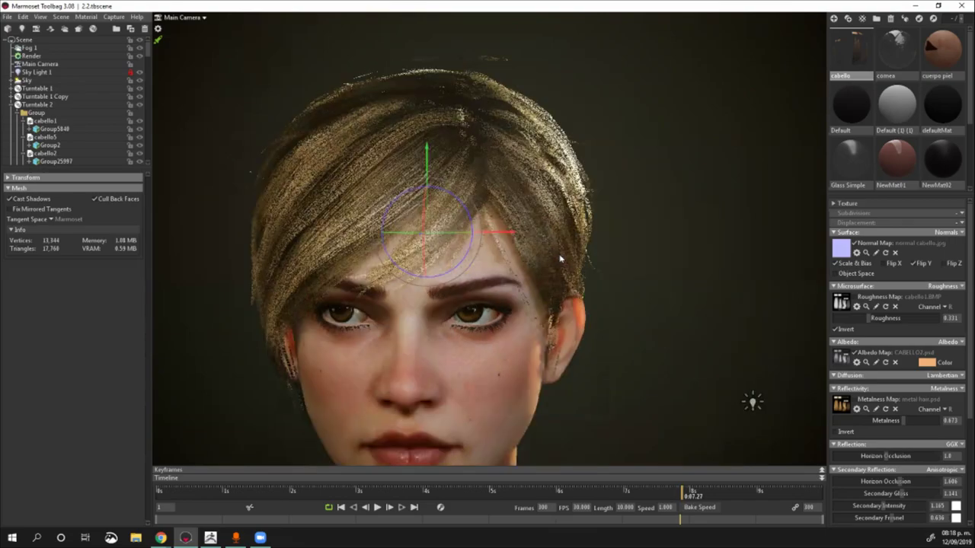
left_click_drag(560, 259, 525, 267, "alt")
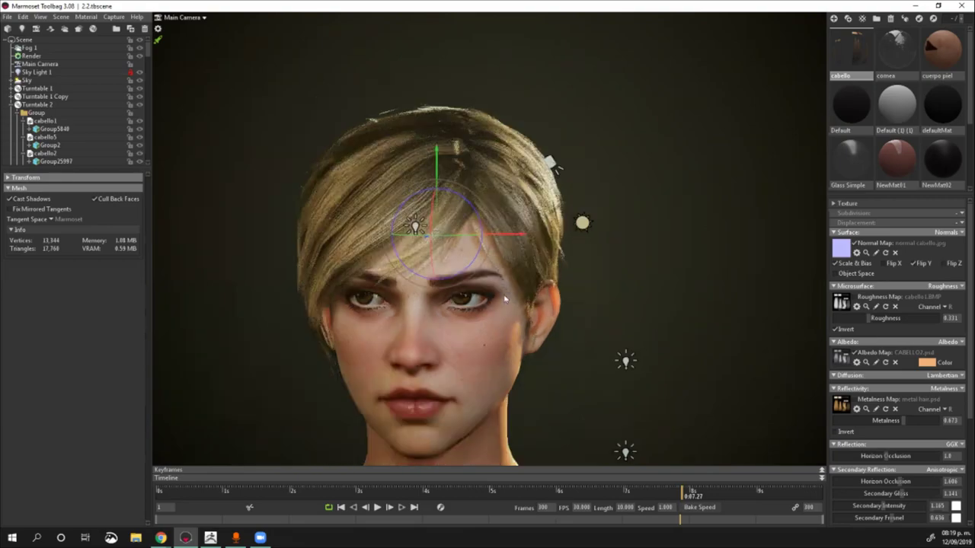
Step: Inspect the parting and fringe up close above the forehead, and the hair around the ear from a three-quarter angle
scroll(505, 298, "up", 3)
scroll(476, 258, "up", 2)
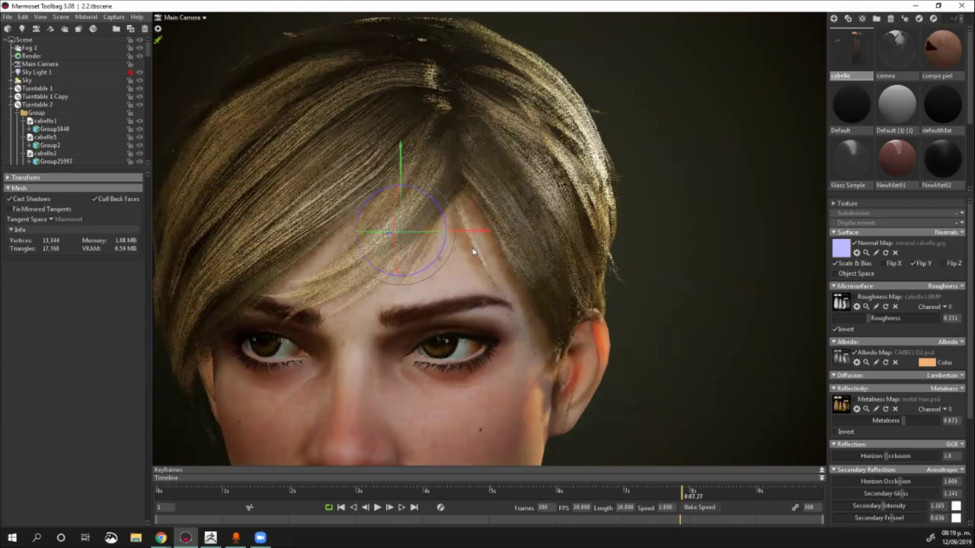
scroll(468, 301, "up", 2)
key("Escape")
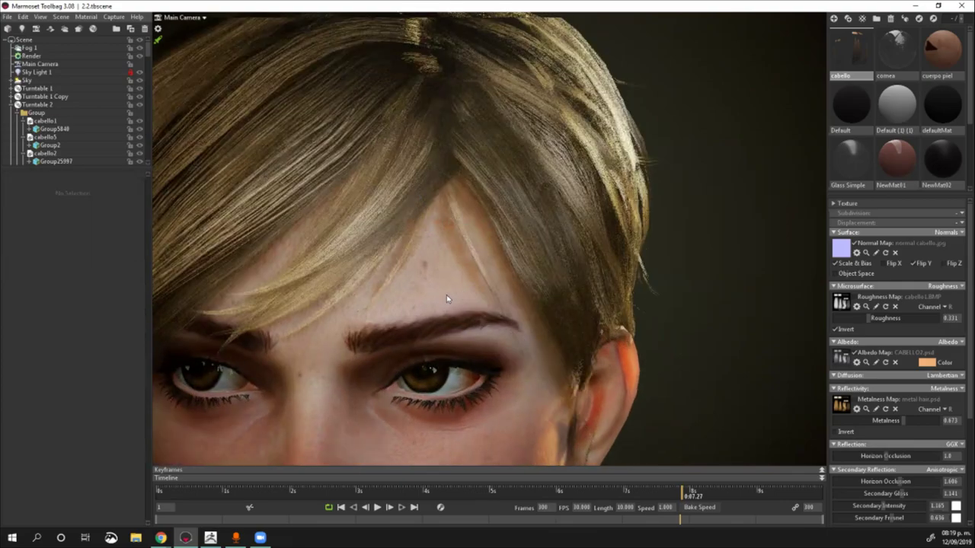
left_click(486, 293)
scroll(486, 293, "down", 3)
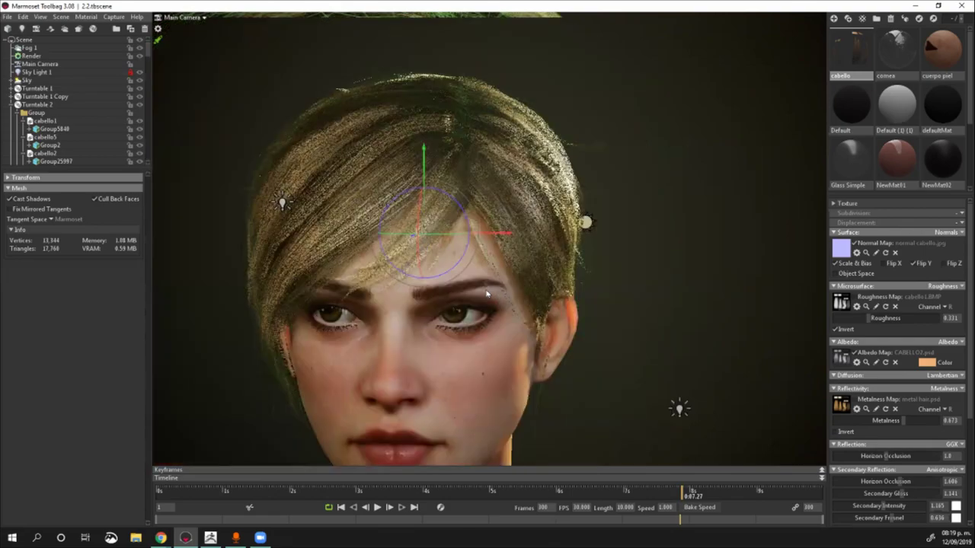
left_click_drag(486, 293, 412, 297)
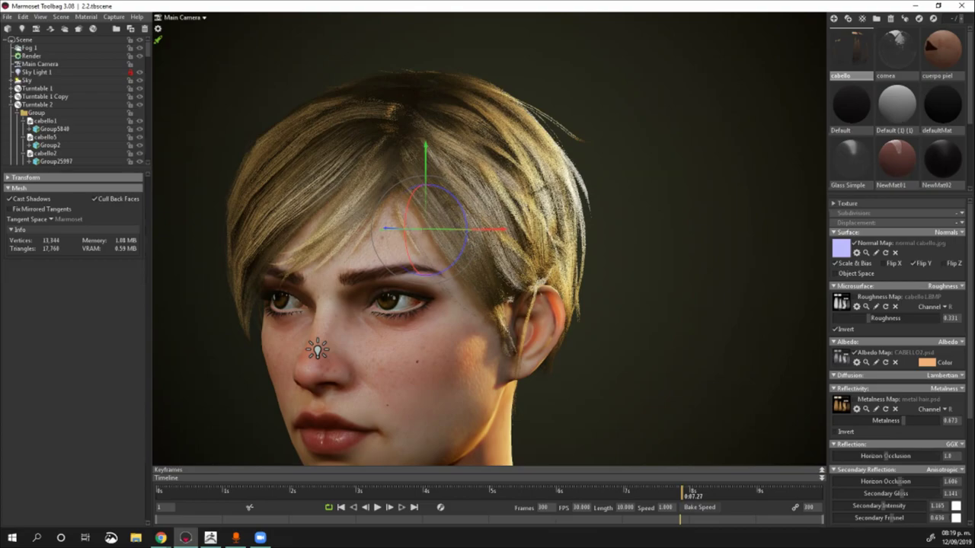
Step: View the character's whole upper body from the front and clear the hair mesh selection
scroll(547, 365, "down", 3)
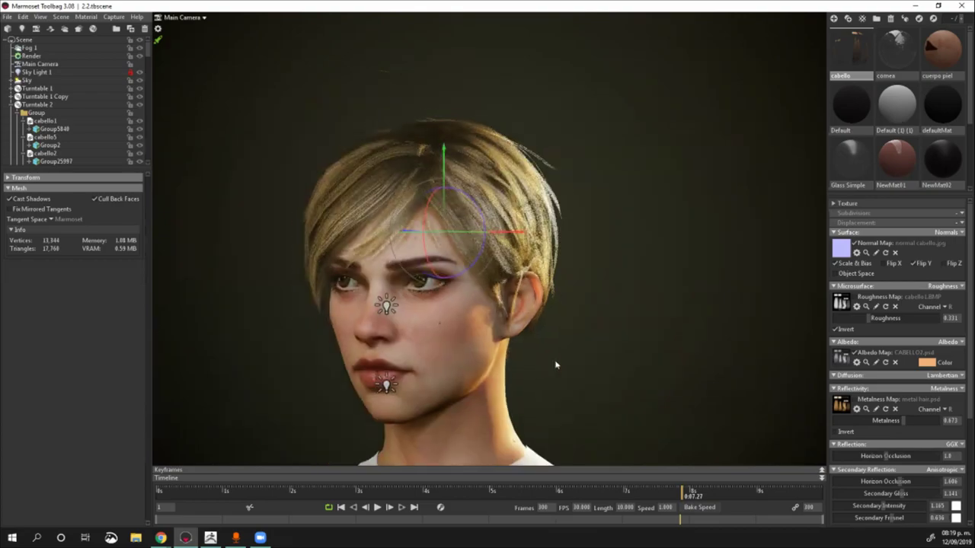
left_click_drag(556, 365, 572, 370)
scroll(572, 370, "down", 5)
middle_click_drag(579, 381, 598, 303)
scroll(597, 303, "down", 2)
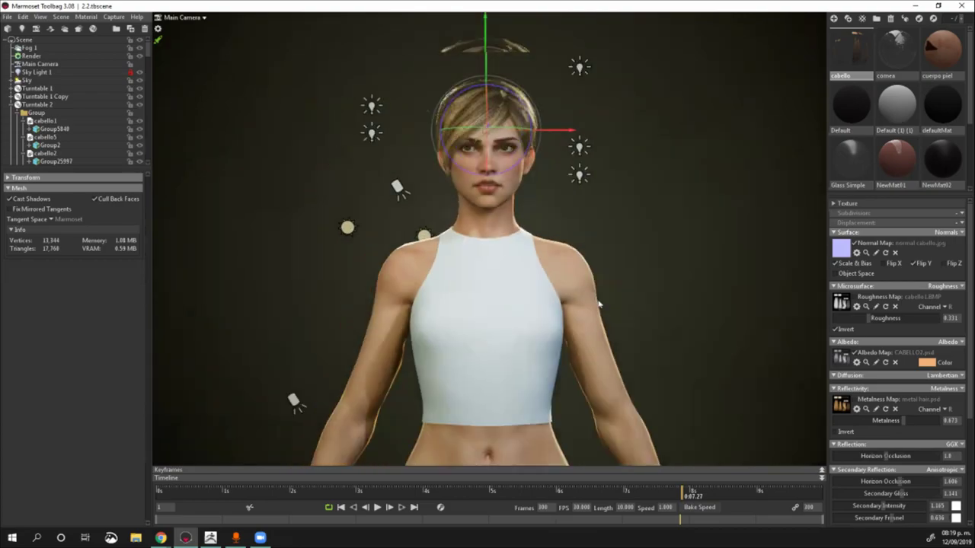
left_click_drag(598, 303, 612, 308)
middle_click_drag(612, 308, 615, 327)
left_click(254, 87)
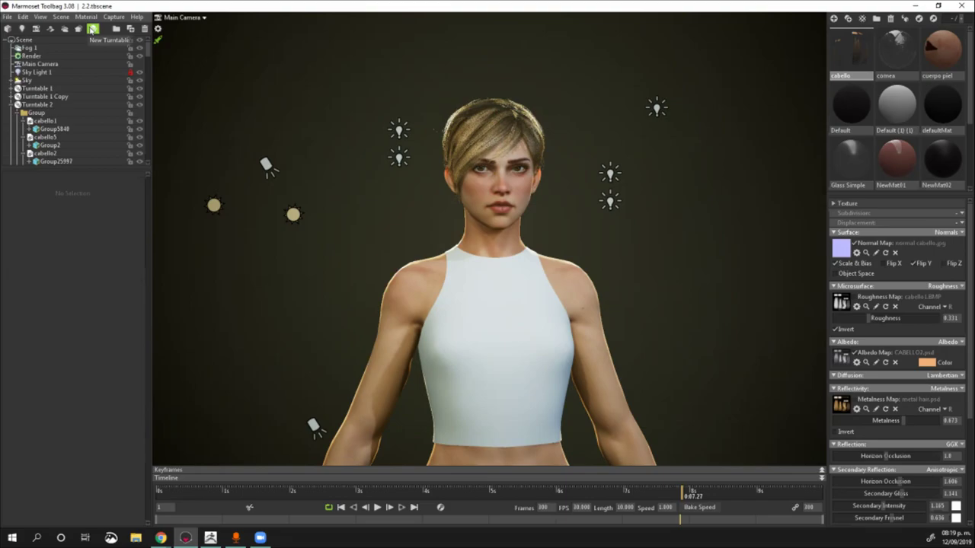
Step: Collapse Turntable 2 in the scene hierarchy and select it to check which meshes it contains
left_click(10, 105)
left_click(37, 104)
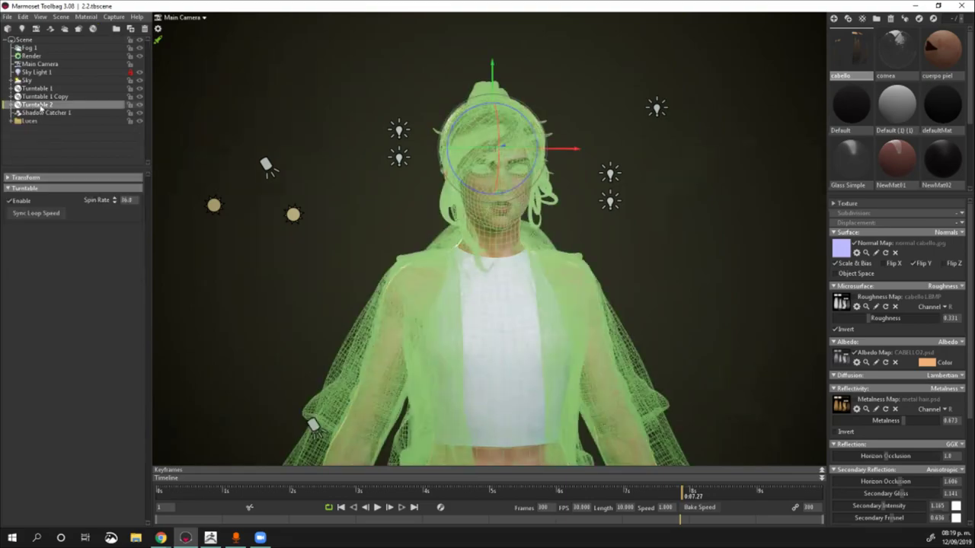
left_click(312, 187)
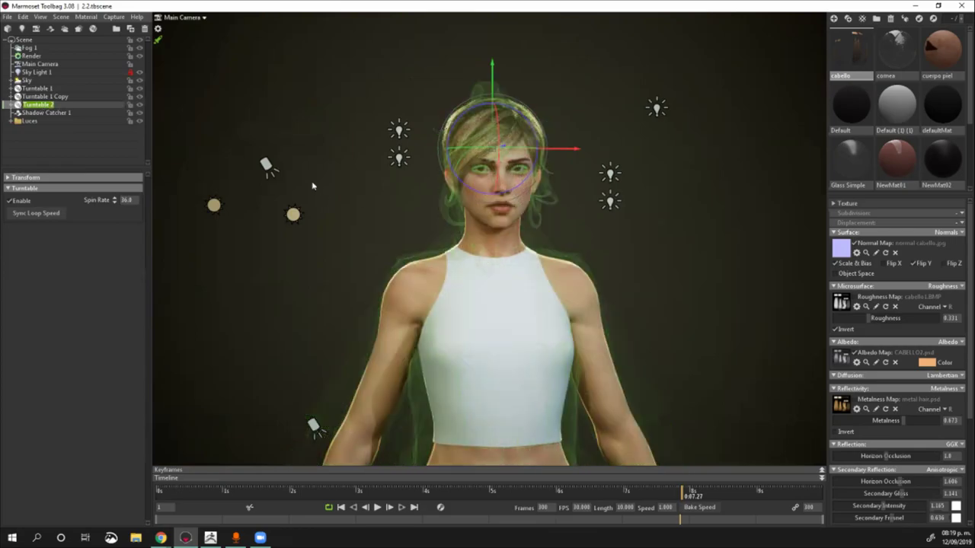
left_click(42, 105)
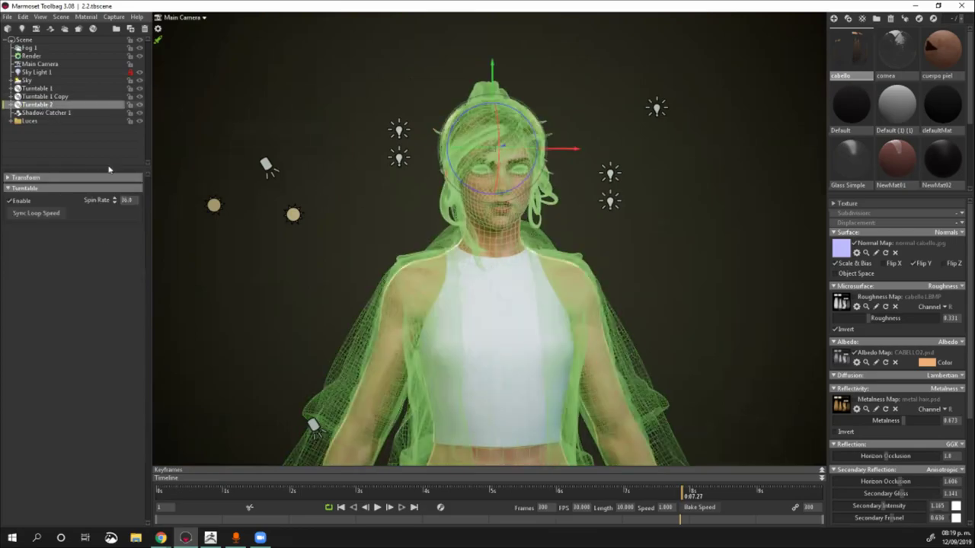
left_click(70, 132)
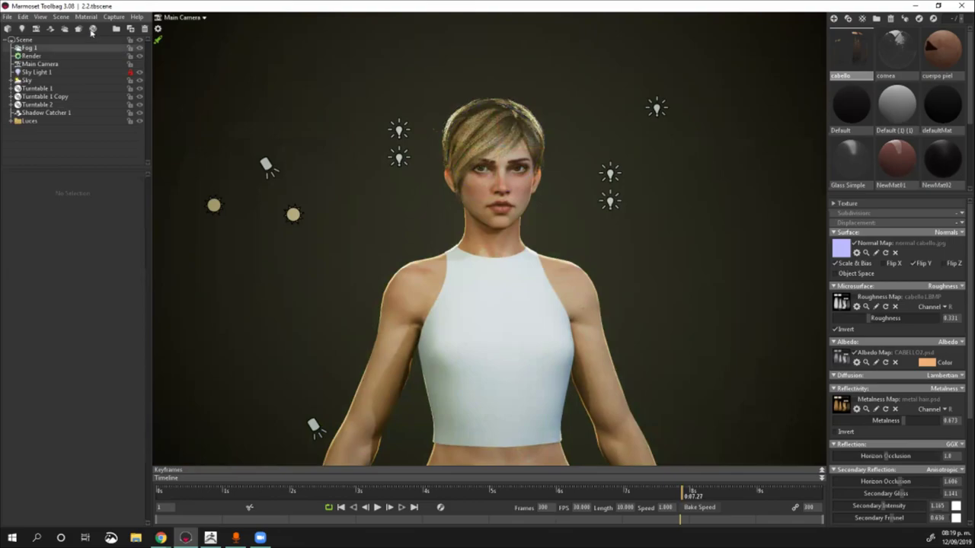
Step: Add a new turntable with Turntable 2 nested inside it and play its rotation on the timeline
left_click(93, 29)
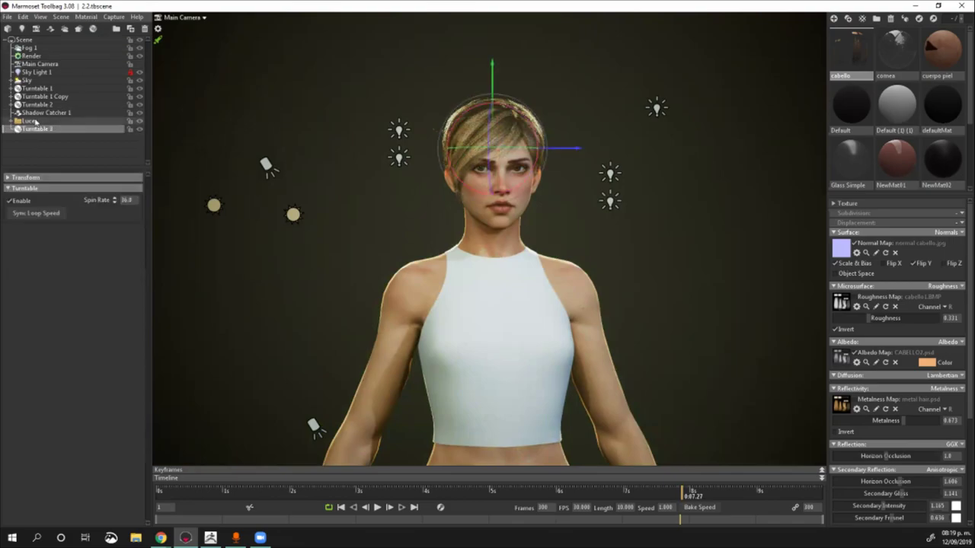
left_click_drag(38, 105, 97, 147)
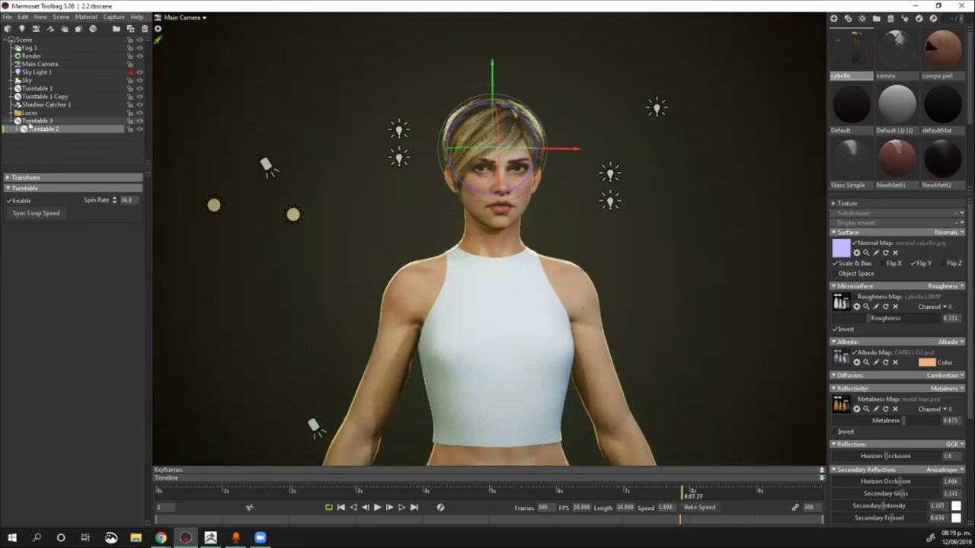
left_click(42, 121)
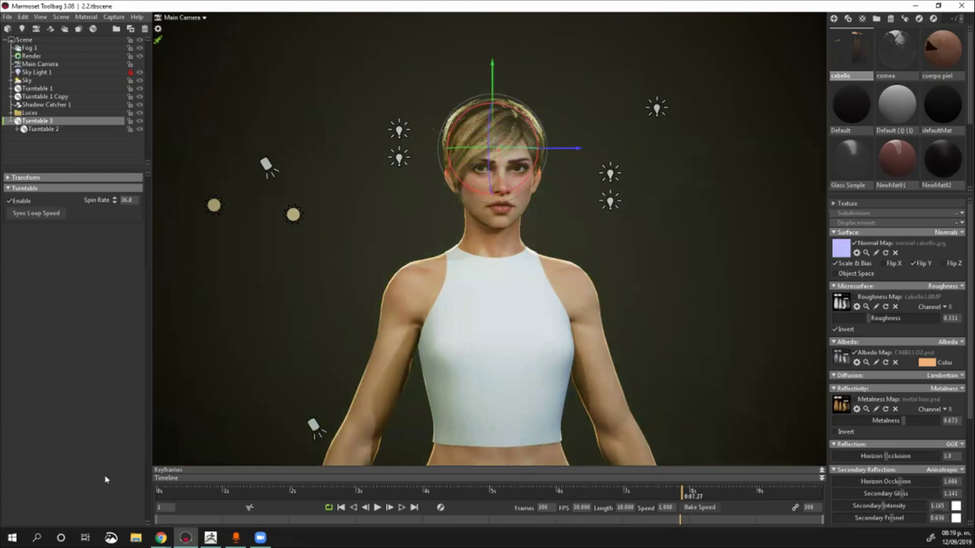
left_click(377, 508)
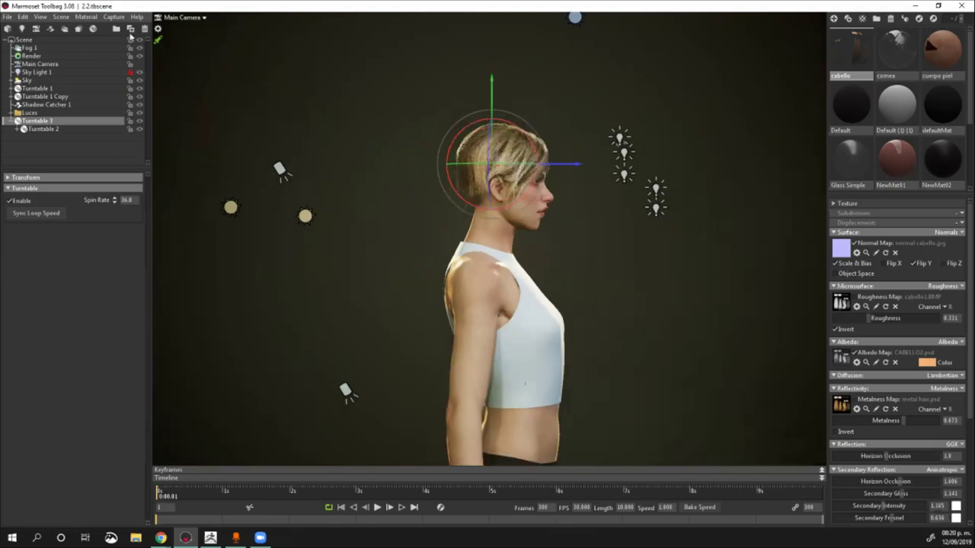
Step: Review the video export settings and close them without exporting
left_click(115, 17)
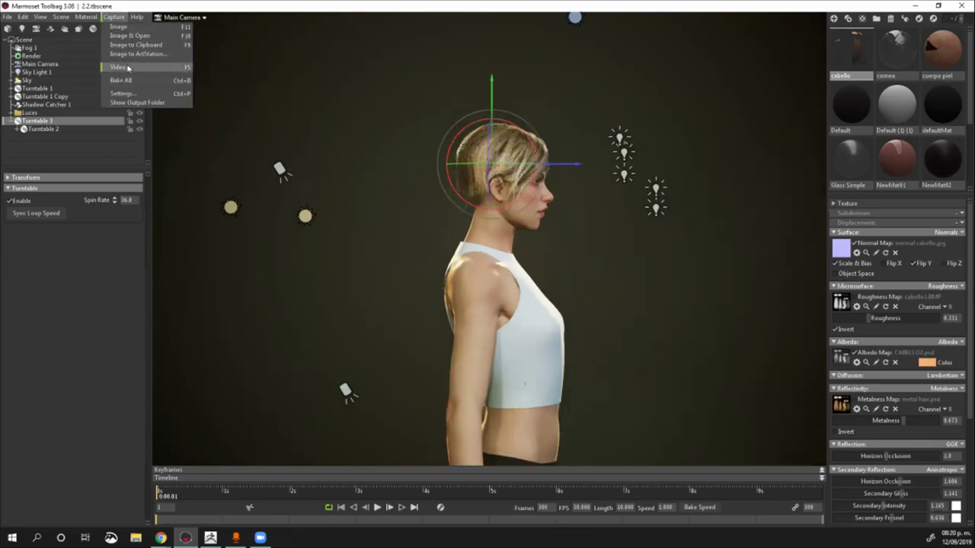
left_click(121, 67)
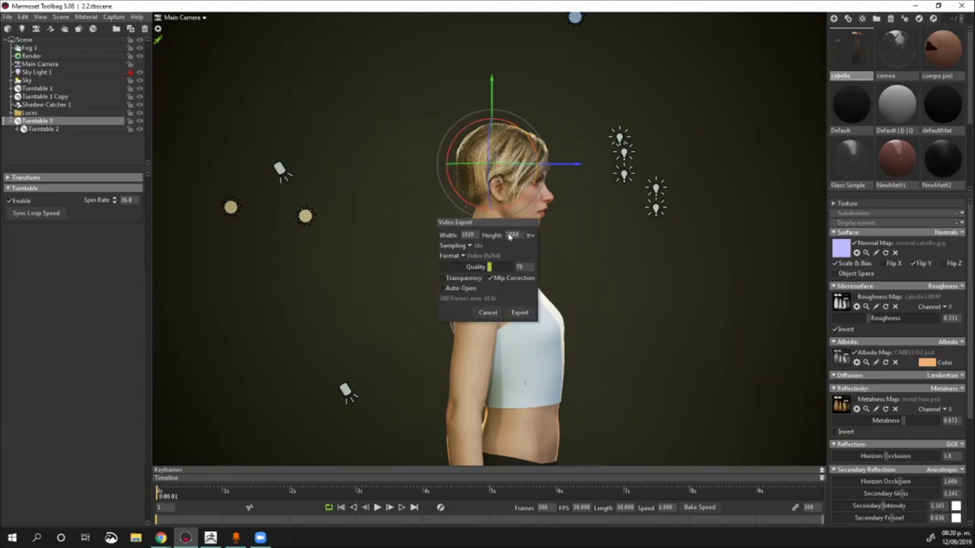
left_click(492, 313)
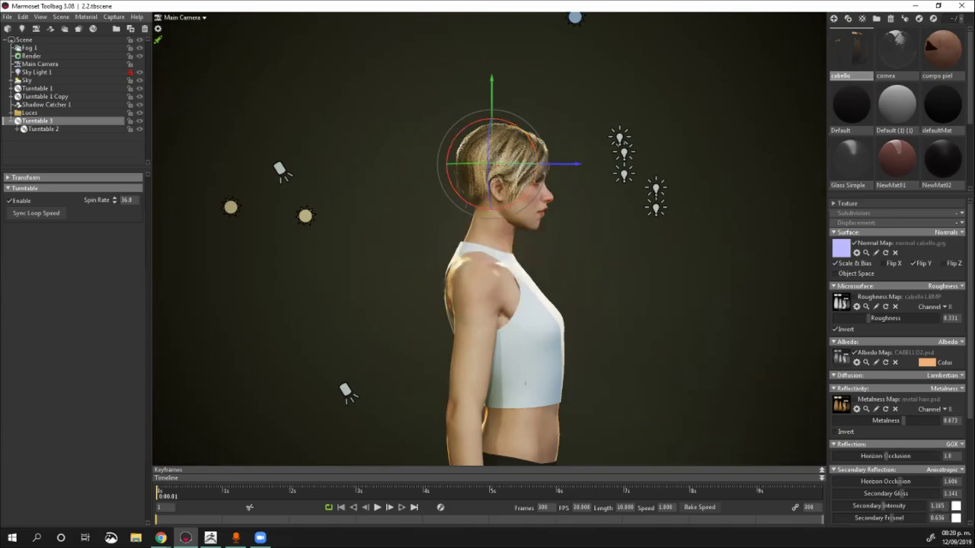
Step: Reopen the recent scene mujer2/2.2.tbscene, discarding the unsaved changes
scroll(258, 164, "up", 2)
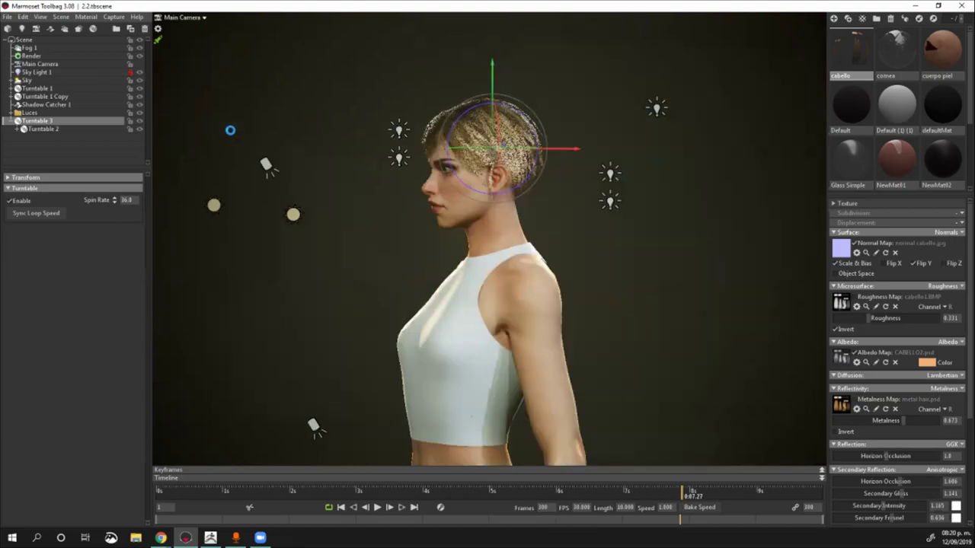
left_click(7, 16)
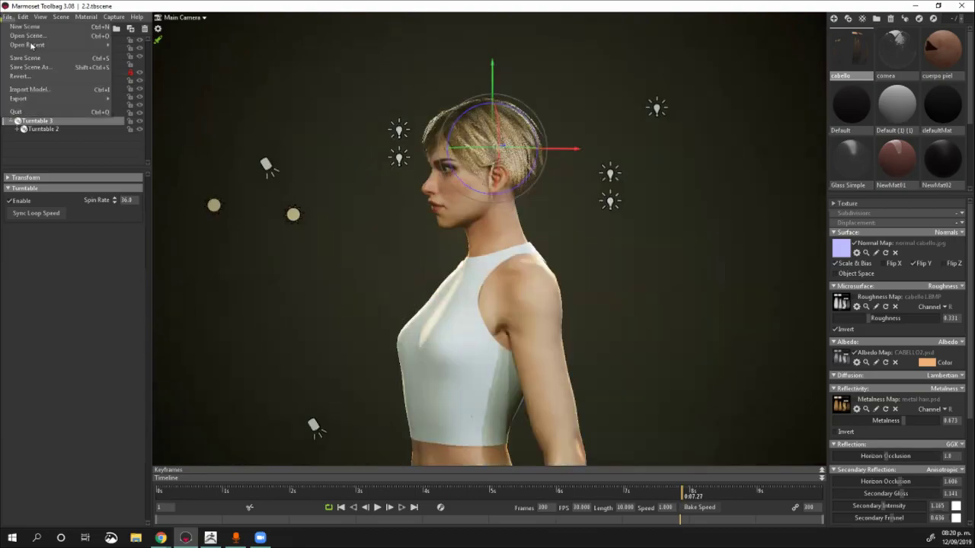
left_click(169, 45)
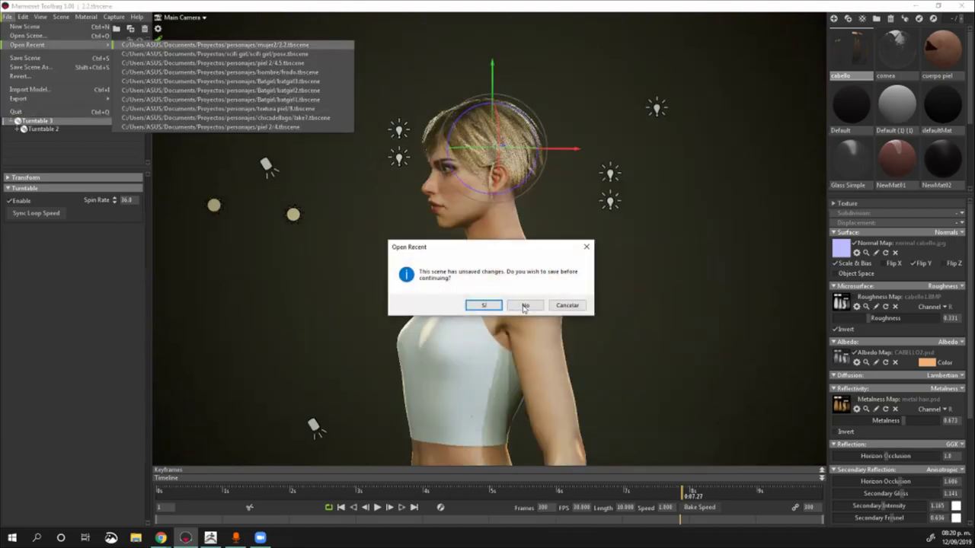
left_click(524, 305)
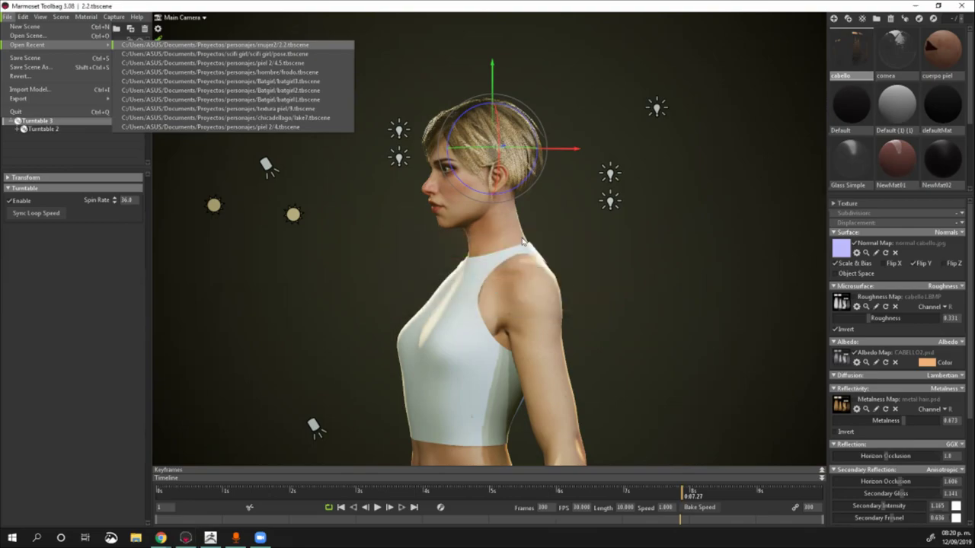
Step: Examine the eyes, brows and facial skin up close from the front, and clear the mesh selection
scroll(533, 256, "up", 2)
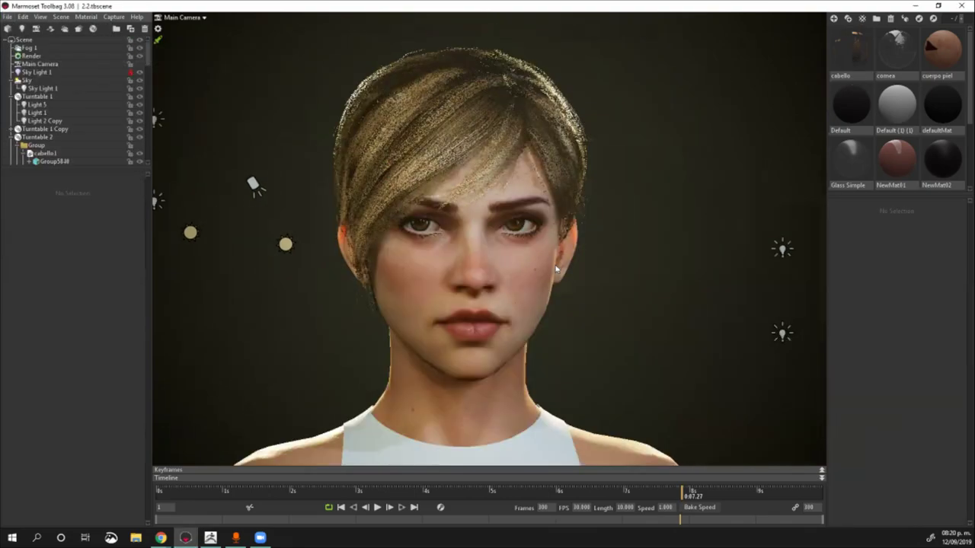
scroll(537, 250, "up", 2)
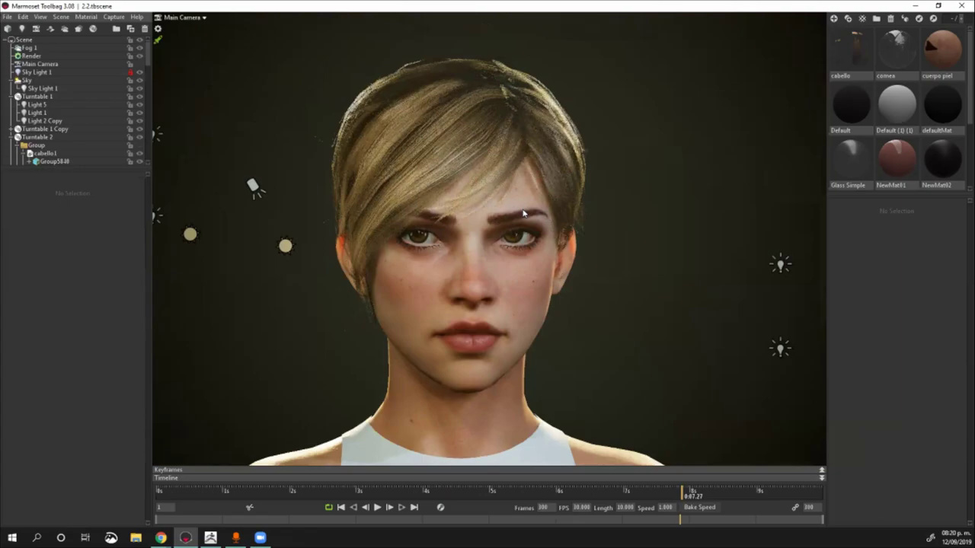
scroll(770, 266, "up", 1)
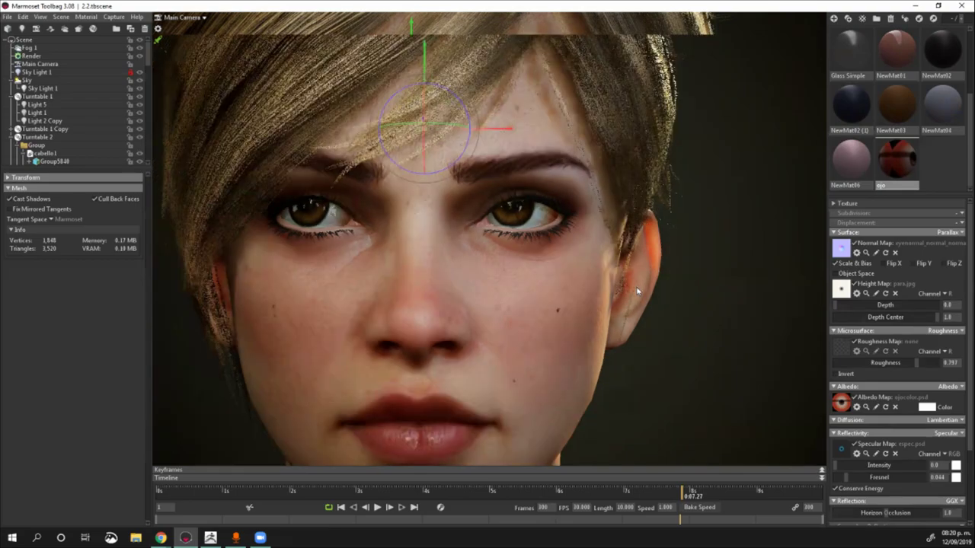
scroll(421, 301, "down", 2)
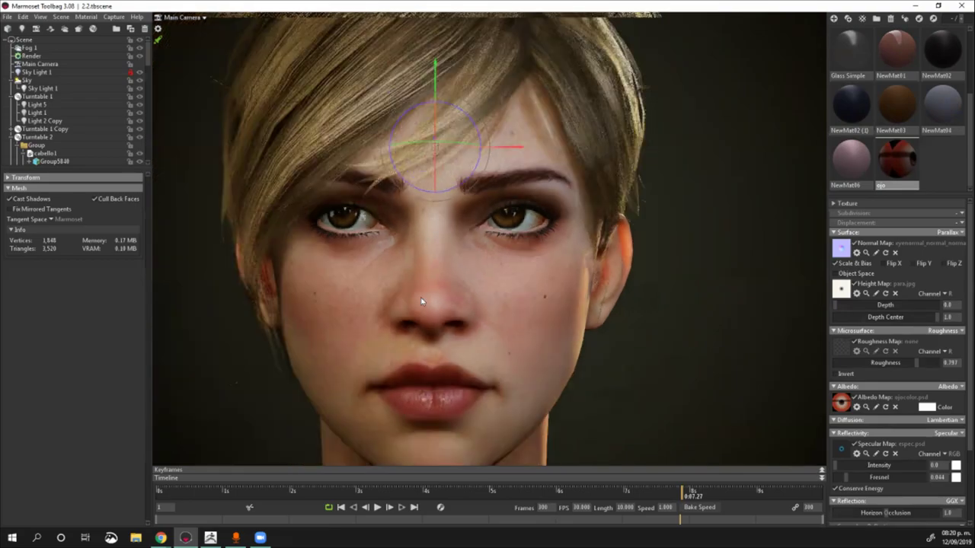
scroll(421, 302, "up", 2)
scroll(429, 261, "up", 2)
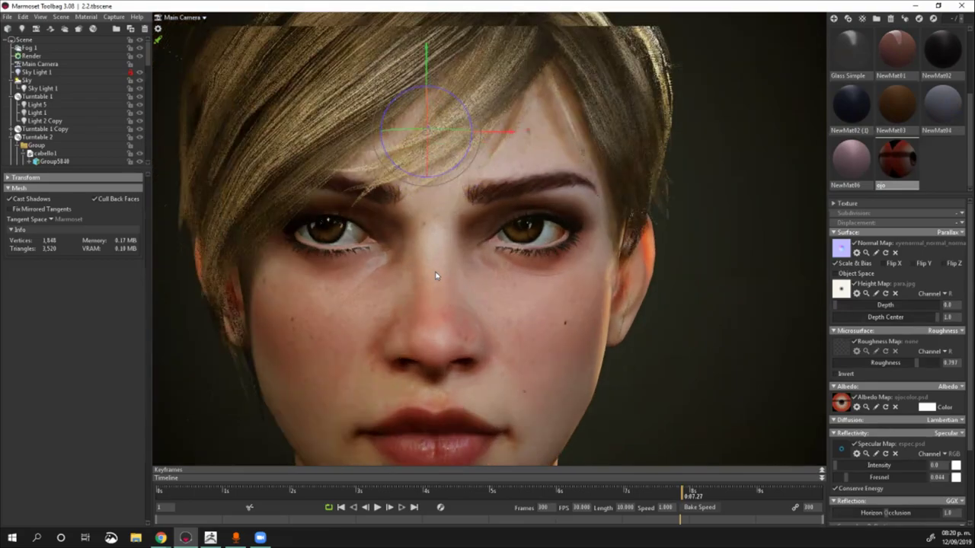
key("Escape")
scroll(387, 267, "down", 2)
scroll(472, 348, "down", 4)
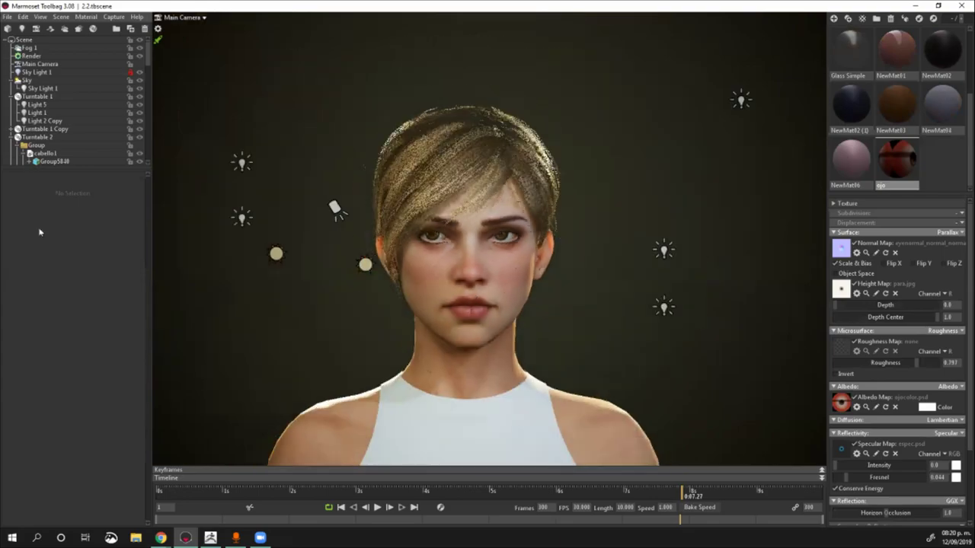
Step: Inspect the omni lights on both sides of the head, selecting Light 1 and the Light 2 Copy of each turntable
right_click_drag(41, 231, 99, 226, "alt")
right_click_drag(419, 374, 431, 407, "alt")
middle_click_drag(359, 291, 419, 316, "alt")
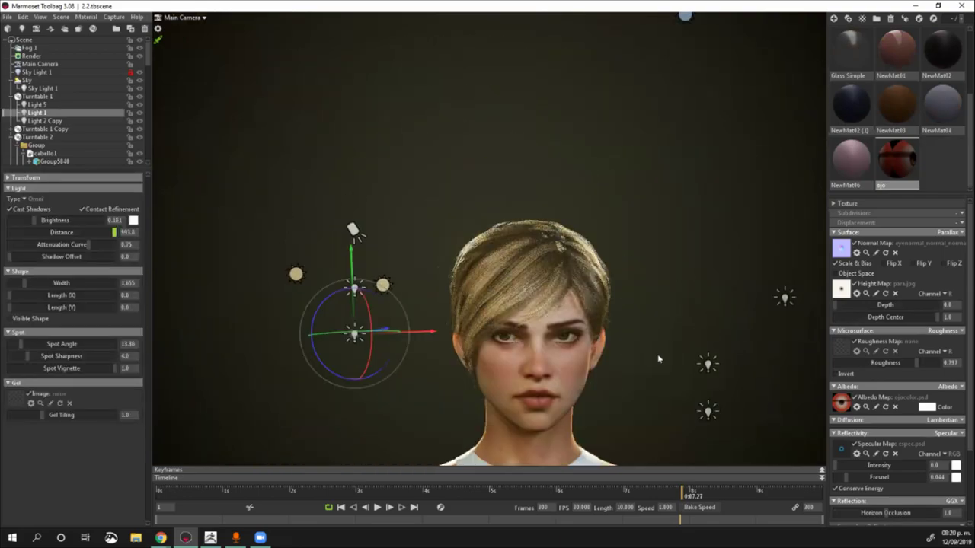
scroll(650, 348, "down", 2)
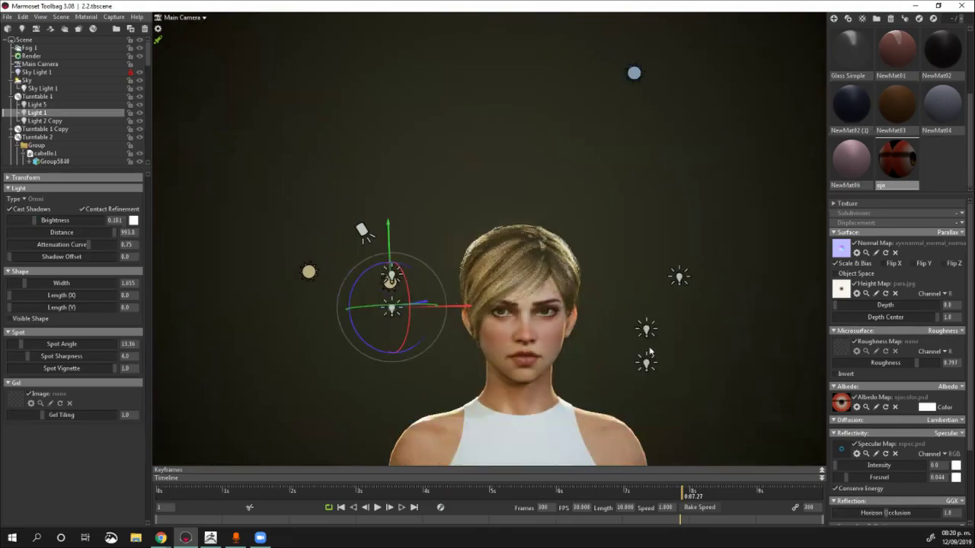
mouse_move(650, 351)
left_mouse_down("alt")
mouse_move(663, 398)
mouse_move(653, 358)
left_mouse_up("alt")
left_click(653, 338)
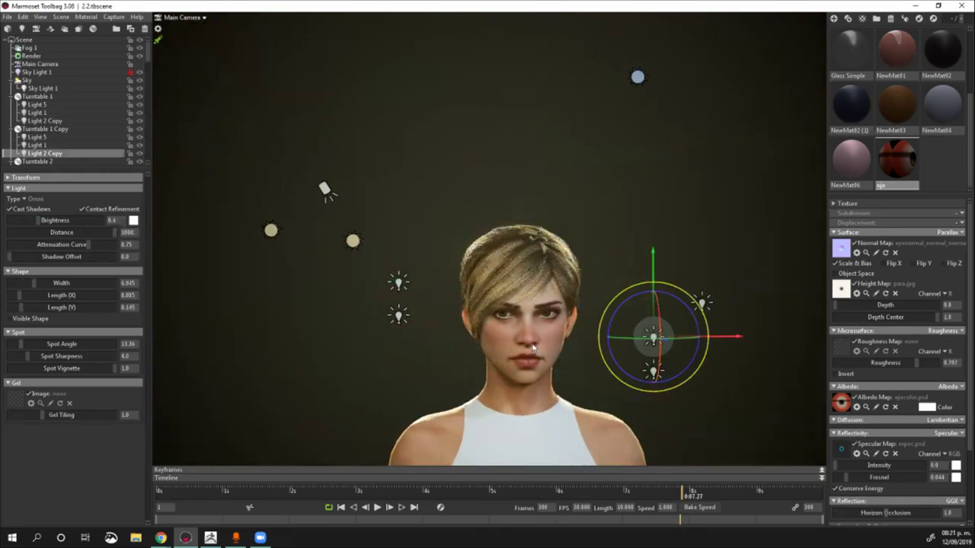
left_click(653, 370)
Step: Select the eye's cornea mesh in a close view of the face and display the cornea material's settings
scroll(534, 274, "up", 2)
left_click_drag(534, 274, 525, 251, "alt")
middle_click_drag(554, 358, 543, 293, "alt")
scroll(541, 289, "up", 2)
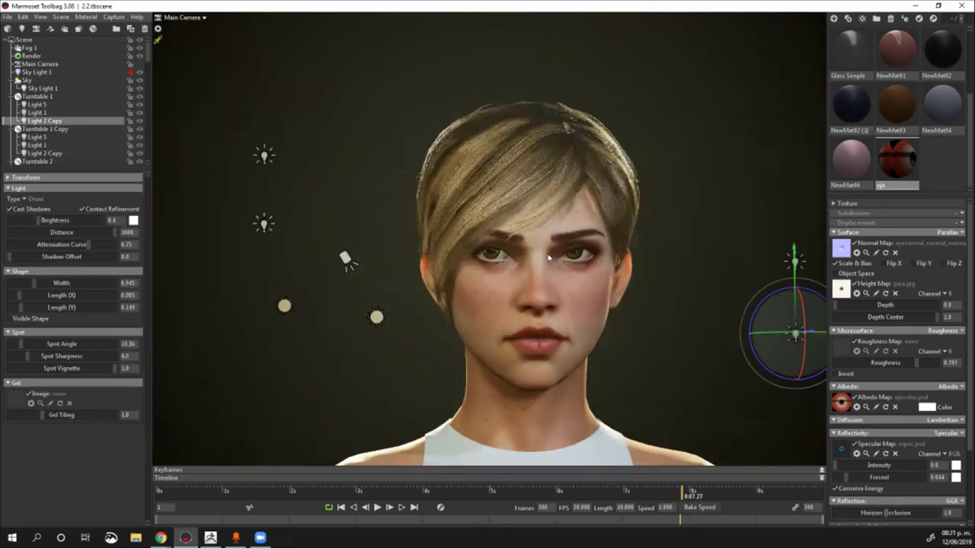
scroll(378, 276, "up", 2)
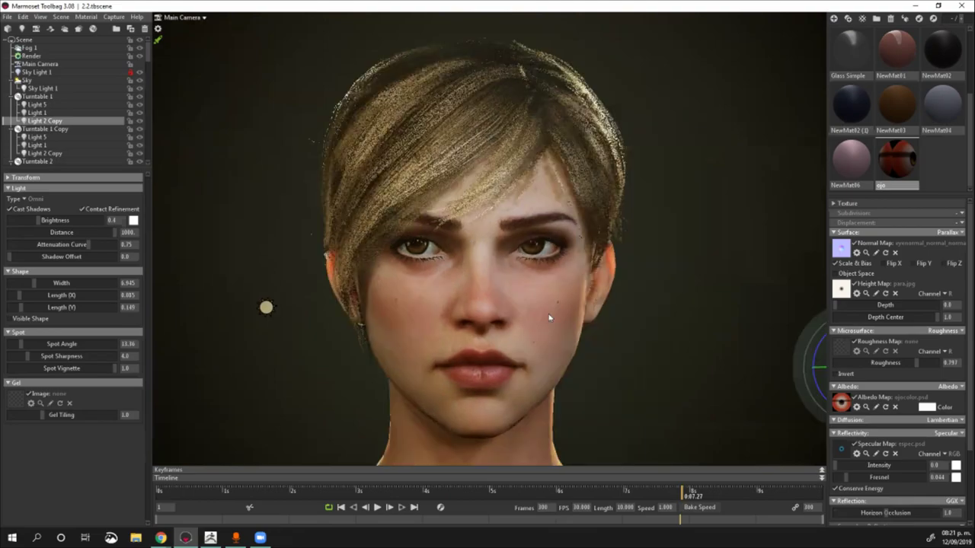
scroll(549, 318, "up", 2)
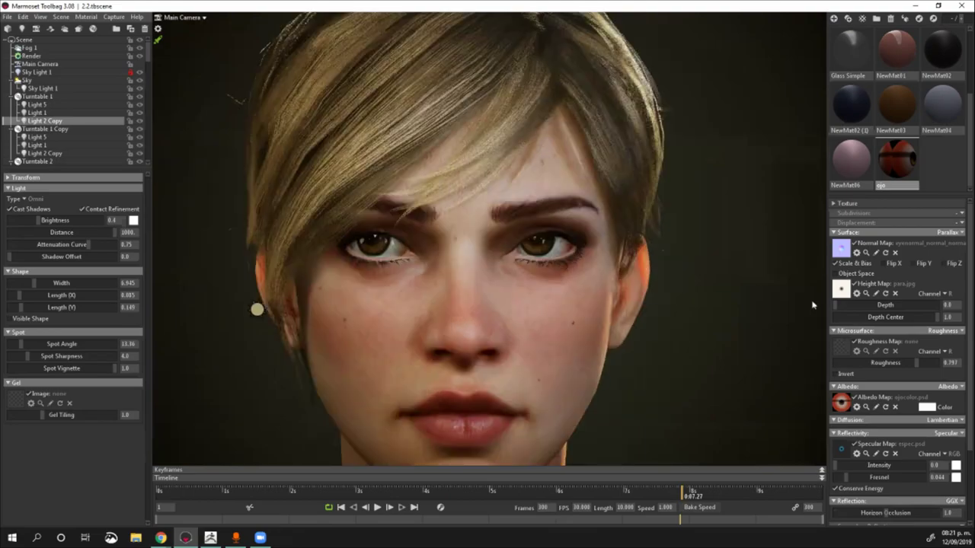
double_click(901, 165)
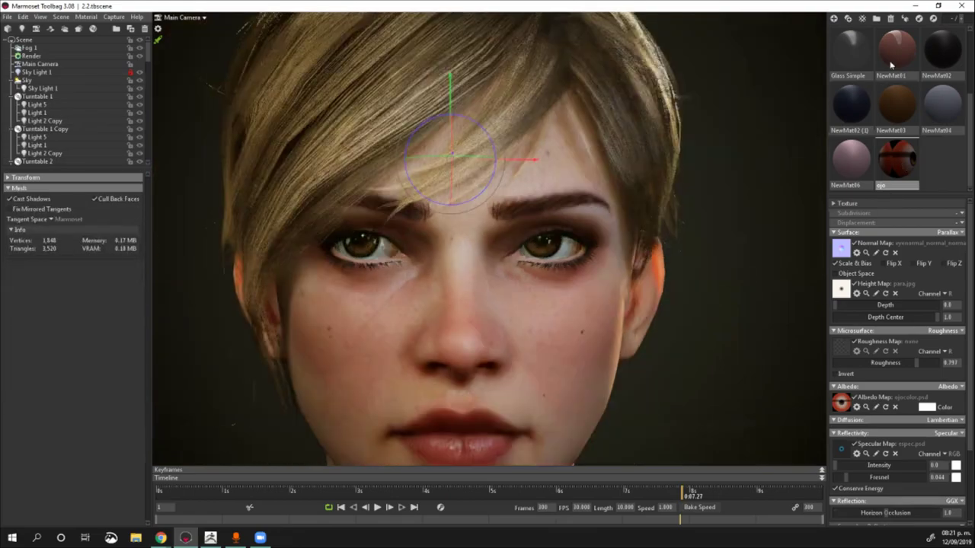
scroll(890, 64, "up", 2)
left_click(890, 65)
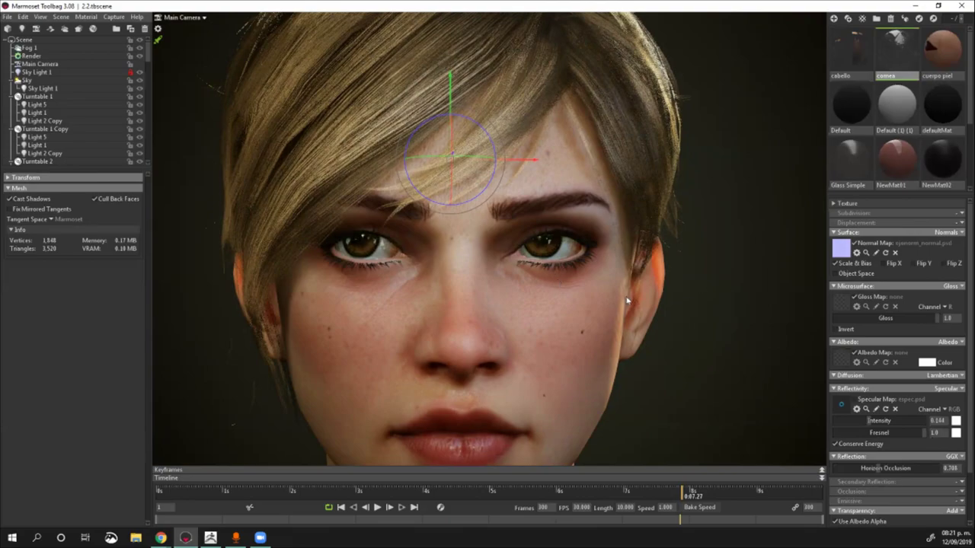
Step: Select the thin mesh along the lower eyelids and display its Glass Simple material, examining the waterlines up close
scroll(546, 258, "up", 3)
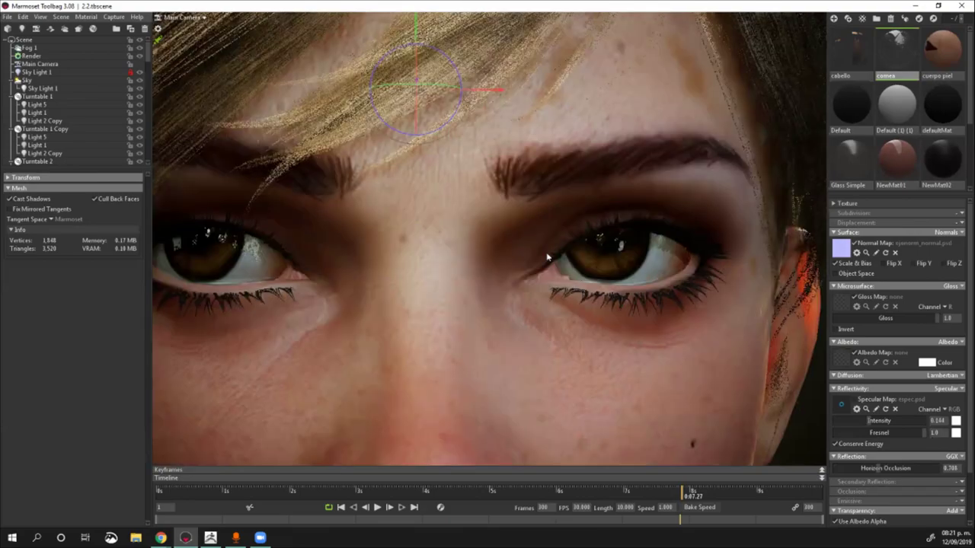
scroll(555, 292, "down", 1)
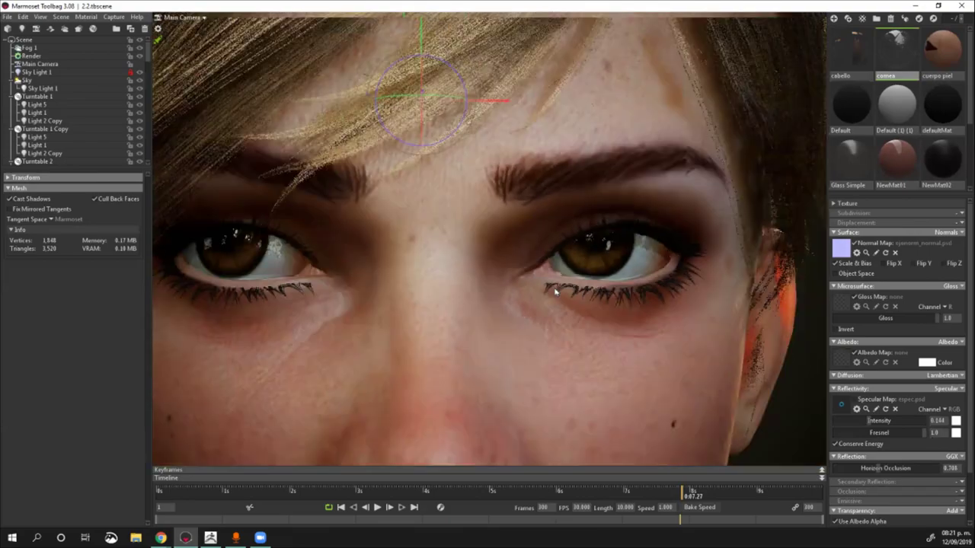
scroll(609, 316, "down", 1)
scroll(644, 331, "down", 2)
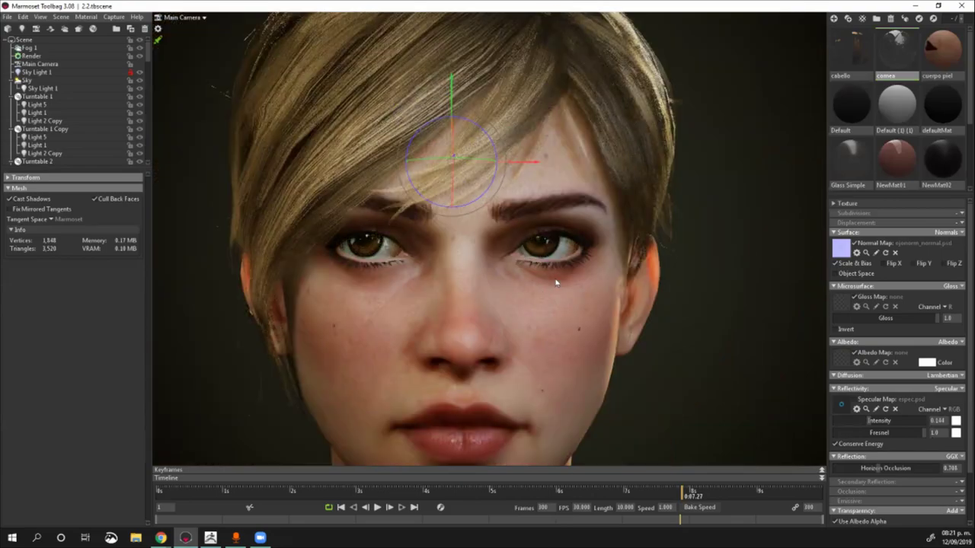
scroll(556, 283, "up", 1)
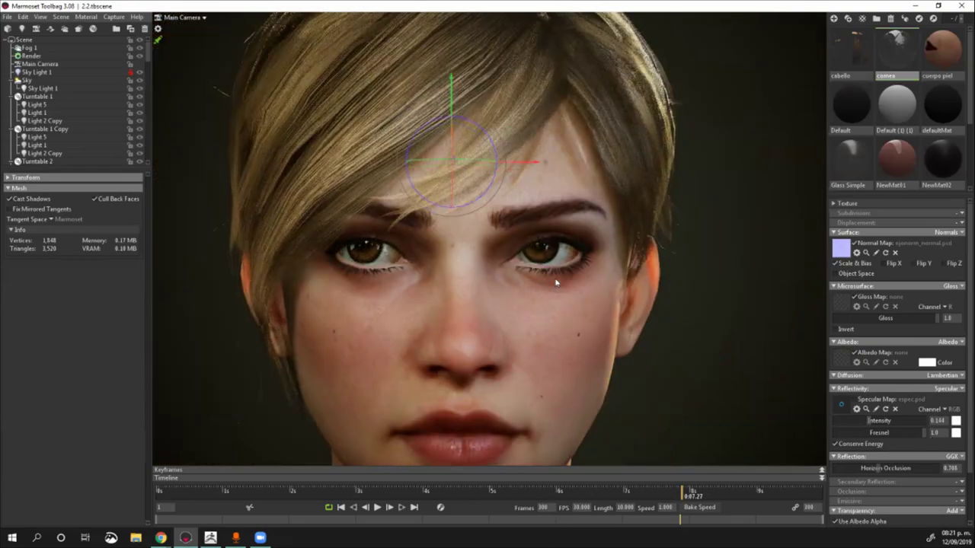
scroll(548, 278, "up", 2)
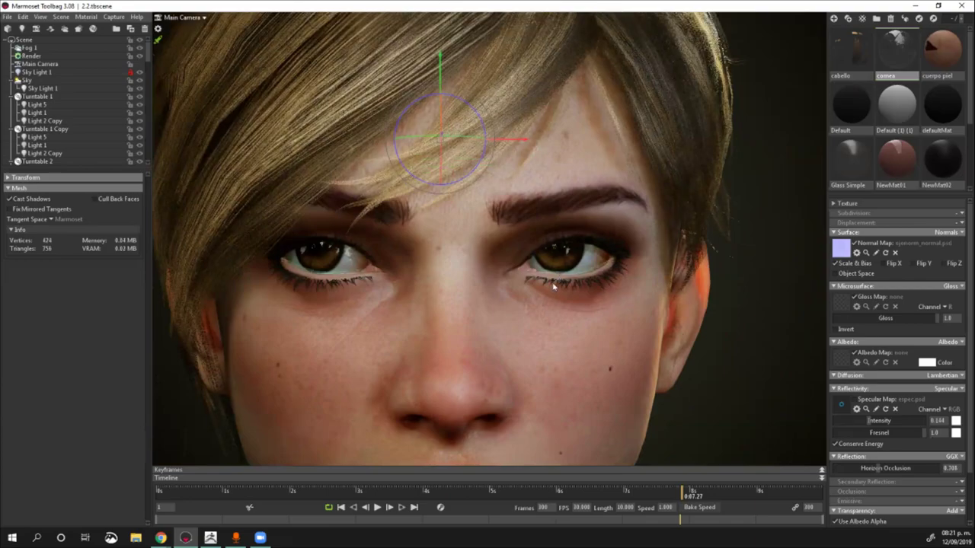
left_click(554, 286)
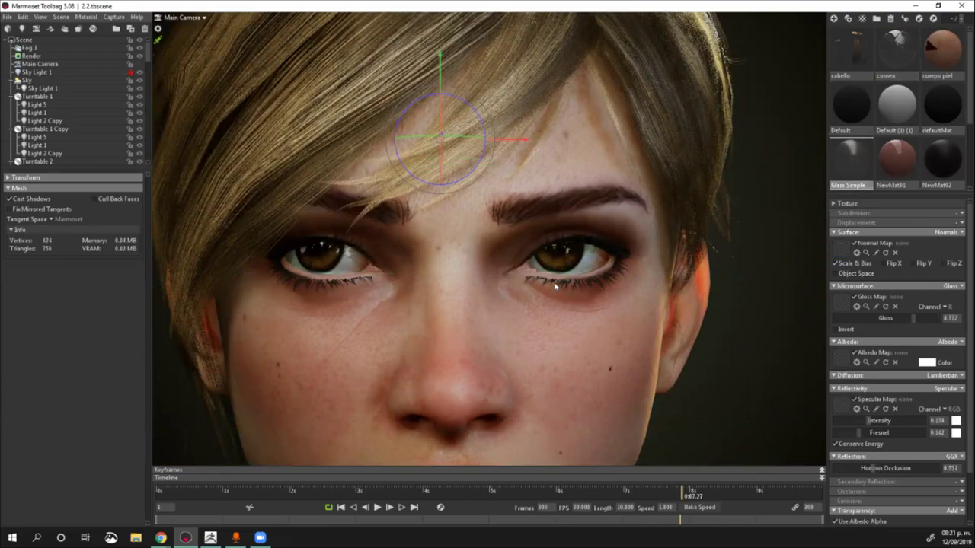
scroll(575, 288, "up", 2)
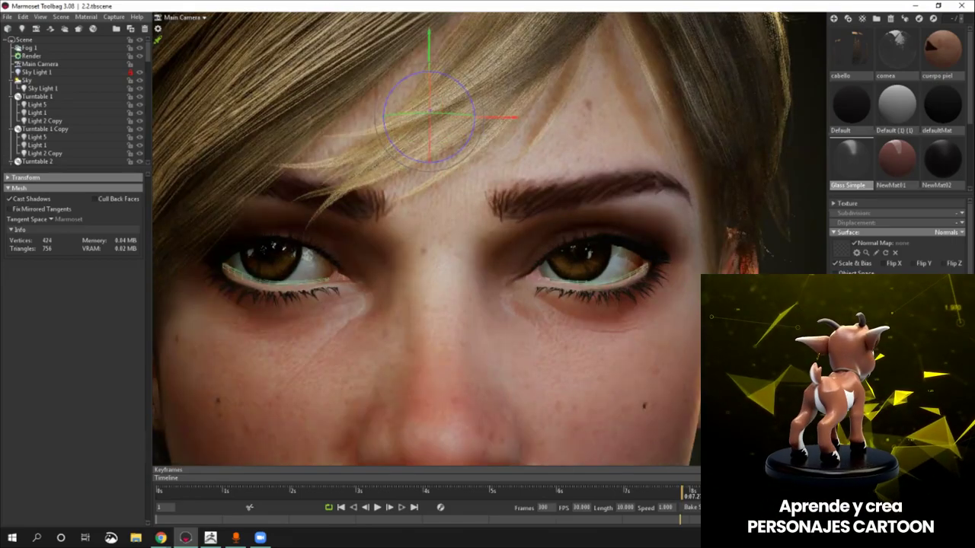
scroll(575, 289, "down", 2)
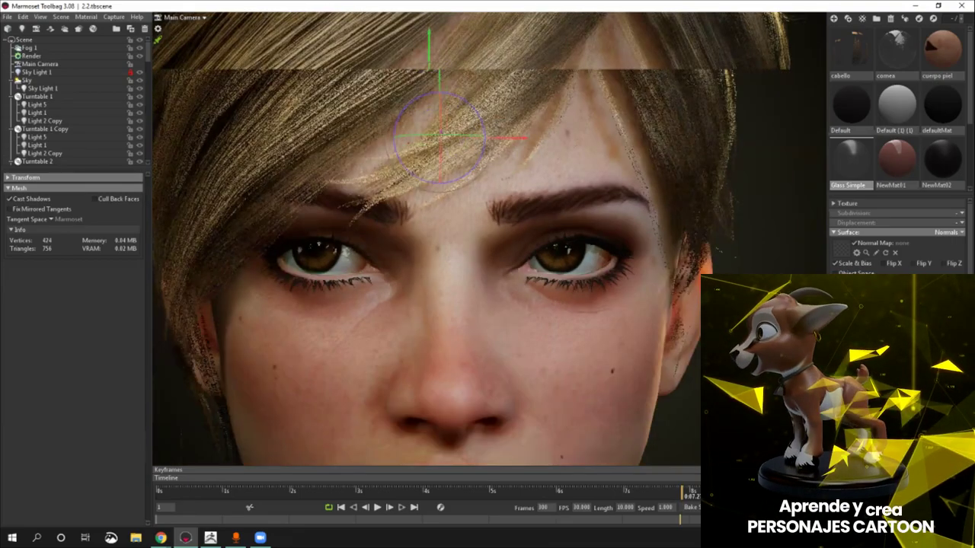
Step: Examine the lashes, waterlines and skin detail around each eye, and the whole face from a slightly turned view
middle_click_drag(575, 289, 499, 282)
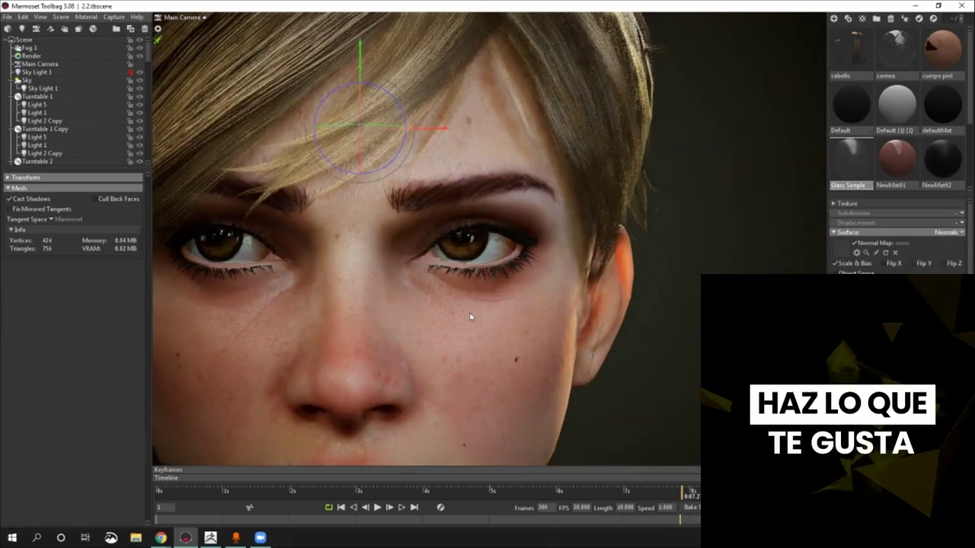
scroll(470, 316, "up", 3)
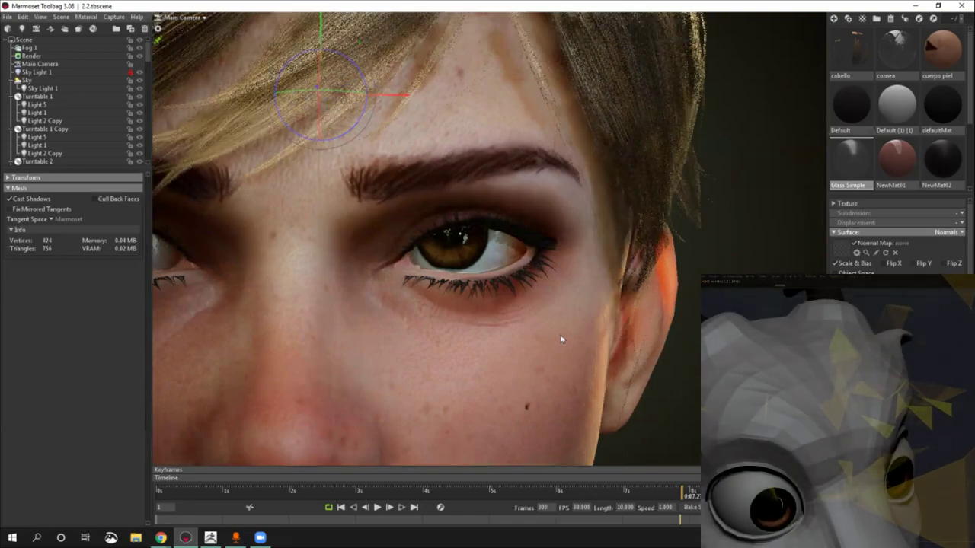
middle_click_drag(316, 346, 609, 331)
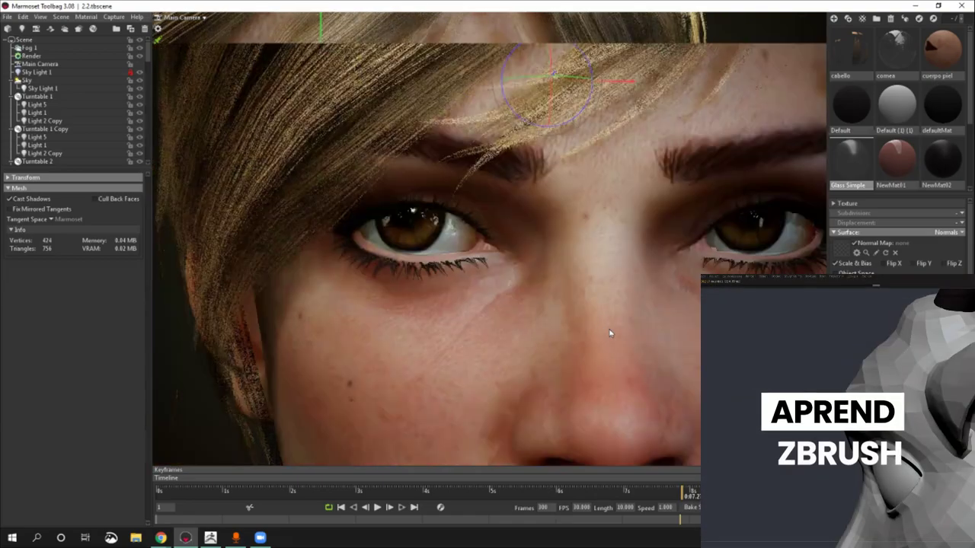
middle_click_drag(528, 178, 490, 197)
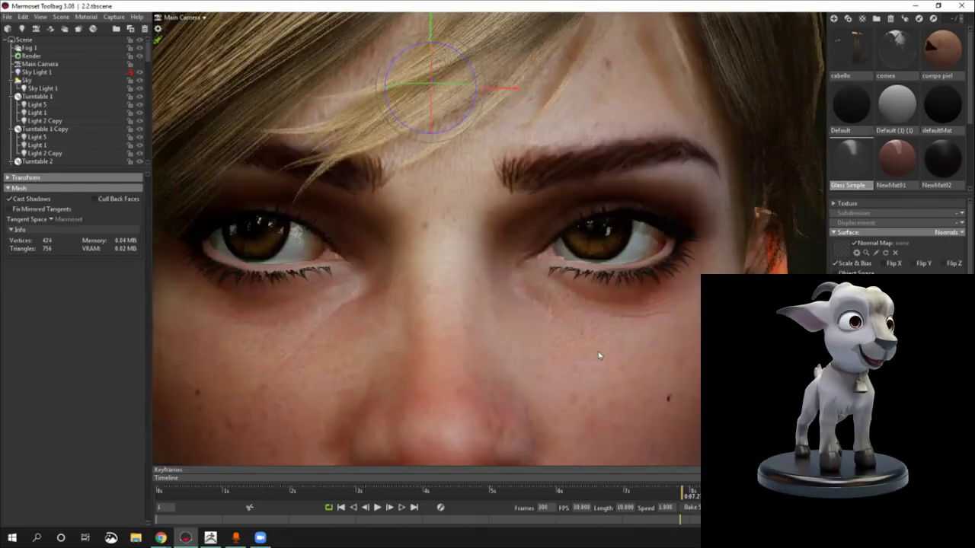
scroll(594, 353, "down", 5)
scroll(609, 364, "up", 3)
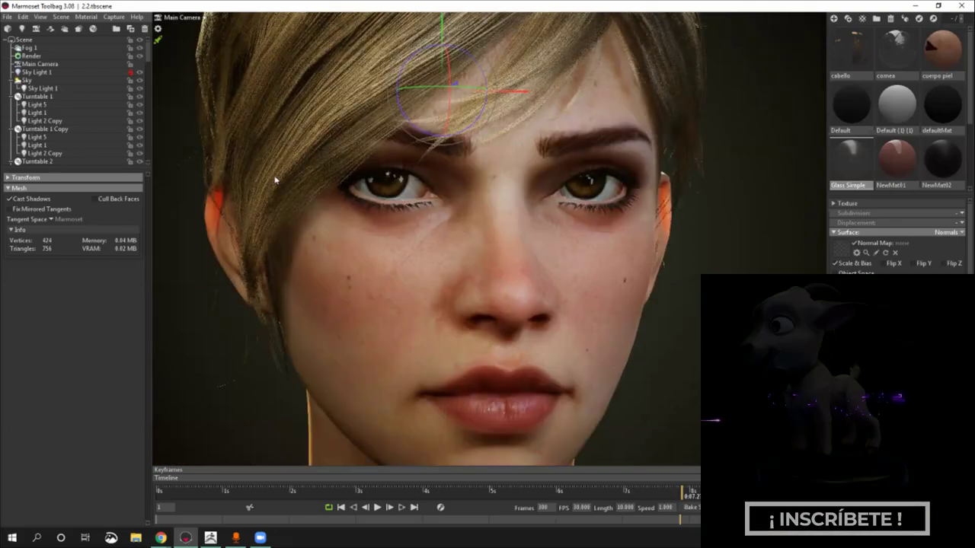
scroll(241, 237, "down", 2)
scroll(670, 313, "down", 2)
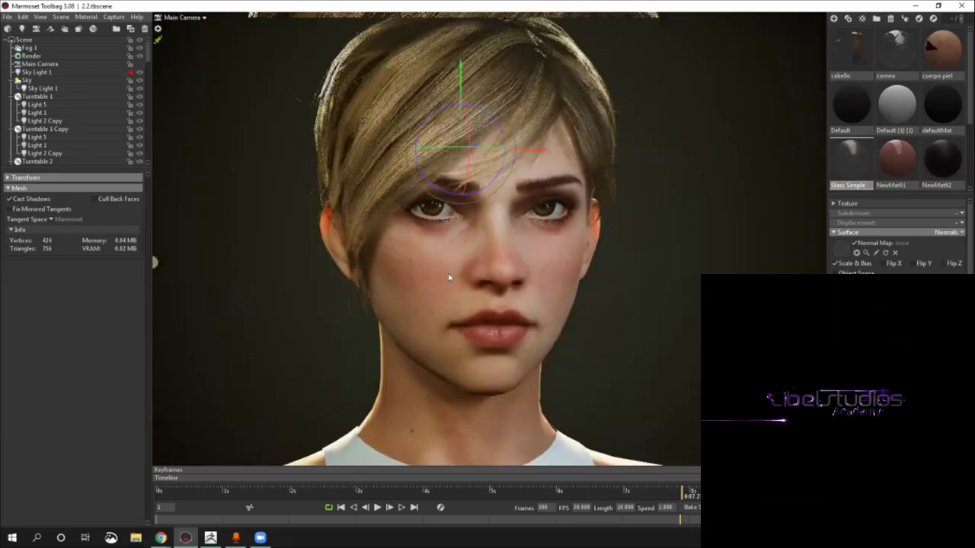
Step: Inspect Light 2 Copy of Turntable 1 Copy and the face mesh, clear the selection, and view the face up close
left_click(664, 251)
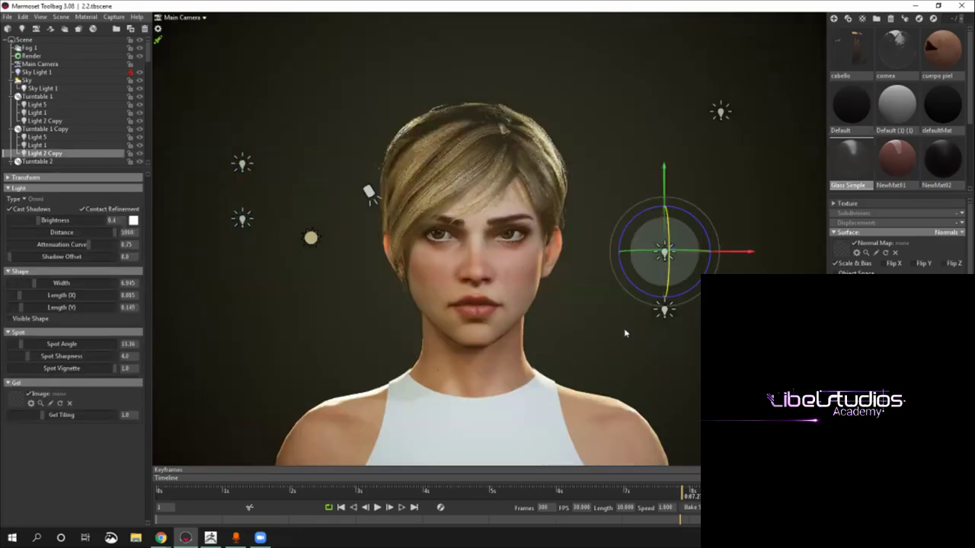
scroll(567, 305, "up", 3)
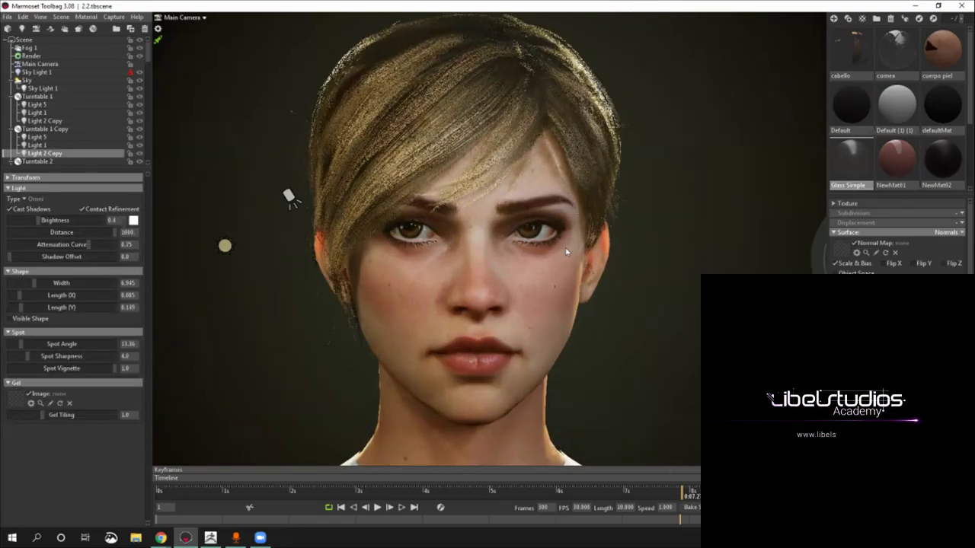
left_click(568, 255)
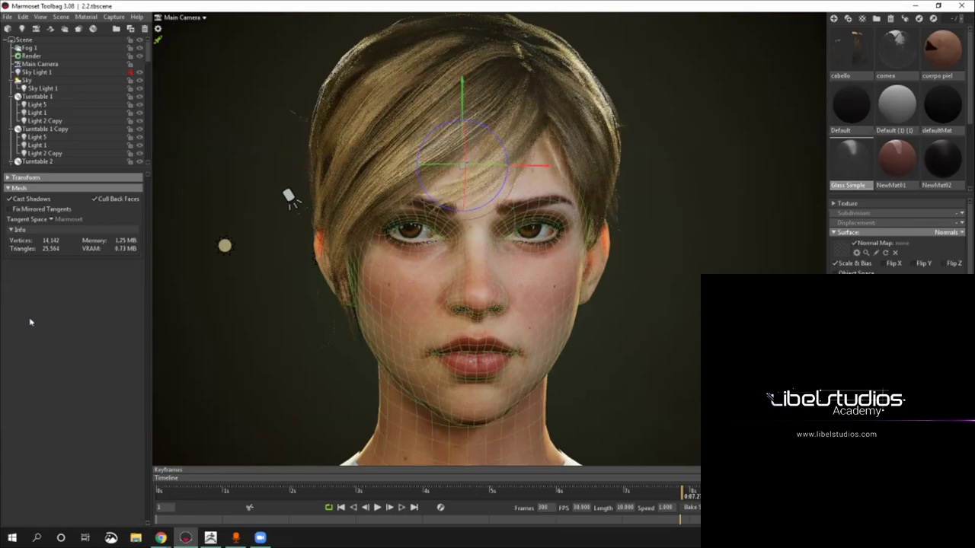
left_click(181, 315)
scroll(507, 249, "up", 2)
scroll(489, 239, "up", 1)
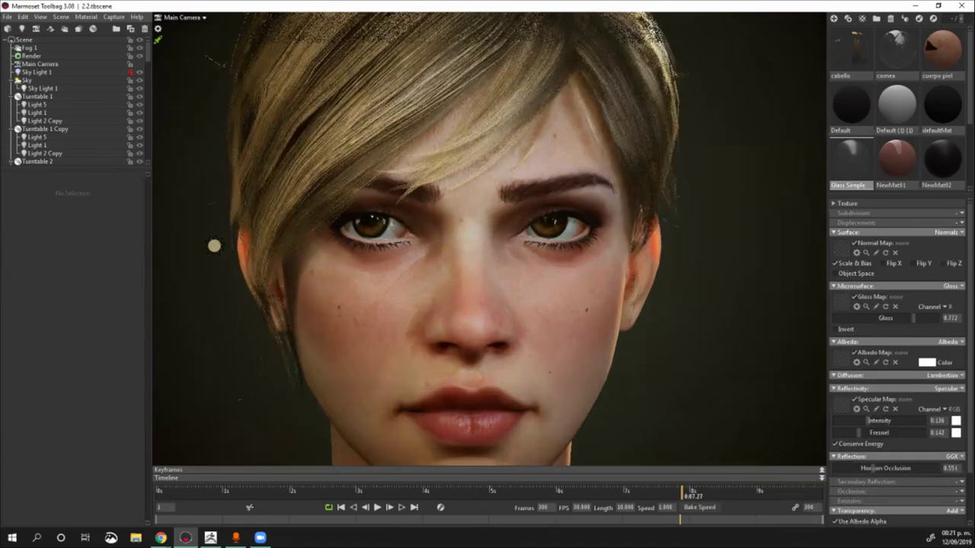
scroll(488, 238, "up", 2)
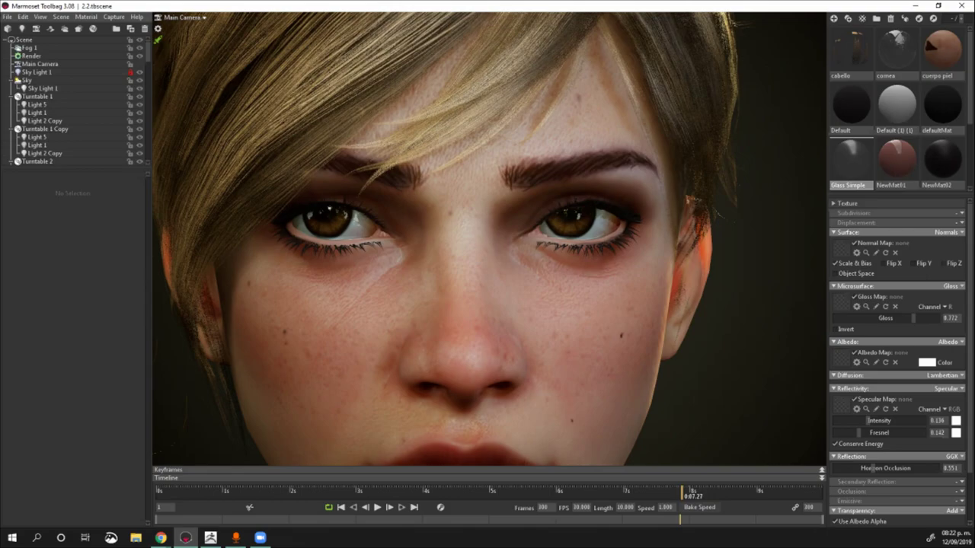
Step: Inspect the face mesh's wireframe, review the head and shoulders from the front, and clear the mesh selection
right_click_drag(677, 339, 576, 338, "alt")
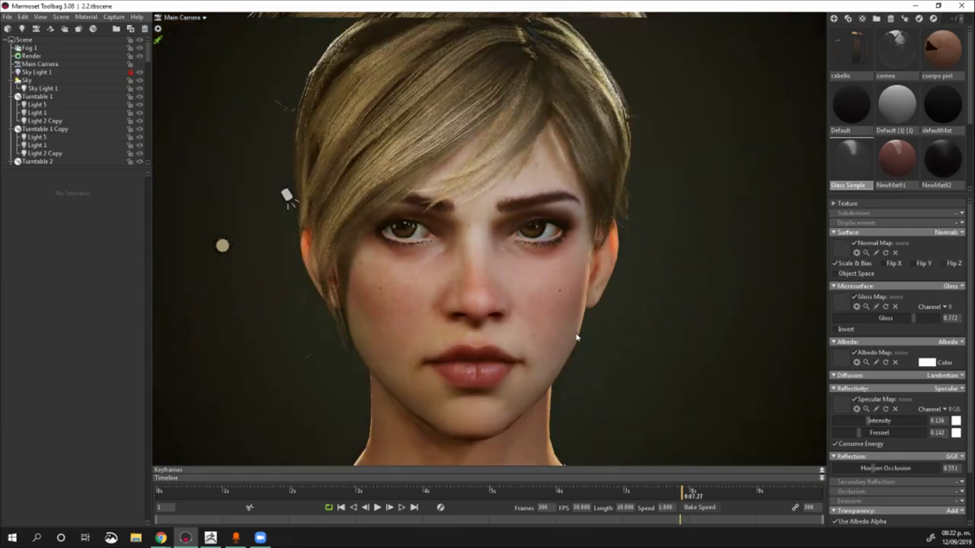
left_click(617, 337)
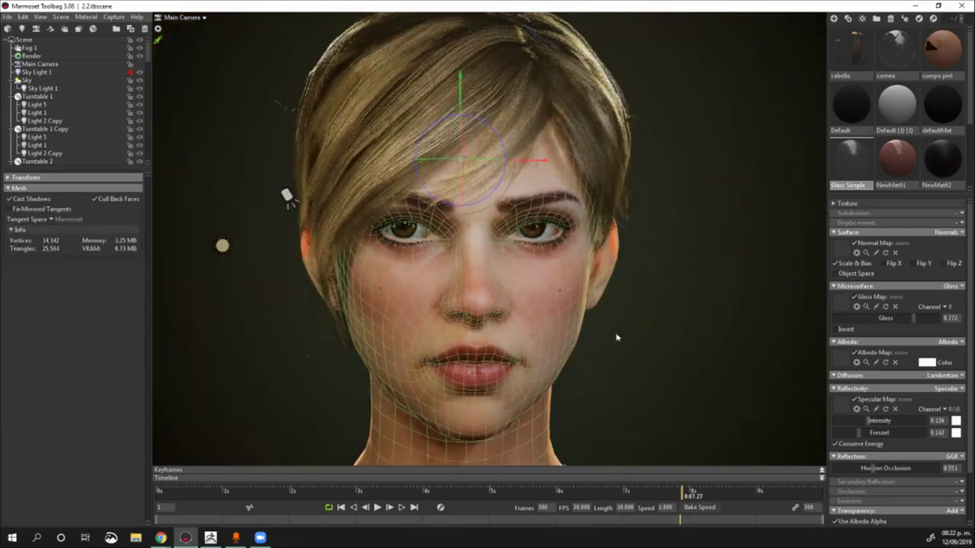
scroll(617, 338, "down", 2)
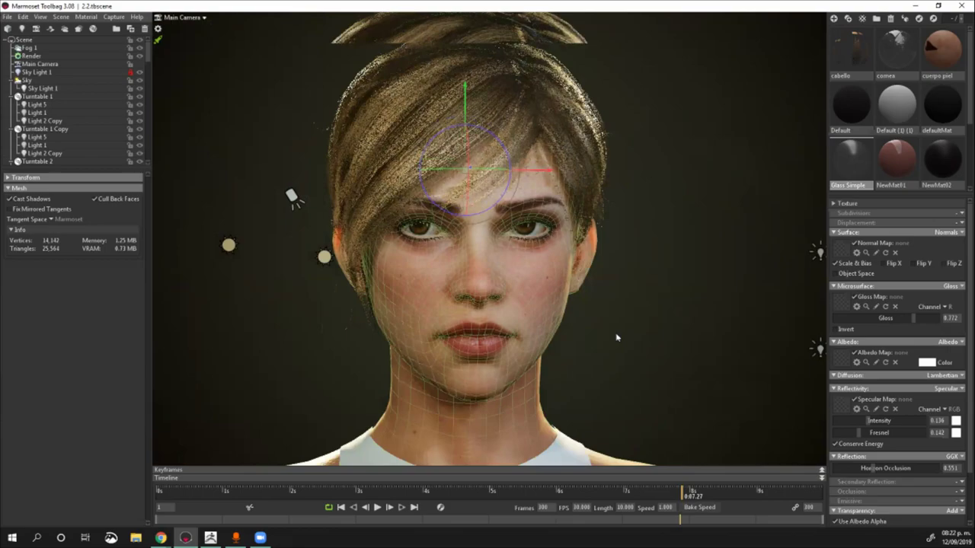
middle_click_drag(617, 338, 612, 316, "alt")
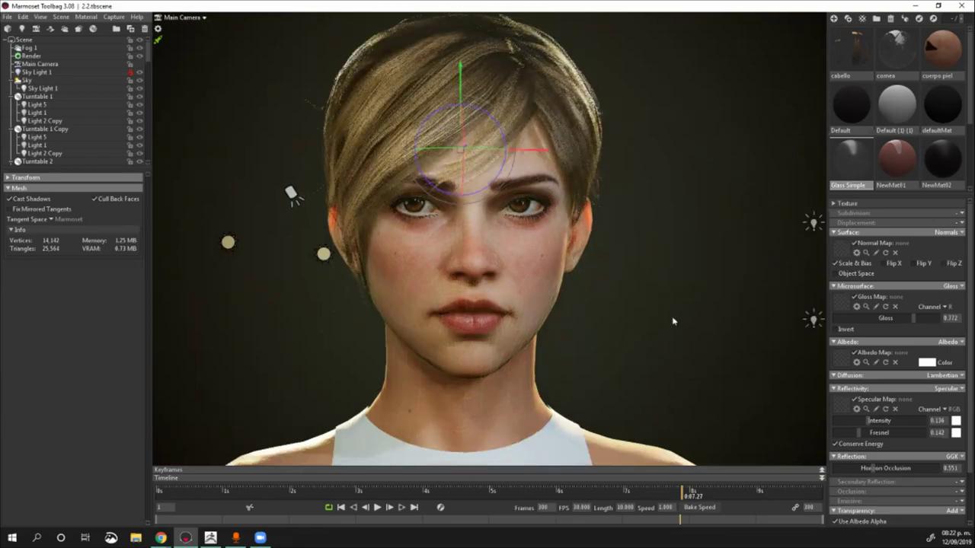
scroll(672, 321, "down", 2)
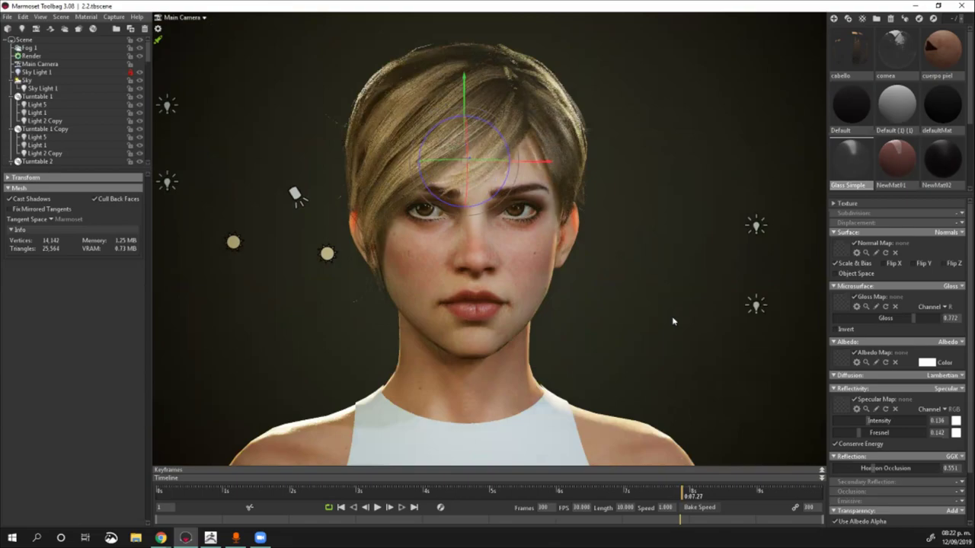
left_click(673, 321)
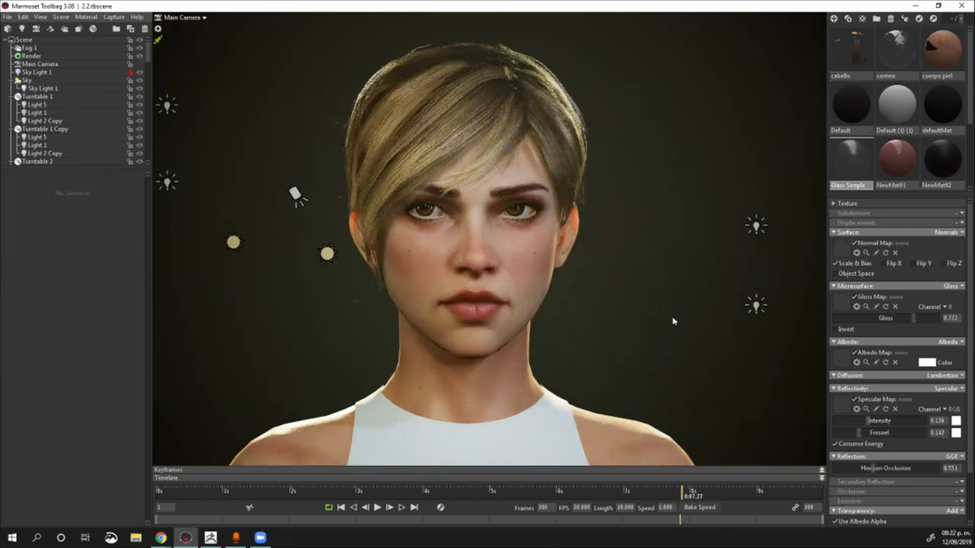
Step: Switch to the ArtStation portfolio in Chrome and open the SCI FI GIRL project
mouse_move(161, 538)
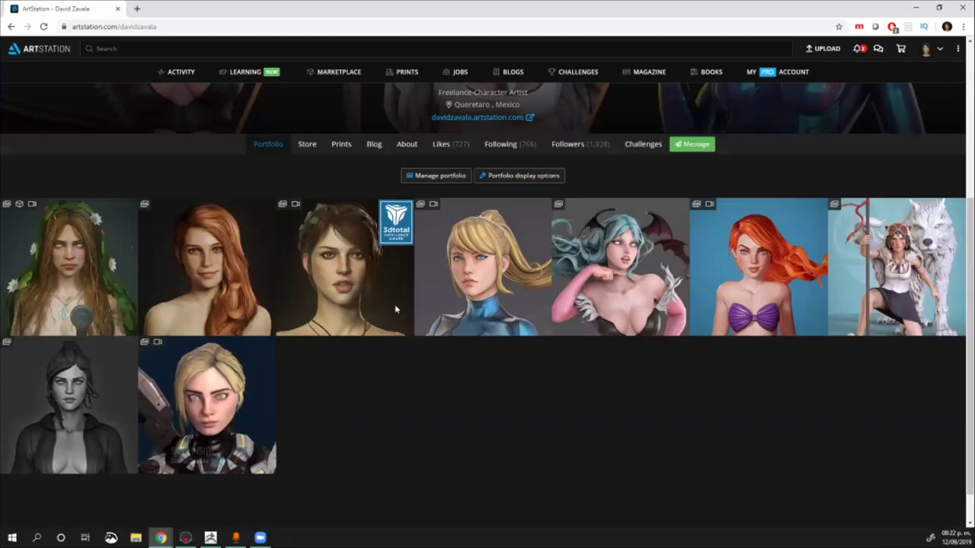
left_click(394, 308)
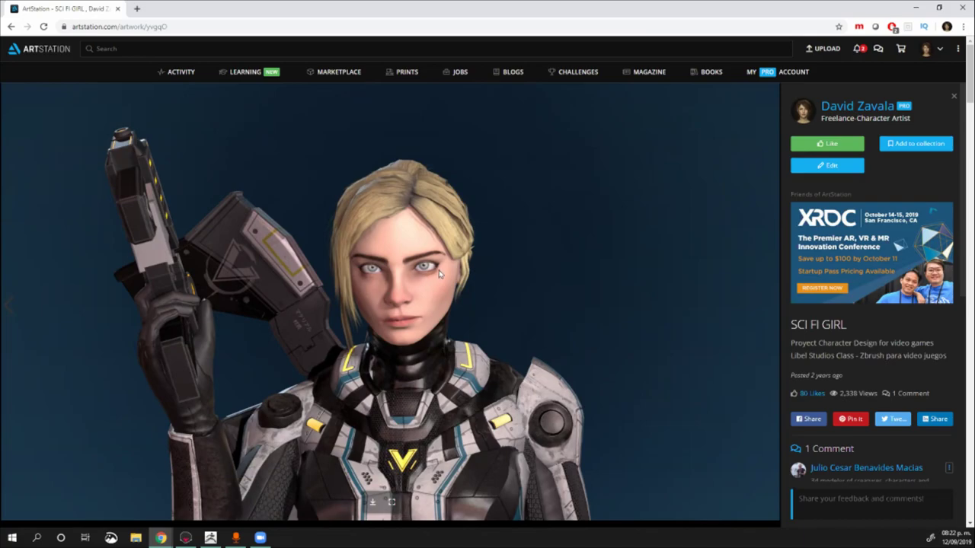
Step: Look through the SCI FI GIRL project's close-up and full-body renders and return to the first image
scroll(430, 276, "down", 2)
scroll(439, 274, "up", 2)
scroll(548, 333, "down", 1)
scroll(546, 331, "up", 1)
scroll(428, 289, "down", 2)
scroll(454, 316, "down", 2)
scroll(468, 321, "up", 4)
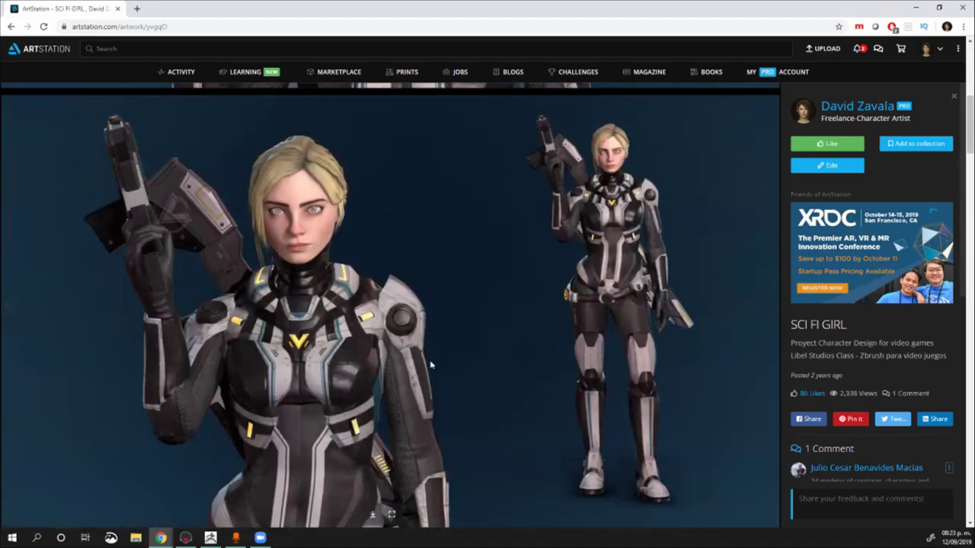
scroll(431, 242, "up", 2)
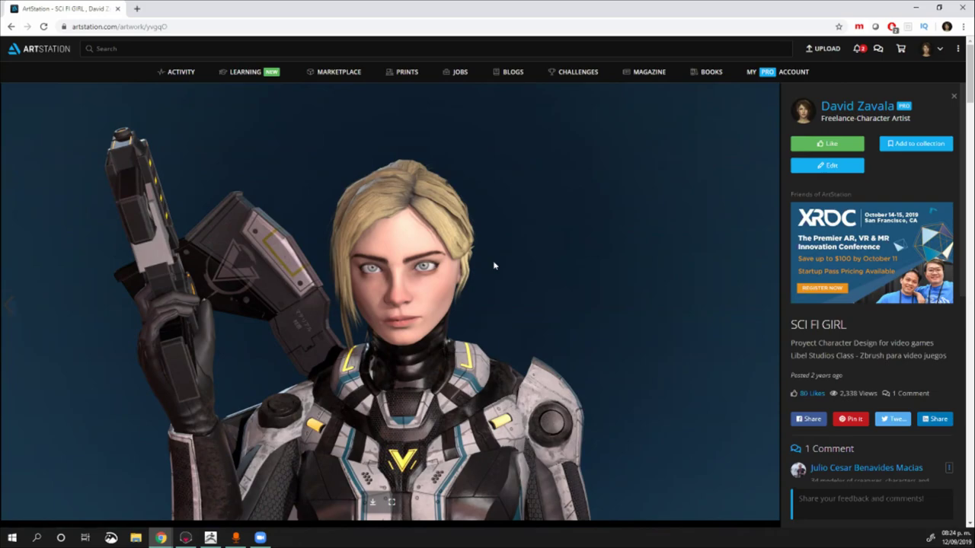
Step: Close the SCI FI GIRL project, view the Girl Portrait (real time) project from the portfolio, and close it
left_click(953, 96)
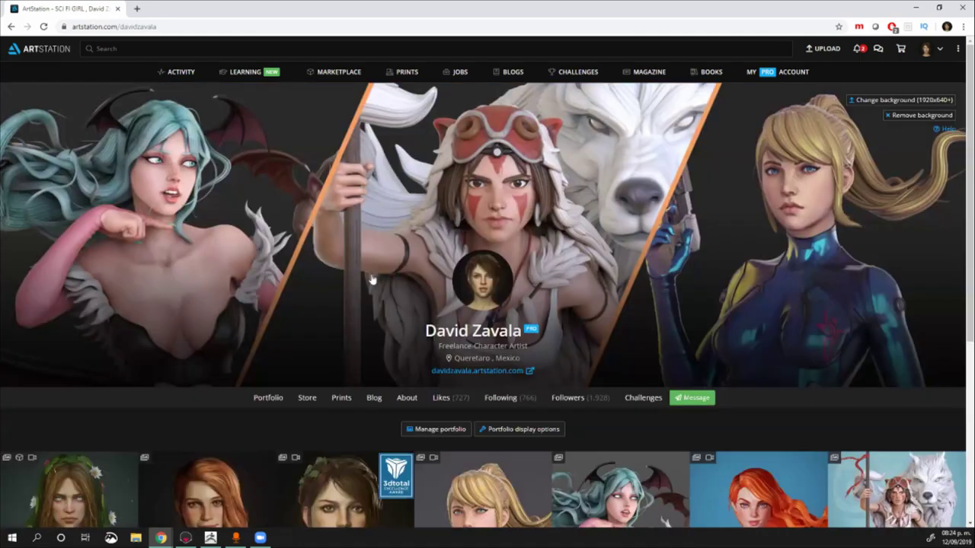
scroll(373, 279, "down", 3)
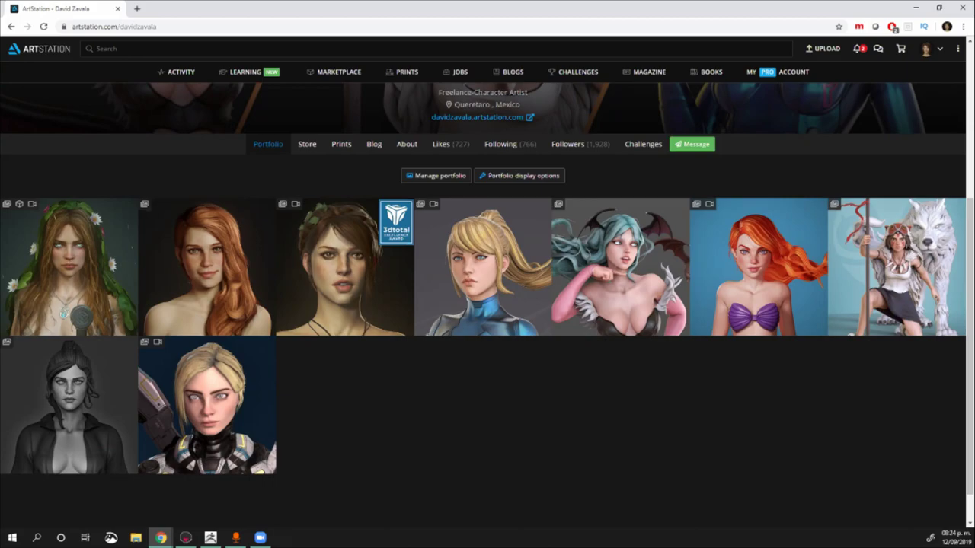
left_click(194, 274)
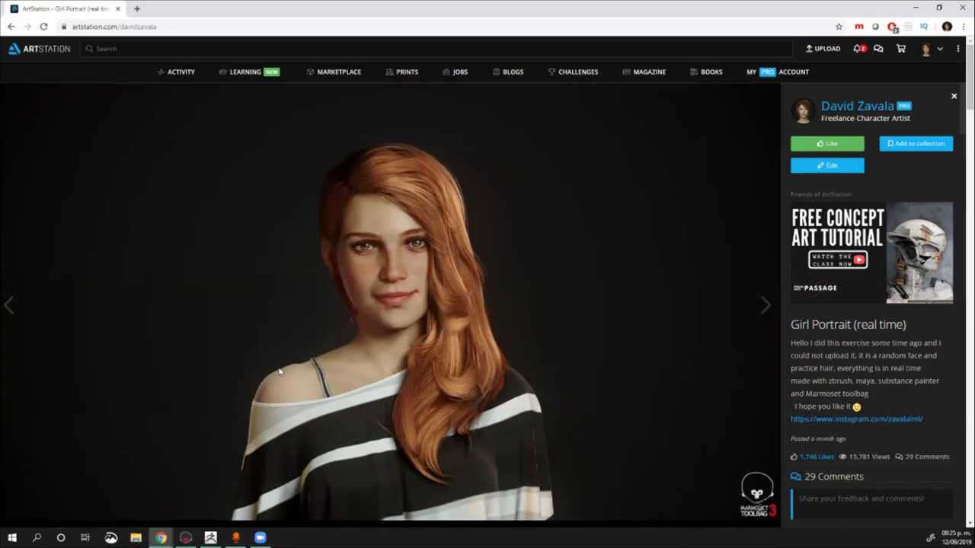
key("Escape")
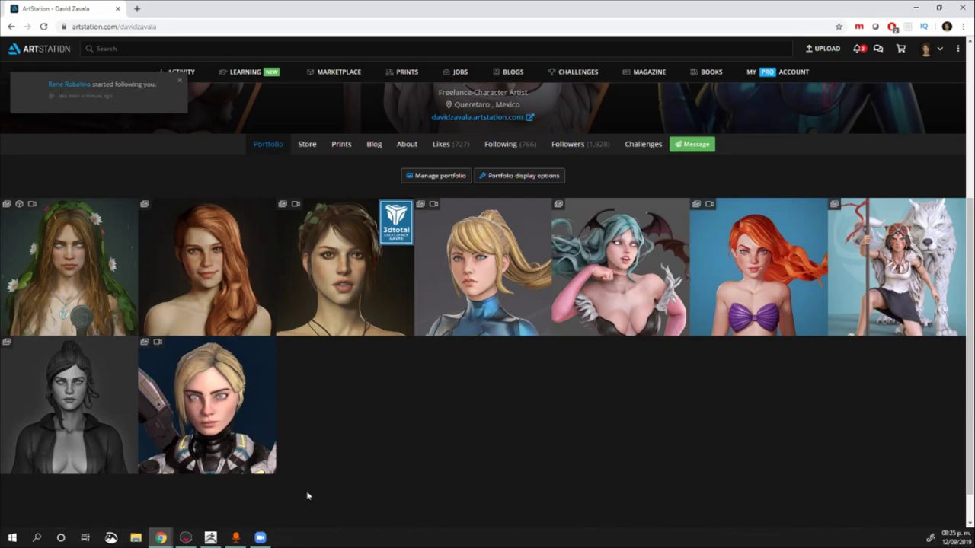
Step: Switch to Marmoset Toolbag, select the face mesh, and examine its wireframe and the skin detail around the eyes and nose
left_click(186, 538)
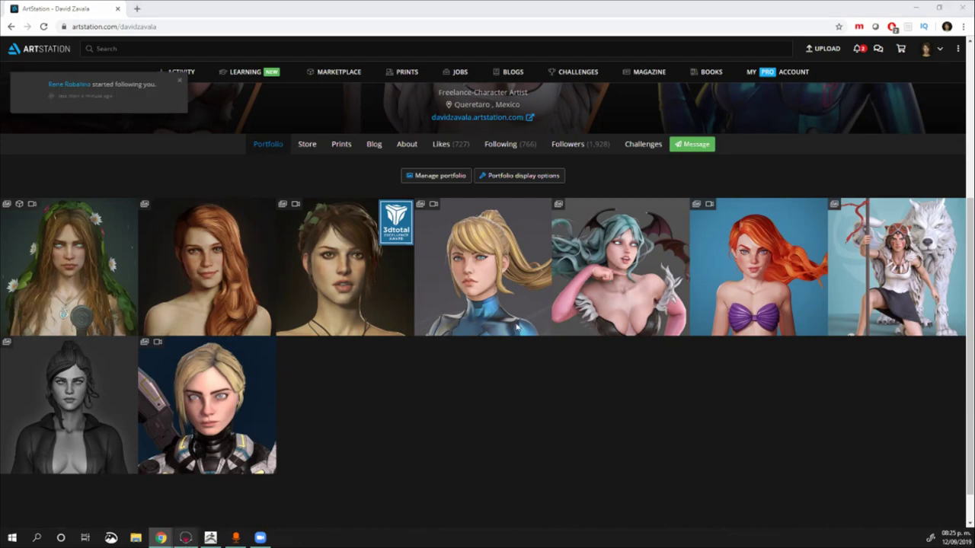
scroll(513, 253, "up", 5)
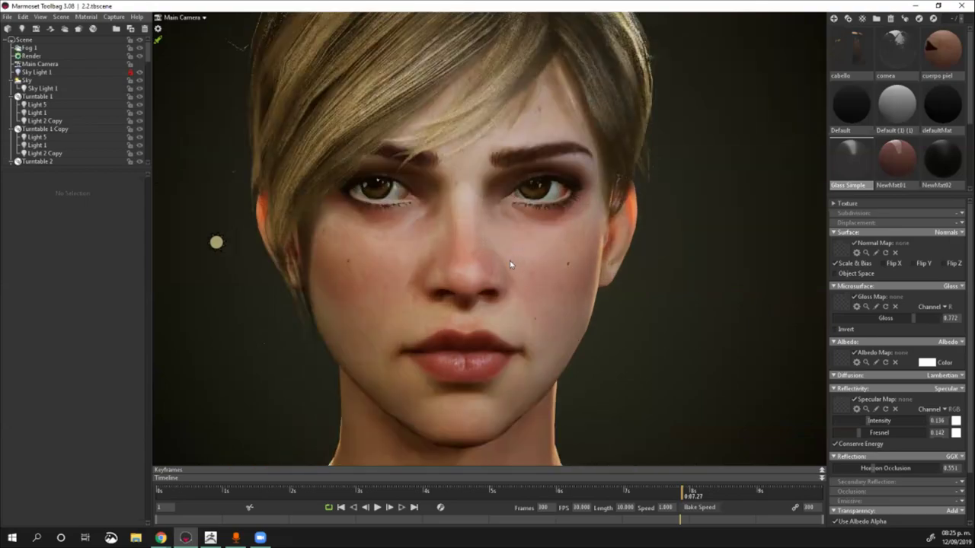
left_click_drag(511, 264, 543, 182)
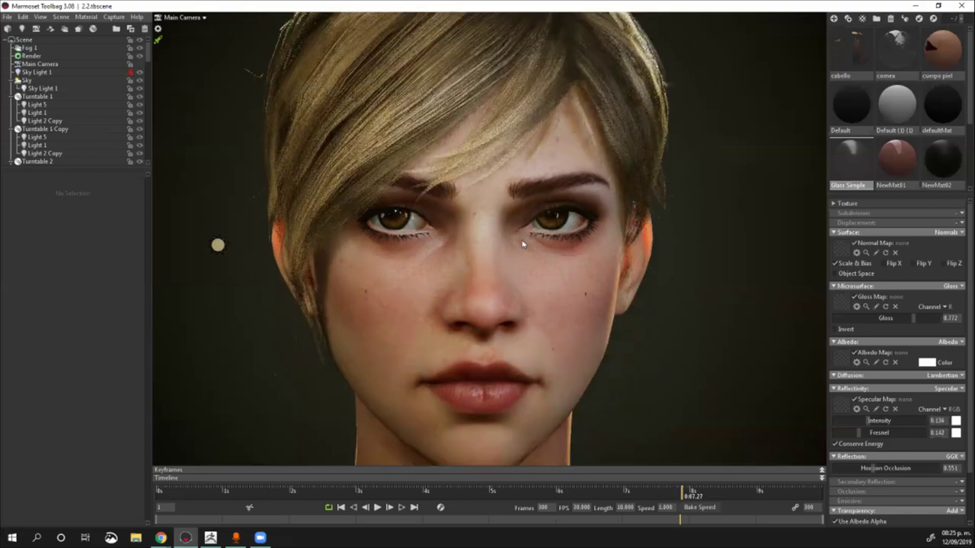
scroll(523, 244, "up", 3)
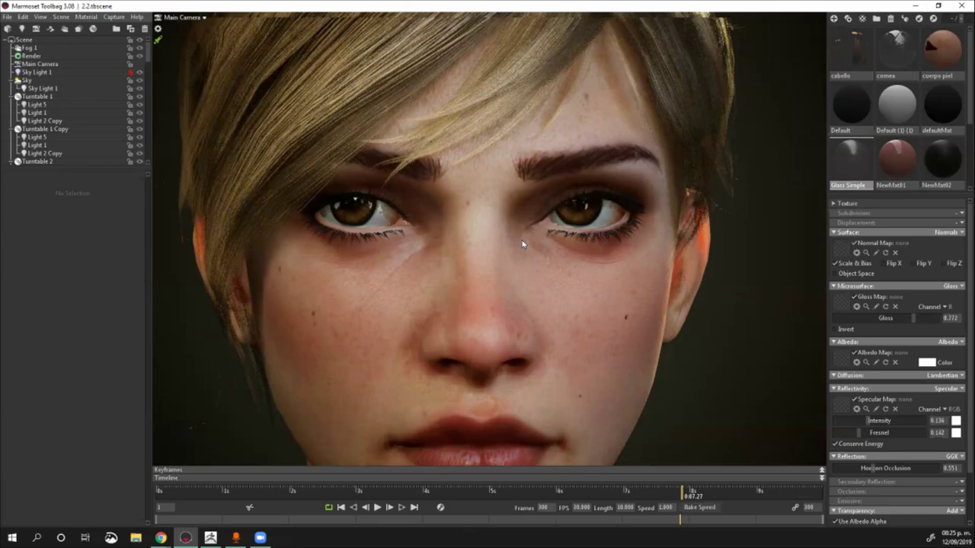
left_click(522, 243)
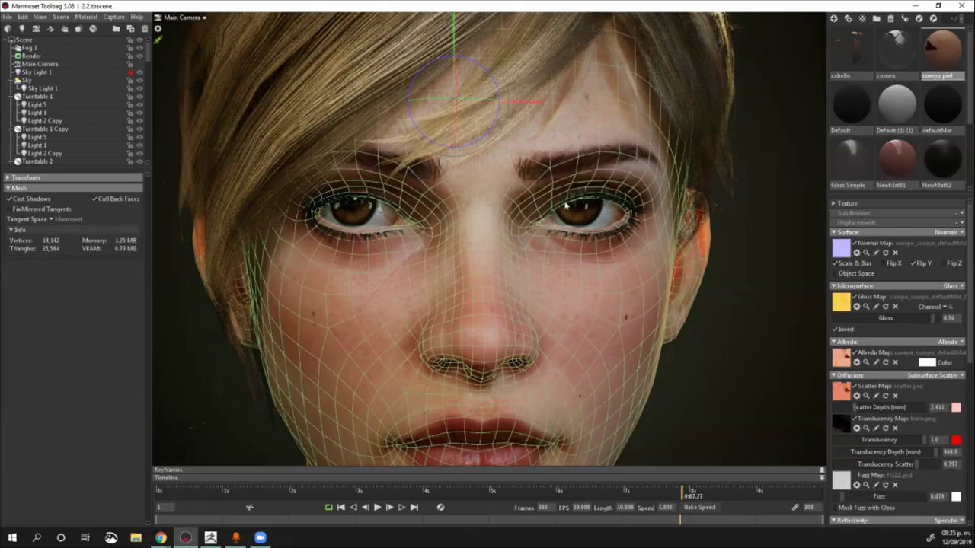
scroll(475, 206, "down", 3)
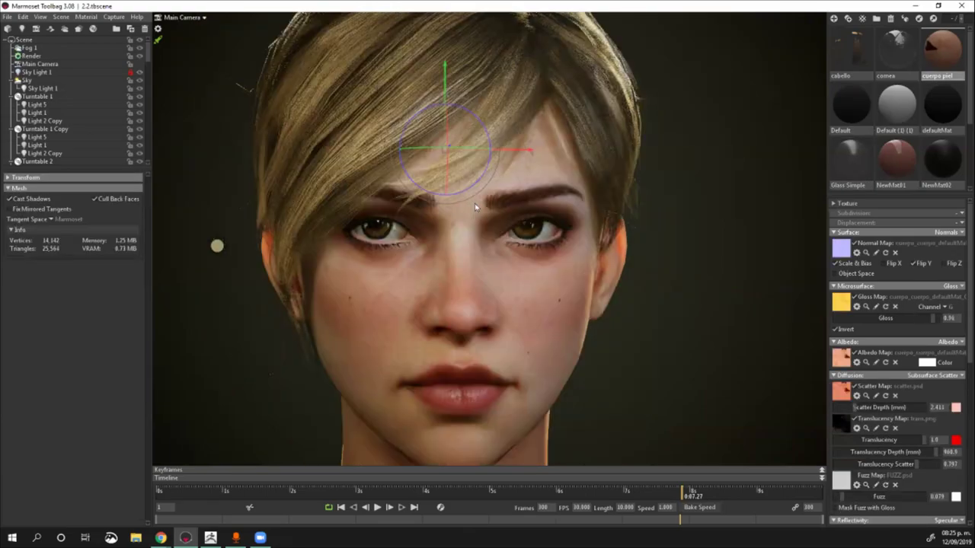
scroll(493, 196, "up", 1)
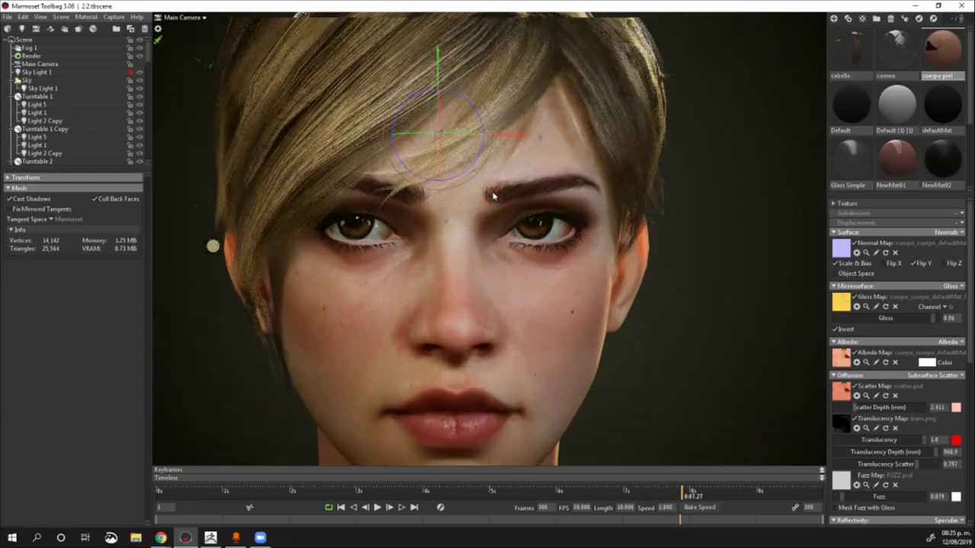
scroll(493, 196, "up", 1)
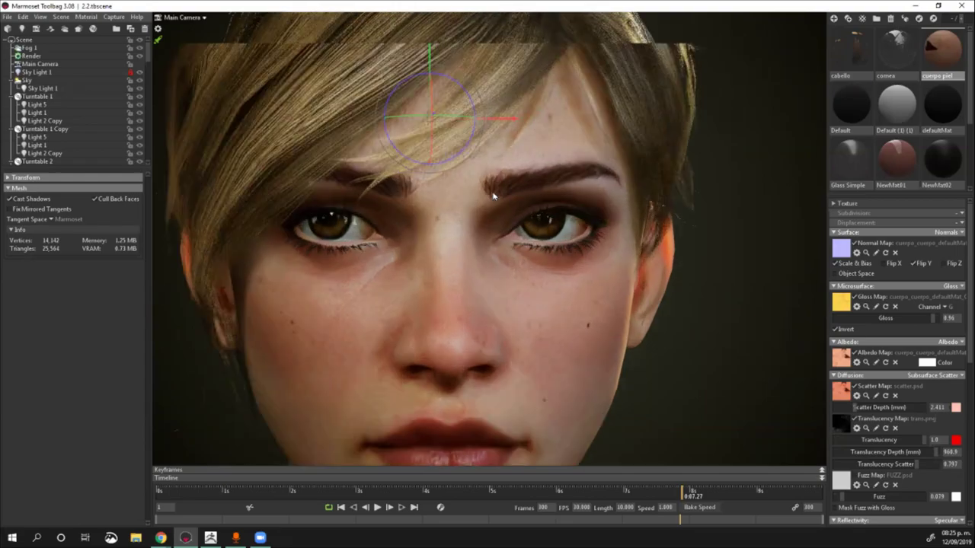
scroll(494, 197, "up", 1)
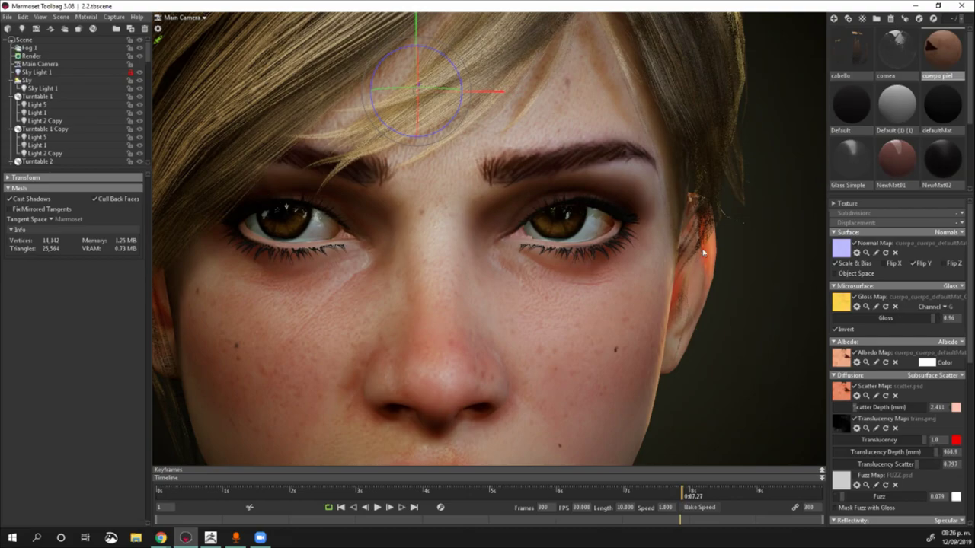
scroll(513, 277, "down", 4)
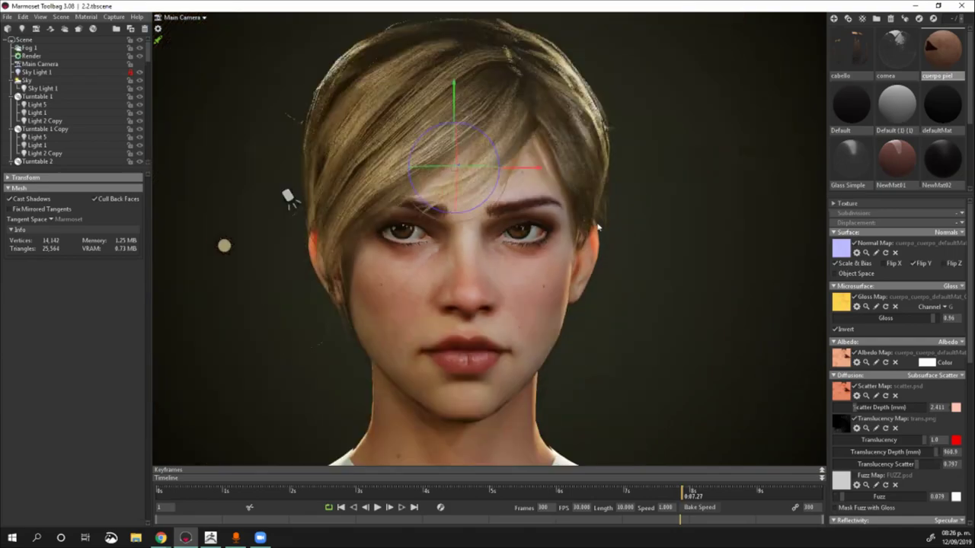
Step: Review the head and shoulders from the front, inspect the hair mesh, and select the face mesh to show the cuerpo piel material
middle_click_drag(598, 226, 598, 184, "alt")
left_click(598, 225)
scroll(614, 216, "up", 5)
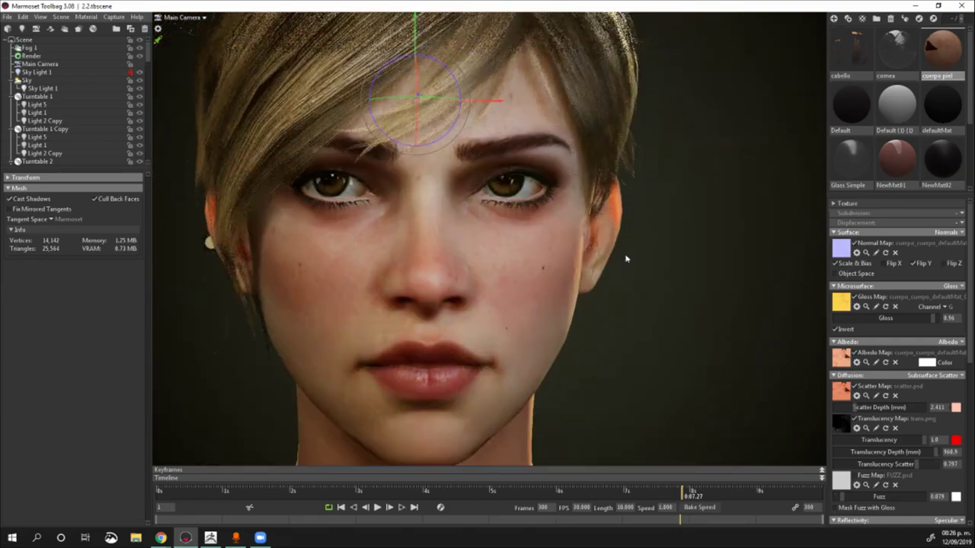
scroll(626, 259, "down", 3)
left_click(600, 274)
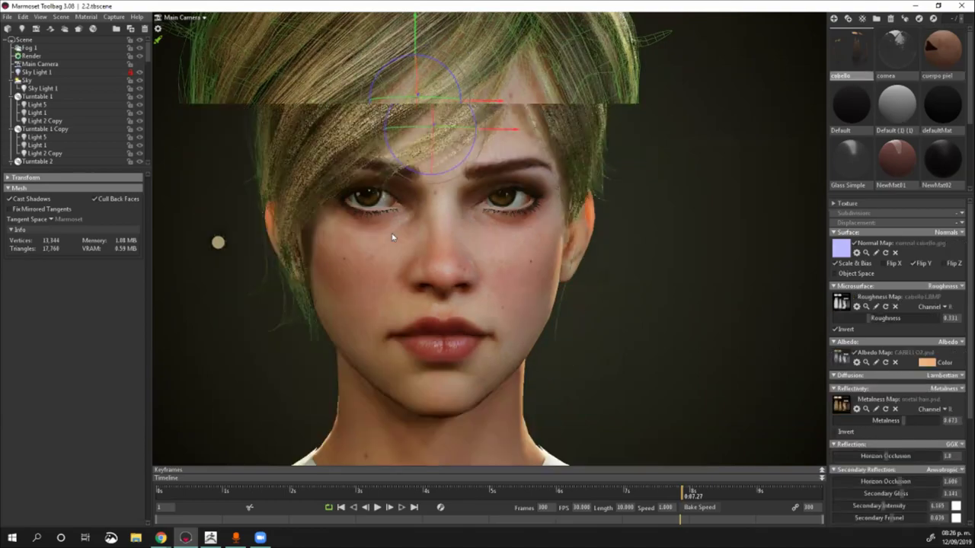
scroll(366, 238, "down", 3)
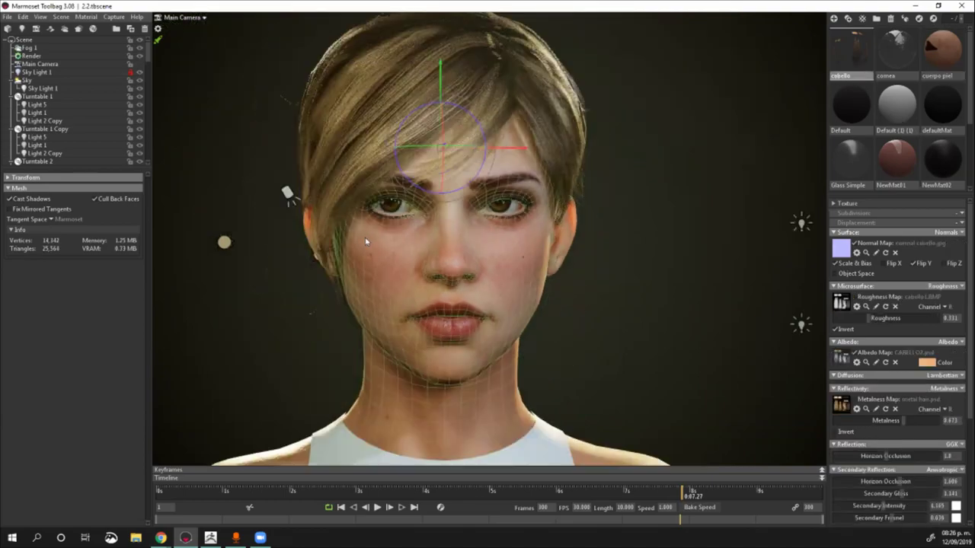
middle_click_drag(471, 300, 511, 289, "alt")
left_click(491, 280)
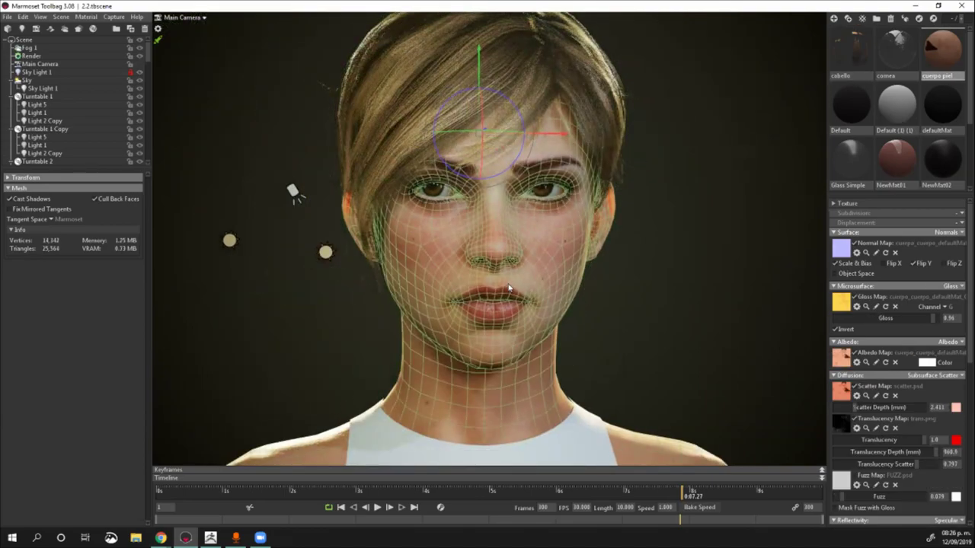
Step: Open the cuerpo piel material's scatter map scatter.psd for external editing, and view and close the albedo map preview
left_click(840, 392)
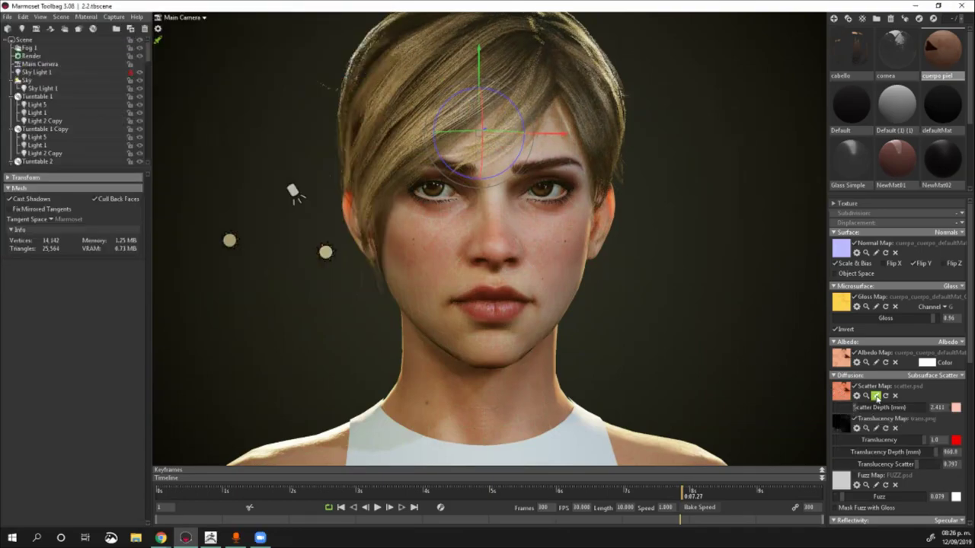
left_click(876, 396)
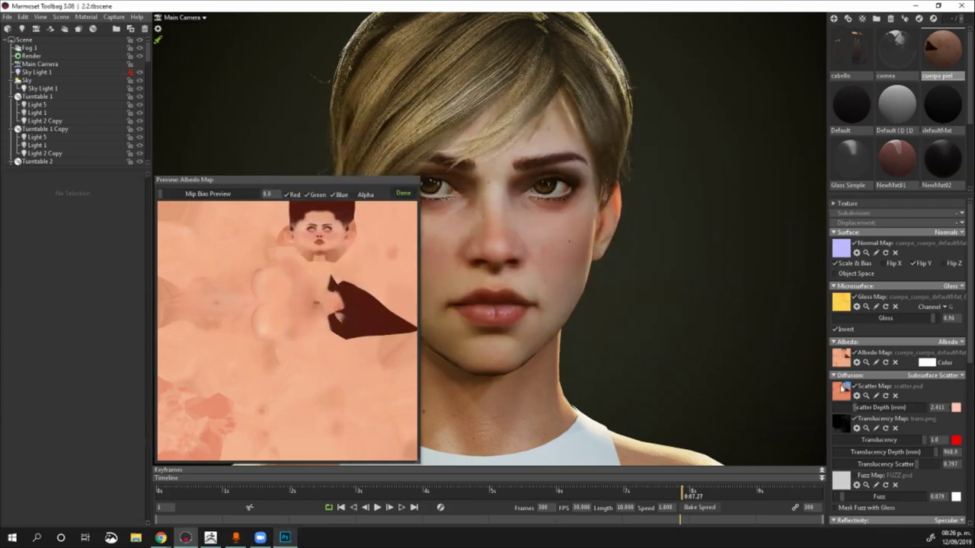
left_click(404, 195)
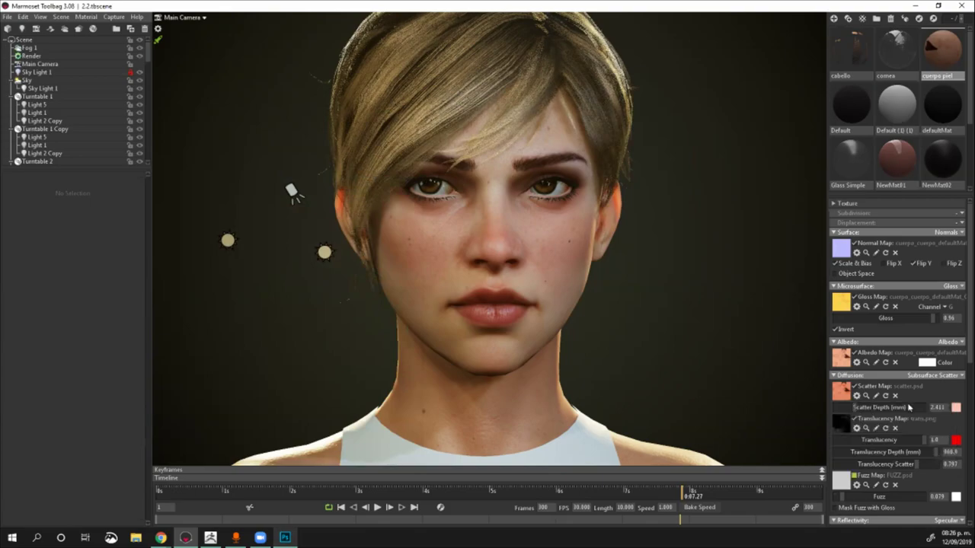
Step: Try Lambertian diffusion on the cuerpo piel material, compare the skin up close, and undo the change
scroll(914, 396, "down", 2)
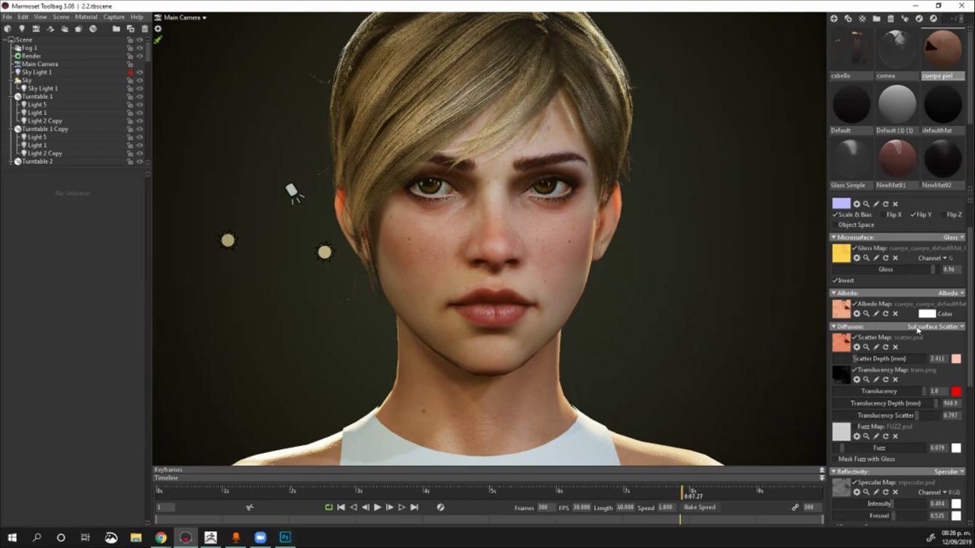
left_click(926, 327)
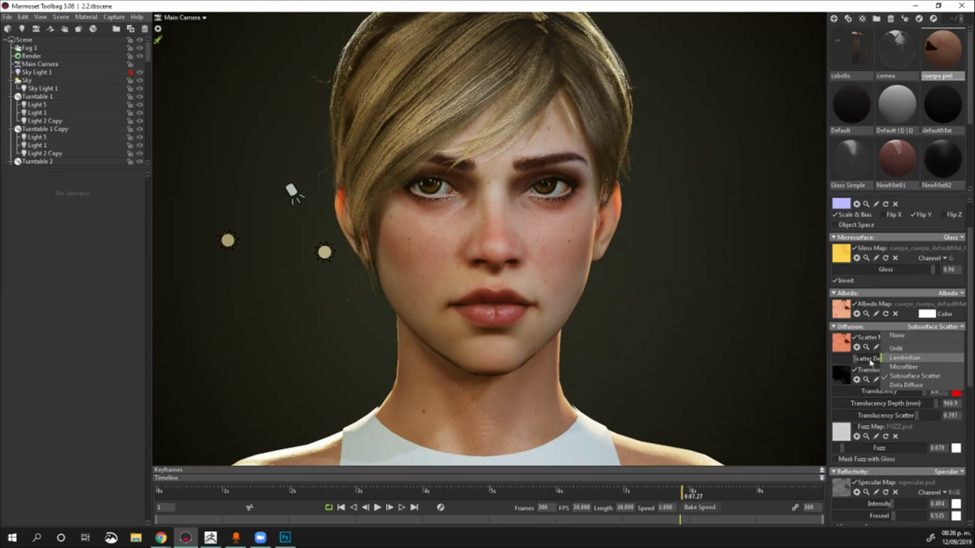
left_click(903, 358)
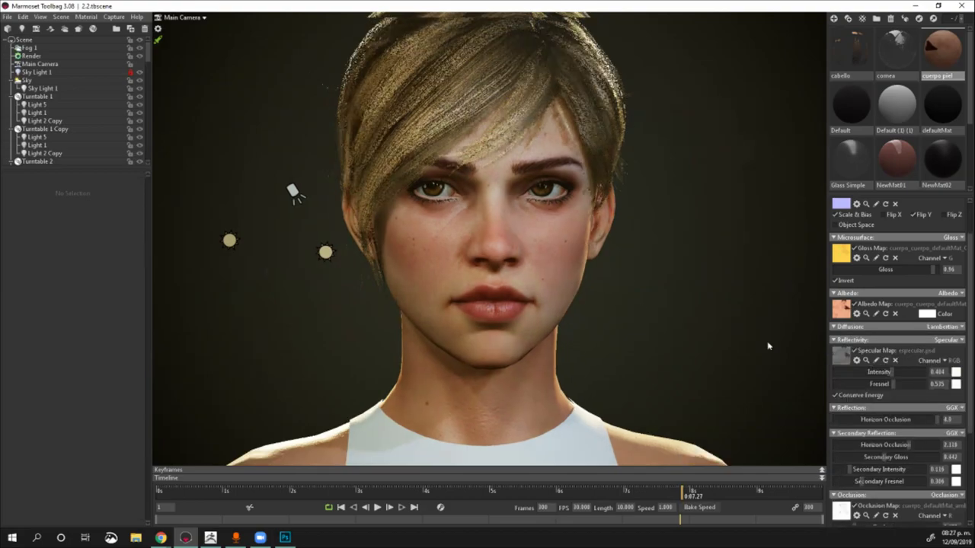
scroll(699, 300, "up", 1)
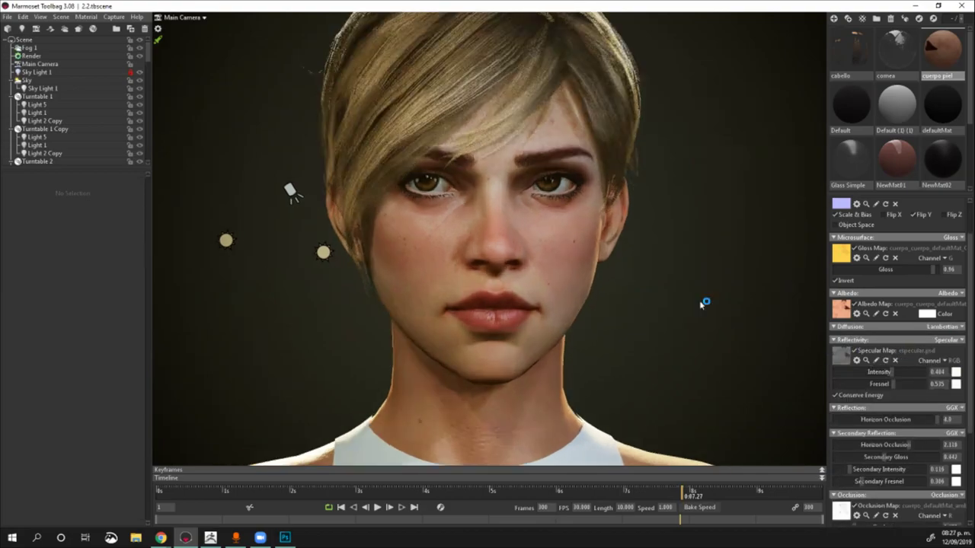
key("ctrl+z")
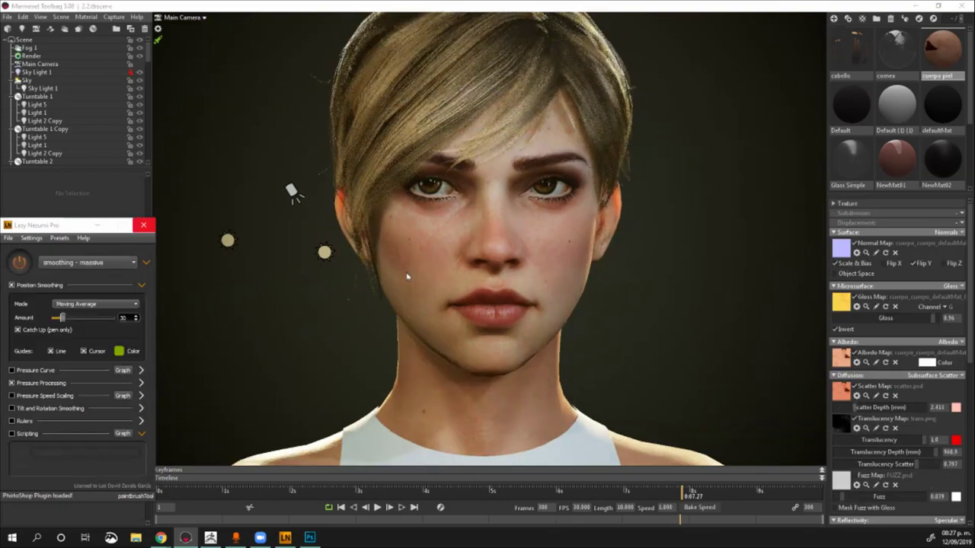
Step: Close the Lazy Nezumi Pro window, check Photoshop, and choose Subsurface Scatter as the cuerpo piel material's diffusion in Marmoset Toolbag
left_click(145, 226)
left_click(930, 375)
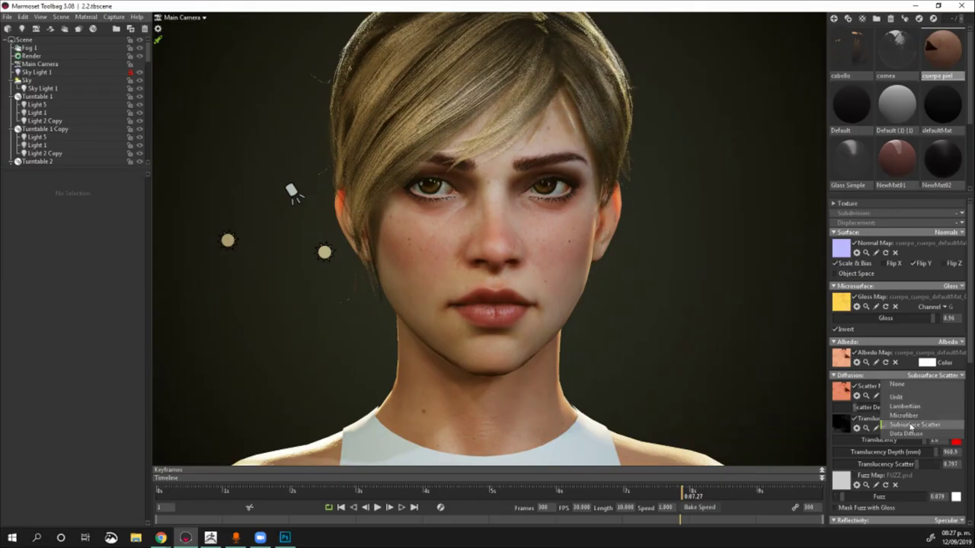
left_click(285, 538)
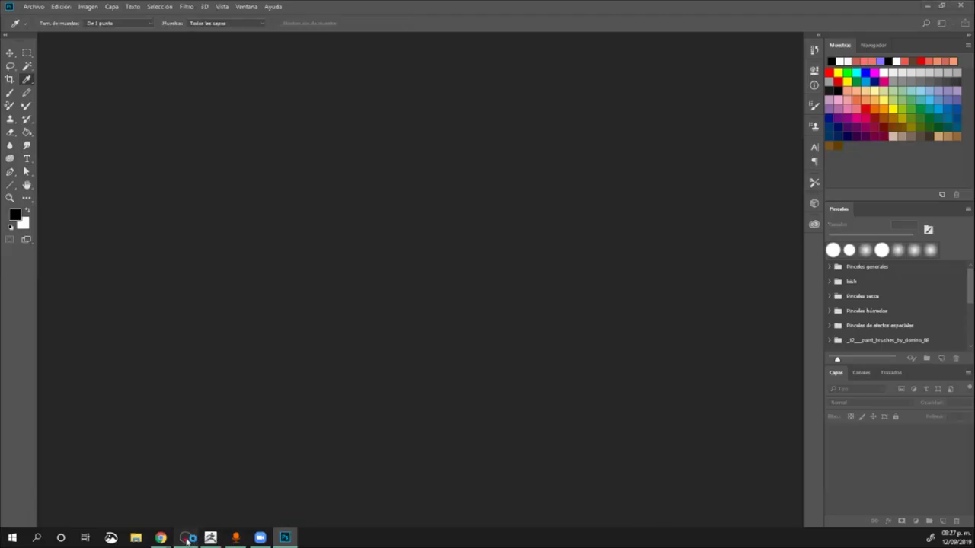
left_click(187, 538)
left_click(188, 538)
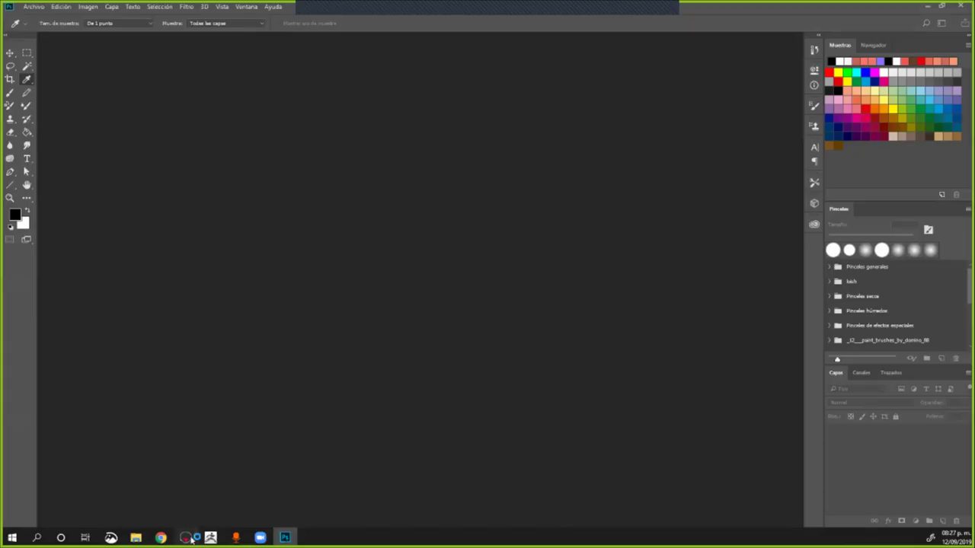
left_click(187, 538)
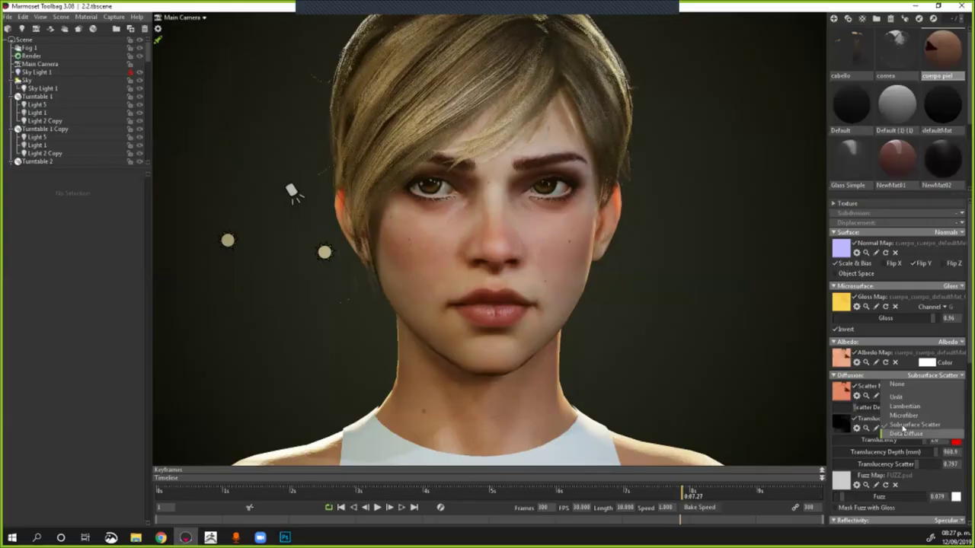
left_click(906, 424)
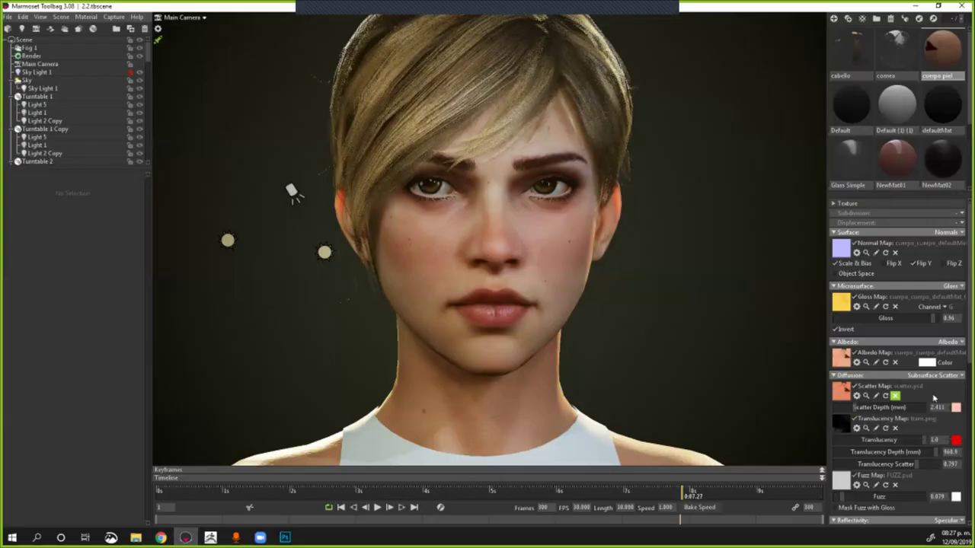
Step: Check Photoshop with the Brush tool active, and return to the cuerpo piel material's diffusion settings in Marmoset Toolbag
scroll(934, 398, "down", 1)
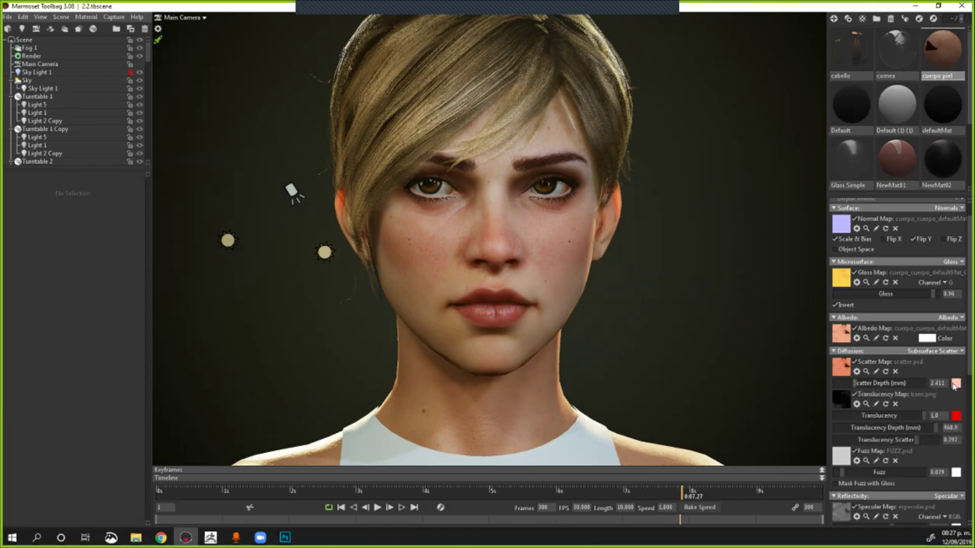
key("alt+Tab")
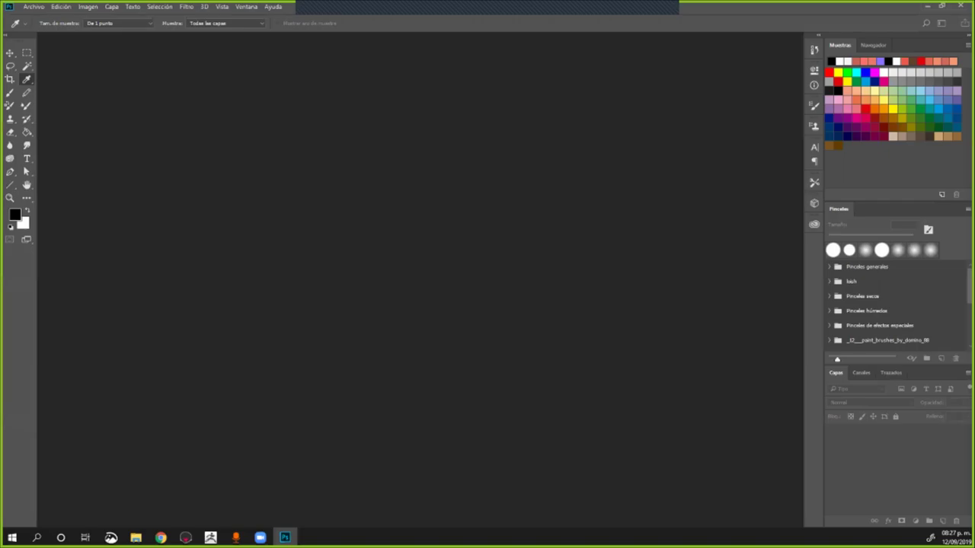
key("b")
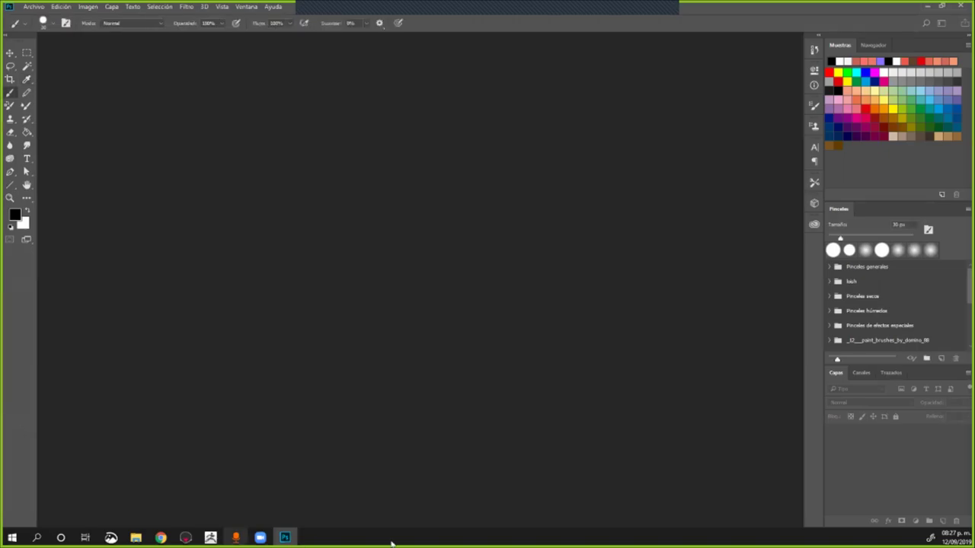
left_click(185, 538)
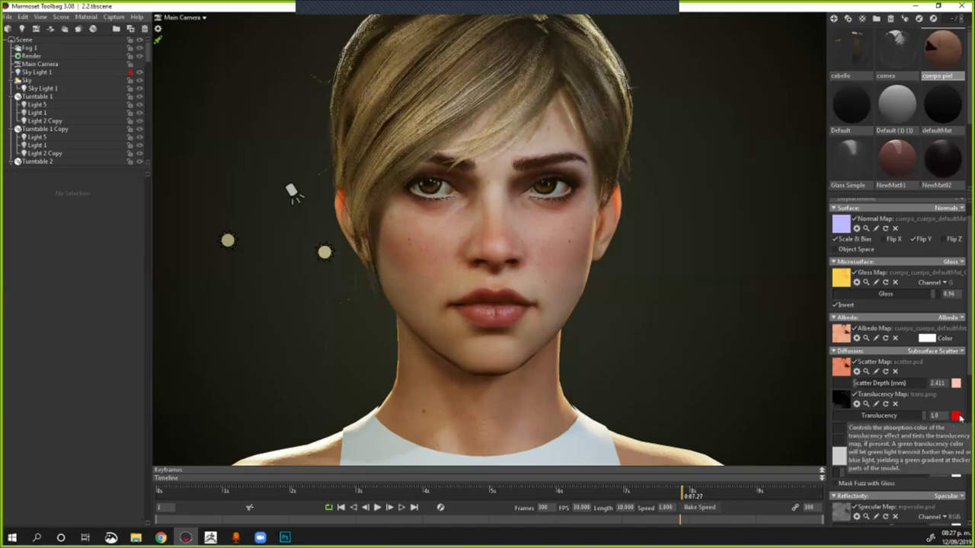
Step: Examine the face up close and preview the cuerpo piel material's translucency map trans.png, closing the preview when finished
scroll(401, 207, "up", 2)
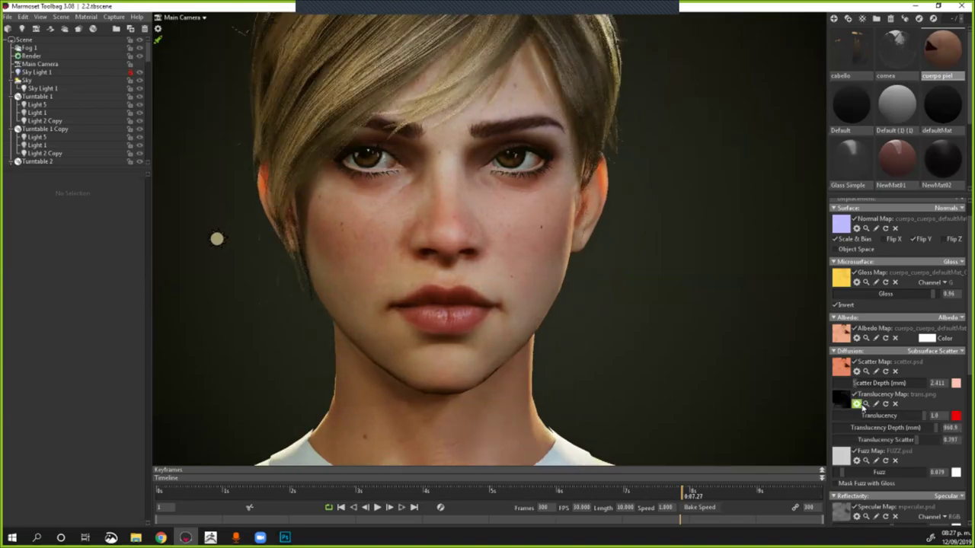
left_click(866, 403)
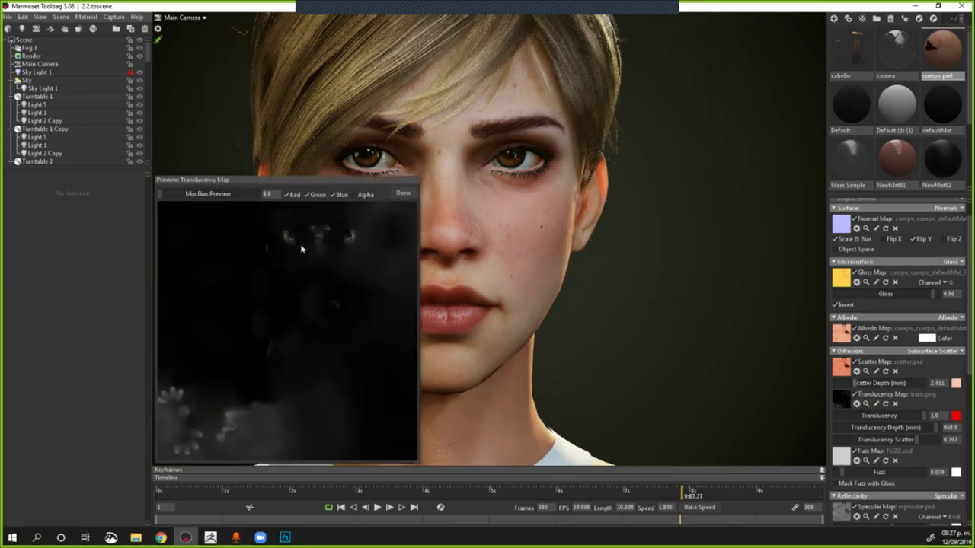
scroll(284, 208, "up", 2)
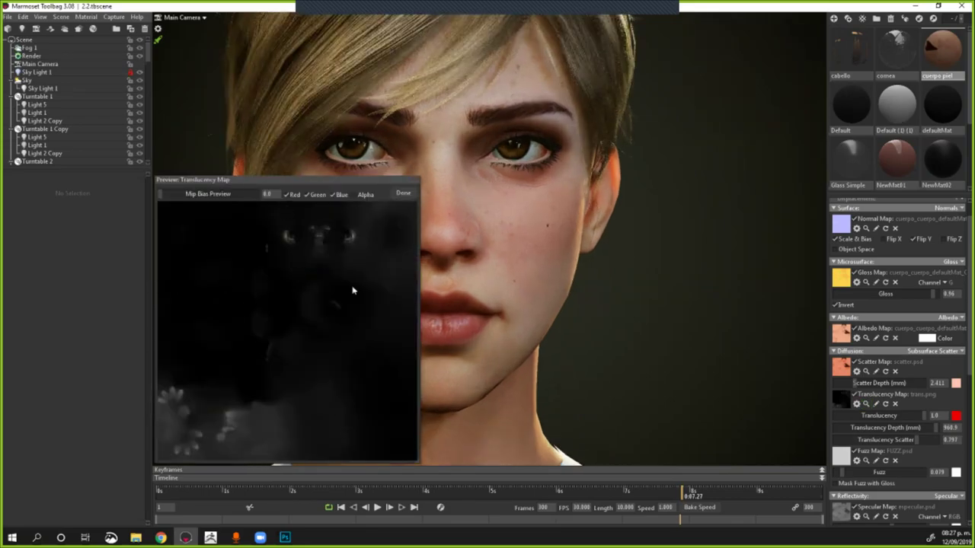
left_click(395, 198)
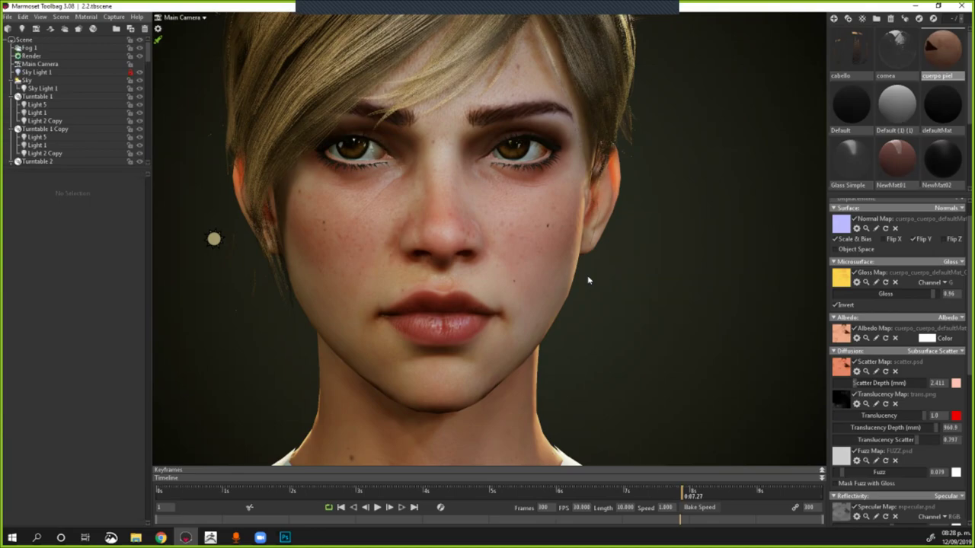
Step: Cancel choosing a replacement translucency map, view the current map's preview again, and close it
left_click(840, 404)
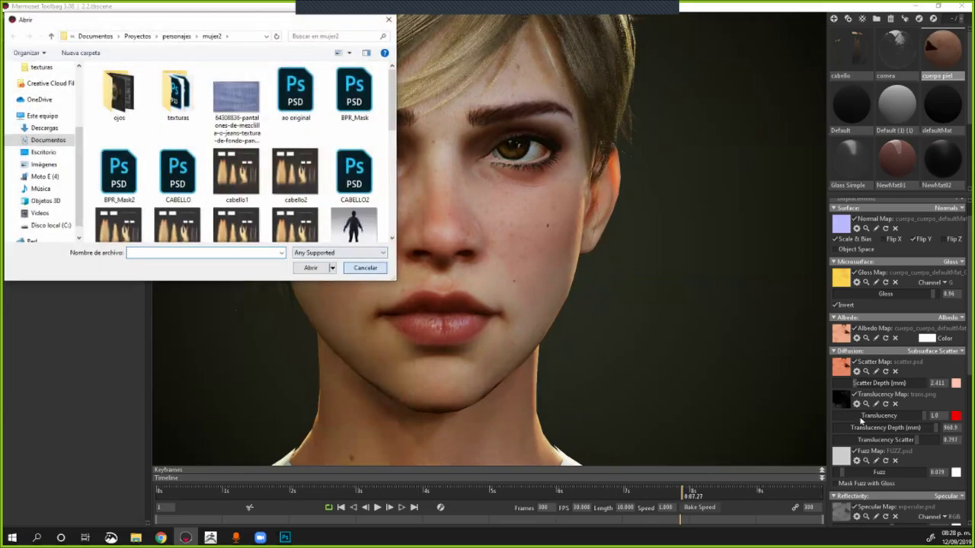
key("Escape")
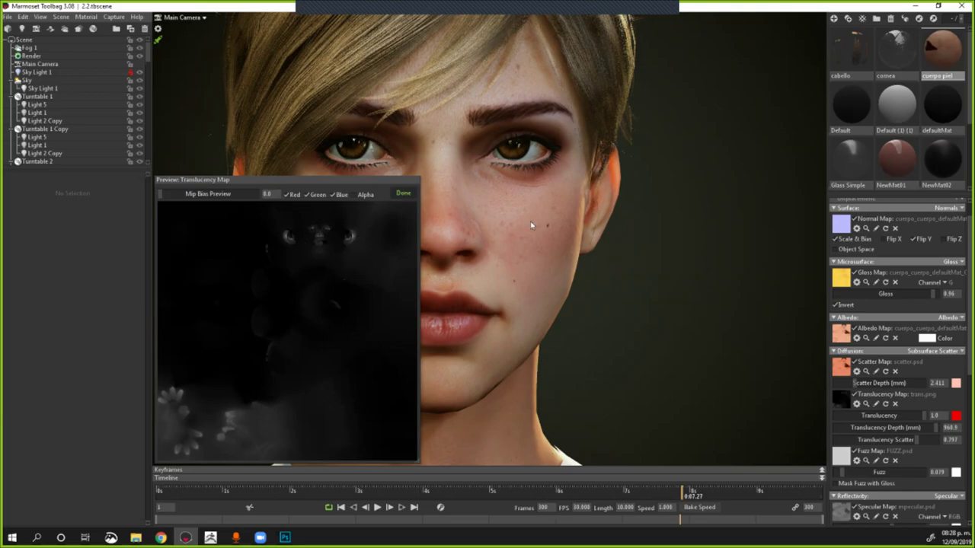
left_click(513, 271)
scroll(547, 292, "down", 3)
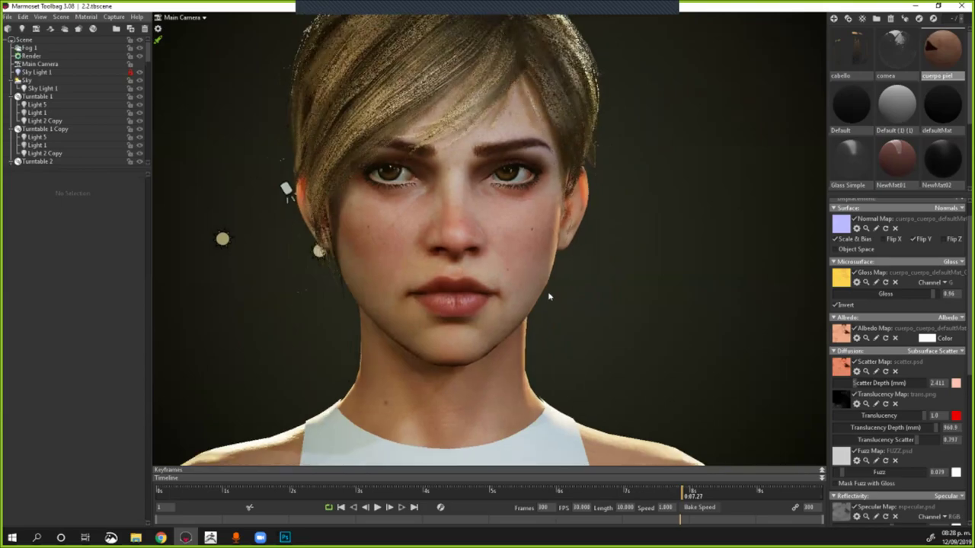
Step: Undo the last change and compare the head's skin up close and from farther away
scroll(549, 296, "down", 2)
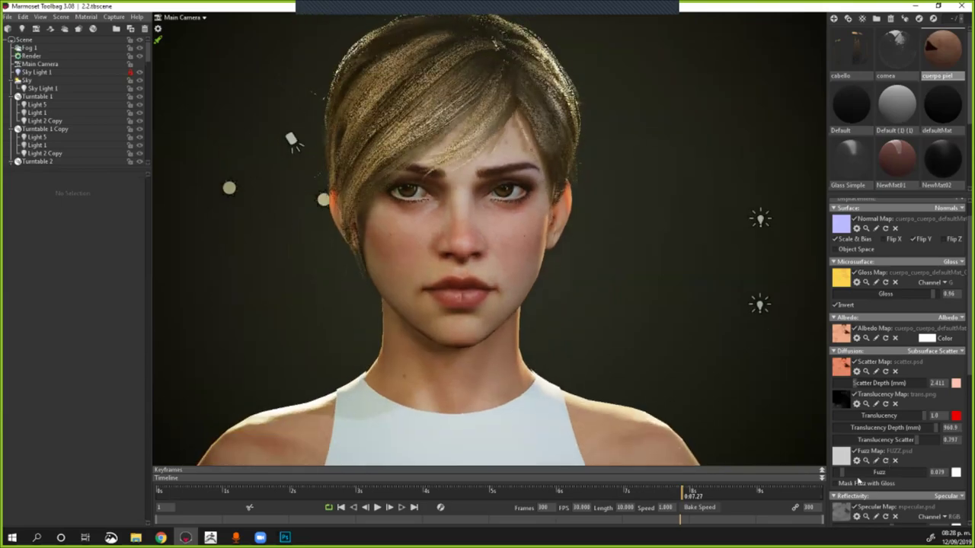
key("ctrl+z")
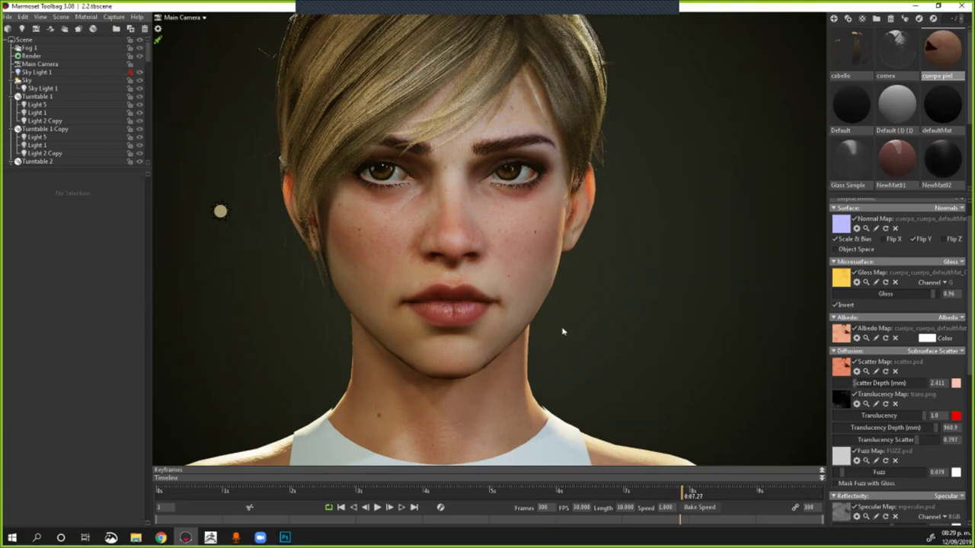
scroll(561, 333, "down", 3)
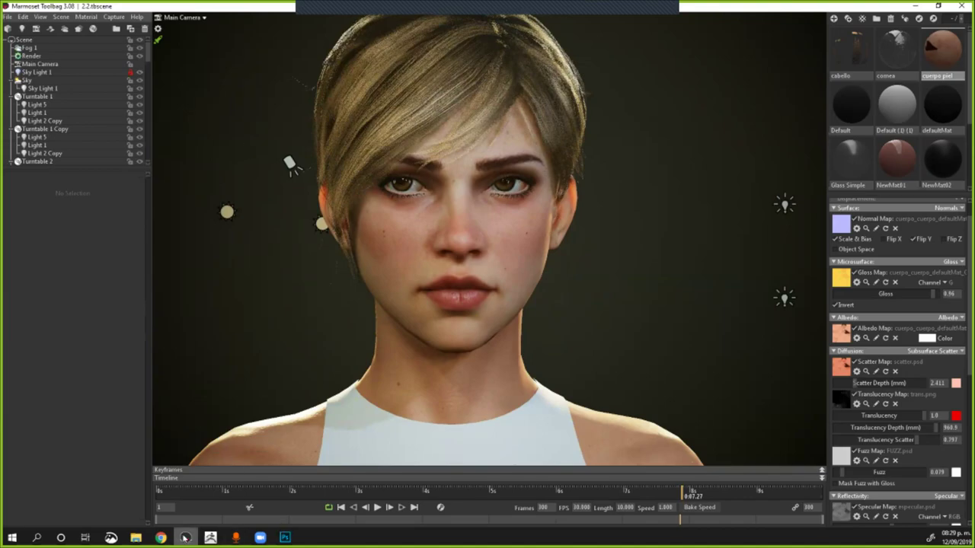
Step: Switch to ArtStation in the browser and review the Lady Of The Lake renders, including portraits, full-body views and the leaf-covered back
mouse_move(176, 538)
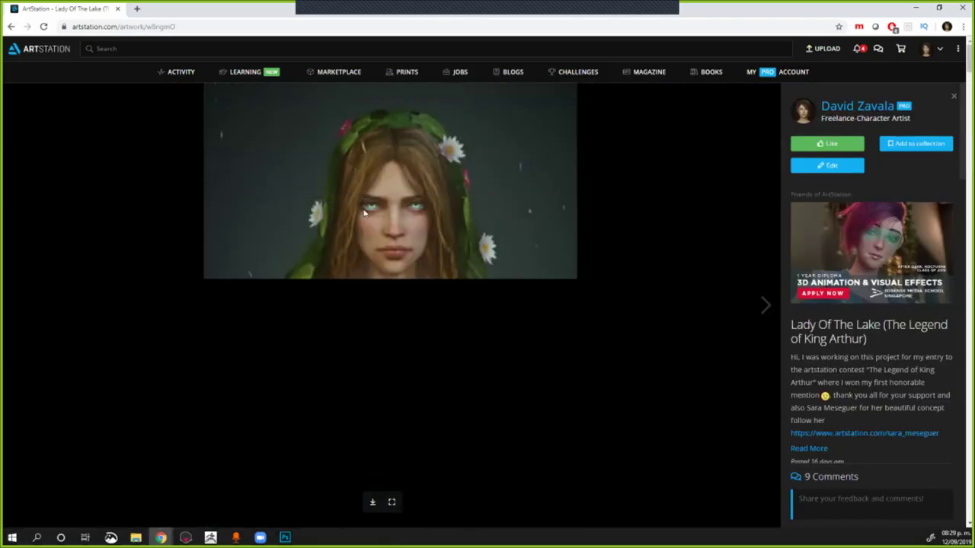
scroll(288, 223, "down", 5)
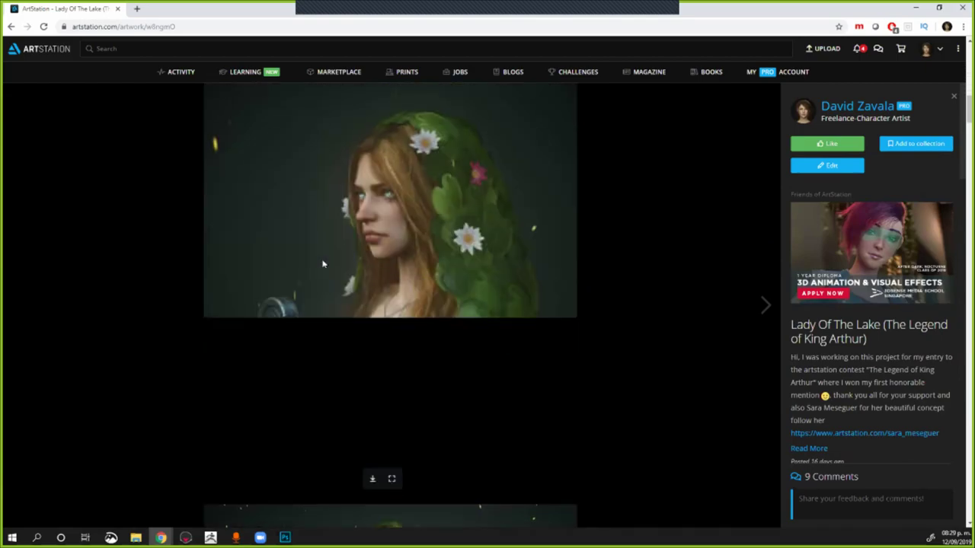
scroll(278, 246, "up", 2)
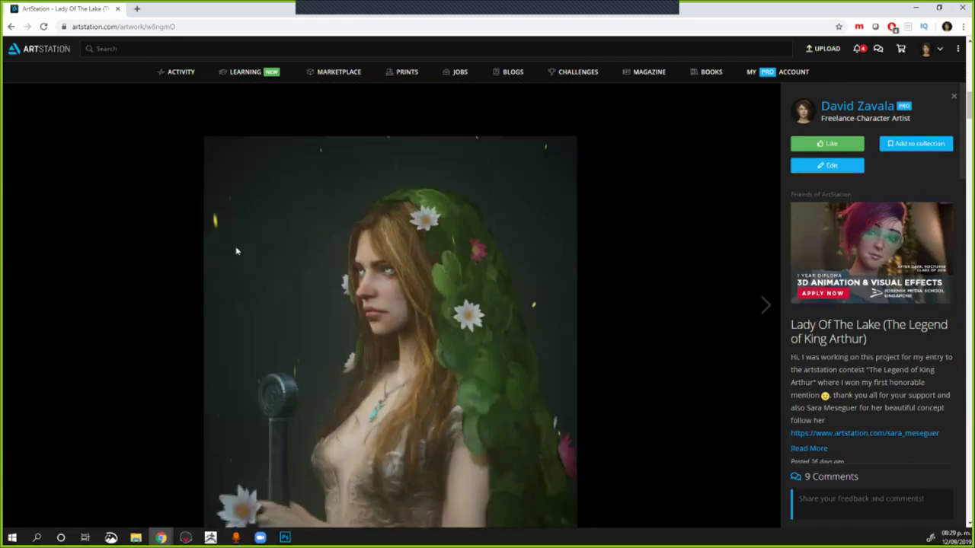
scroll(237, 251, "up", 1)
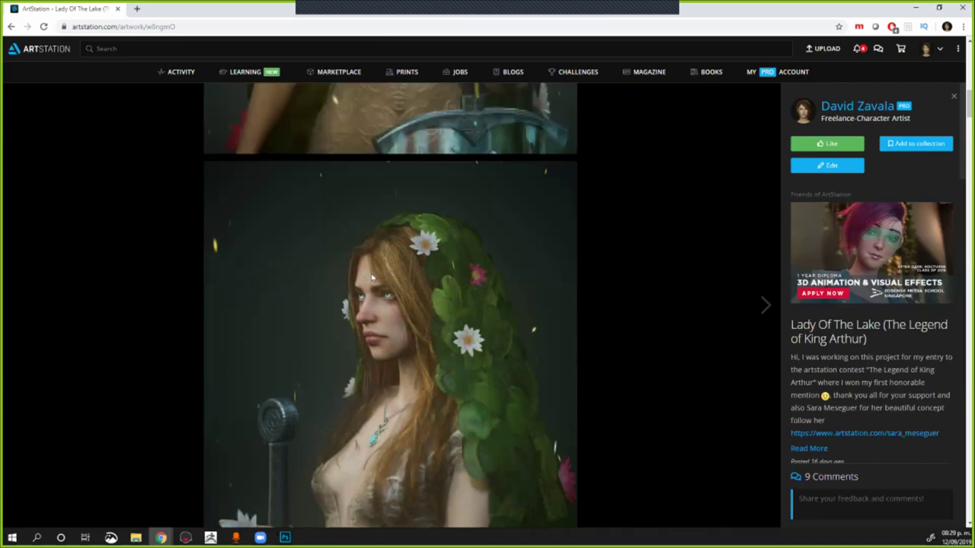
scroll(274, 244, "down", 4)
scroll(284, 242, "down", 10)
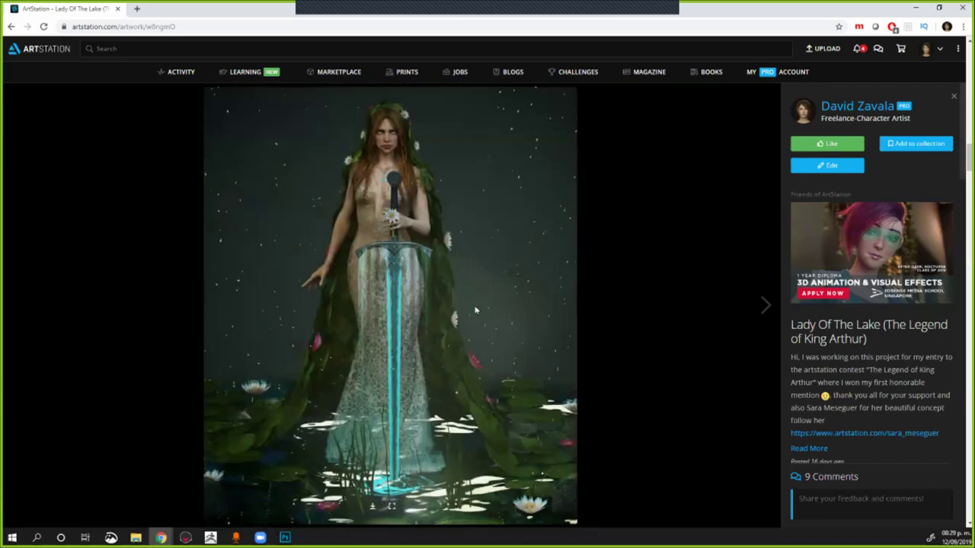
scroll(341, 320, "down", 3)
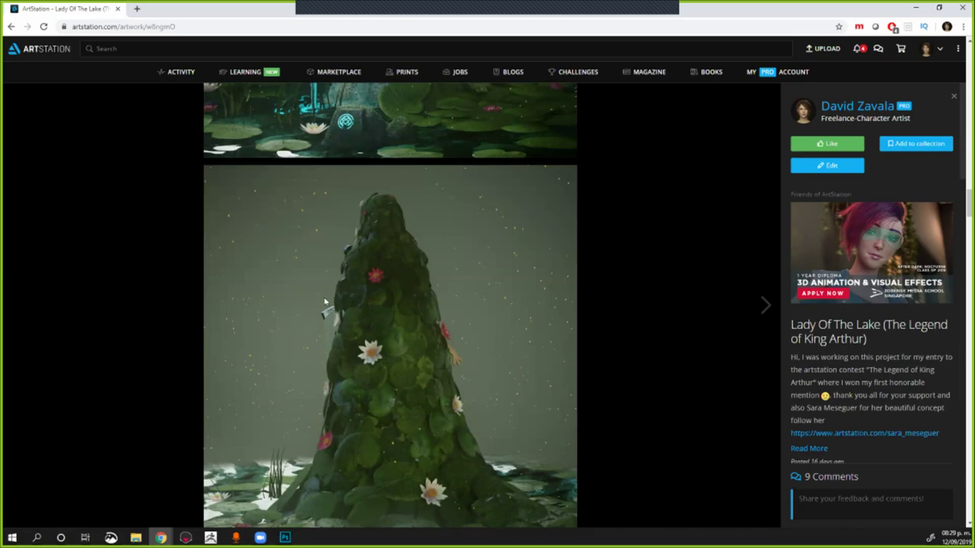
scroll(324, 302, "down", 7)
scroll(333, 312, "up", 9)
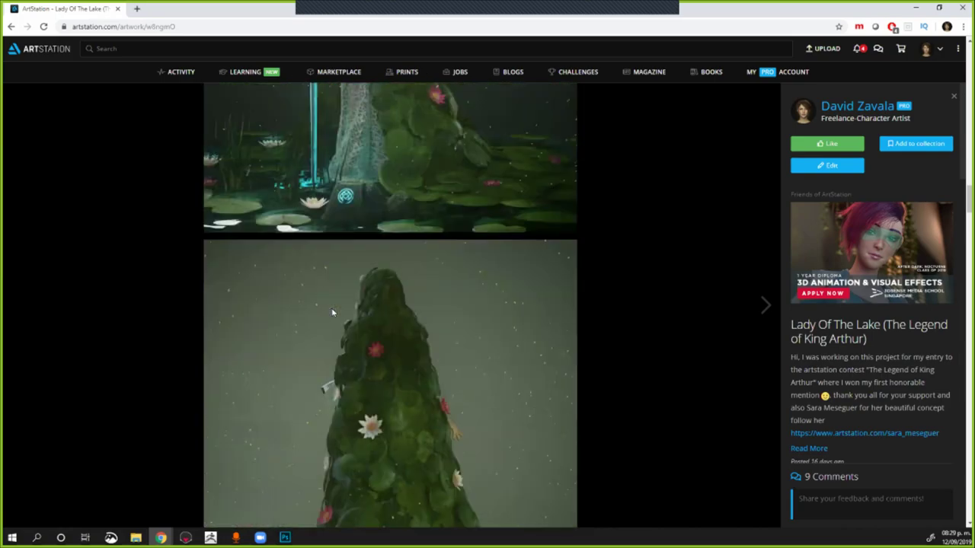
scroll(333, 311, "up", 2)
scroll(332, 312, "up", 2)
scroll(314, 312, "up", 2)
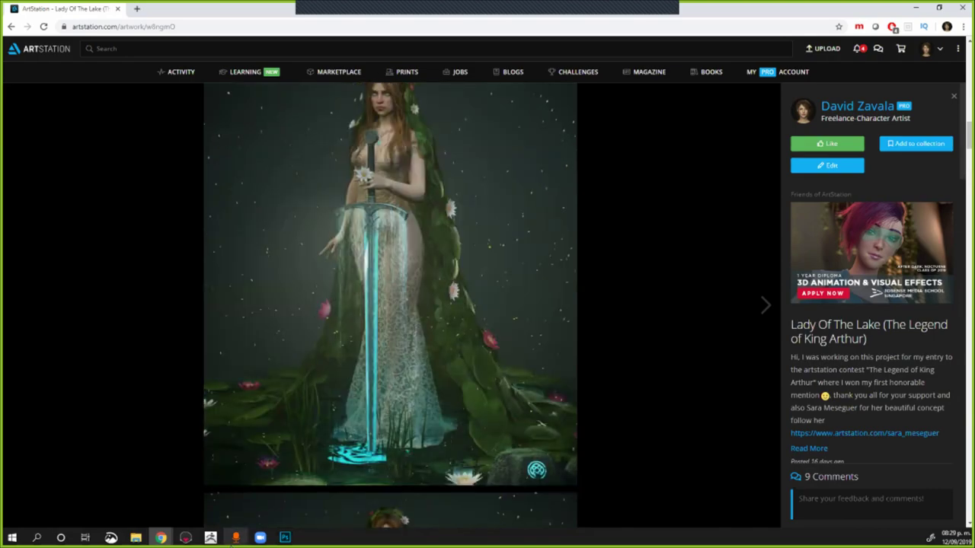
Step: Return to Marmoset Toolbag, select the face mesh to inspect its wireframe, and clear the selection
left_click(189, 538)
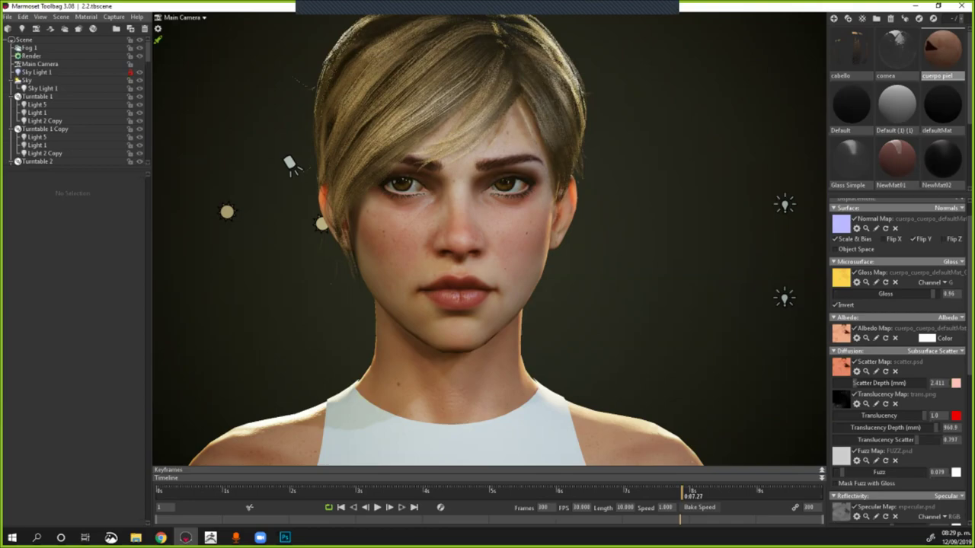
left_click(502, 259)
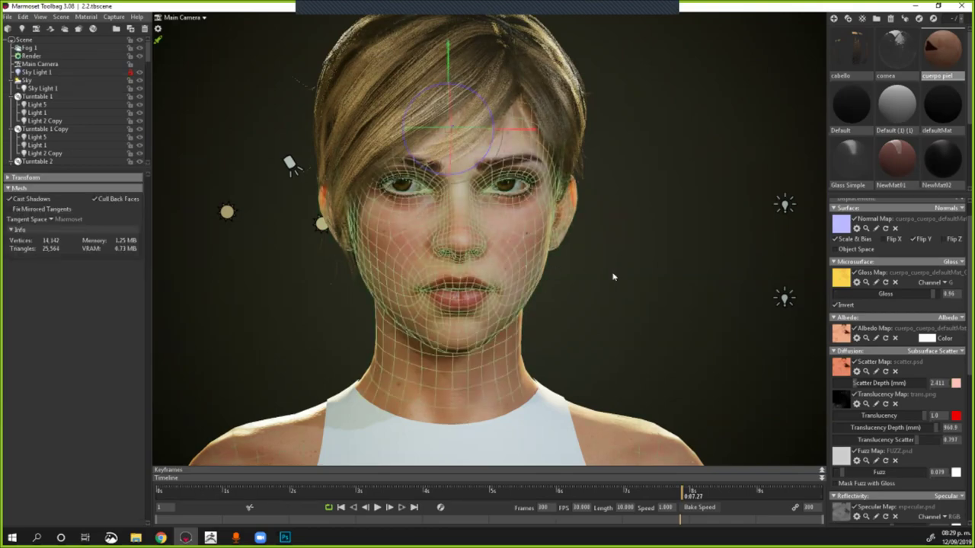
scroll(573, 280, "down", 2)
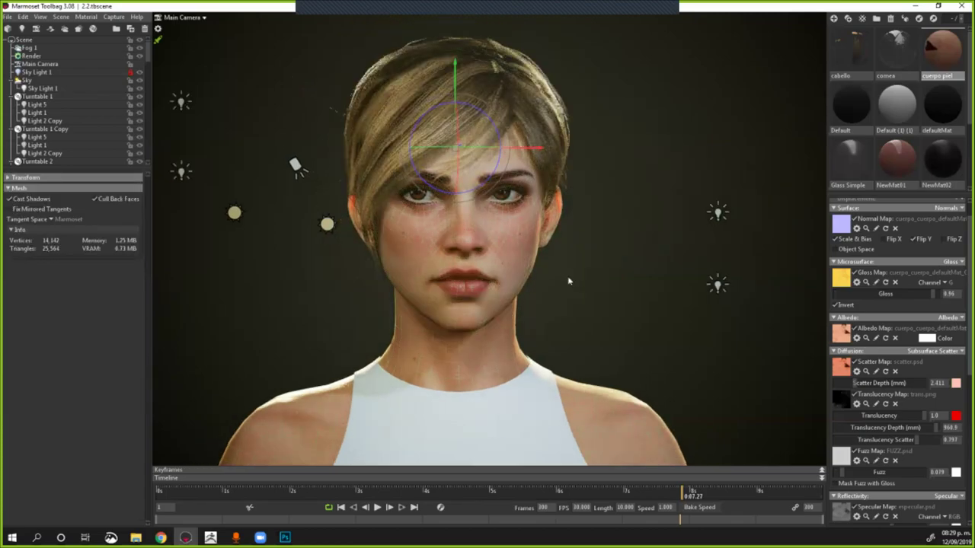
scroll(511, 265, "down", 2)
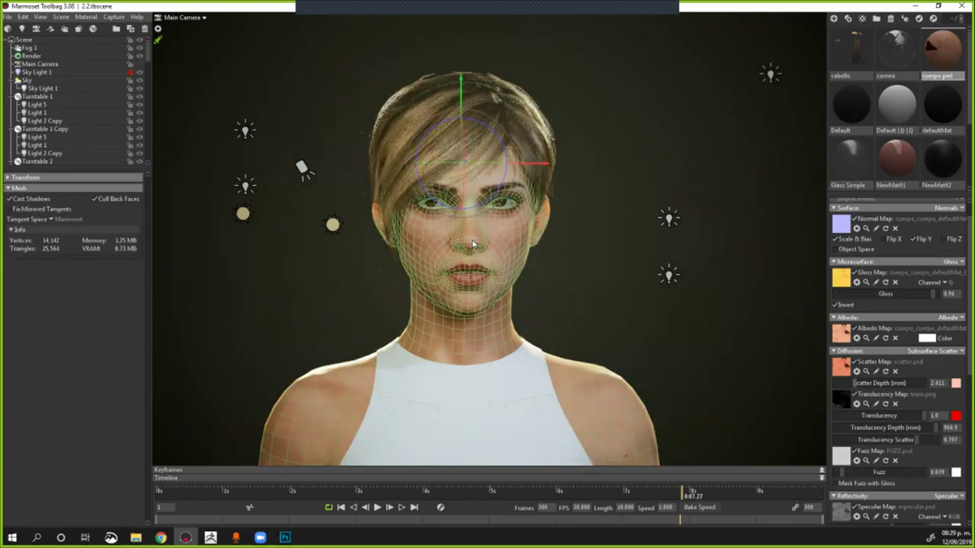
left_click(574, 250)
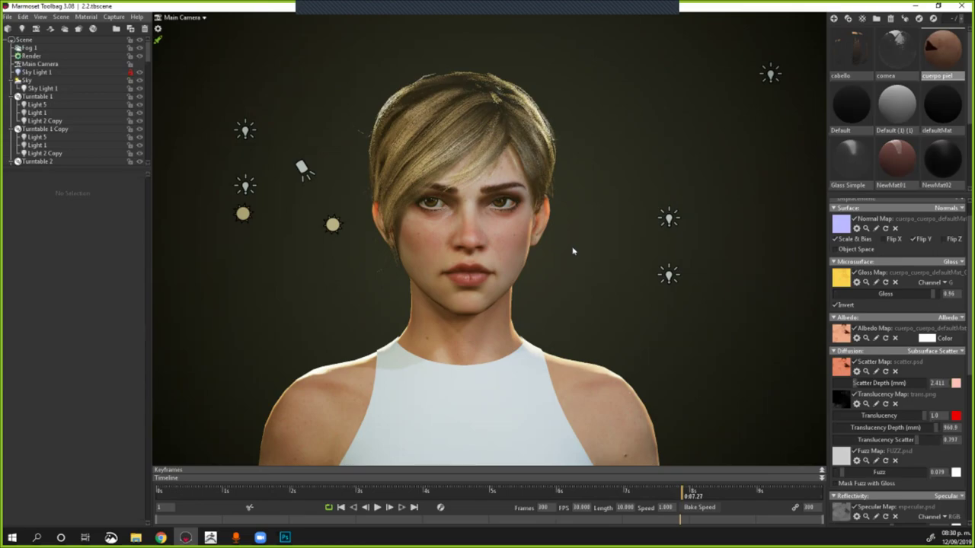
Step: Examine the character's face, hair, neck and shoulders from the front at several distances
left_click_drag(574, 251, 445, 293)
scroll(445, 293, "up", 3)
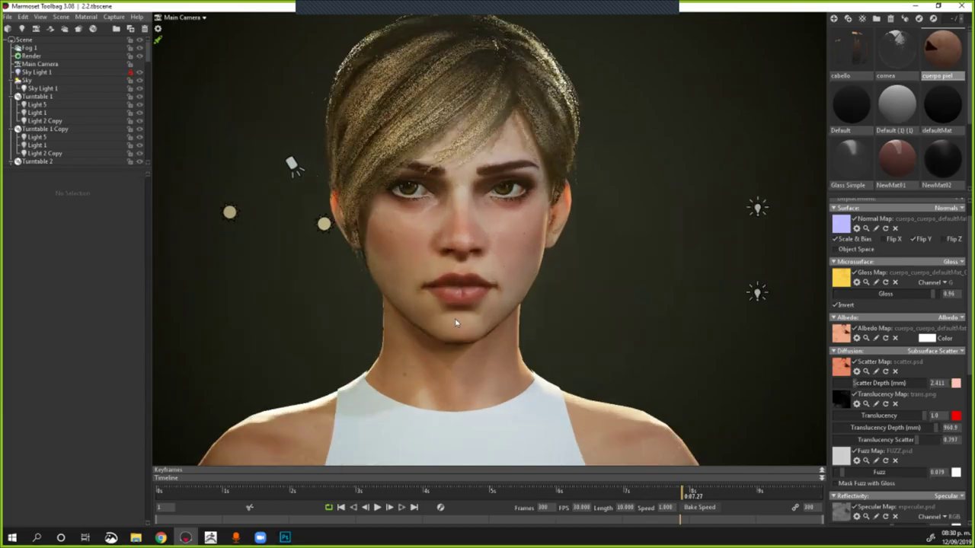
scroll(472, 326, "up", 1)
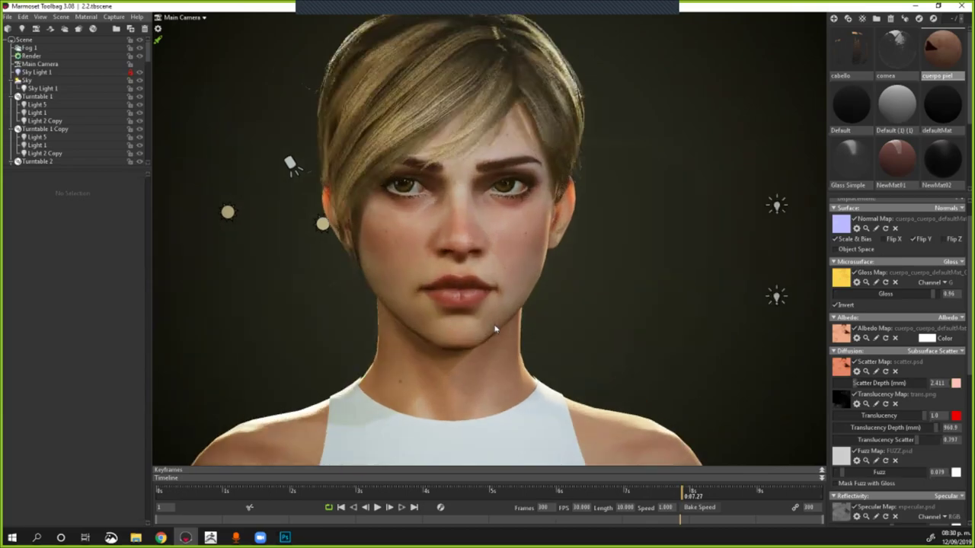
middle_click_drag(494, 326, 509, 343)
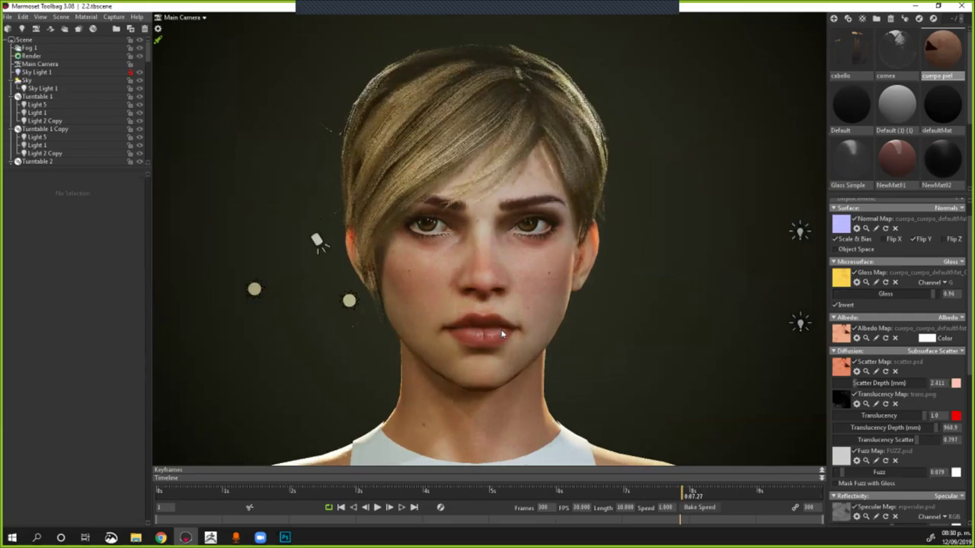
scroll(502, 333, "up", 2)
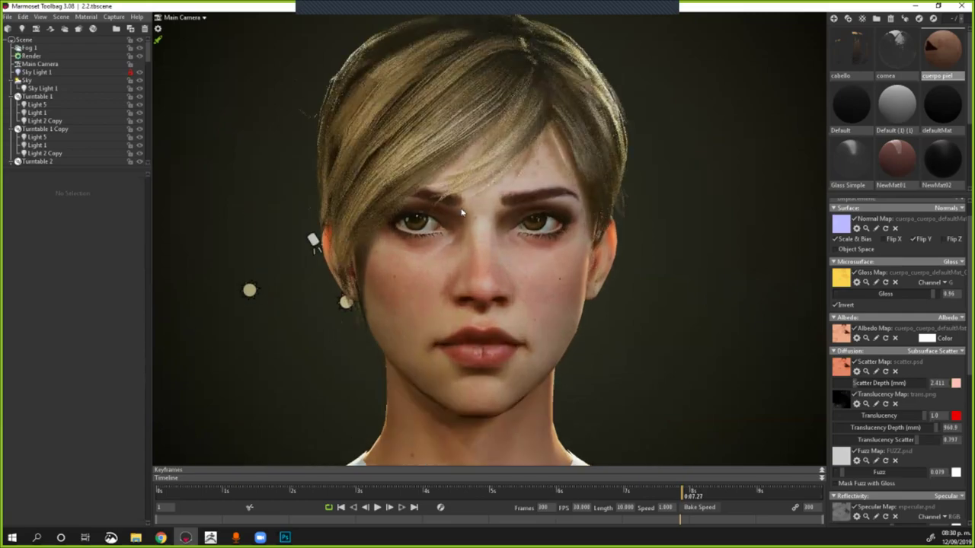
scroll(462, 213, "down", 1)
scroll(484, 214, "down", 1)
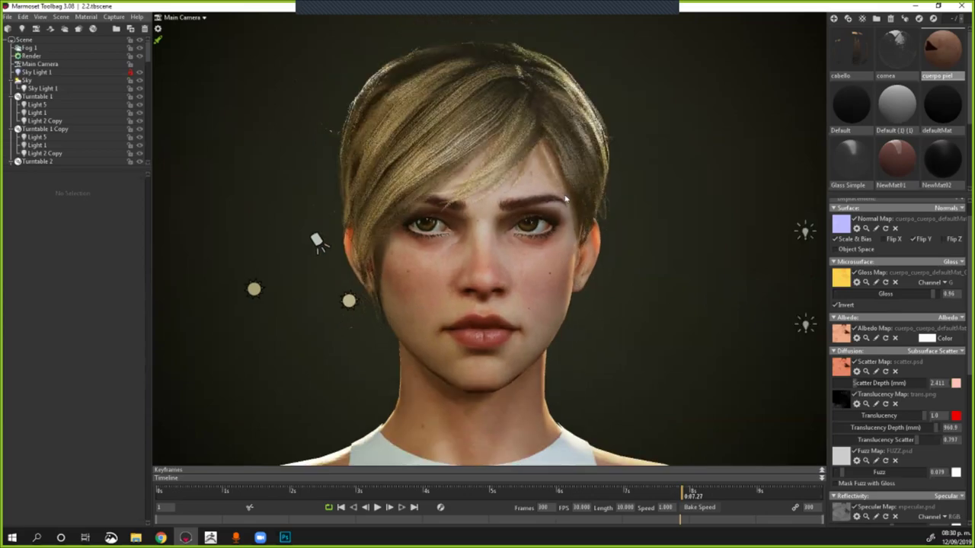
scroll(565, 199, "down", 4)
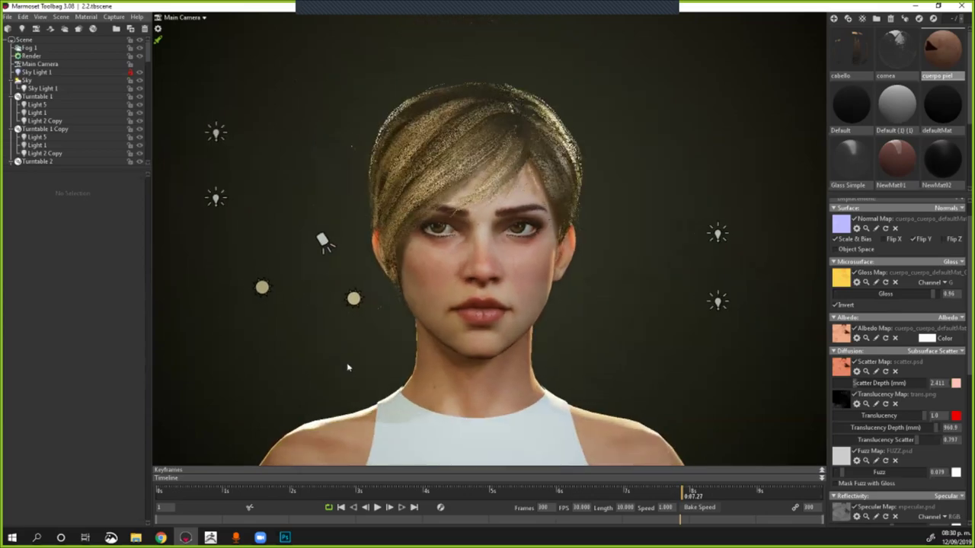
scroll(351, 343, "up", 3)
scroll(352, 343, "down", 2)
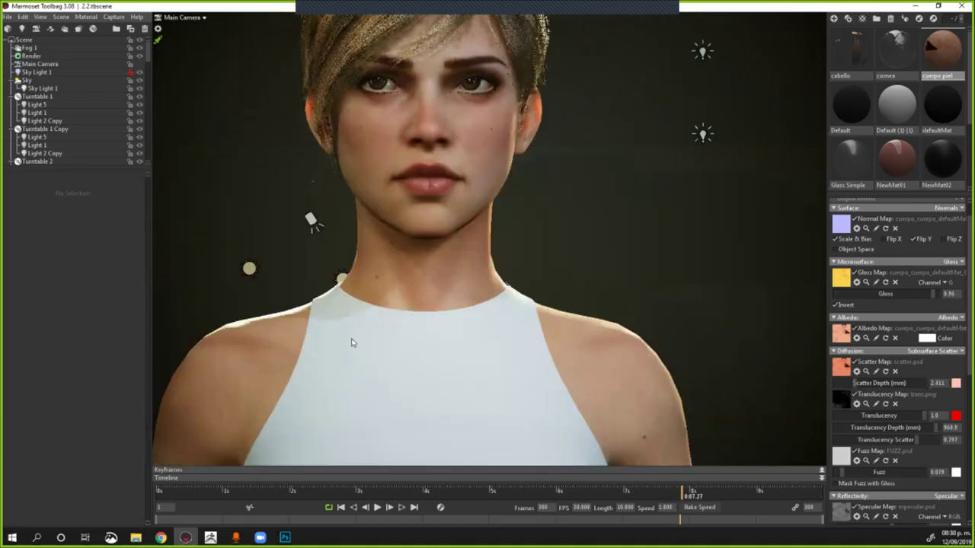
middle_click_drag(352, 343, 357, 396)
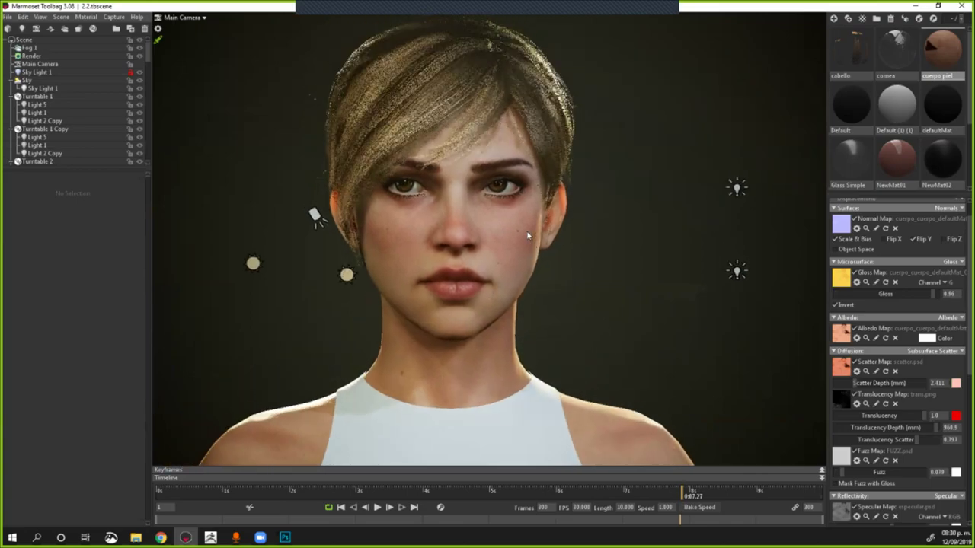
Step: Select the eye's cornea mesh on the character and review the cornea material's settings
scroll(527, 235, "up", 2)
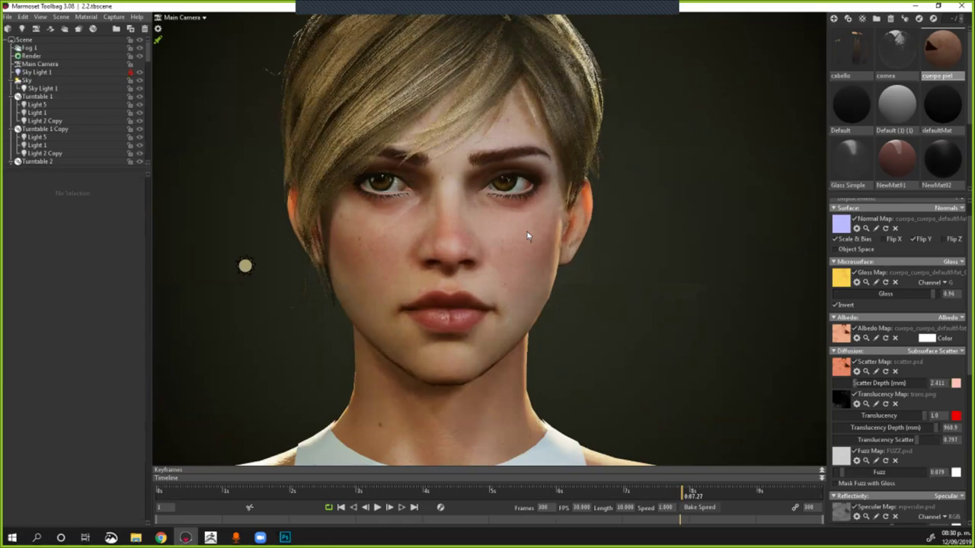
middle_click_drag(527, 235, 539, 275)
left_click(525, 227)
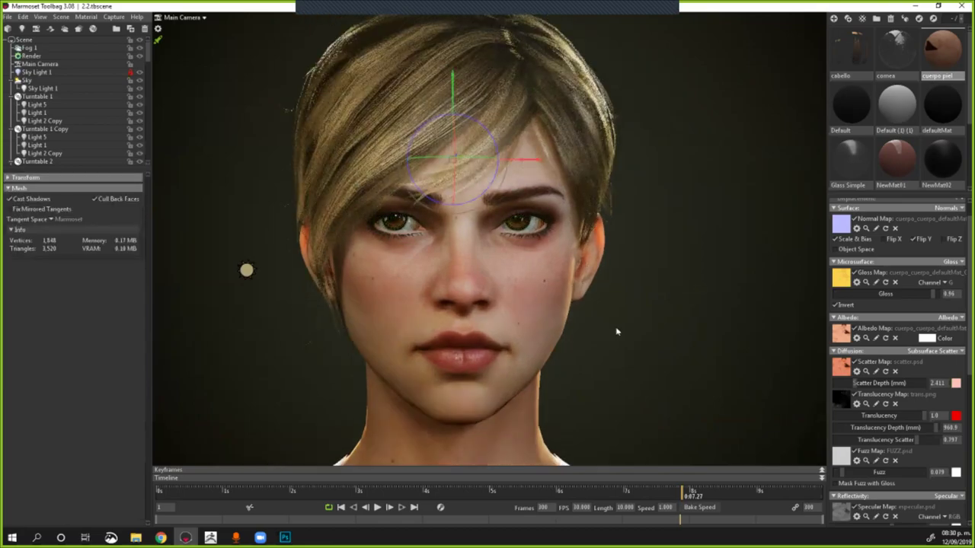
scroll(617, 332, "down", 2)
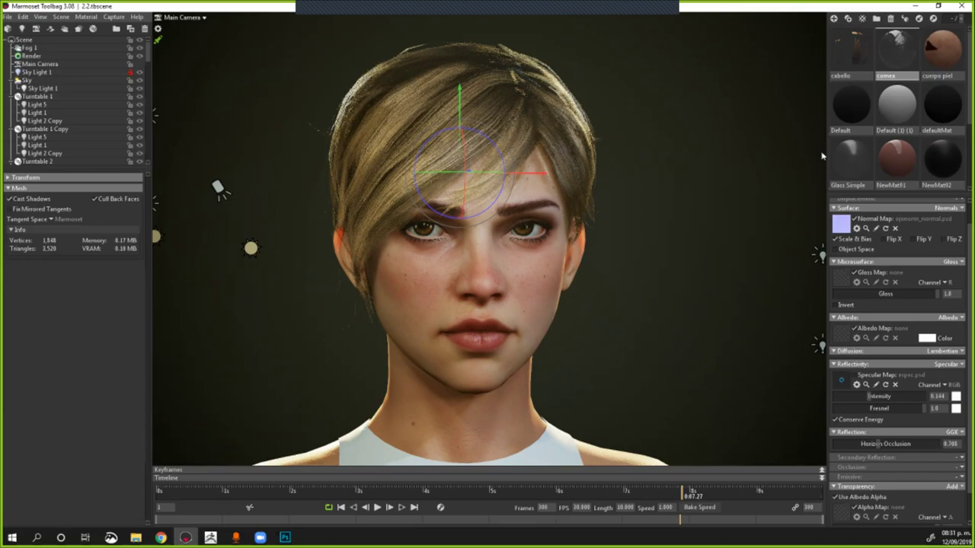
scroll(558, 259, "up", 2)
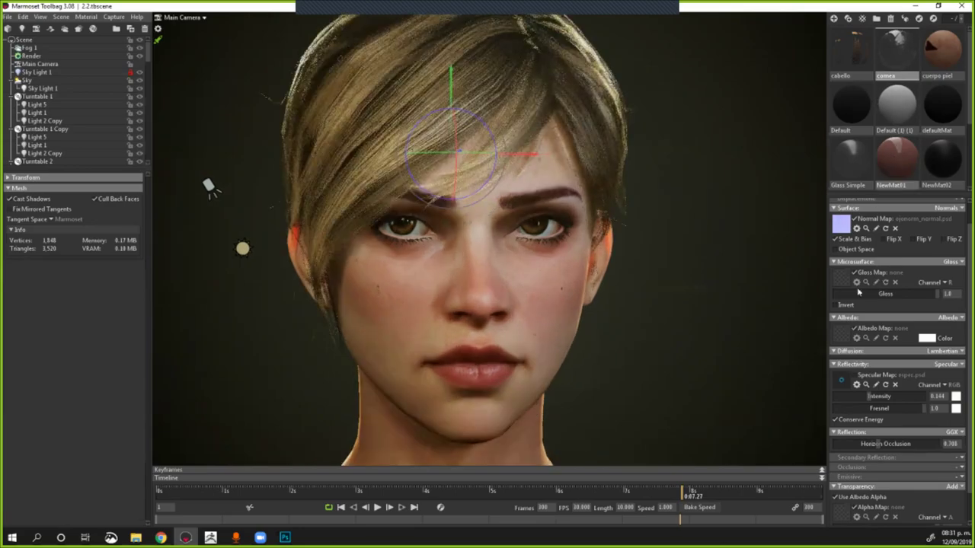
Step: Open the ojo eye material and set its height map Depth to 0.0, checking the eyes up close
scroll(897, 137, "down", 2)
left_click(897, 157)
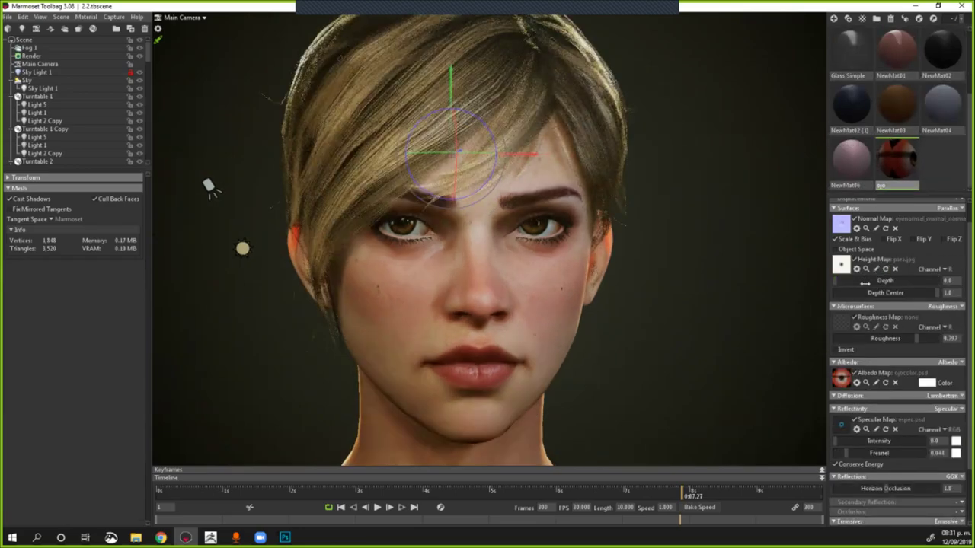
mouse_move(835, 280)
left_mouse_down()
mouse_move(864, 280)
mouse_move(831, 280)
left_mouse_up()
scroll(609, 282, "up", 2)
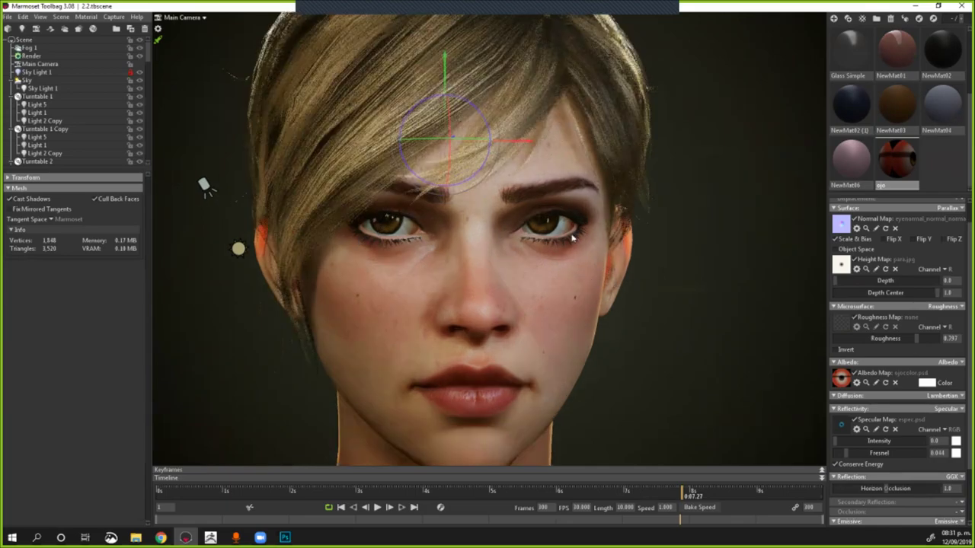
left_click_drag(537, 237, 492, 237)
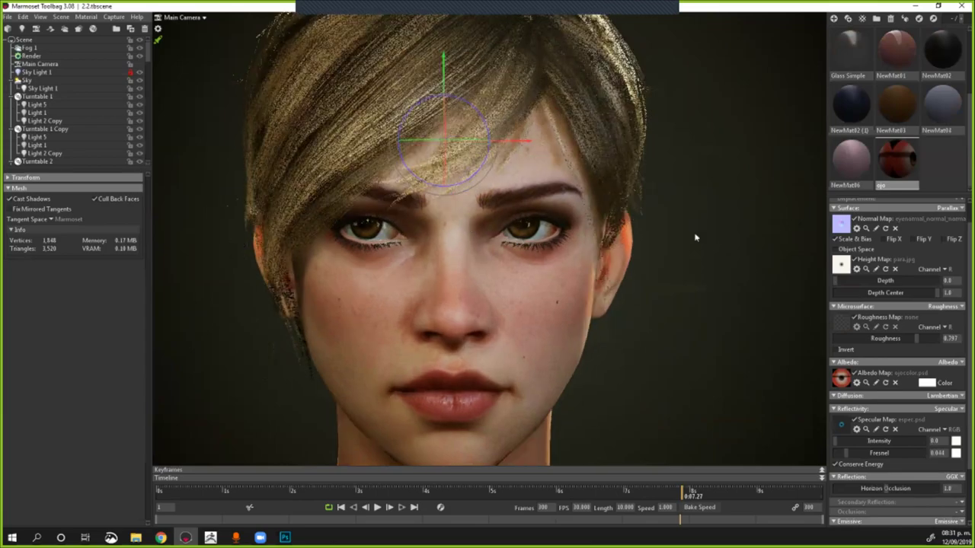
Step: Select the face mesh and examine its wireframe and skin detail around the eye at close range
scroll(653, 246, "down", 2)
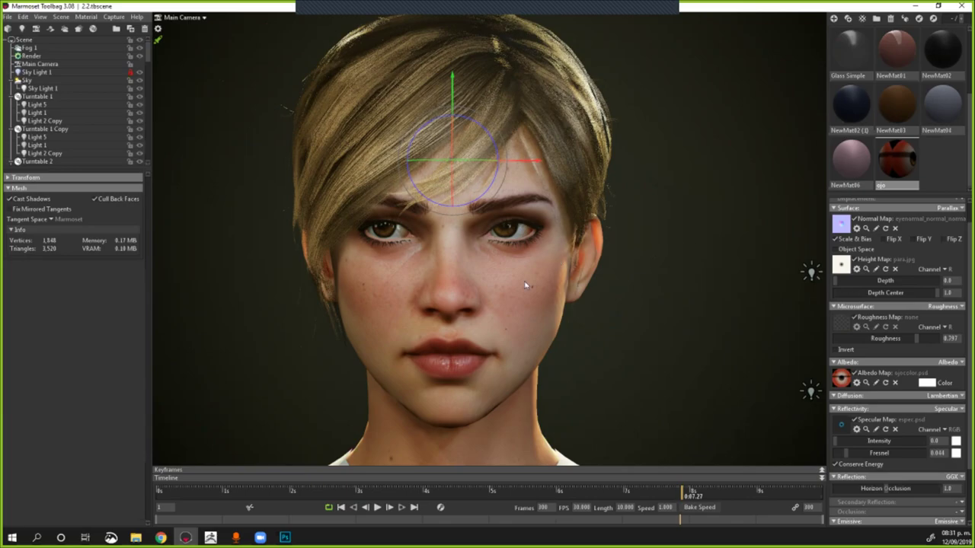
scroll(533, 289, "up", 1)
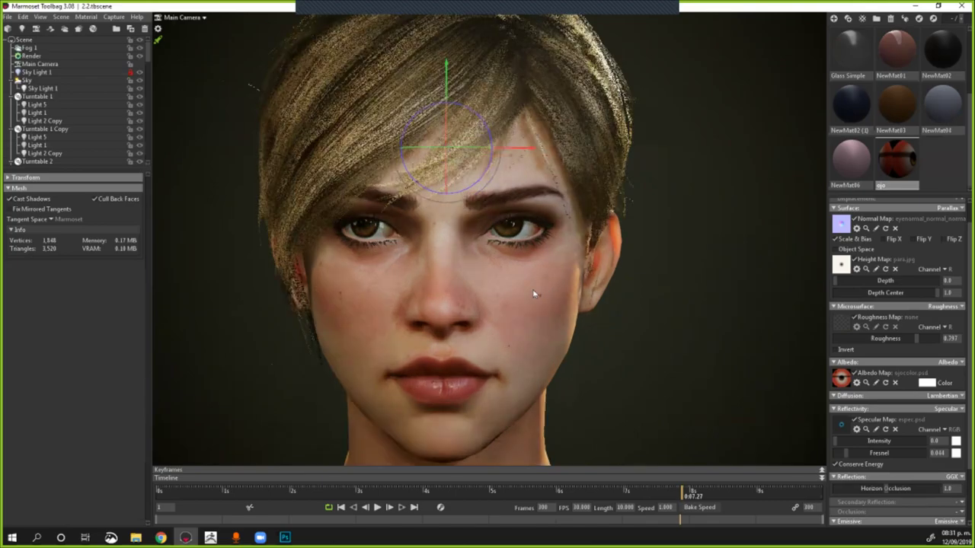
scroll(483, 292, "up", 1)
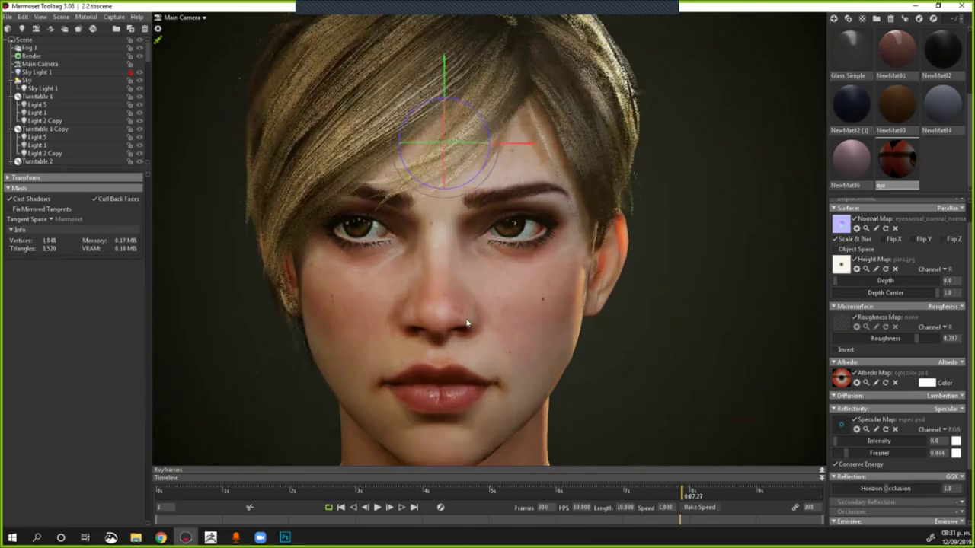
scroll(467, 323, "up", 1)
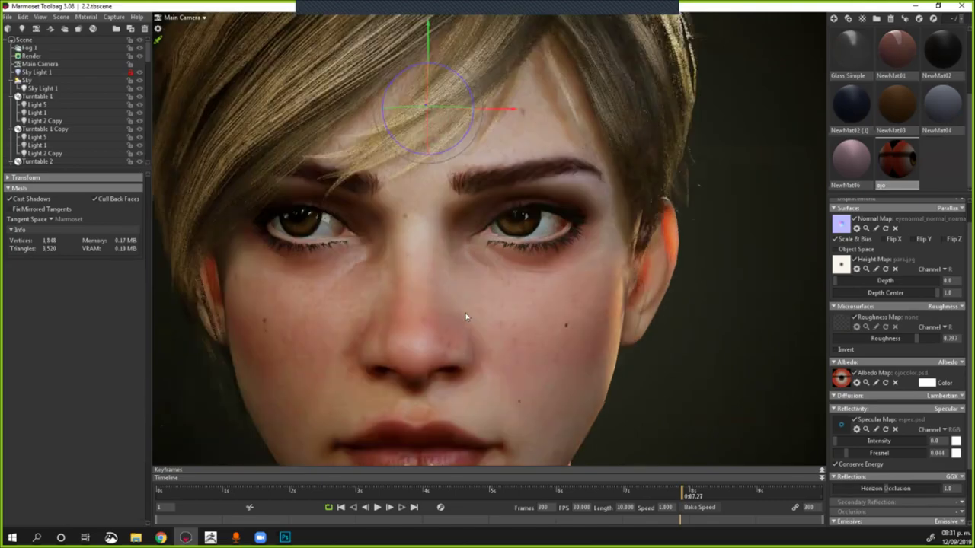
scroll(474, 322, "up", 1)
left_click(480, 323)
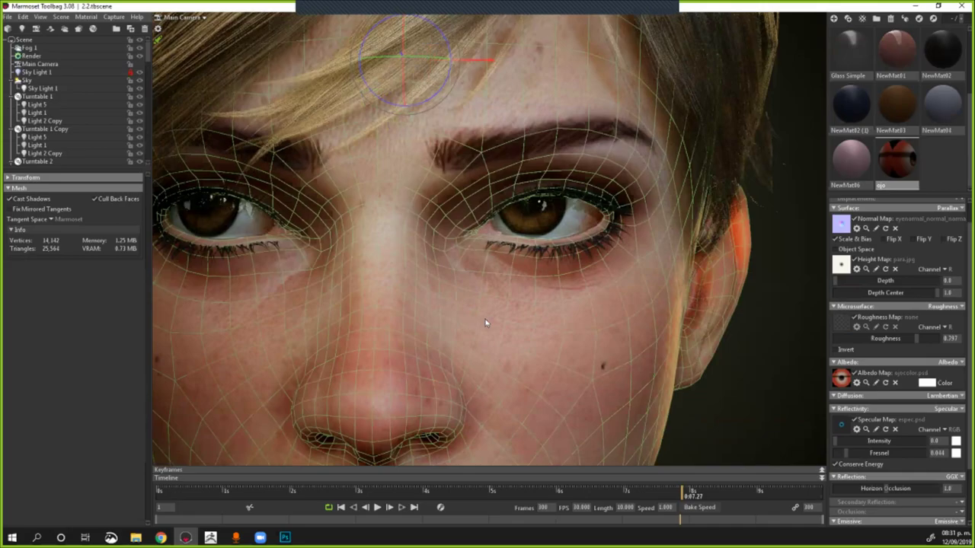
scroll(485, 323, "up", 1)
scroll(485, 323, "up", 1)
scroll(557, 323, "up", 1)
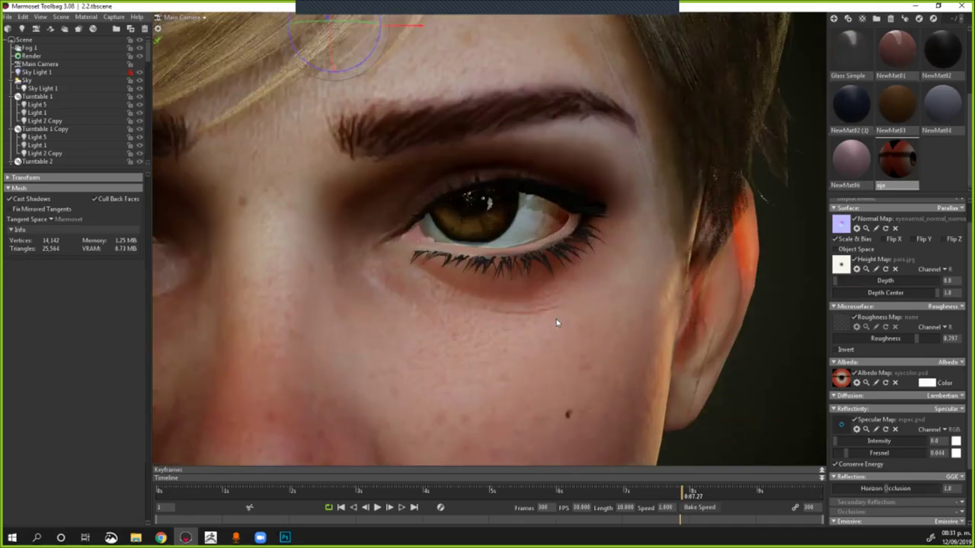
scroll(655, 326, "up", 1)
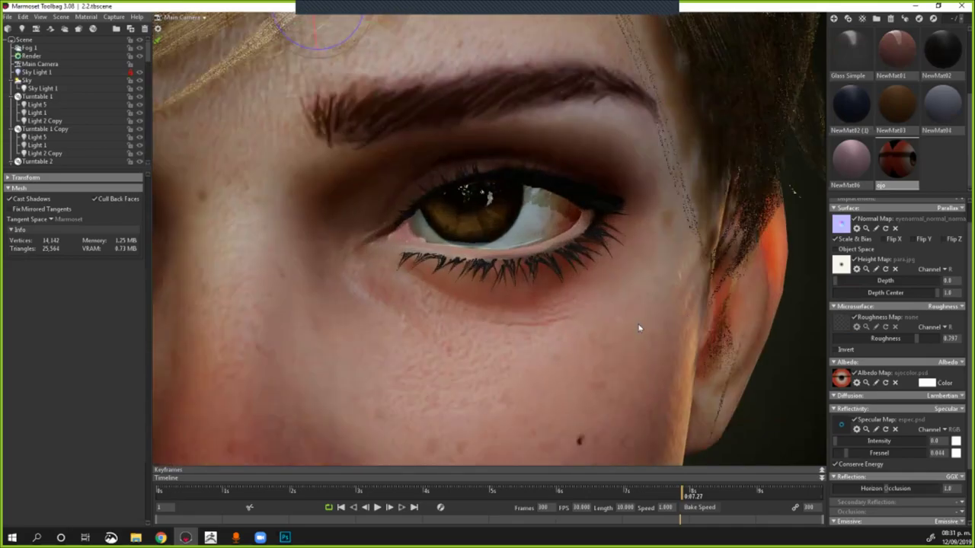
scroll(638, 328, "up", 1)
left_click(631, 323)
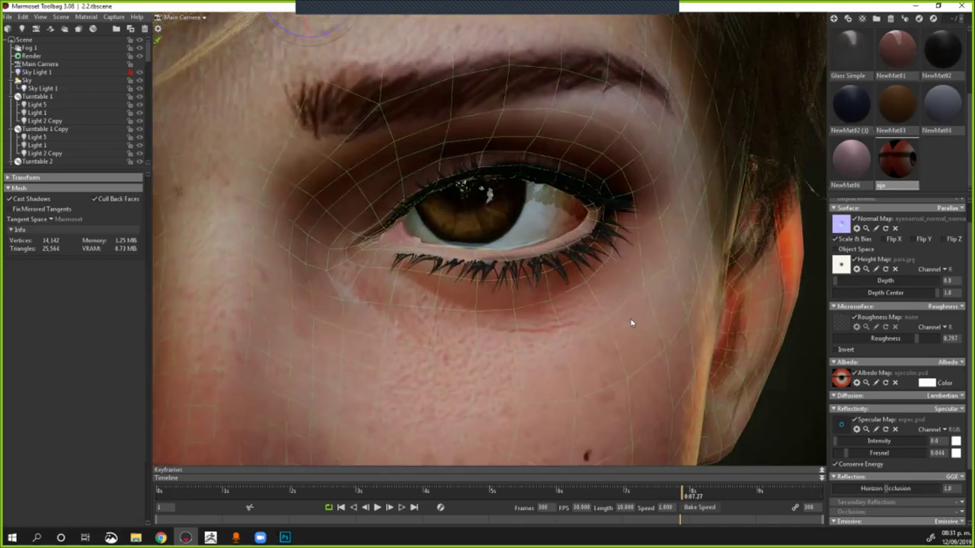
Step: Reselect the face mesh to compare its wireframe with the shaded eye area and check its vertex and triangle counts
scroll(630, 323, "down", 3)
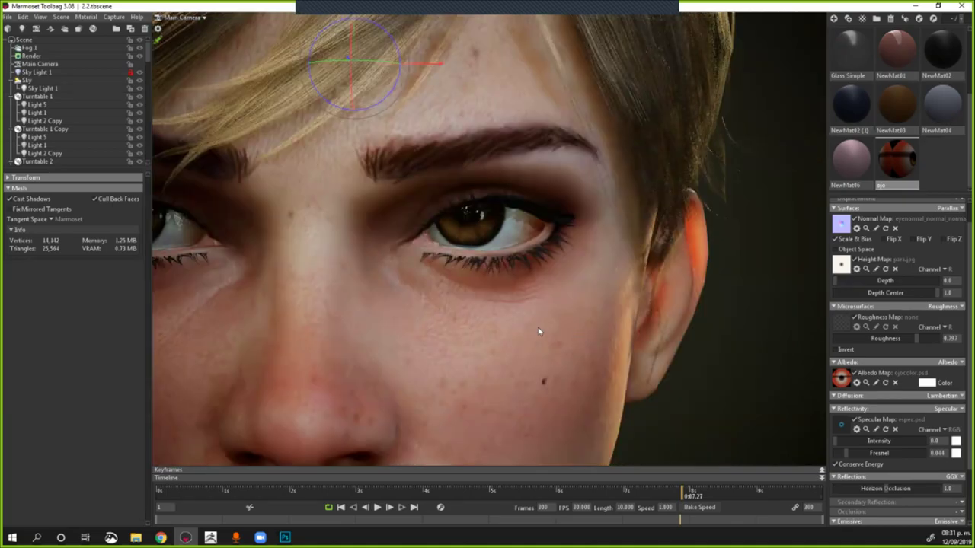
left_click(603, 344)
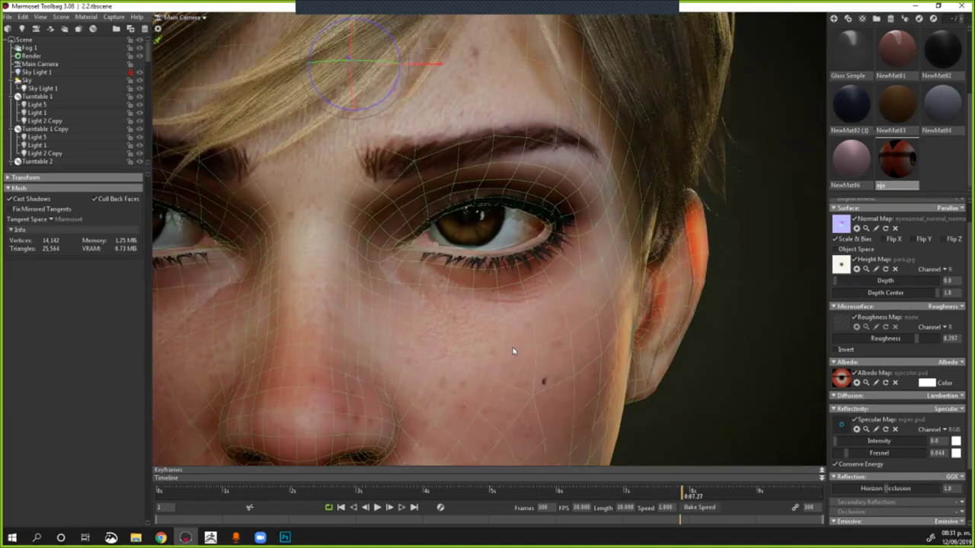
scroll(499, 340, "down", 2)
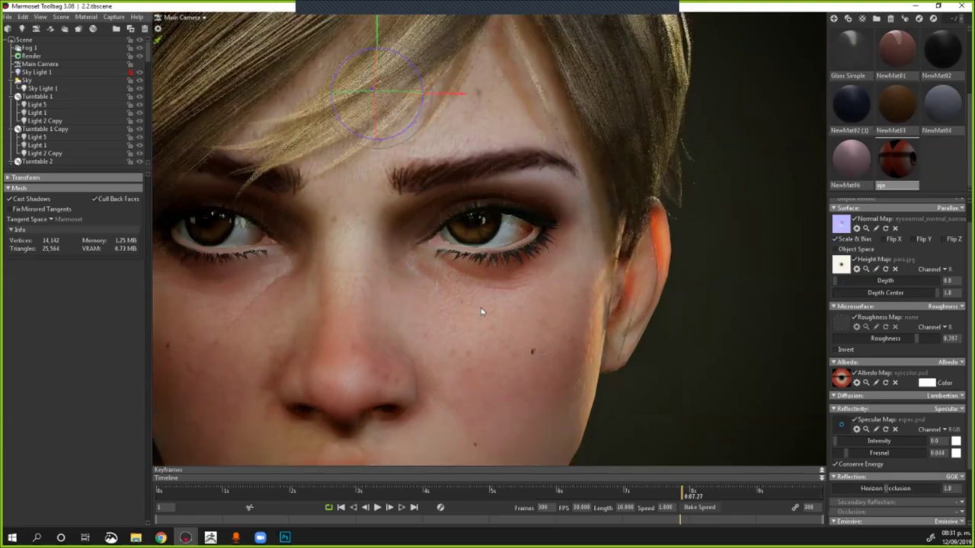
scroll(472, 314, "up", 1)
scroll(359, 279, "up", 1)
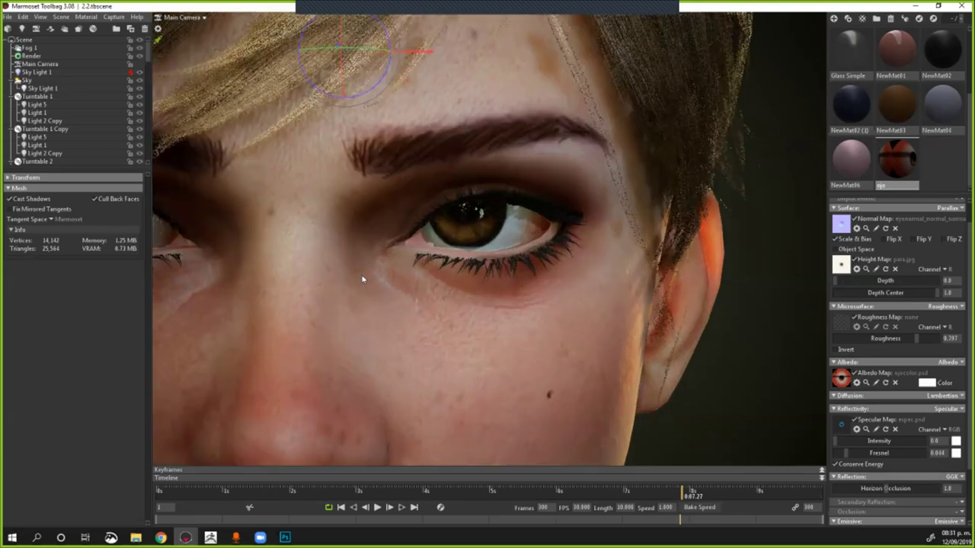
scroll(383, 309, "up", 2)
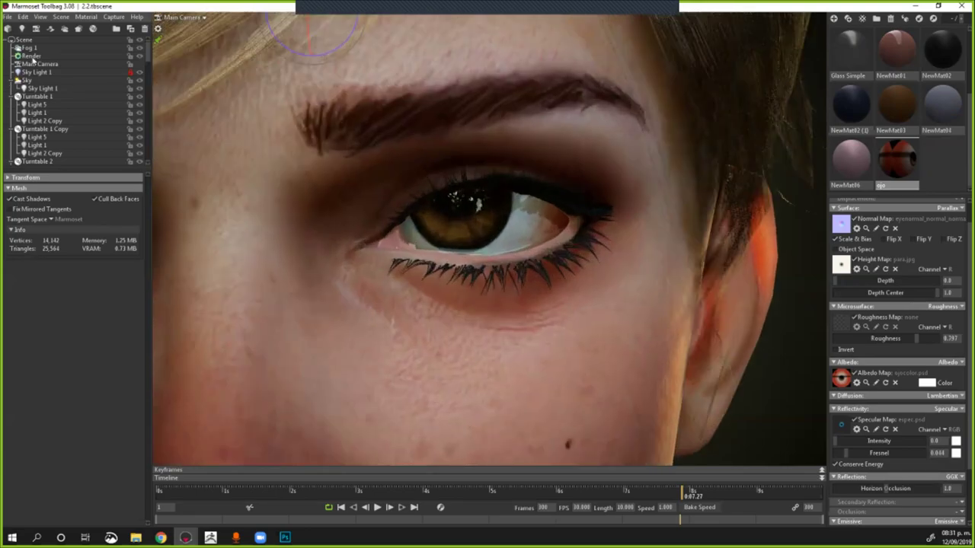
left_click(391, 315)
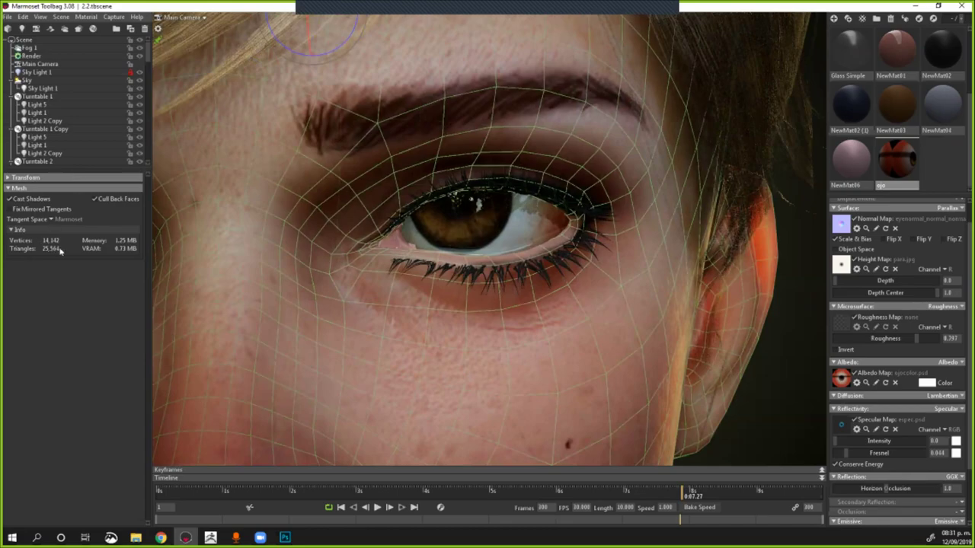
Step: Display the scene wireframe through the render settings to examine the eye, eyelid and eyelash topology, and turn it off again
scroll(404, 322, "up", 1)
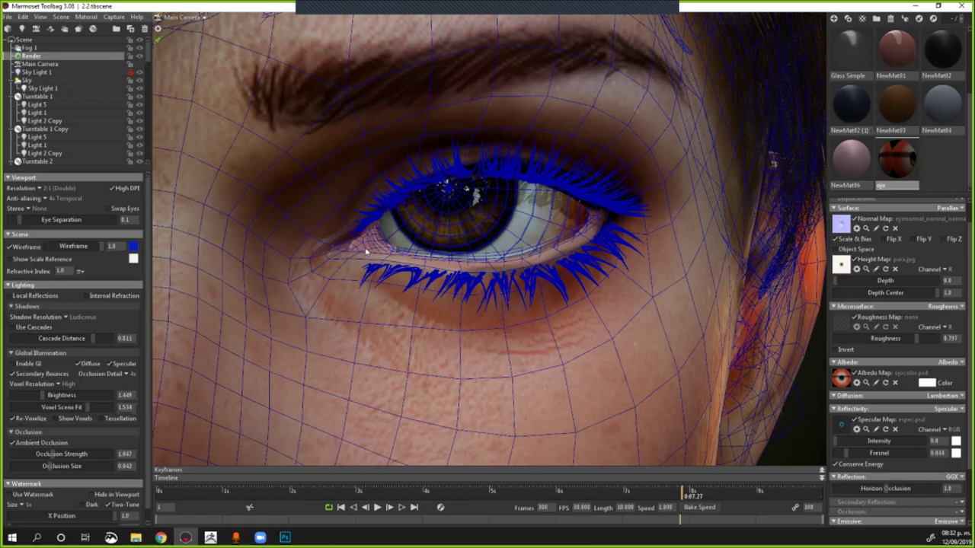
scroll(366, 251, "up", 1)
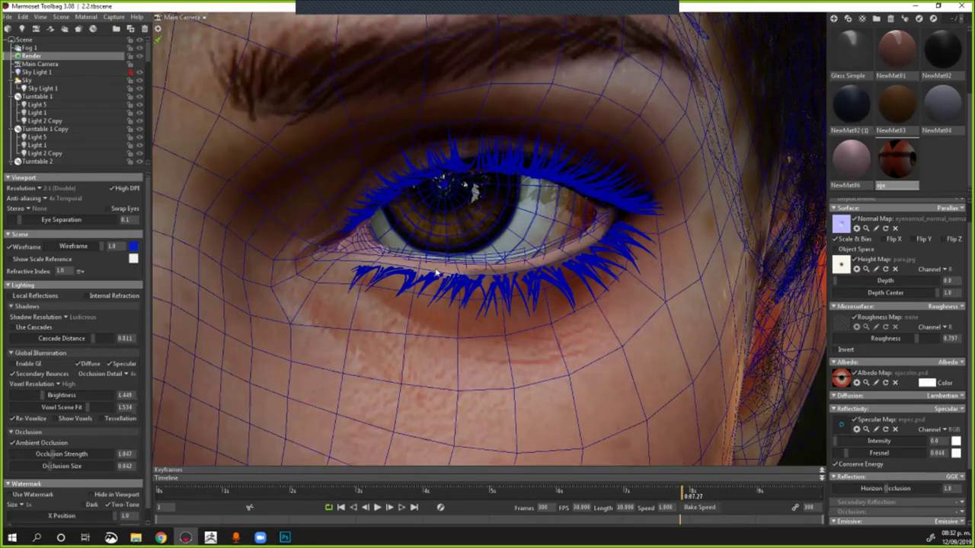
scroll(430, 274, "up", 1)
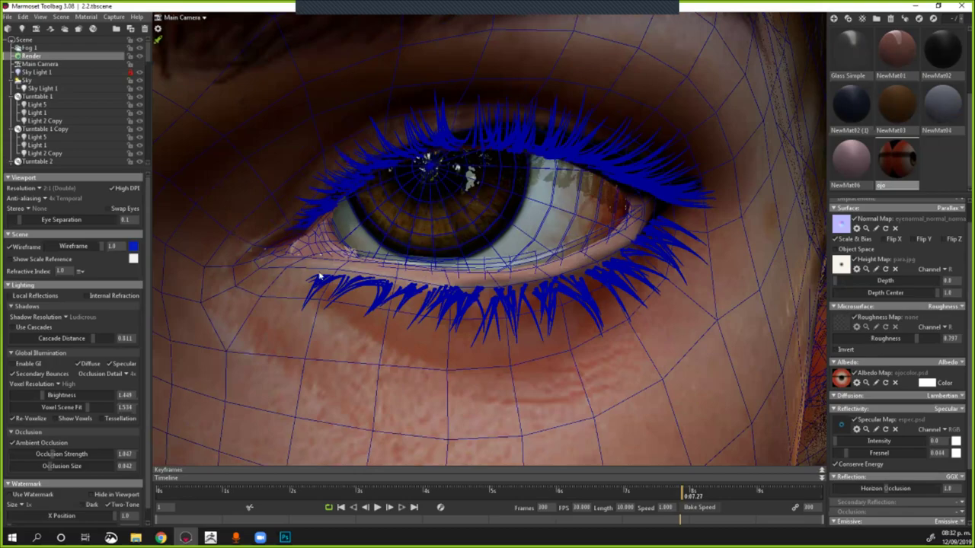
scroll(288, 239, "down", 1)
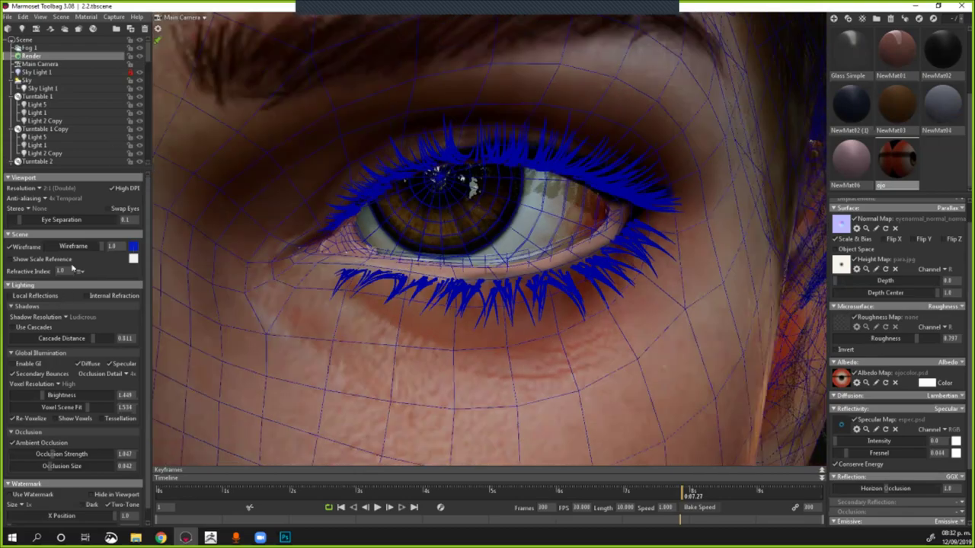
scroll(490, 253, "down", 3)
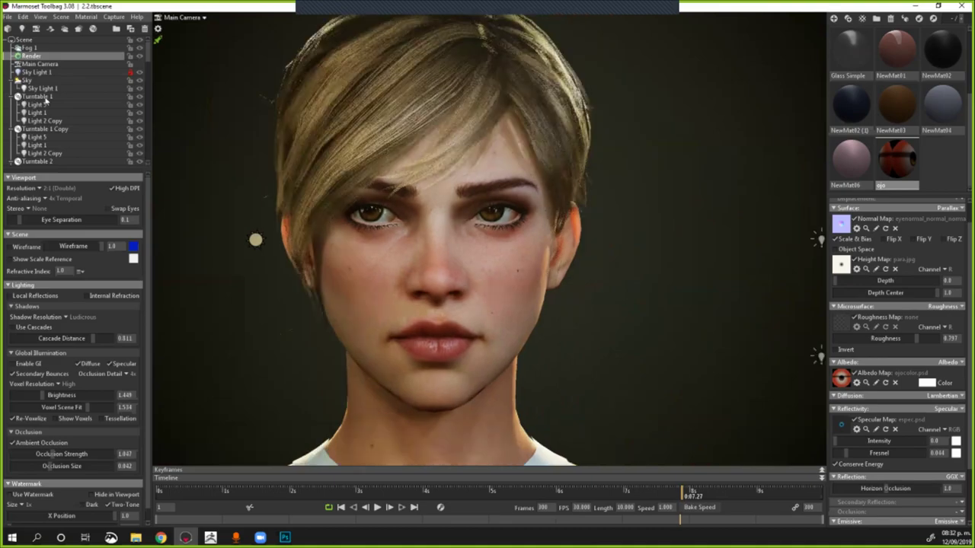
Step: Show the scene's export options, including Marmoset Viewer, and close them without exporting
left_click(7, 17)
mouse_move(23, 98)
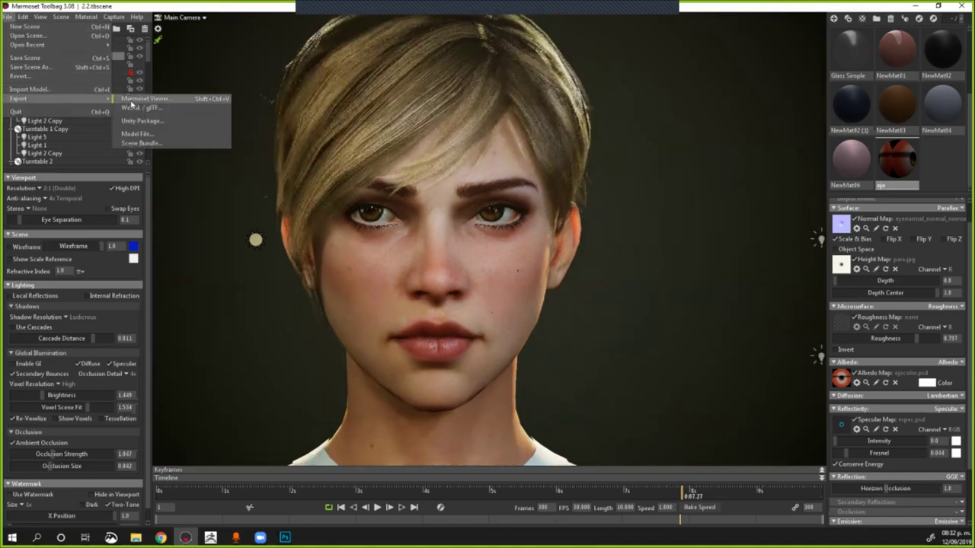
left_click(750, 162)
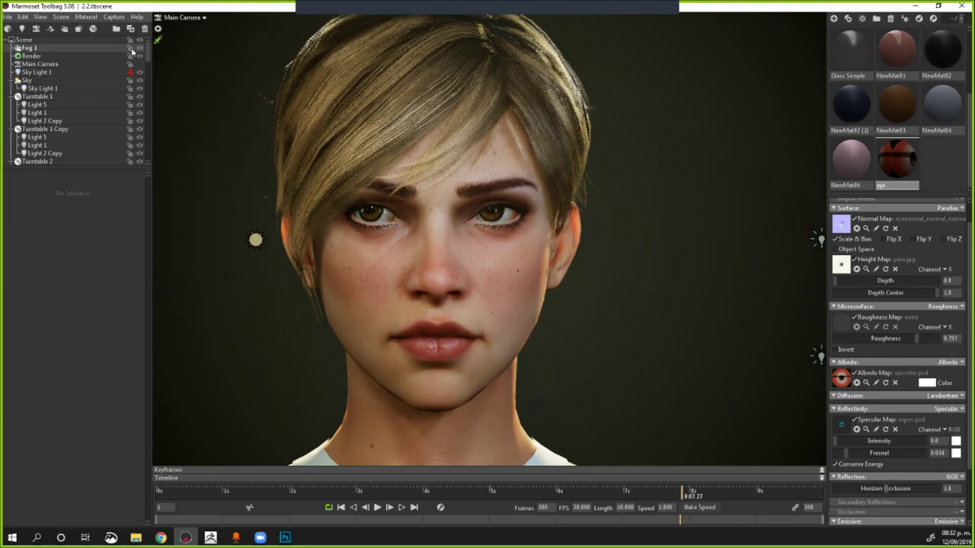
Step: Select the face mesh and switch the skin material's scatter map off and back on to compare the skin
left_click(437, 273)
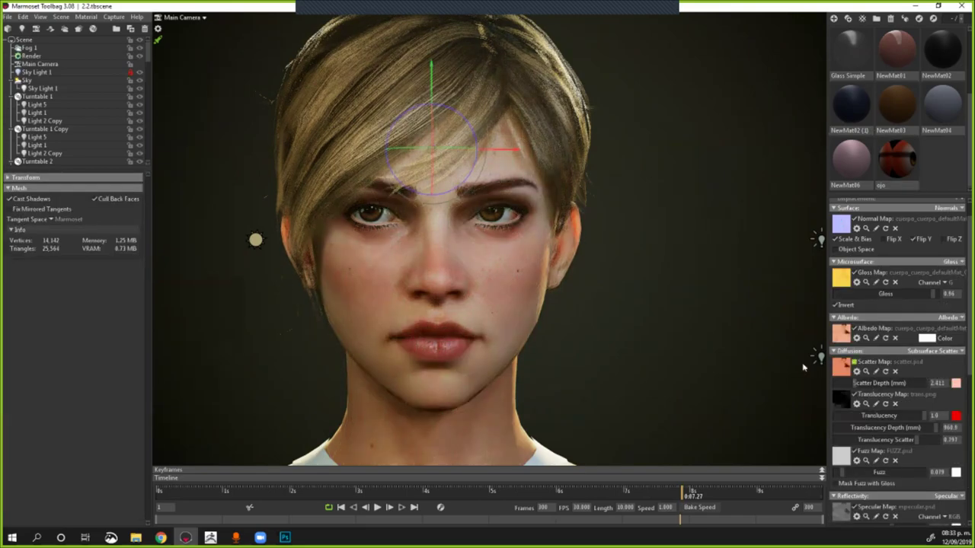
scroll(523, 320, "up", 1)
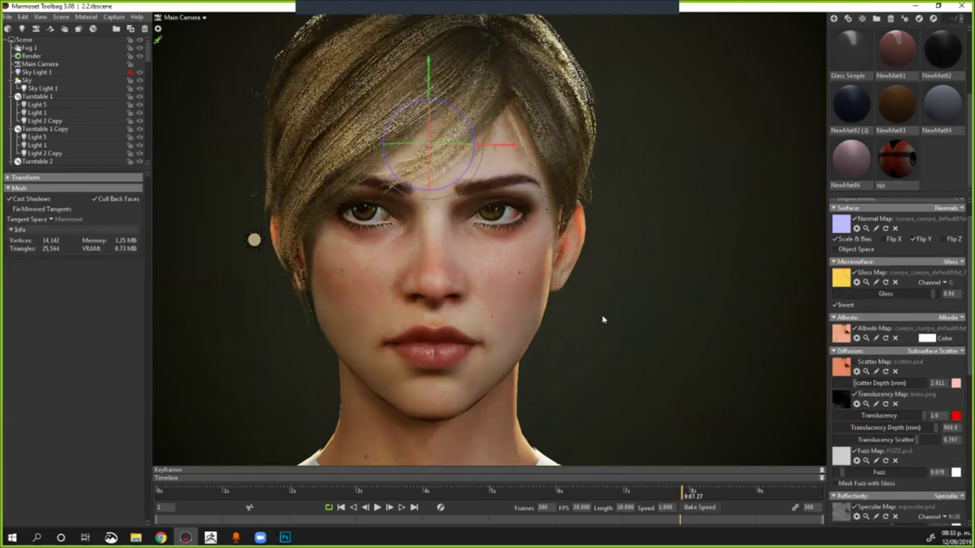
scroll(609, 320, "up", 1)
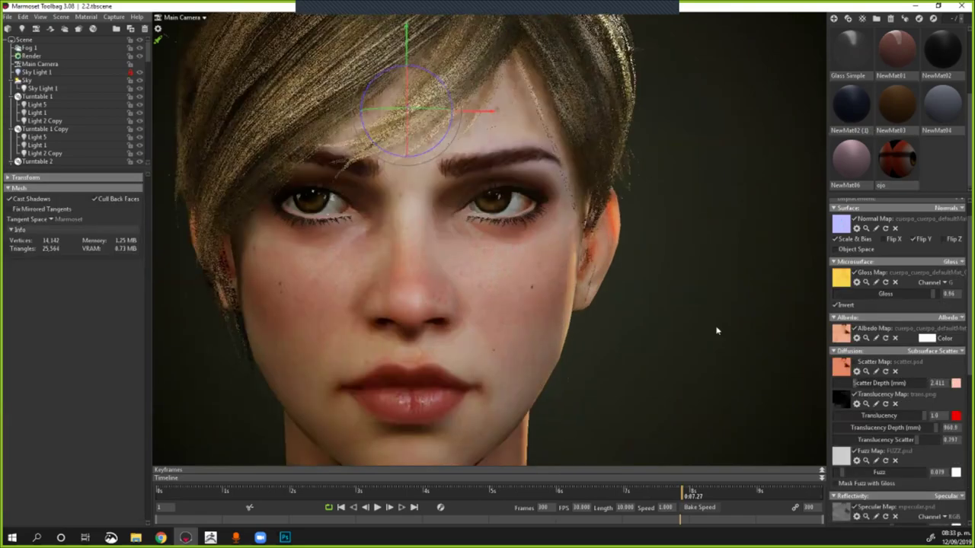
scroll(719, 331, "up", 1)
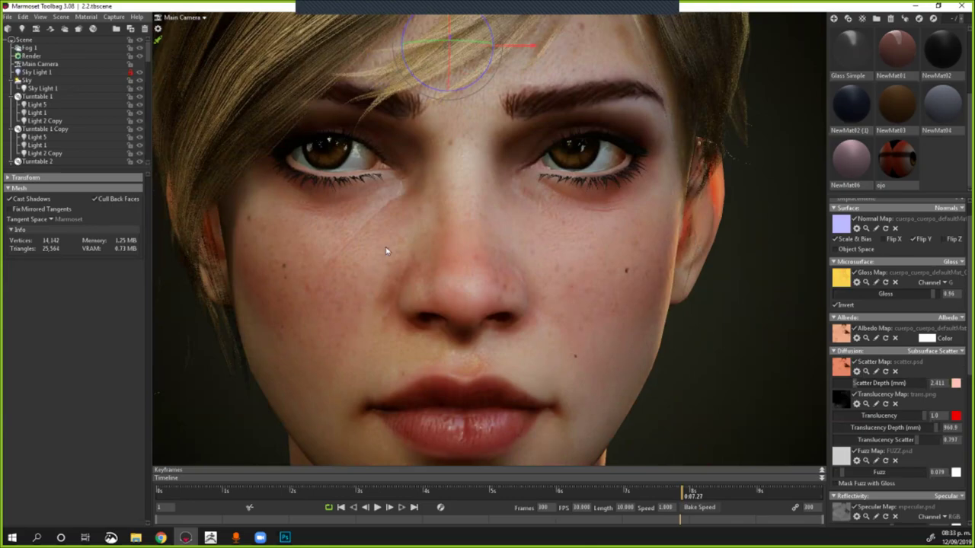
Step: Examine the skin shading and face mesh wireframe around the nostrils and mouth
scroll(472, 332, "up", 3)
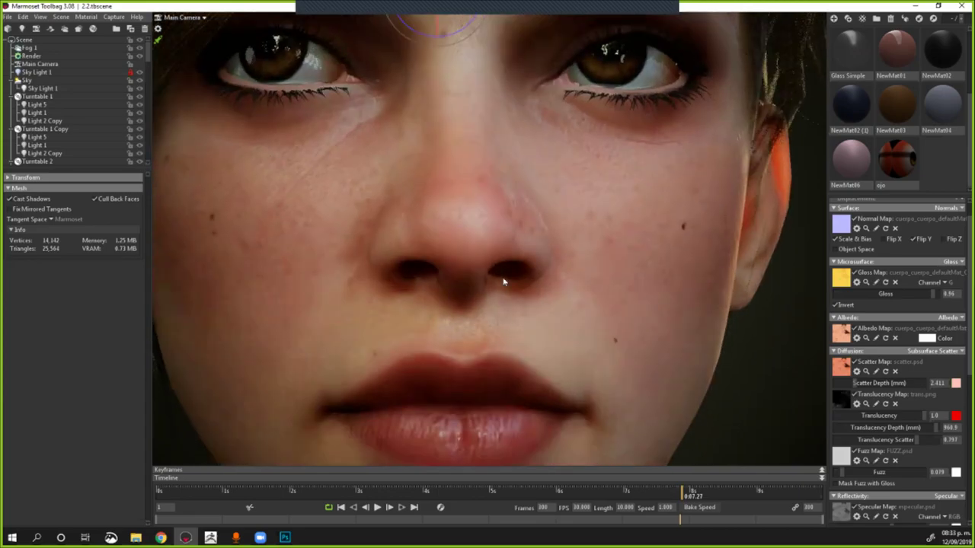
left_click(445, 282)
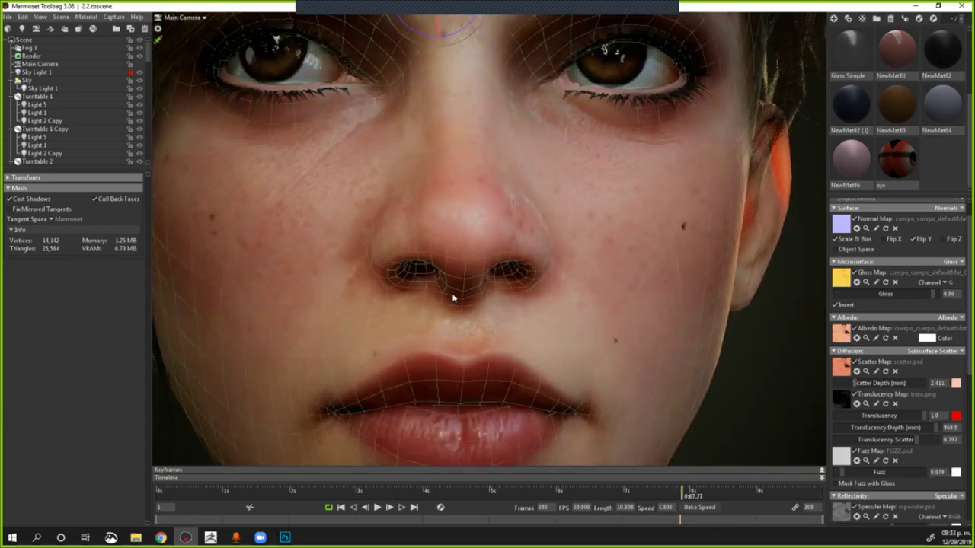
left_click(500, 278)
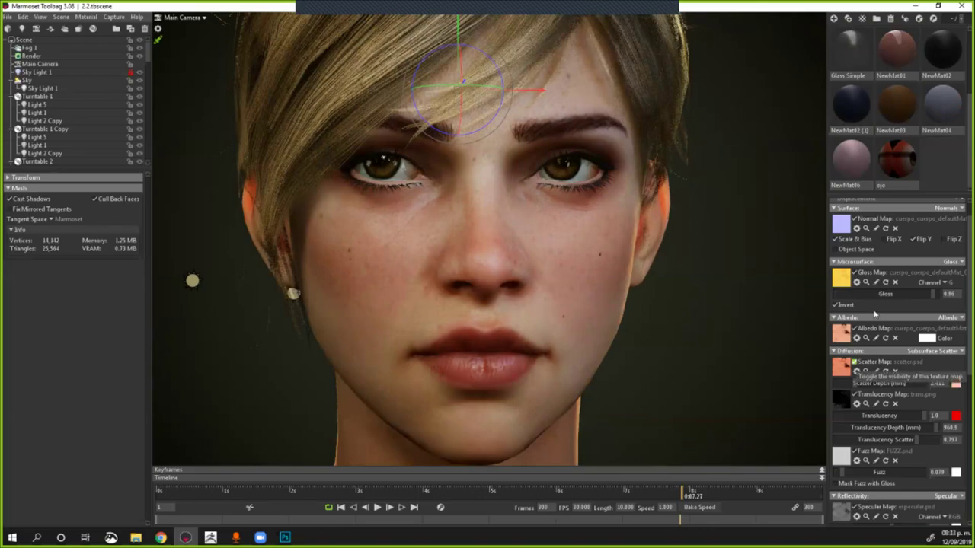
Step: Clear the face mesh selection and examine the character's head, hair and shoulders from the front
scroll(879, 296, "up", 1)
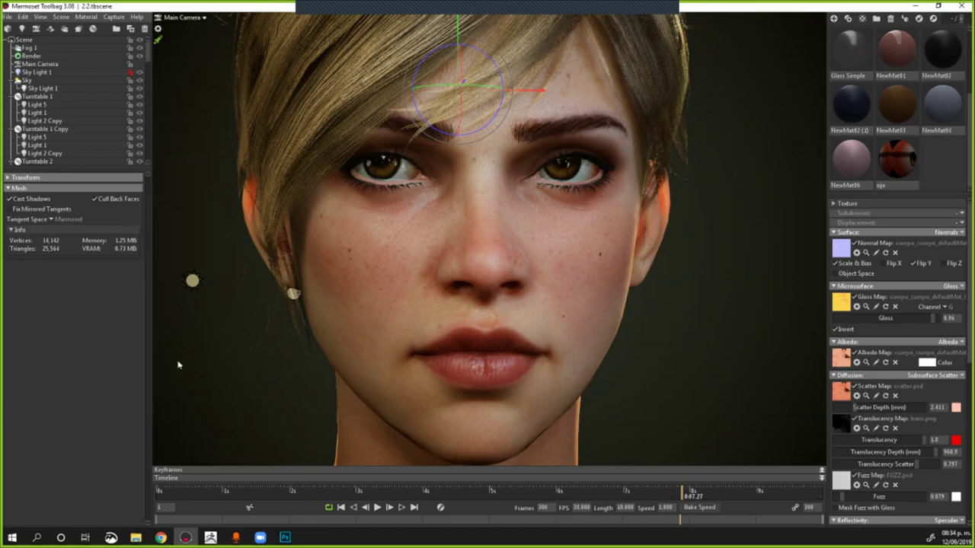
scroll(517, 313, "down", 2)
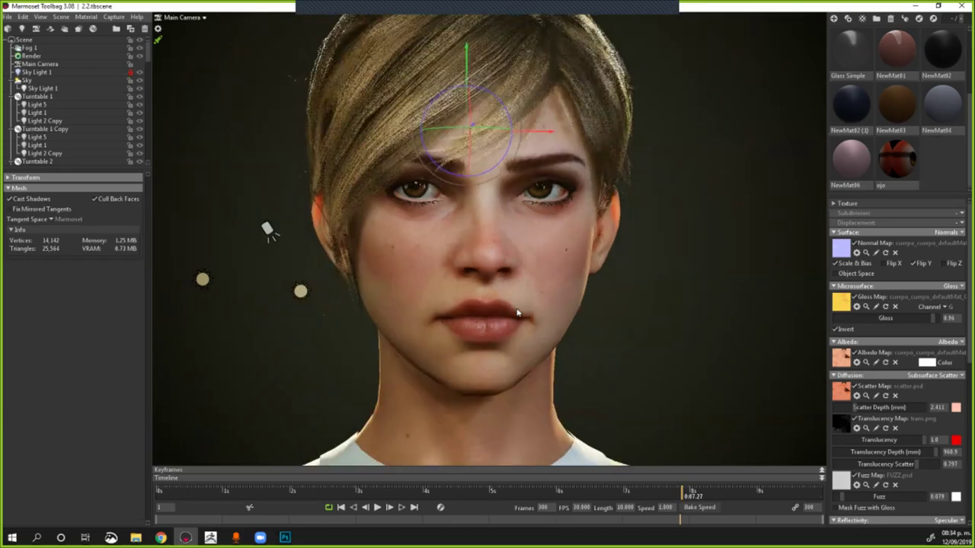
scroll(517, 313, "down", 2)
left_click(517, 313)
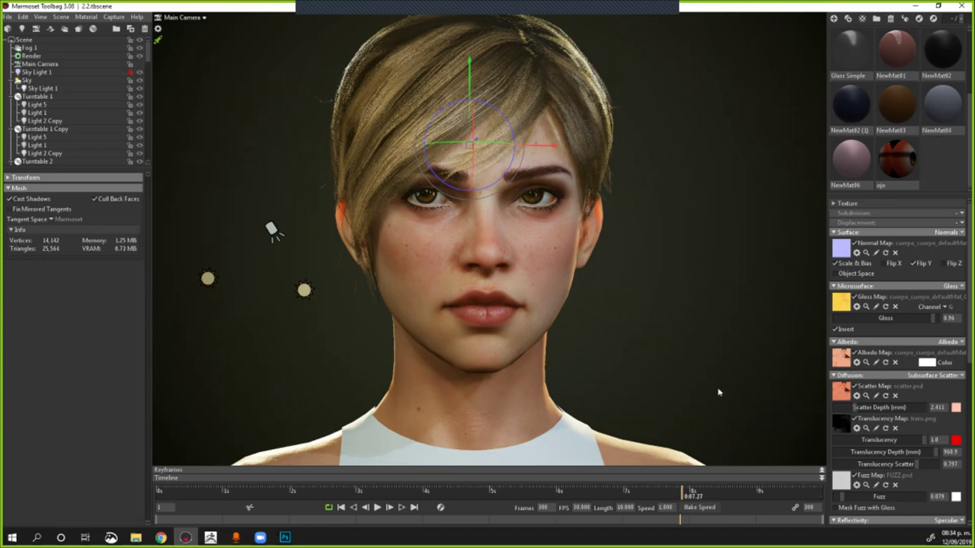
scroll(705, 374, "down", 1)
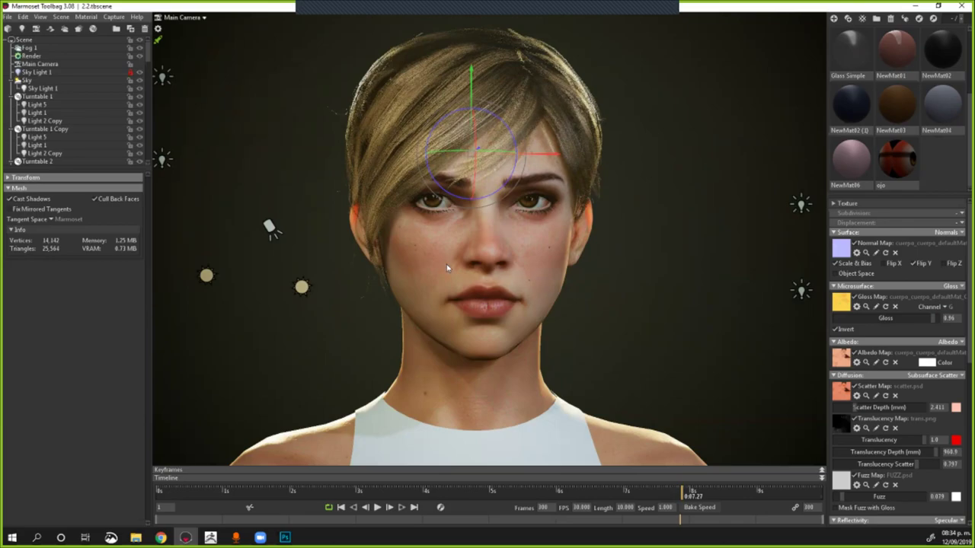
scroll(472, 249, "down", 2)
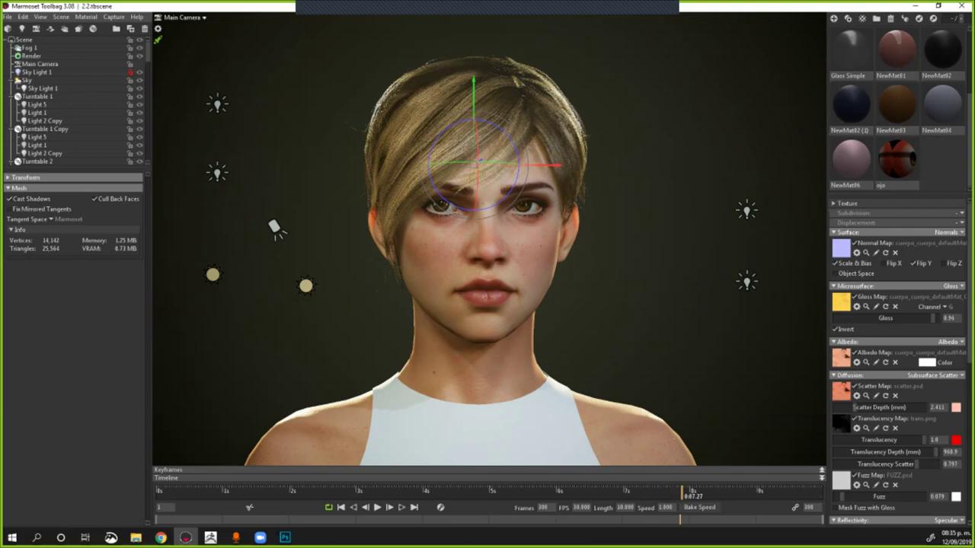
left_click(674, 319)
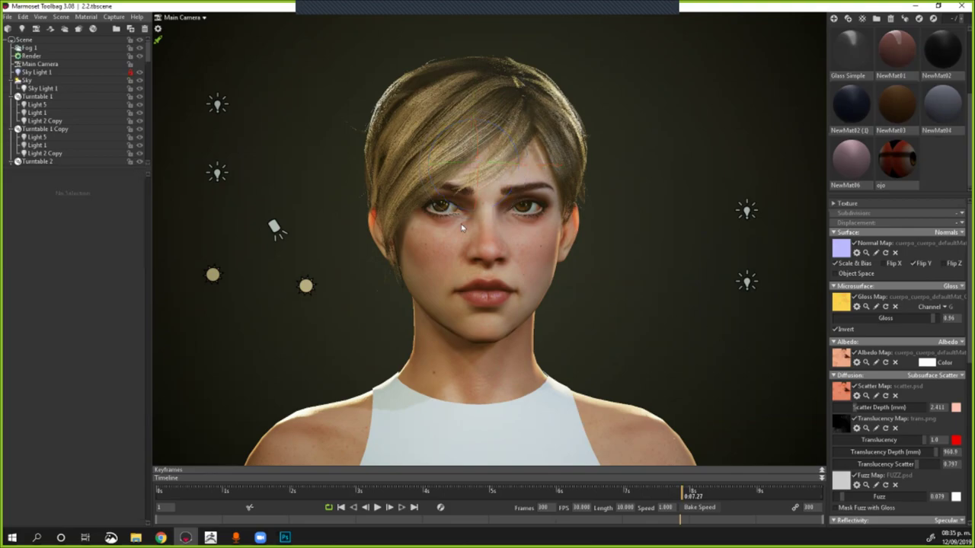
scroll(449, 214, "up", 2)
scroll(432, 180, "up", 1)
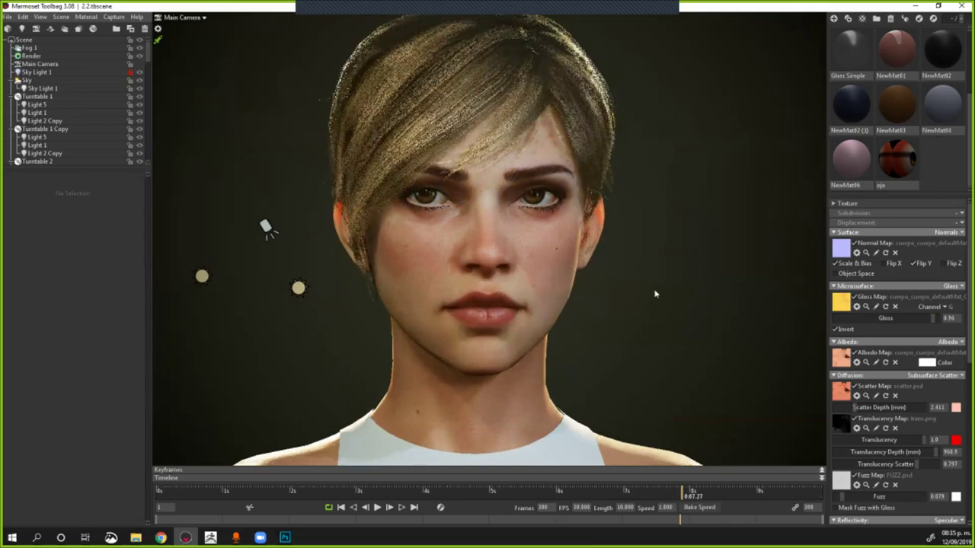
middle_click_drag(462, 152, 456, 182)
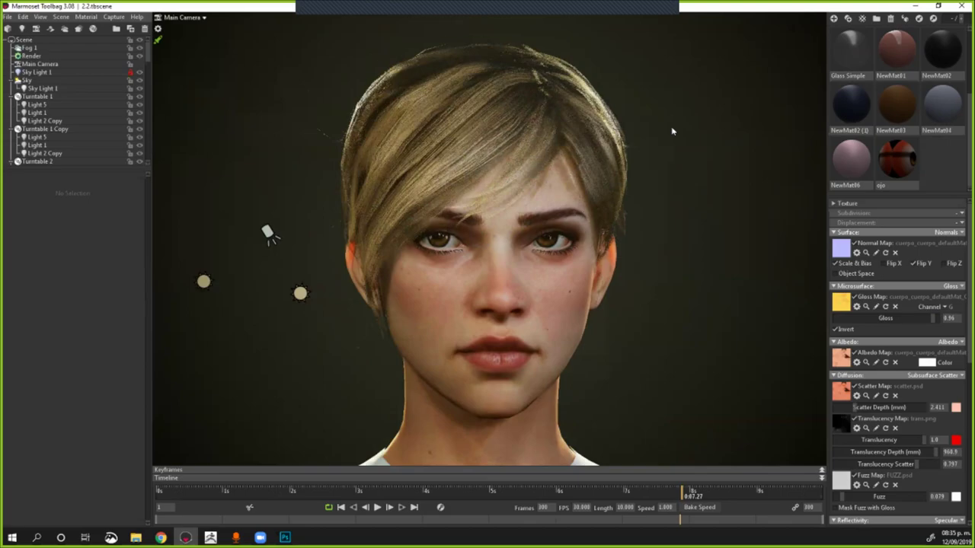
Step: Select the hair mesh to examine its hair-card wireframe, and clear the selection again
left_click(333, 152)
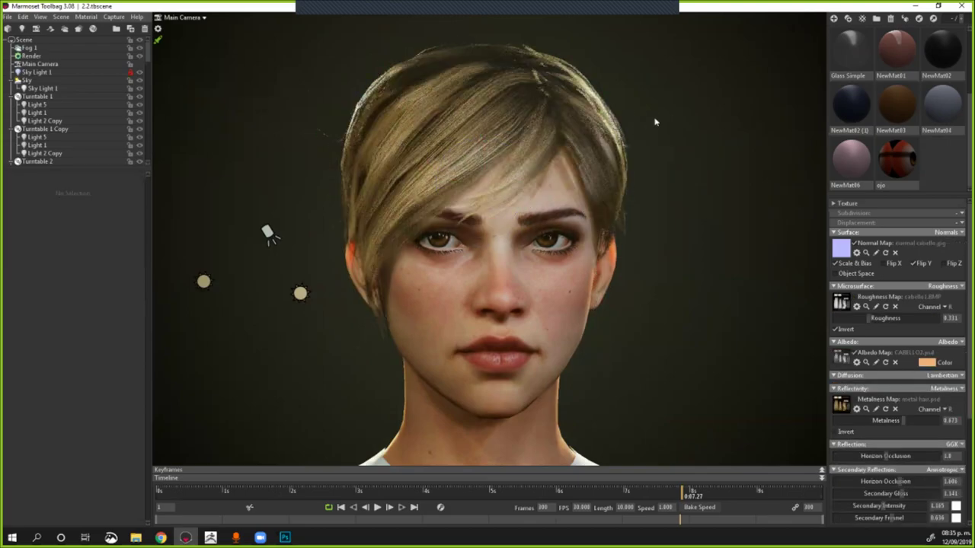
left_click(542, 122)
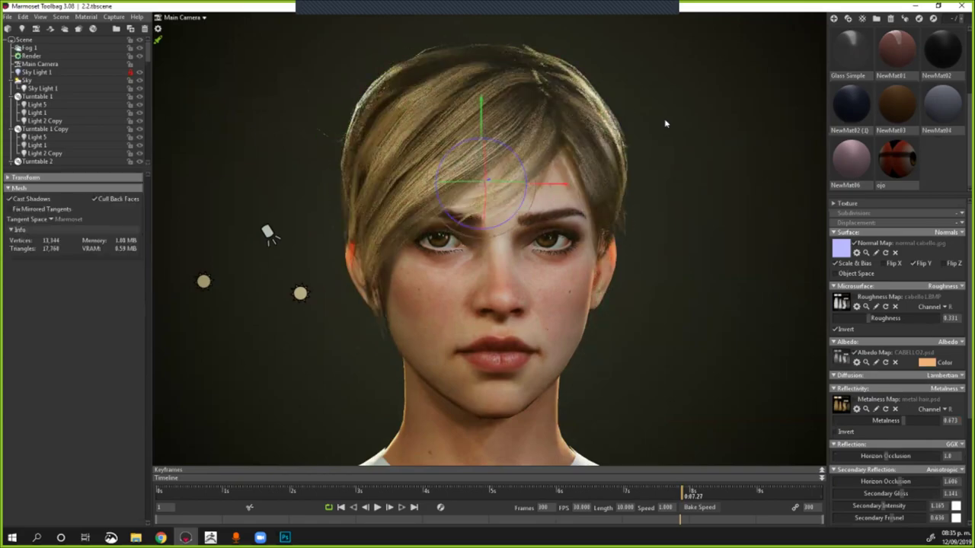
left_click(609, 152)
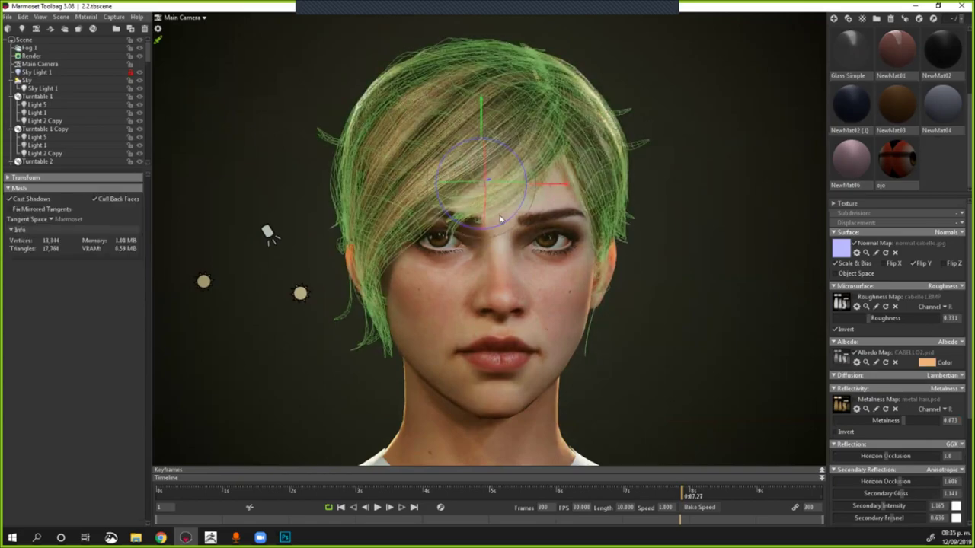
left_click(414, 306)
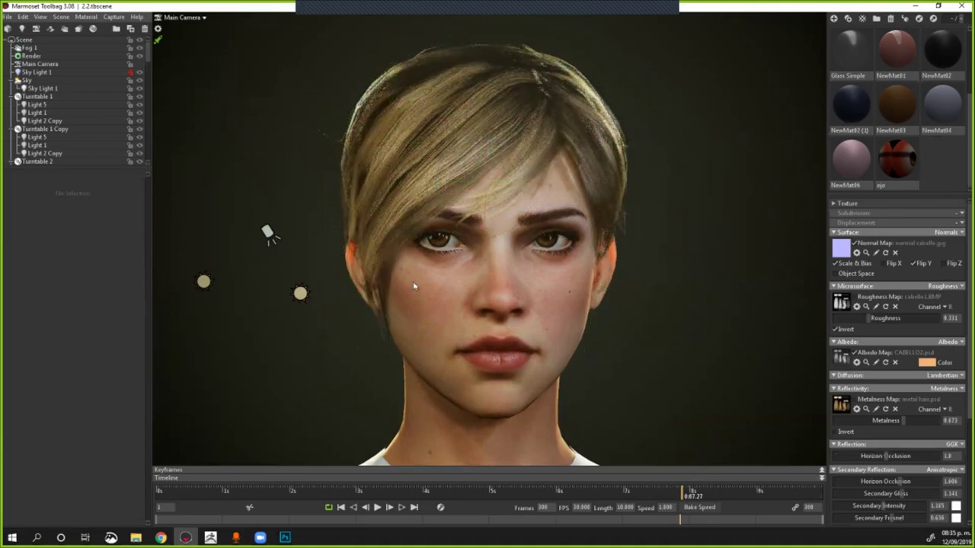
scroll(413, 286, "up", 1)
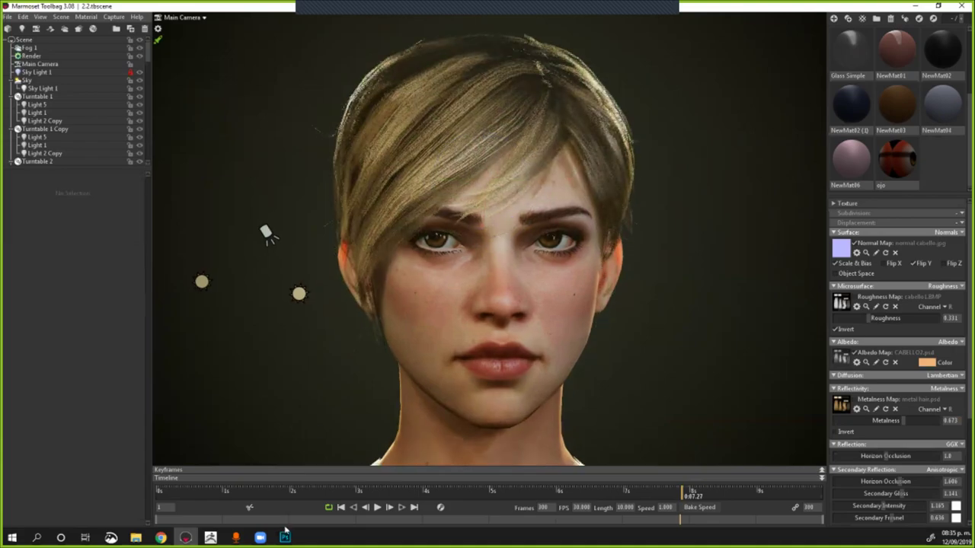
Step: Switch to Photoshop and create a blank 8.5 x 11 inch document at 300 ppi from the Carta preset
left_click(285, 532)
key("alt+Tab")
key("alt+a")
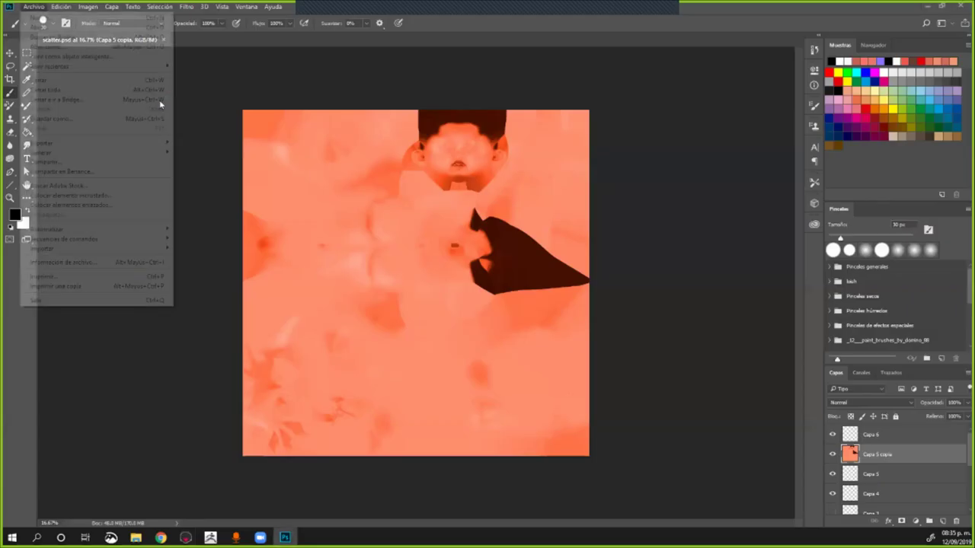
key("Return")
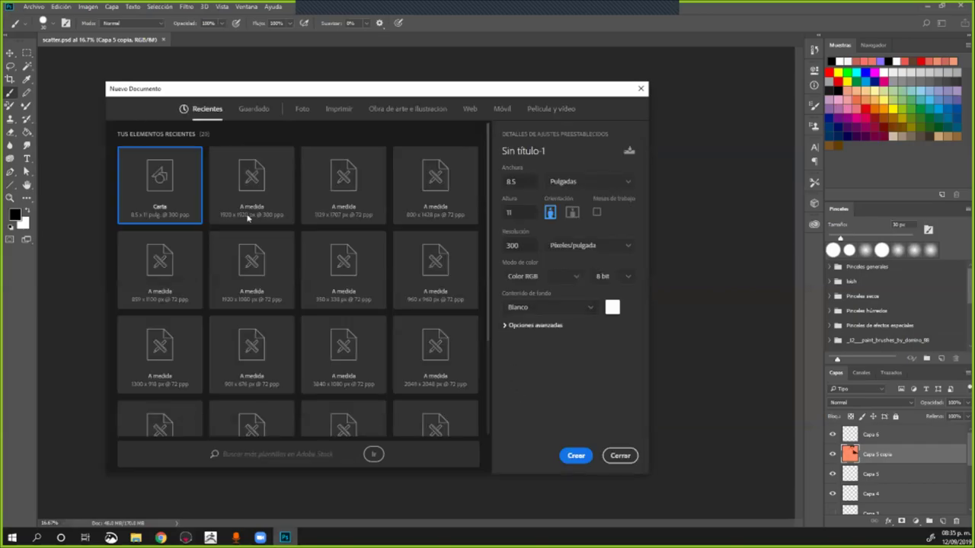
key("Return")
Step: Sketch two crossing black brush strokes near the page's centre and a scalloped line above them, undoing stray strokes
left_click_drag(431, 287, 472, 237)
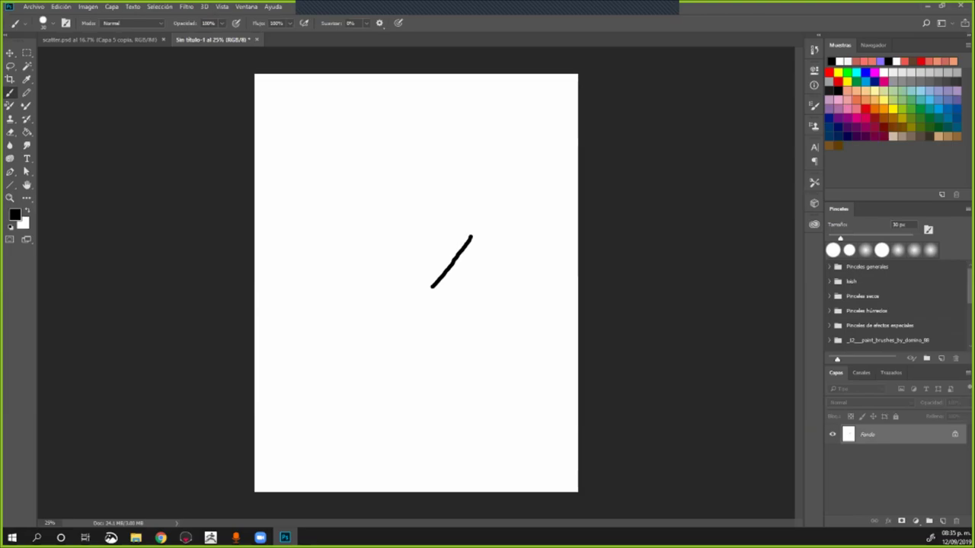
left_click_drag(467, 239, 445, 271)
key("ctrl+z")
left_click_drag(365, 246, 445, 288)
key("ctrl+z")
left_click_drag(390, 258, 457, 291)
left_click_drag(309, 178, 418, 179)
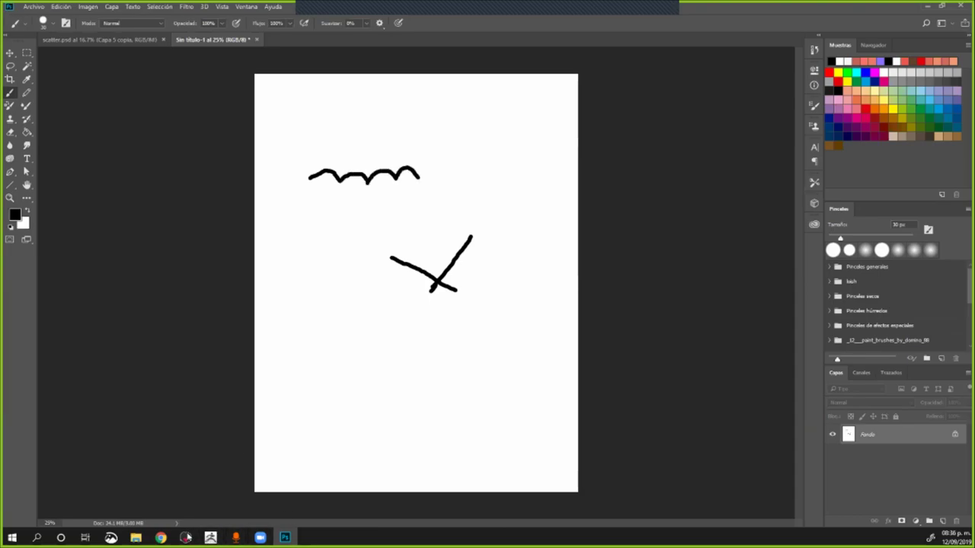
Step: Switch back to Marmoset Toolbag and turn the hair material's alpha map off and on again to compare the hair cards
left_click(185, 537)
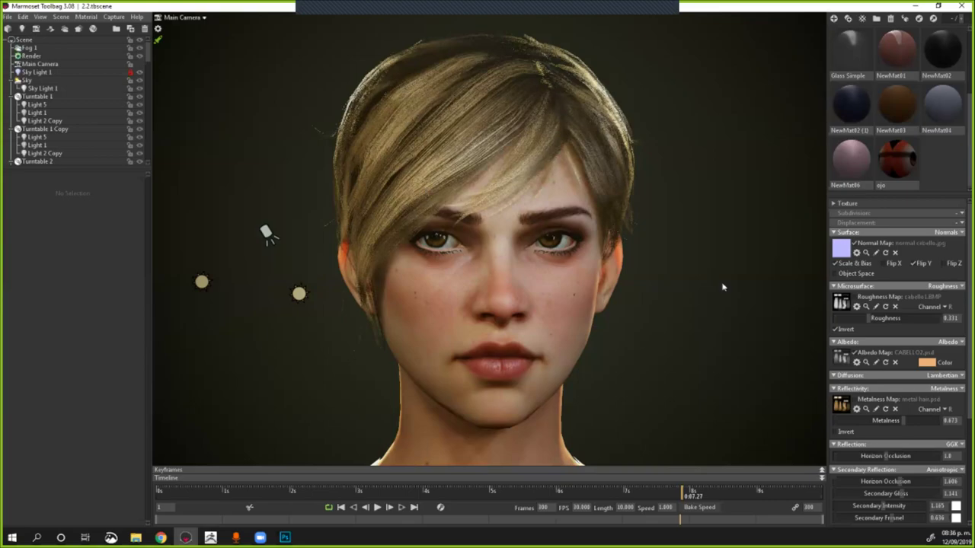
left_click(844, 407)
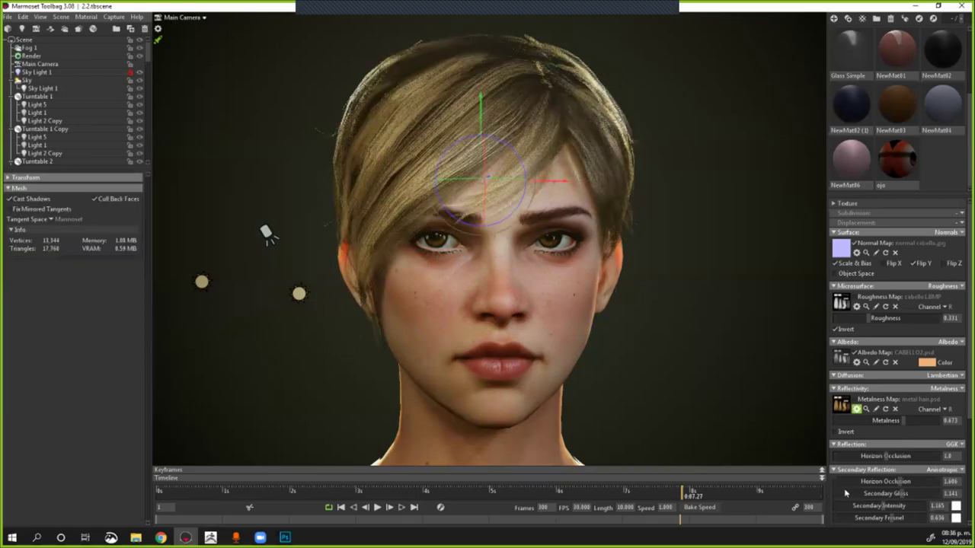
scroll(844, 494, "down", 5)
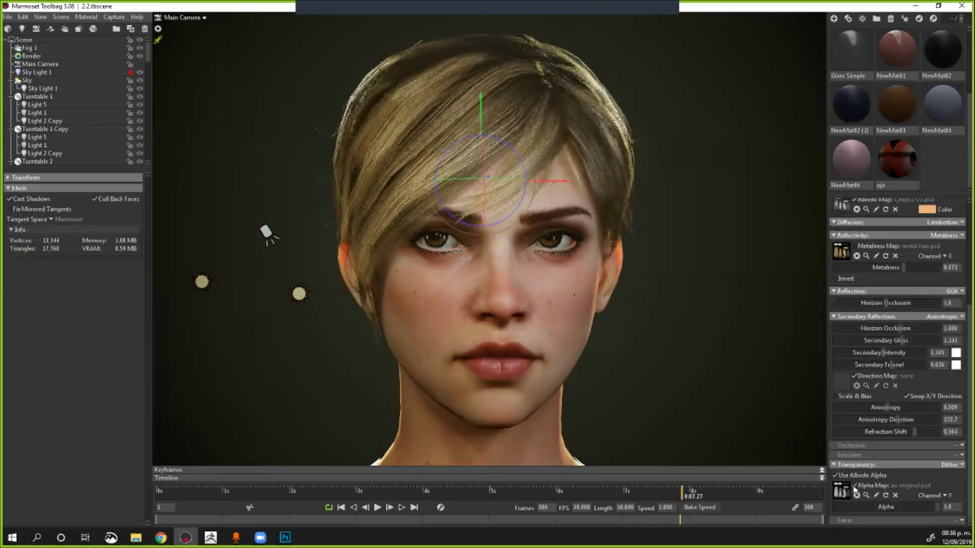
left_click(854, 486)
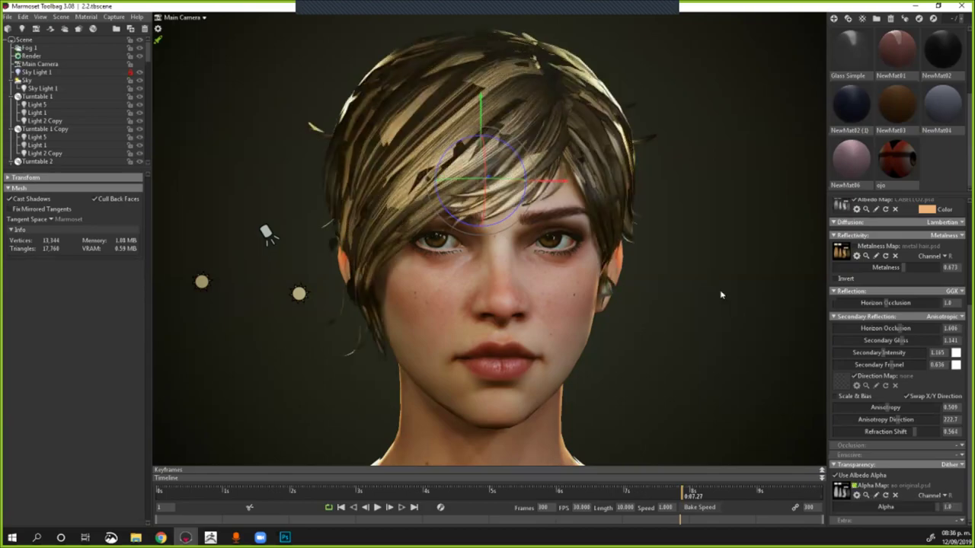
left_click(431, 114)
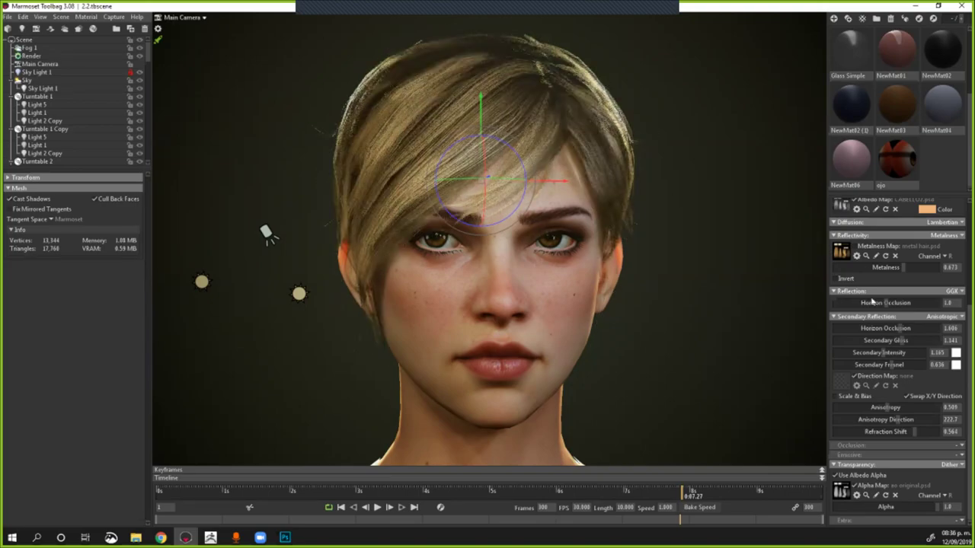
key("Escape")
Step: Set the hair material's metalness to 0.316 and check the hair from the front
scroll(869, 313, "up", 3)
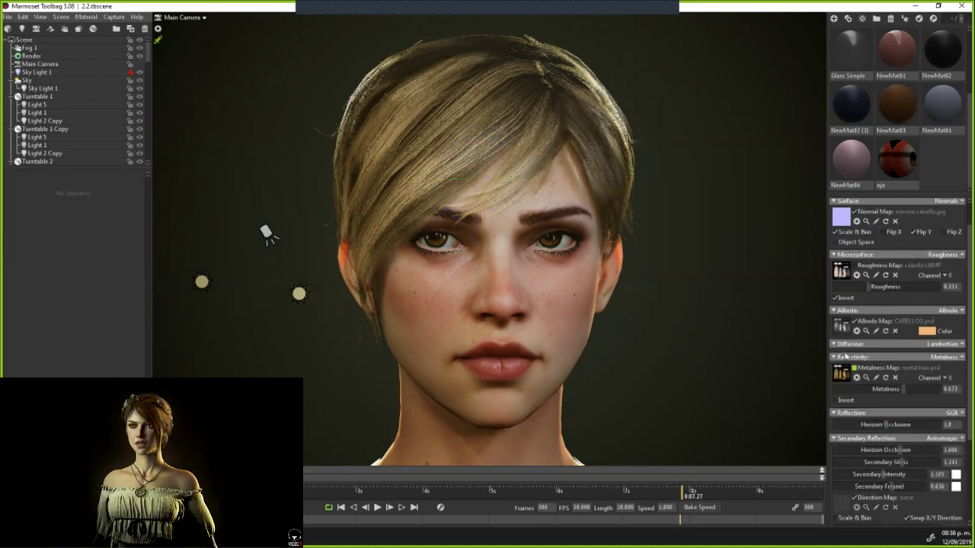
left_click_drag(903, 389, 857, 381)
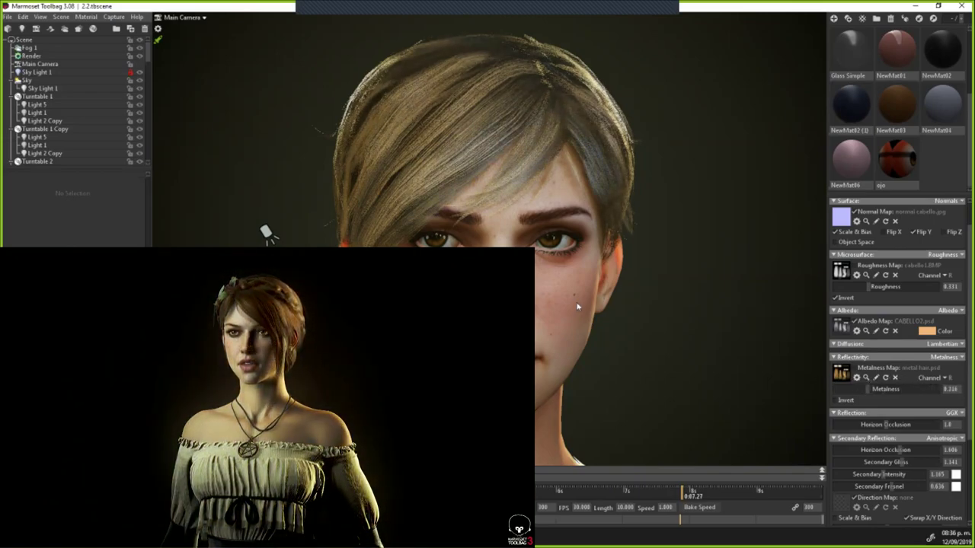
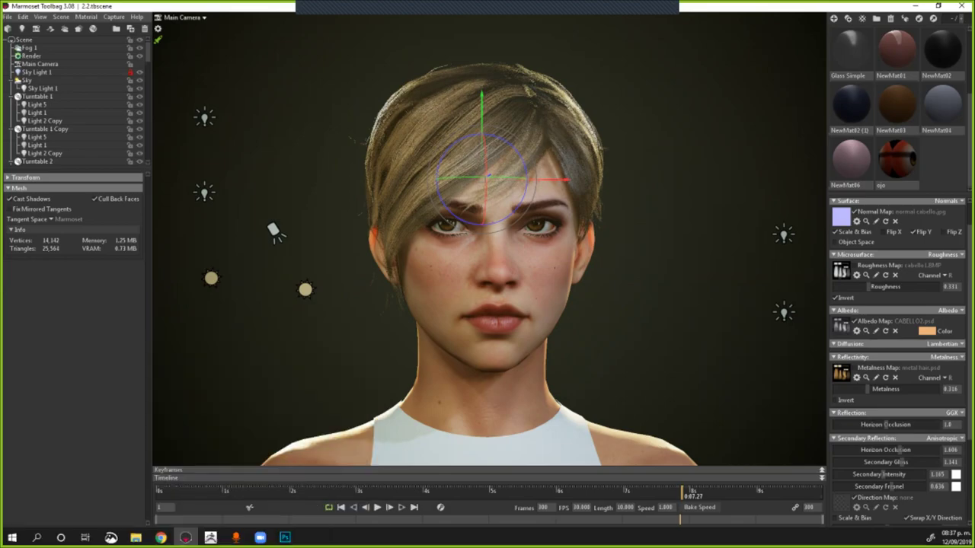
scroll(587, 348, "up", 1)
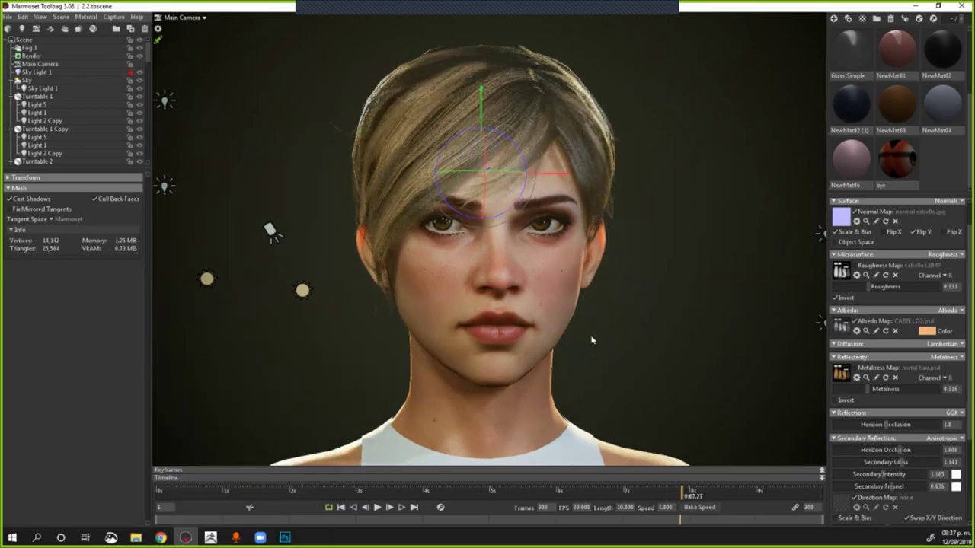
scroll(594, 345, "up", 1)
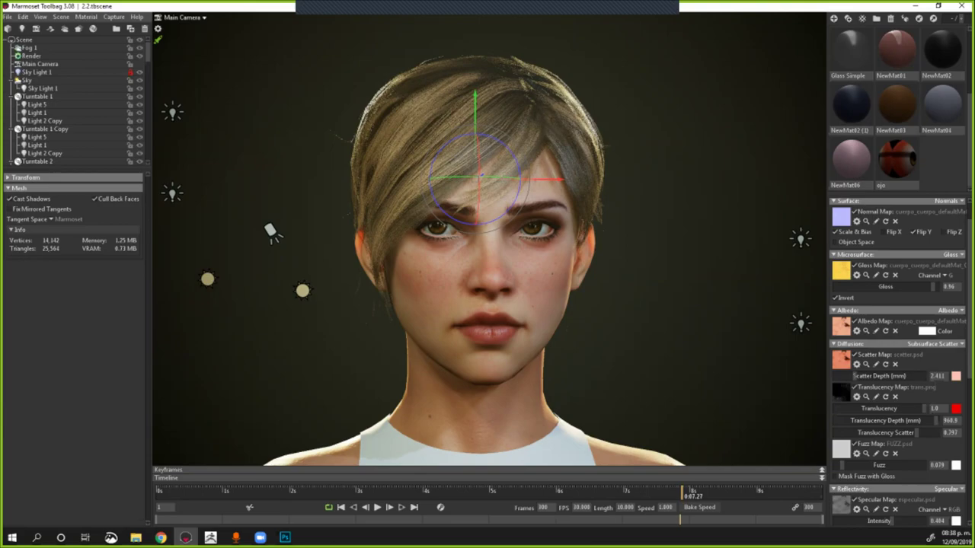
Step: Select the hair mesh and locate its entry, cabello1:Group5841, in the scene's object list
double_click(399, 209)
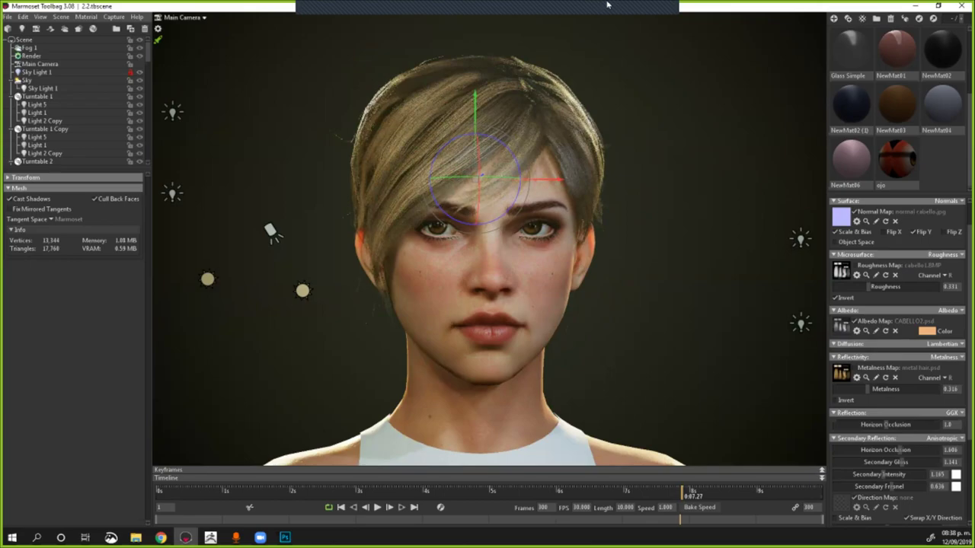
left_click(619, 331)
left_click(390, 192)
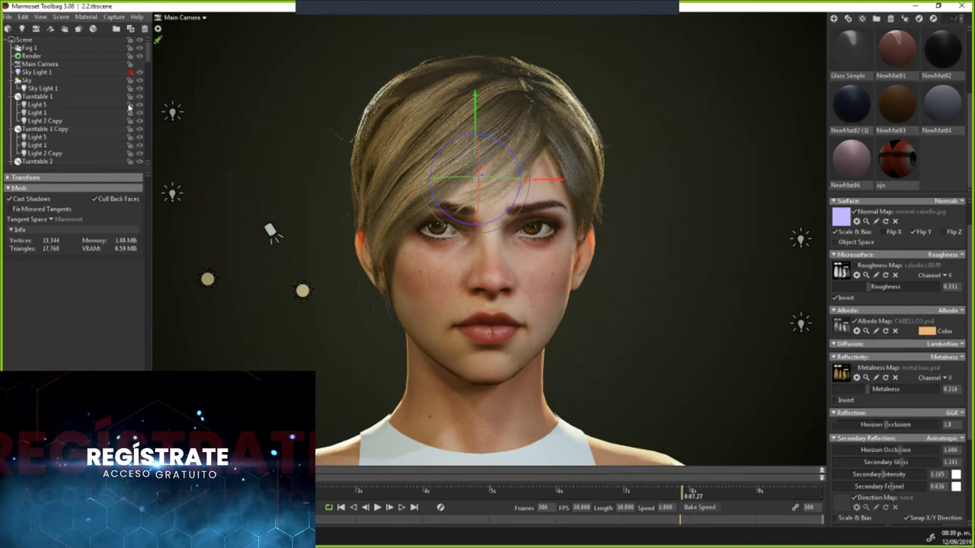
scroll(114, 105, "down", 4)
scroll(115, 106, "down", 5)
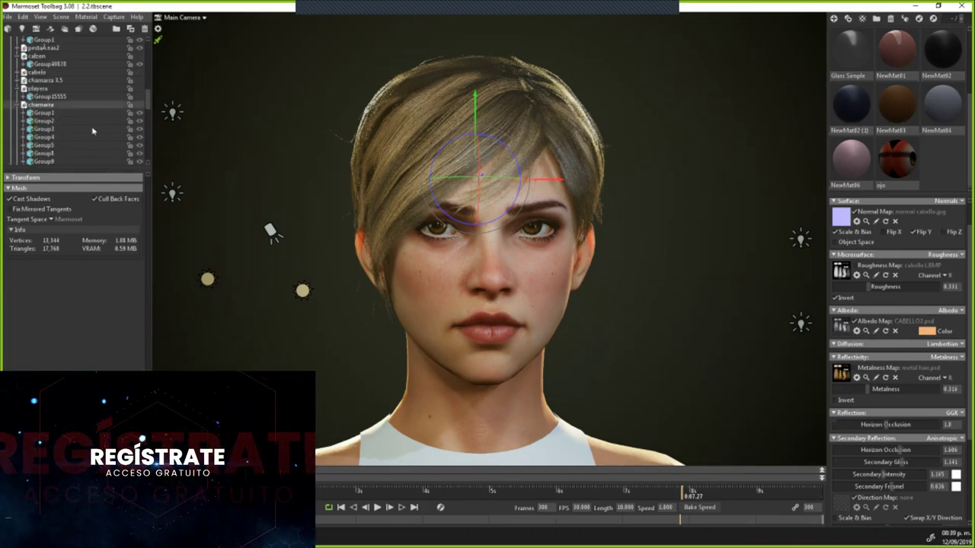
left_click(376, 148)
scroll(68, 140, "down", 6)
scroll(67, 140, "up", 1)
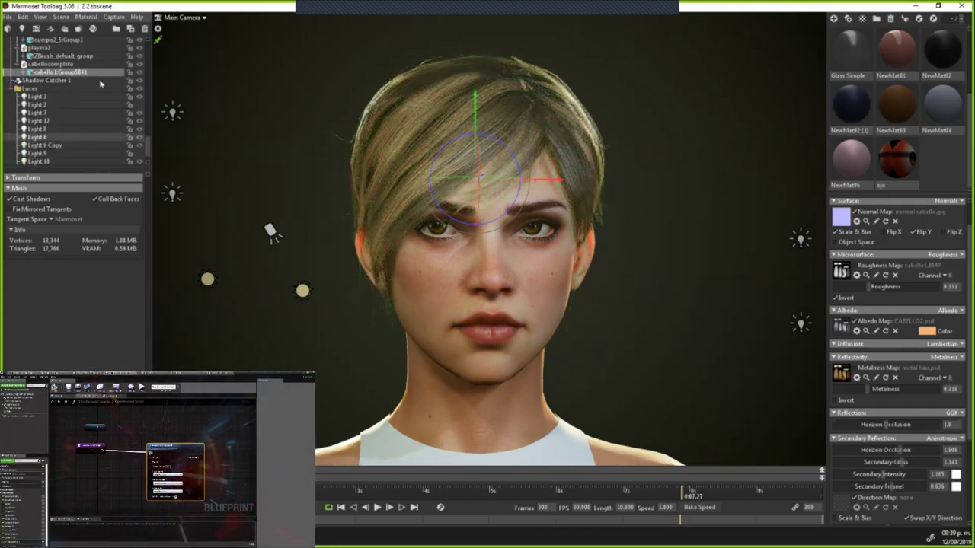
Step: Find the solid sculpted hairstyle with the bun among the scene objects and make it visible
scroll(102, 99, "up", 4)
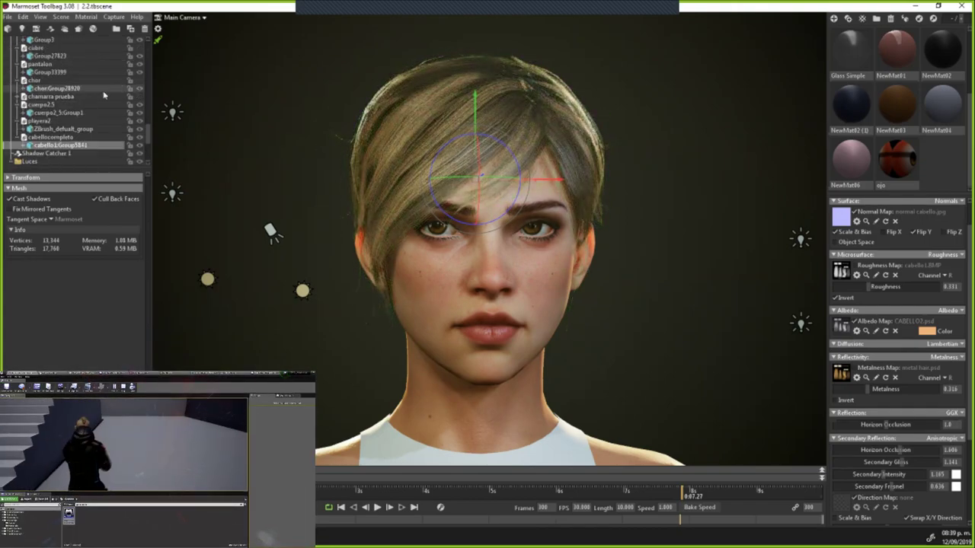
scroll(99, 107, "up", 6)
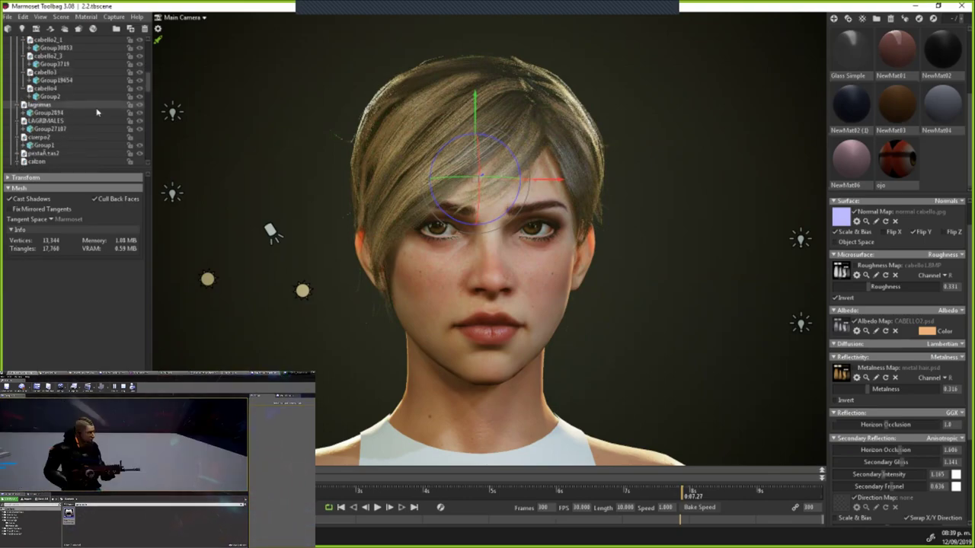
scroll(98, 122, "down", 1)
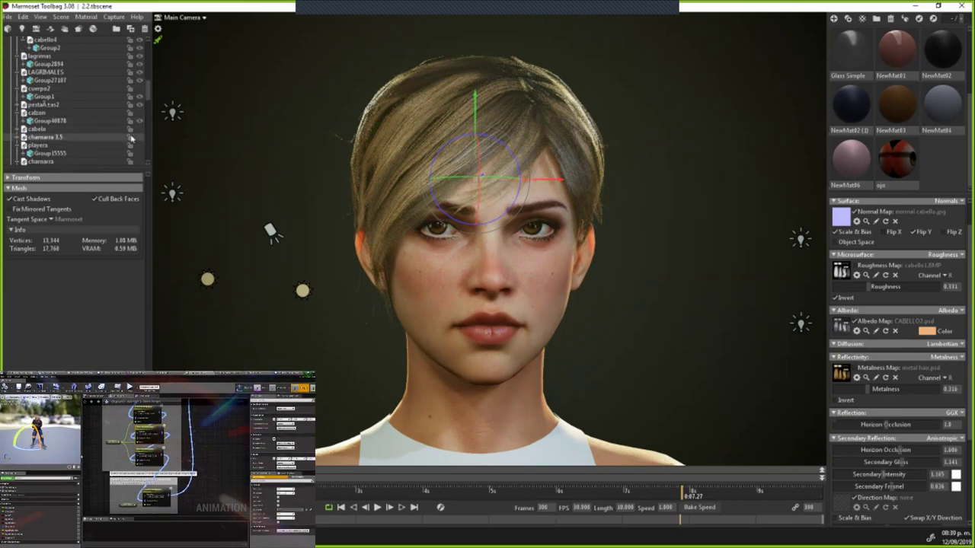
scroll(112, 141, "down", 5)
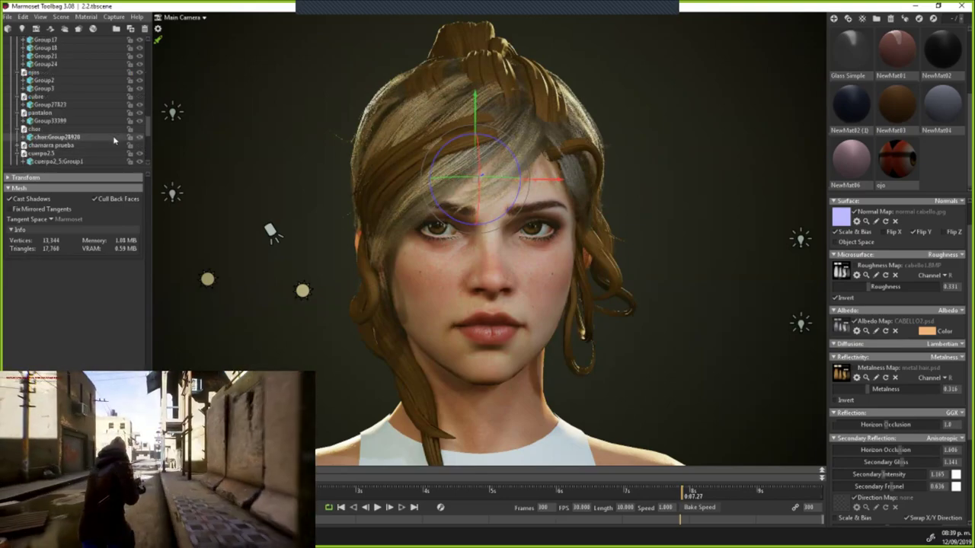
Step: Hide the cabellocompleto hair cards in the scene so only the solid sculpted hairstyle covers the head
scroll(116, 139, "up", 1)
left_click(378, 135)
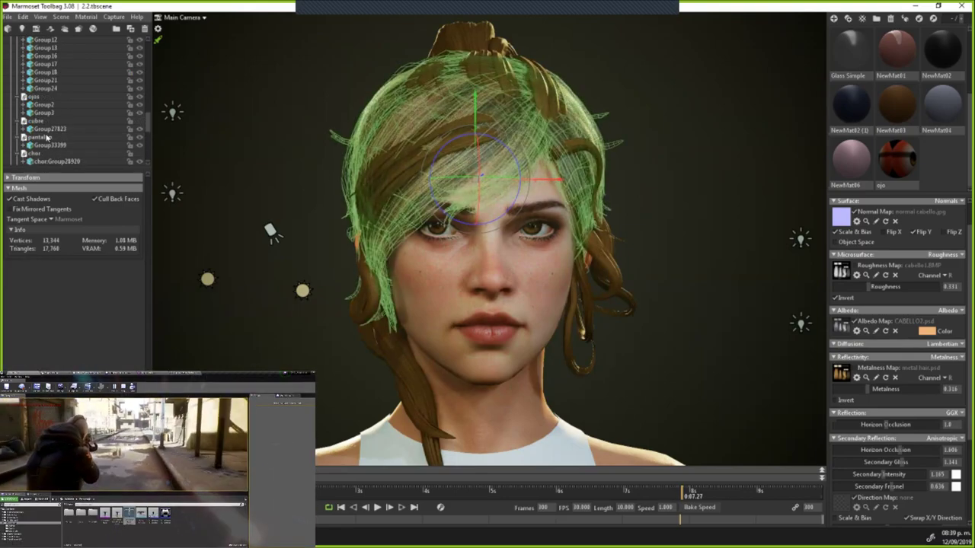
scroll(46, 135, "up", 7)
scroll(47, 137, "down", 8)
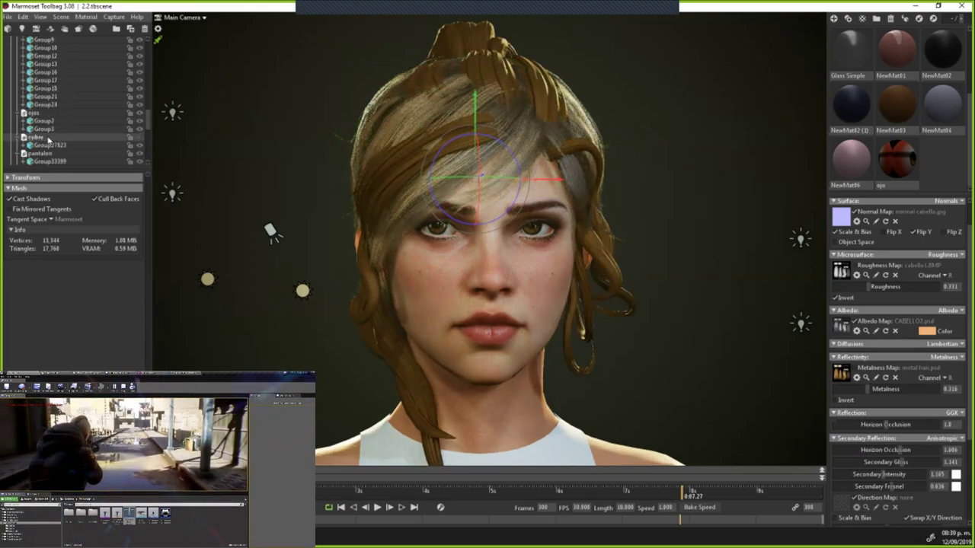
left_click(139, 80)
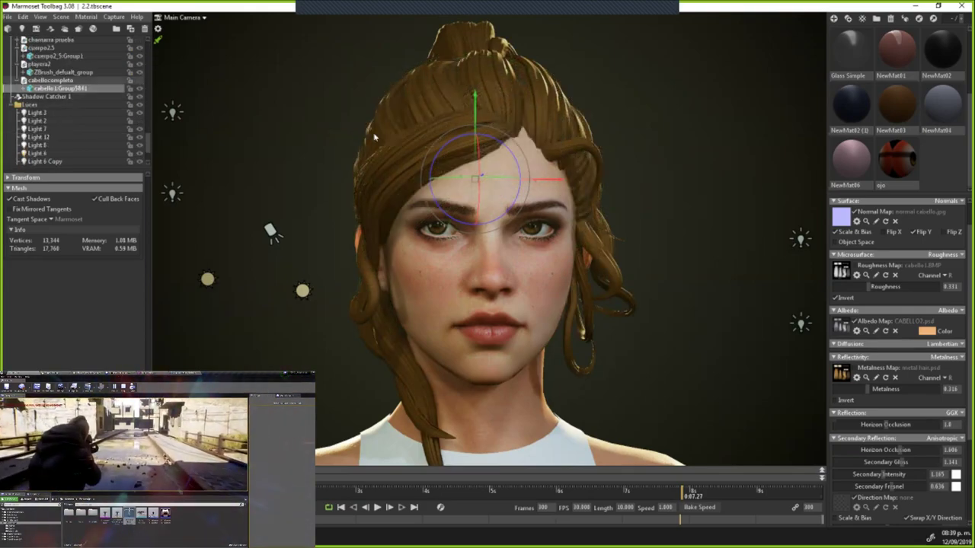
Step: Examine the sculpted ponytail hairstyle and its mesh pieces from the front, side and three-quarter views
left_click(620, 190)
scroll(600, 218, "down", 3)
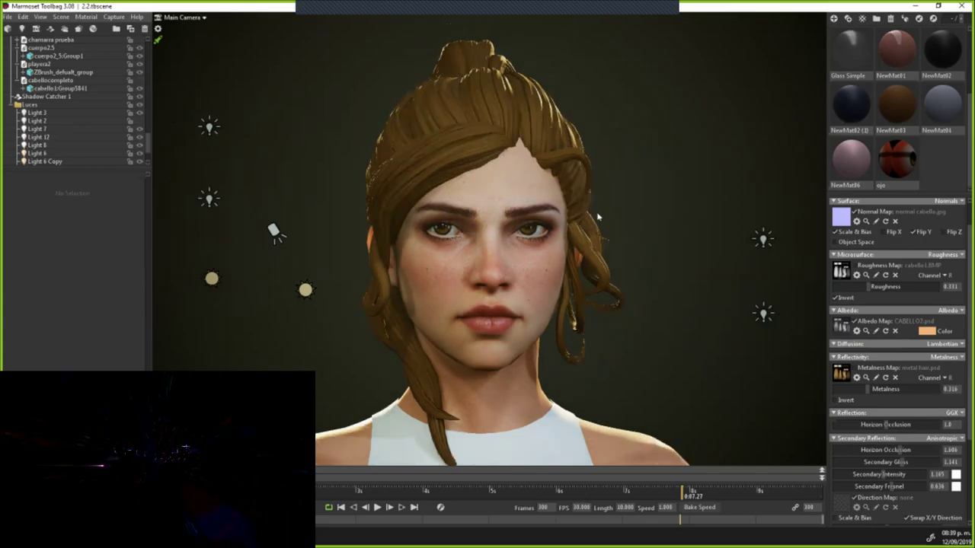
left_click_drag(594, 228, 545, 155)
left_click_drag(586, 205, 475, 310)
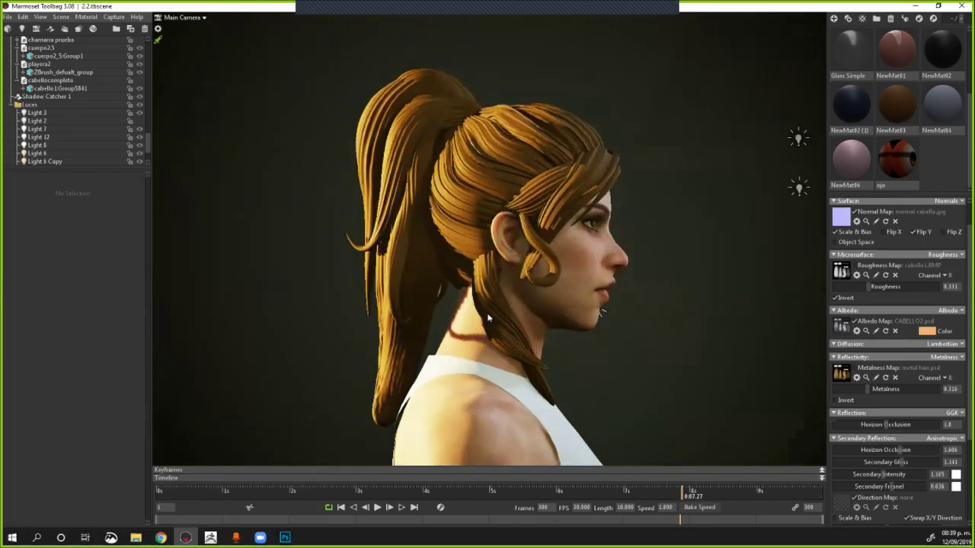
left_click_drag(539, 213, 545, 145)
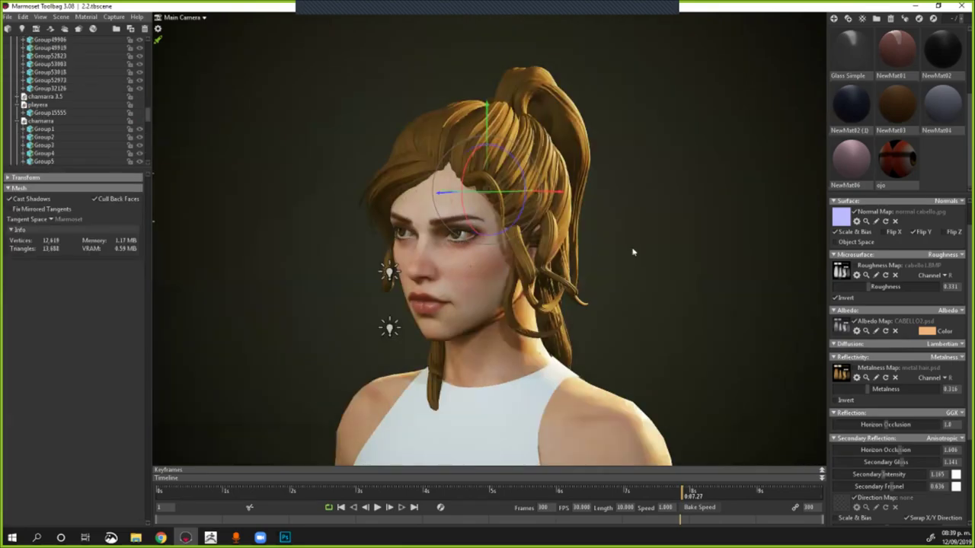
key("ctrl+z")
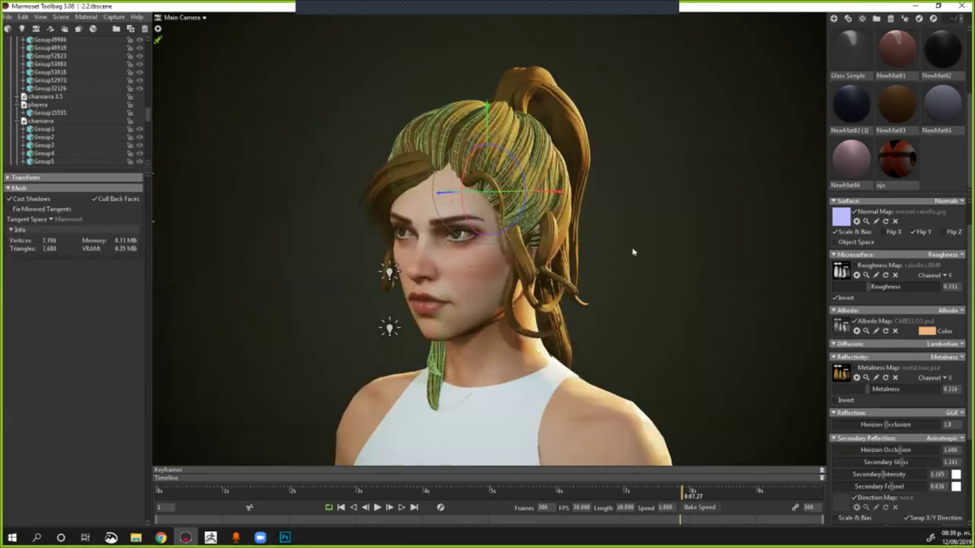
left_click_drag(576, 287, 531, 286)
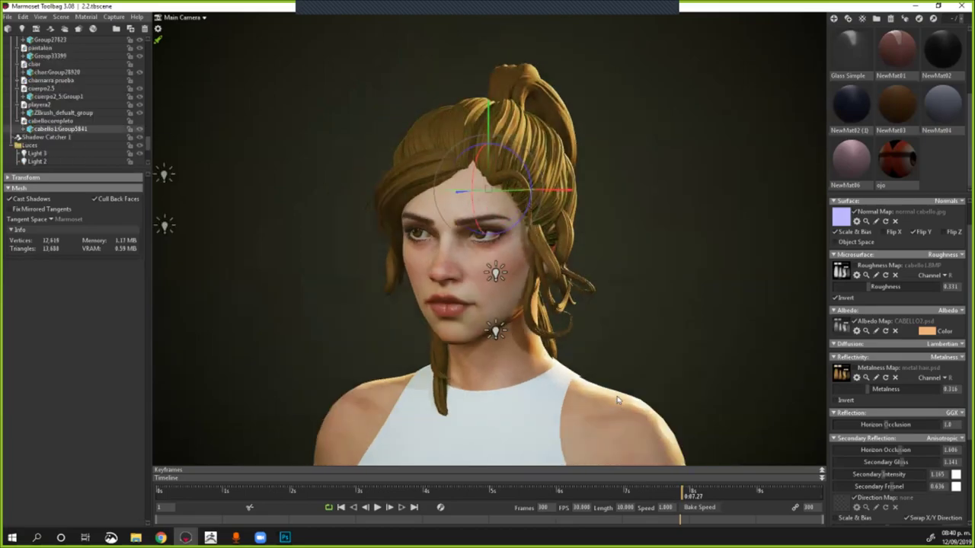
Step: Select the body mesh cuerpo2_5:Group1 and examine the wireframe topology of the face and neck
left_click(621, 290)
left_click(457, 256)
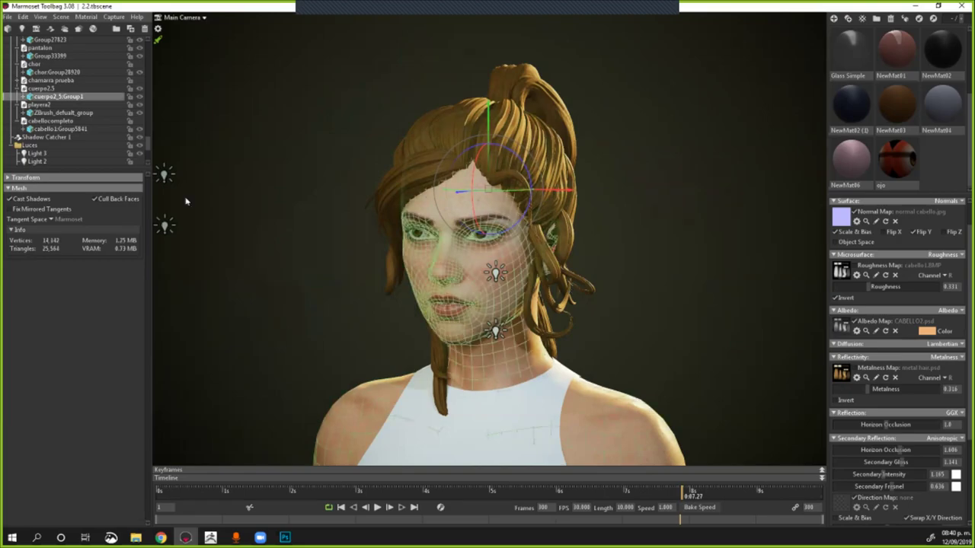
scroll(281, 171, "up", 1)
scroll(309, 135, "up", 1)
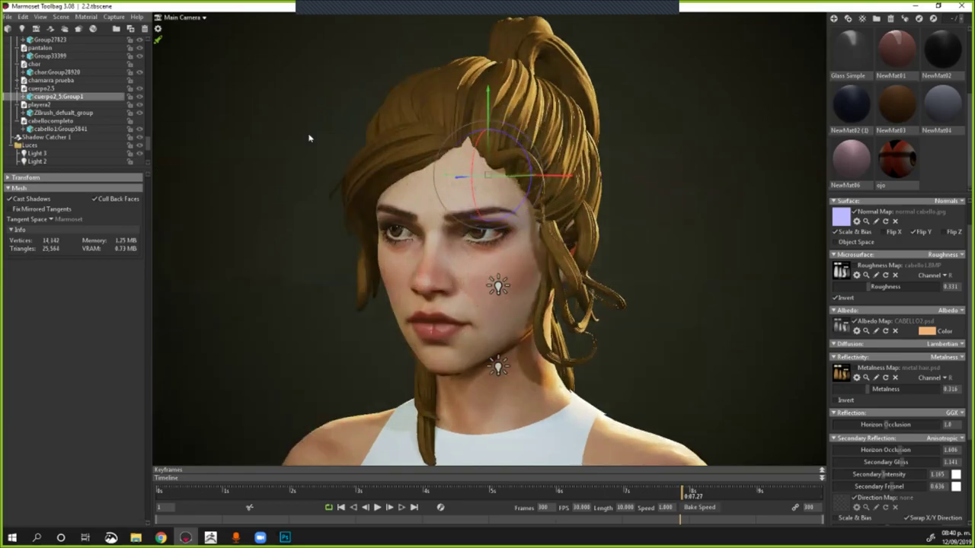
left_click(508, 203)
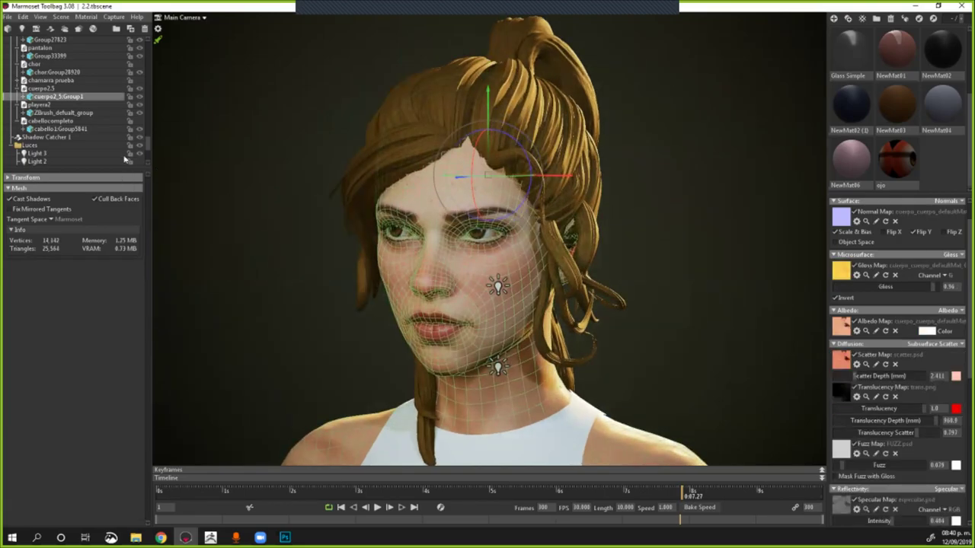
key("ctrl+z")
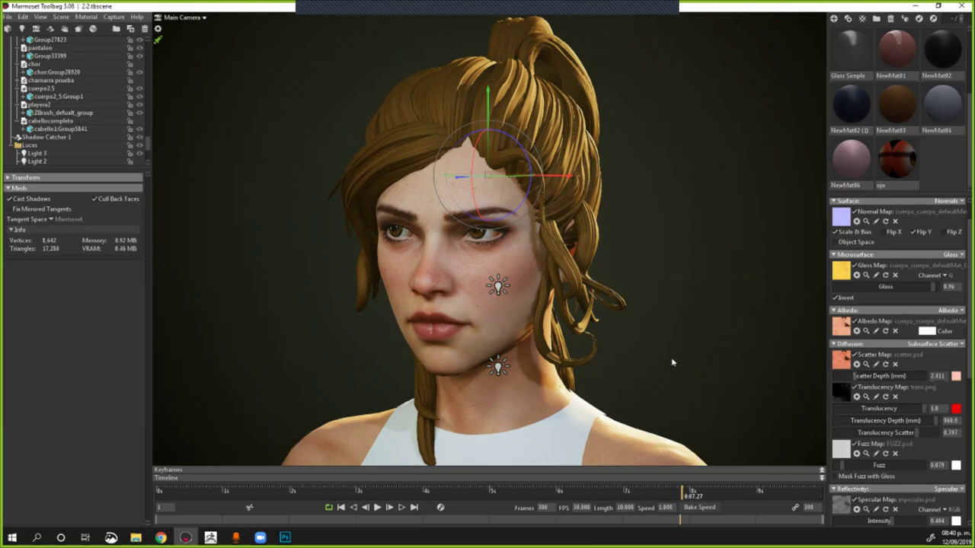
Step: Clear the selection and view the character's head and shoulders with the sculpted hairstyle from the front
left_click(628, 376)
scroll(641, 374, "down", 2)
left_click_drag(655, 374, 661, 338, "alt")
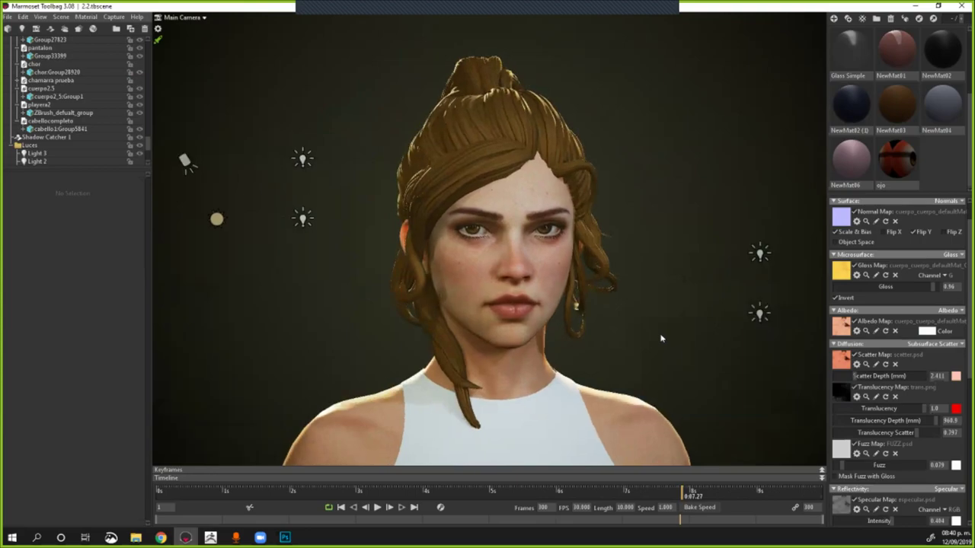
right_click_drag(661, 338, 661, 338, "shift")
middle_click_drag(661, 338, 661, 338, "alt")
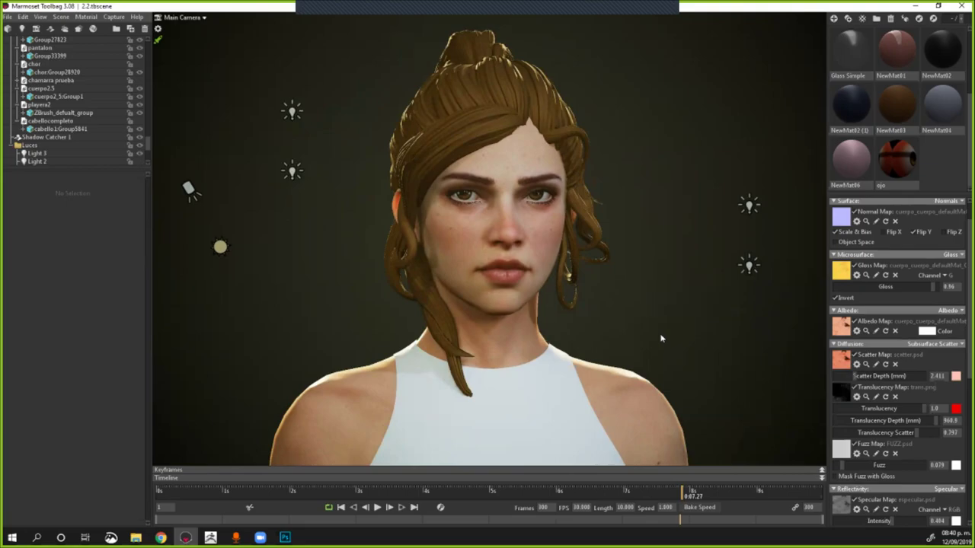
Step: Make the cabellocompleto hair cards visible again and hide the sculpted cabelo hairstyle
left_click(449, 148)
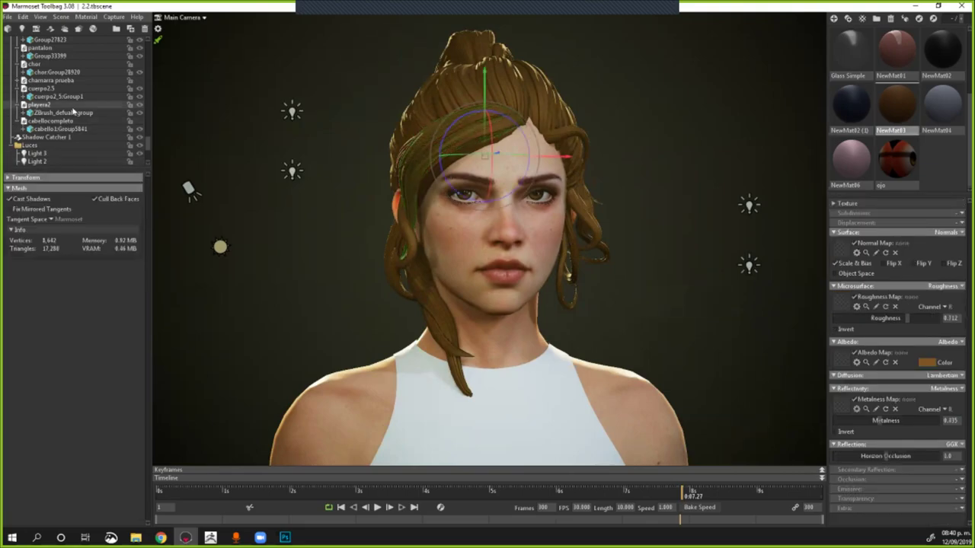
scroll(75, 110, "up", 2)
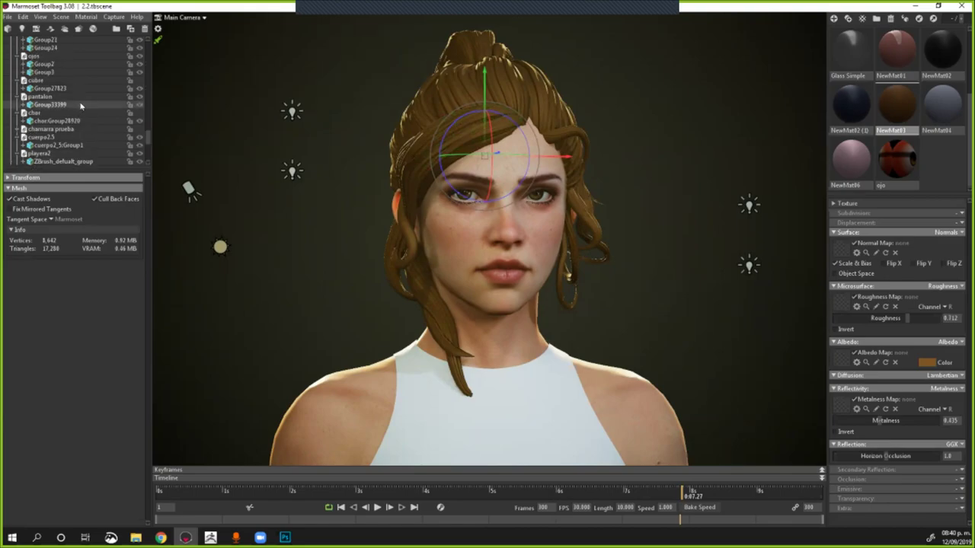
scroll(80, 105, "up", 5)
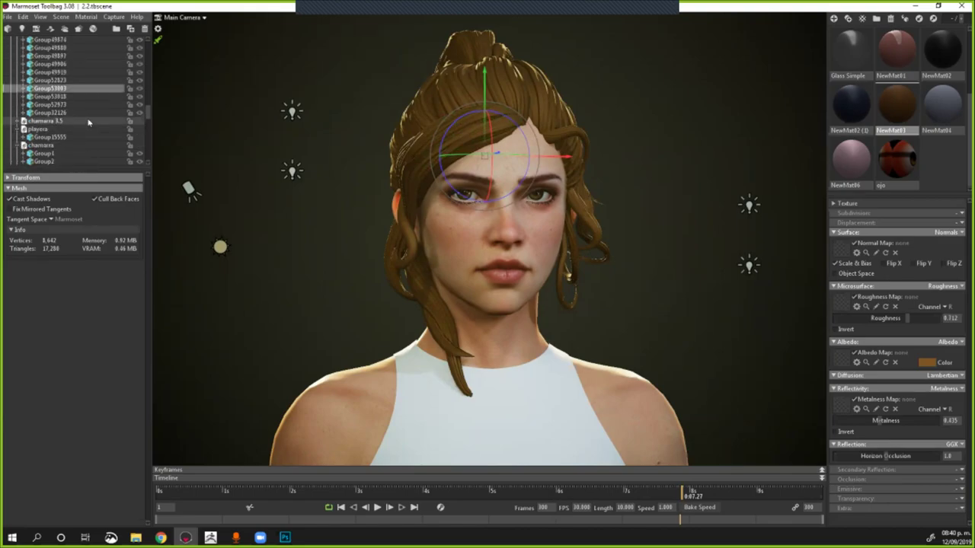
scroll(90, 120, "up", 5)
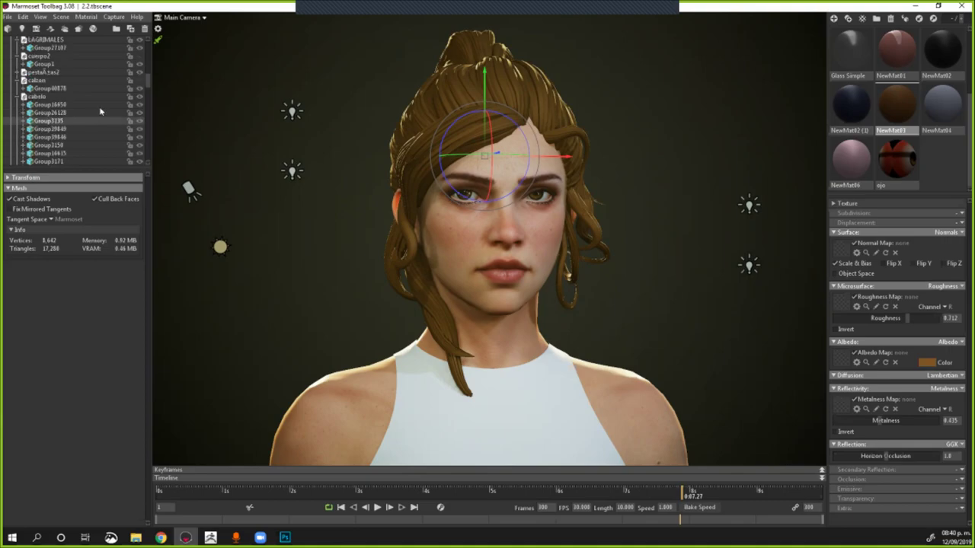
left_click(114, 104)
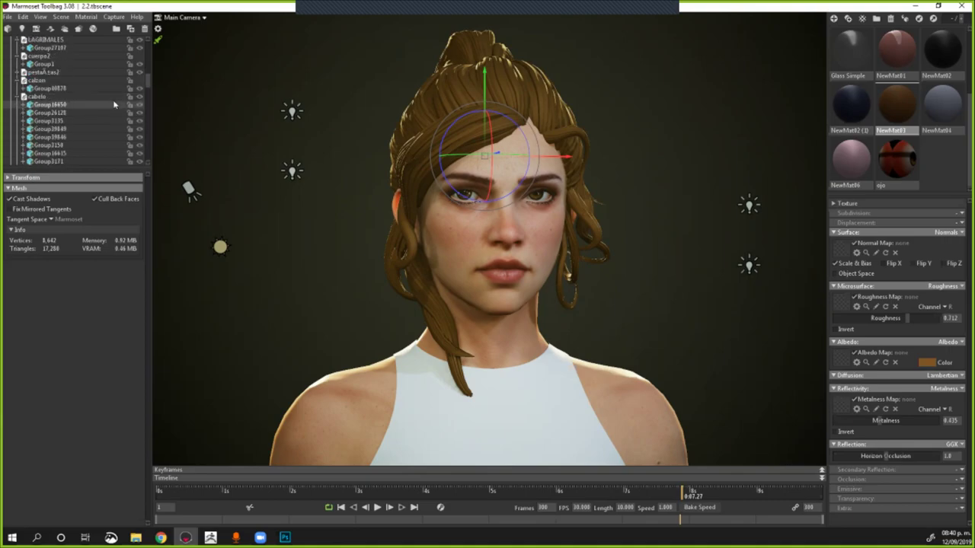
scroll(114, 99, "down", 10)
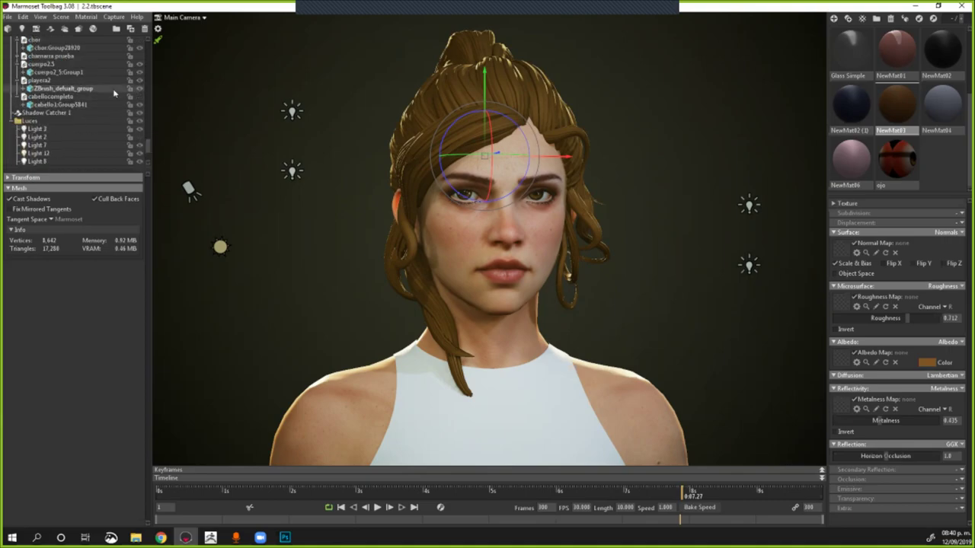
left_click(140, 96)
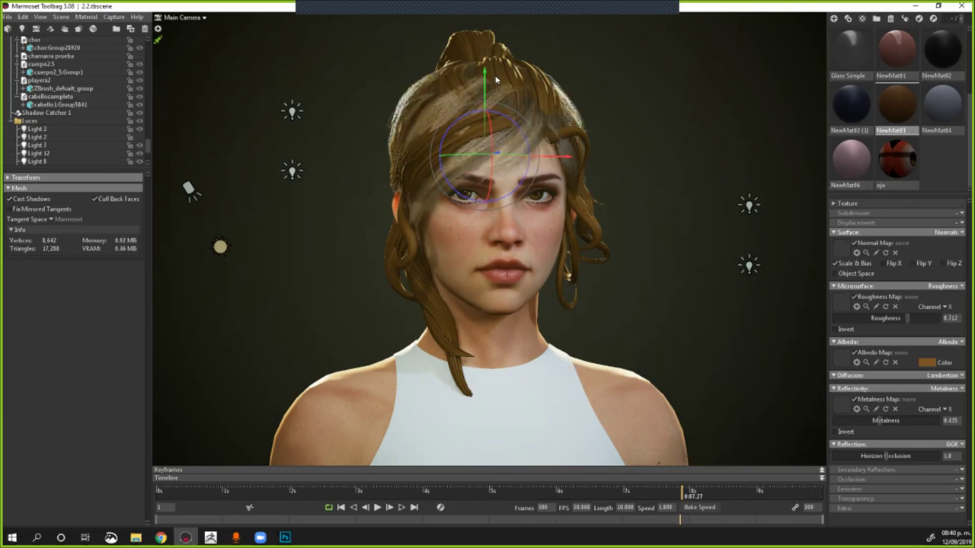
scroll(55, 136, "up", 10)
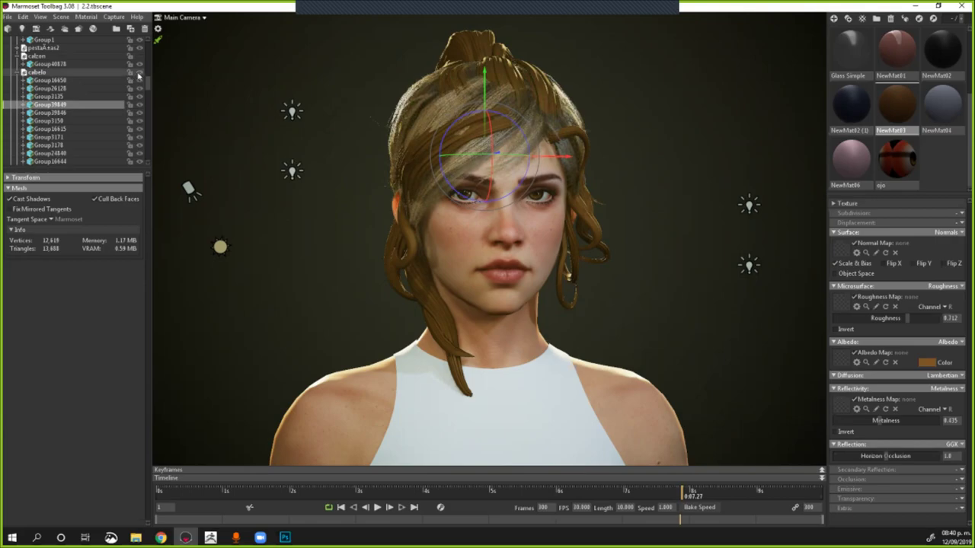
left_click(139, 72)
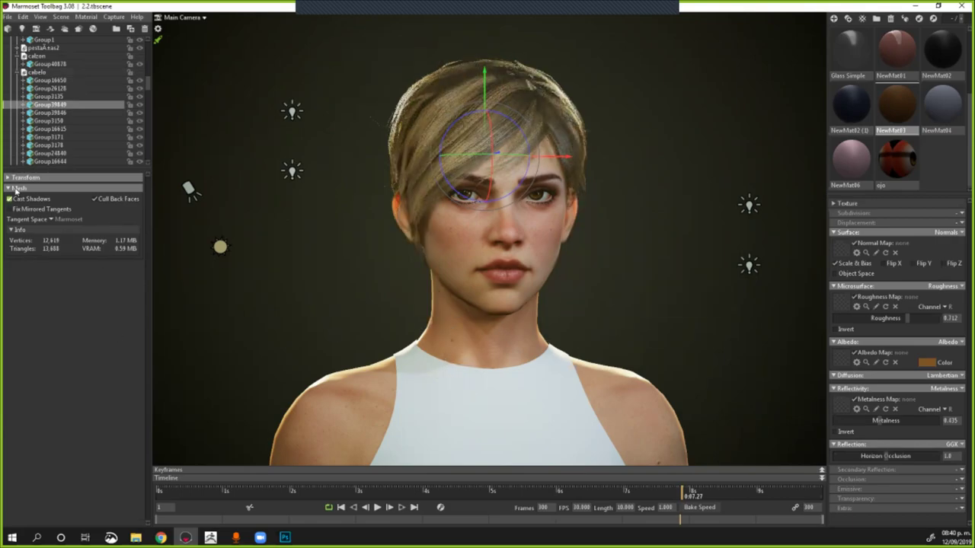
Step: Select the hair card mesh, move the timeline to 0:02.29 and examine the short hair from behind
left_click(413, 129)
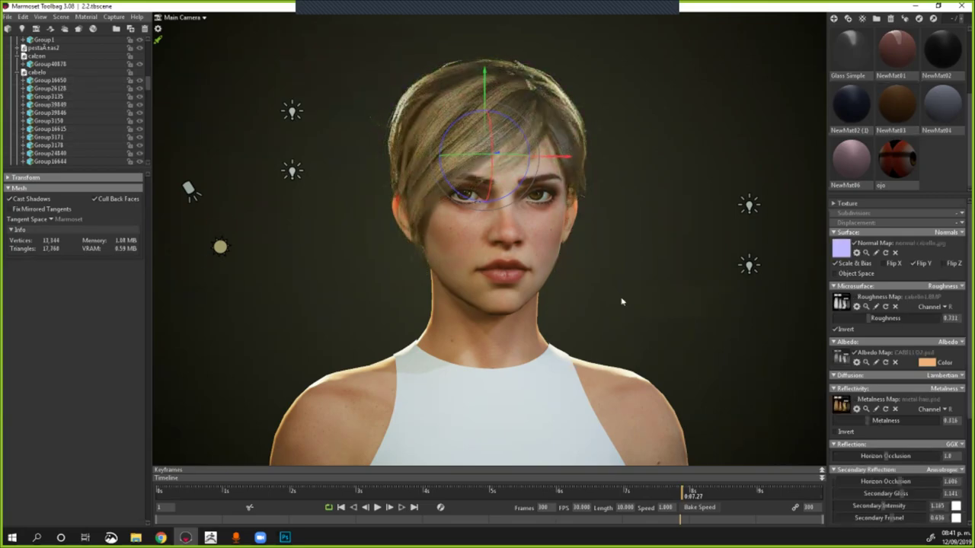
scroll(557, 306, "up", 2)
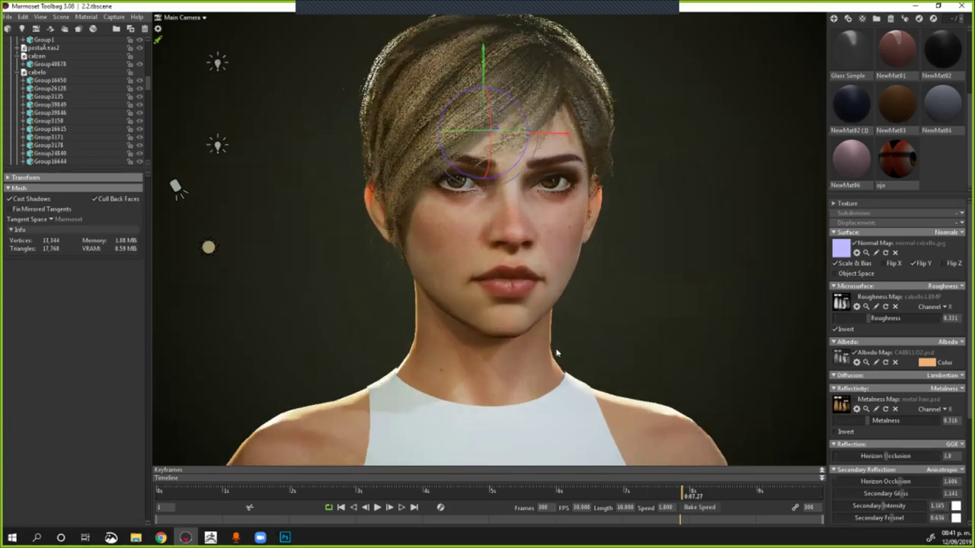
scroll(301, 349, "up", 2)
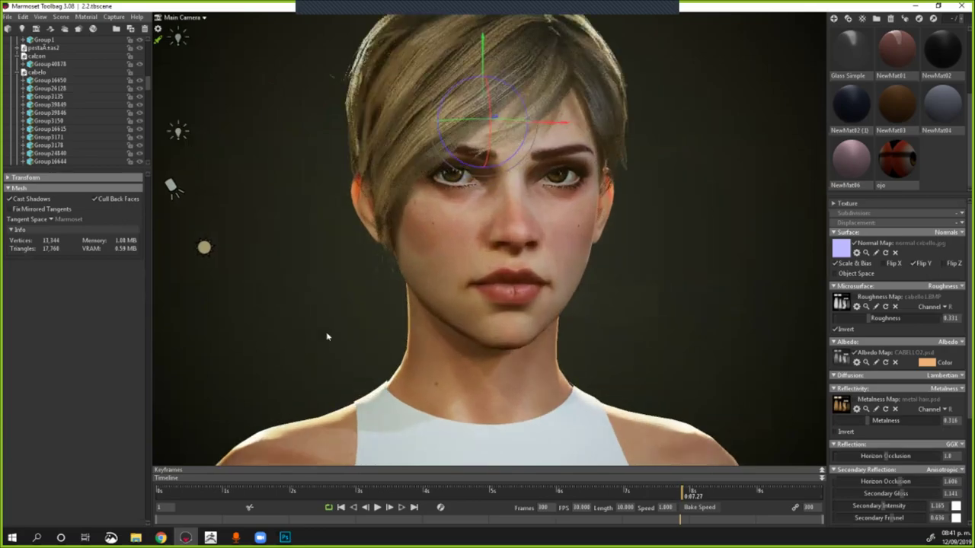
left_click_drag(356, 333, 660, 495)
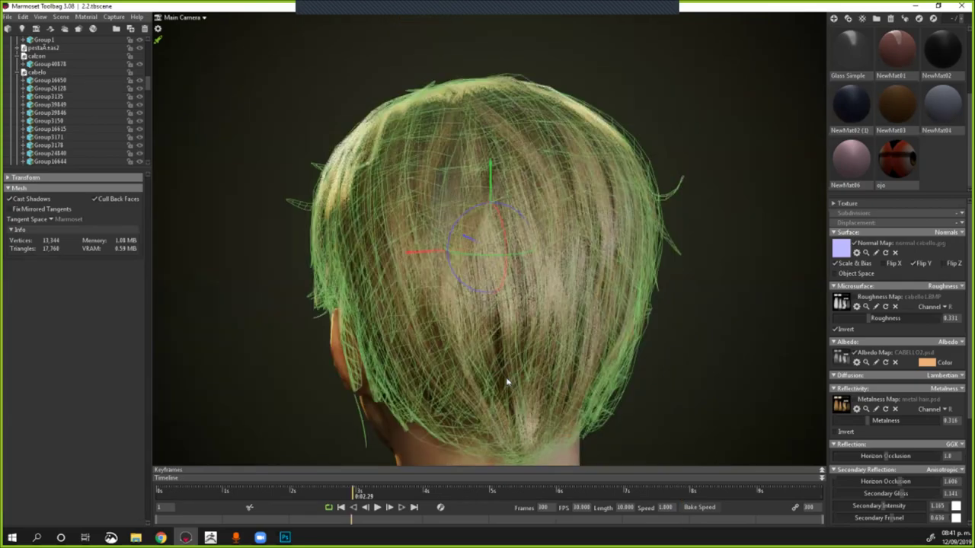
scroll(427, 386, "down", 2)
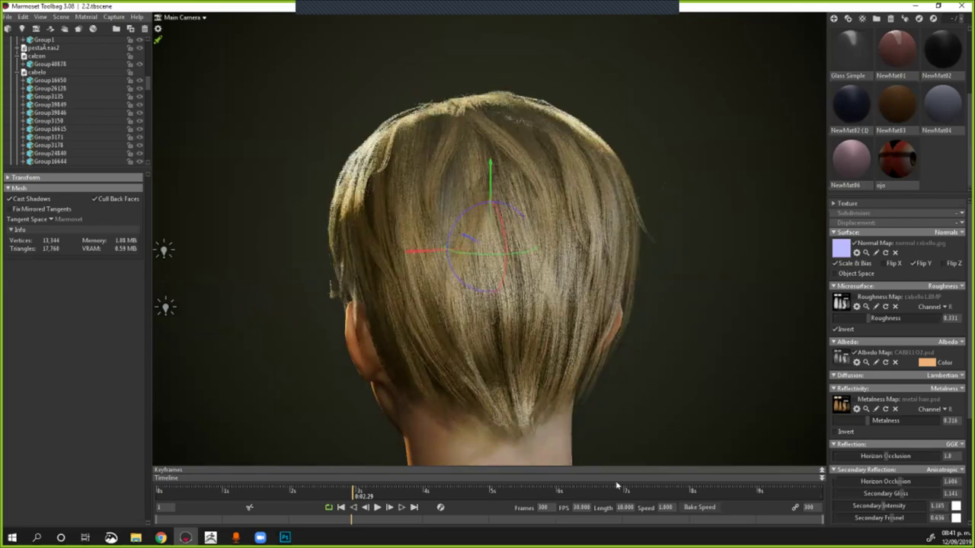
scroll(427, 385, "down", 2)
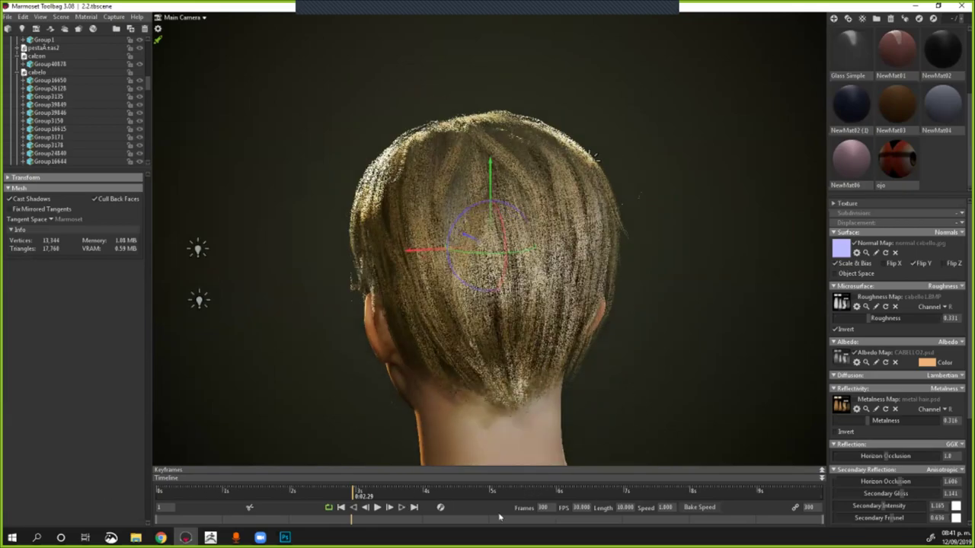
scroll(500, 517, "down", 3)
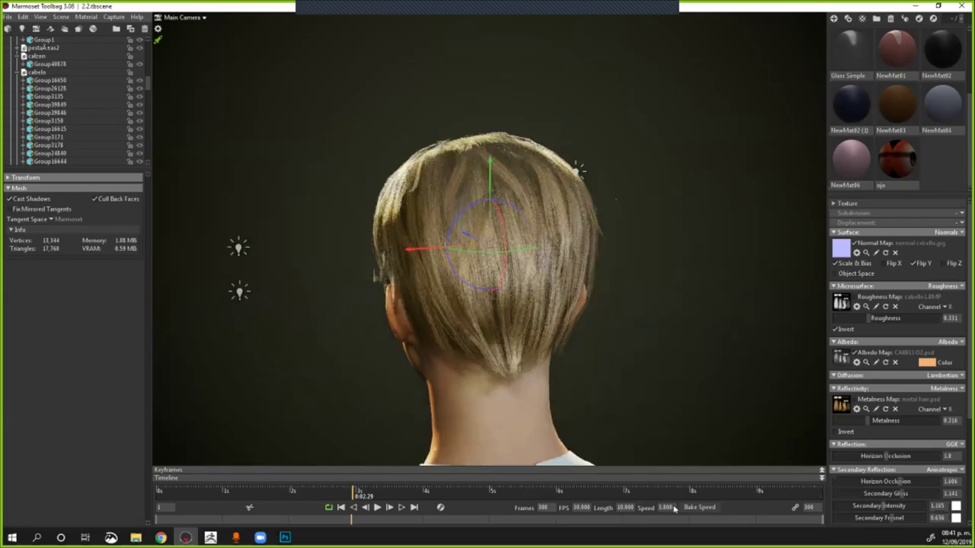
left_click_drag(365, 431, 416, 433)
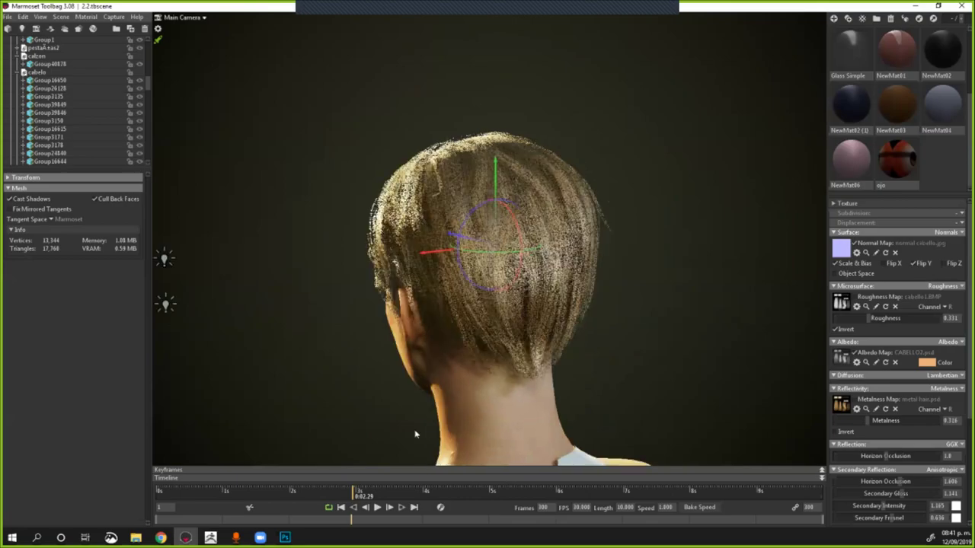
Step: Move the timeline to 0:07.24 and examine the short hair cards and face from the front
left_click_drag(536, 436, 544, 385)
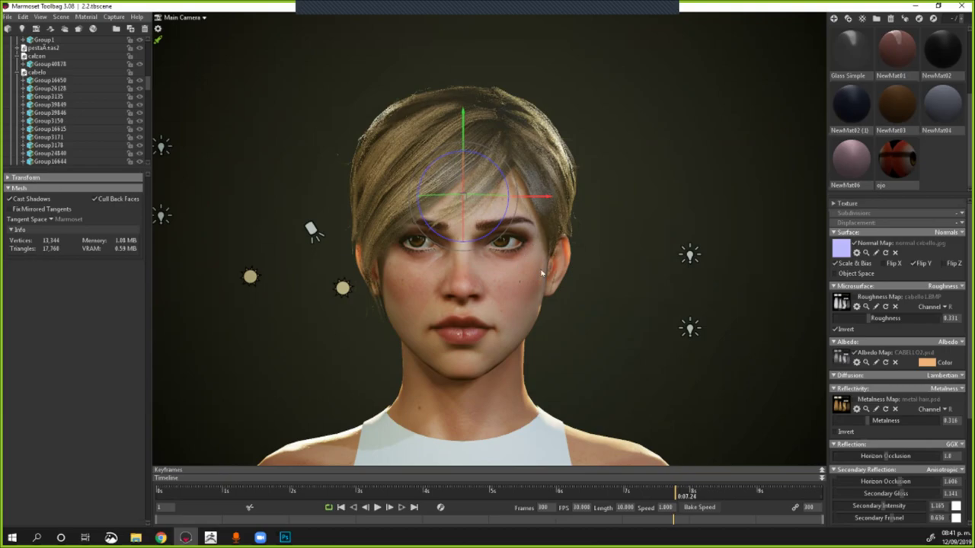
scroll(543, 272, "up", 3)
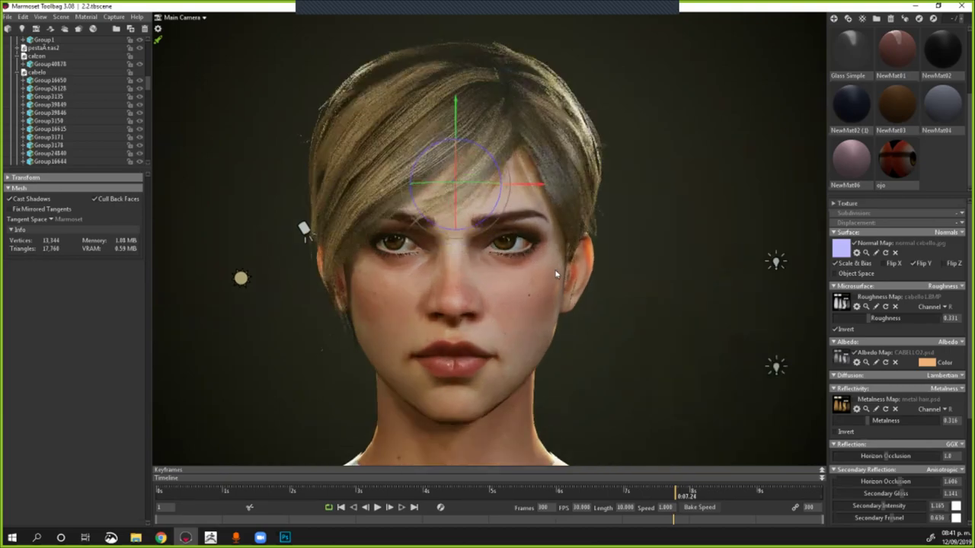
scroll(575, 272, "down", 2)
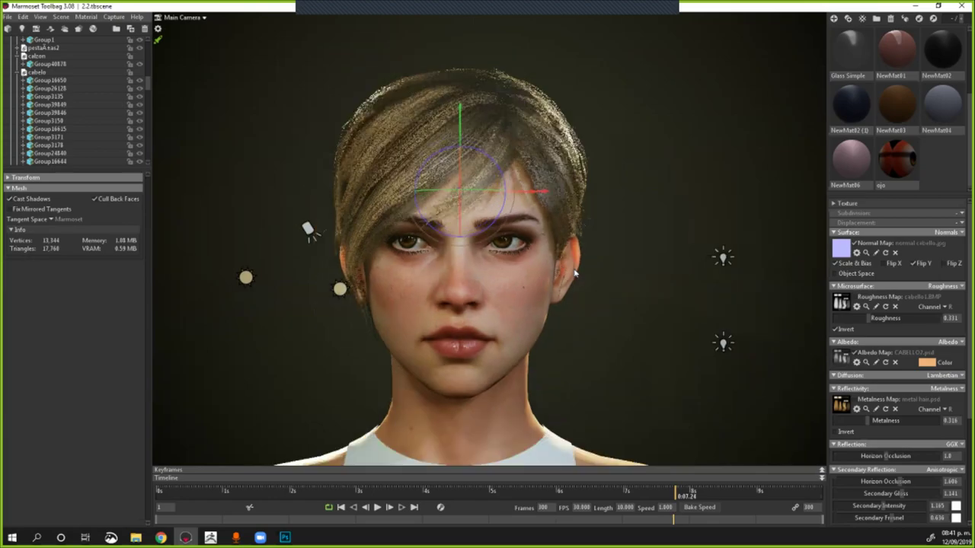
scroll(575, 273, "down", 3)
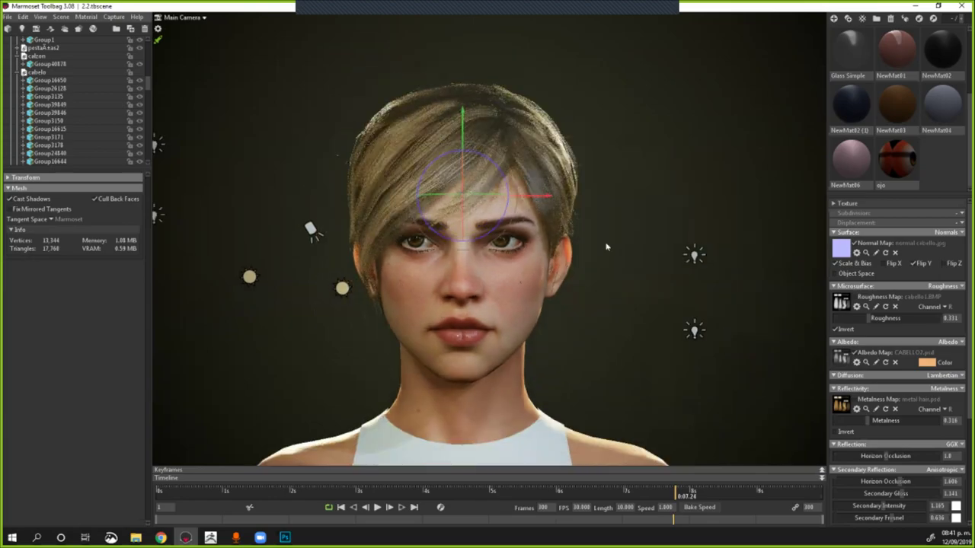
Step: Clear the selection and examine the character's body, white top and dark leggings from the front
scroll(557, 303, "down", 3)
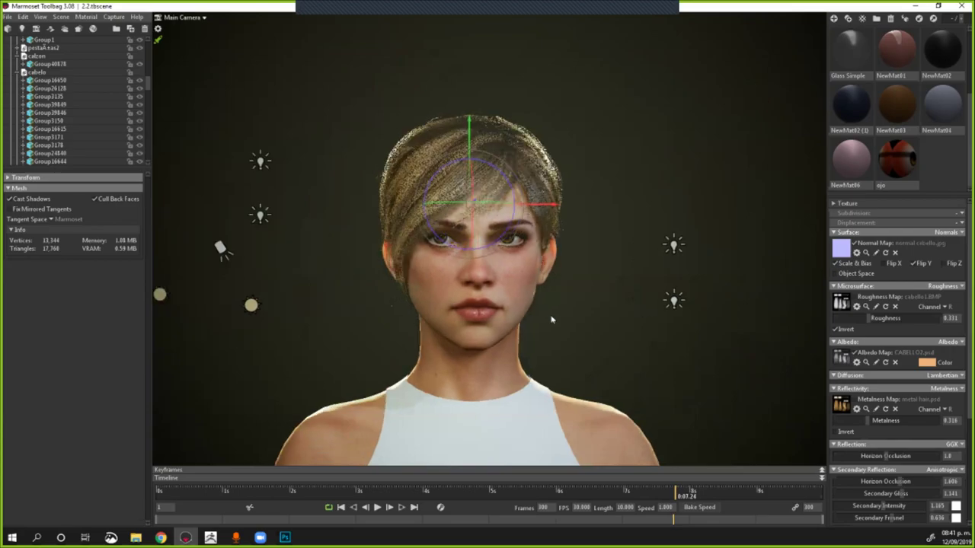
scroll(543, 219, "down", 1)
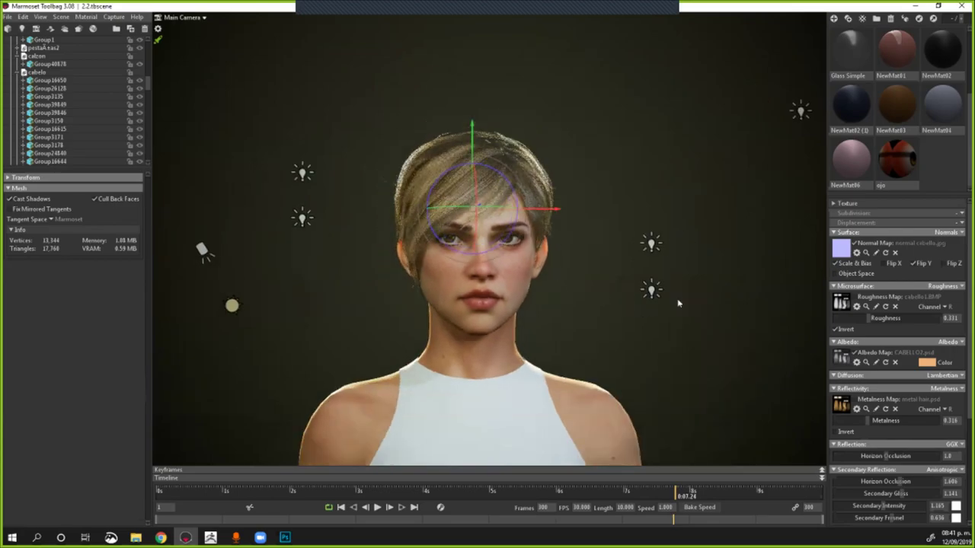
scroll(549, 282, "down", 4)
left_click_drag(548, 286, 548, 299, "alt")
middle_click_drag(548, 287, 512, 223, "alt")
scroll(503, 199, "down", 3)
scroll(503, 200, "up", 2)
key("Escape")
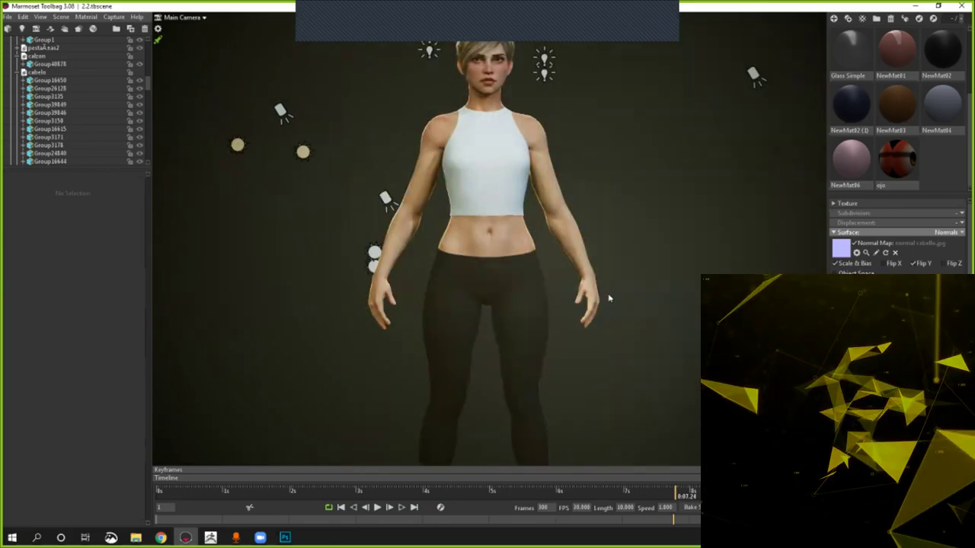
scroll(606, 320, "down", 4)
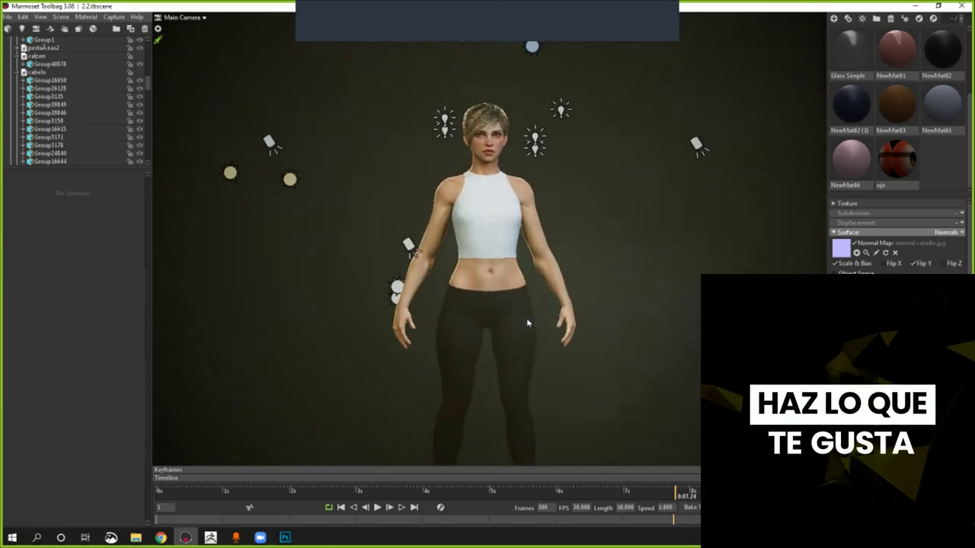
mouse_move(527, 323)
left_mouse_down()
mouse_move(538, 267)
mouse_move(553, 271)
mouse_move(531, 311)
left_mouse_up()
scroll(531, 311, "up", 1)
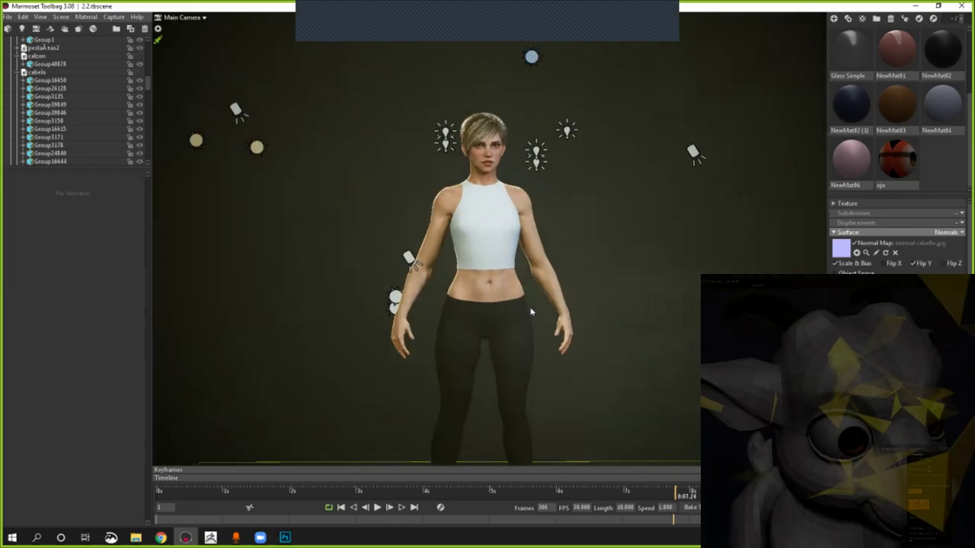
scroll(532, 312, "up", 3)
scroll(463, 303, "up", 2)
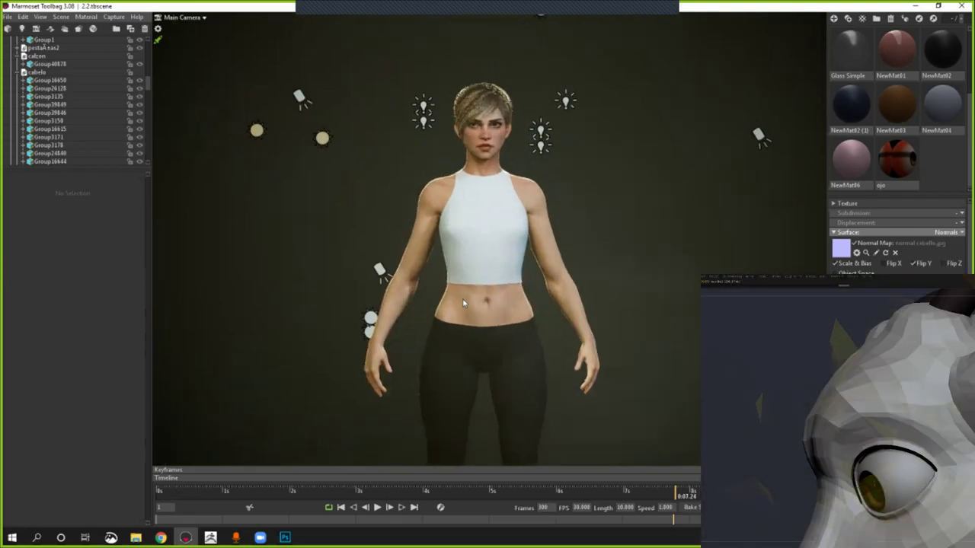
scroll(463, 304, "up", 3)
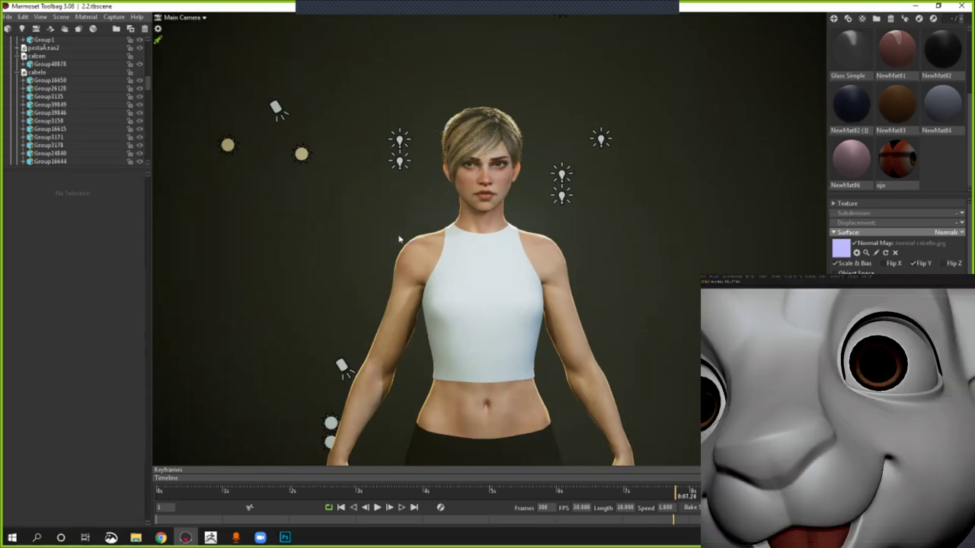
Step: Collapse the cabelo, Turntable 2 and Luces groups in the scene hierarchy
left_click(23, 72)
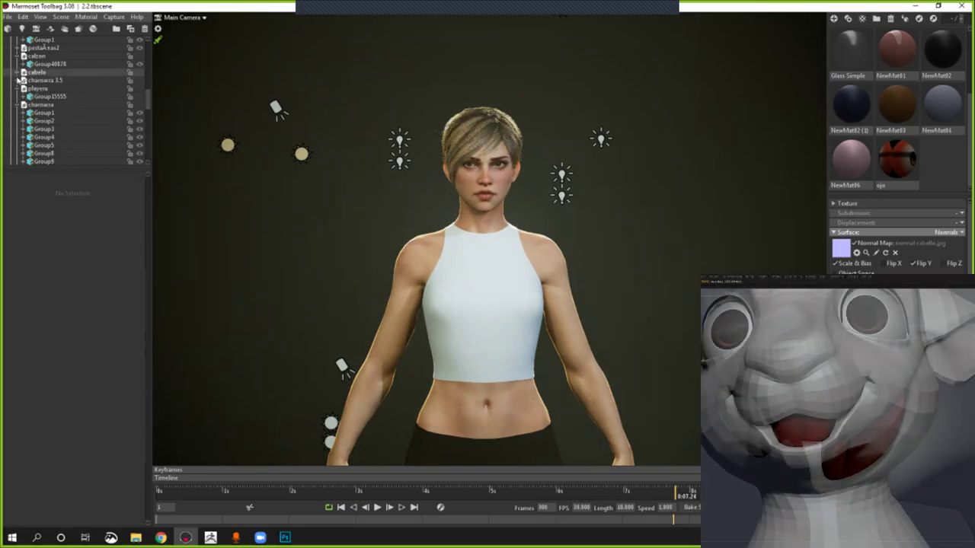
scroll(18, 80, "up", 12)
scroll(15, 146, "down", 1)
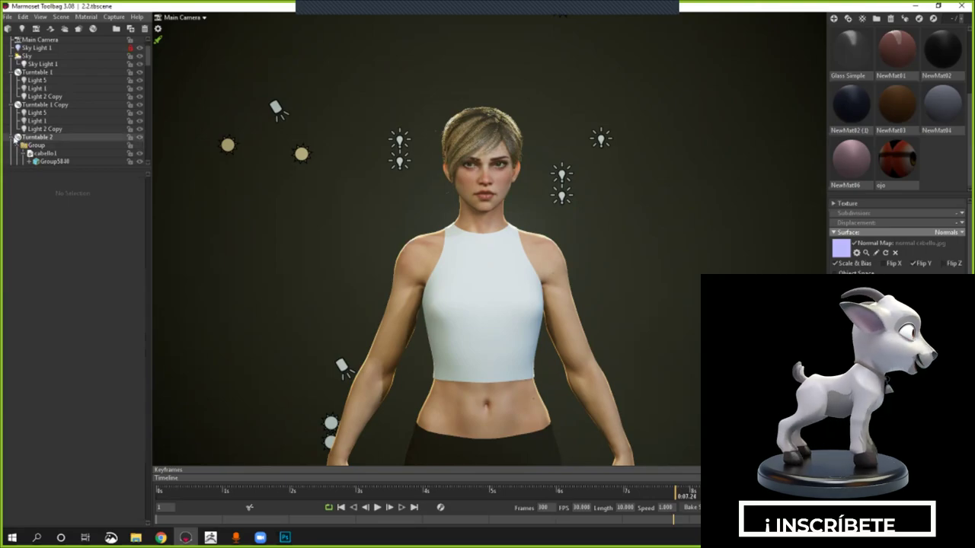
left_click(15, 137)
left_click(42, 137)
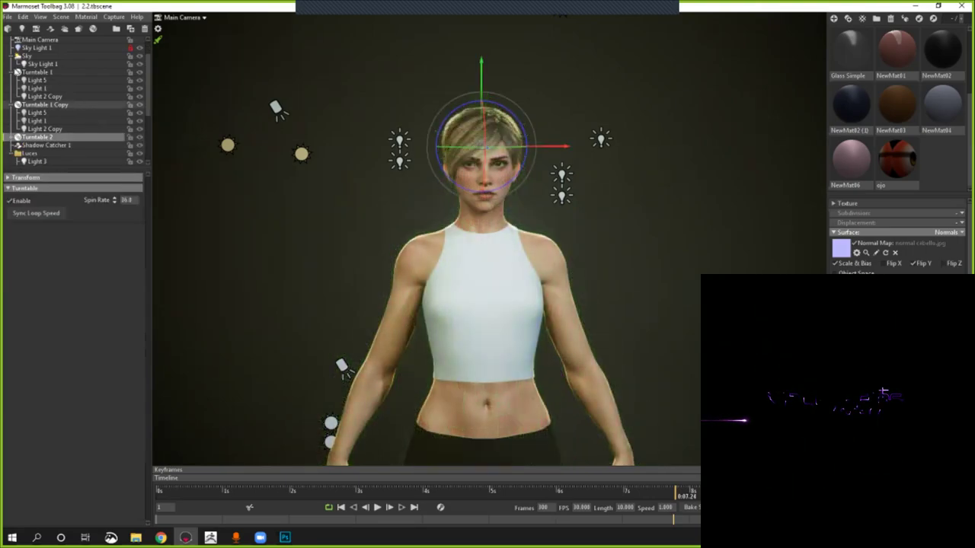
scroll(16, 70, "down", 3)
left_click(12, 65)
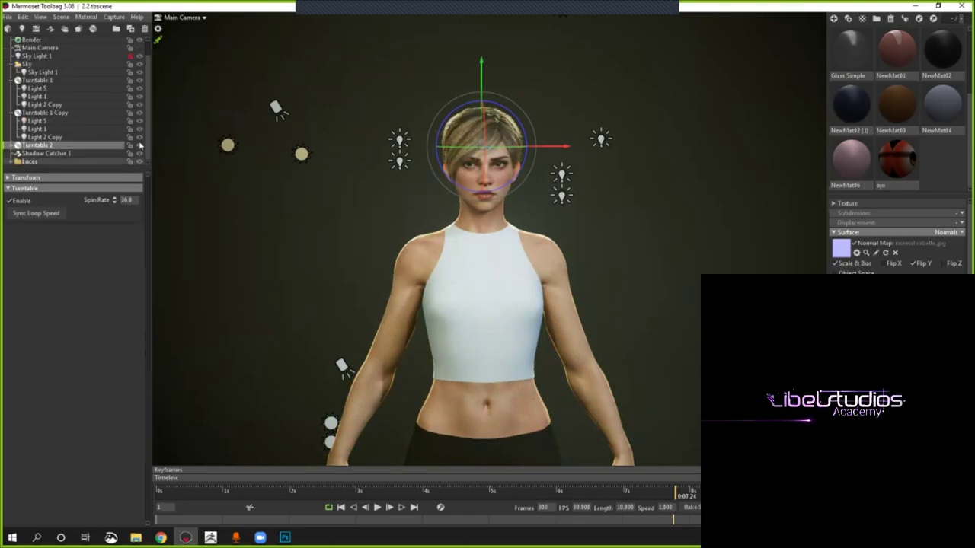
Step: Hide the Luces group, Turntable 1, Turntable 1 Copy and the Sky, and clear the selection
left_click(139, 161)
left_click(139, 80)
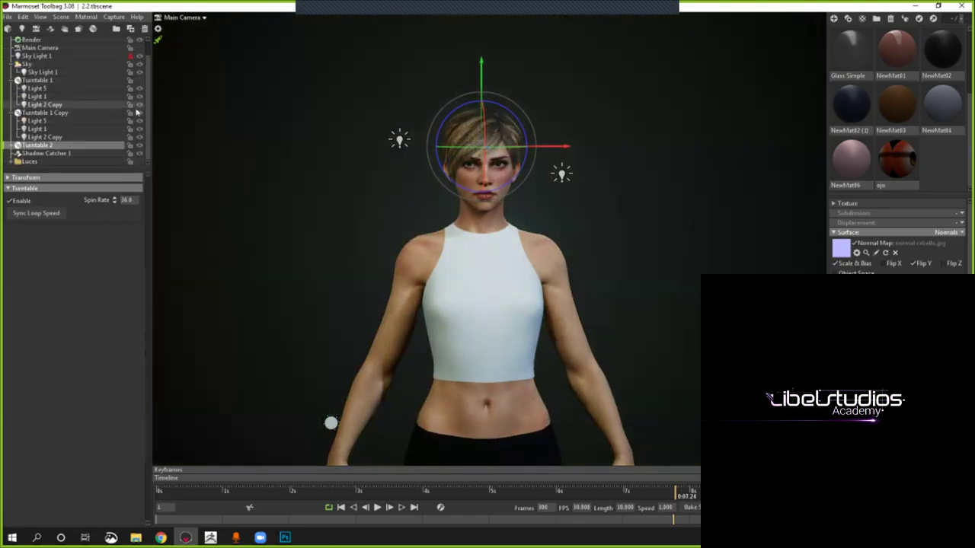
left_click(139, 112)
left_click(139, 65)
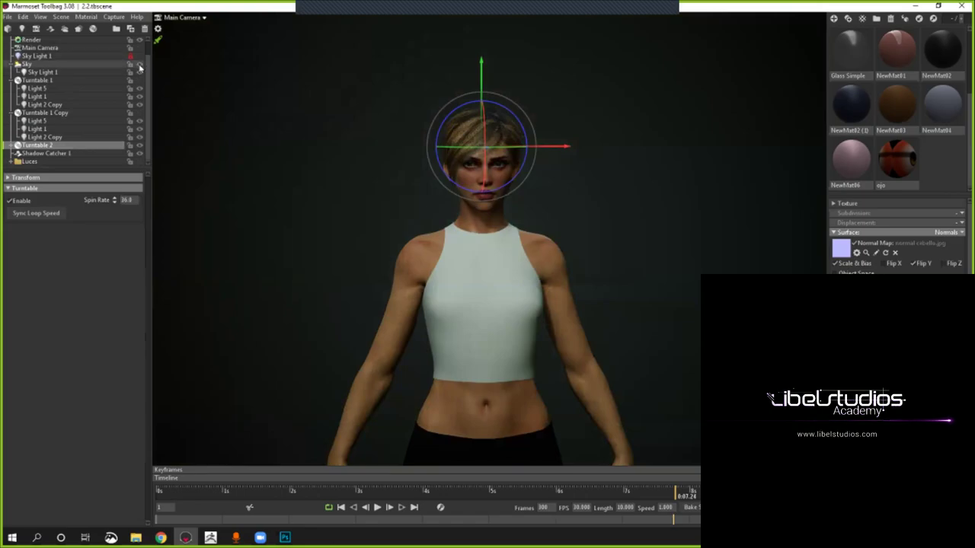
left_click(632, 211)
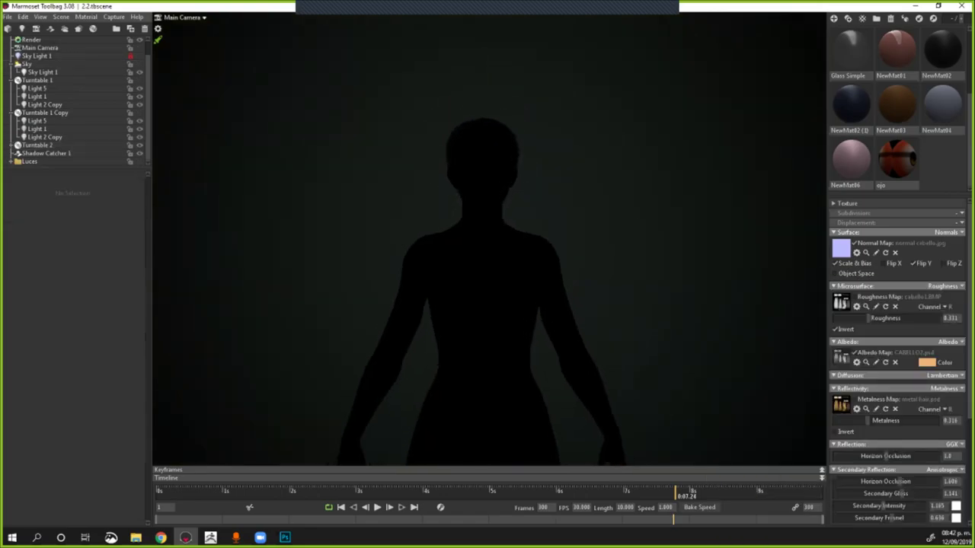
Step: Hide the Shadow Catcher 1 plane beneath the character's feet and clear the selection
scroll(665, 285, "down", 2)
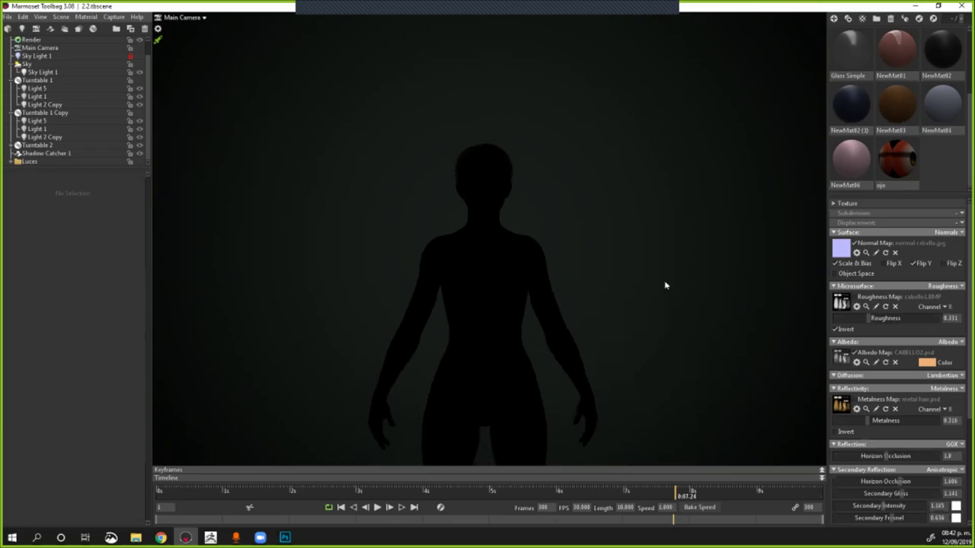
scroll(635, 265, "down", 2)
middle_click_drag(666, 285, 601, 200)
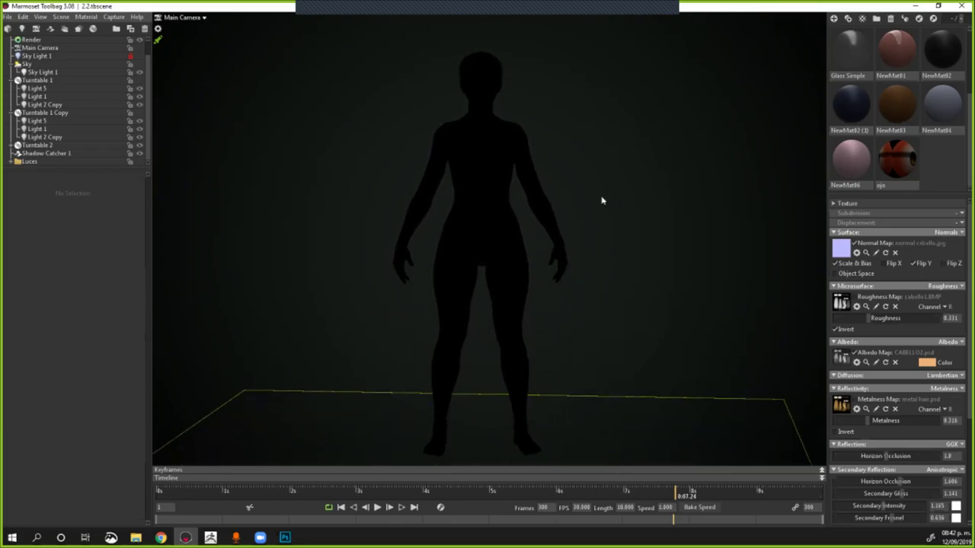
left_click(602, 435)
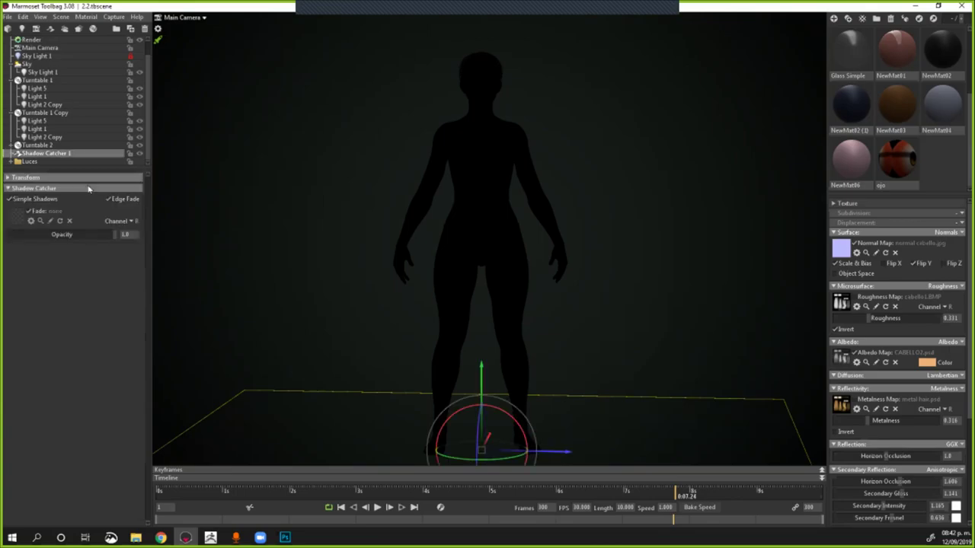
left_click(141, 153)
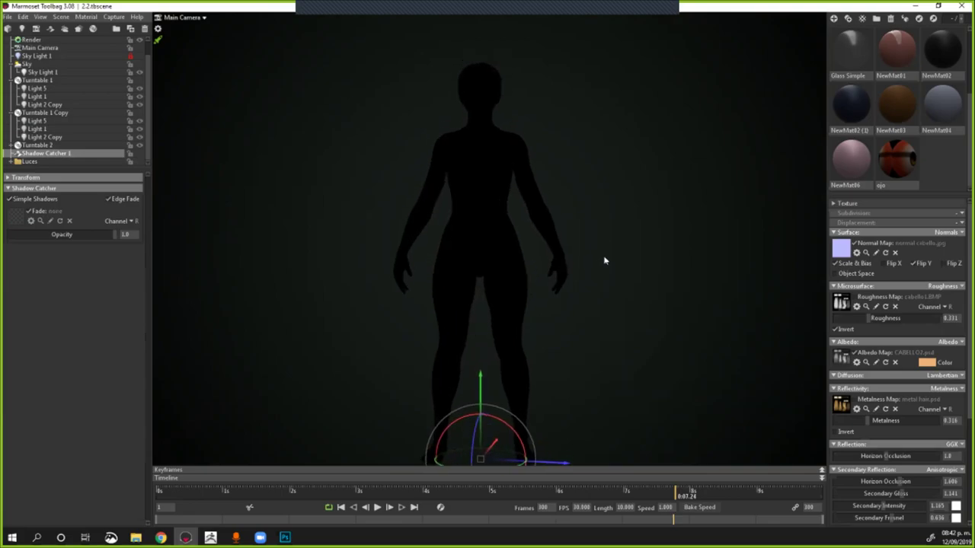
left_click(607, 272)
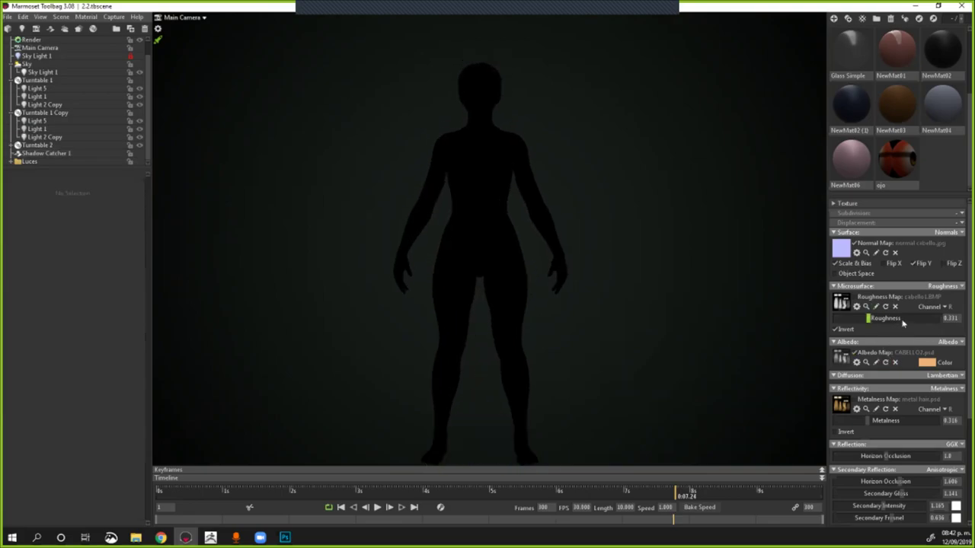
Step: Inspect the Render settings and the Sky object's light and backdrop settings, and clear the selection
scroll(635, 242, "up", 2)
middle_click_drag(676, 250, 696, 368)
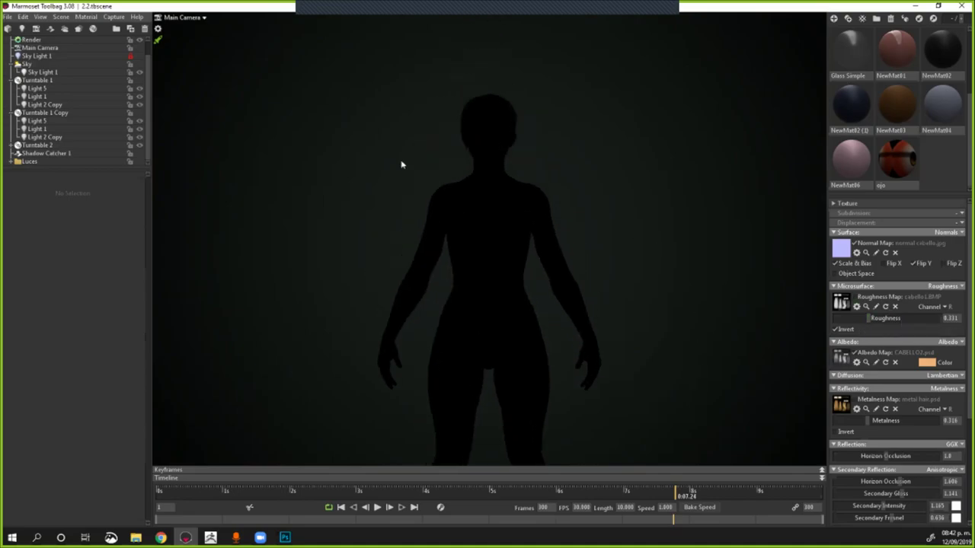
scroll(400, 163, "up", 3)
scroll(63, 63, "up", 1)
left_click(58, 57)
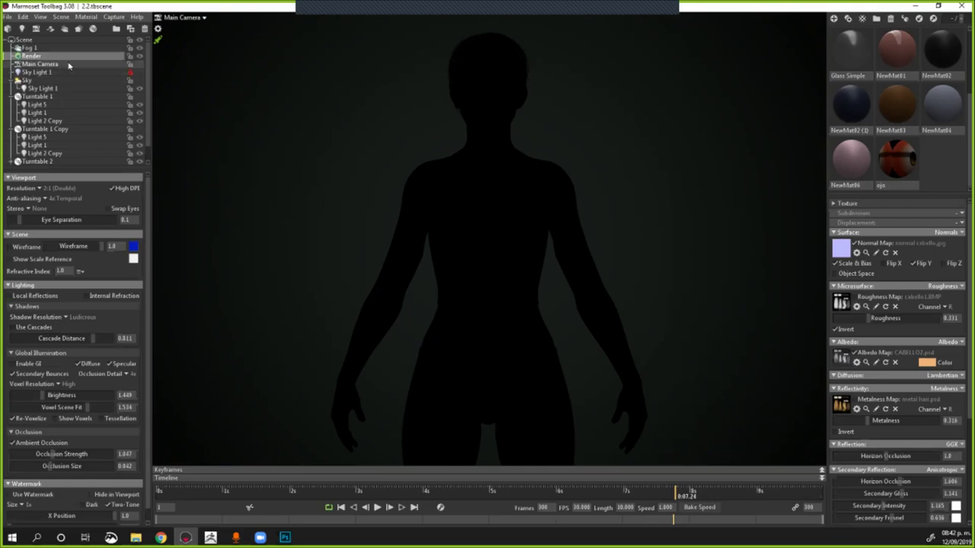
scroll(67, 161, "down", 1)
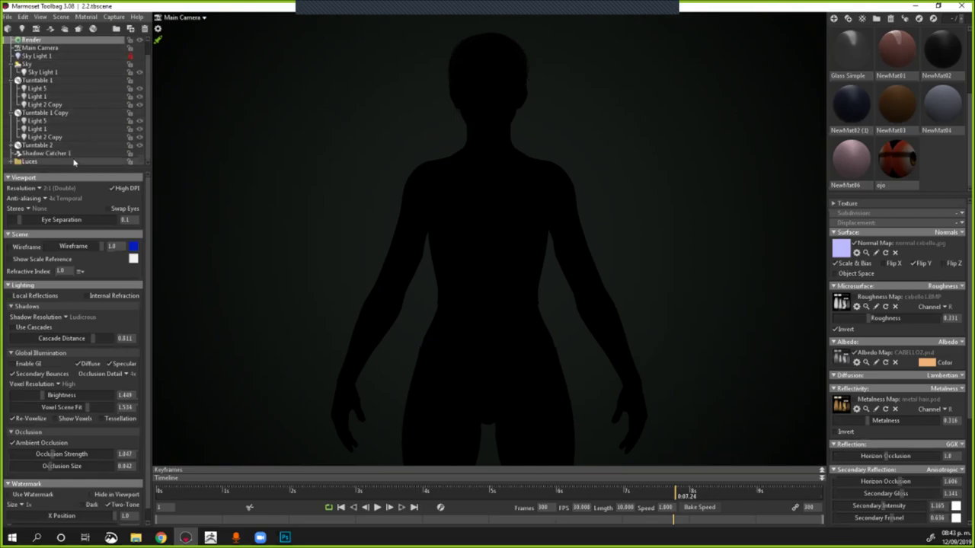
left_click(56, 65)
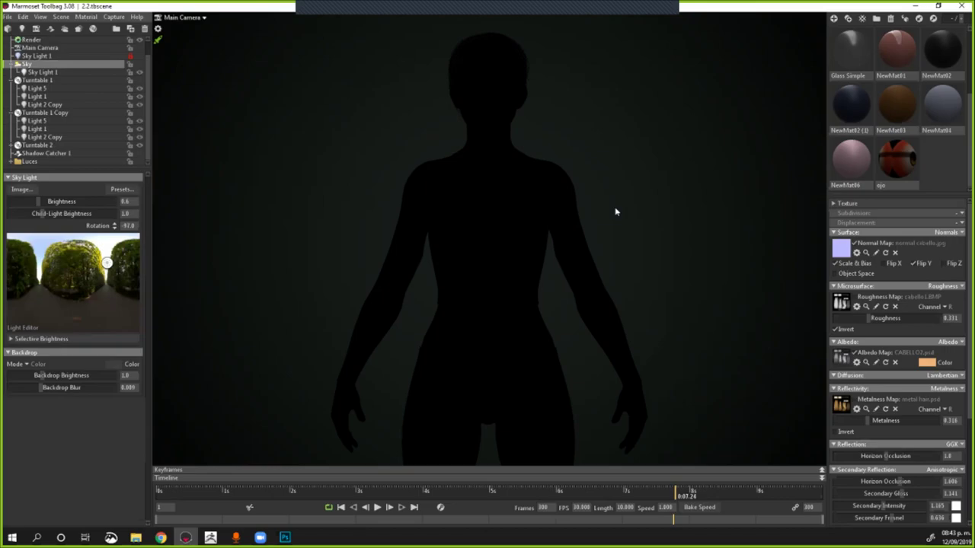
scroll(616, 212, "down", 2)
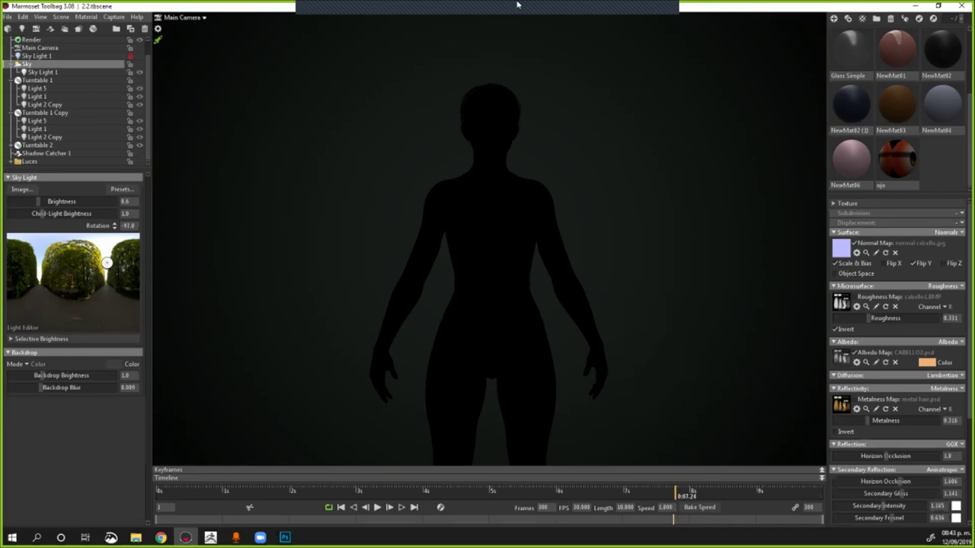
left_click(378, 187)
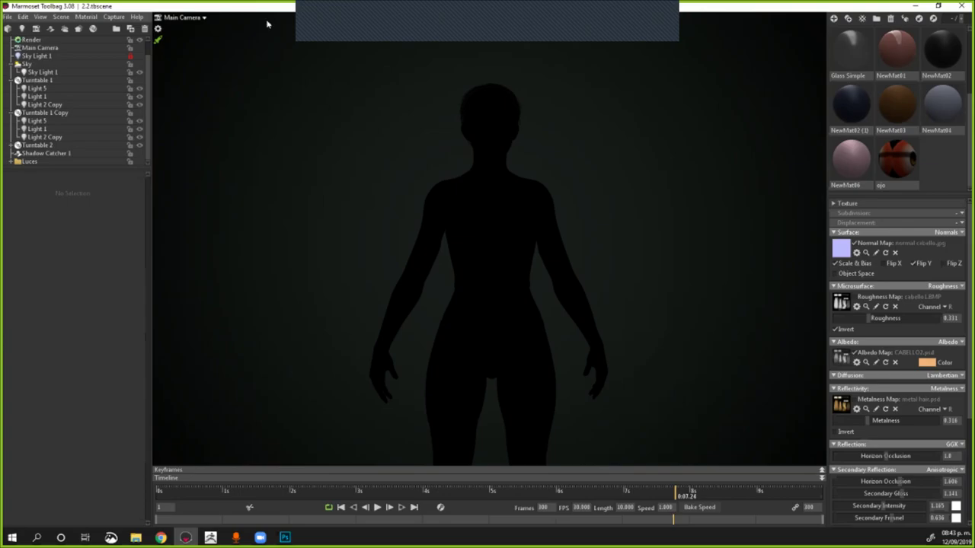
Step: Select Sky Light 1, browse the environment presets in the Sky Browser and close it without choosing one
left_click(57, 73)
left_click(61, 16)
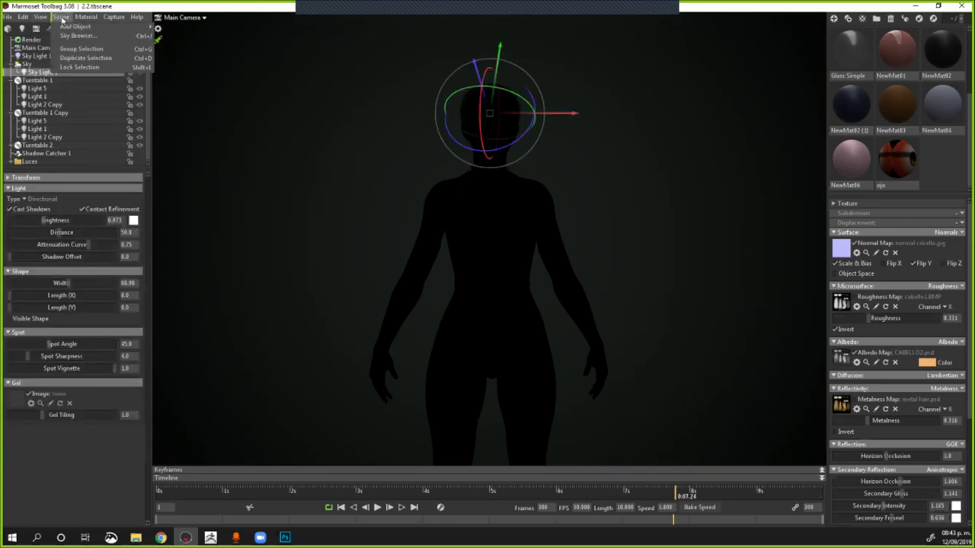
mouse_move(85, 17)
left_click(76, 35)
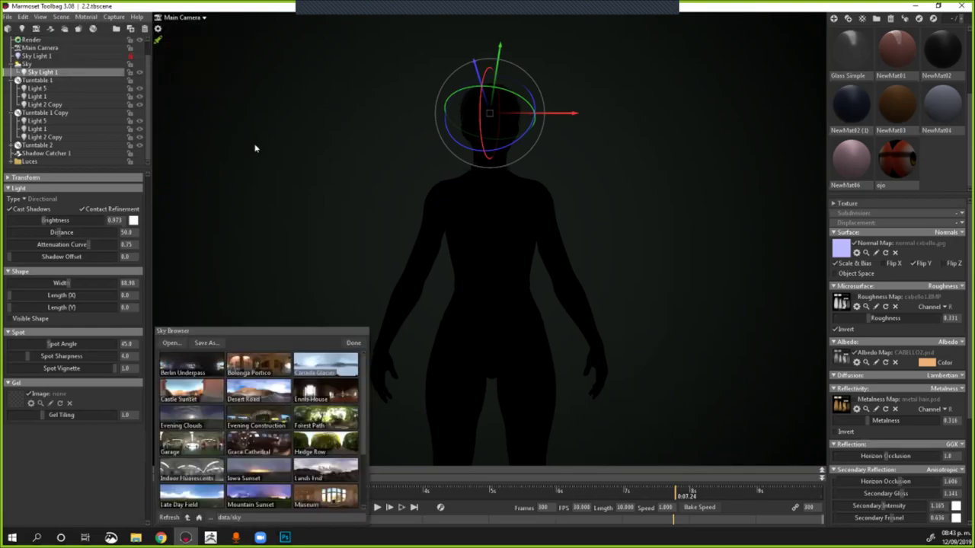
left_click_drag(276, 332, 268, 120)
scroll(254, 226, "down", 2)
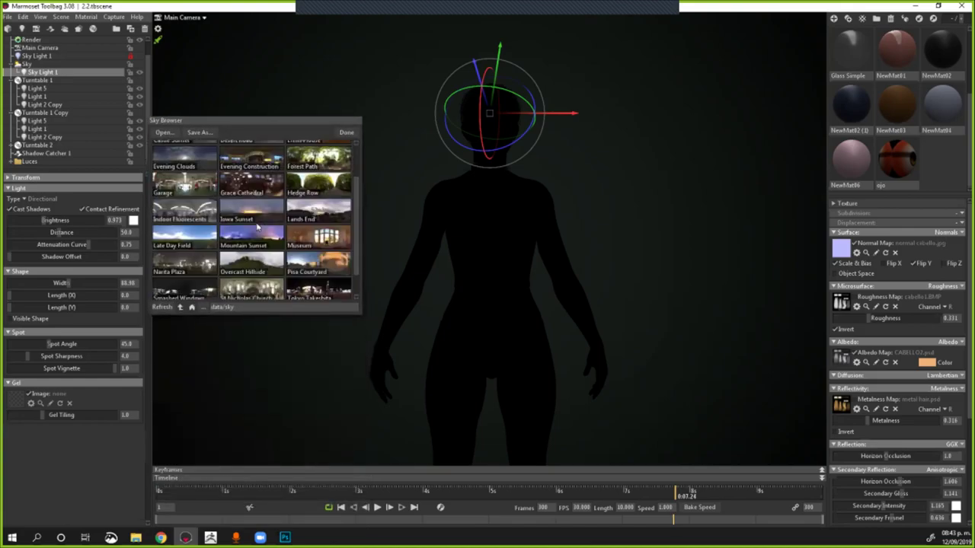
scroll(264, 237, "up", 2)
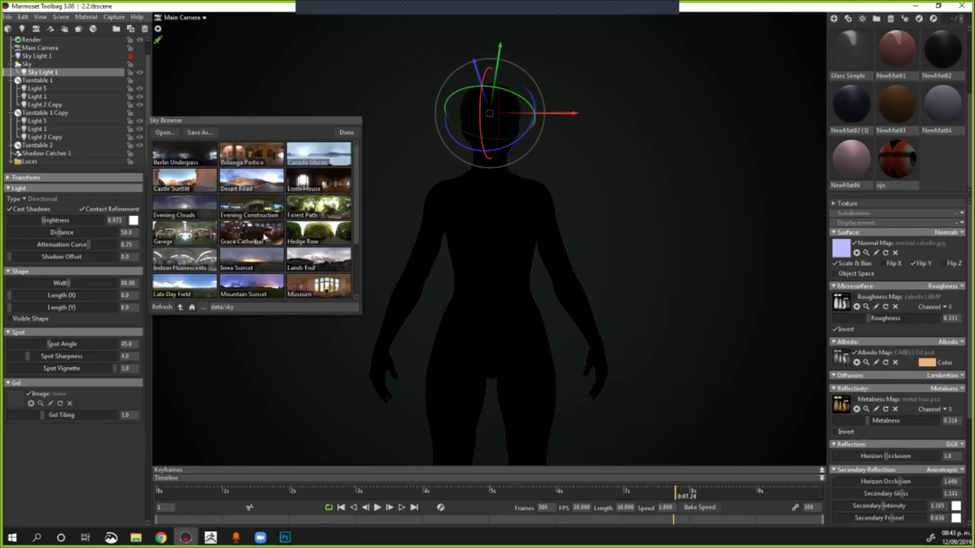
scroll(276, 226, "down", 2)
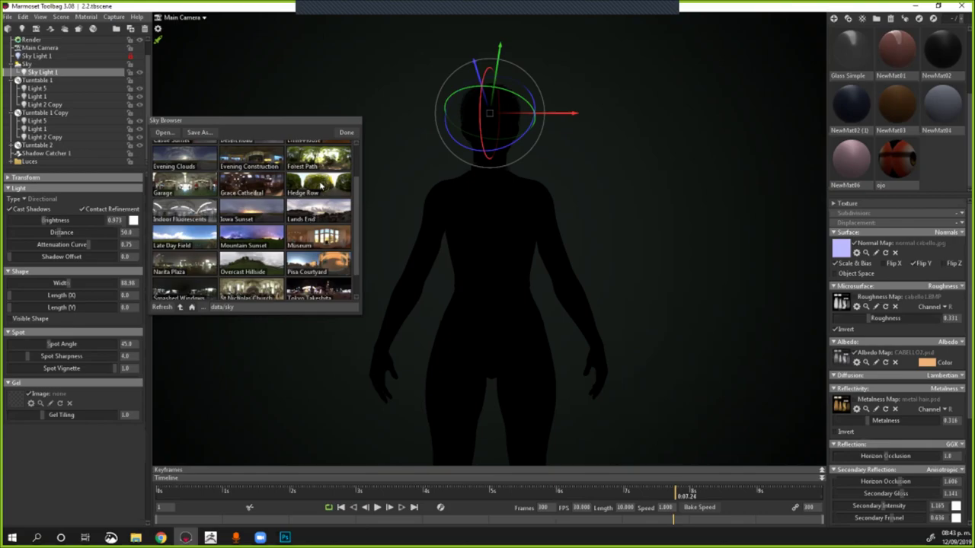
left_click(346, 133)
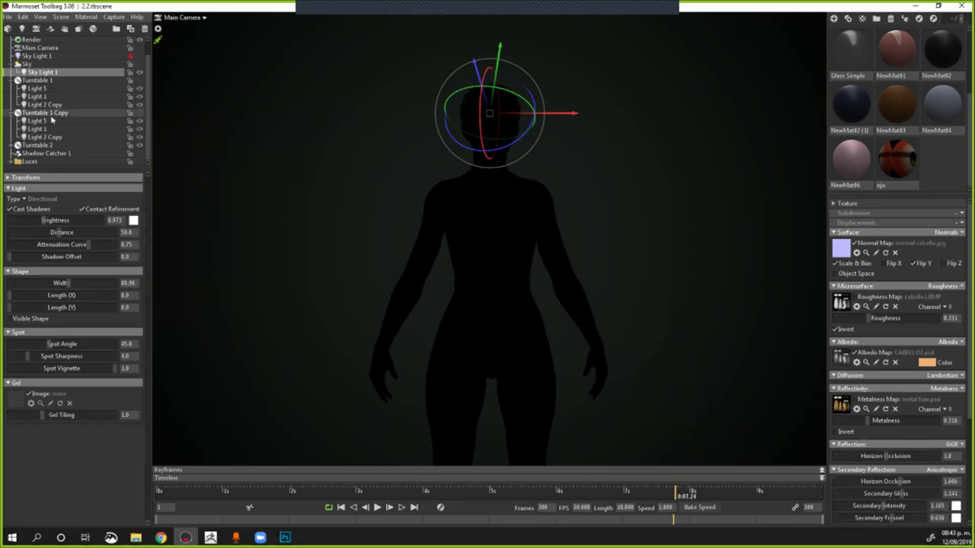
Step: Make the Sky visible again and examine the character's face and hair lit only by the environment
left_click(37, 65)
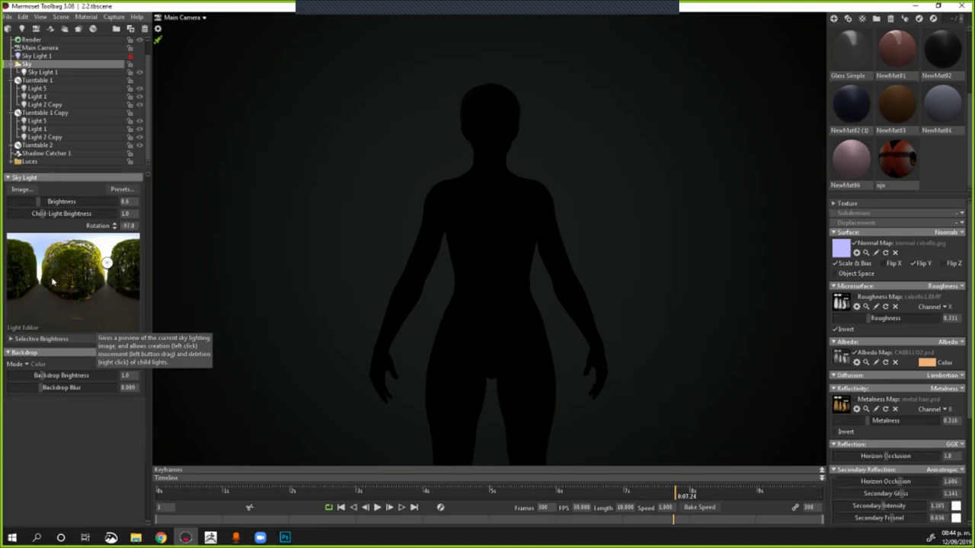
left_click(139, 65)
scroll(579, 255, "up", 5)
middle_click_drag(571, 372, 572, 389)
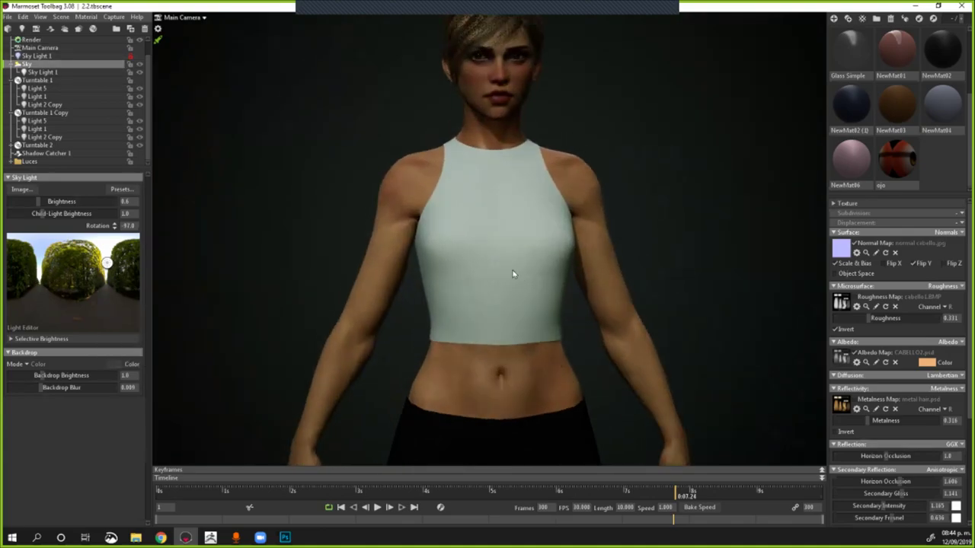
middle_click_drag(495, 274, 475, 324)
middle_click_drag(473, 253, 472, 291)
scroll(473, 309, "up", 3)
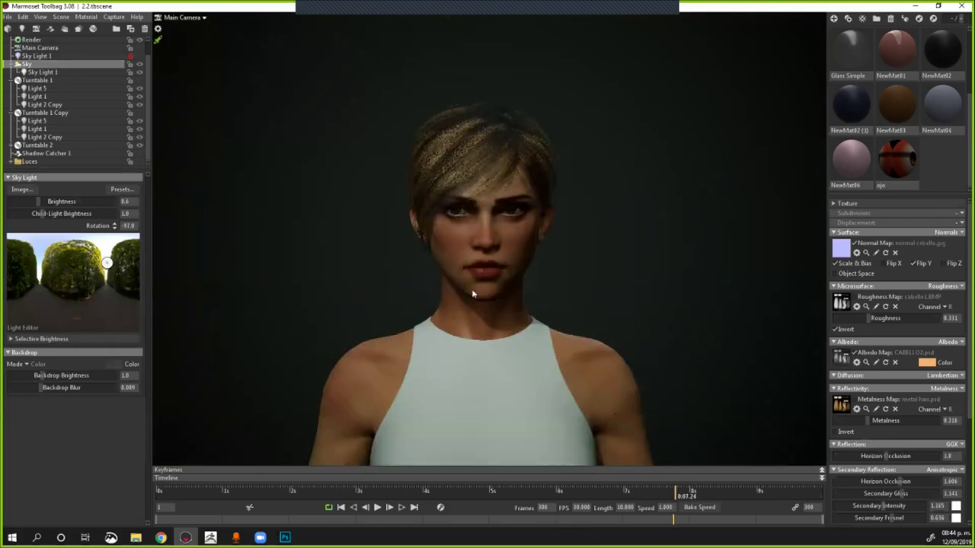
scroll(472, 297, "up", 3)
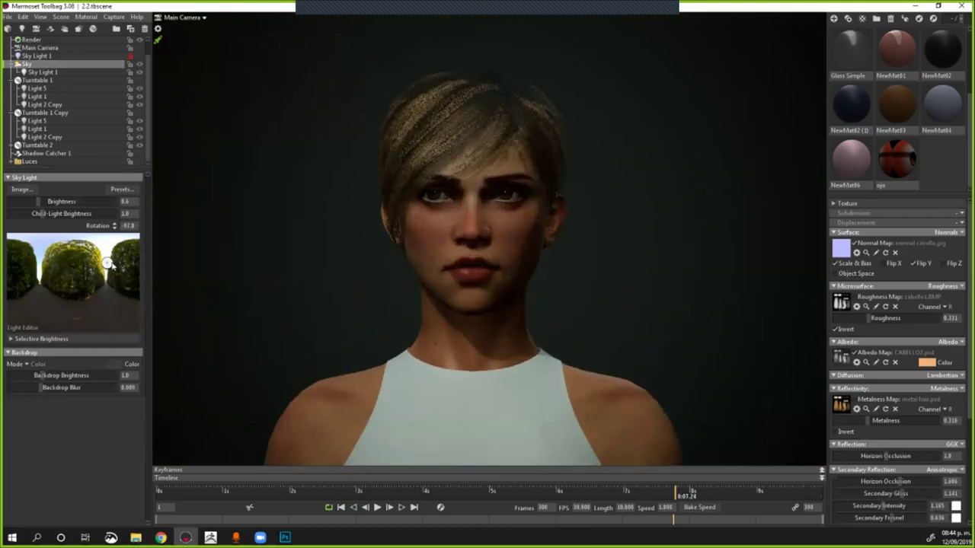
scroll(505, 298, "up", 2)
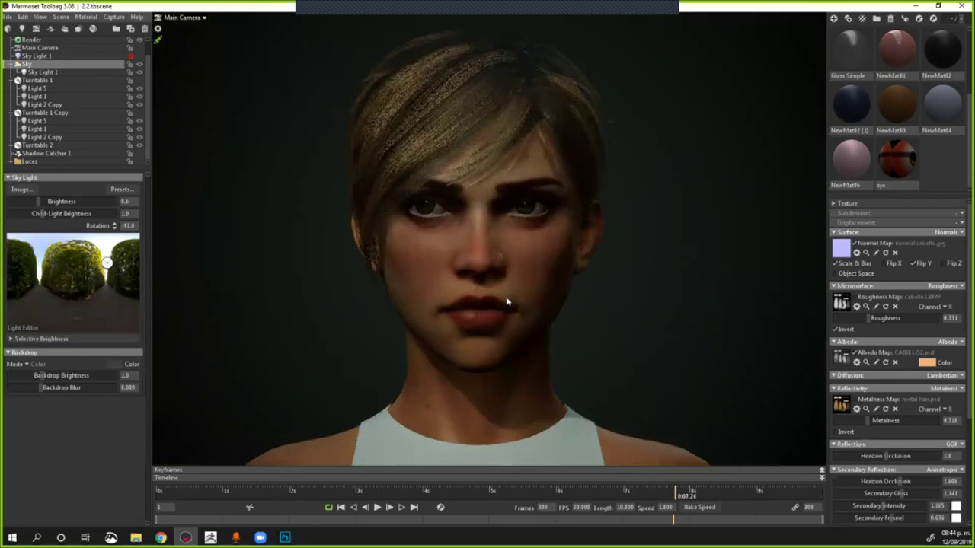
scroll(506, 302, "down", 3)
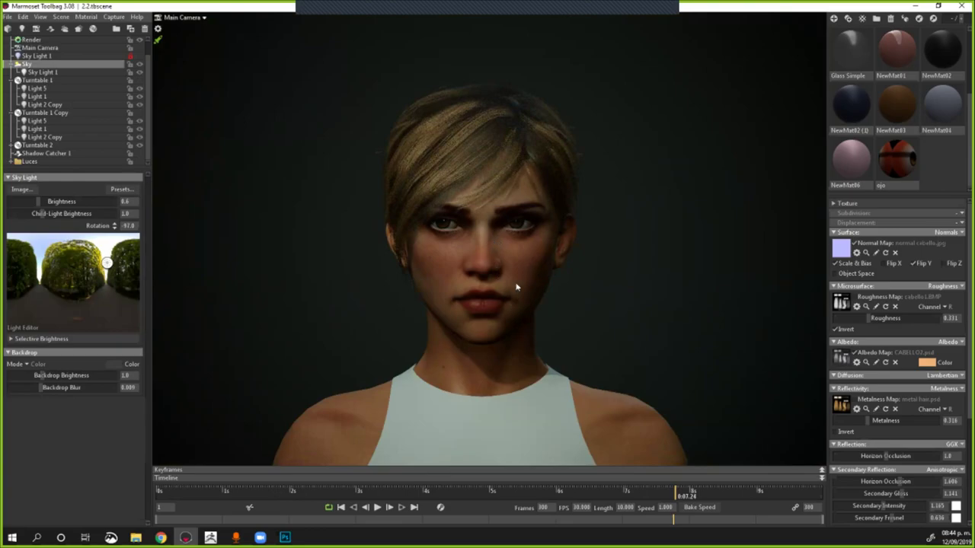
Step: Examine the character's face and hair shading from close-up and from farther back
scroll(495, 374, "down", 1)
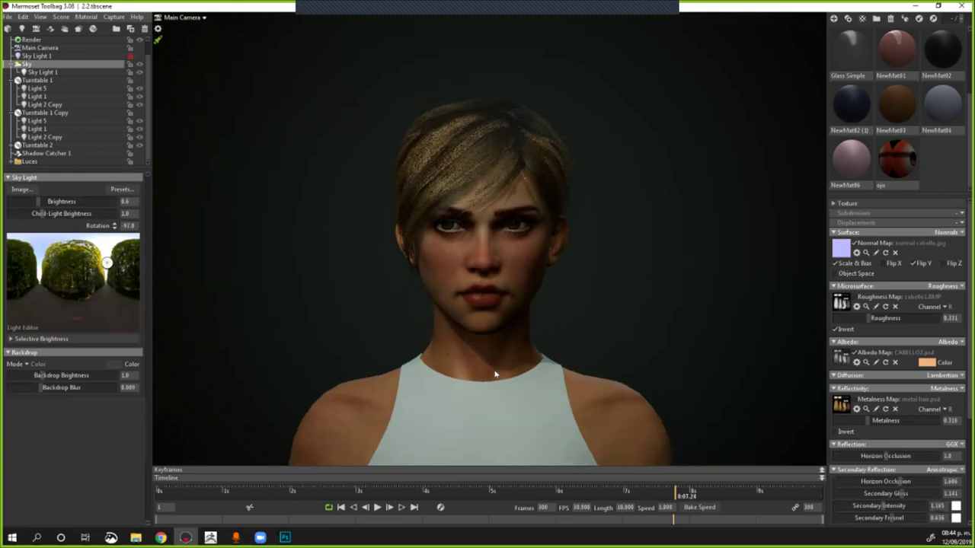
scroll(495, 374, "up", 2)
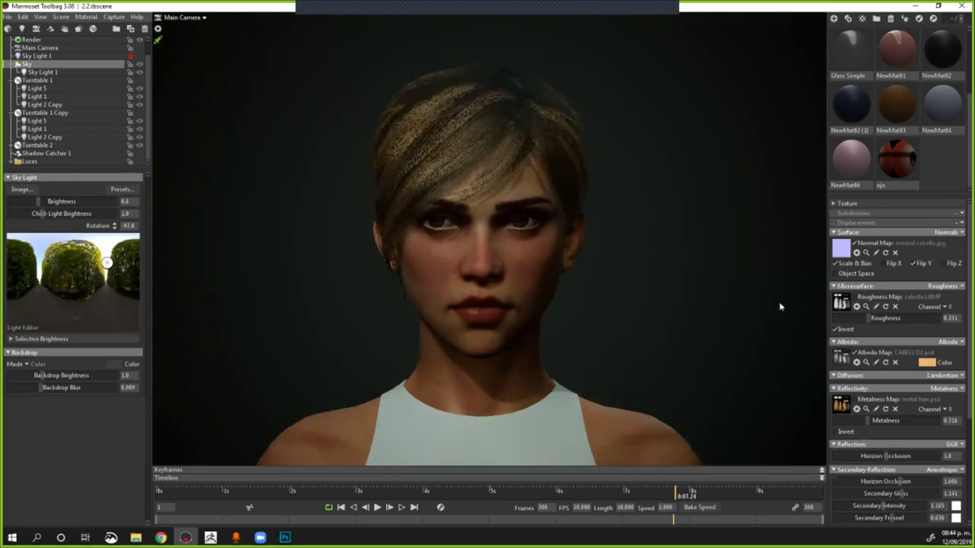
scroll(494, 374, "up", 1)
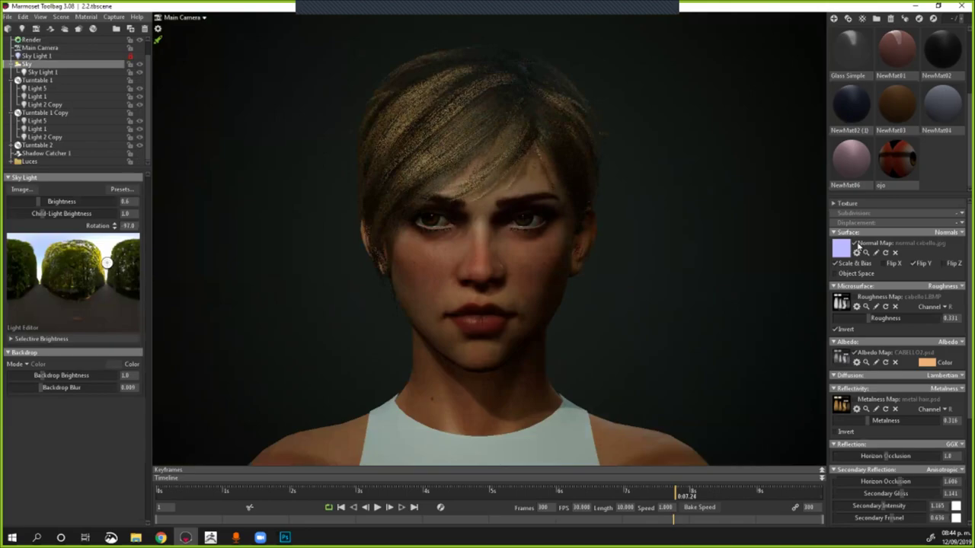
scroll(787, 279, "up", 1)
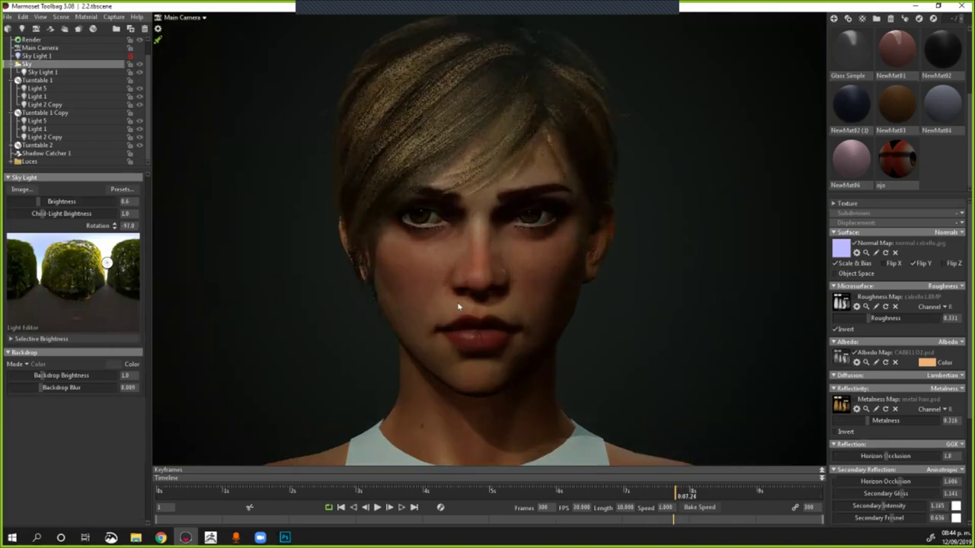
scroll(310, 299, "up", 1)
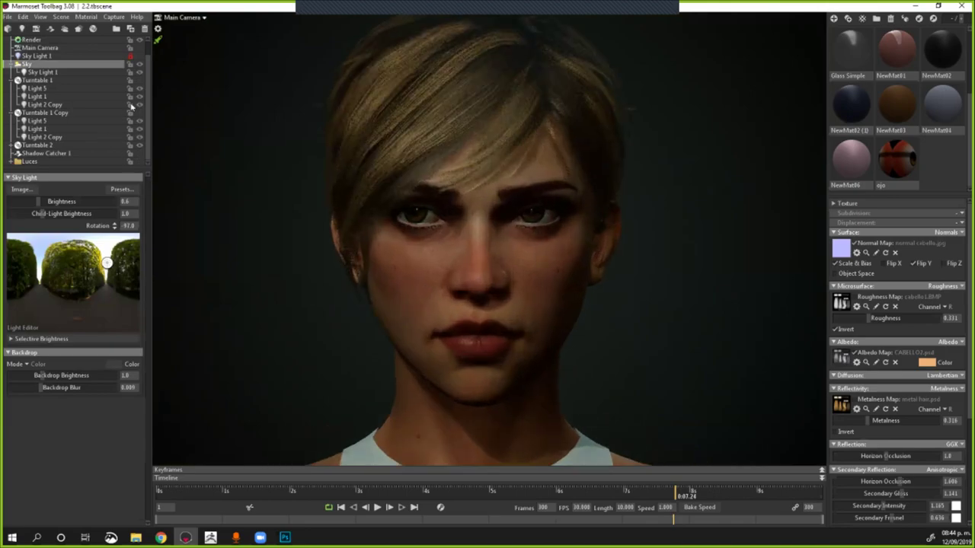
scroll(132, 106, "down", 1)
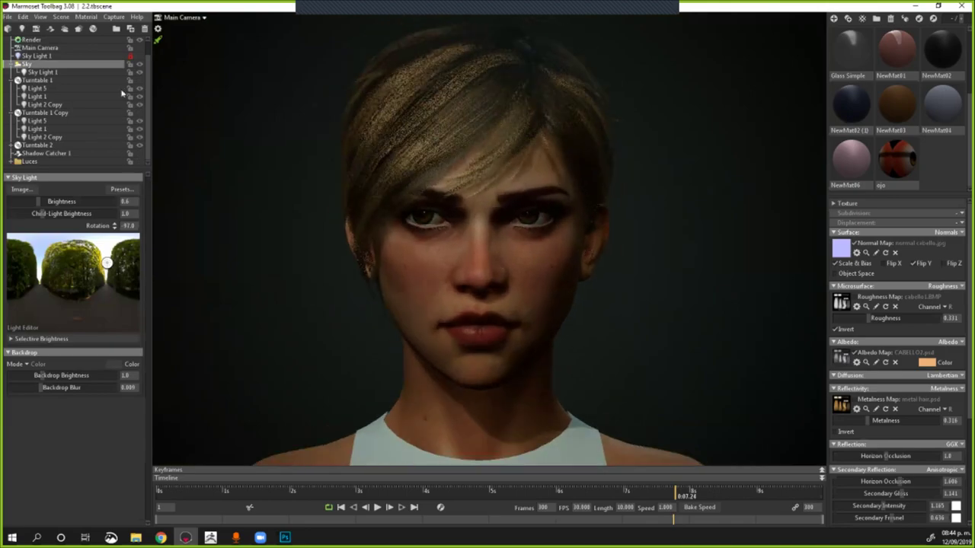
scroll(123, 94, "down", 1)
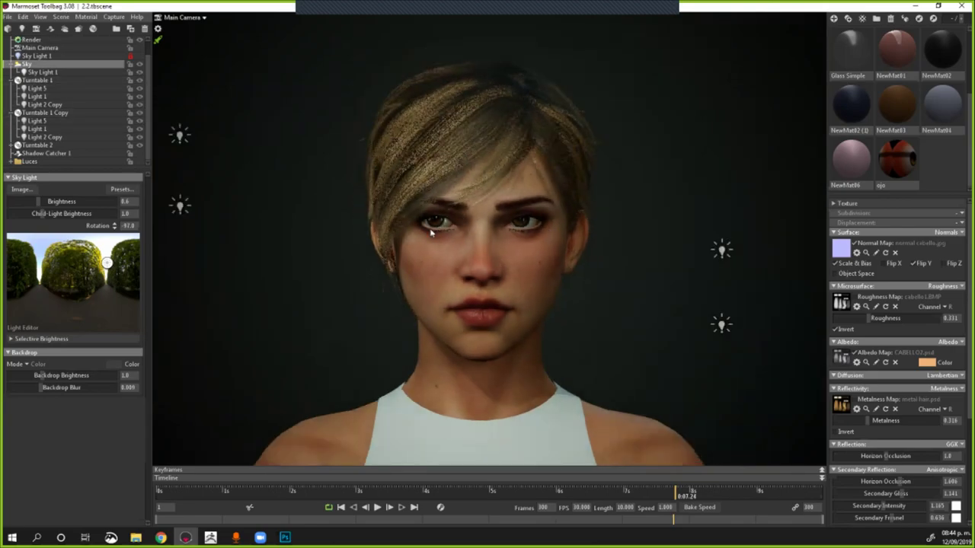
scroll(432, 235, "down", 2)
scroll(412, 227, "down", 2)
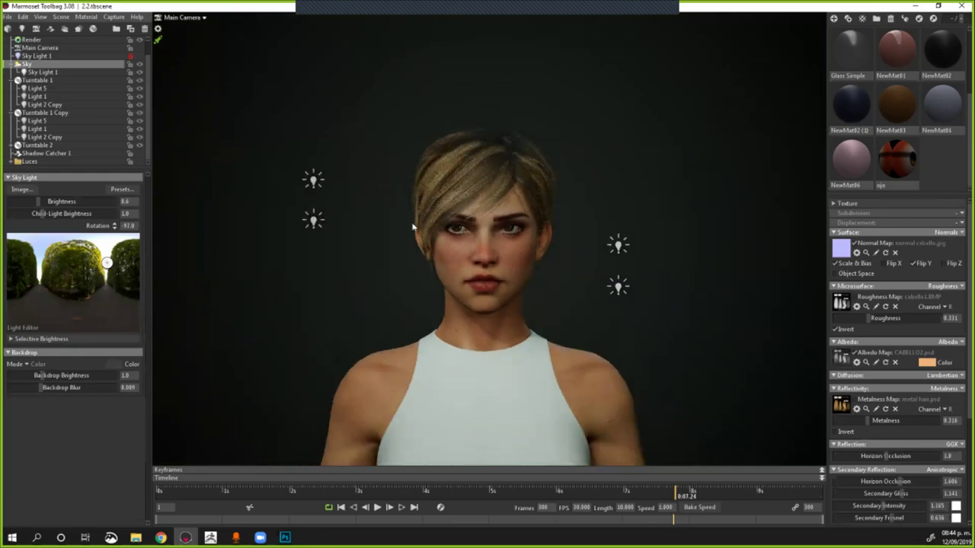
scroll(577, 282, "up", 3)
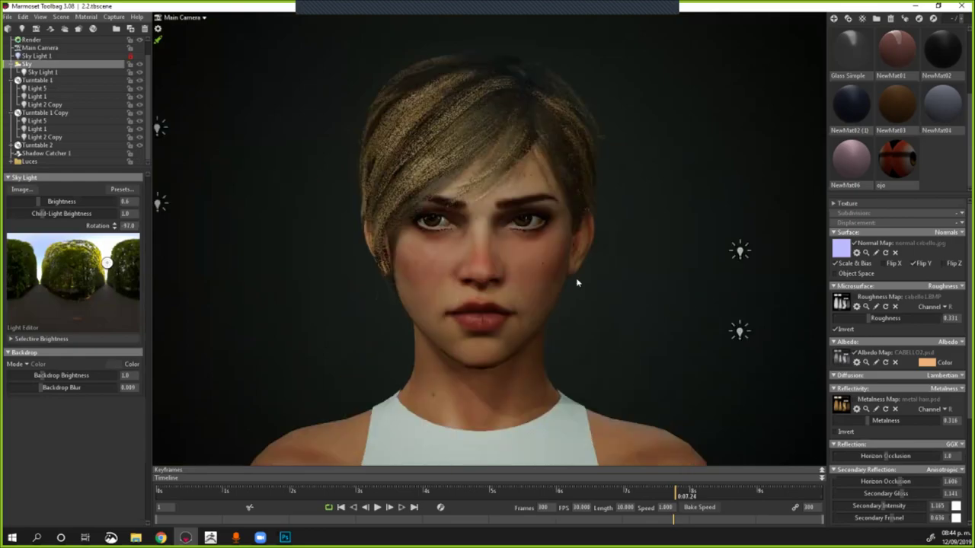
scroll(576, 283, "up", 2)
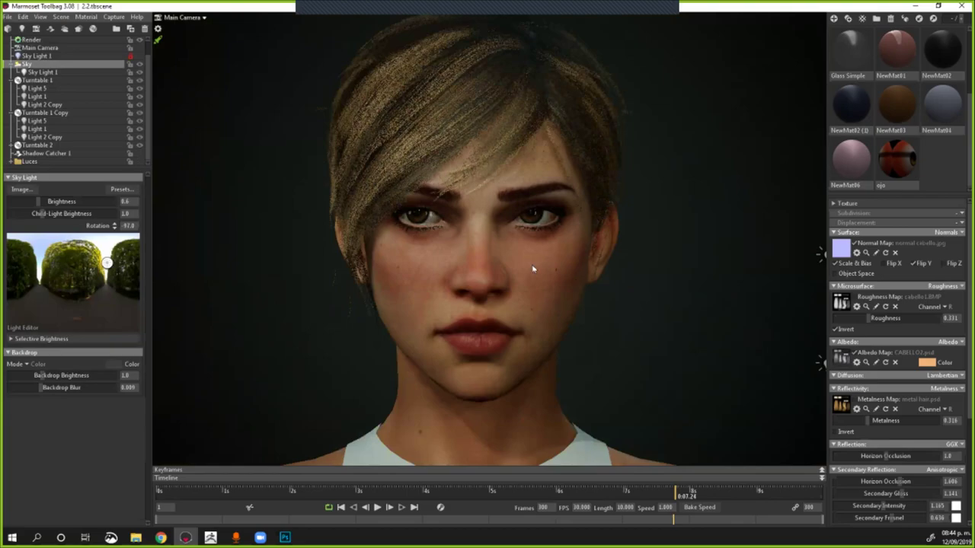
scroll(533, 268, "up", 1)
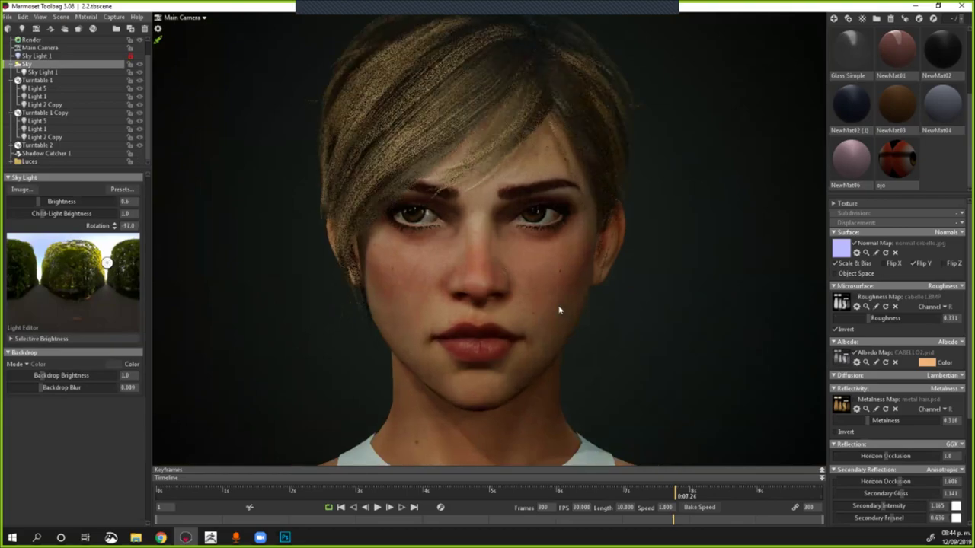
left_click_drag(559, 310, 556, 293)
scroll(539, 254, "down", 1)
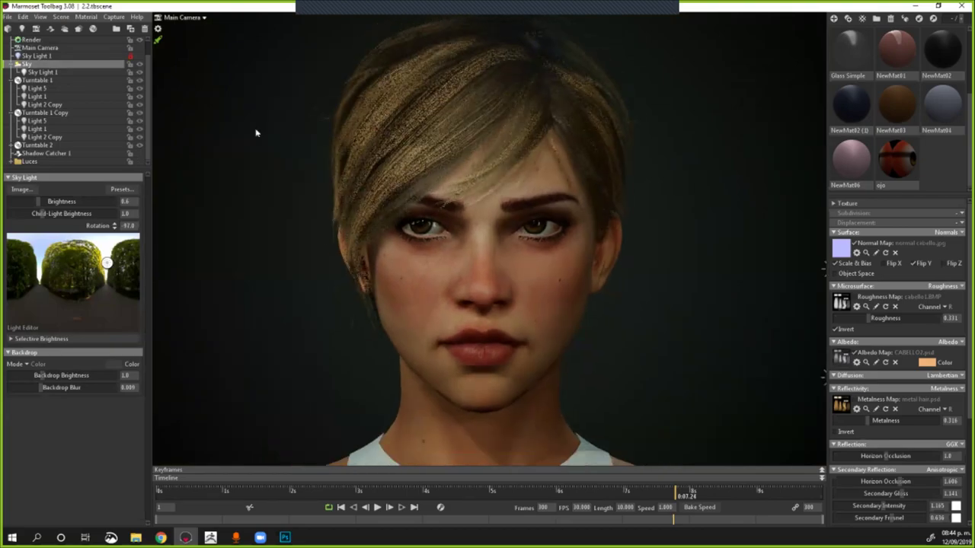
scroll(545, 238, "down", 3)
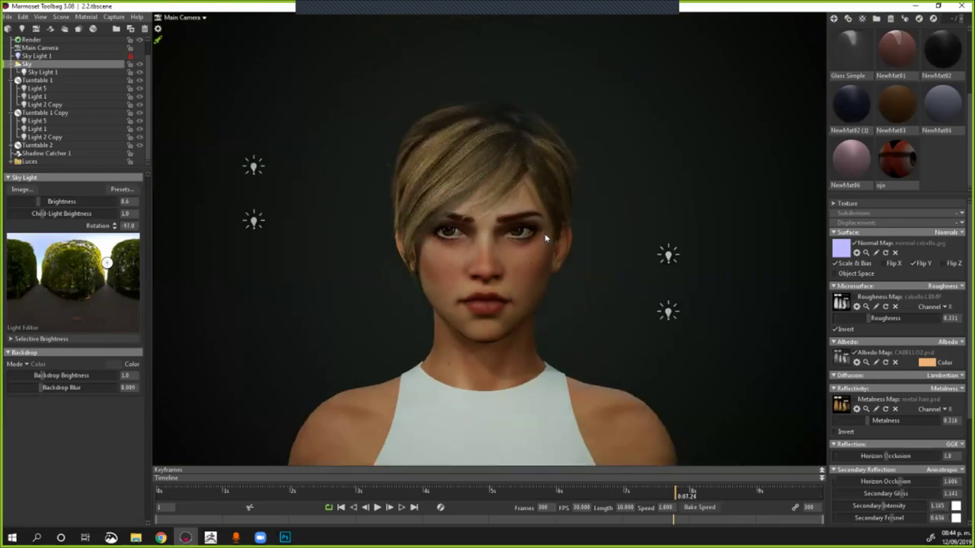
left_click_drag(509, 300, 501, 311)
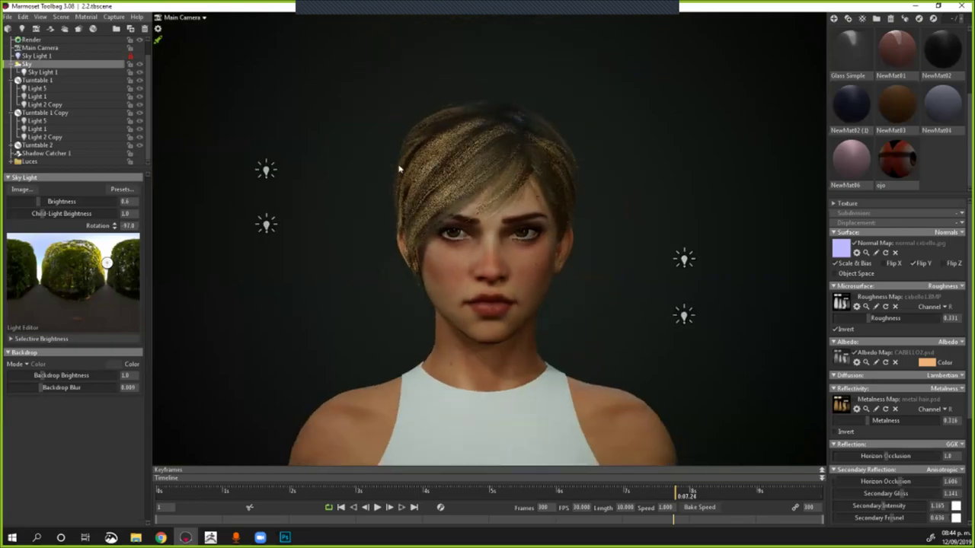
scroll(409, 166, "up", 2)
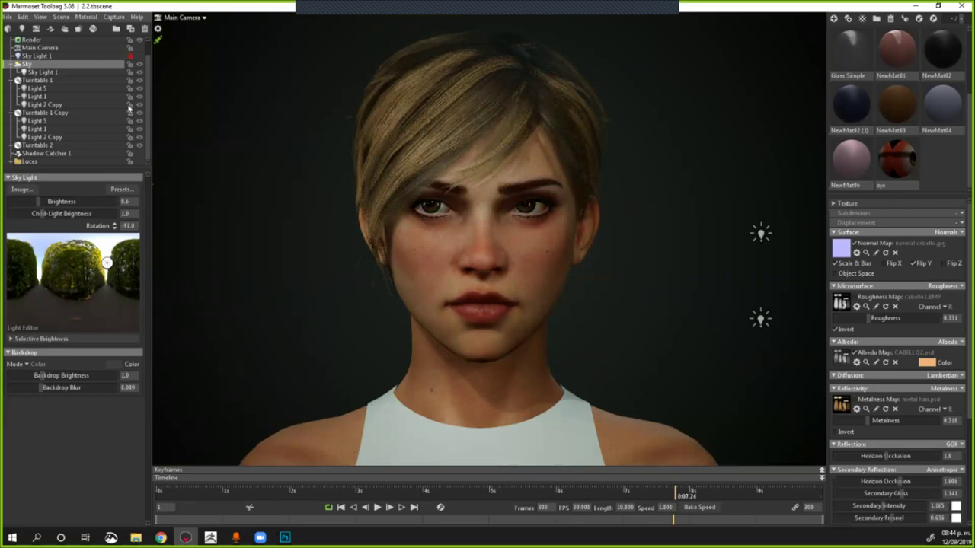
left_click_drag(537, 211, 557, 199)
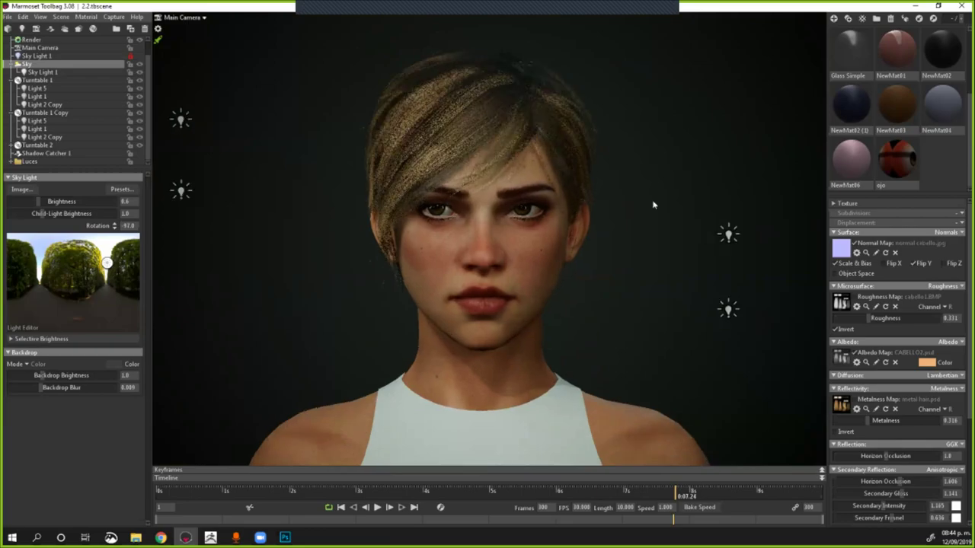
scroll(632, 204, "up", 2)
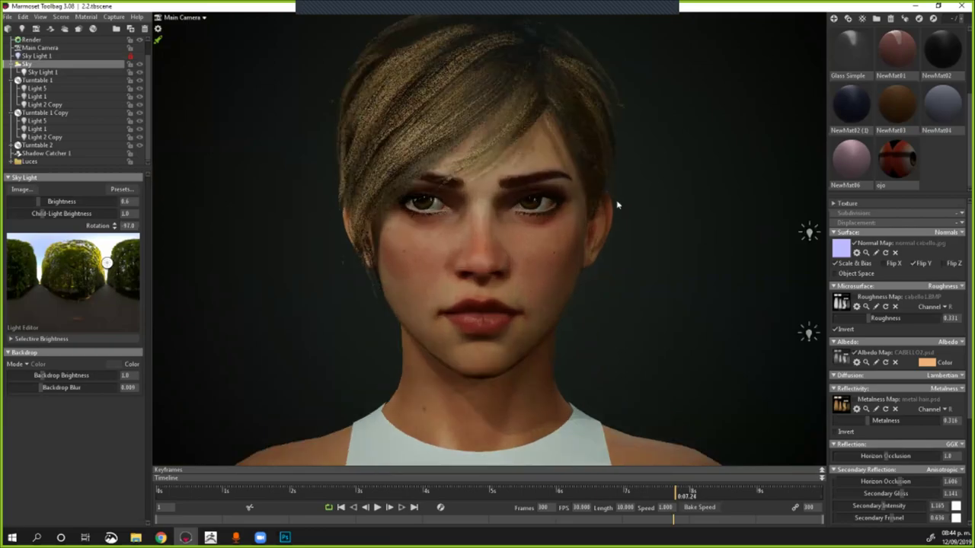
scroll(618, 204, "up", 1)
scroll(201, 216, "up", 1)
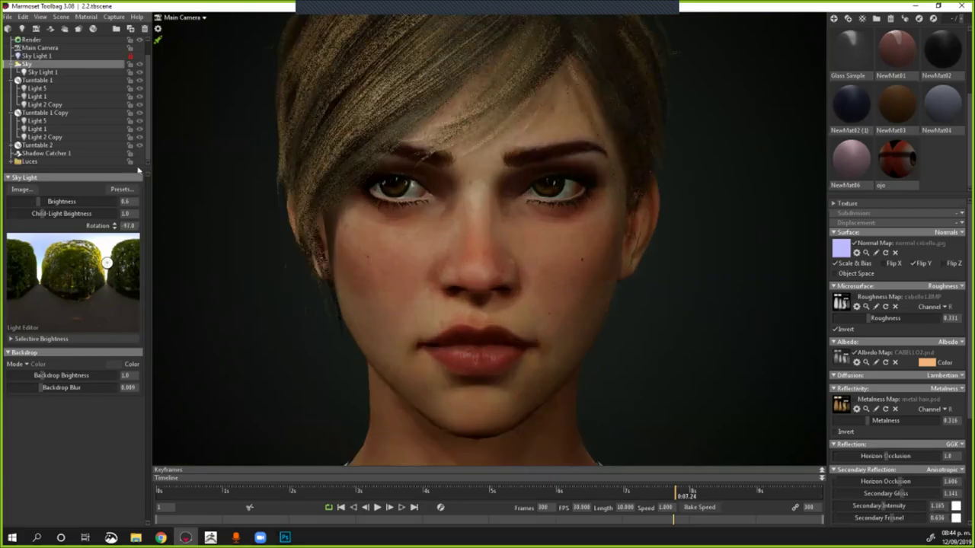
Step: Turn on the visibility of the Luces light folder in the scene
left_click(482, 248)
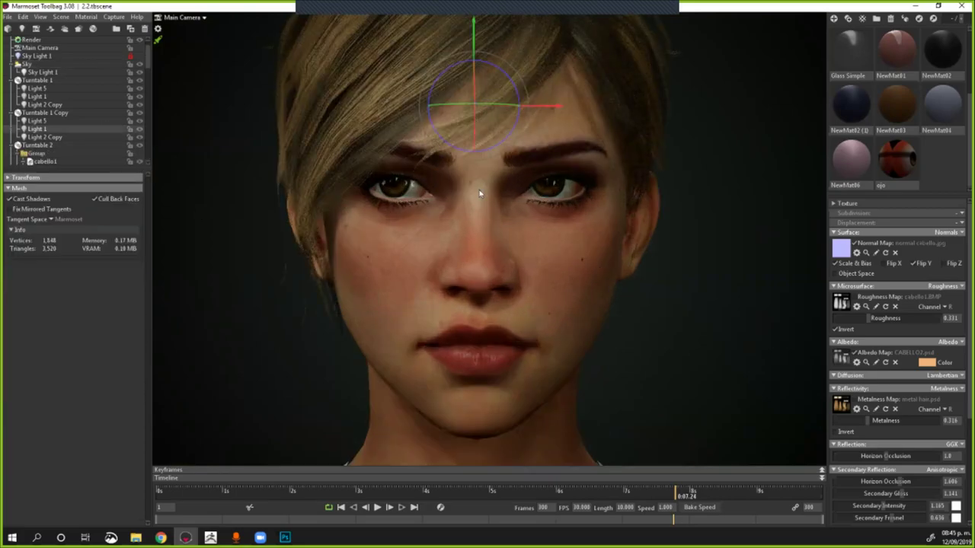
scroll(136, 163, "down", 5)
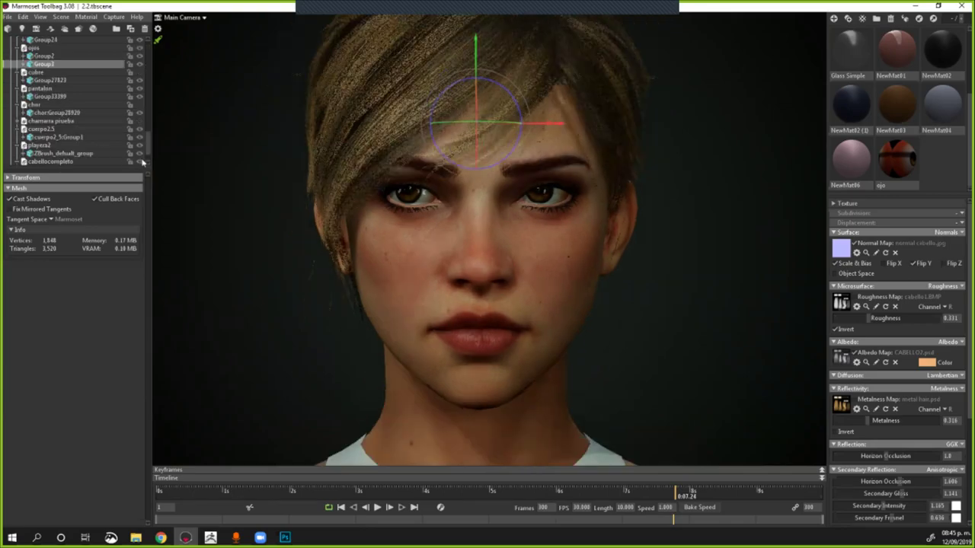
scroll(139, 163, "down", 3)
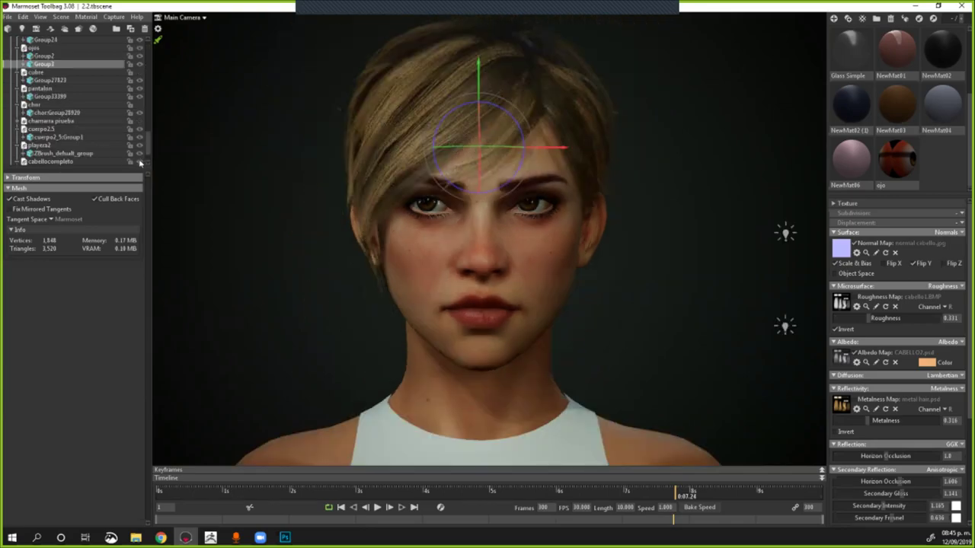
scroll(140, 163, "down", 1)
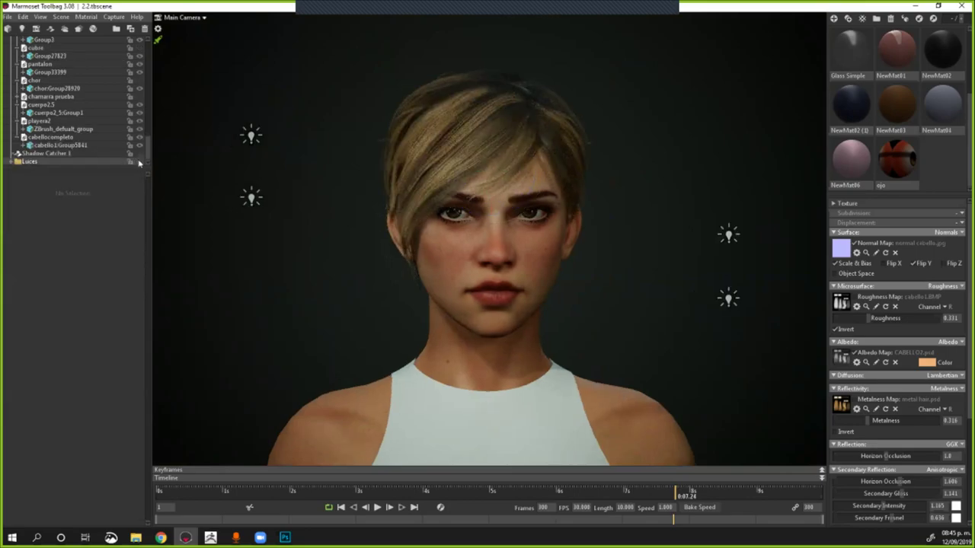
left_click(139, 161)
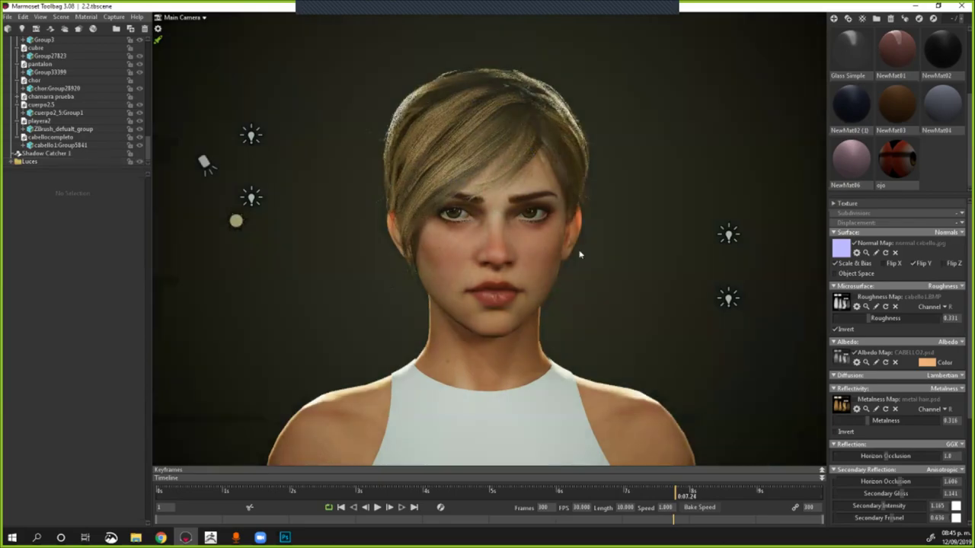
Step: Inspect how the Luces lights affect the character's hair, face and shoulders at several distances
scroll(460, 90, "down", 3)
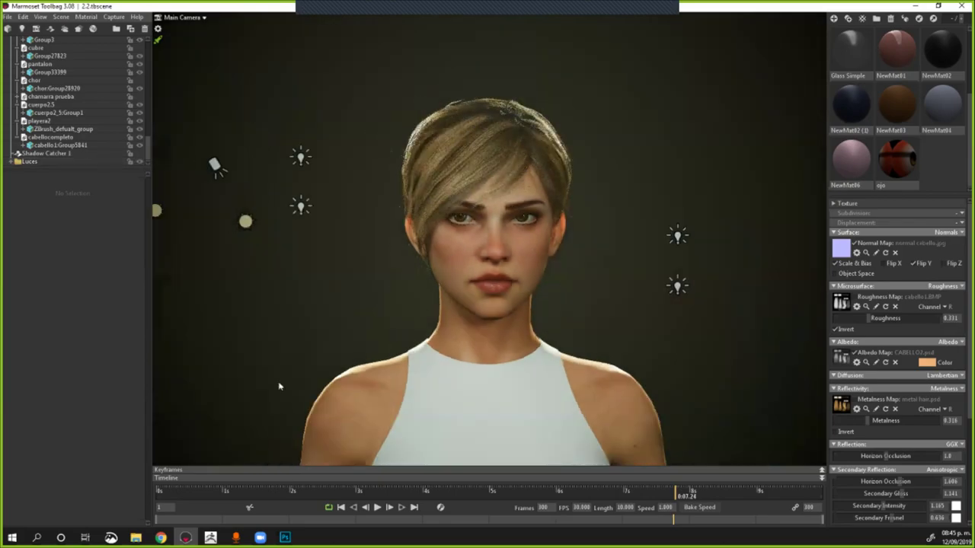
middle_click_drag(479, 371, 484, 349)
middle_click_drag(558, 241, 563, 225)
middle_click_drag(562, 290, 566, 284)
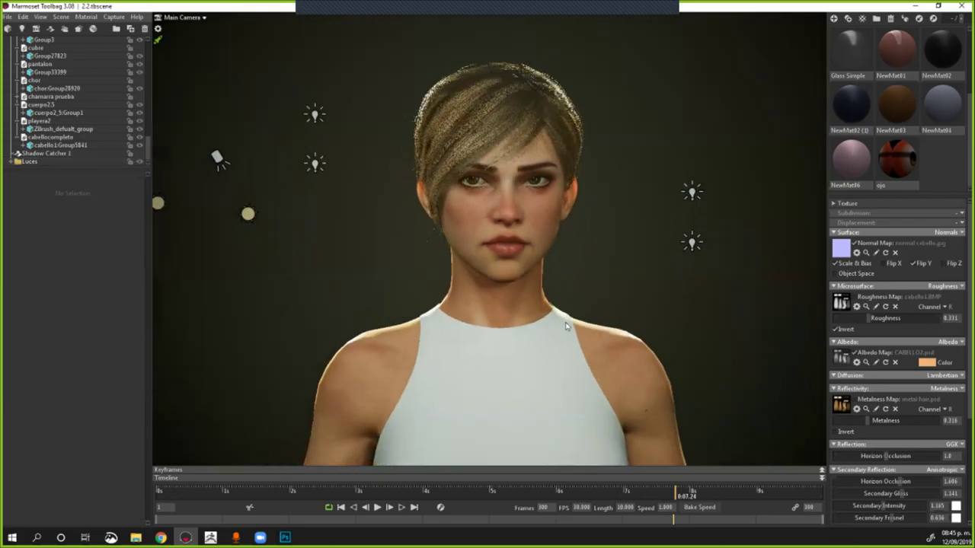
middle_click_drag(564, 320, 553, 294)
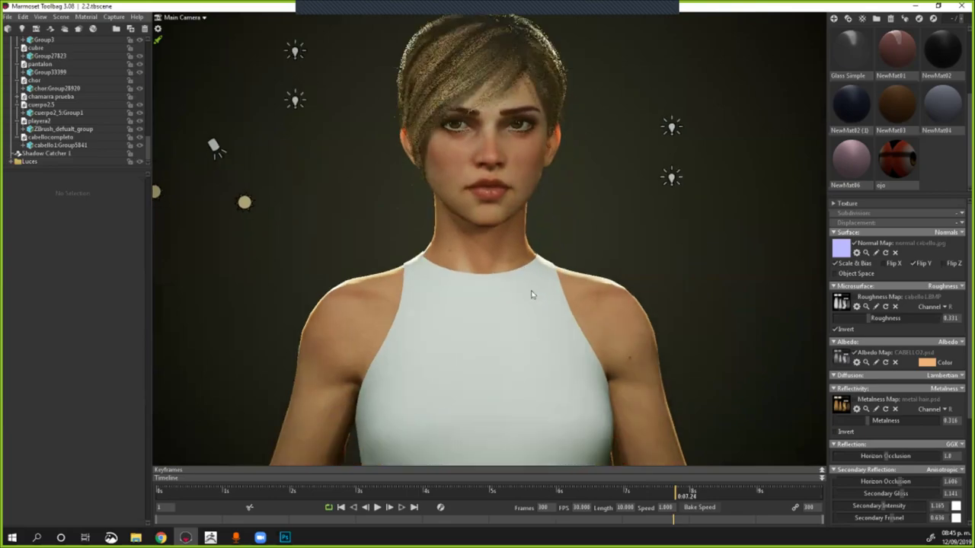
scroll(531, 294, "down", 2)
scroll(532, 294, "down", 1)
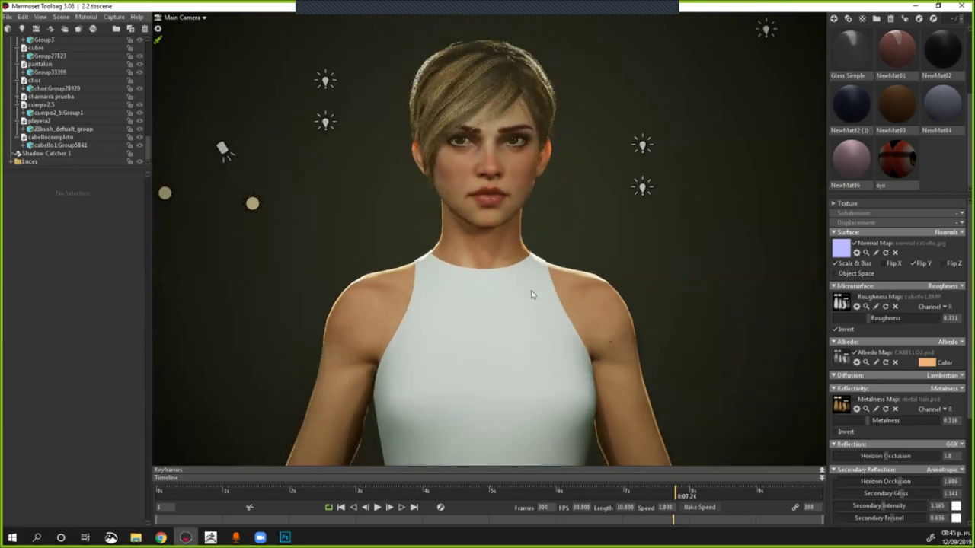
middle_click_drag(498, 294, 496, 311)
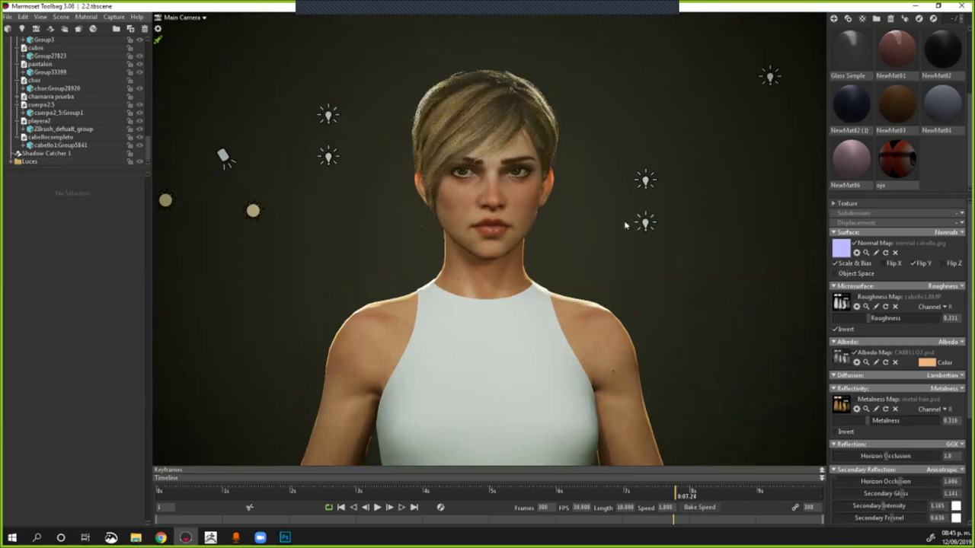
scroll(580, 195, "up", 2)
scroll(605, 197, "up", 1)
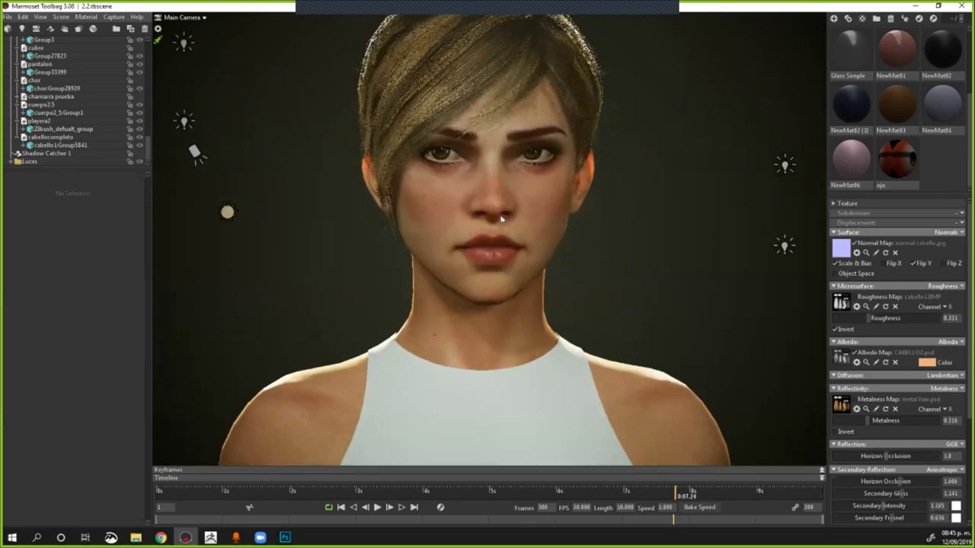
middle_click_drag(502, 219, 490, 242)
scroll(708, 289, "up", 1)
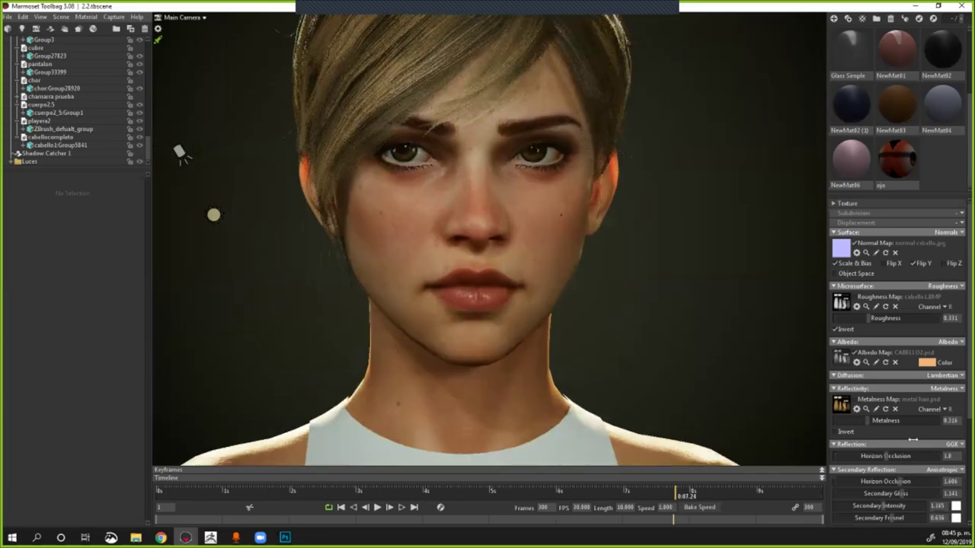
Step: Set the translucency of the character's skin material to 0.772
left_click(486, 326)
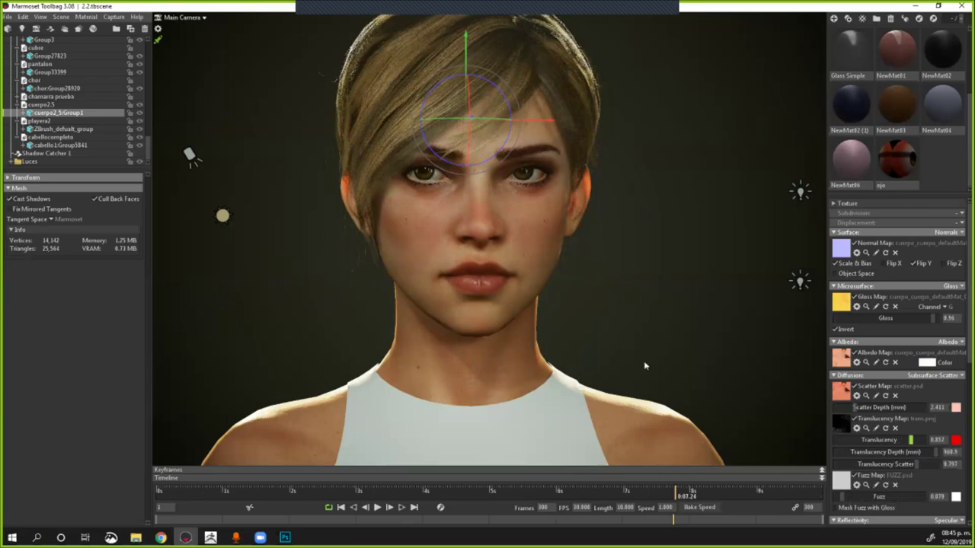
key("Escape")
scroll(486, 326, "down", 2)
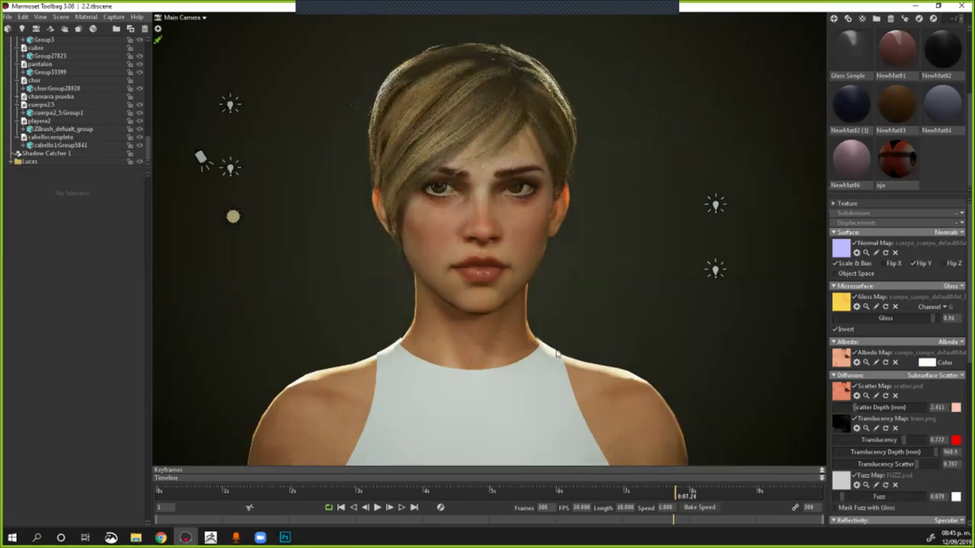
Step: Try selecting the warm lights beside the character and undo the last three actions
scroll(295, 216, "down", 1)
scroll(296, 217, "down", 3)
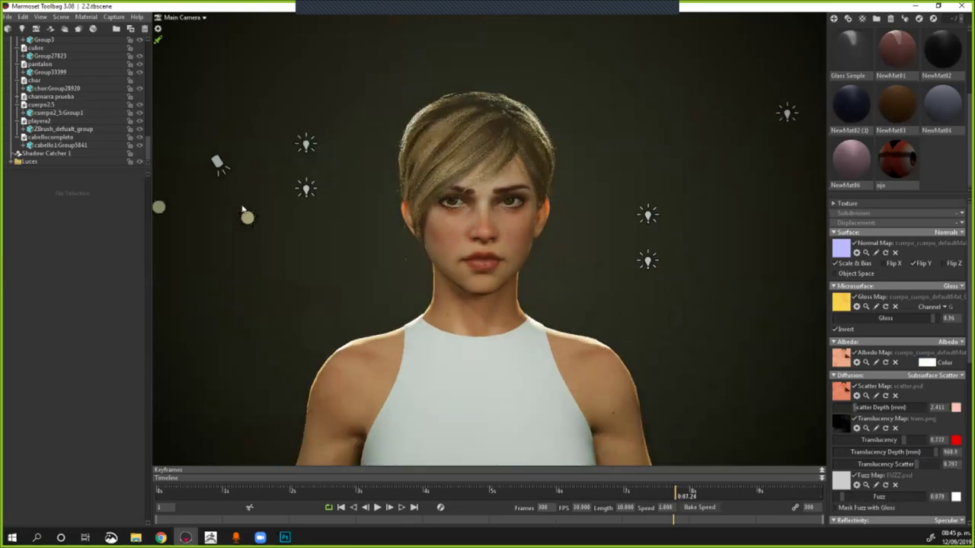
middle_click_drag(453, 283, 464, 254)
scroll(463, 254, "up", 4)
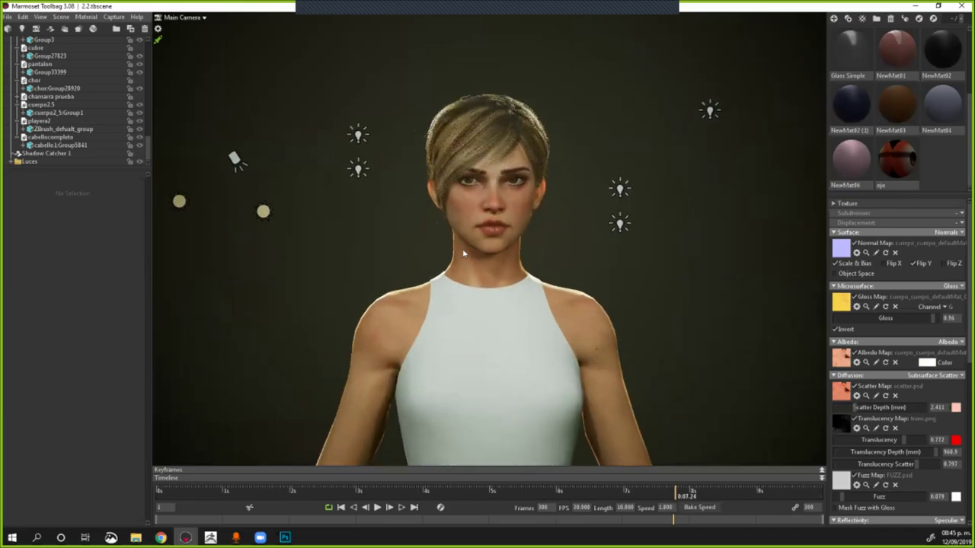
left_click(251, 210)
key("ctrl+z")
key("ctrl+z")
key("ctrl+z")
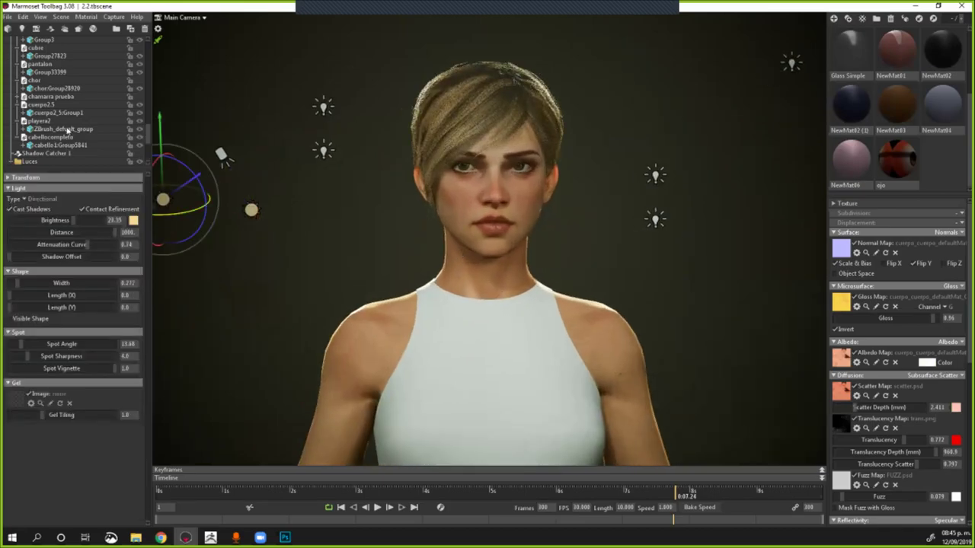
Step: Select Light 12 in the Luces folder and examine where its spot beam falls on the character
scroll(50, 152, "down", 4)
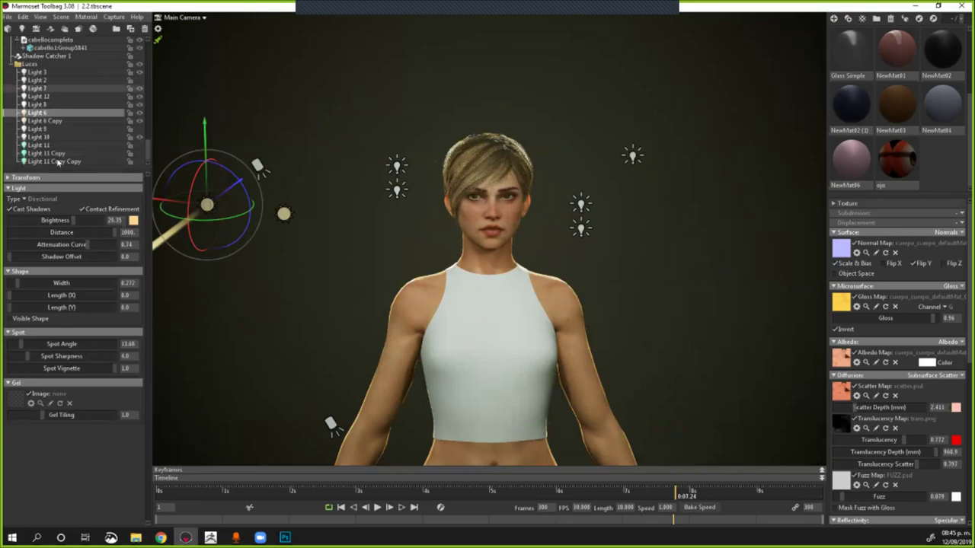
left_click(670, 268)
left_click_drag(671, 268, 638, 160)
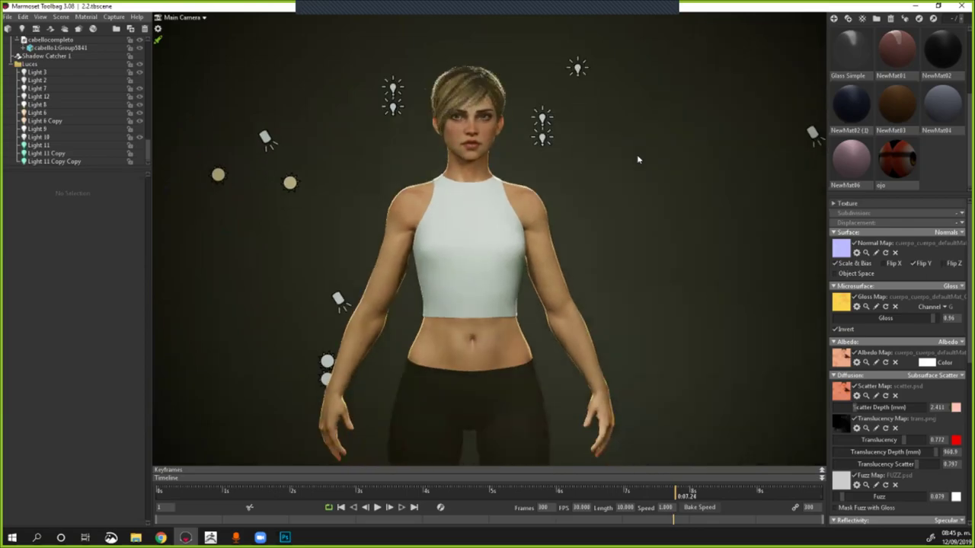
left_click_drag(616, 214, 615, 173)
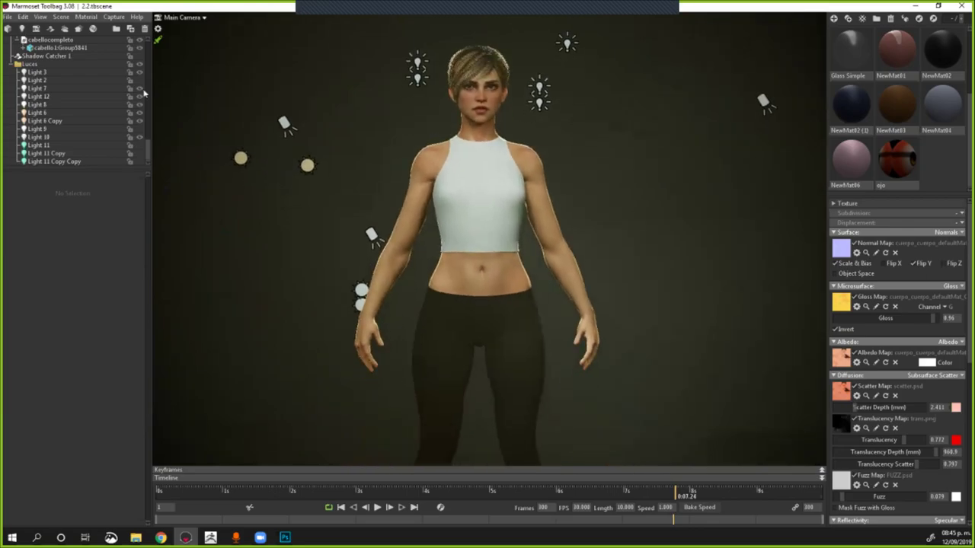
key("ctrl+z")
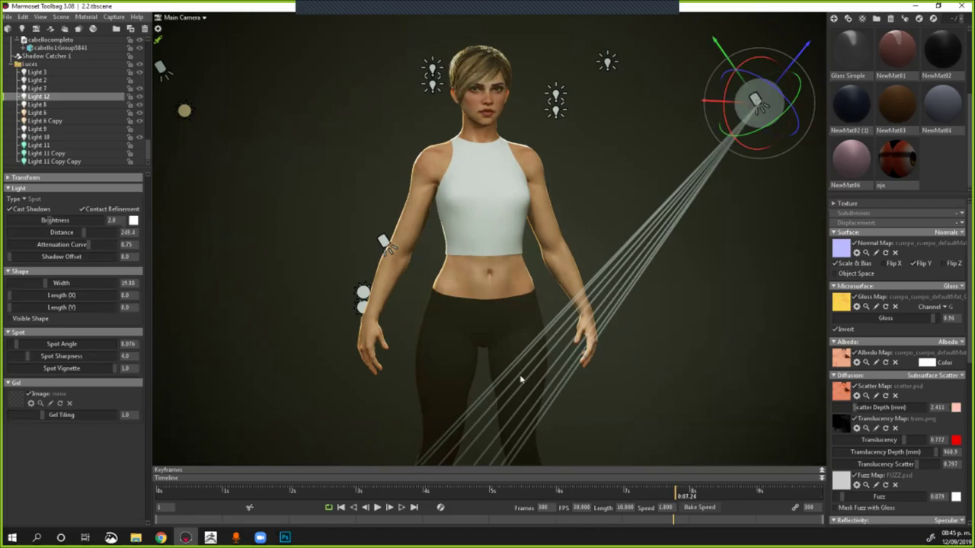
left_click_drag(528, 298, 457, 293)
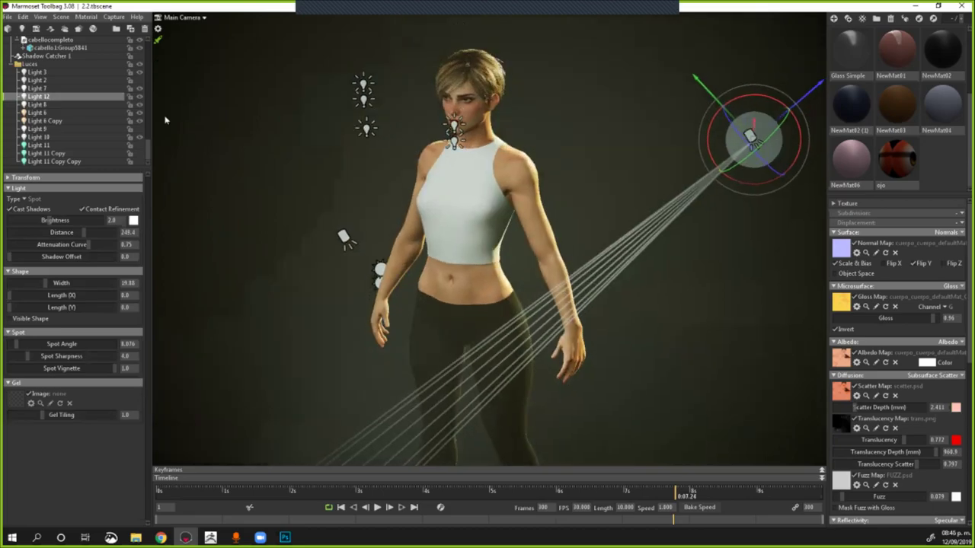
middle_click_drag(353, 283, 367, 208)
scroll(367, 209, "down", 3)
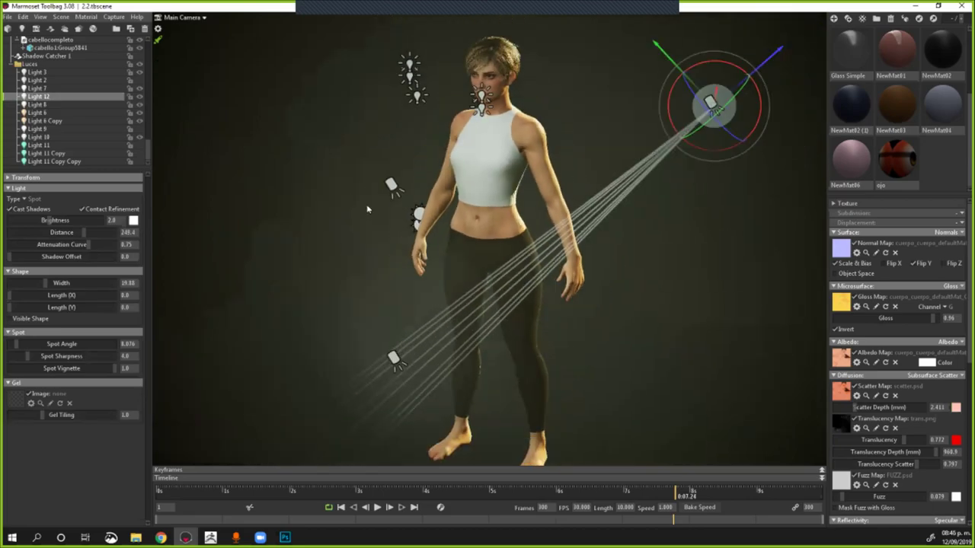
left_click_drag(367, 208, 360, 227)
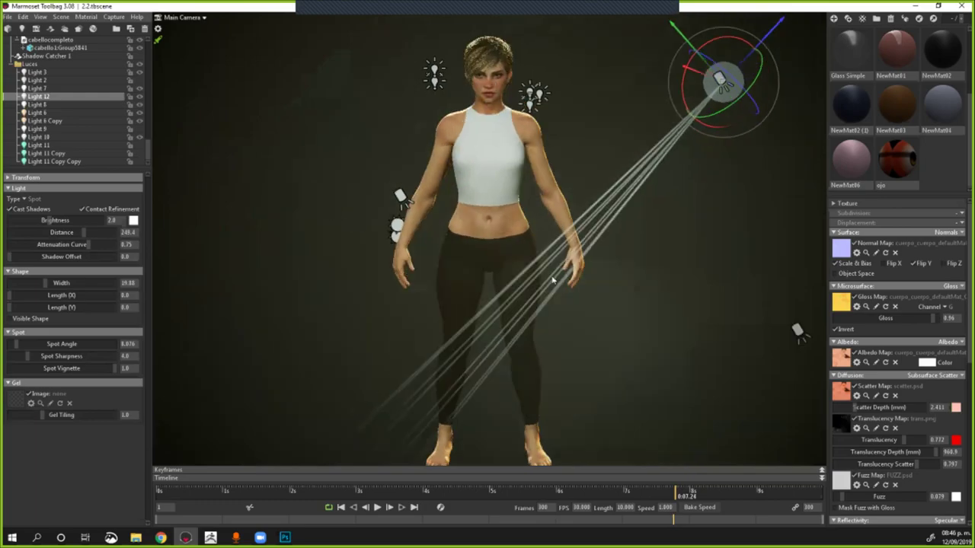
Step: Hide Light 12 in the Luces folder and check the character's lighting without it
key("ctrl+z")
key("ctrl+z")
key("ctrl+z")
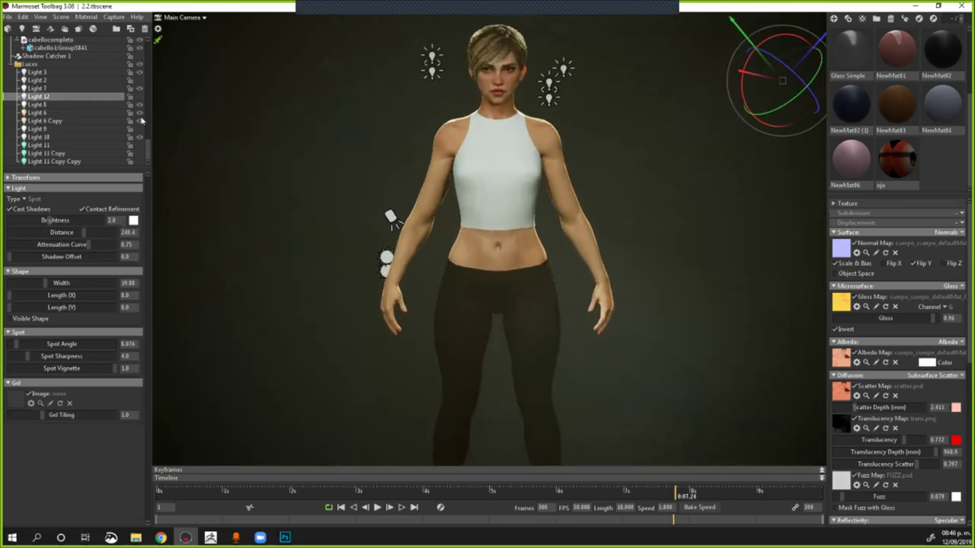
key("ctrl+z")
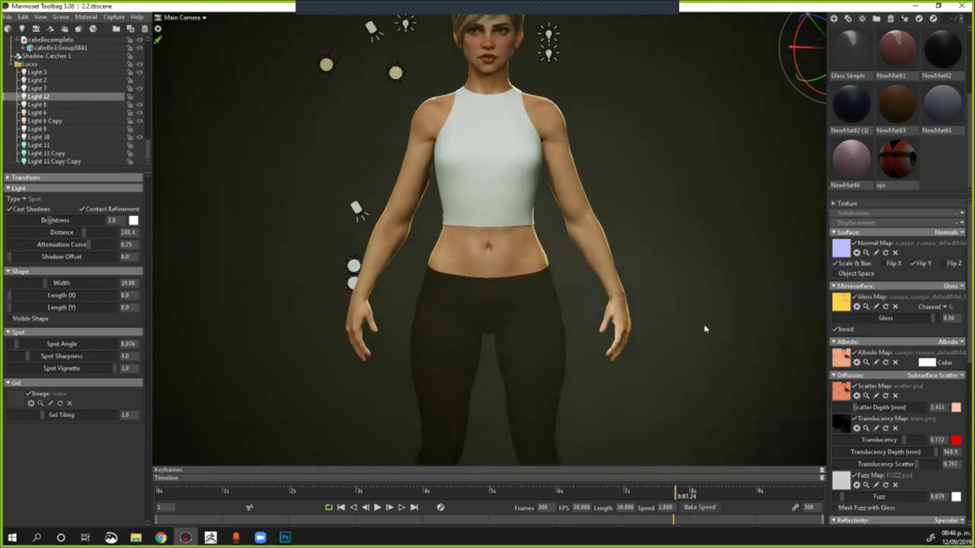
left_click_drag(705, 328, 665, 363)
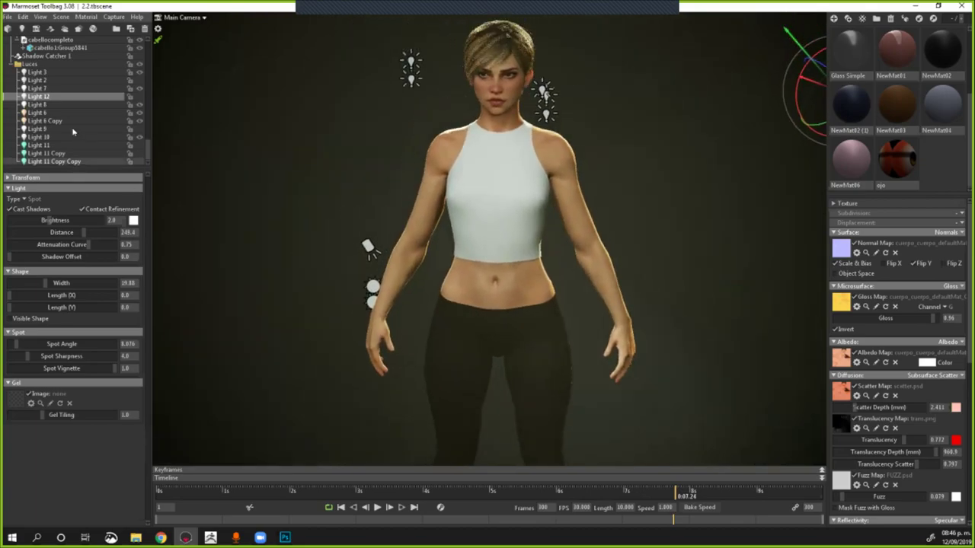
Step: Select Fog 1 in the scene and examine its settings and the haze around the character at several distances
scroll(77, 123, "up", 10)
scroll(77, 123, "up", 2)
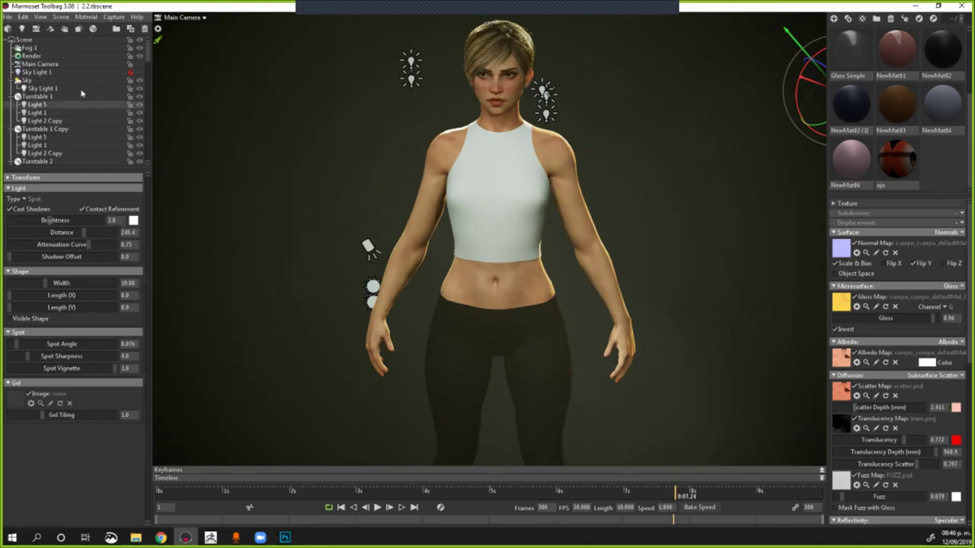
left_click(76, 47)
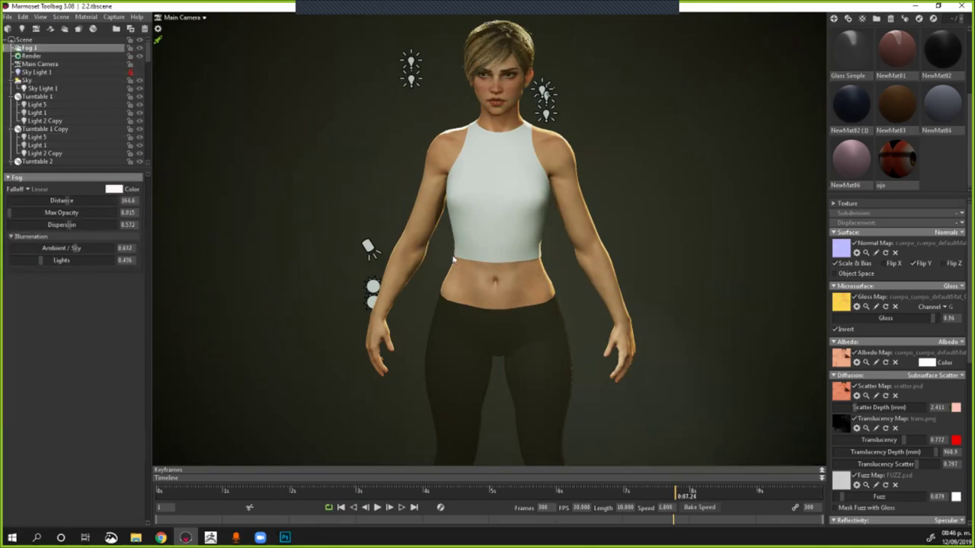
scroll(566, 276, "down", 3)
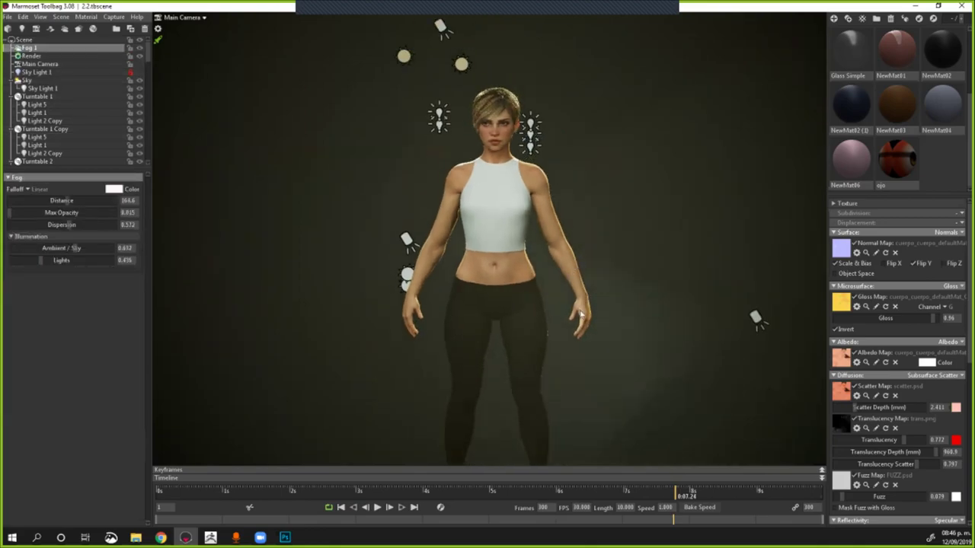
scroll(585, 314, "up", 3)
scroll(611, 307, "down", 3)
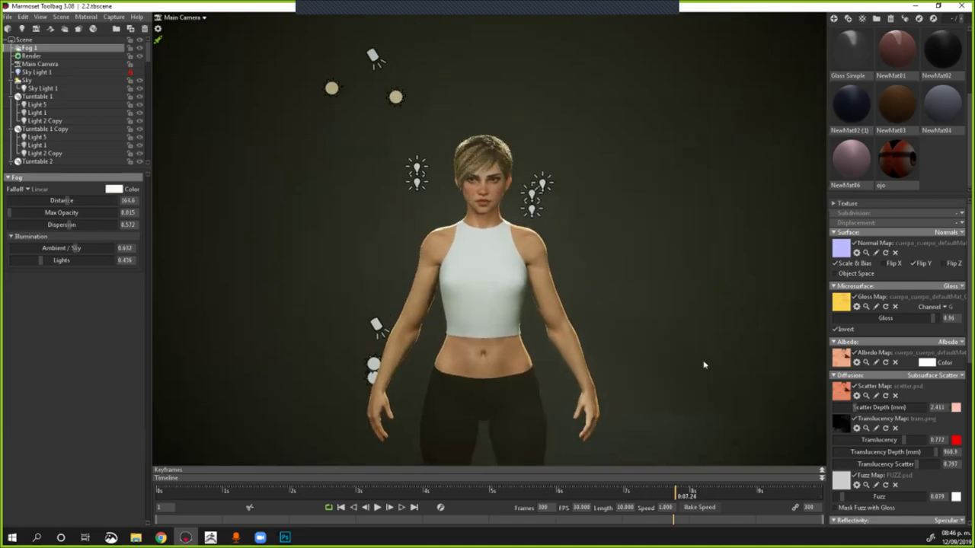
left_click_drag(683, 303, 691, 306)
middle_click_drag(692, 305, 691, 306)
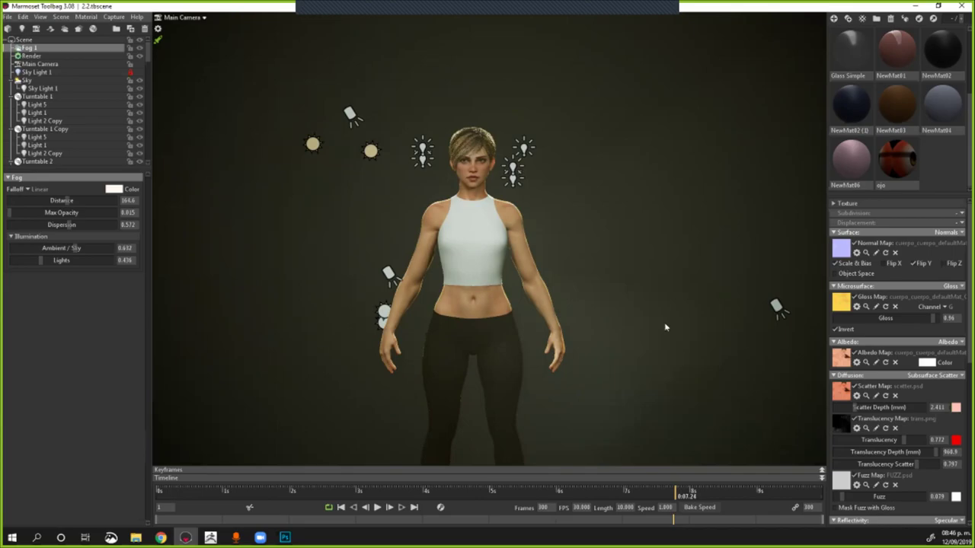
scroll(665, 327, "up", 3)
middle_click_drag(670, 317, 571, 251)
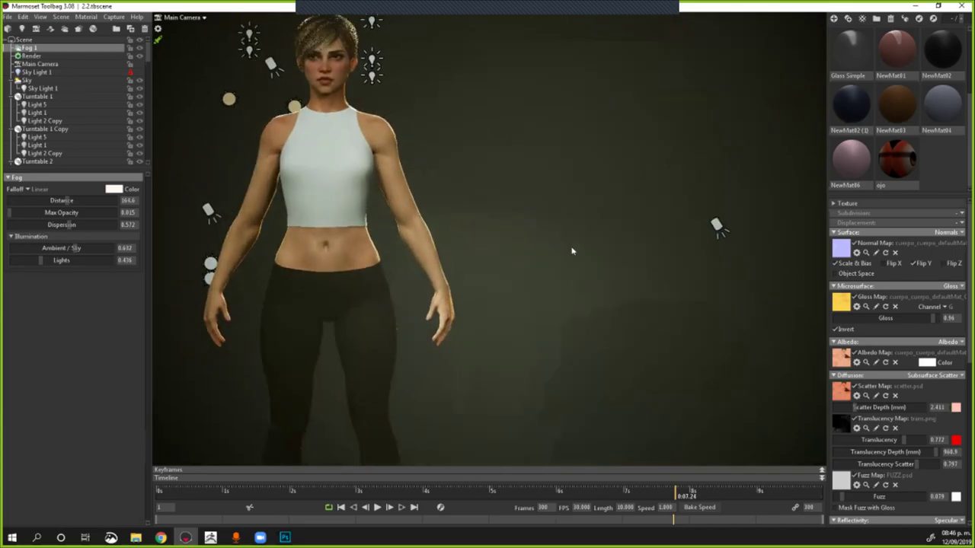
Step: Examine the tall, elongated spot light beside the character, clear the selection and inspect the lighting from several angles
left_click_drag(572, 251, 460, 258)
key("ctrl+z")
scroll(615, 400, "down", 1)
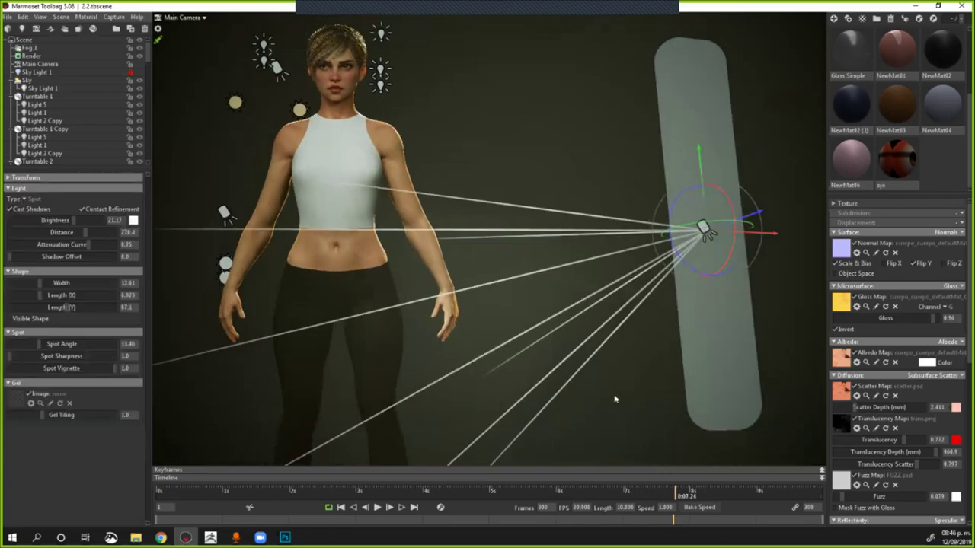
right_click_drag(671, 402, 683, 495)
left_click(624, 385)
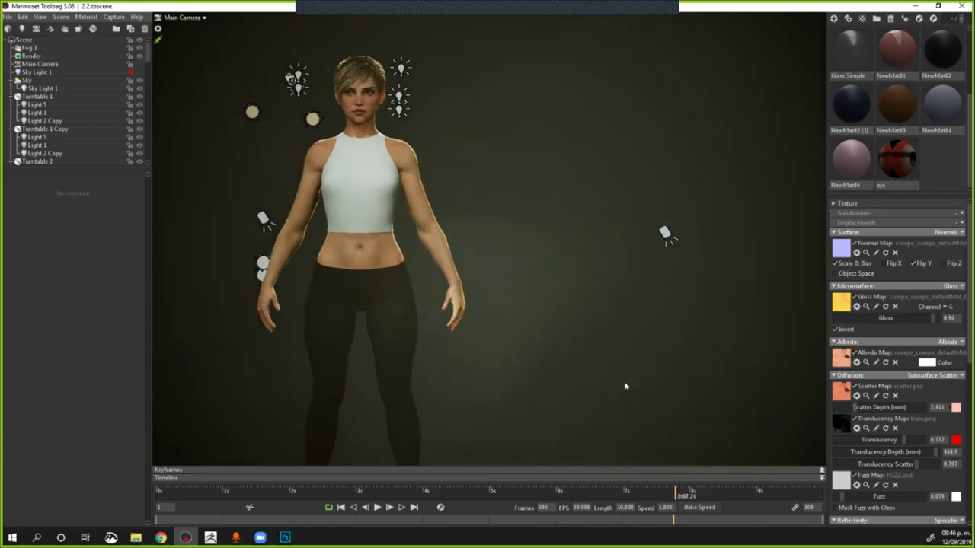
middle_click_drag(580, 360, 621, 392)
scroll(621, 392, "up", 3)
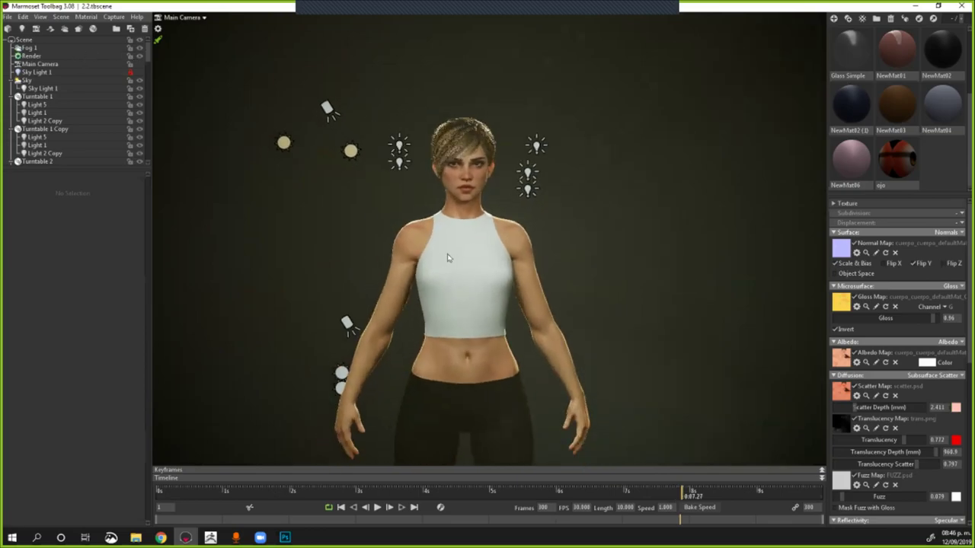
middle_click_drag(554, 268, 568, 304)
scroll(581, 297, "down", 3)
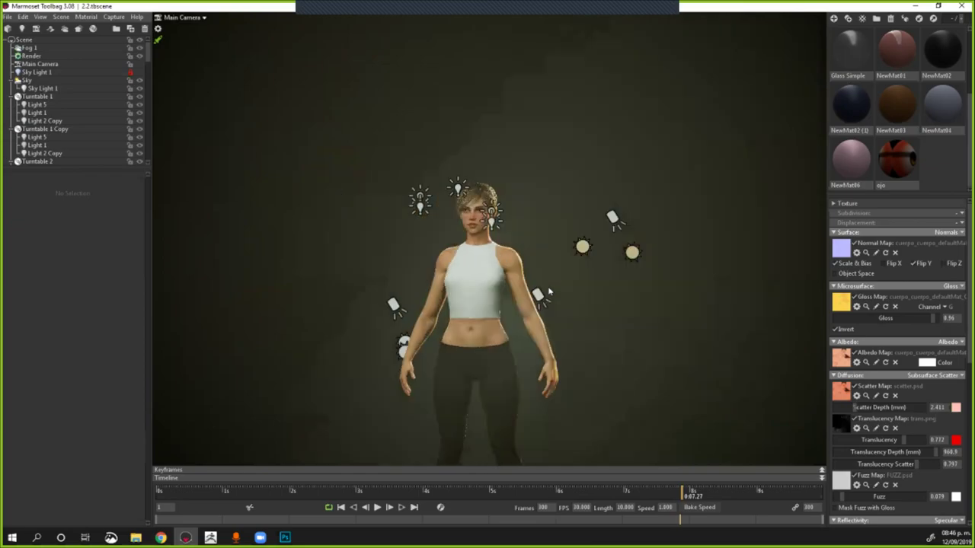
scroll(582, 263, "up", 2)
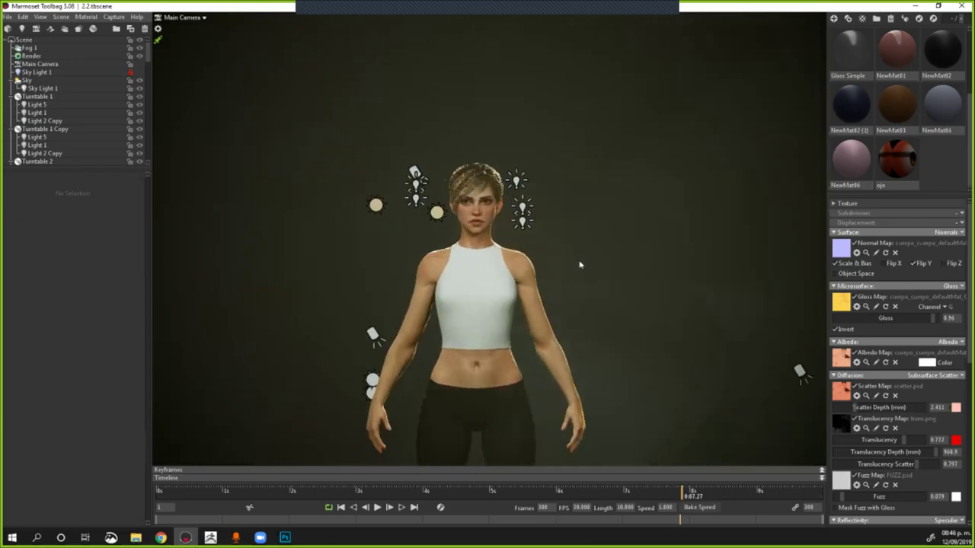
scroll(564, 273, "up", 2)
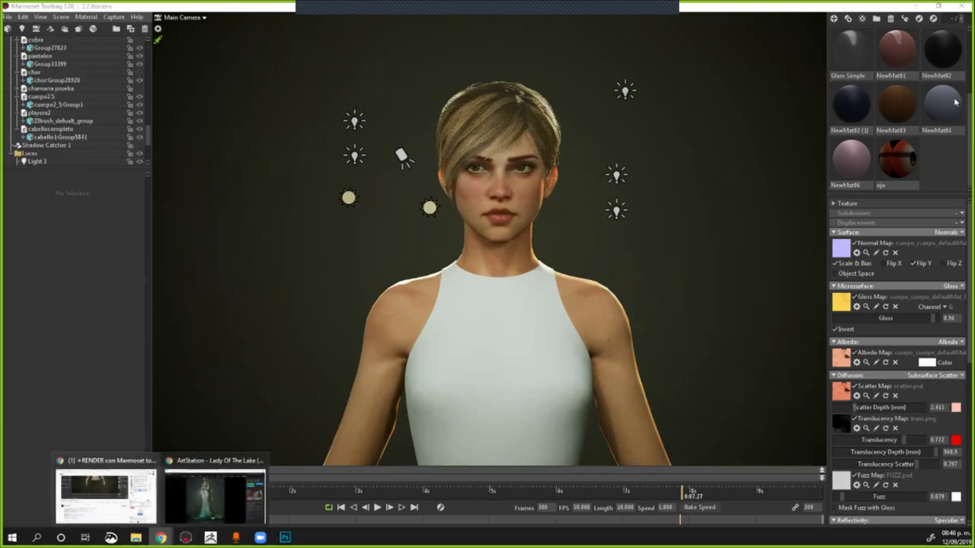
Step: Switch to ArtStation in Chrome and view the Girl Portrait (real time) and WICCA- Real time Render artworks as lighting references
key("alt+Tab")
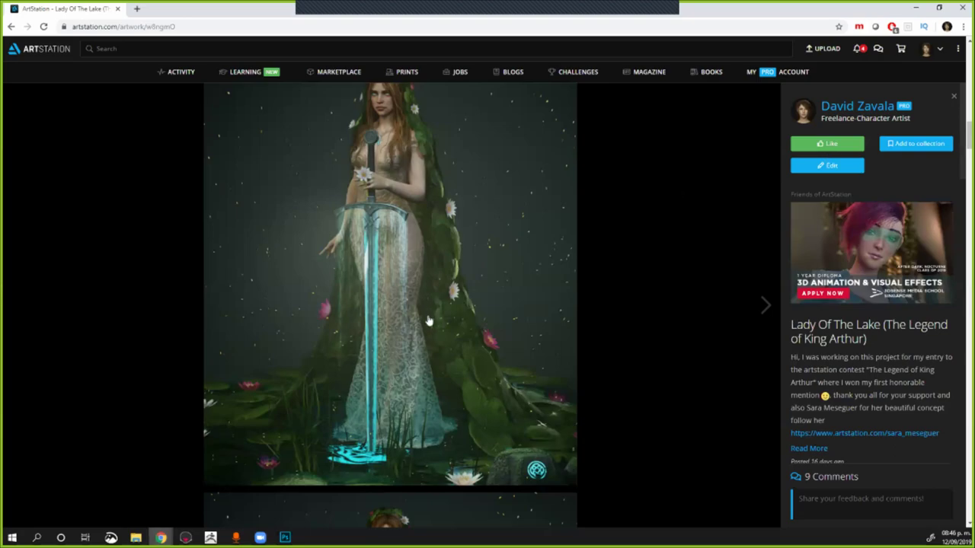
left_click(584, 335)
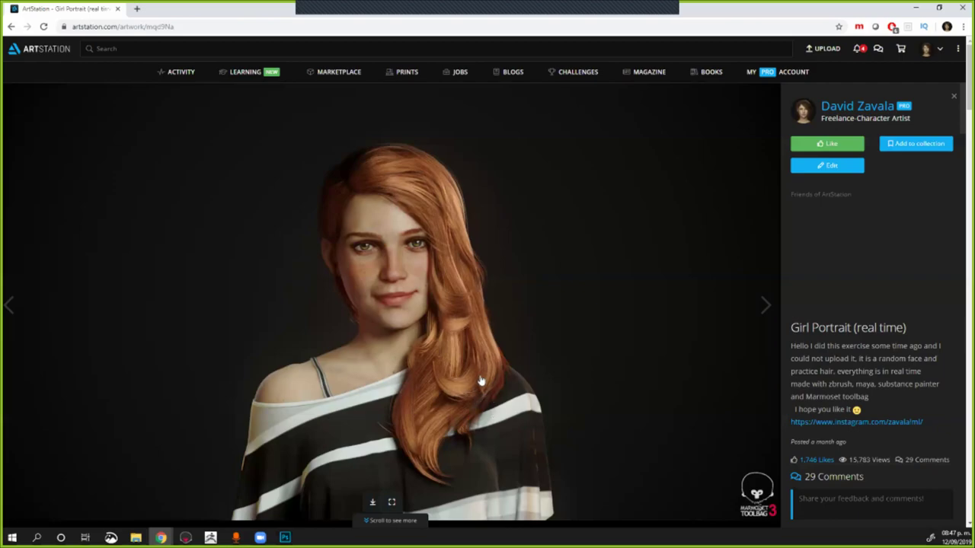
left_click(472, 335)
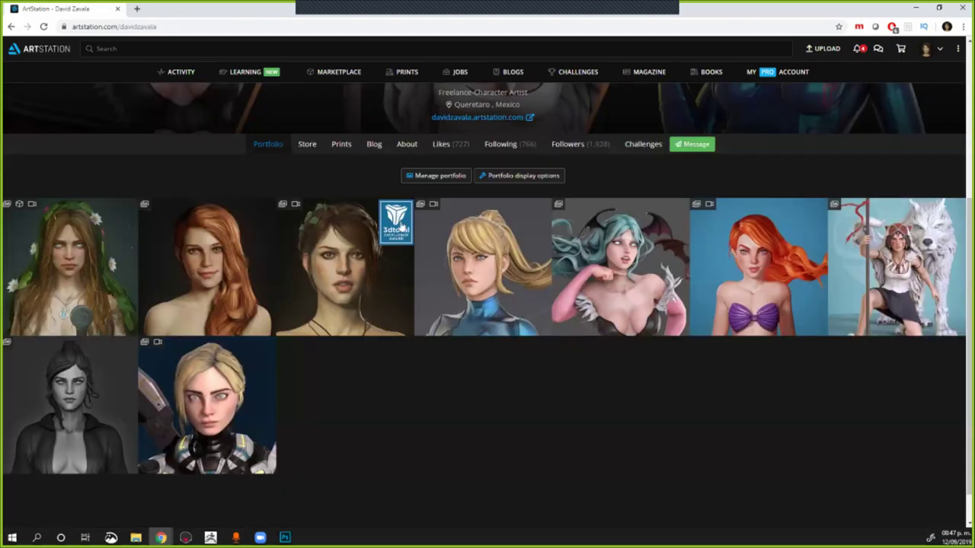
left_click(402, 295)
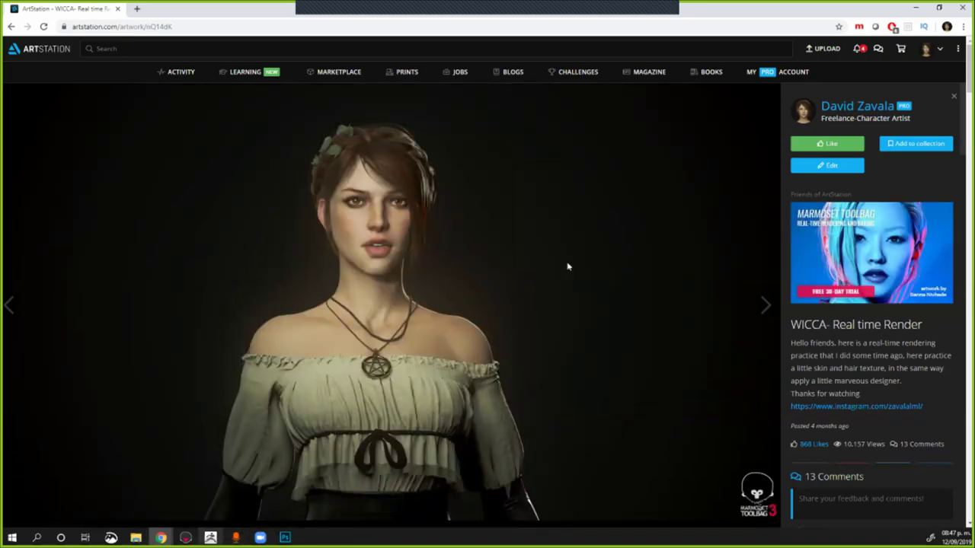
Step: Return to Marmoset Toolbag and examine the lighting on the character's face, hair and shoulders up close
key("alt+Tab")
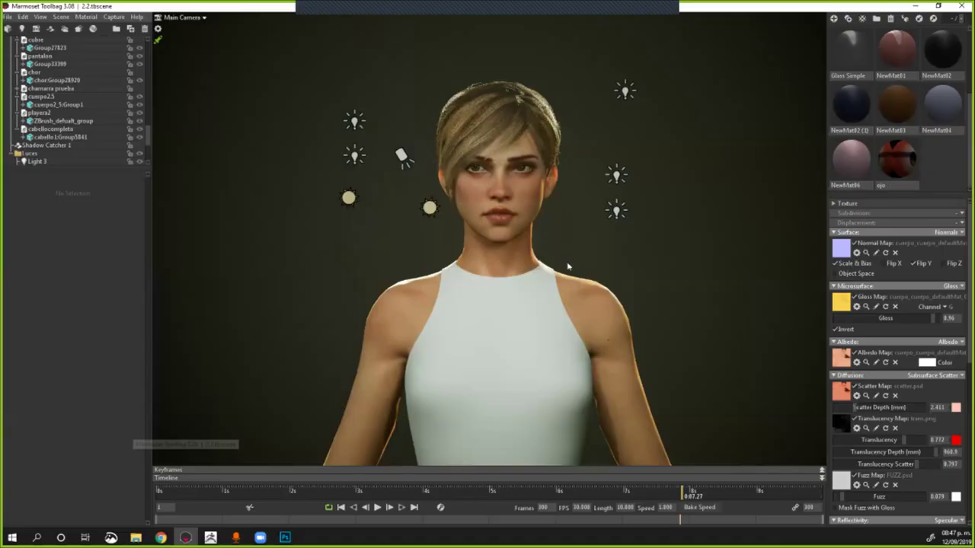
scroll(568, 267, "up", 2)
scroll(567, 267, "down", 2)
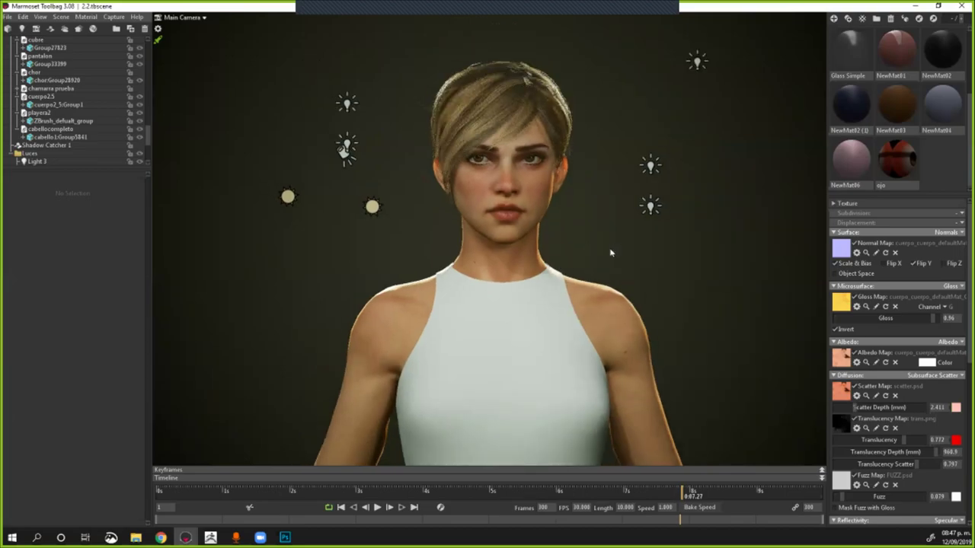
scroll(287, 225, "down", 1)
scroll(69, 139, "up", 3)
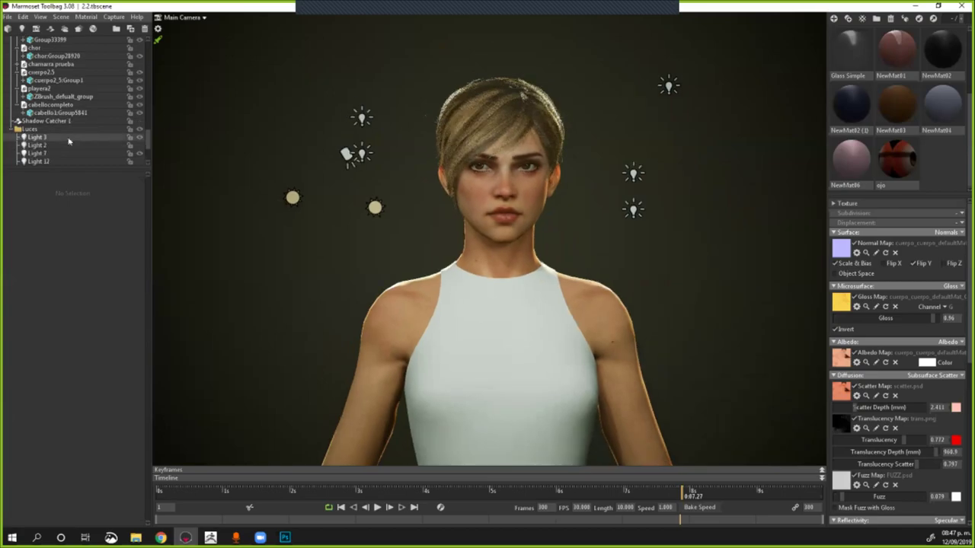
scroll(69, 139, "up", 5)
scroll(583, 235, "up", 2)
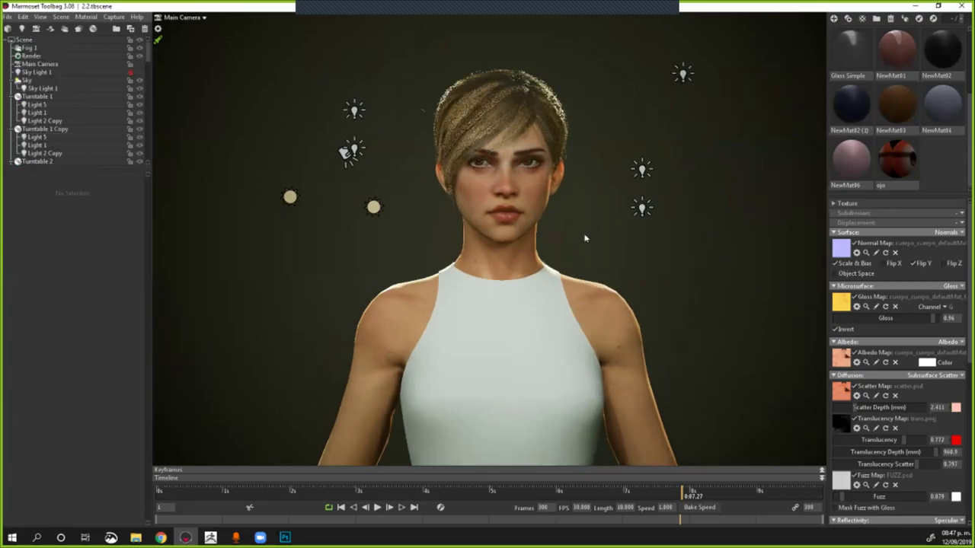
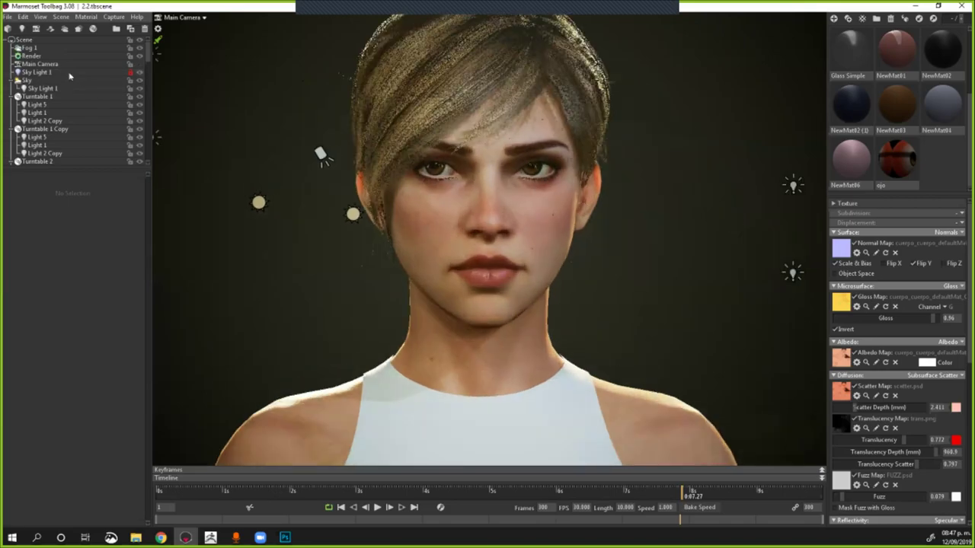
scroll(575, 253, "down", 3)
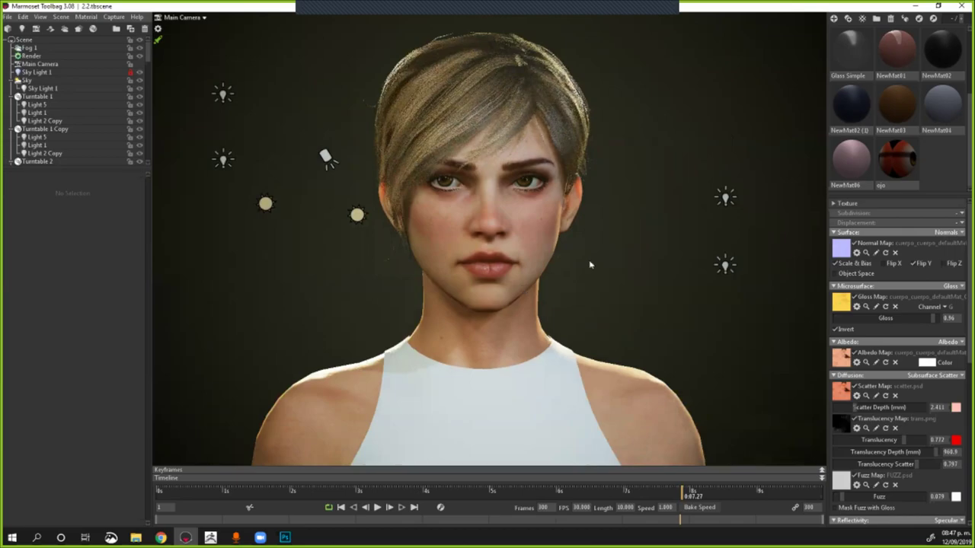
scroll(630, 277, "up", 1)
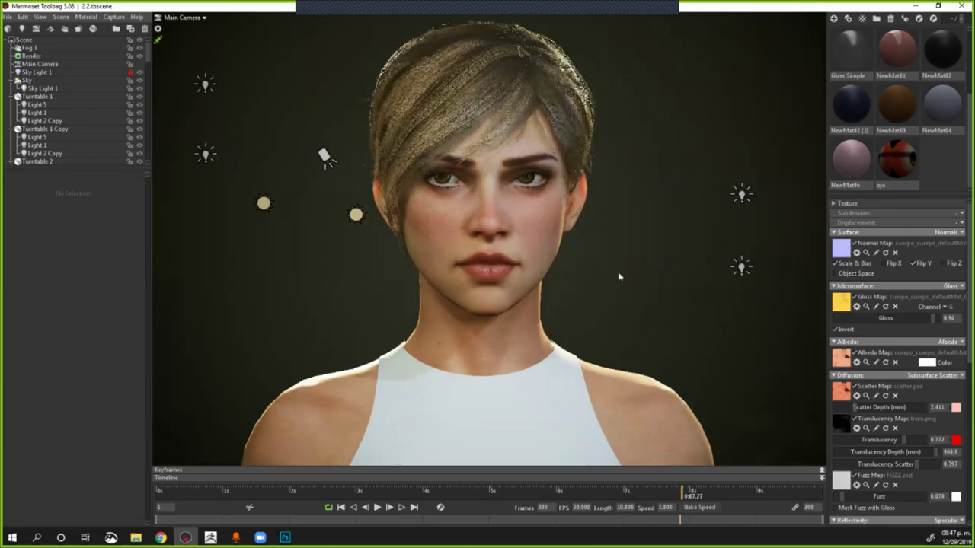
scroll(613, 274, "up", 1)
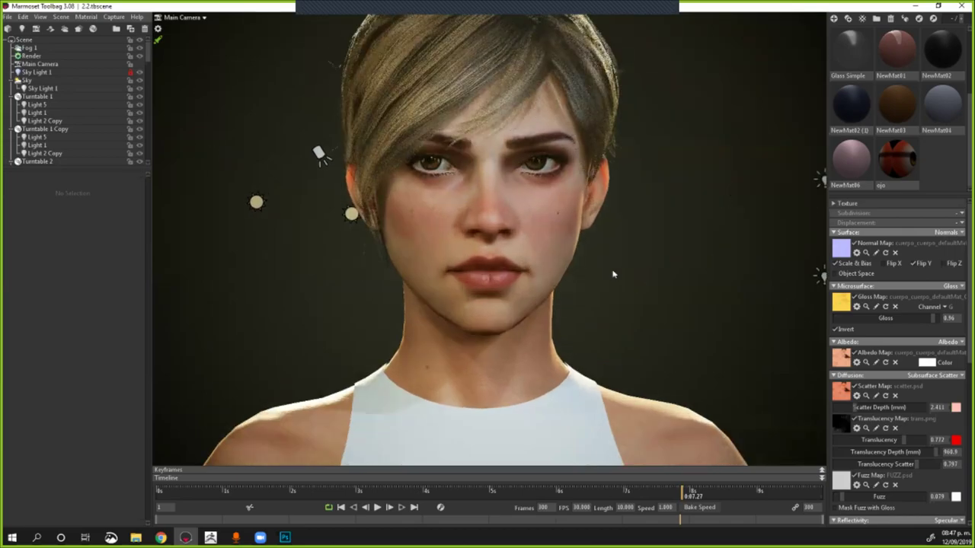
scroll(613, 274, "up", 1)
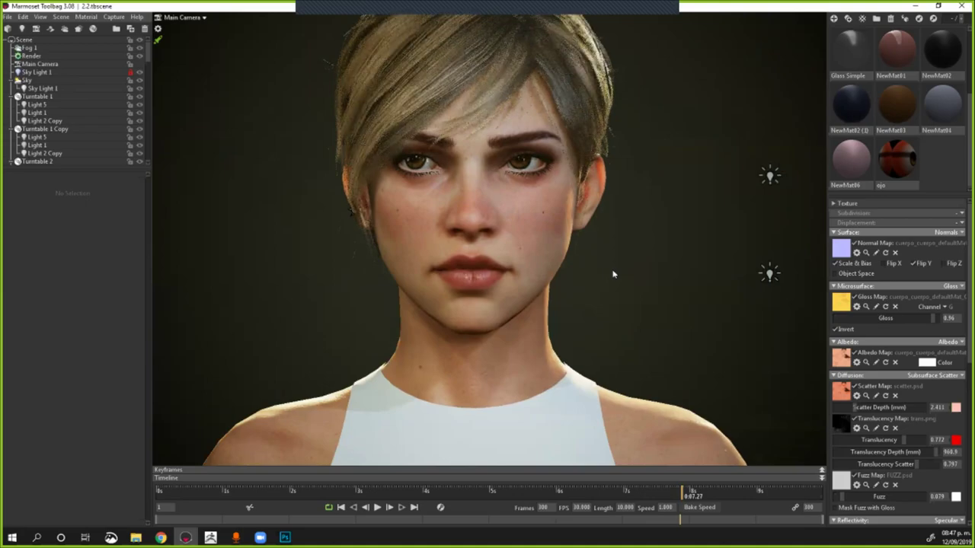
Step: Examine the light and shadow on the character's face, hair and shoulders at several distances
scroll(558, 204, "up", 1)
scroll(488, 259, "up", 1)
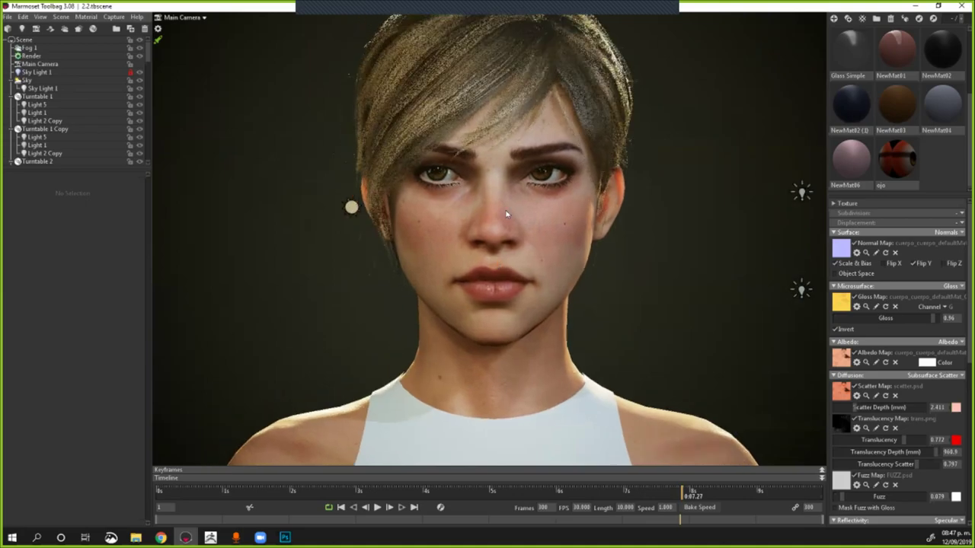
scroll(572, 274, "down", 1)
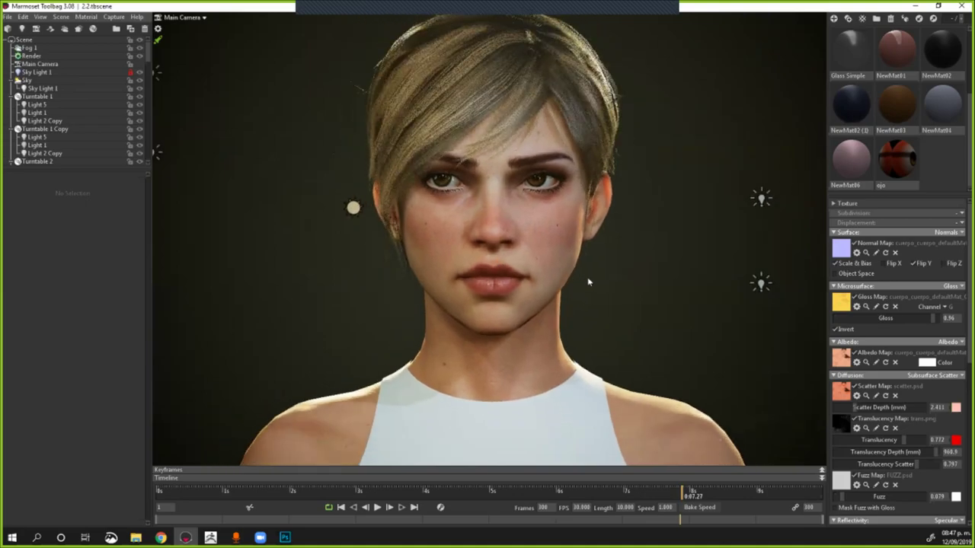
scroll(583, 278, "down", 1)
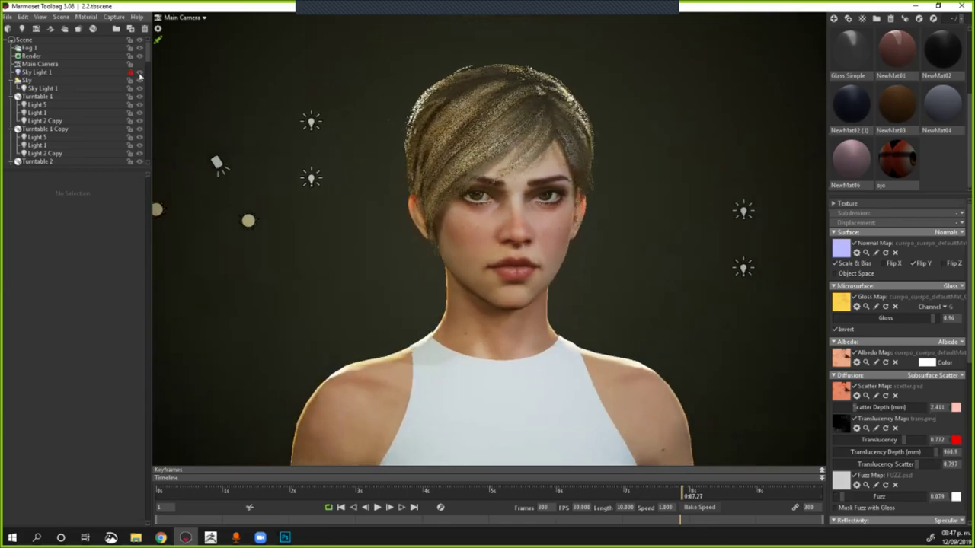
scroll(516, 172, "up", 1)
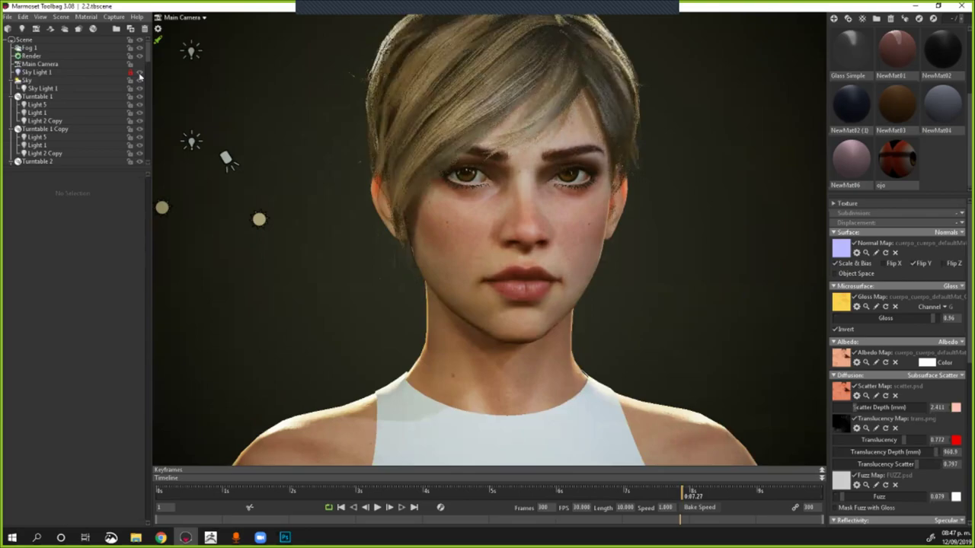
scroll(516, 172, "up", 1)
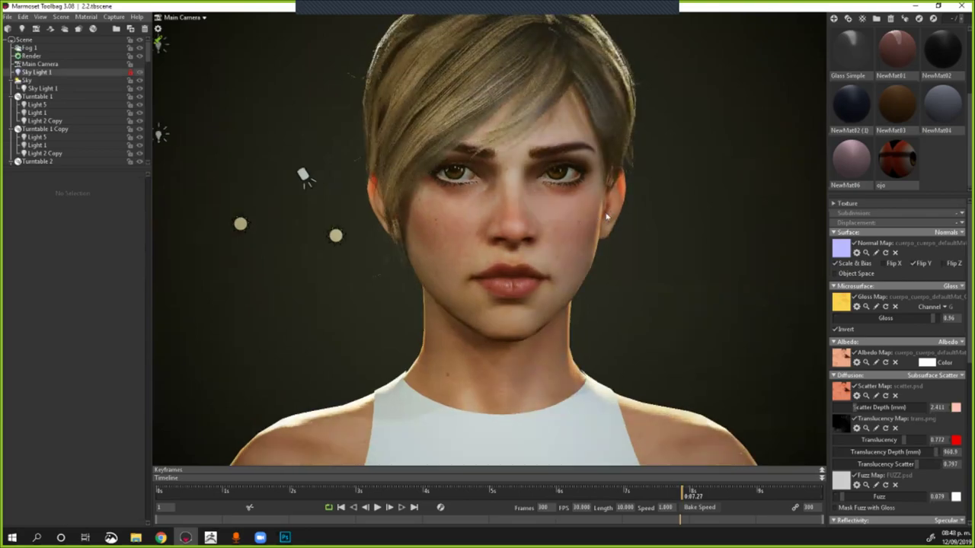
scroll(581, 206, "down", 2)
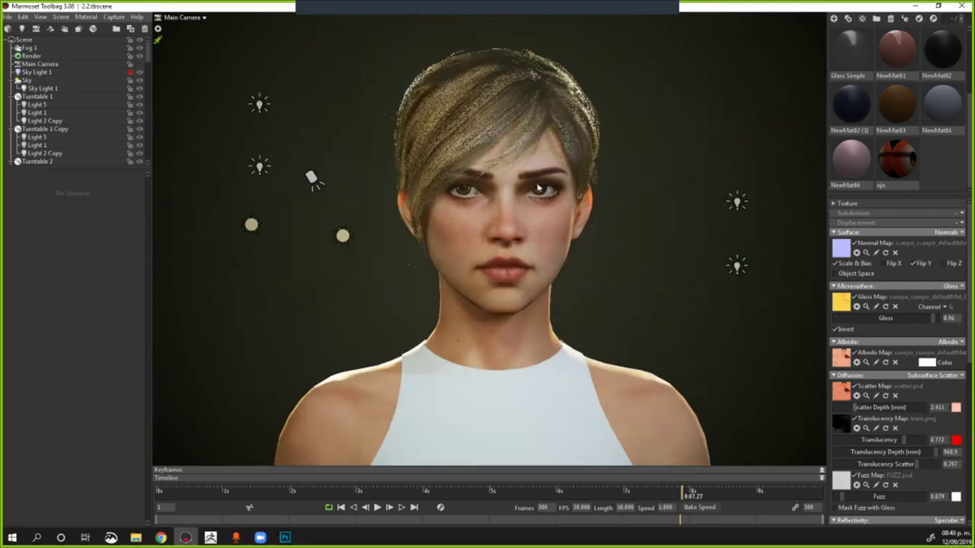
scroll(539, 187, "up", 1)
scroll(562, 250, "up", 1)
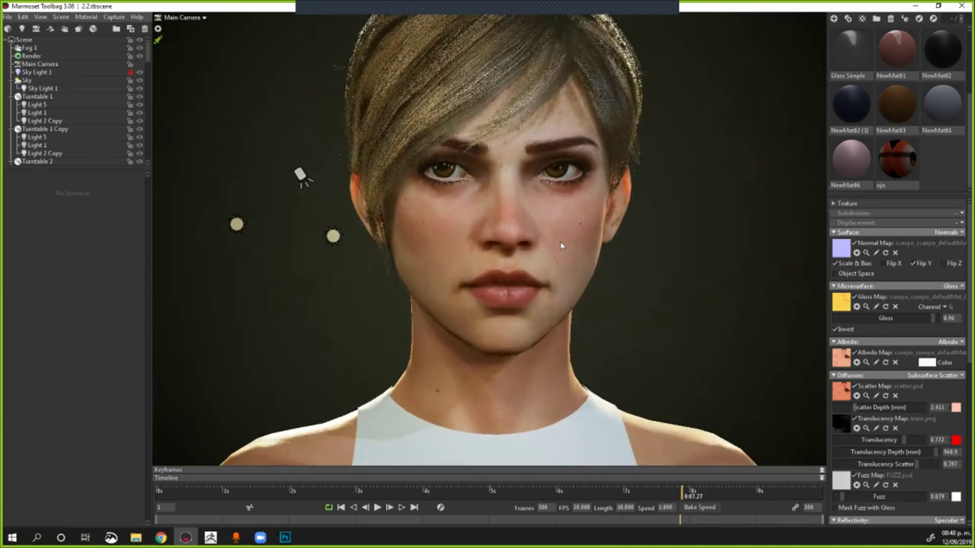
scroll(183, 121, "up", 1)
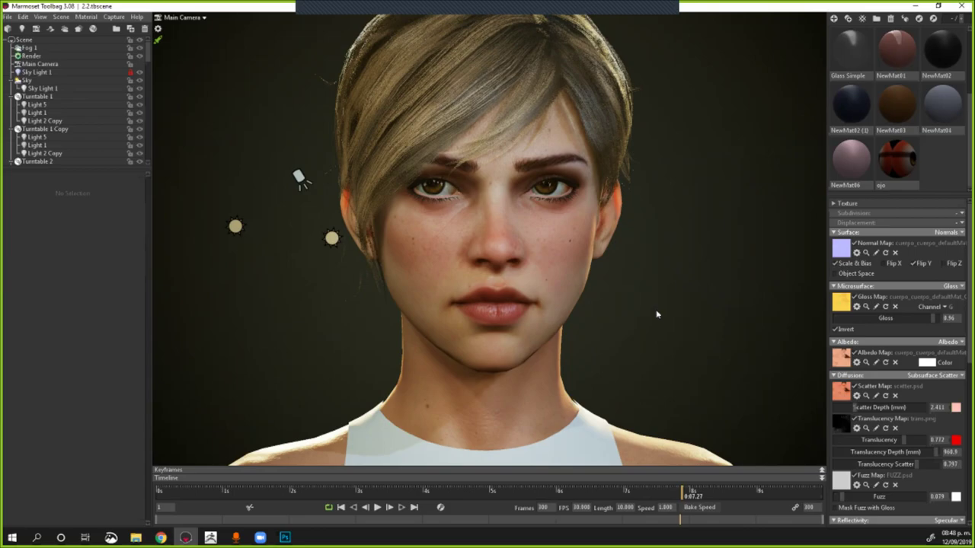
Step: Toggle the visibility of the locked Sky Light 1 to compare its effect on the character
left_click(139, 73)
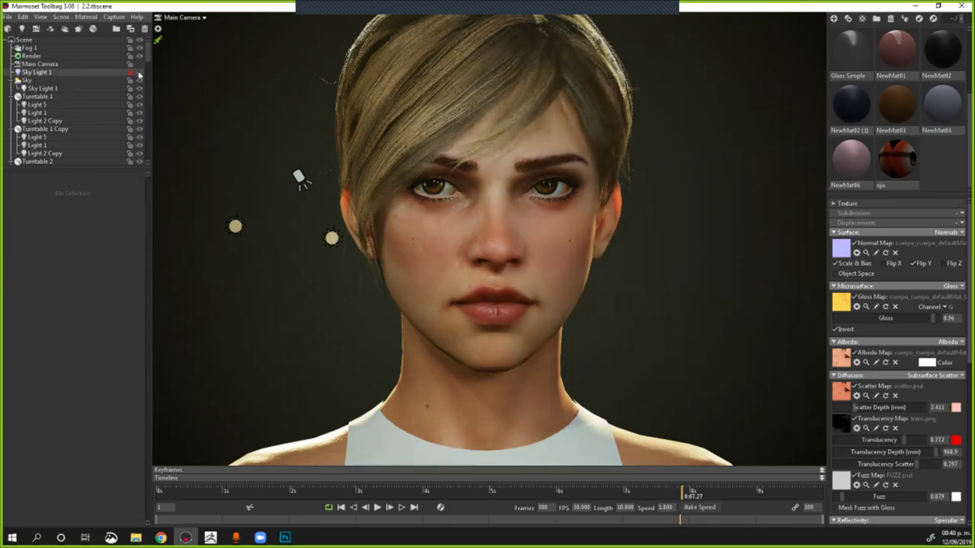
scroll(597, 337, "down", 5)
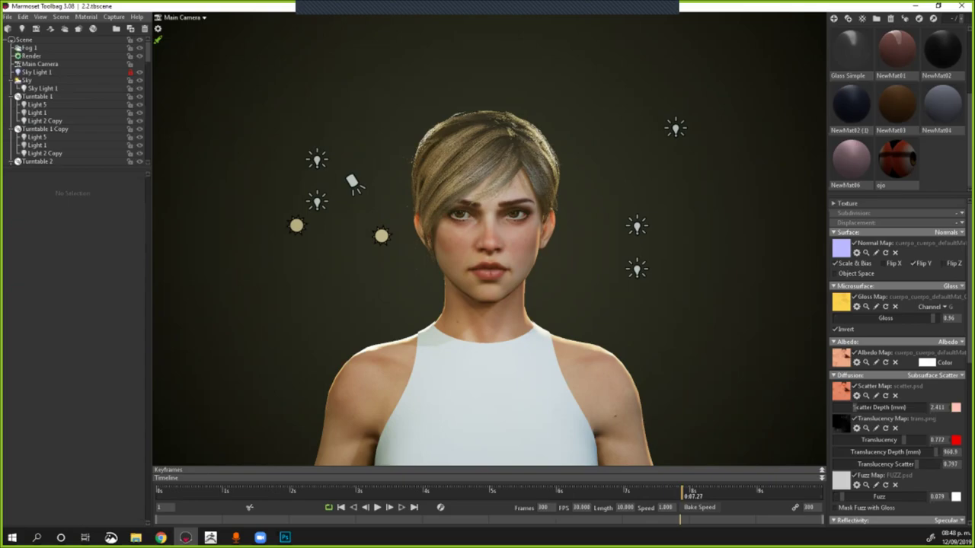
left_click(161, 538)
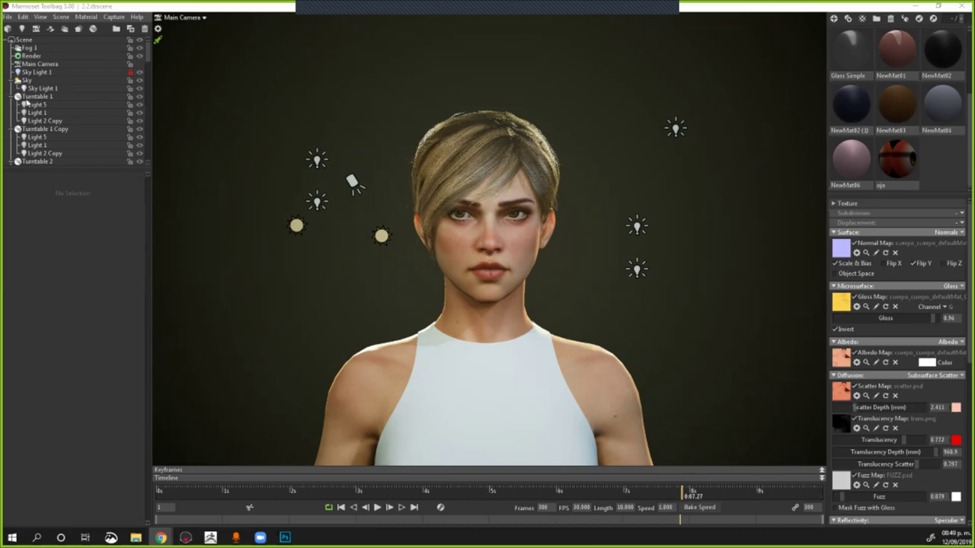
Step: Select the Scene object and show its scale reference to compare it with the character's full height
left_click(26, 41)
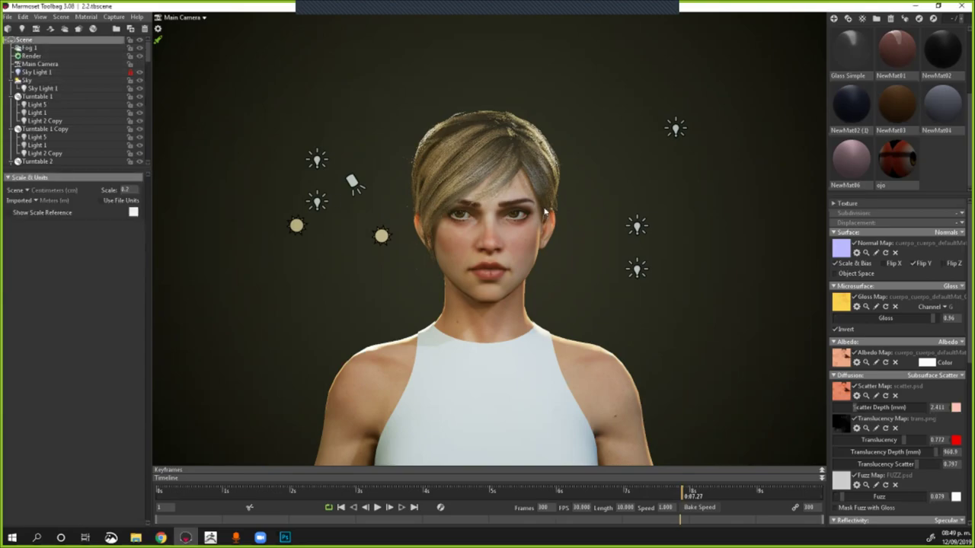
scroll(545, 212, "down", 4)
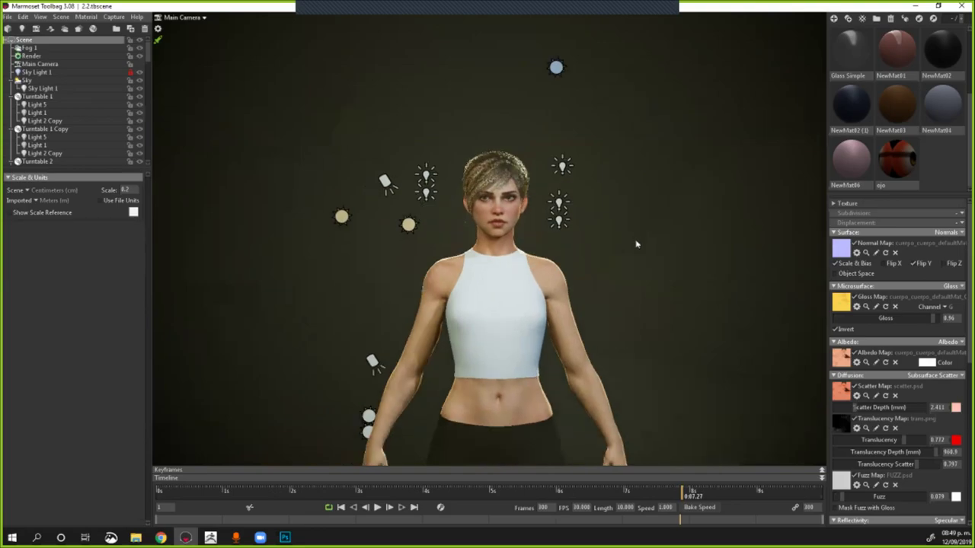
scroll(637, 245, "down", 2)
scroll(637, 244, "down", 3)
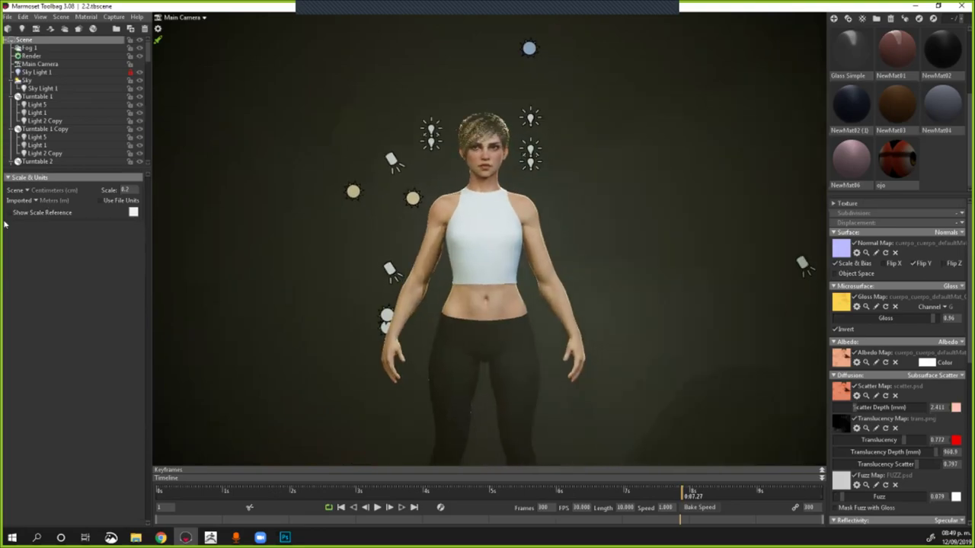
left_click(9, 213)
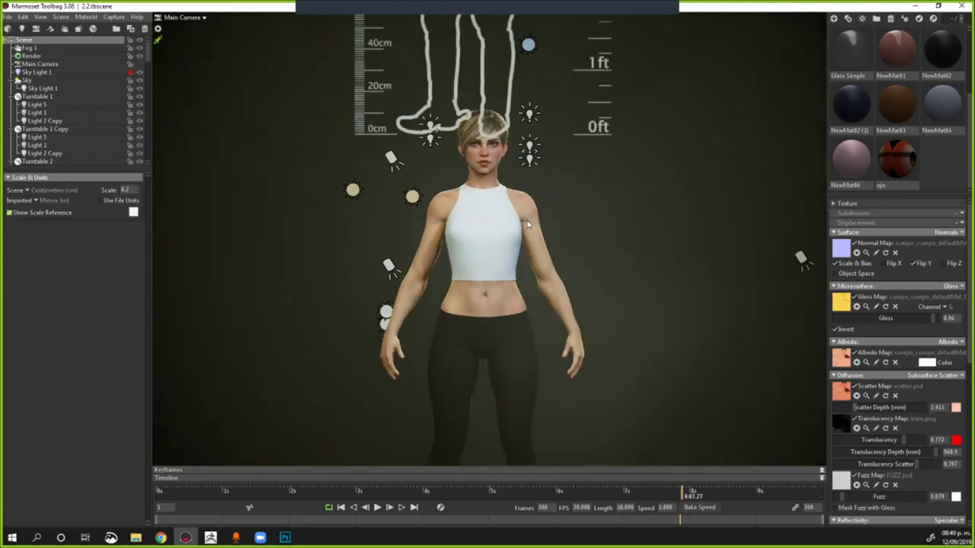
scroll(527, 224, "down", 3)
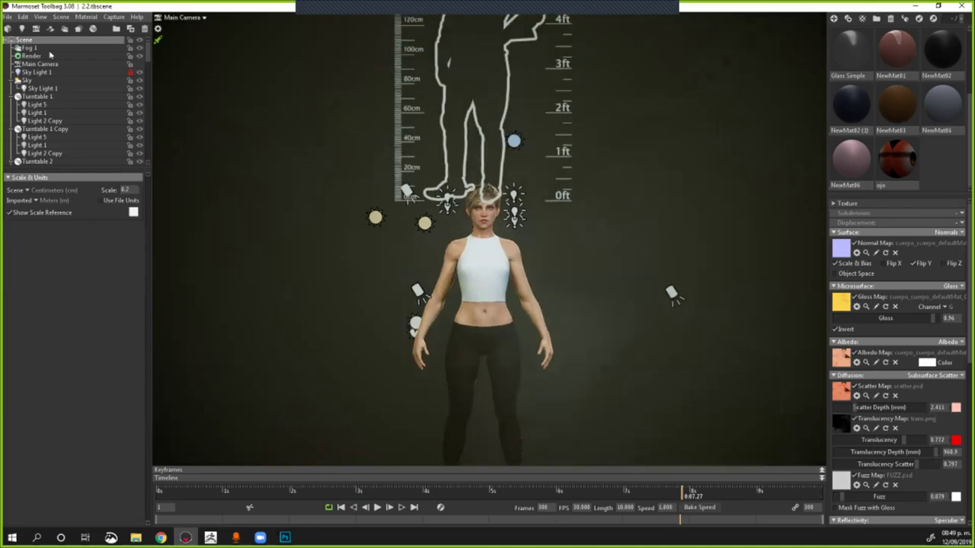
Step: Toggle the scale reference several times, leave it hidden and check the skin material's Scatter Depth against the character
left_click(57, 216)
left_click(57, 215)
left_click(58, 215)
left_click(57, 216)
left_click(57, 216)
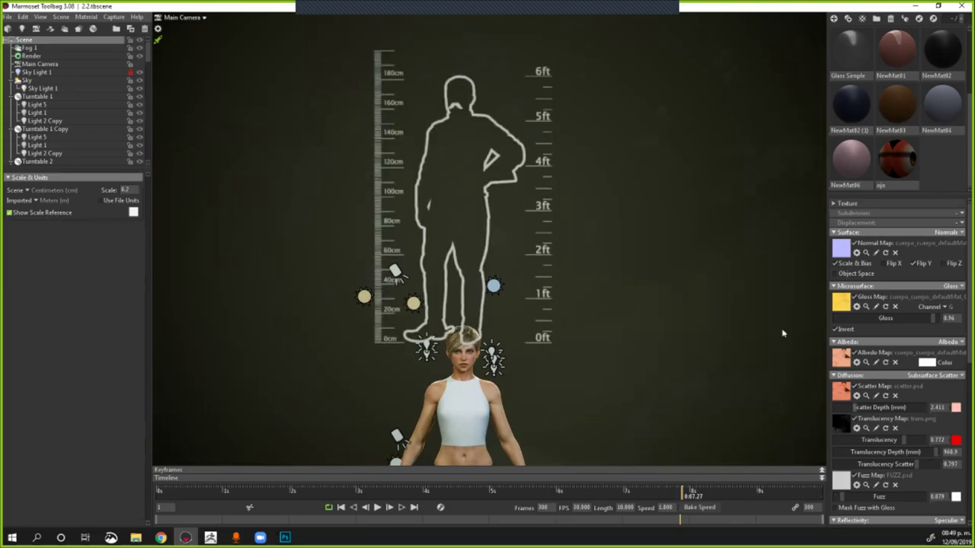
middle_click_drag(546, 343, 533, 302)
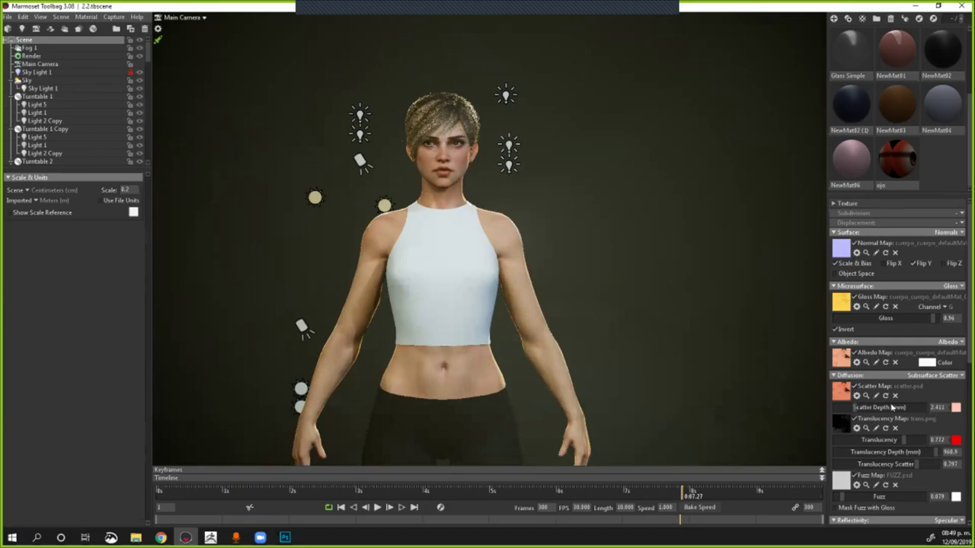
mouse_move(904, 410)
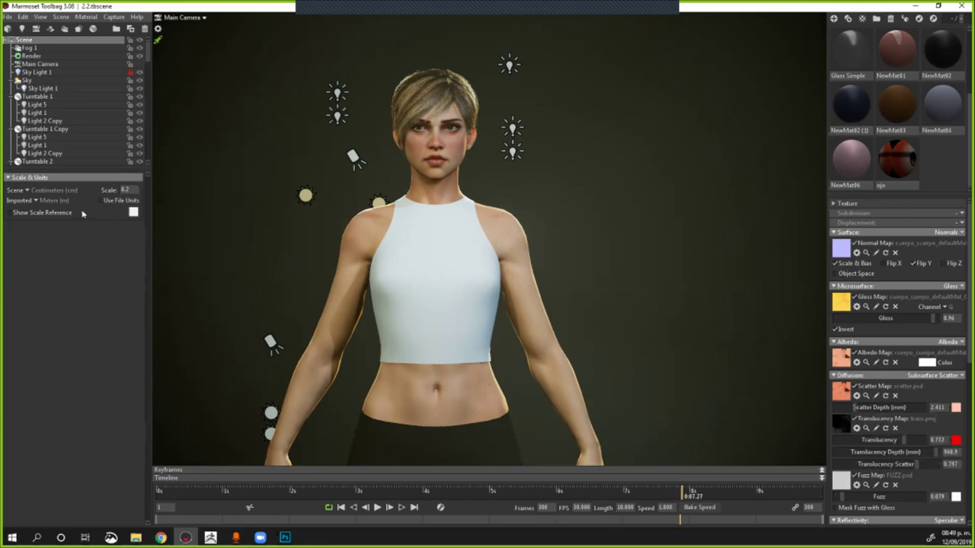
left_click_drag(597, 293, 626, 328)
scroll(627, 328, "down", 1)
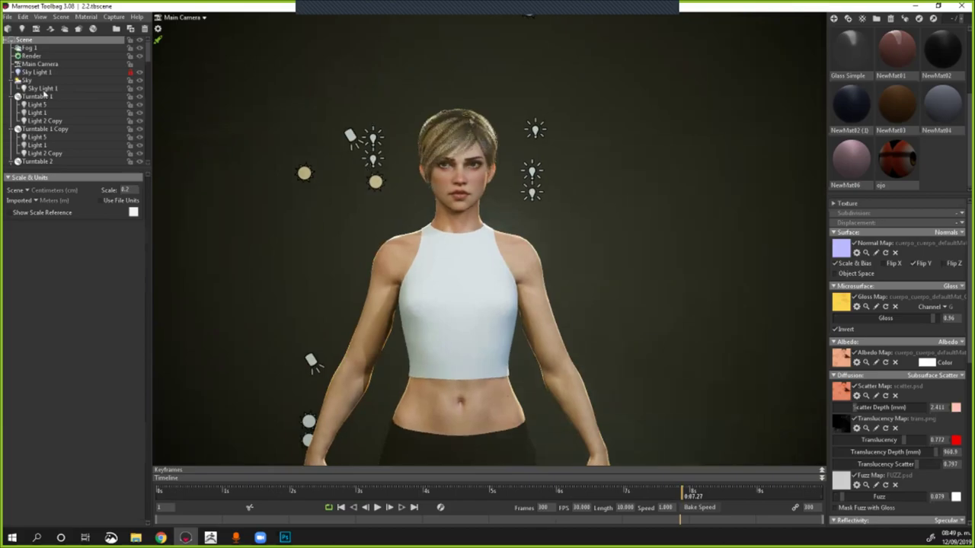
Step: Show the scale reference again, compare the whole human outline with the full-body character and hide it
left_click(112, 191)
left_click(31, 212)
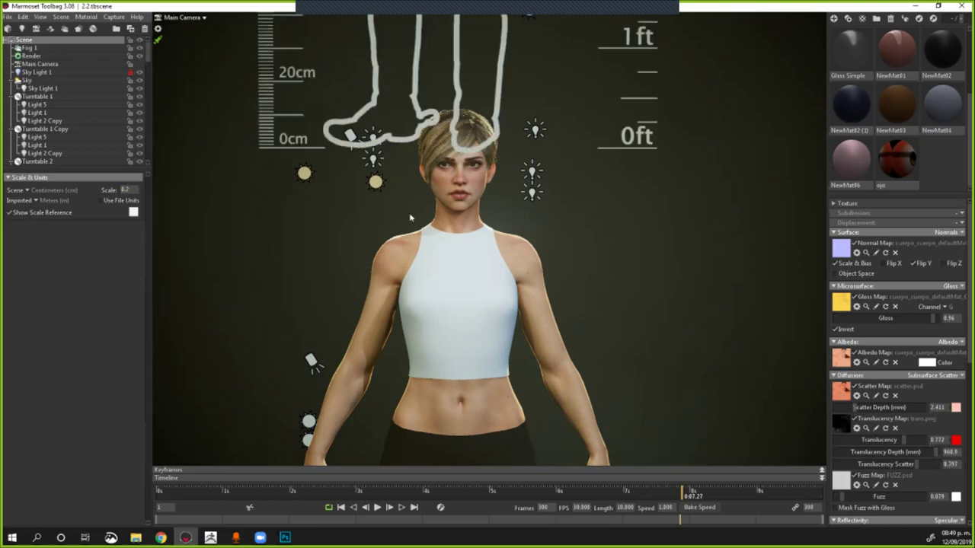
scroll(487, 225, "down", 3)
scroll(475, 244, "down", 3)
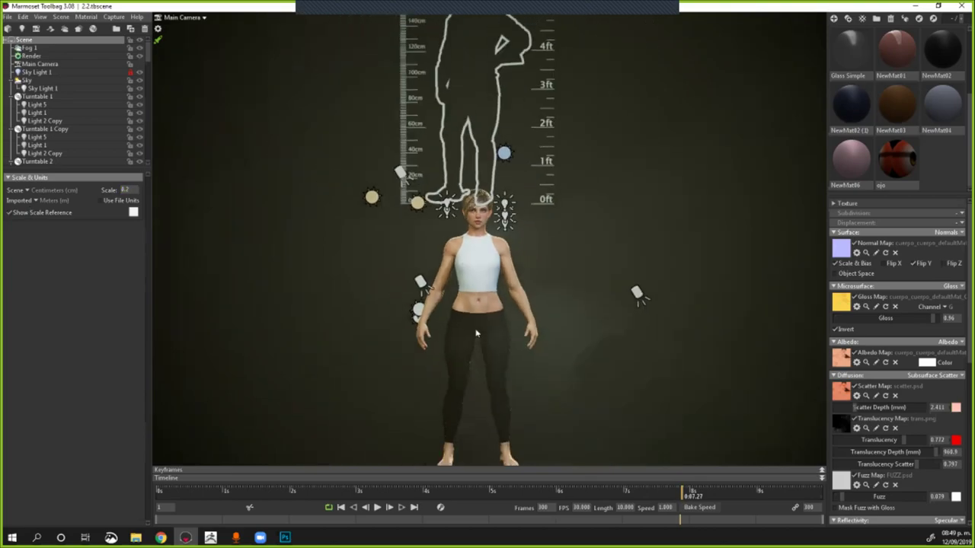
middle_click_drag(475, 331, 479, 350)
middle_click_drag(475, 78, 469, 99)
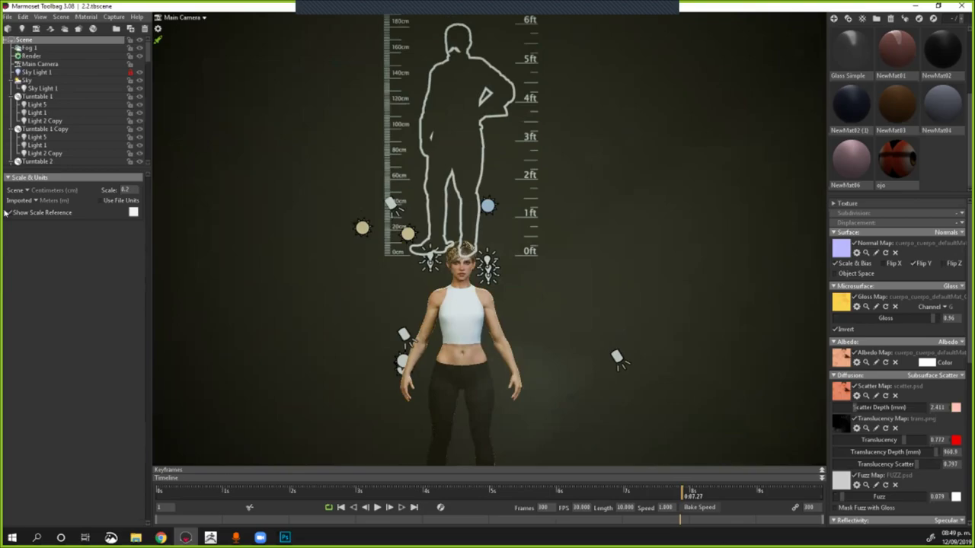
scroll(696, 383, "down", 2)
left_click(31, 212)
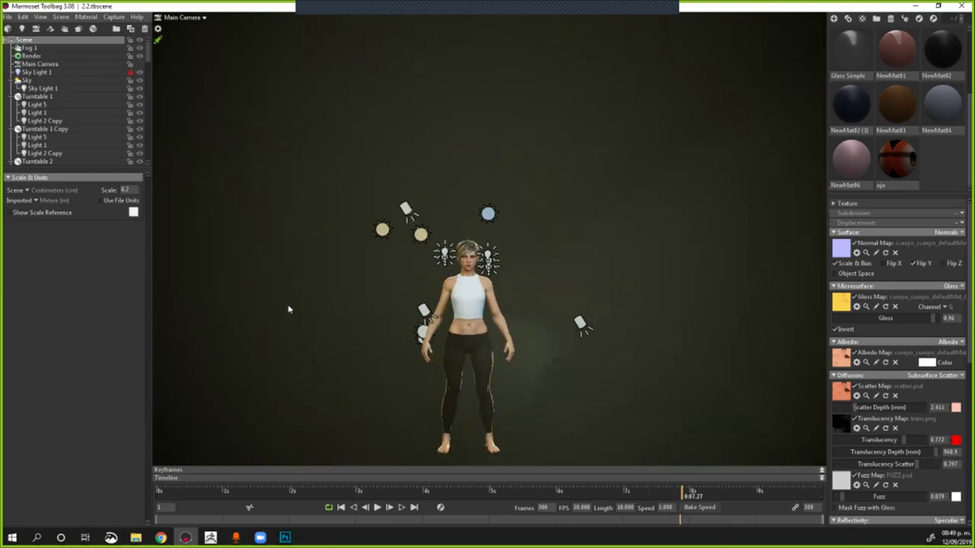
Step: Examine the character's lighting from the full figure up to a head-and-shoulders portrait
scroll(548, 235, "up", 2)
scroll(466, 259, "up", 4)
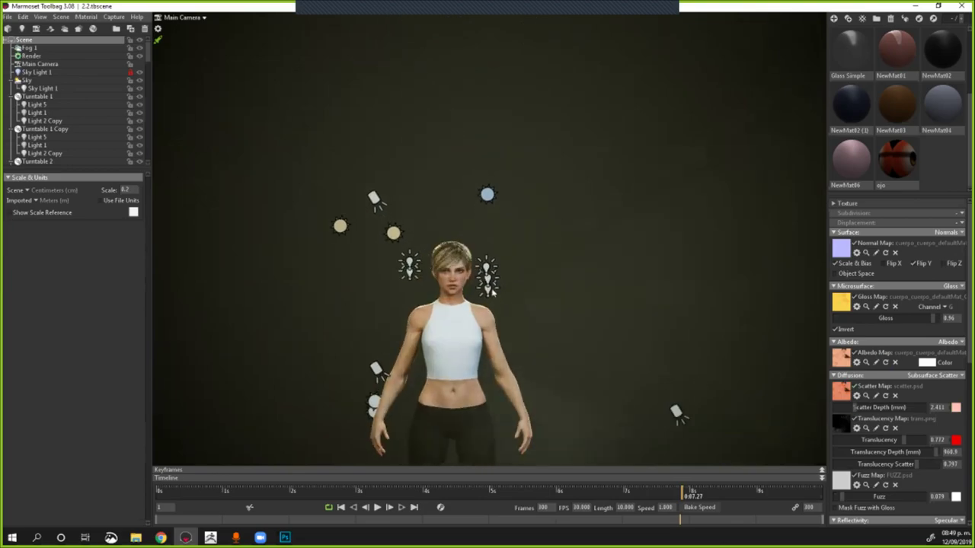
scroll(639, 350, "up", 2)
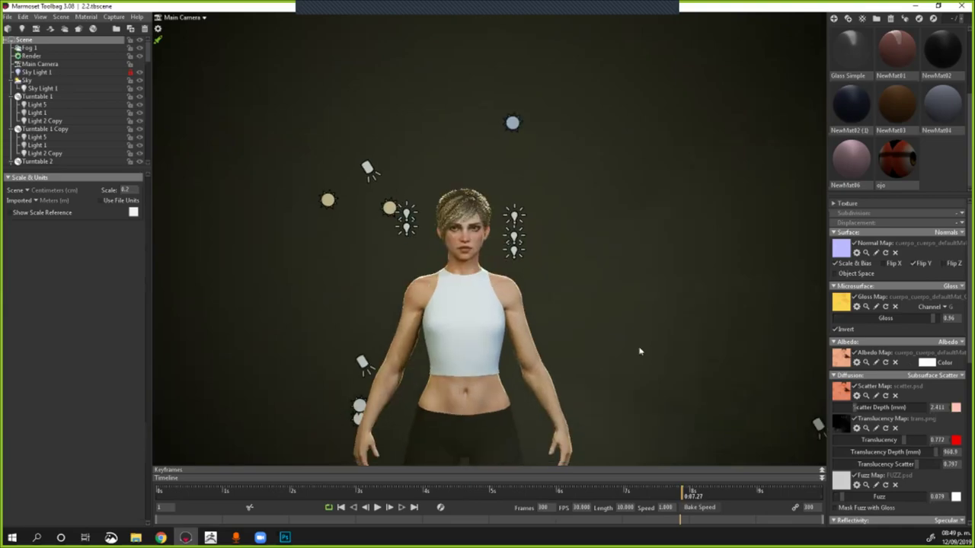
scroll(630, 351, "up", 2)
scroll(481, 307, "up", 2)
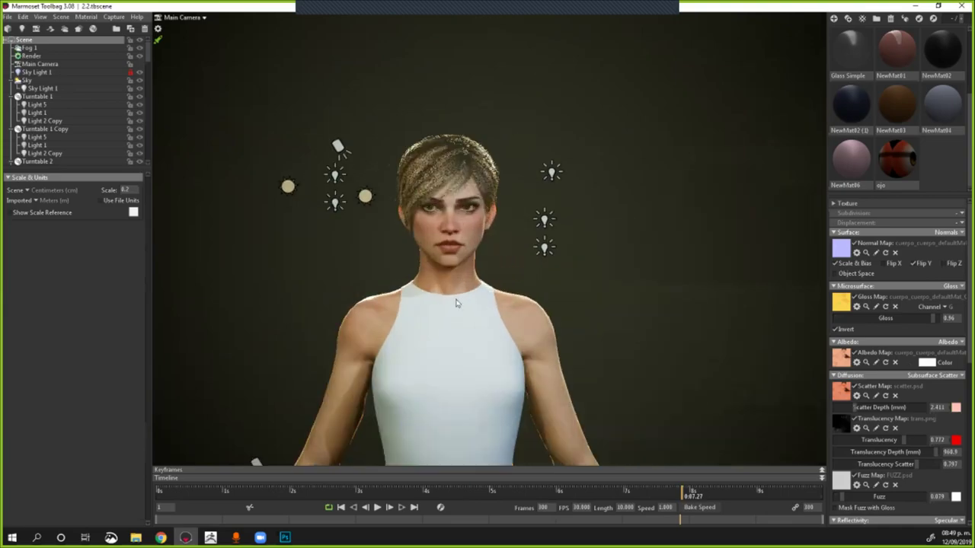
scroll(496, 326, "up", 2)
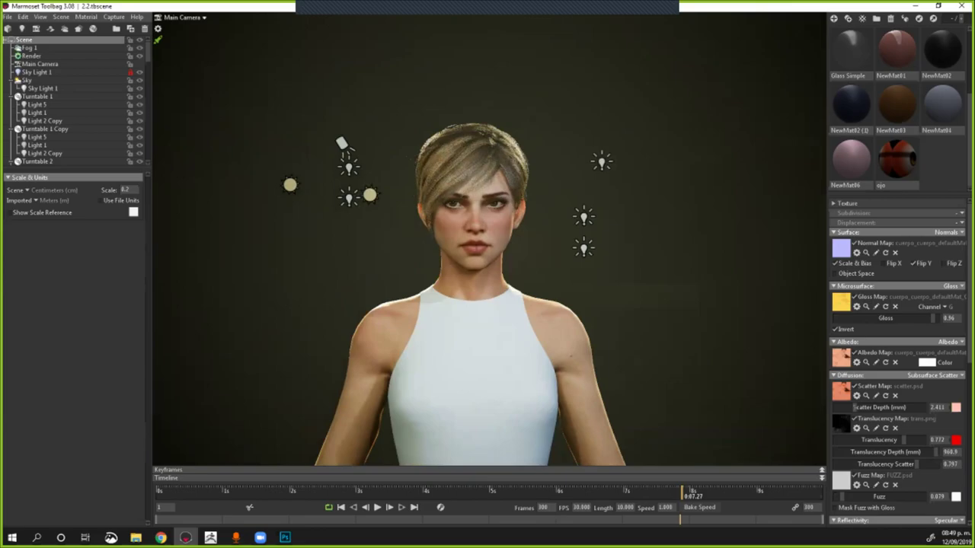
scroll(496, 326, "up", 3)
scroll(496, 326, "up", 1)
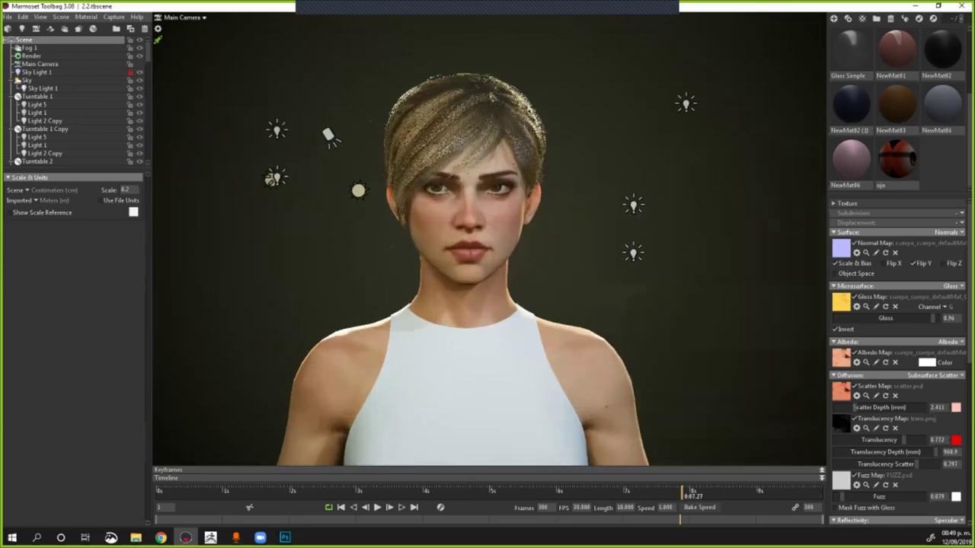
scroll(496, 326, "up", 2)
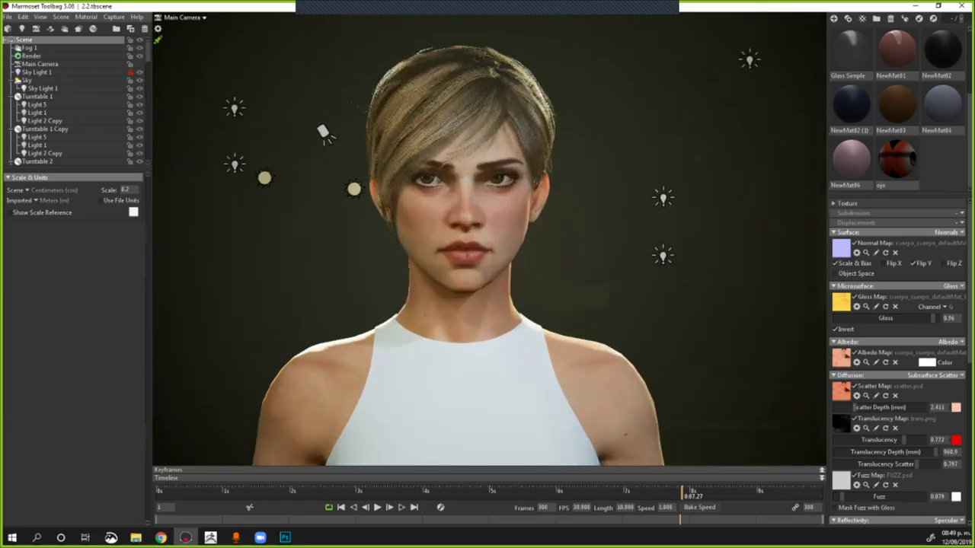
middle_click_drag(496, 326, 513, 343)
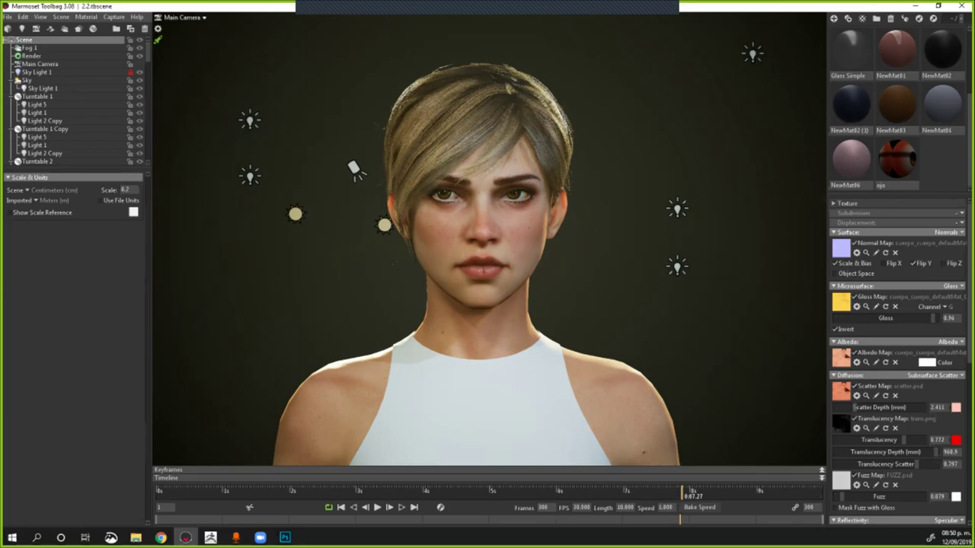
Step: Switch briefly to Chrome, return to Marmoset Toolbag with nothing selected and inspect the portrait lighting from both sides
key("alt+Tab")
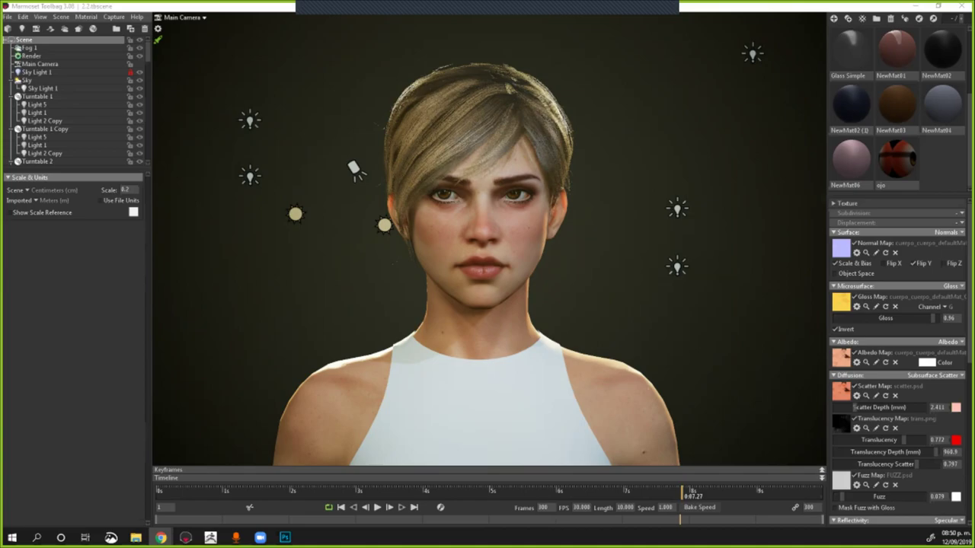
left_click(549, 347)
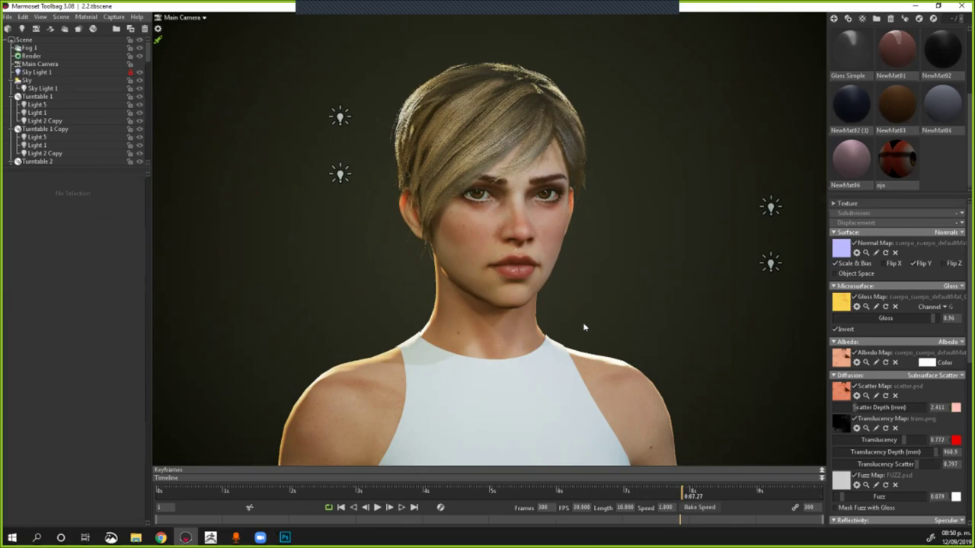
scroll(609, 291, "down", 2)
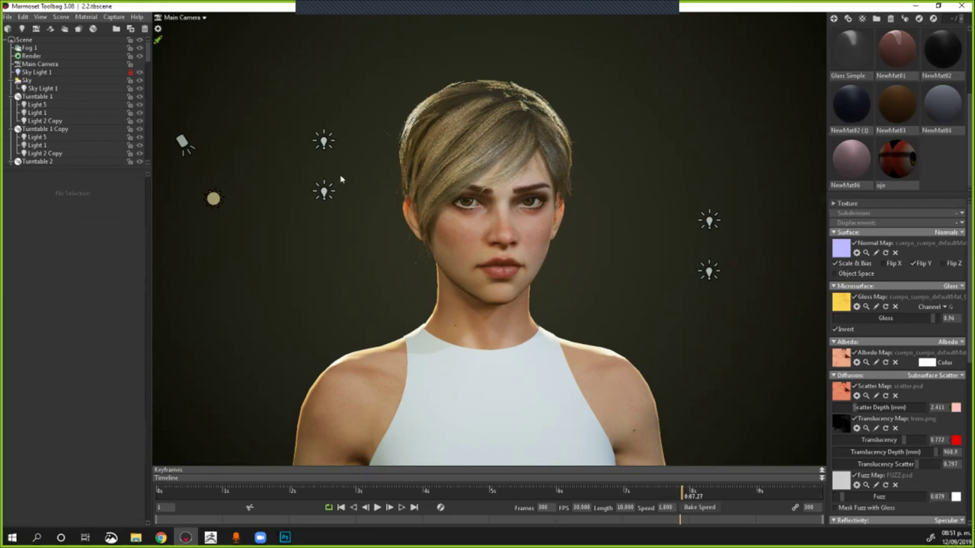
left_click_drag(622, 228, 546, 223)
scroll(539, 221, "up", 1)
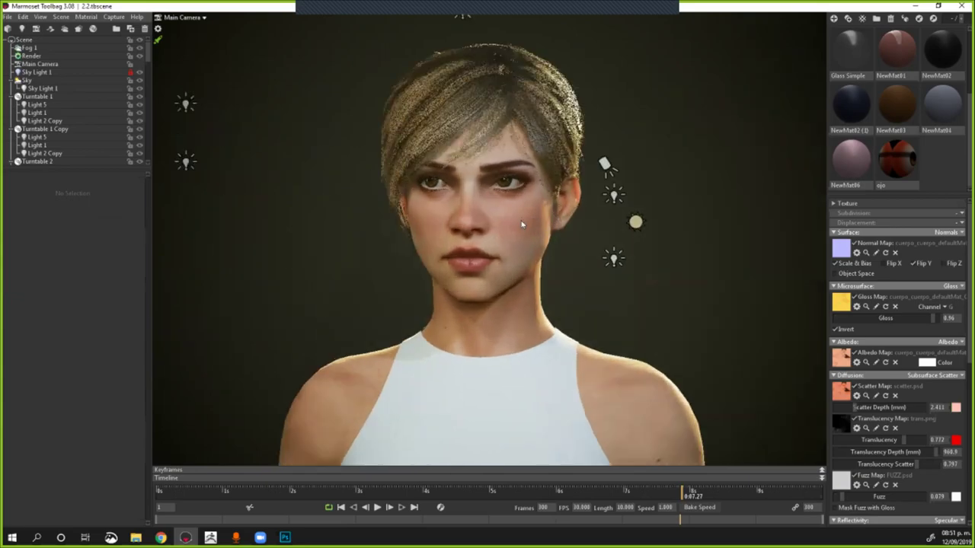
Step: Examine the lighting on the character's face, hair and shoulders from a close portrait out to a wider bust view
scroll(503, 216, "up", 1)
left_click_drag(488, 223, 505, 266)
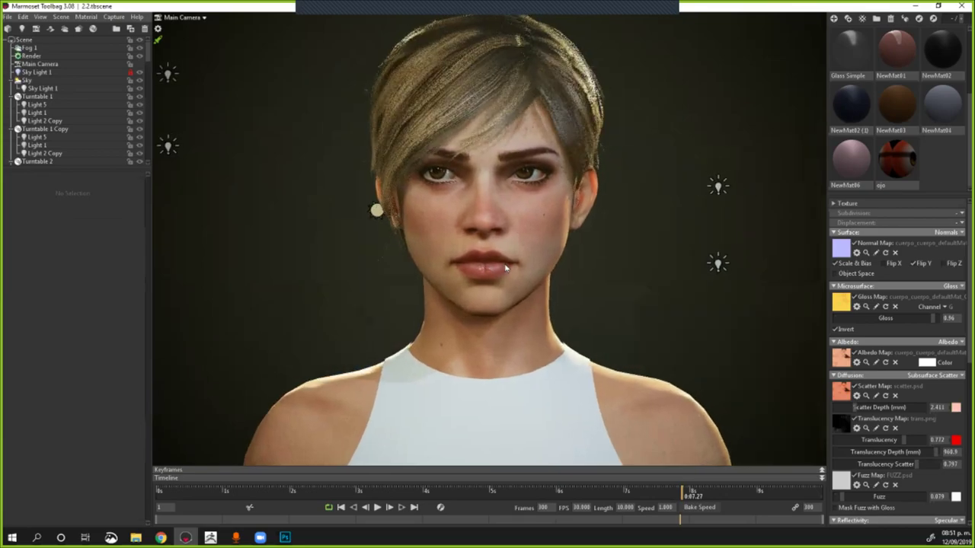
scroll(505, 266, "down", 3)
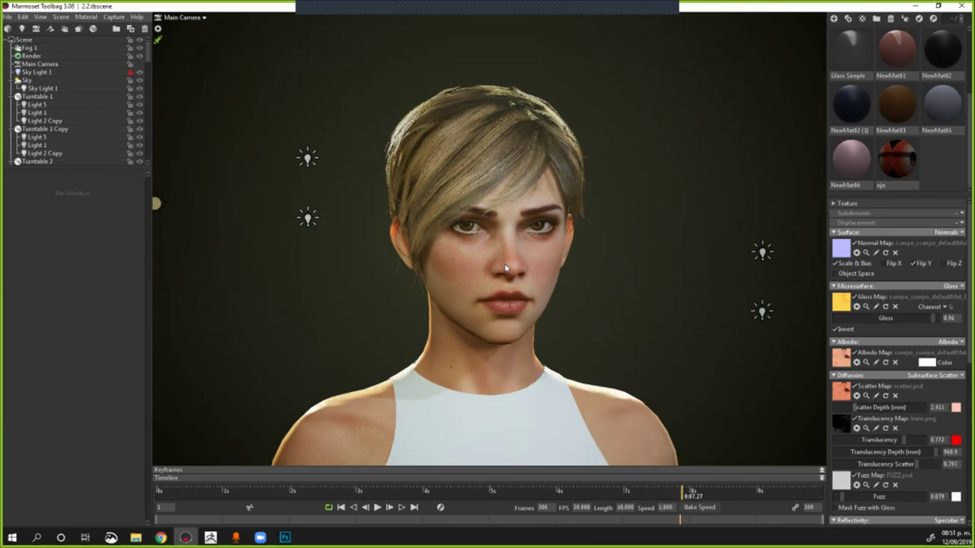
scroll(642, 252, "down", 2)
left_click_drag(632, 246, 623, 198)
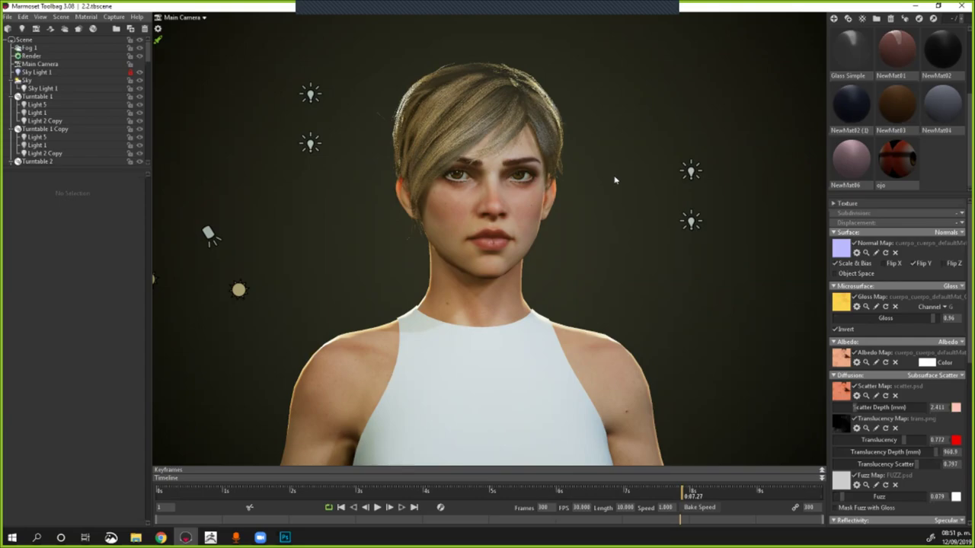
left_click_drag(601, 156, 600, 167, "alt")
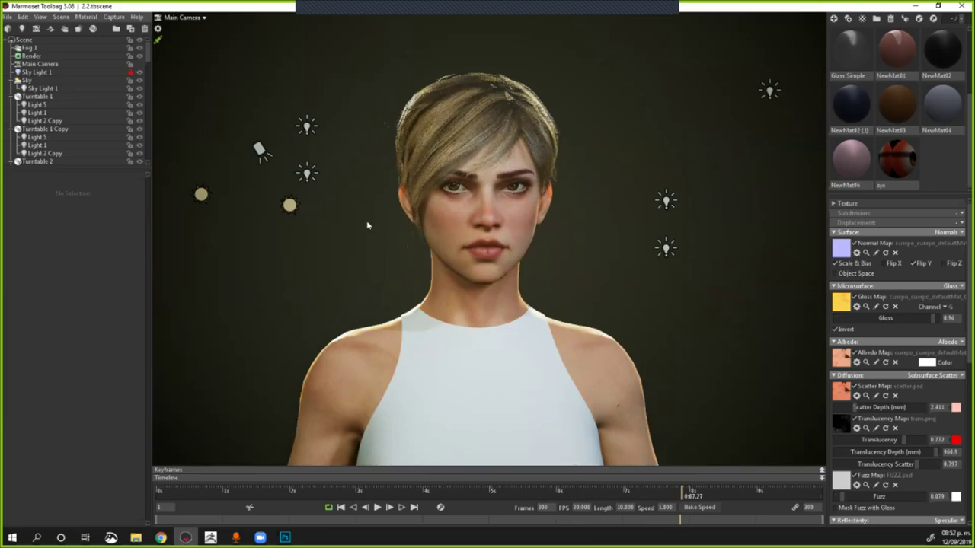
scroll(530, 269, "down", 1)
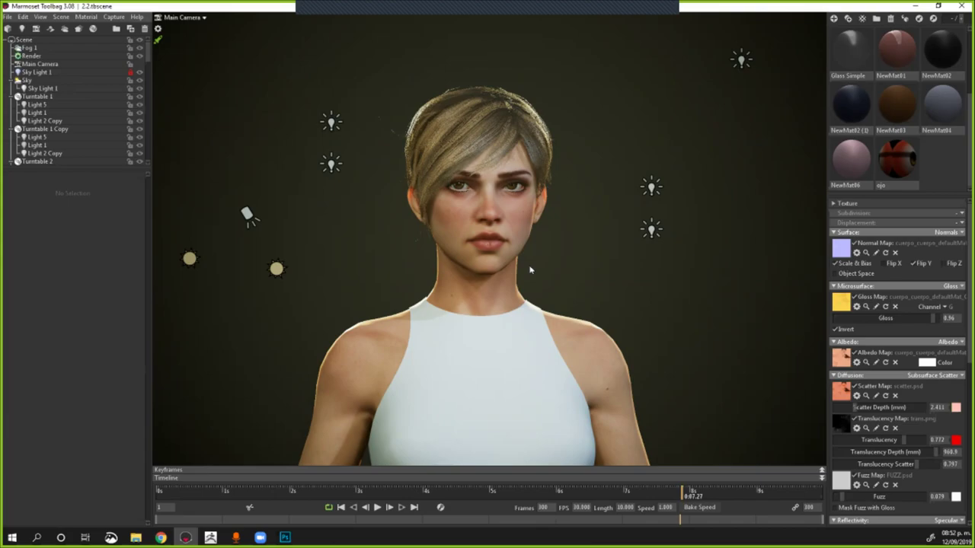
left_click_drag(534, 259, 550, 265)
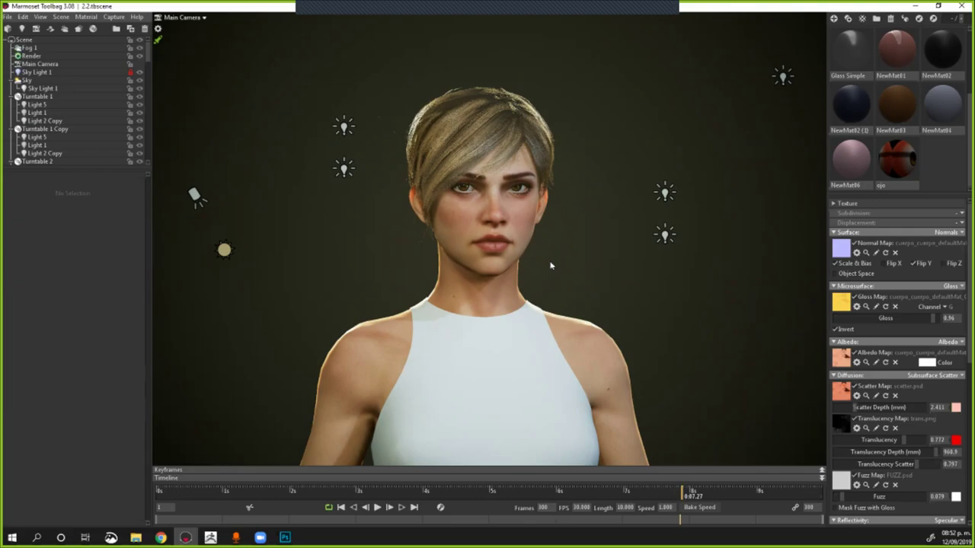
scroll(624, 201, "down", 1)
left_click_drag(624, 200, 562, 218)
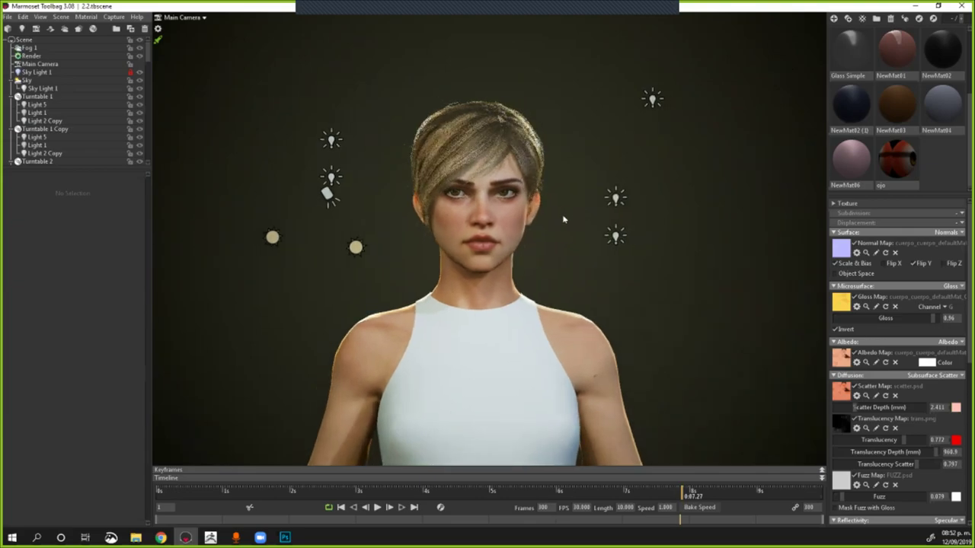
Step: Compare the skin shading on the front of the face at several close and medium portrait distances
scroll(570, 217, "up", 3)
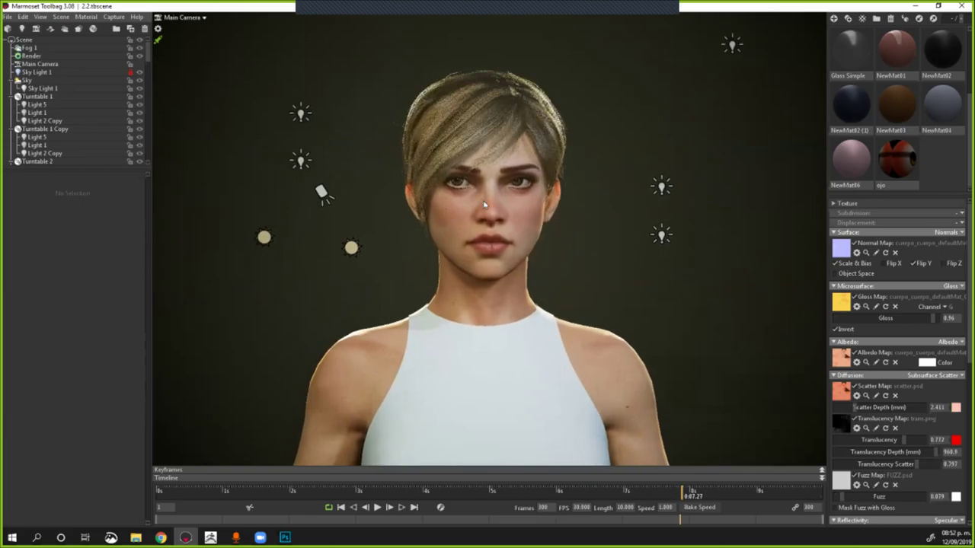
scroll(483, 204, "down", 3)
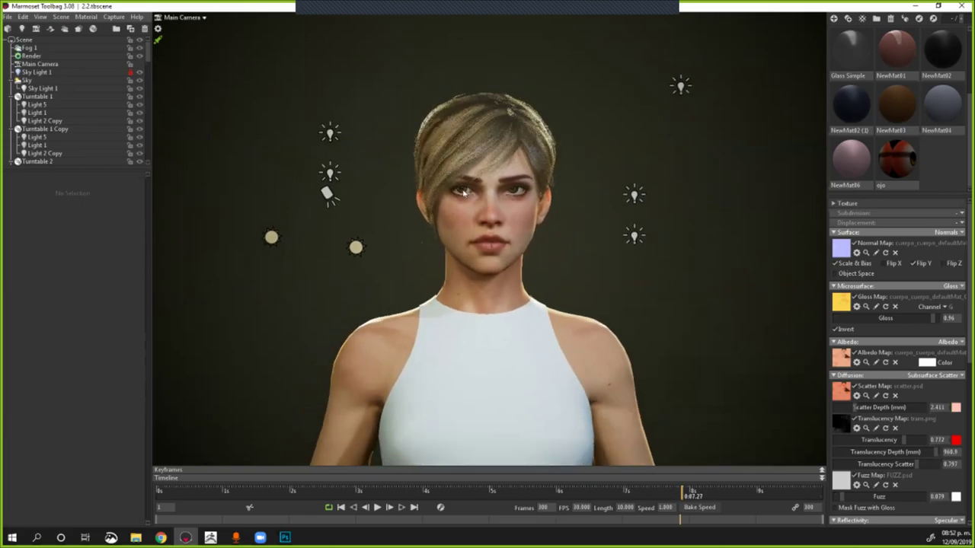
left_click_drag(484, 204, 501, 207)
scroll(489, 238, "up", 1)
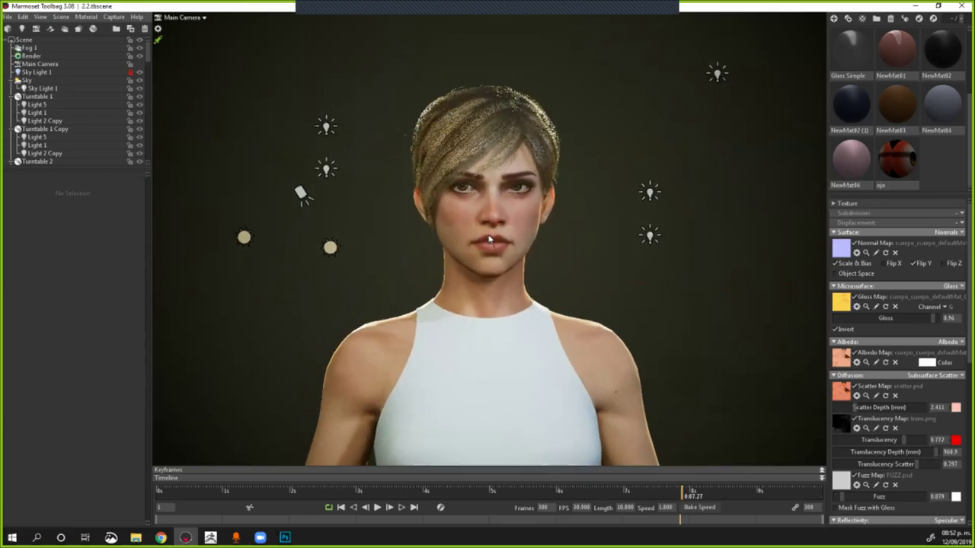
scroll(490, 240, "up", 2)
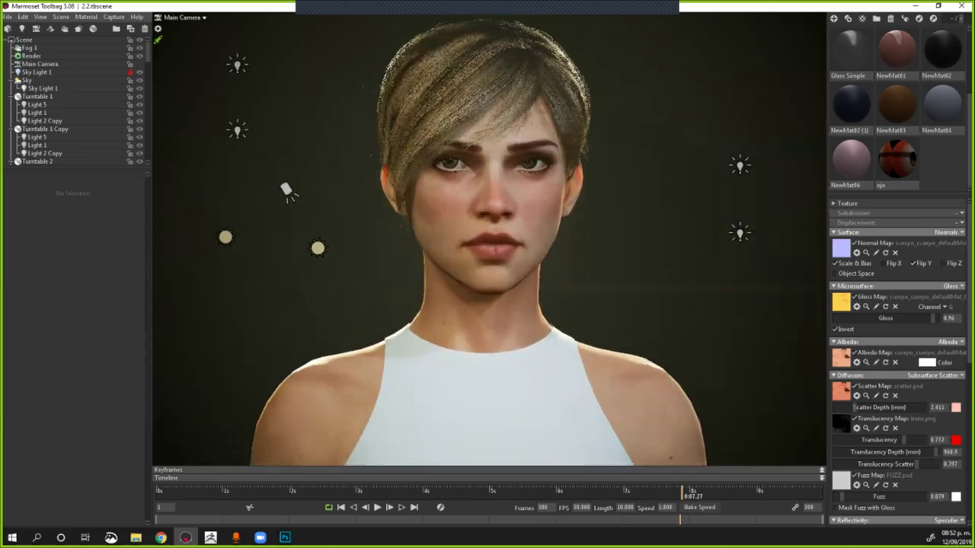
scroll(489, 240, "up", 1)
left_click_drag(490, 240, 509, 241)
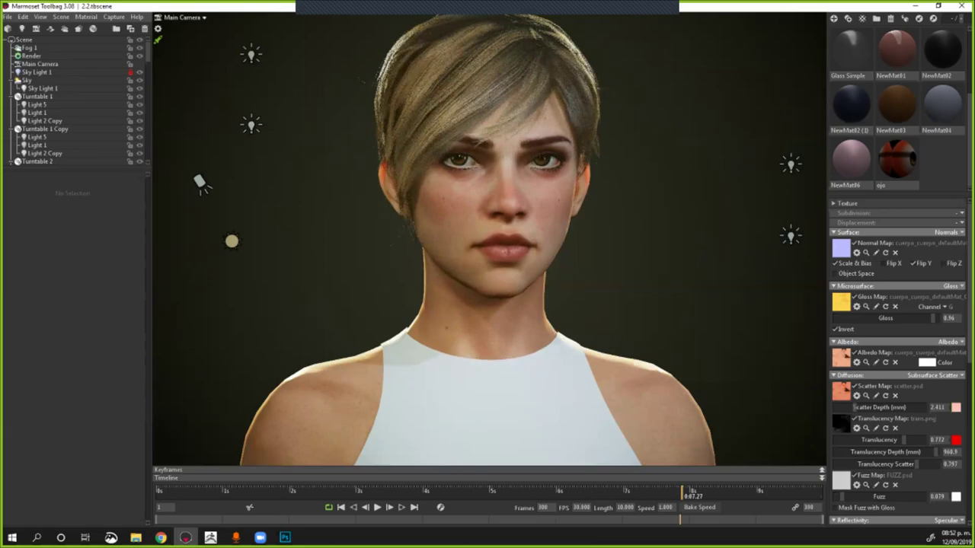
scroll(393, 271, "down", 1)
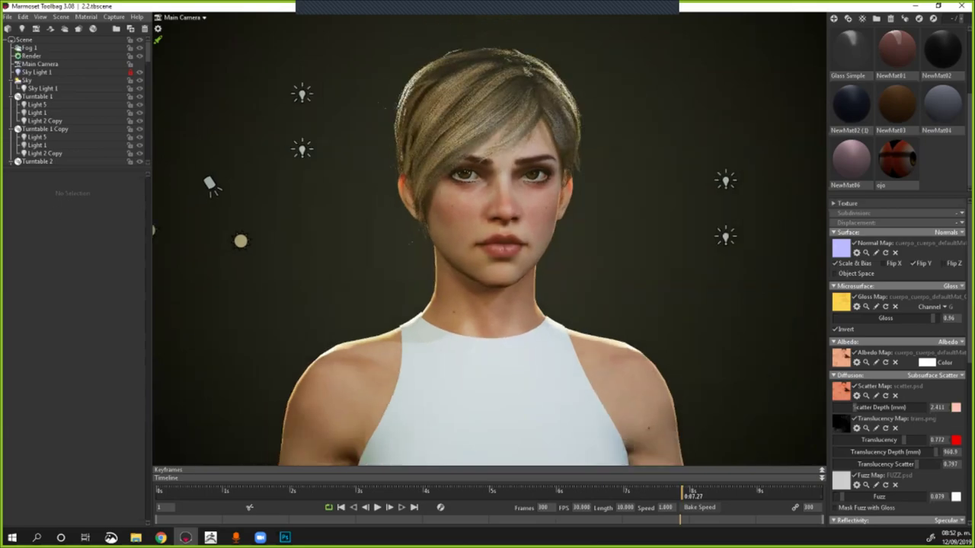
left_click_drag(523, 291, 523, 293)
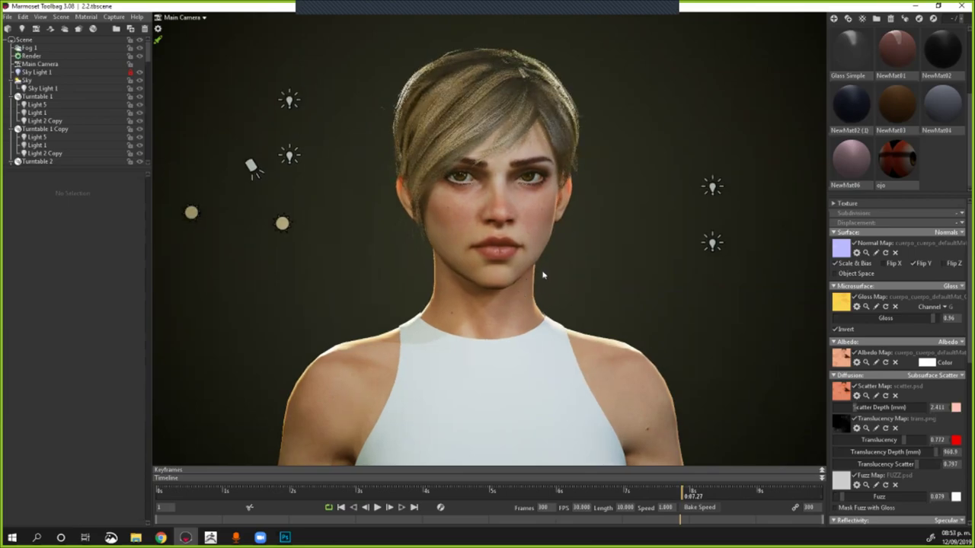
Step: Preview the skin material's Translucency Map with a character mesh selected, and close the preview
scroll(602, 211, "up", 3)
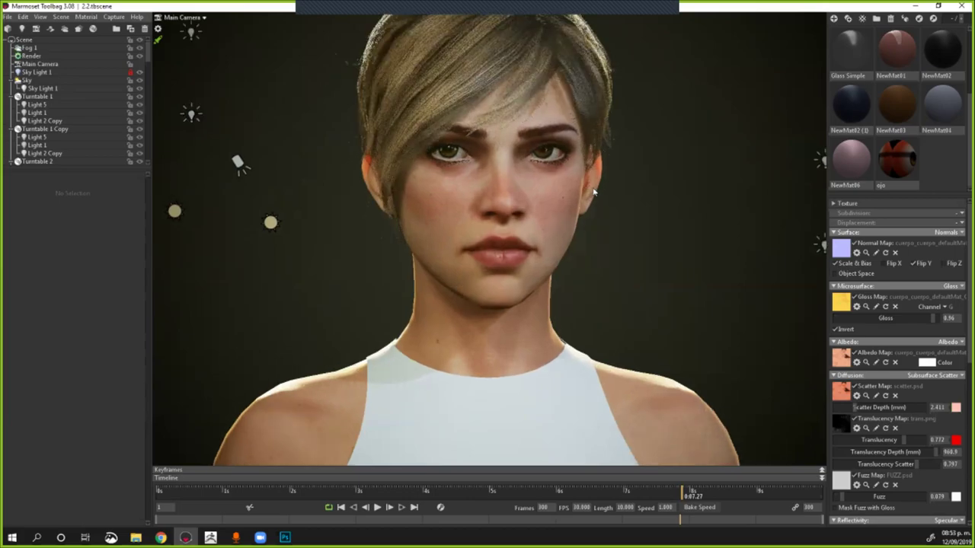
left_click(590, 260)
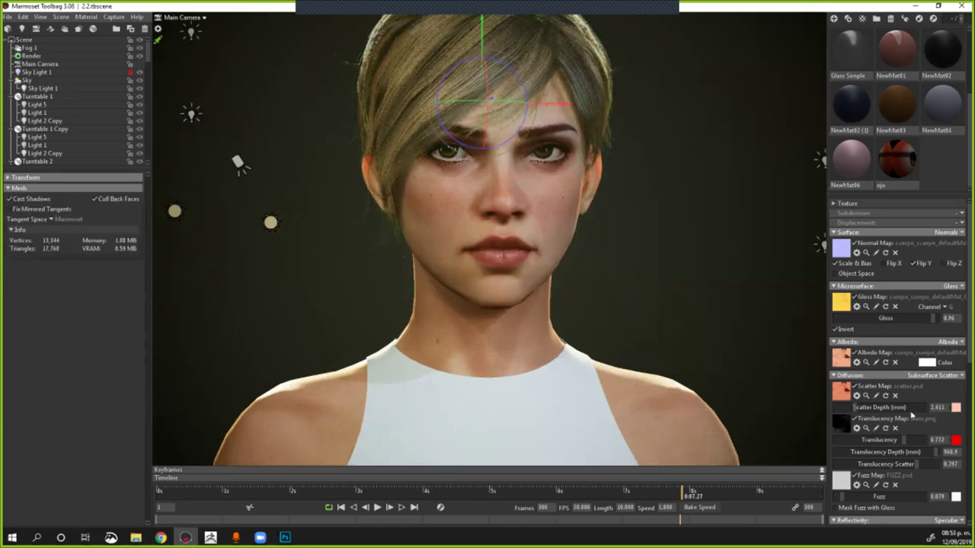
left_click(841, 424)
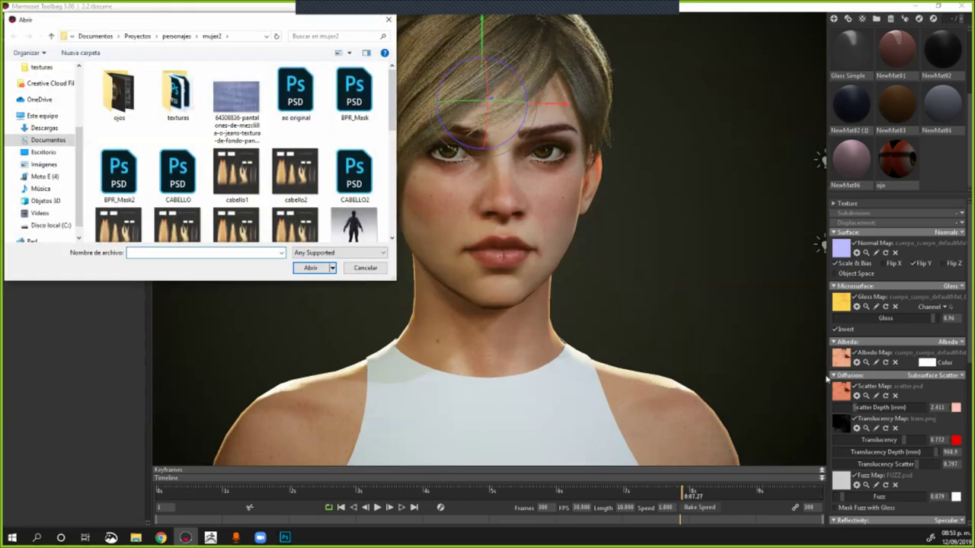
key("Escape")
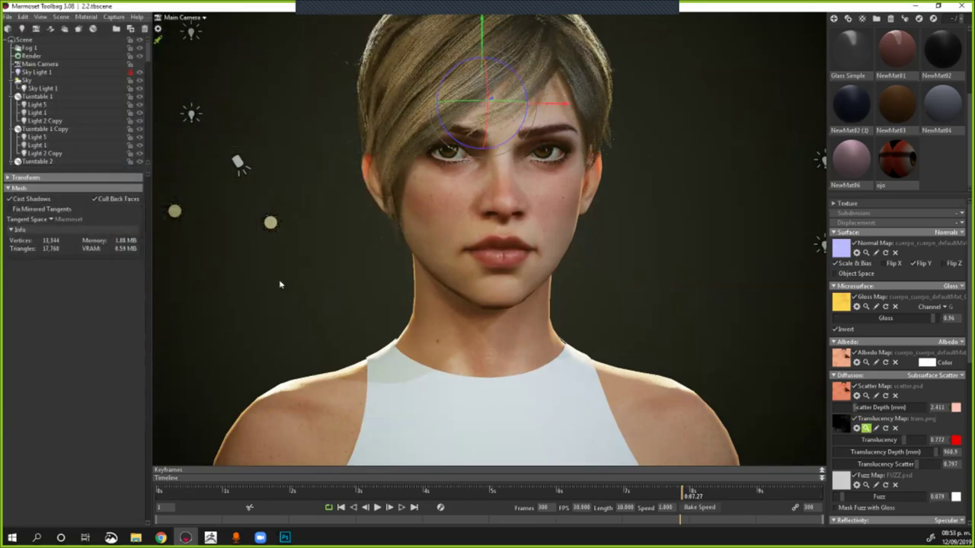
left_click(866, 428)
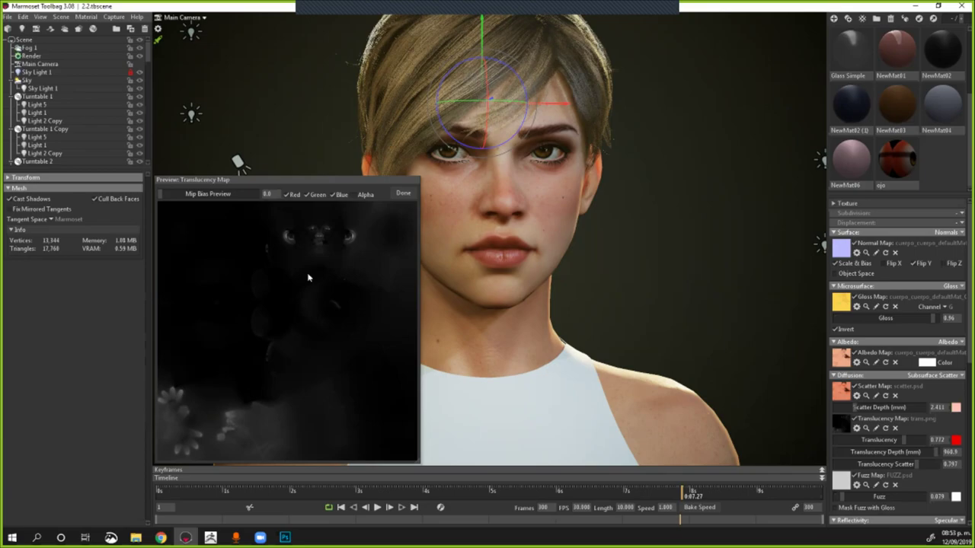
left_click(404, 194)
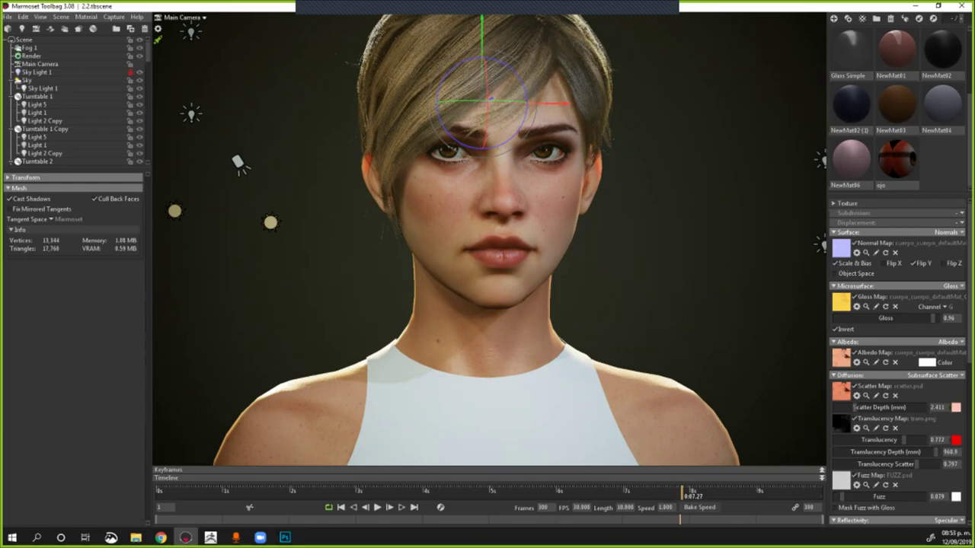
Step: Inspect the light settings of the spotlight beside the character's head and deselect it
left_click(238, 163)
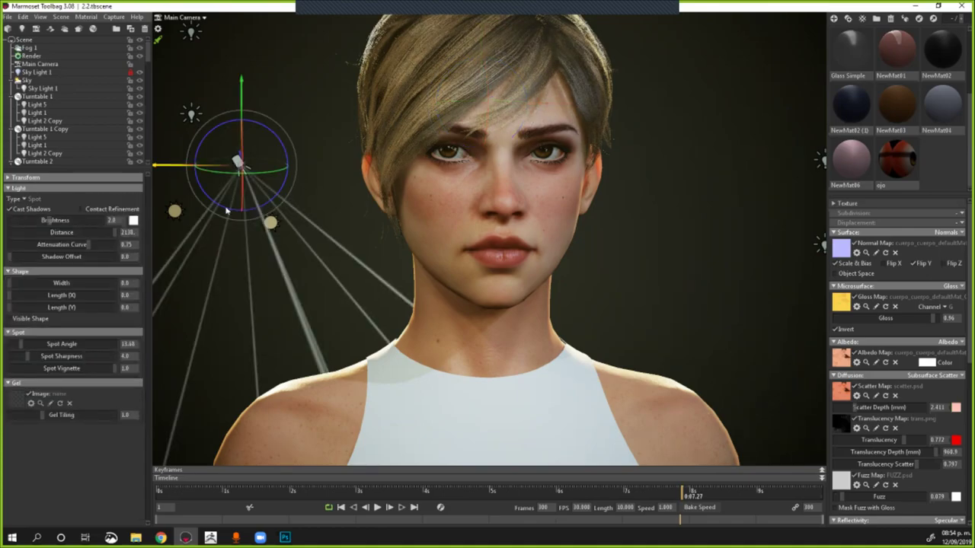
scroll(536, 257, "down", 5)
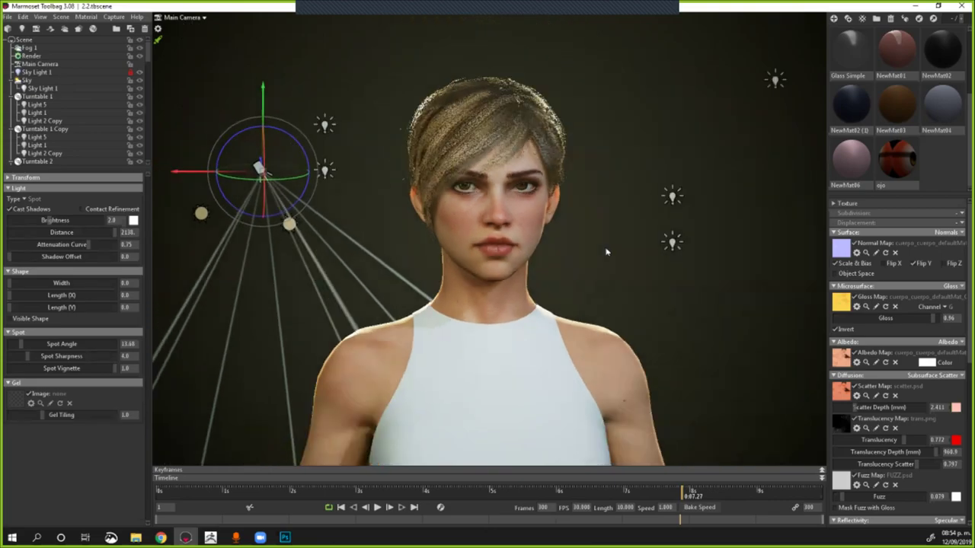
left_click(607, 251)
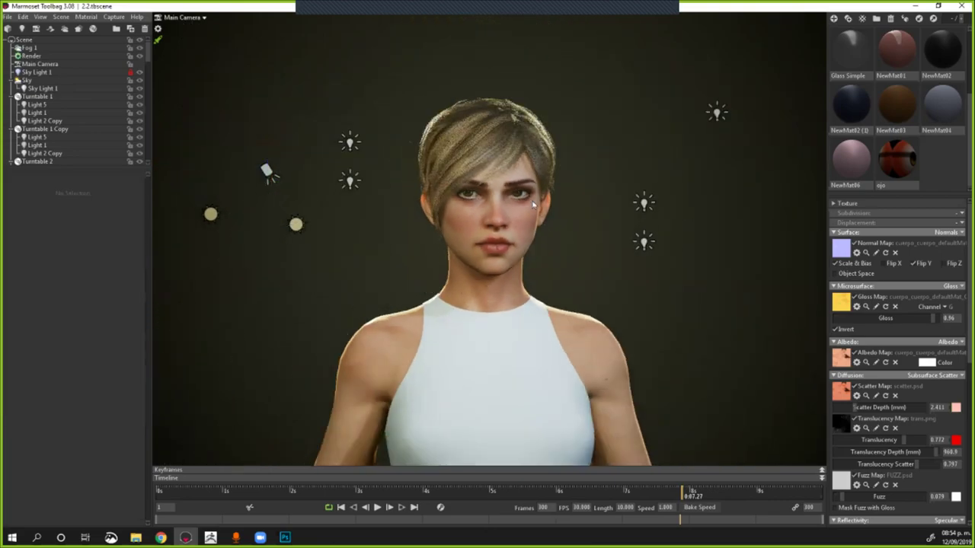
Step: Check how the lights surround the character between a three-quarter body view and the head-and-shoulders portrait
scroll(516, 221, "down", 2)
scroll(515, 219, "down", 2)
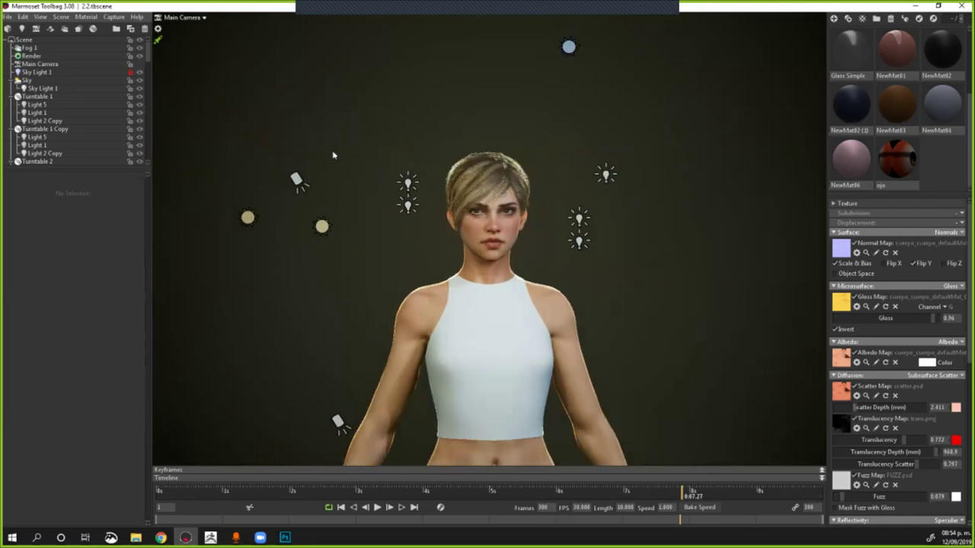
scroll(601, 329, "up", 1)
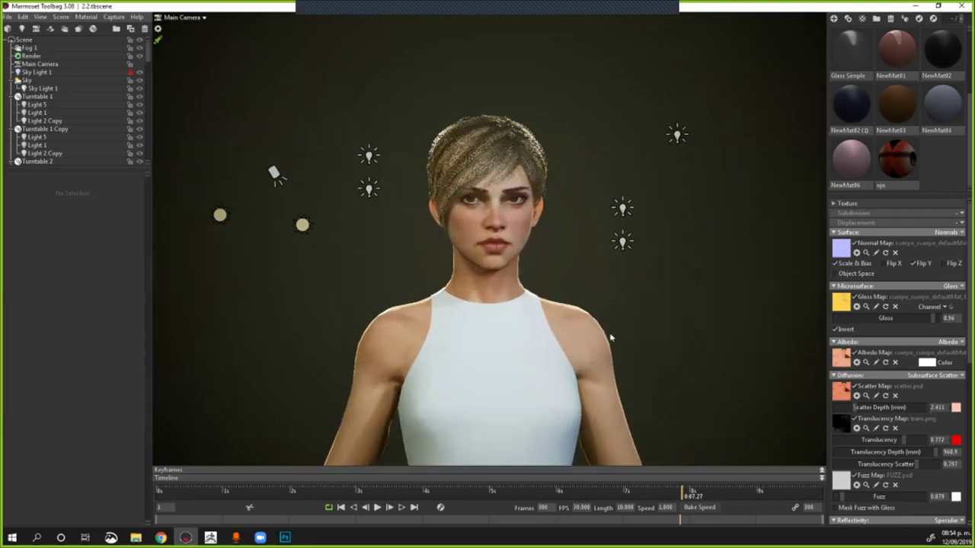
scroll(609, 335, "up", 1)
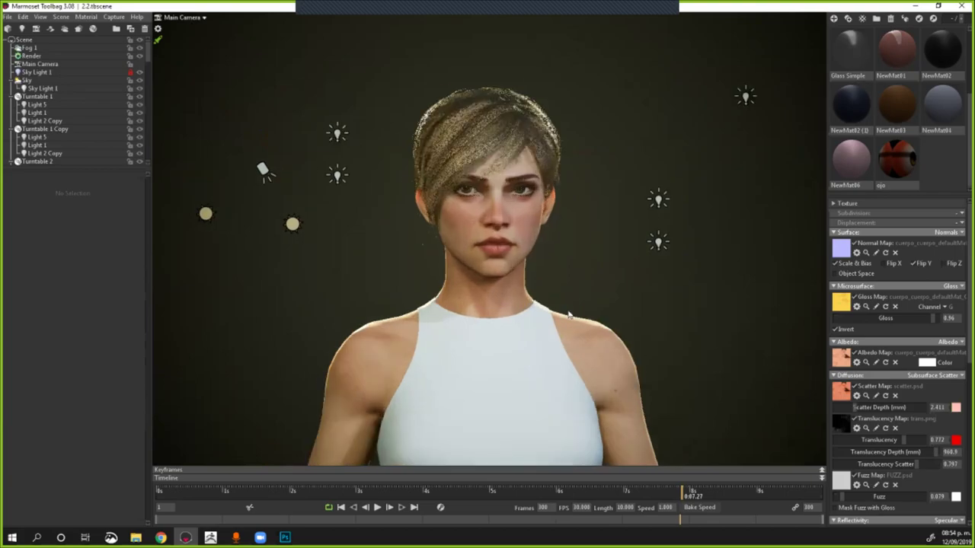
scroll(568, 315, "down", 3)
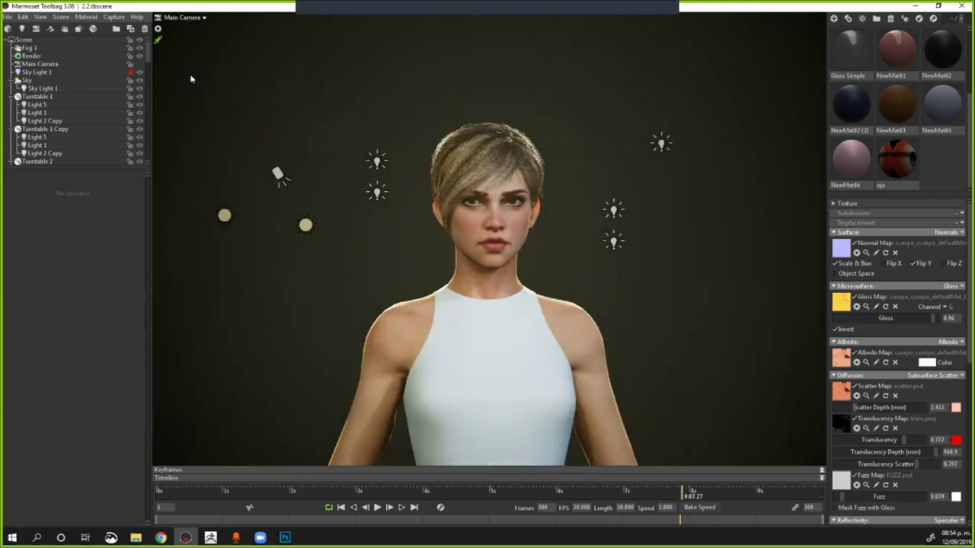
scroll(347, 274, "down", 4)
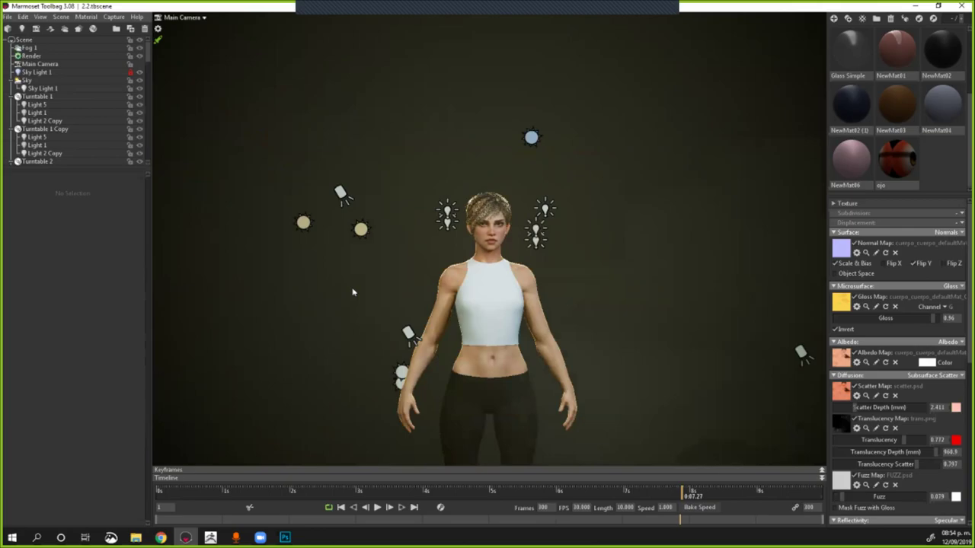
scroll(353, 292, "up", 3)
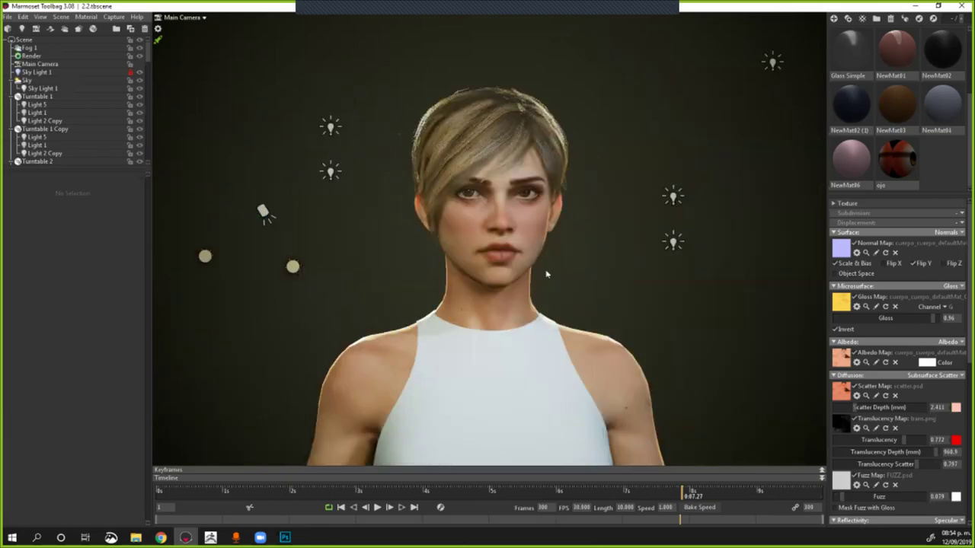
key("ctrl+z")
key("ctrl+z")
key("ctrl+z")
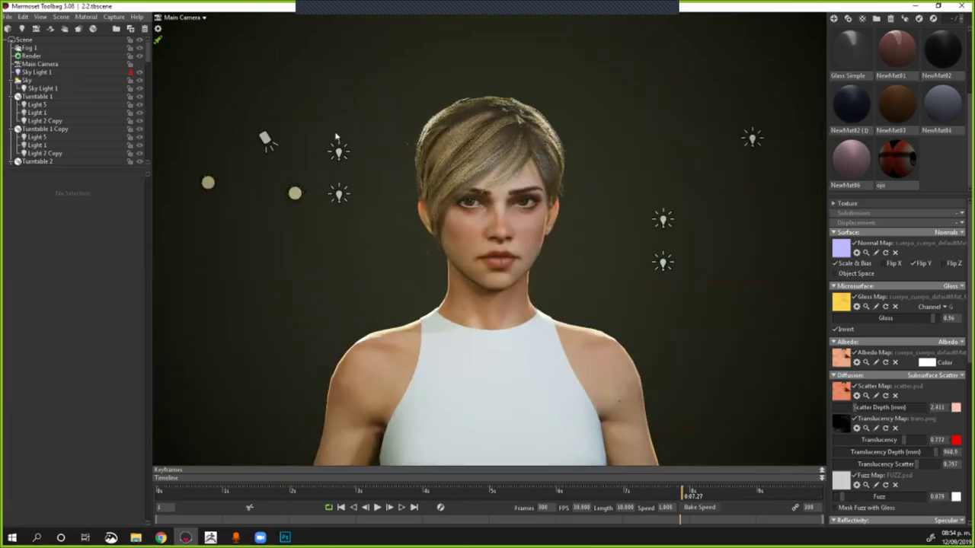
scroll(158, 41, "up", 1)
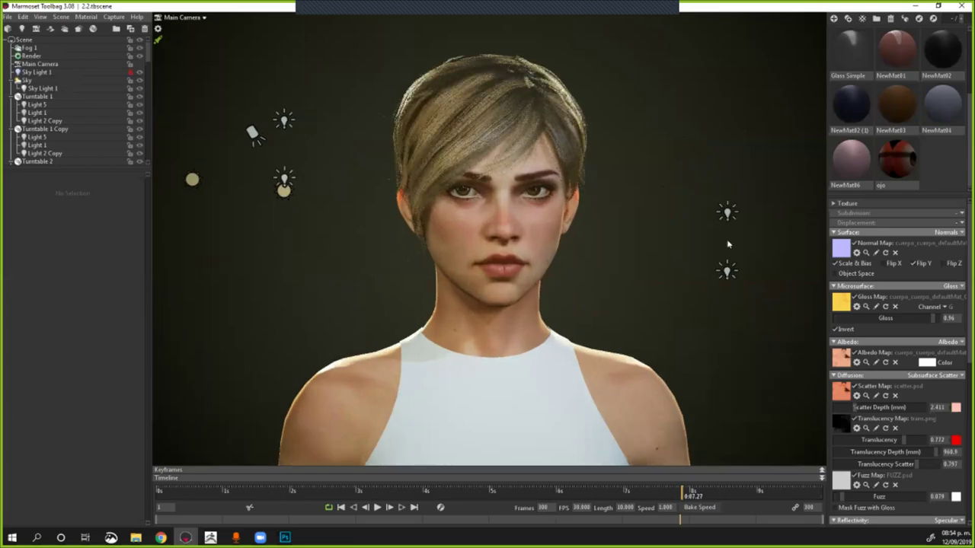
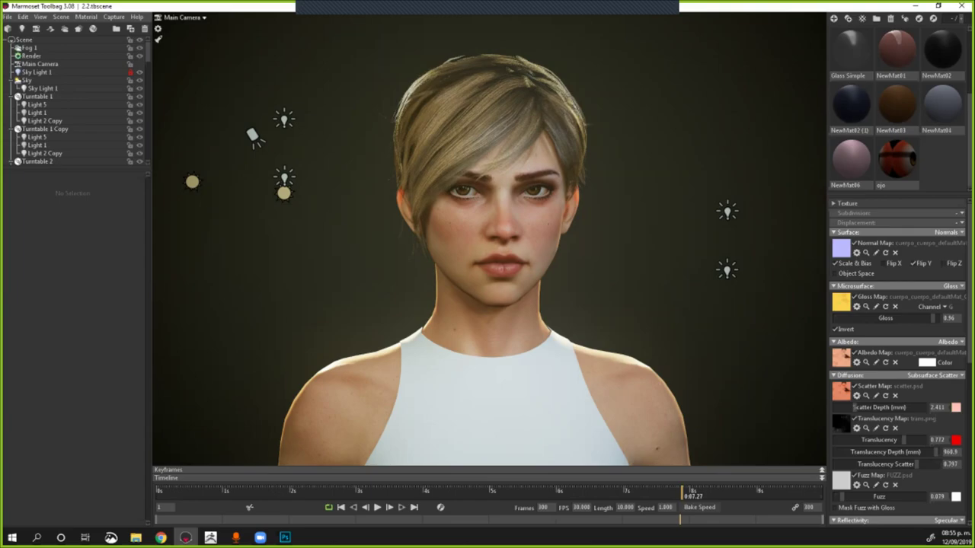
Step: Return to Marmoset Toolbag and select the character's head mesh in a close-up of the face
key("alt+Tab")
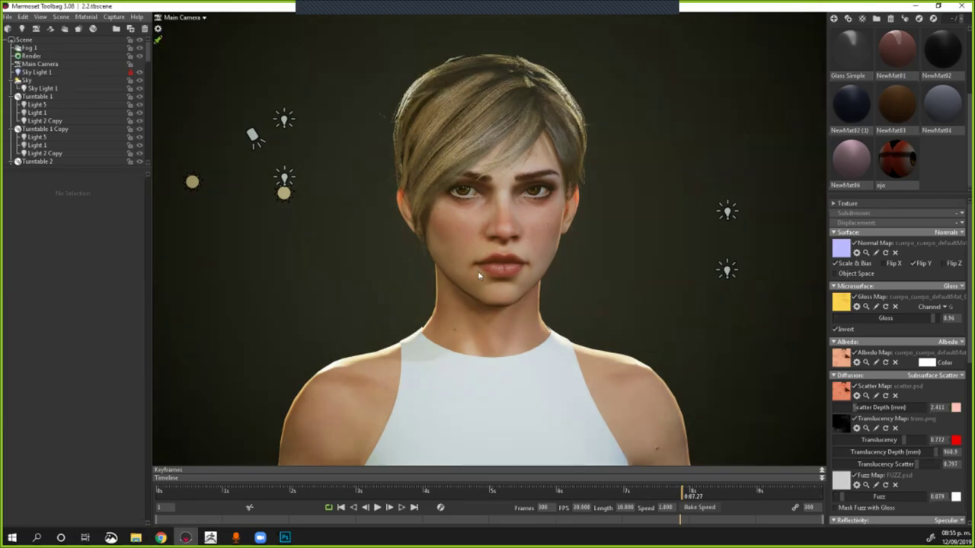
scroll(526, 294, "up", 3)
scroll(523, 293, "up", 2)
scroll(516, 306, "up", 2)
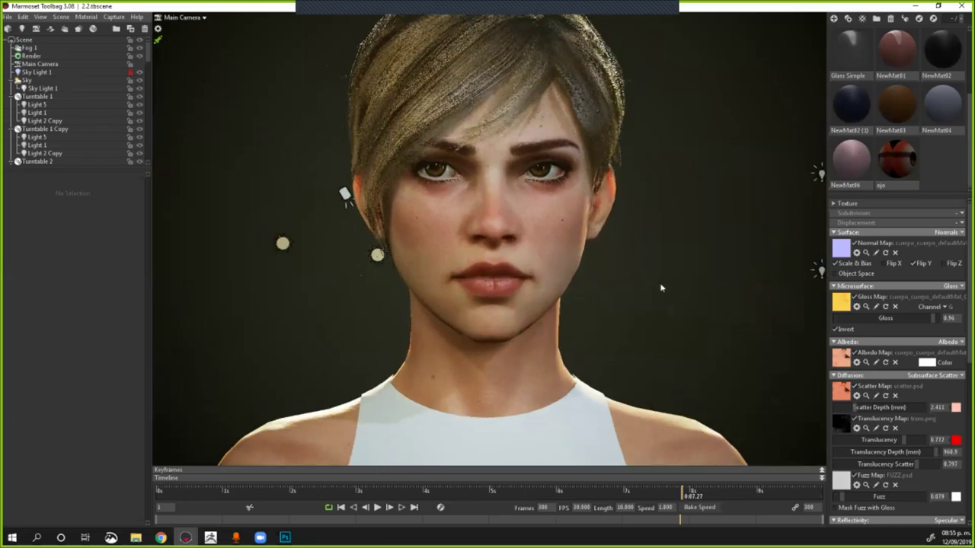
left_click(598, 266)
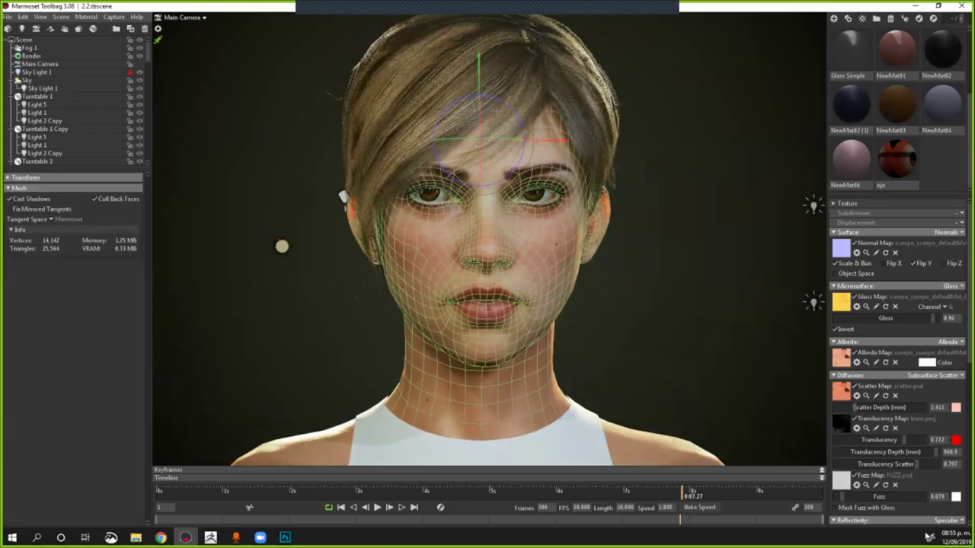
Step: Clear the head mesh selection and reselect the mesh in a tighter view of the face
key("ctrl+z")
scroll(873, 461, "down", 2)
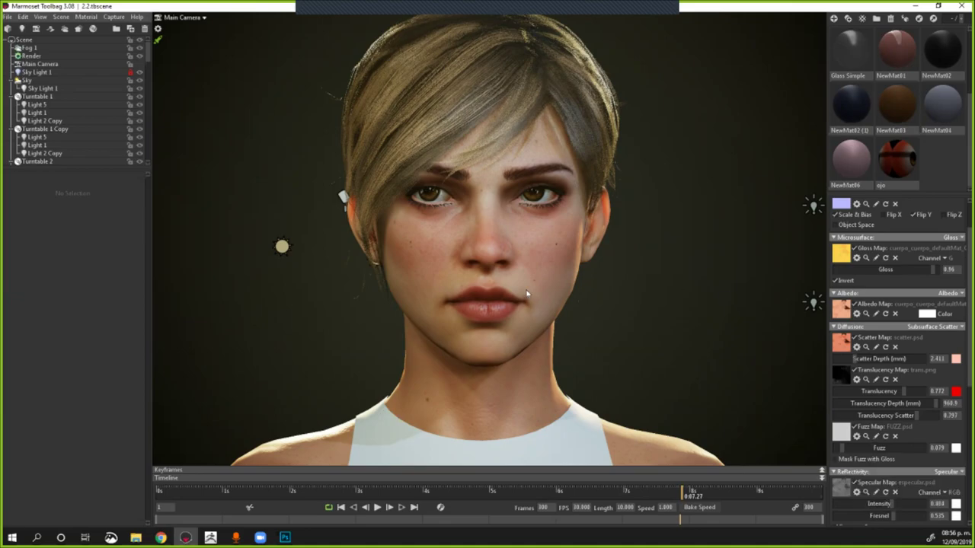
scroll(491, 281, "up", 2)
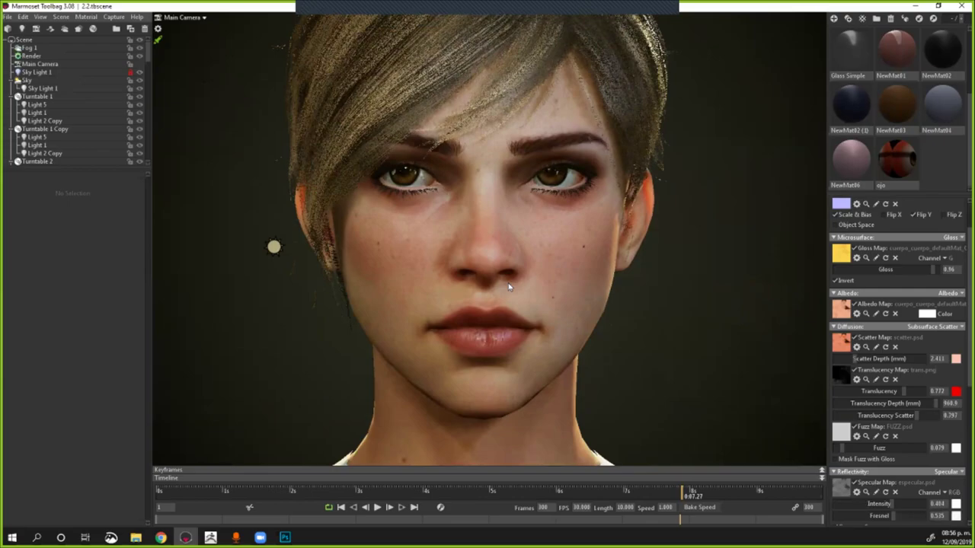
scroll(597, 337, "up", 2)
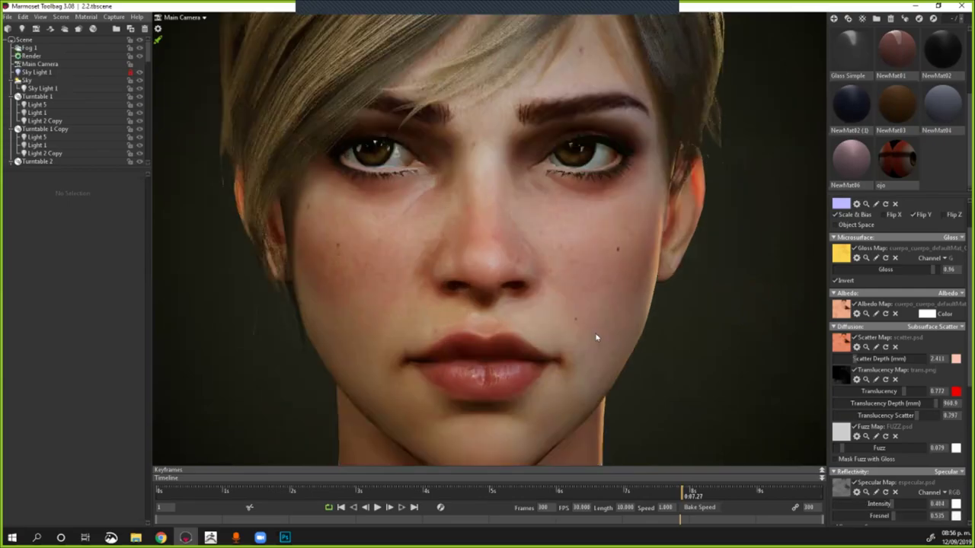
left_click(597, 337)
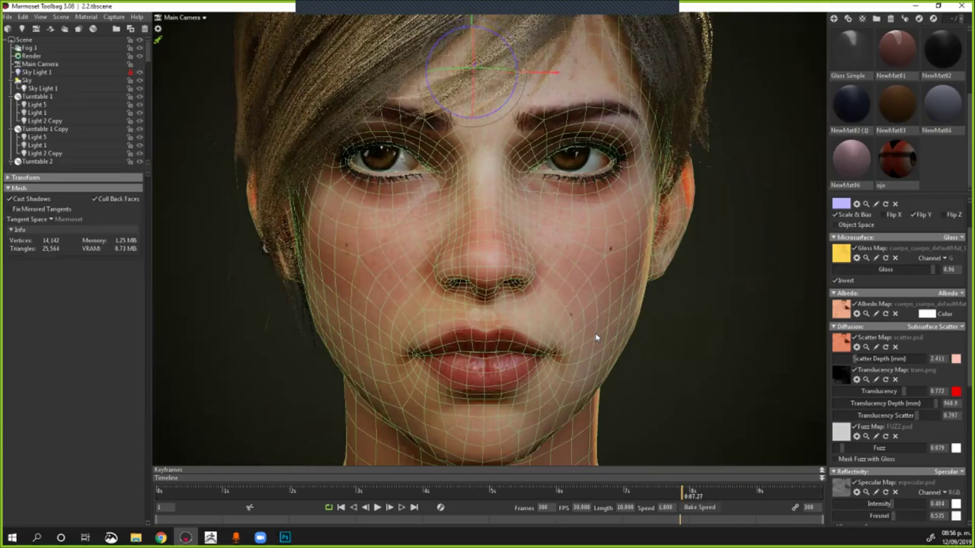
Step: Examine the skin's surface detail up close around the nose, cheek and under the eye
scroll(596, 337, "down", 2)
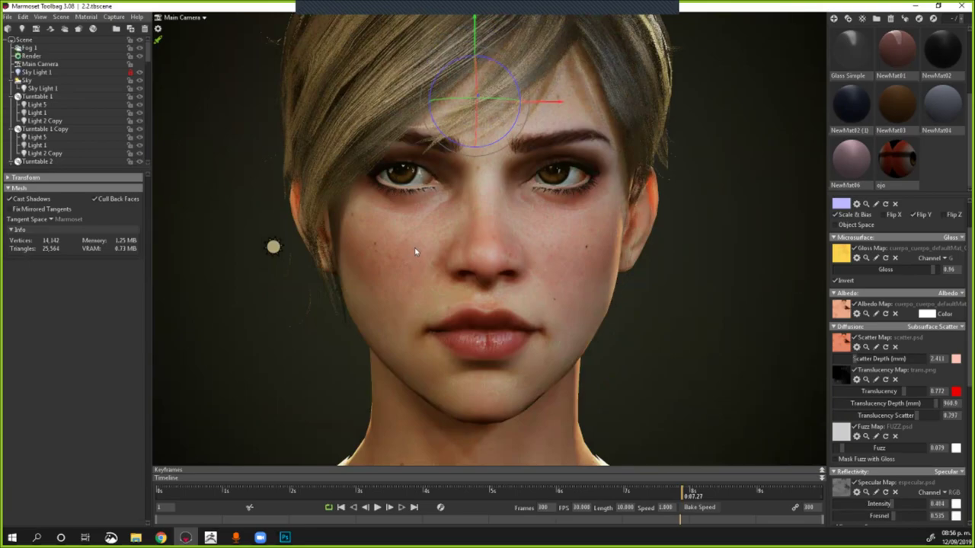
scroll(417, 252, "up", 2)
scroll(431, 304, "up", 1)
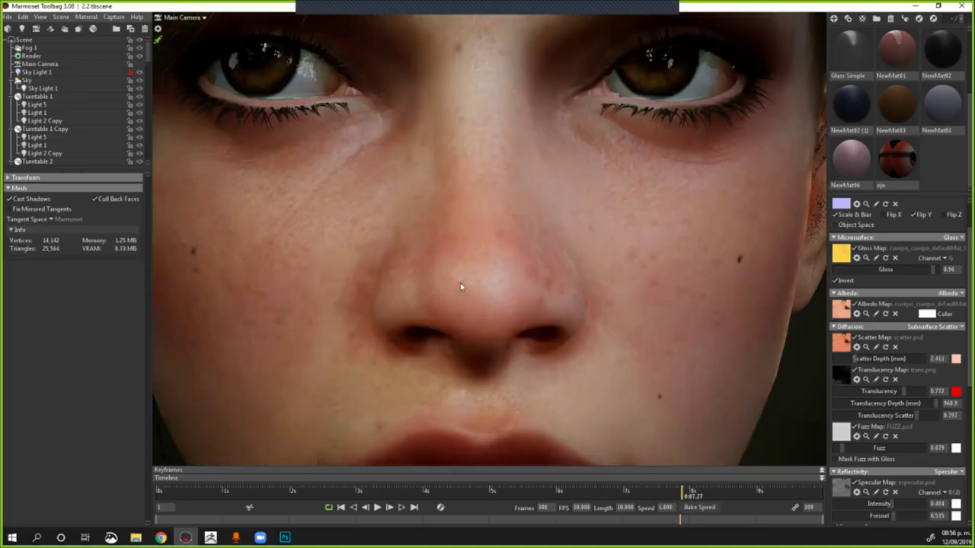
scroll(465, 287, "up", 2)
scroll(501, 276, "up", 1)
middle_click_drag(190, 148, 315, 182)
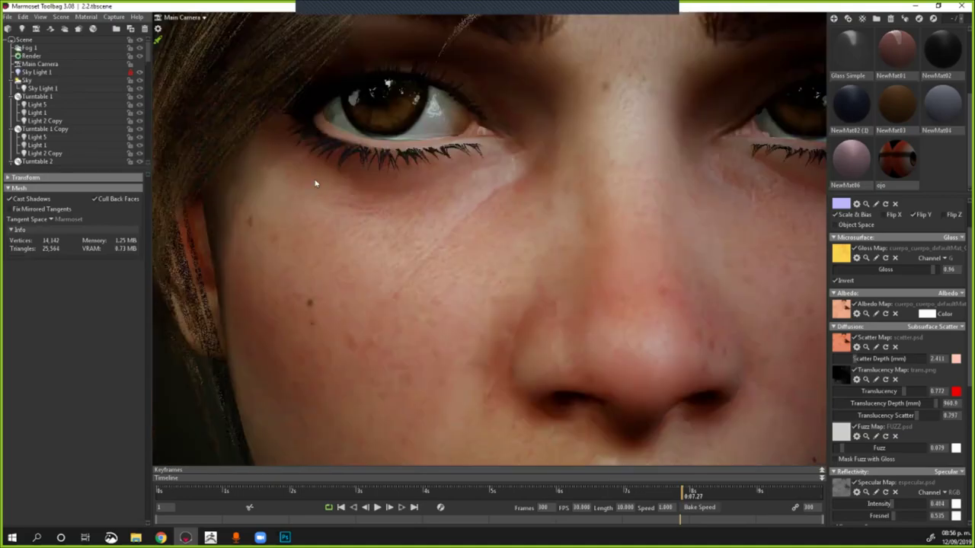
scroll(373, 220, "up", 2)
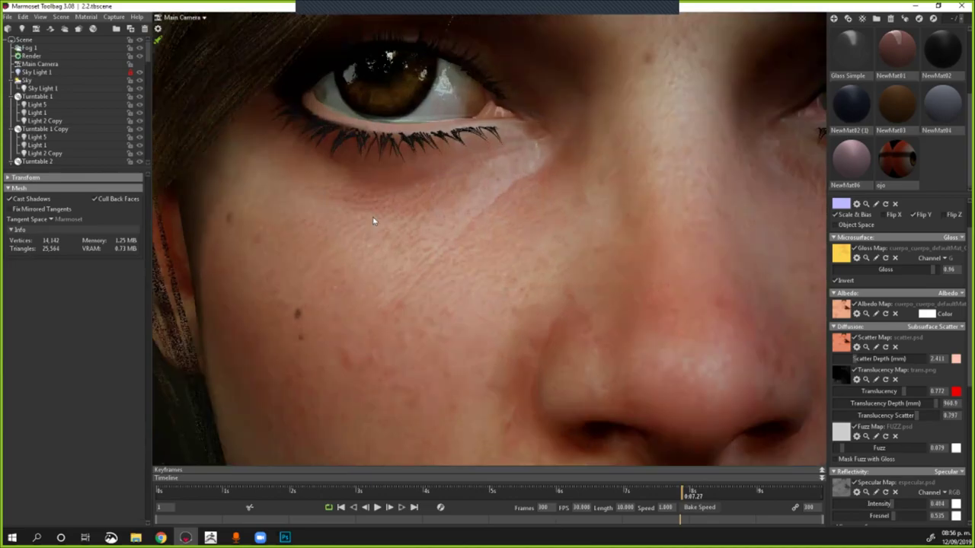
scroll(464, 277, "up", 1)
scroll(446, 277, "down", 2)
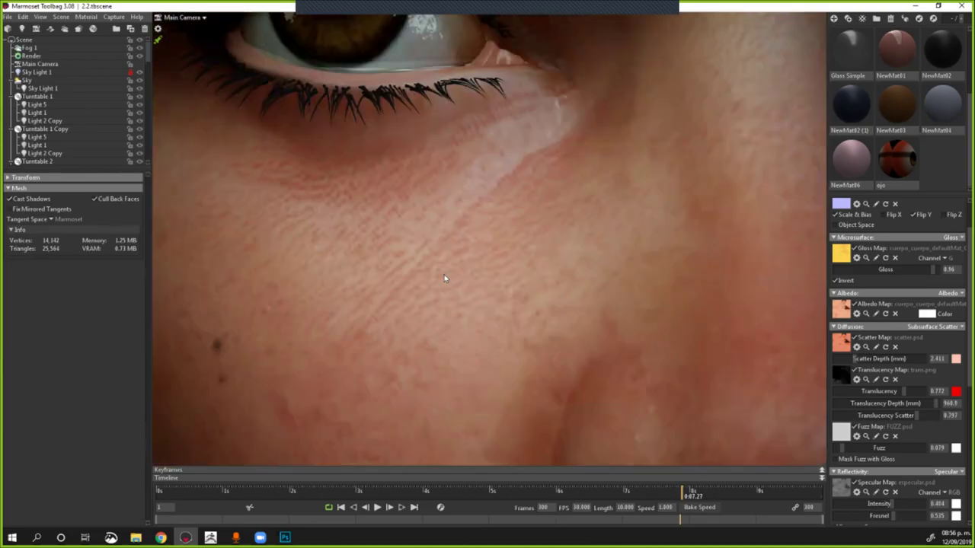
scroll(445, 279, "down", 1)
scroll(736, 255, "down", 4)
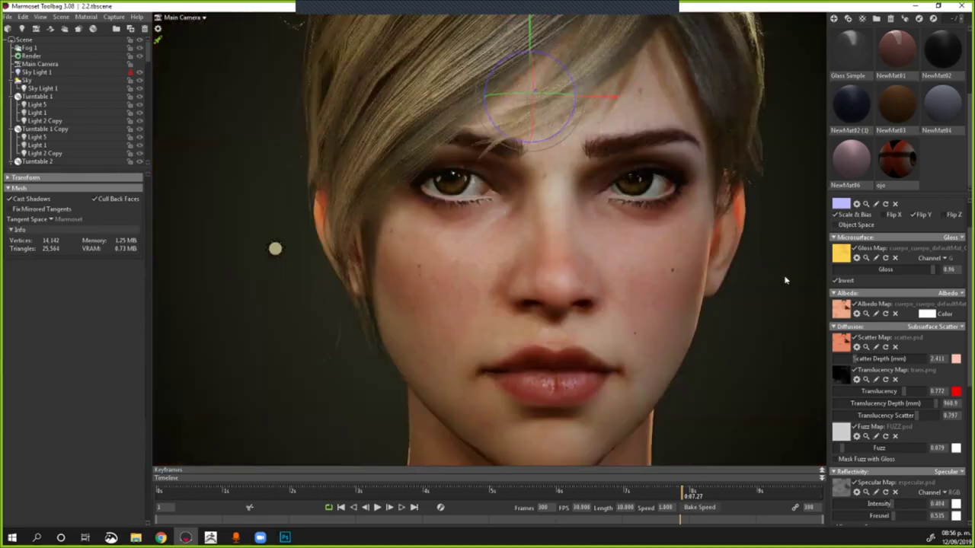
Step: Check the shading across the whole head from the front and deselect the head mesh
scroll(665, 277, "down", 1)
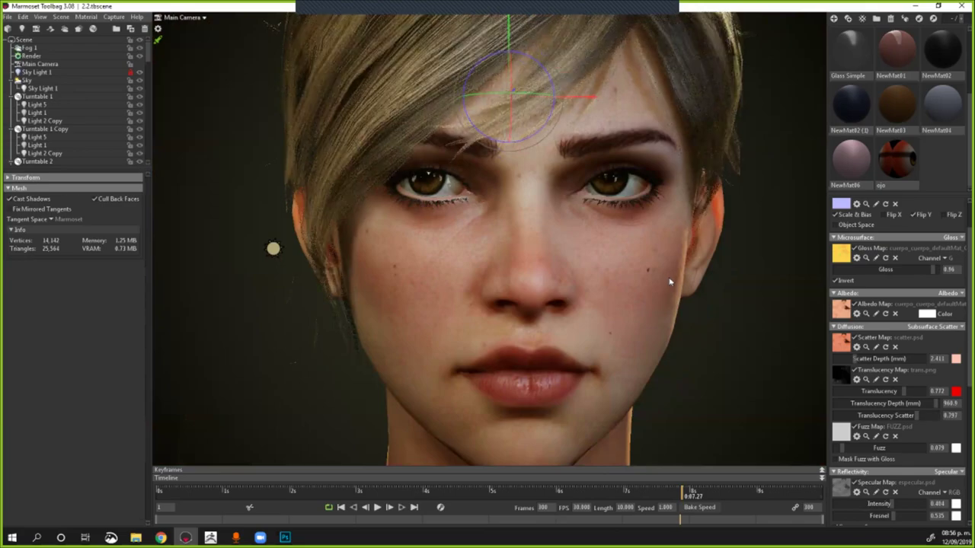
scroll(670, 281, "down", 1)
left_click_drag(665, 265, 665, 271, "alt")
scroll(665, 265, "down", 1)
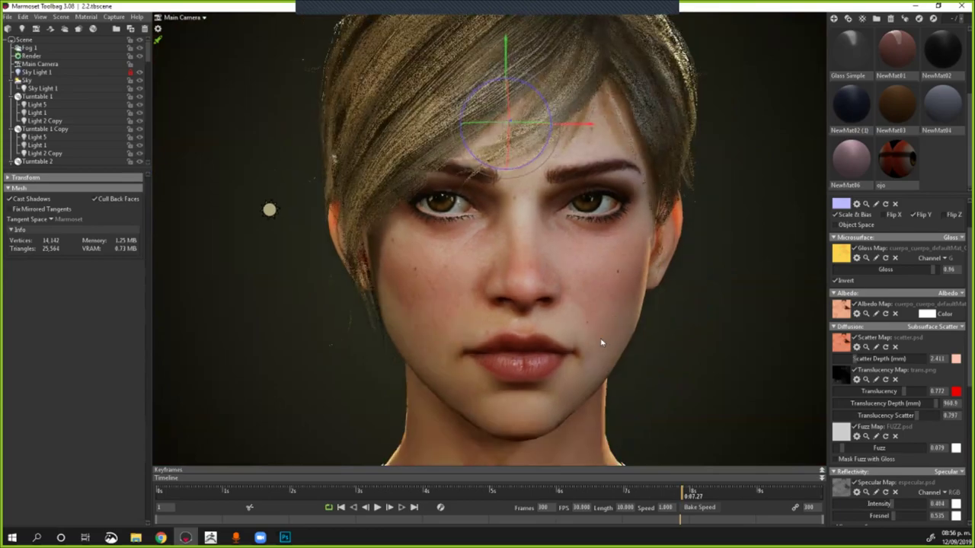
left_click_drag(597, 340, 604, 351, "alt")
middle_click_drag(596, 341, 586, 336, "alt")
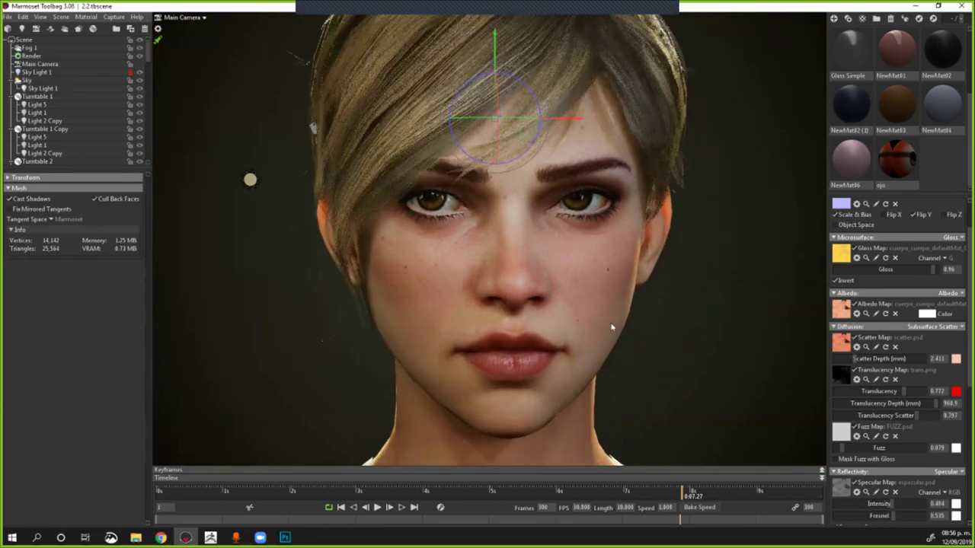
scroll(601, 326, "down", 2)
left_click(710, 320)
left_click(558, 325)
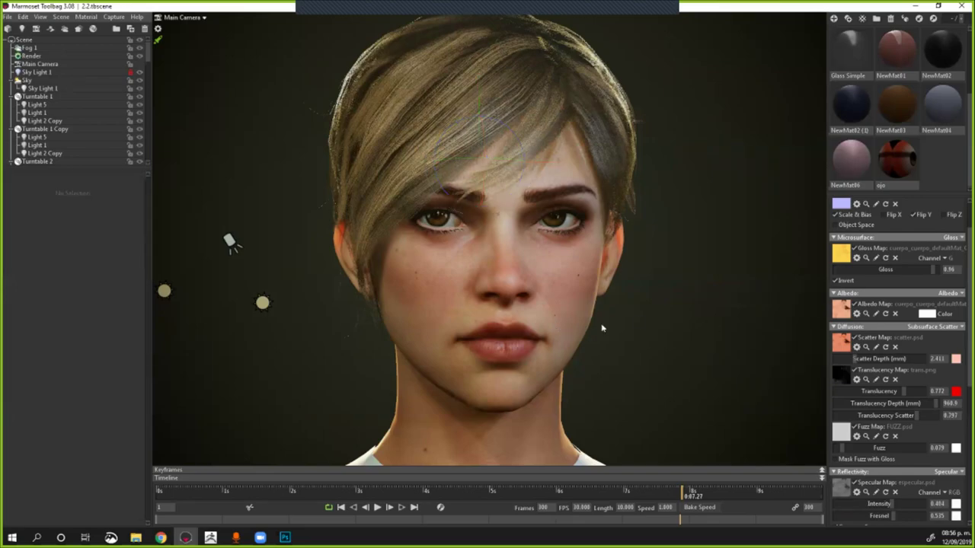
left_click(699, 318)
Step: Switch to Chrome, view the WICCA and Lady Of The Lake artworks on ArtStation, and return to Marmoset Toolbag
mouse_move(161, 537)
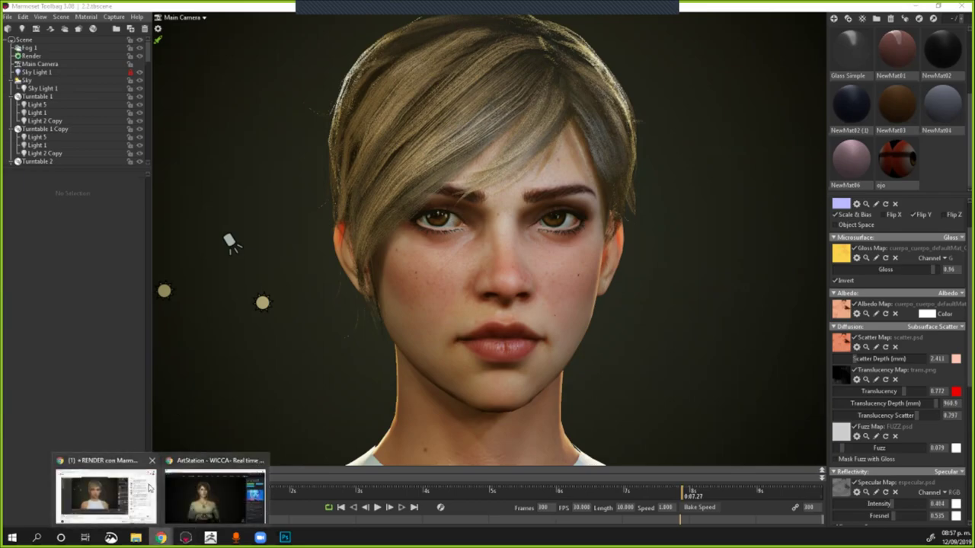
left_click(215, 496)
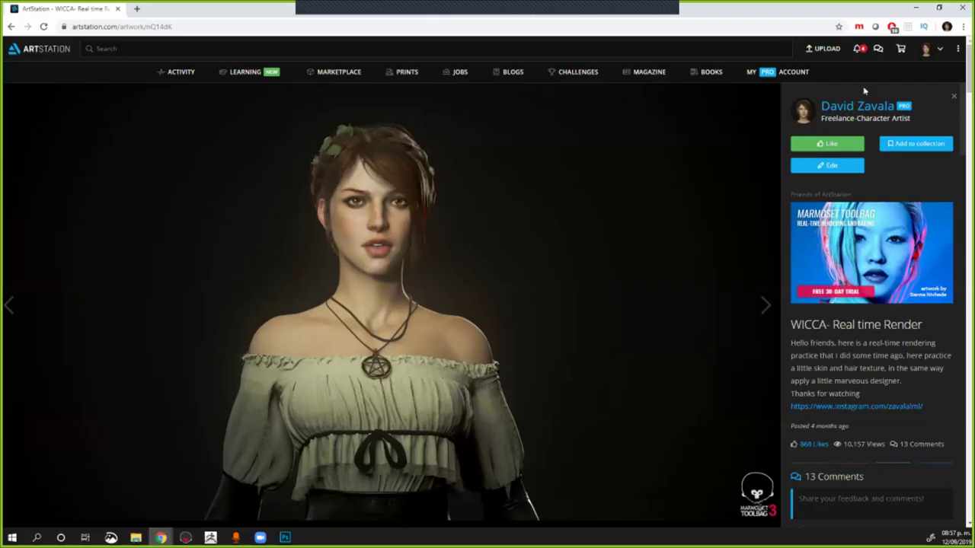
left_click(954, 97)
left_click(53, 232)
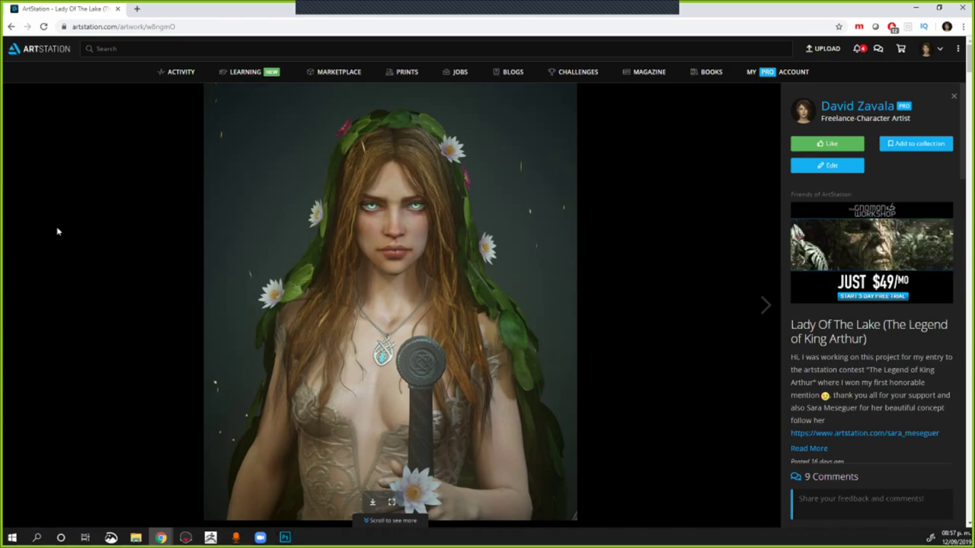
left_click(187, 539)
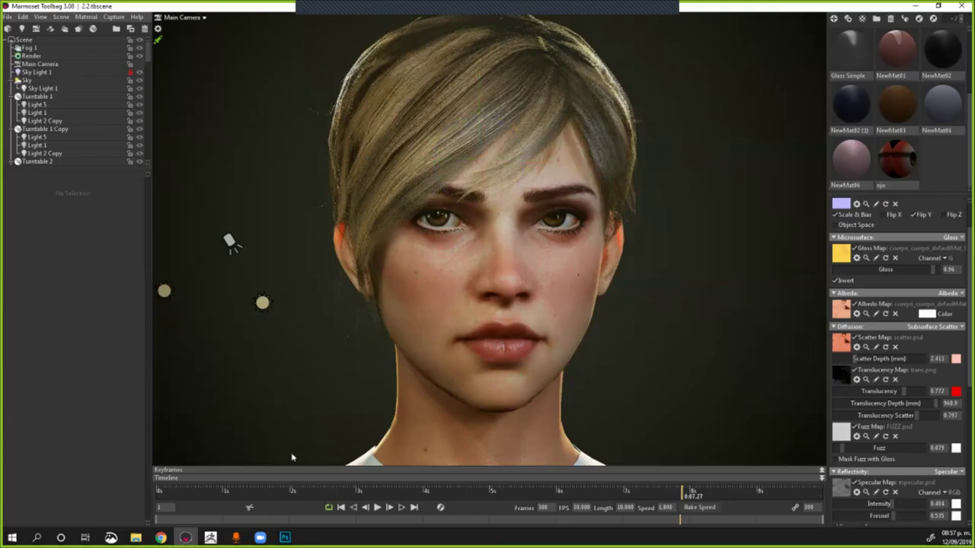
Step: Select the head mesh, look again at the Lady Of The Lake artwork in Chrome, and return to Marmoset Toolbag
left_click(487, 314)
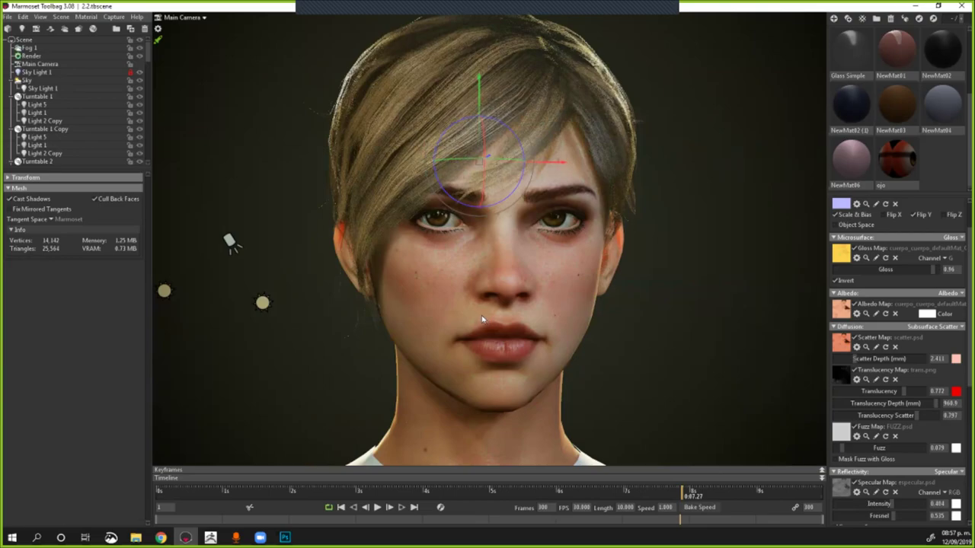
left_click(482, 319)
mouse_move(161, 537)
left_click(215, 499)
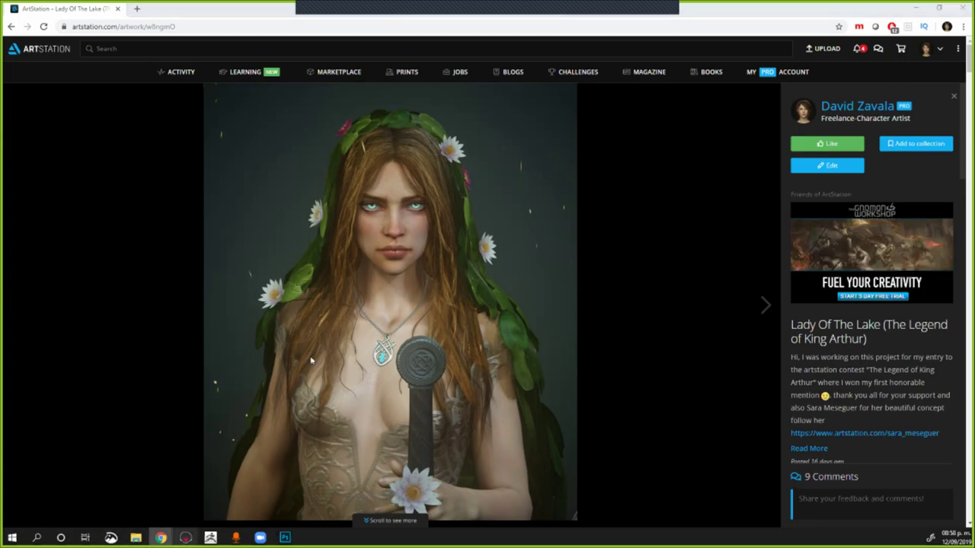
left_click(185, 537)
Step: Review the skin material from its surface settings down to Emissive, including the emissive UV Set options
scroll(838, 378, "up", 2)
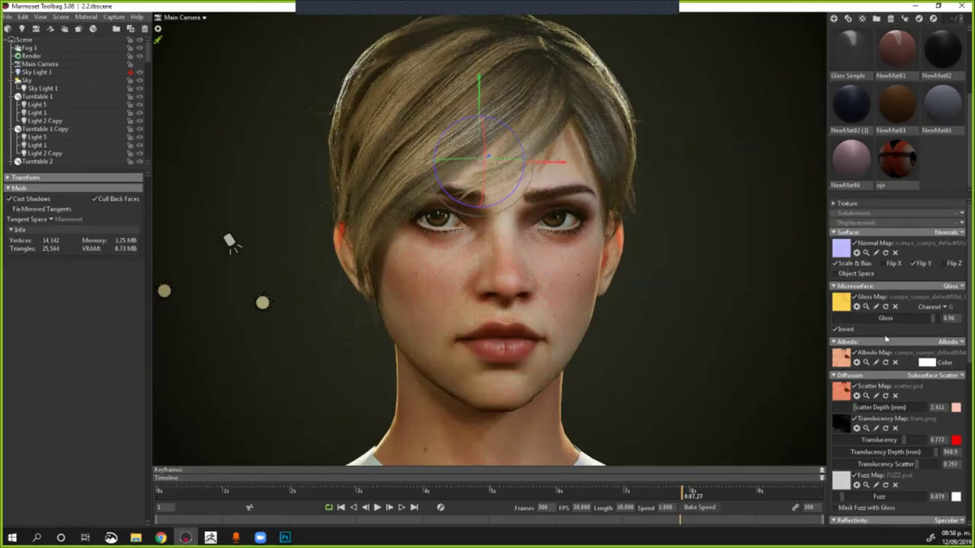
scroll(887, 313, "down", 11)
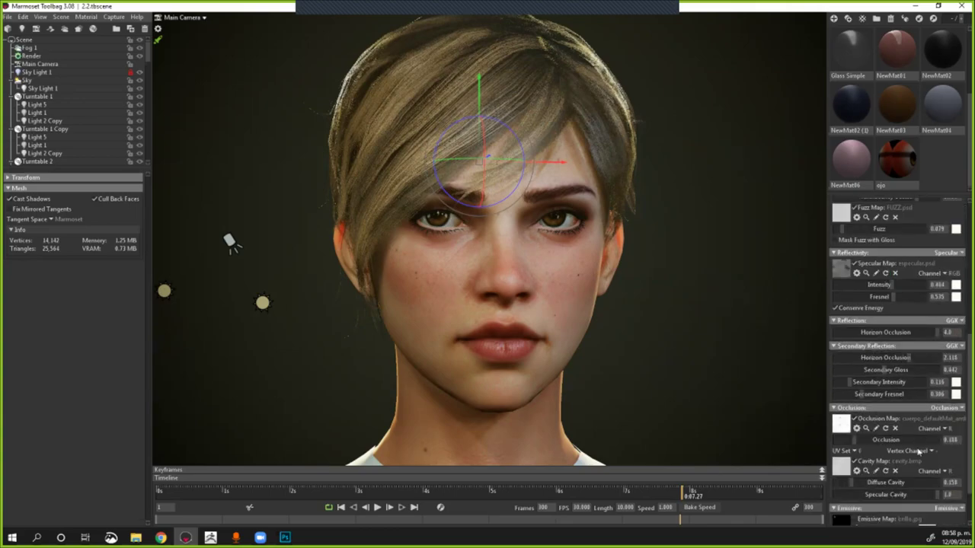
scroll(936, 459, "down", 2)
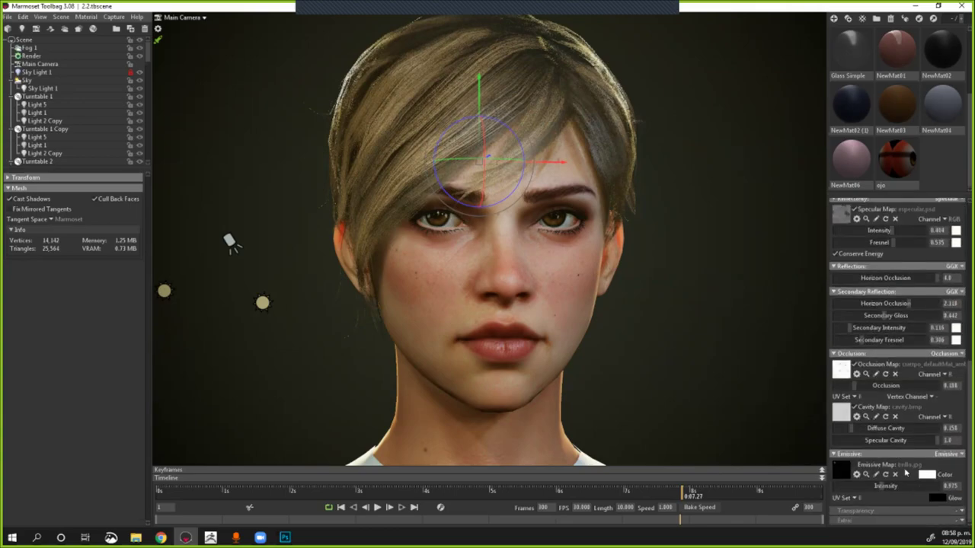
scroll(866, 495, "up", 1)
scroll(861, 492, "down", 1)
left_click(853, 498)
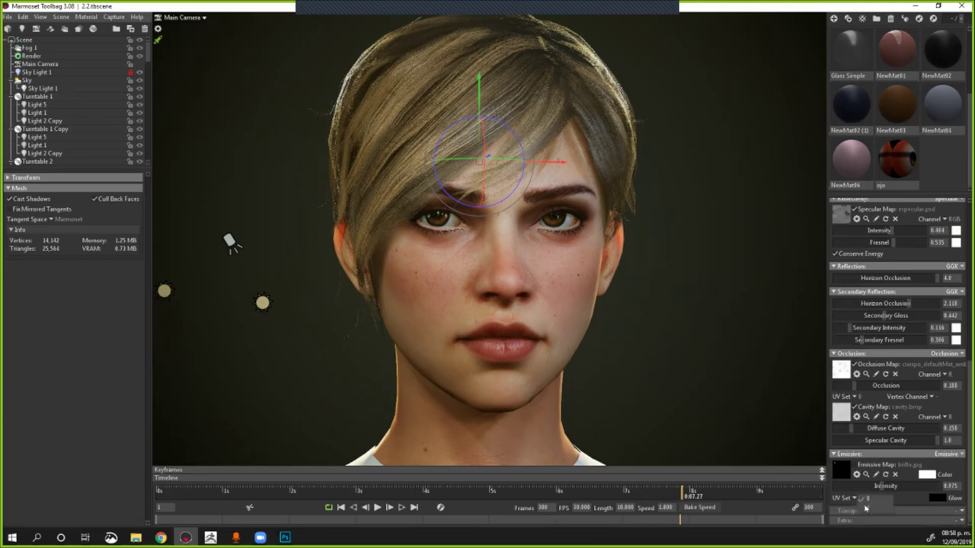
left_click(913, 495)
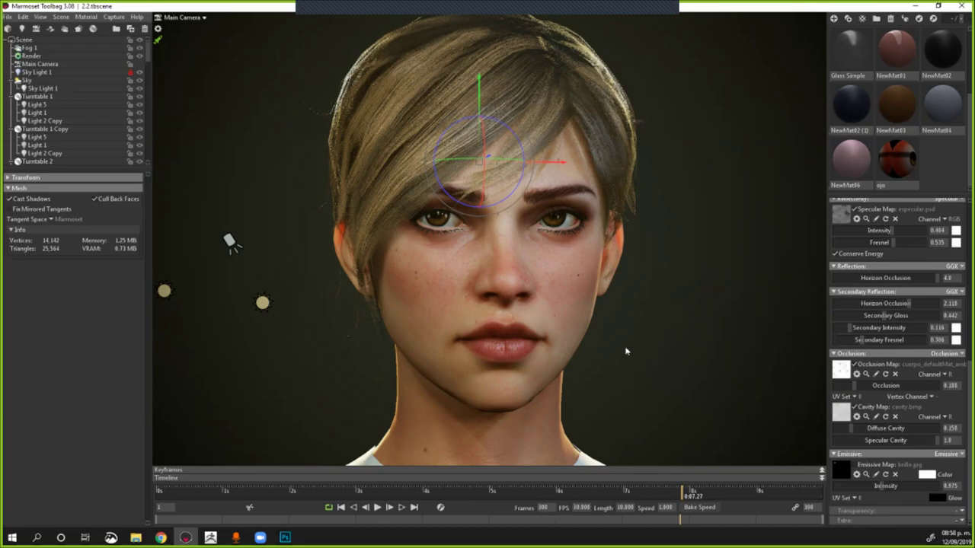
Step: Examine how the lighting falls on the character's neck, shoulders and white top
scroll(626, 351, "down", 4)
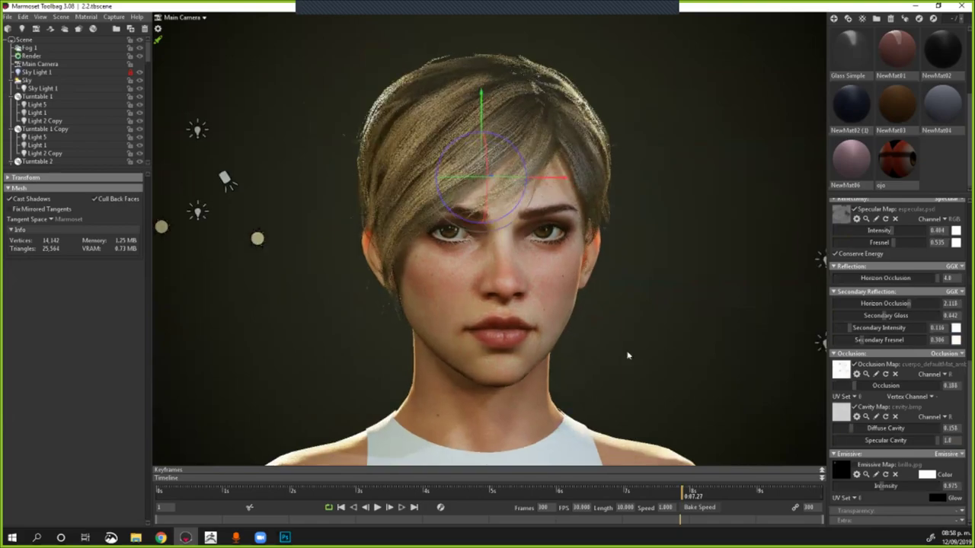
left_click_drag(495, 322, 495, 296, "alt")
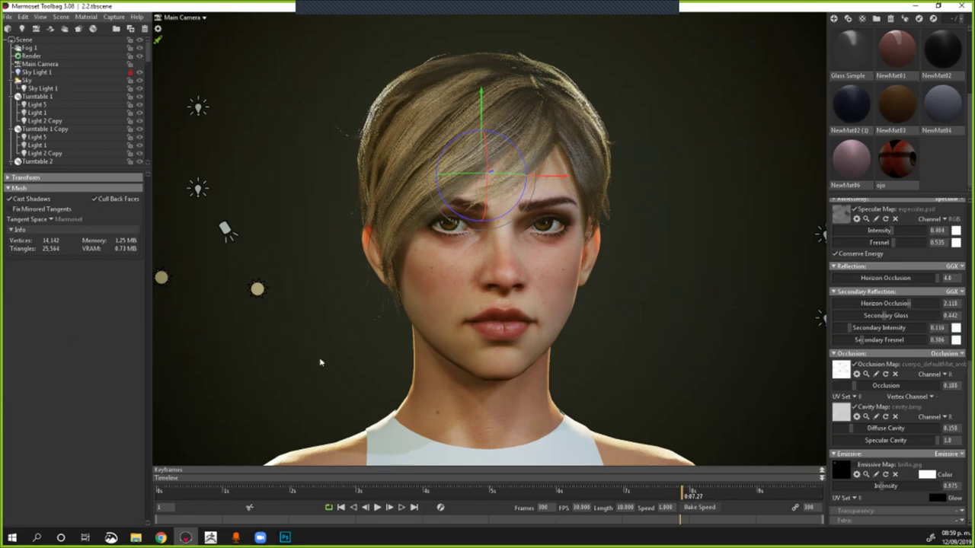
right_click_drag(568, 374, 549, 227, "alt")
middle_click_drag(537, 320, 524, 294, "alt")
middle_click_drag(545, 438, 538, 287, "alt")
left_click_drag(571, 289, 588, 279, "alt")
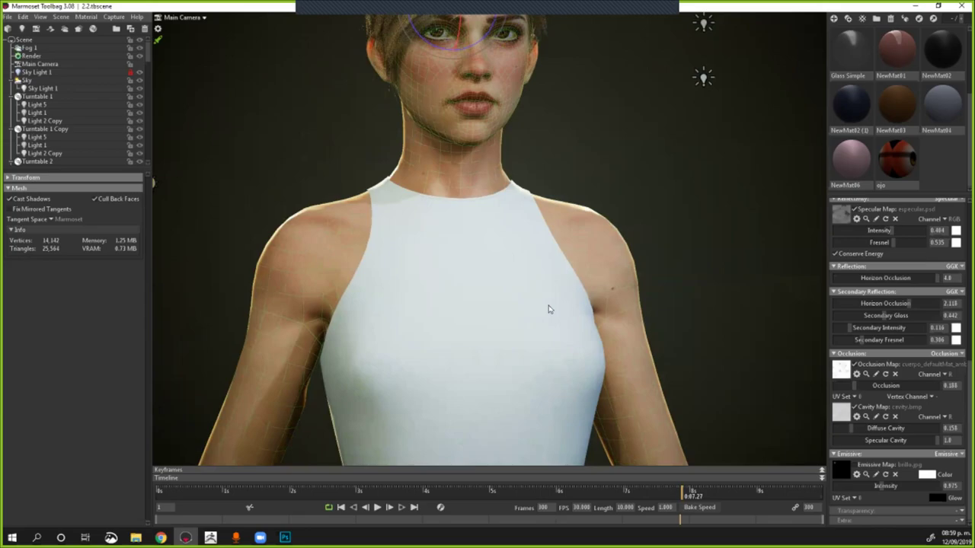
middle_click_drag(488, 274, 457, 293, "alt")
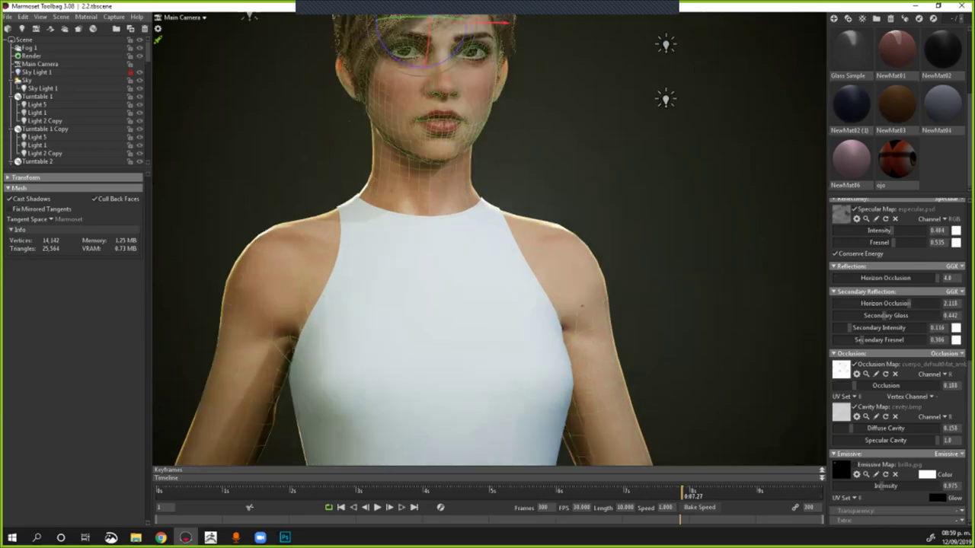
scroll(235, 370, "up", 2)
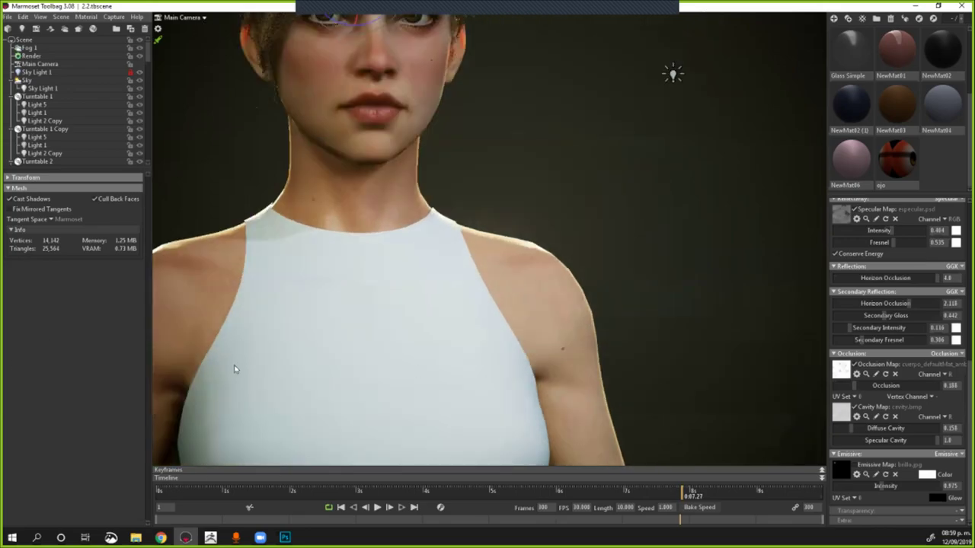
scroll(176, 169, "up", 1)
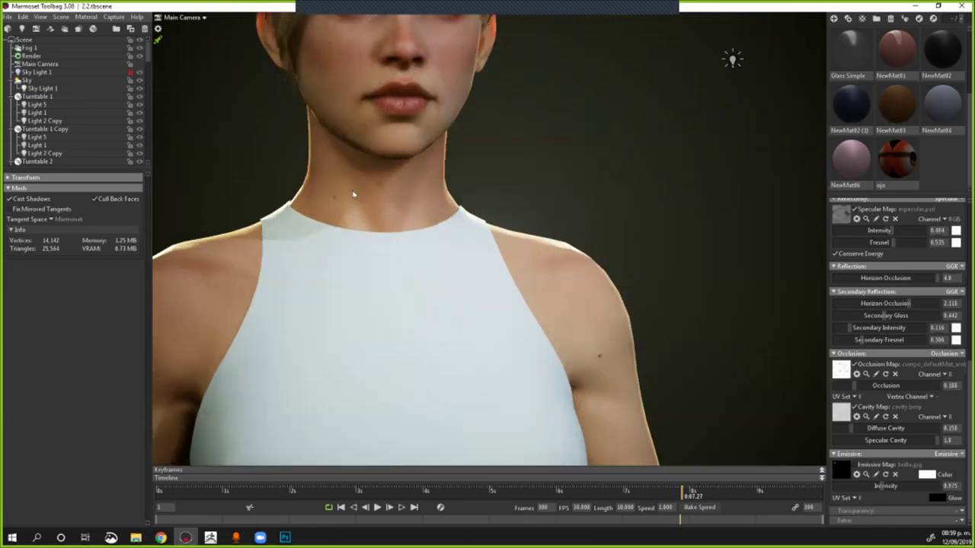
scroll(363, 206, "down", 2)
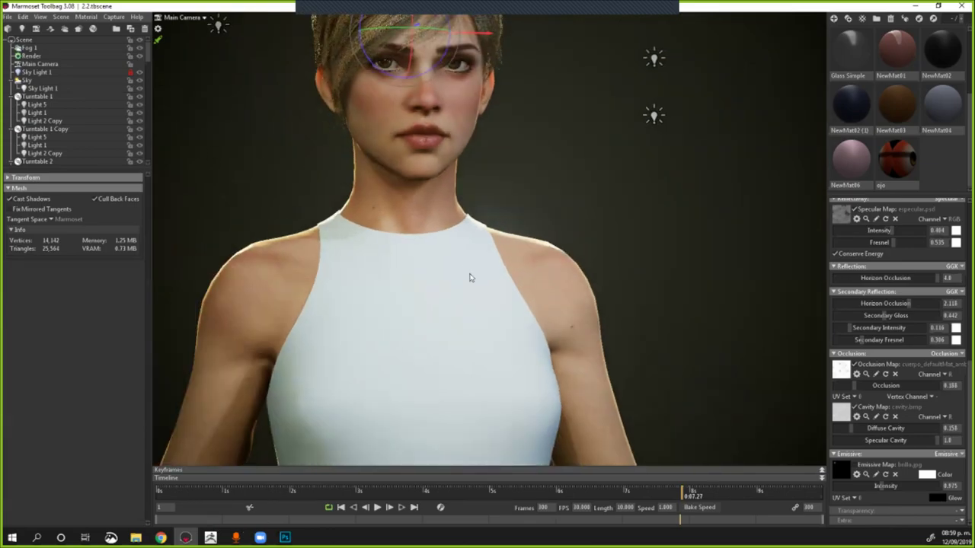
scroll(238, 165, "down", 1)
Step: Open the recent scene batgirl3.tbscene from the Batgirl project in place of the short-haired character's scene
key("ctrl+z")
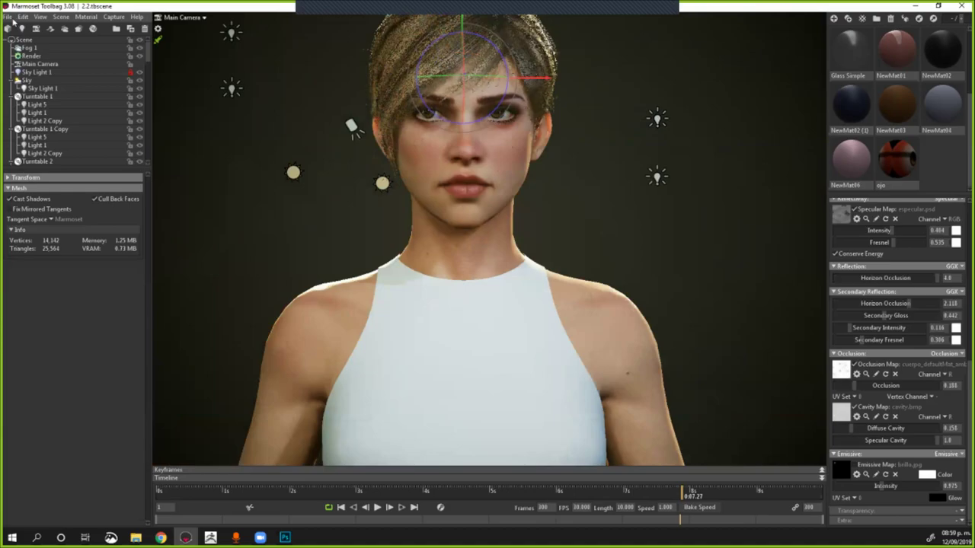
middle_click_drag(8, 18, 38, 50)
scroll(172, 55, "down", 2)
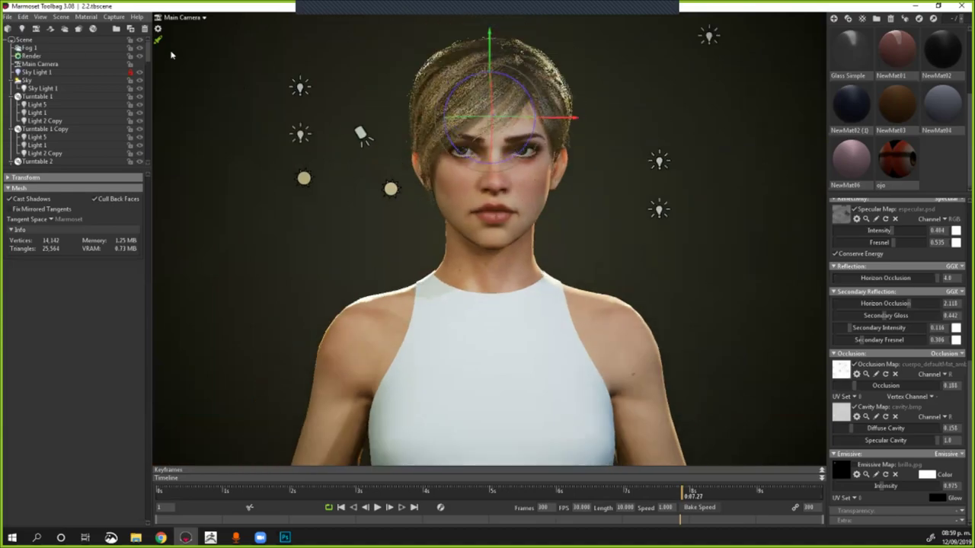
left_click(8, 17)
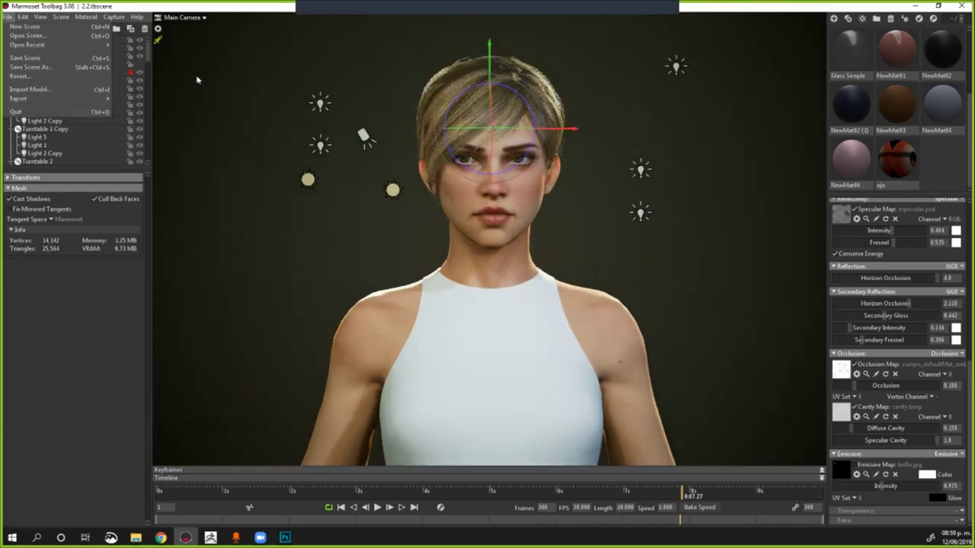
mouse_move(28, 45)
key("Down")
key("Down")
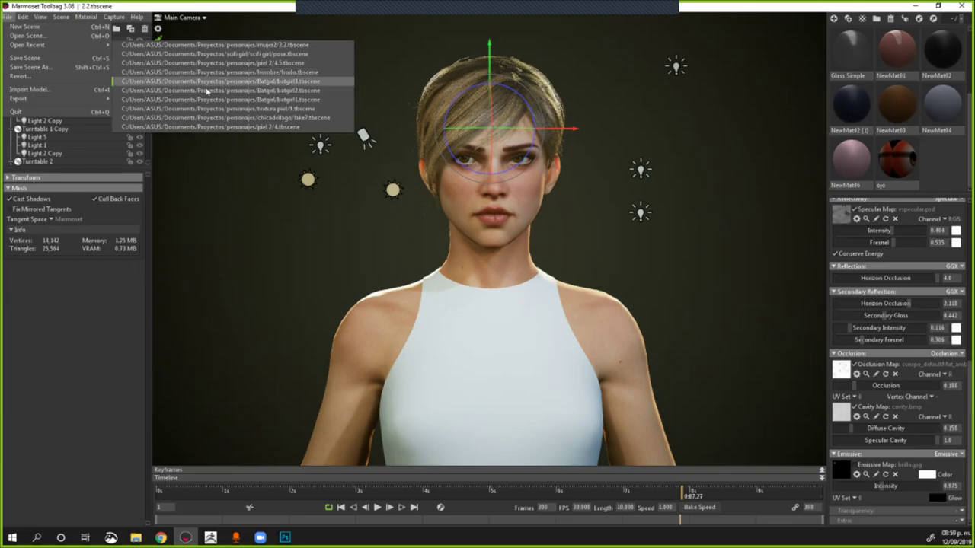
left_click(206, 81)
left_click(525, 306)
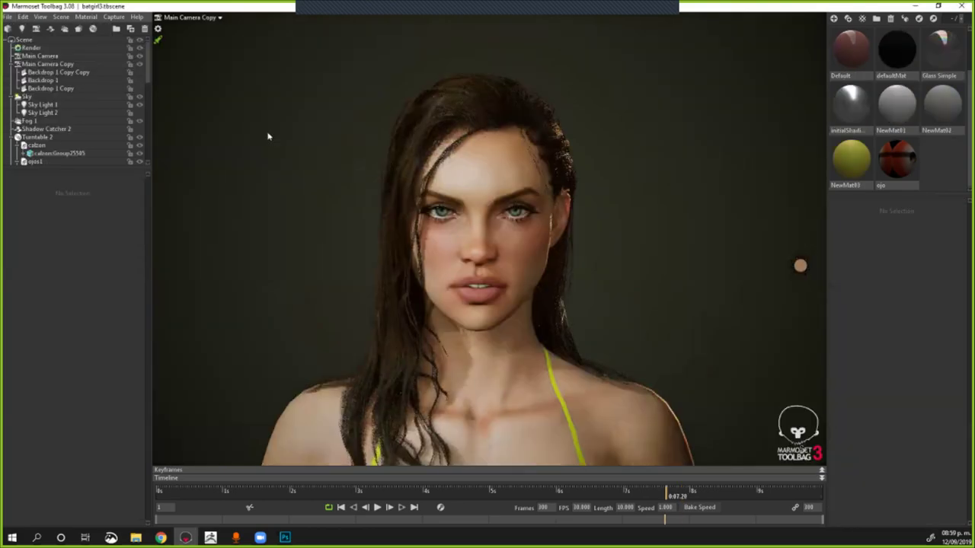
Step: Examine the dark-haired character's face from several angles and select the mesh of her loose outer hair strands
right_click_drag(267, 135, 334, 195, "alt")
scroll(368, 177, "up", 2)
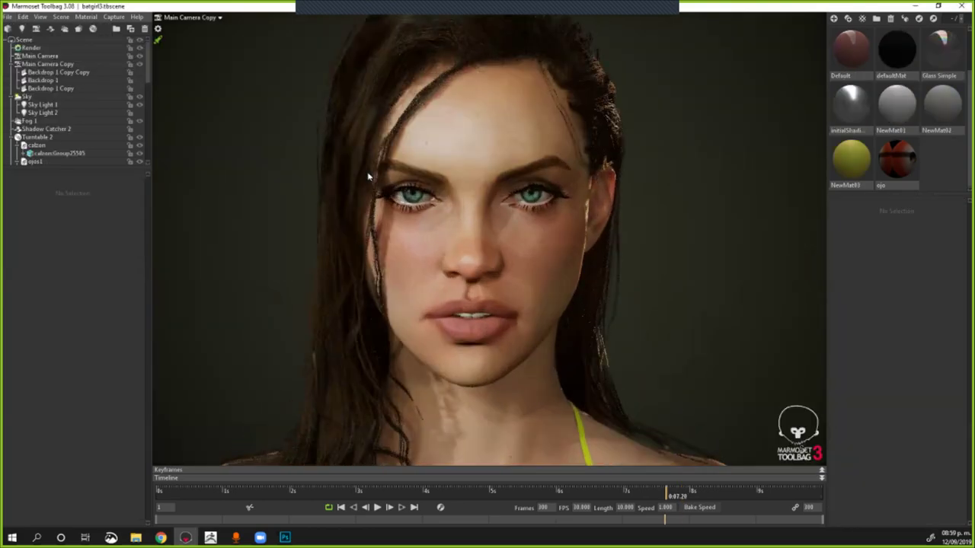
left_click_drag(368, 177, 409, 204, "alt")
scroll(660, 214, "down", 2)
left_click(603, 162)
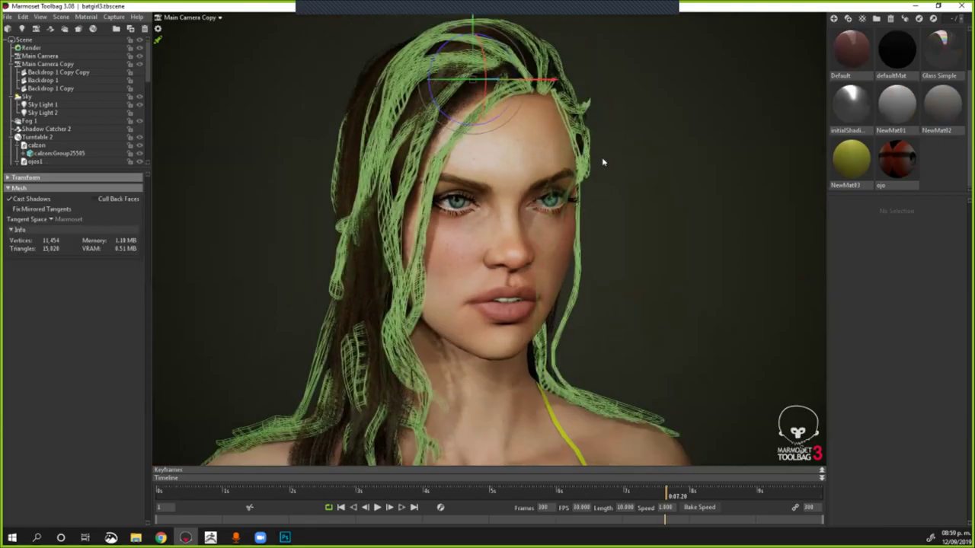
left_click_drag(663, 220, 651, 248)
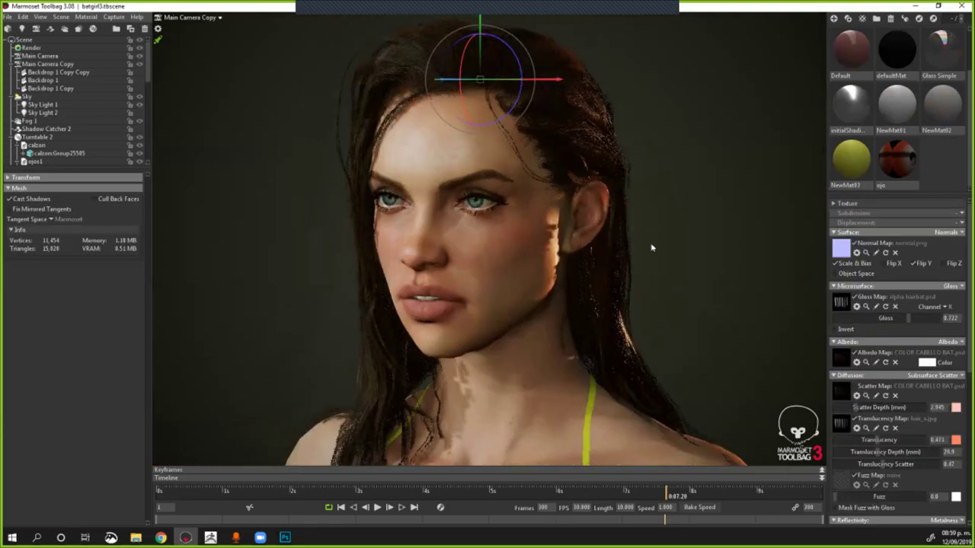
left_click(580, 179)
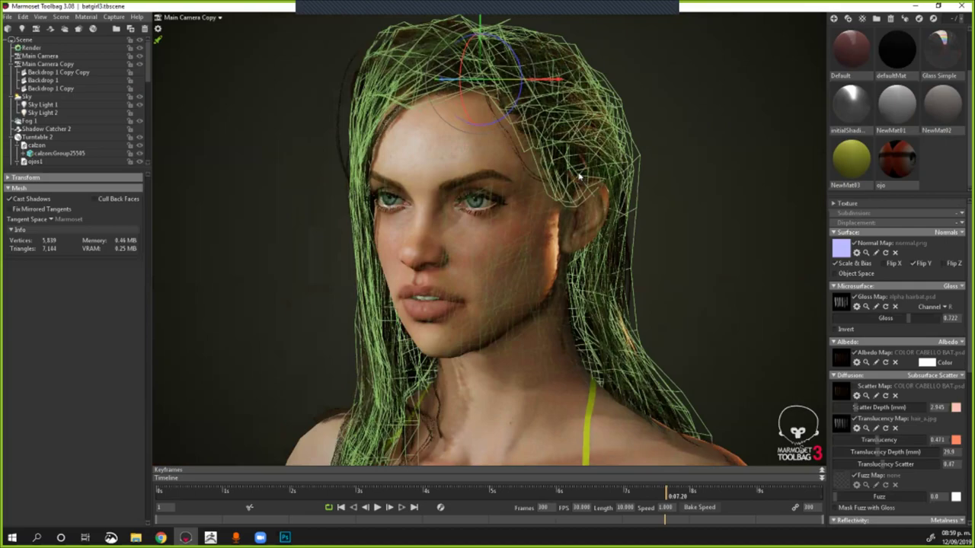
key("ctrl+z")
key("ctrl+z")
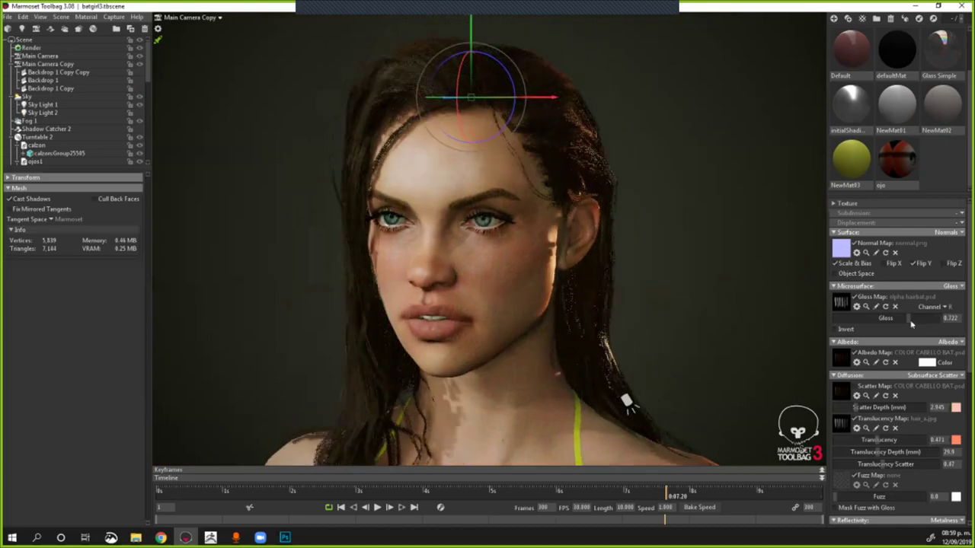
key("ctrl+z")
key("ctrl+z")
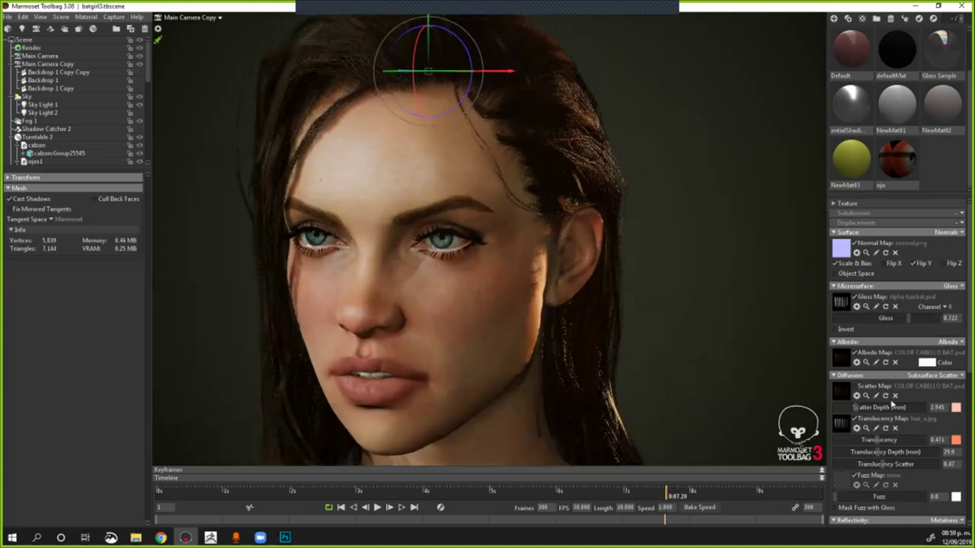
key("ctrl+z")
Step: Review the hair material's settings and raise its Microsurface Gloss to 0.772
scroll(895, 366, "down", 3)
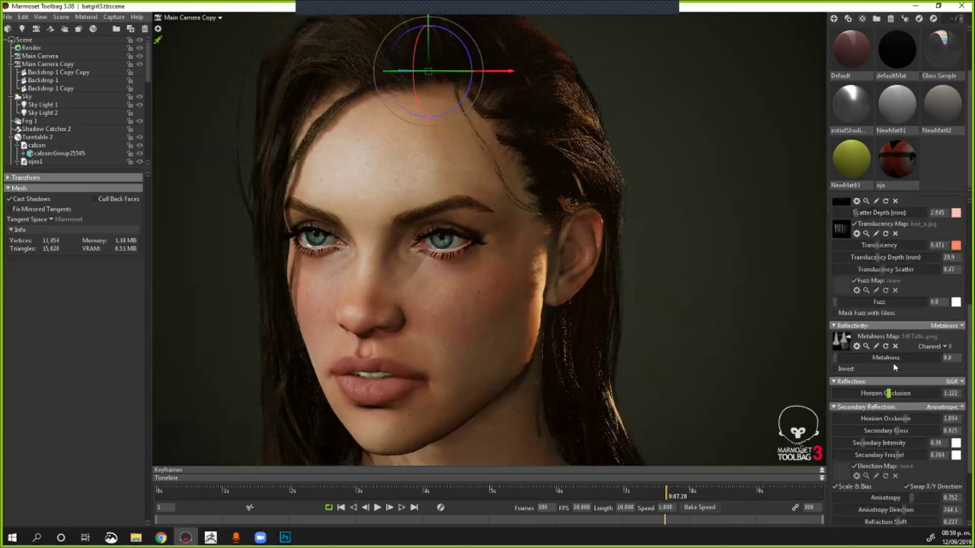
scroll(894, 367, "up", 3)
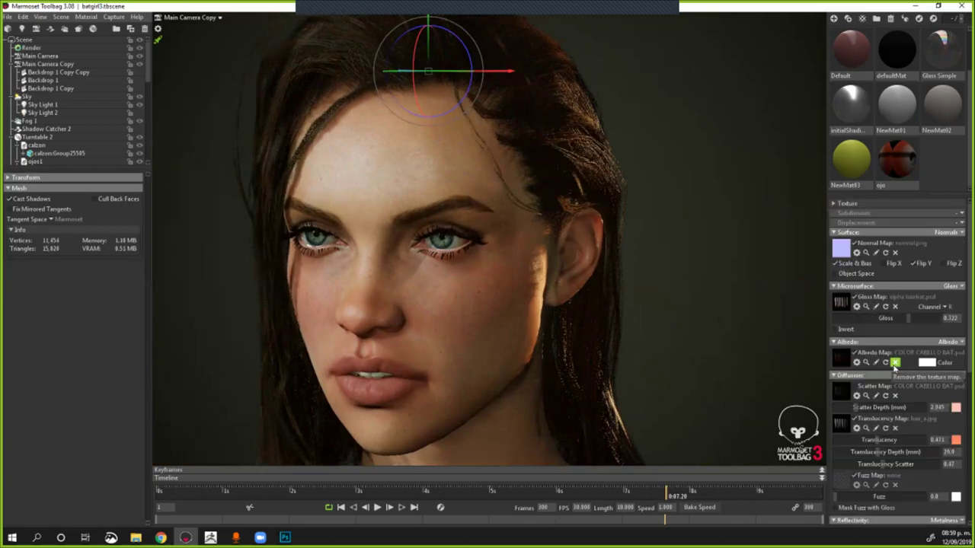
scroll(895, 368, "down", 3)
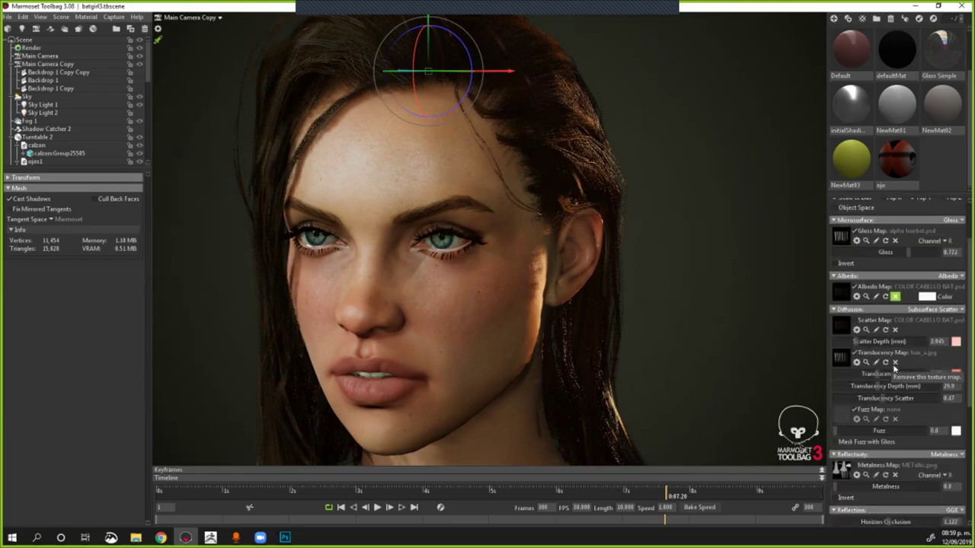
scroll(895, 367, "up", 3)
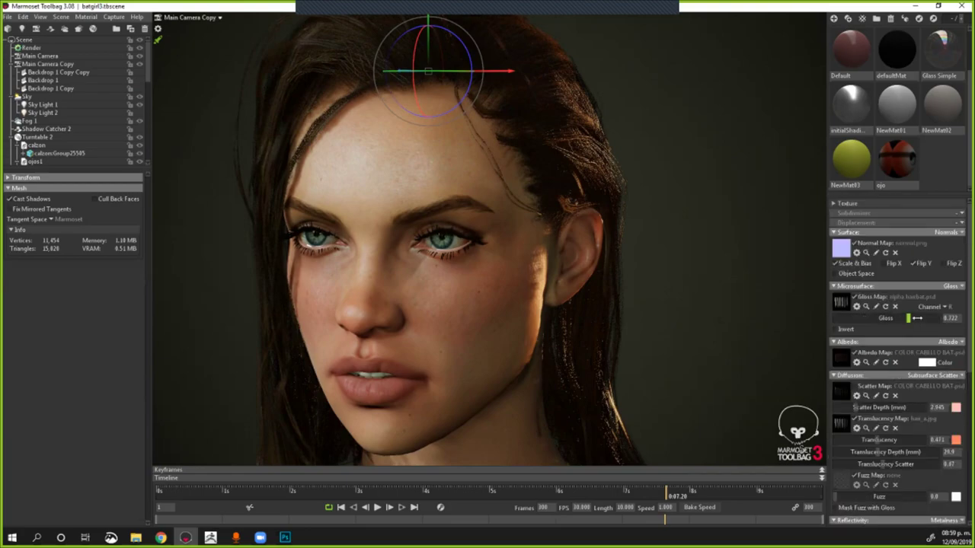
left_click_drag(917, 318, 914, 318)
Step: Try a Secondary Gloss of 0.248 on the hair material and check its effect on the hair
scroll(906, 409, "down", 2)
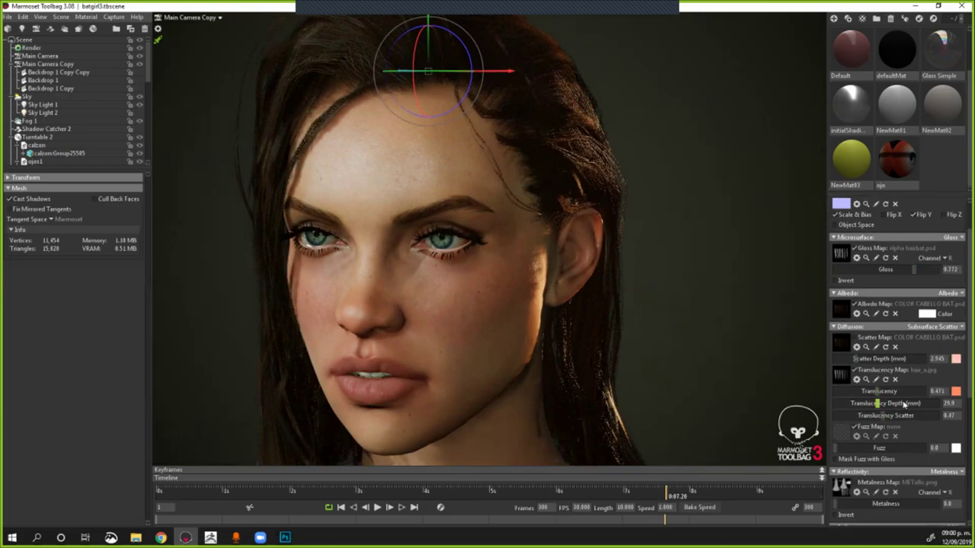
scroll(904, 405, "down", 2)
scroll(900, 455, "down", 1)
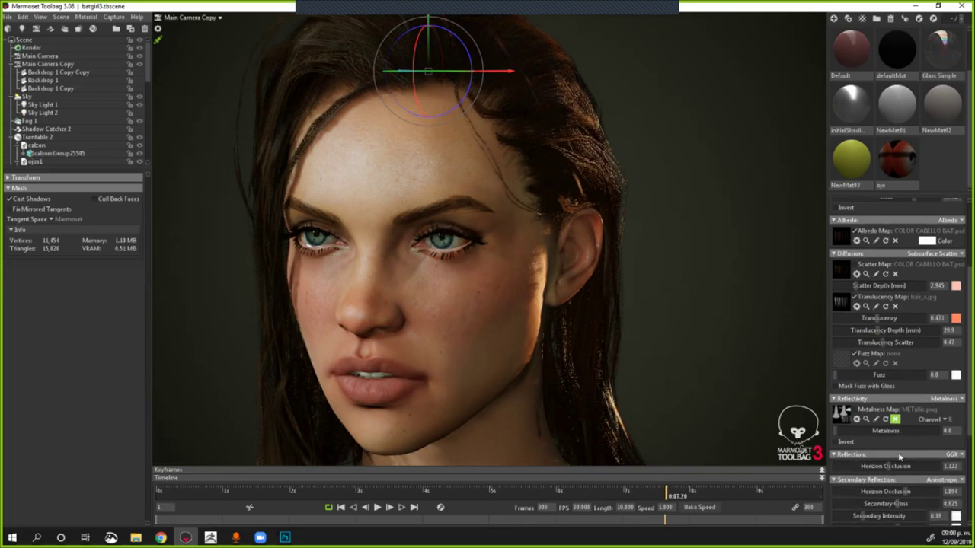
scroll(899, 455, "down", 1)
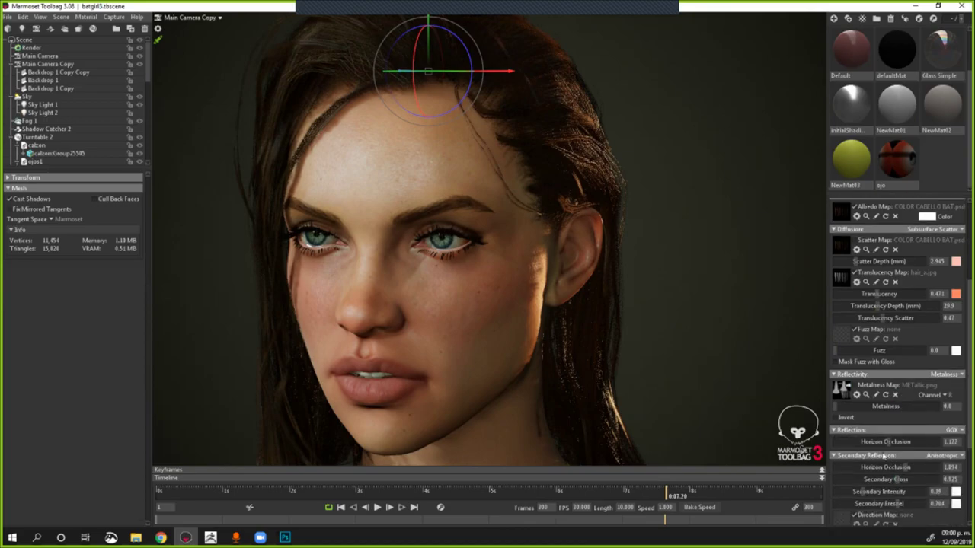
scroll(883, 455, "down", 2)
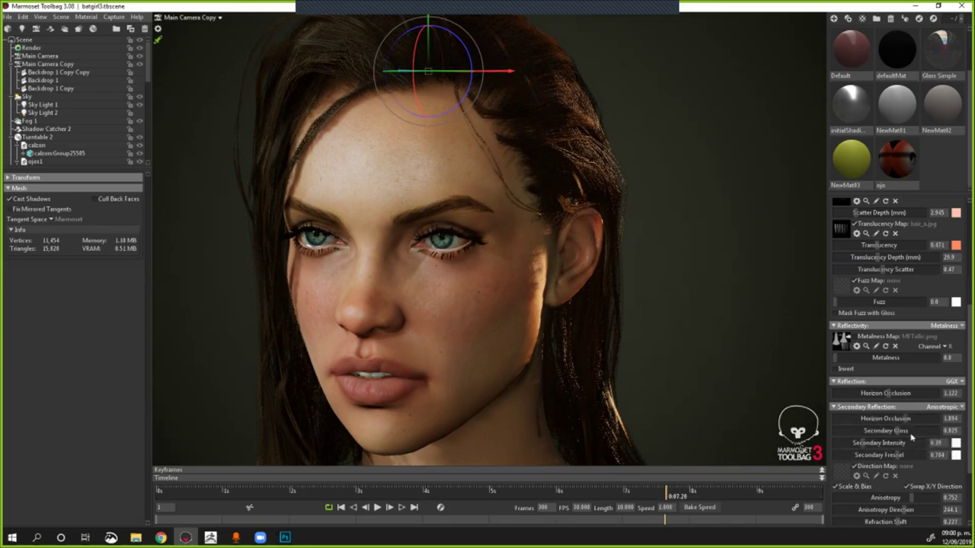
left_click_drag(912, 435, 875, 430)
right_click_drag(649, 339, 673, 367, "alt")
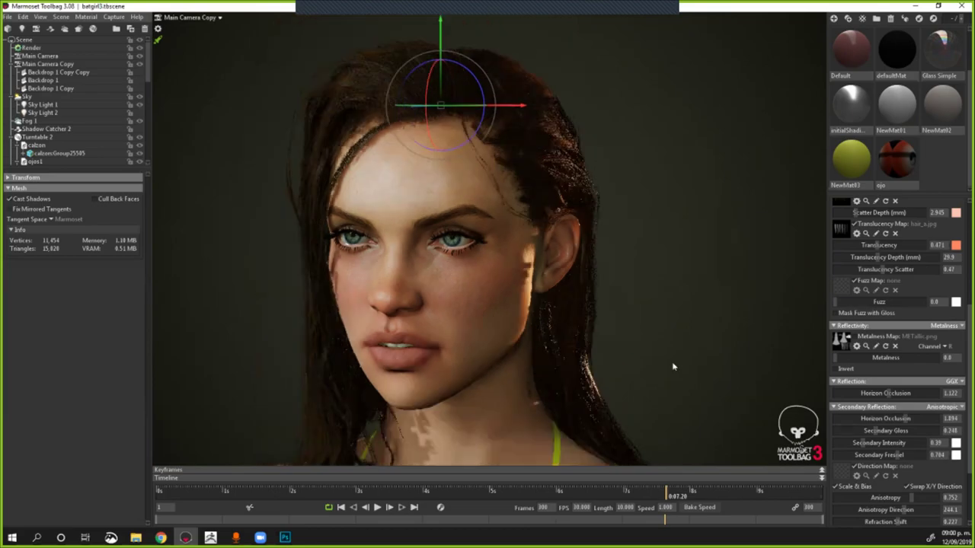
scroll(673, 372, "up", 3)
left_click_drag(879, 441, 879, 443)
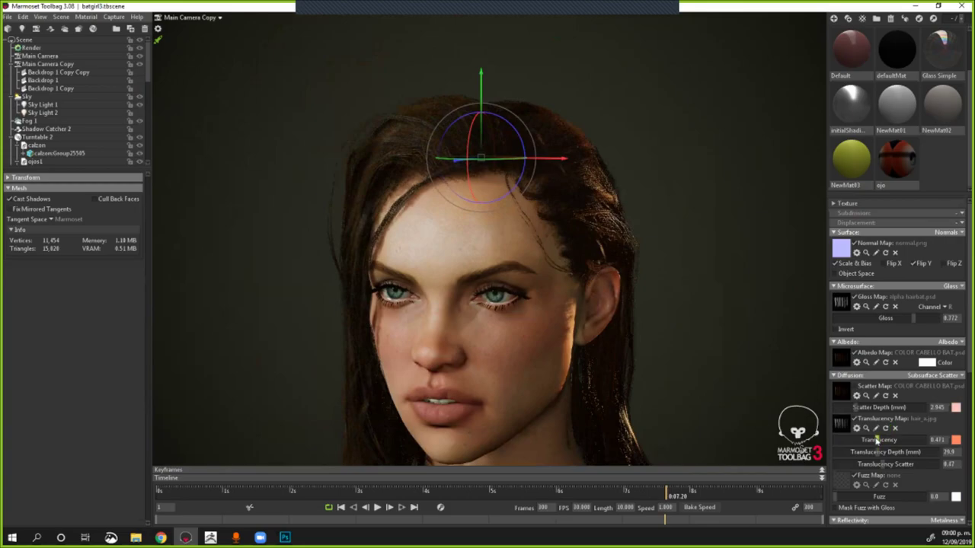
Step: Set the hair material's Secondary Gloss to 1.36 and check the highlights from another angle
scroll(895, 452, "down", 2)
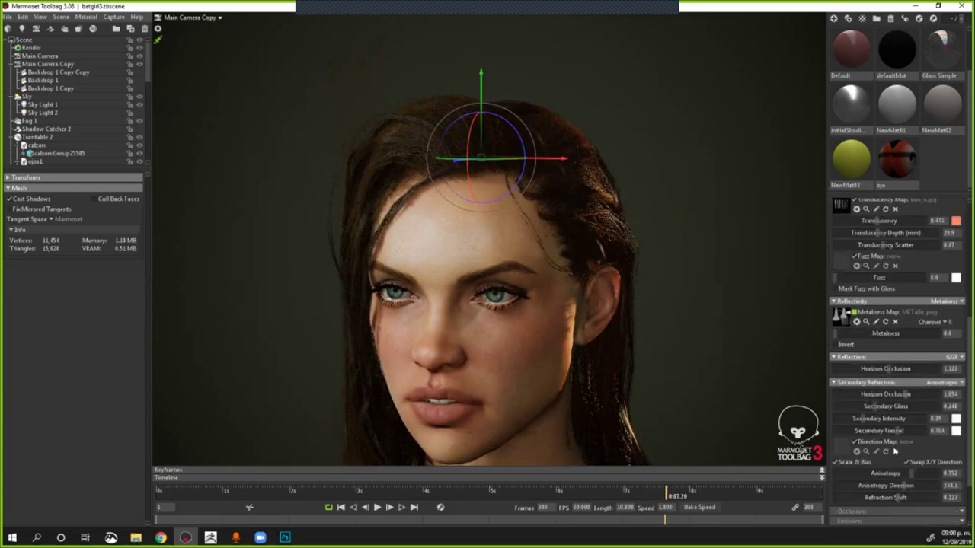
scroll(893, 448, "down", 3)
left_click_drag(887, 340, 908, 340)
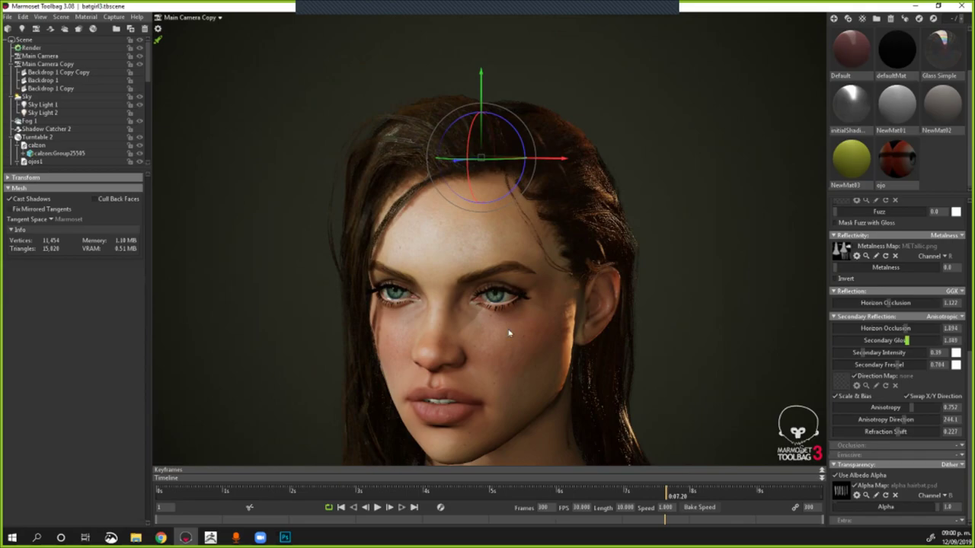
left_click_drag(532, 333, 694, 326, "alt")
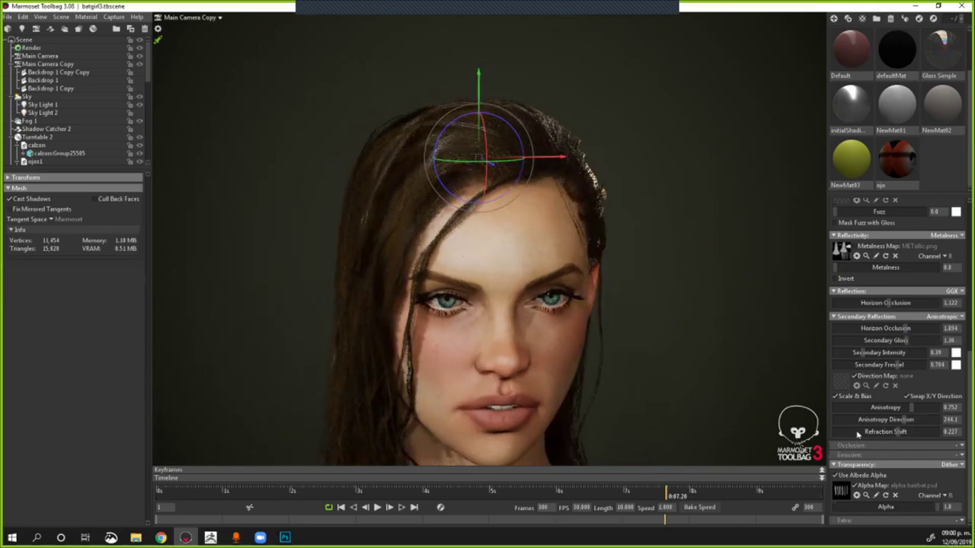
key("ctrl+z")
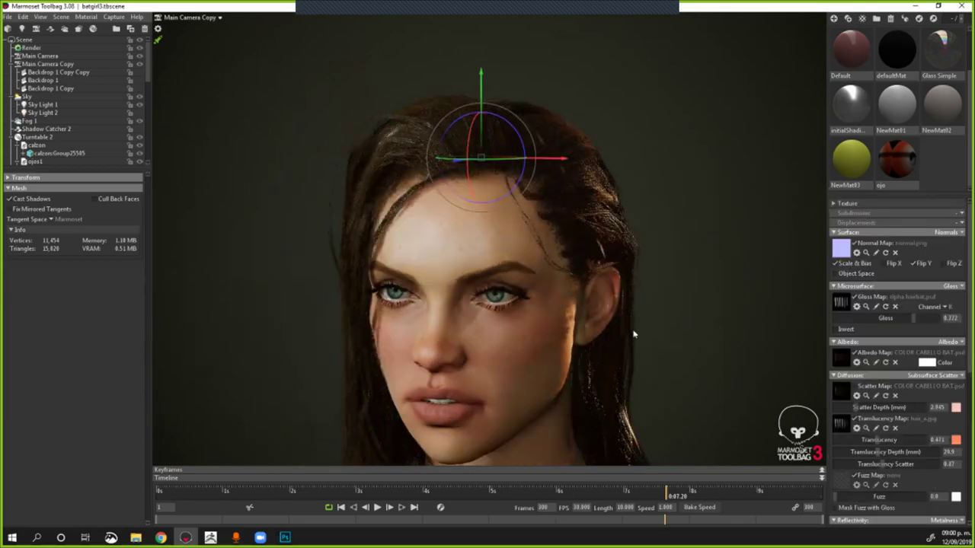
Step: Examine the character's face and long hair from the front and slightly to the side, and clear the hair selection
mouse_move(663, 340)
left_mouse_down()
mouse_move(675, 337)
mouse_move(655, 331)
left_mouse_up()
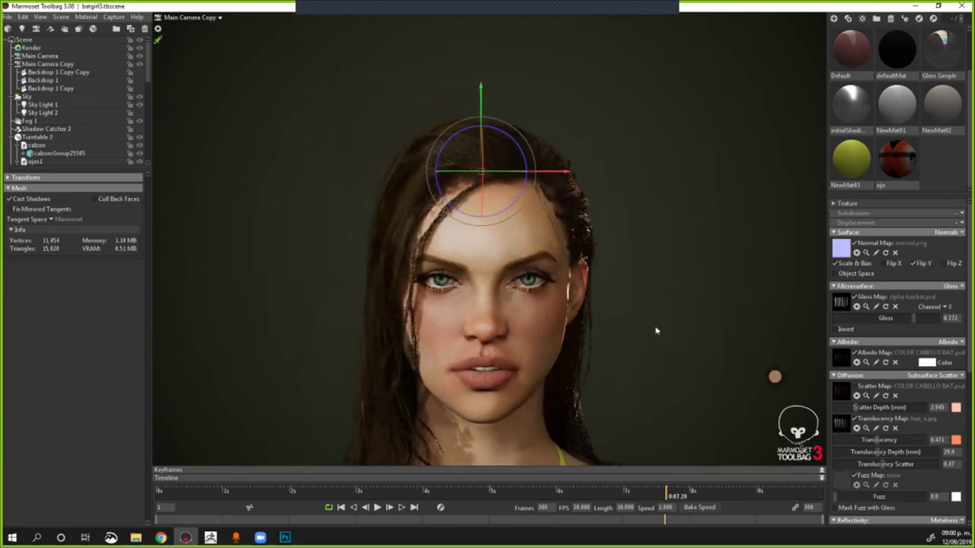
middle_click_drag(655, 331, 526, 283)
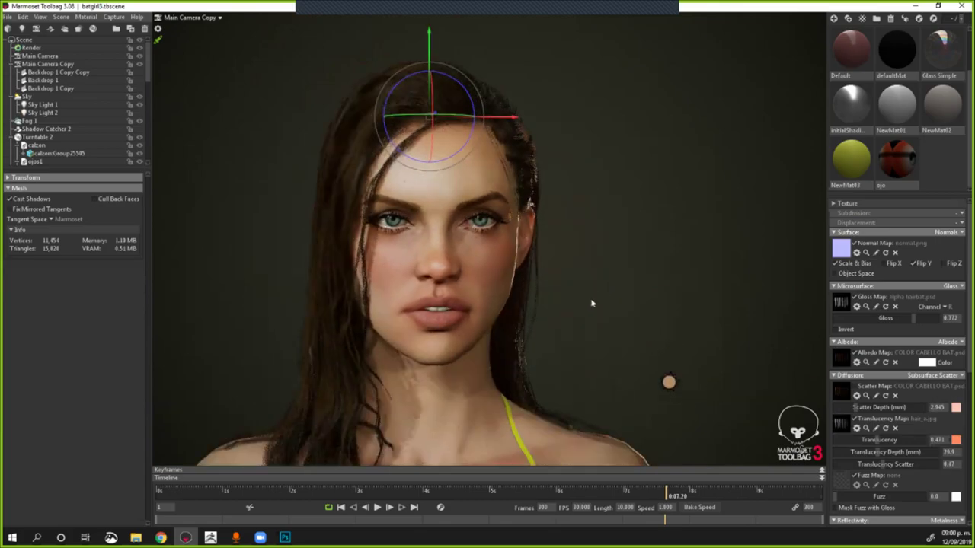
scroll(574, 310, "down", 1)
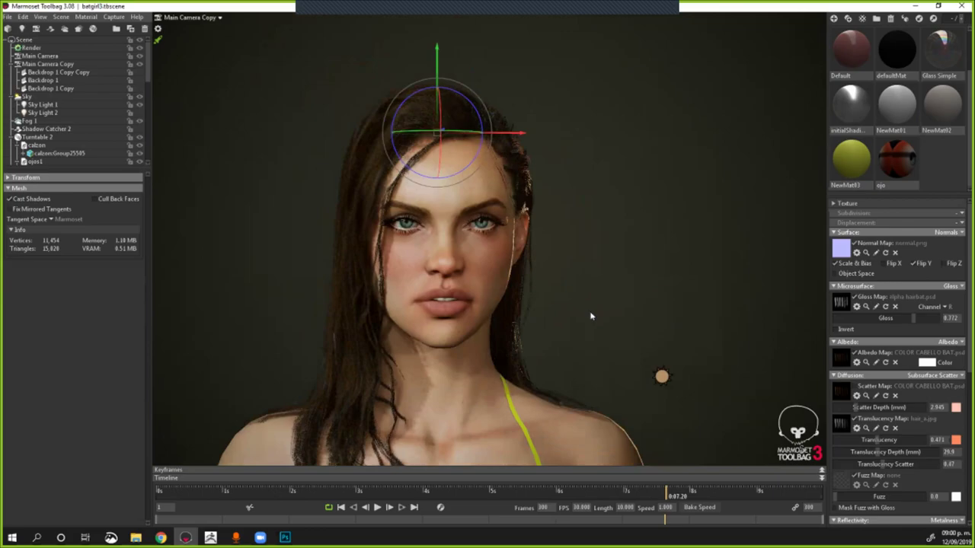
left_click_drag(590, 313, 595, 313)
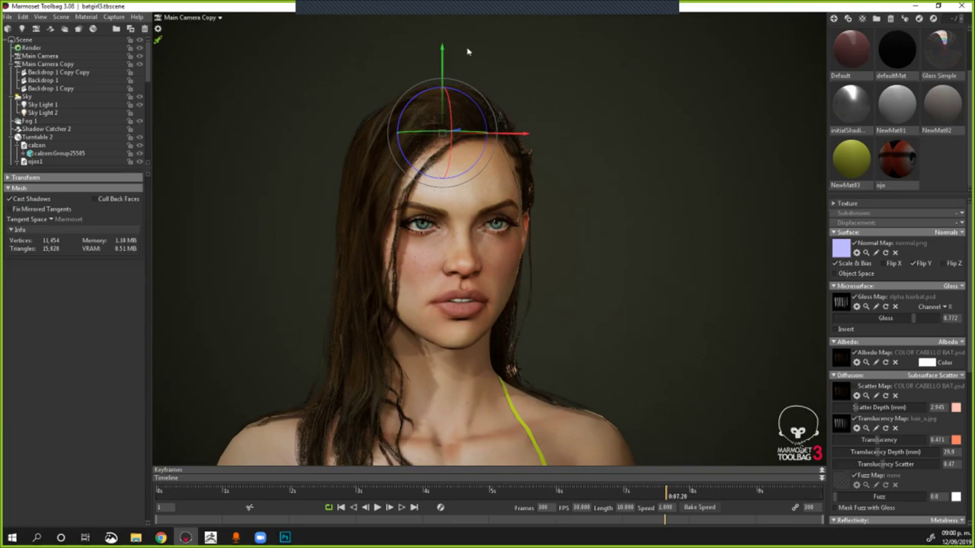
left_click(535, 270)
scroll(543, 226, "down", 2)
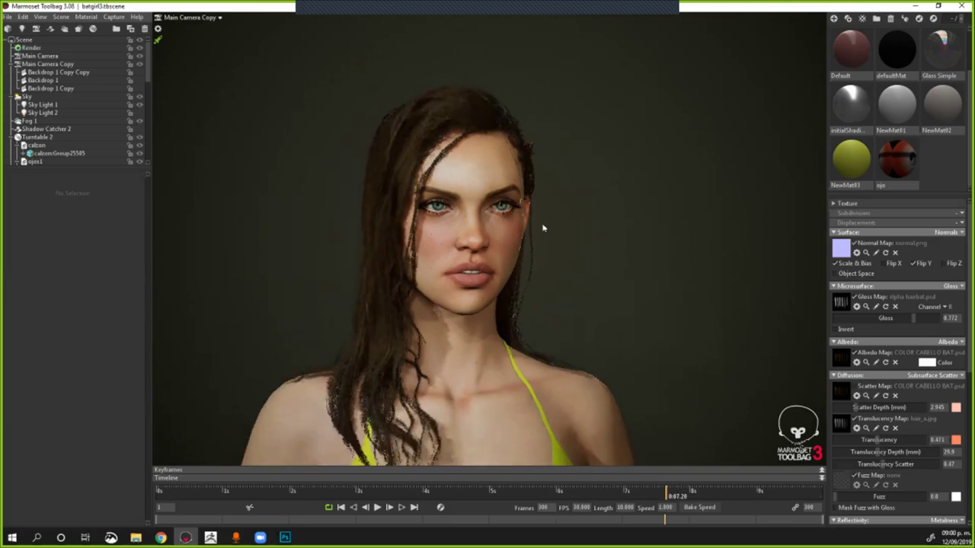
Step: Examine the hair strands falling over the shoulder and chest, and the light and shadow on the neck and face
middle_click_drag(422, 364, 429, 342)
left_click_drag(428, 342, 448, 320)
middle_click_drag(440, 323, 452, 295)
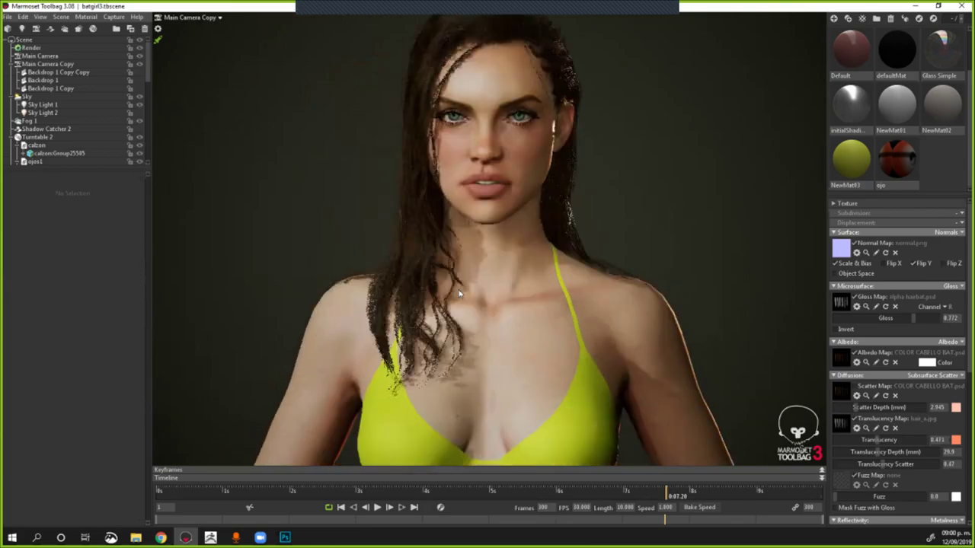
left_click(449, 303)
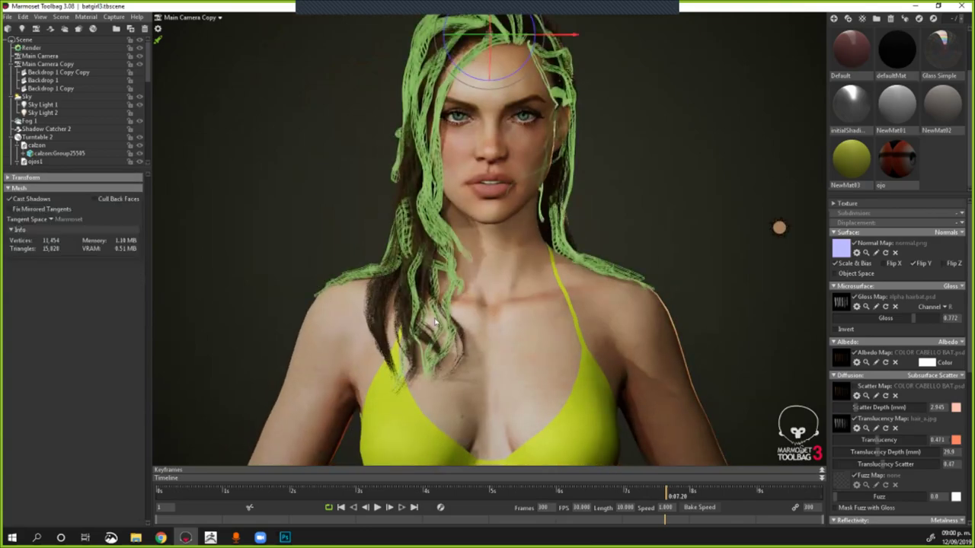
scroll(438, 301, "up", 2)
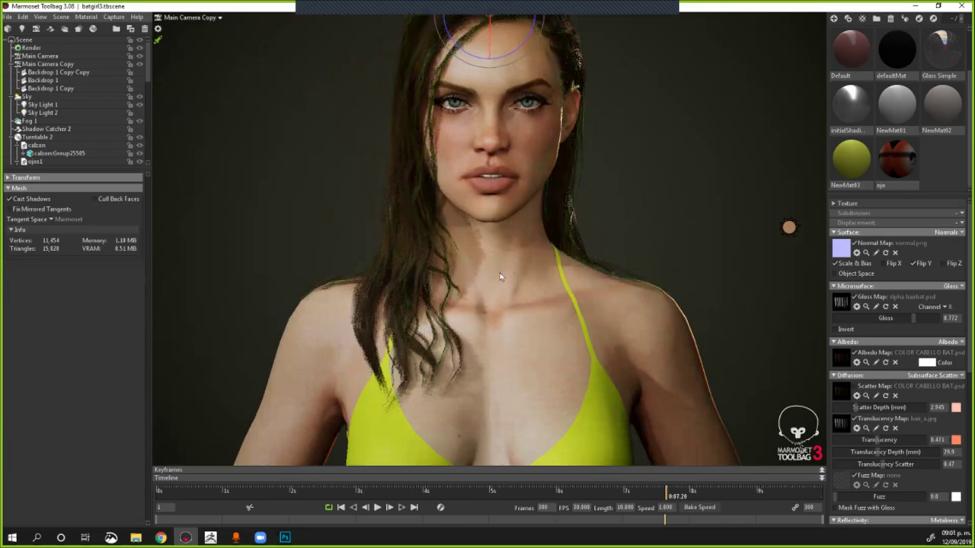
middle_click_drag(650, 218, 533, 275, "alt")
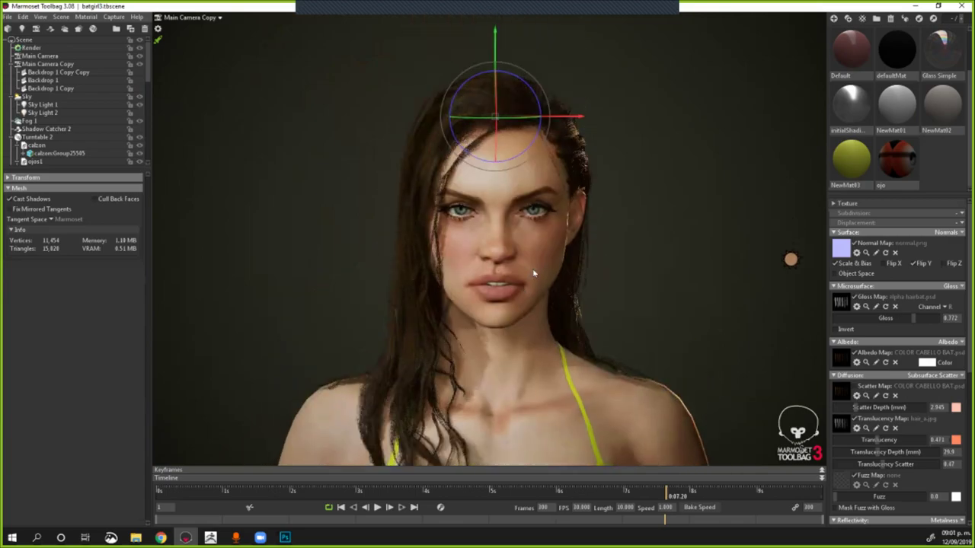
left_click(540, 271)
left_click_drag(540, 271, 610, 259, "alt")
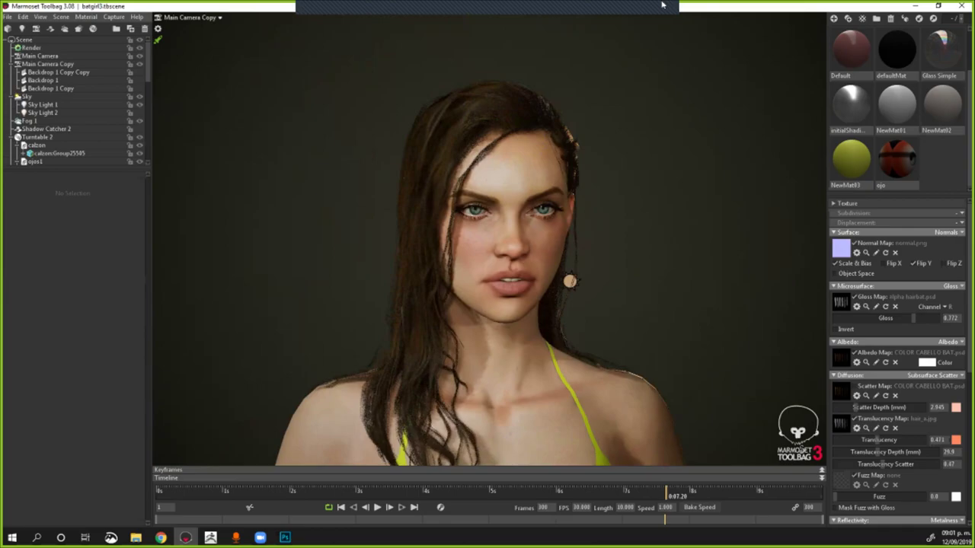
Step: Examine the portrait's face and long hair from the front at several distances, highlighting the hair mesh and clearing its selection
scroll(609, 66, "down", 2)
left_click_drag(545, 264, 161, 323, "alt")
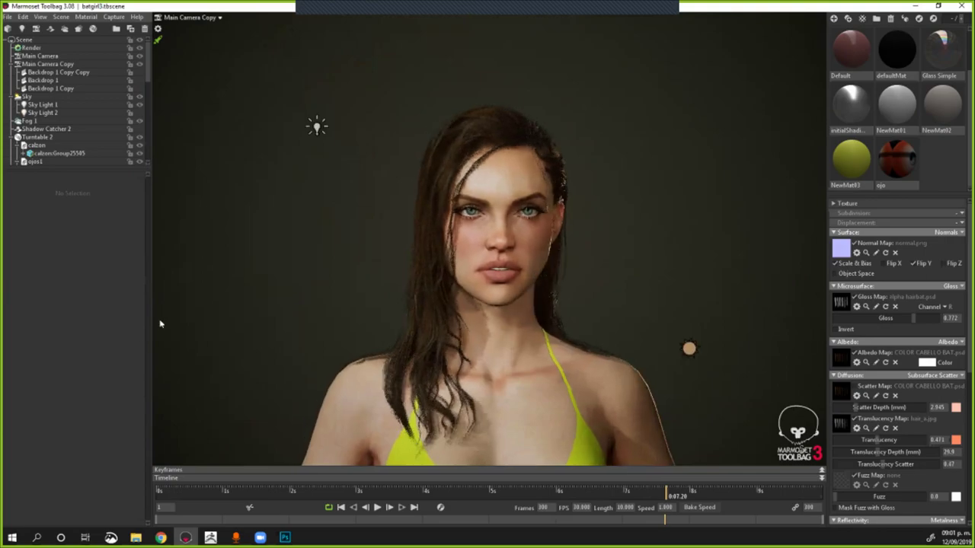
left_click_drag(600, 196, 607, 276)
middle_click_drag(607, 273, 603, 288)
scroll(603, 288, "up", 2)
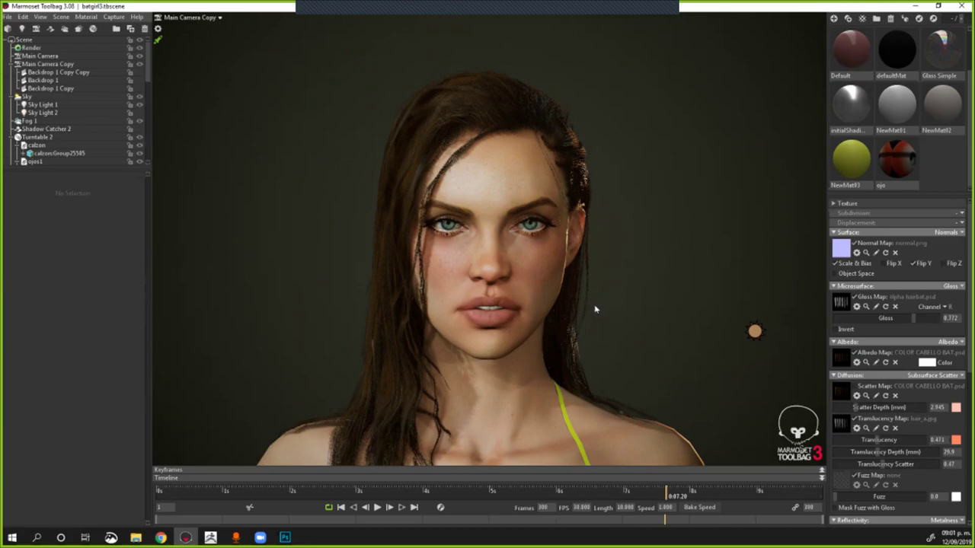
scroll(573, 322, "down", 1)
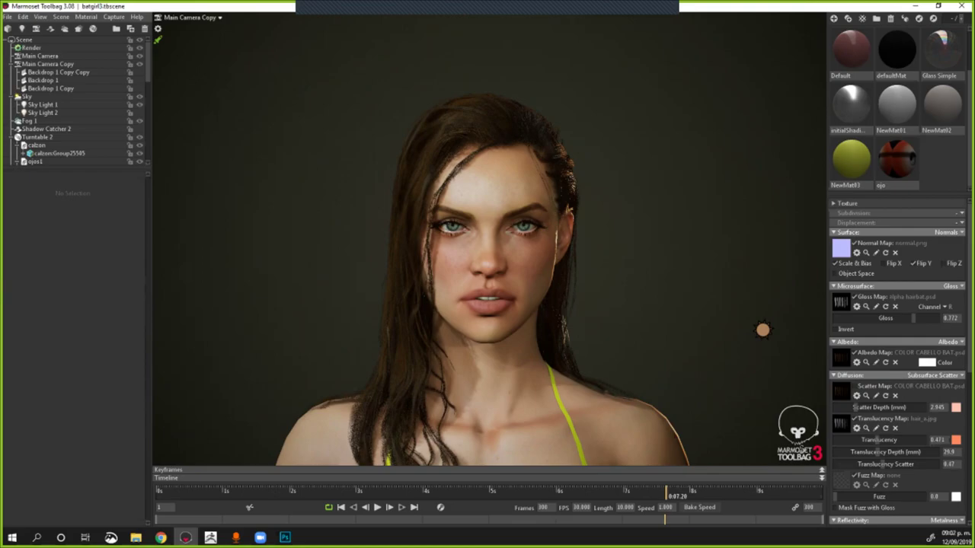
left_click(536, 154)
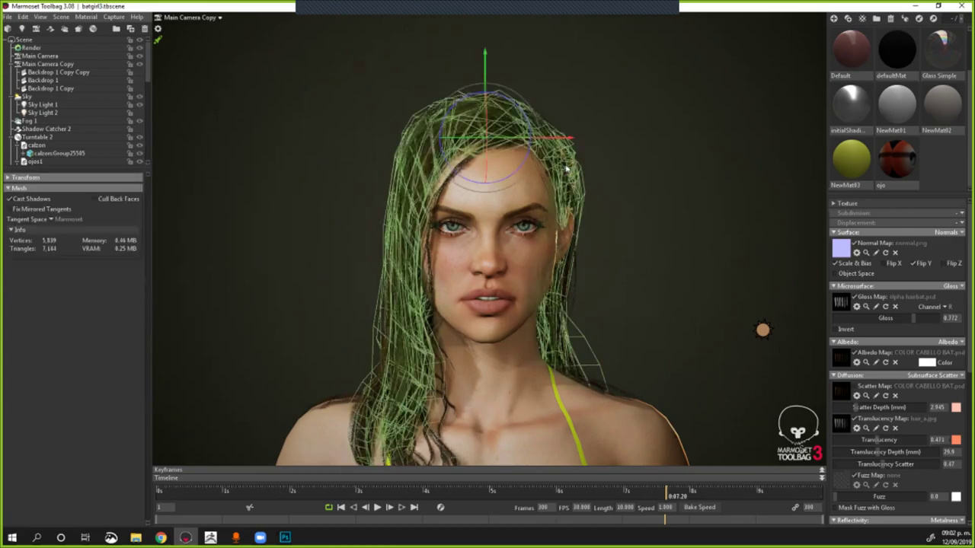
left_click(638, 173)
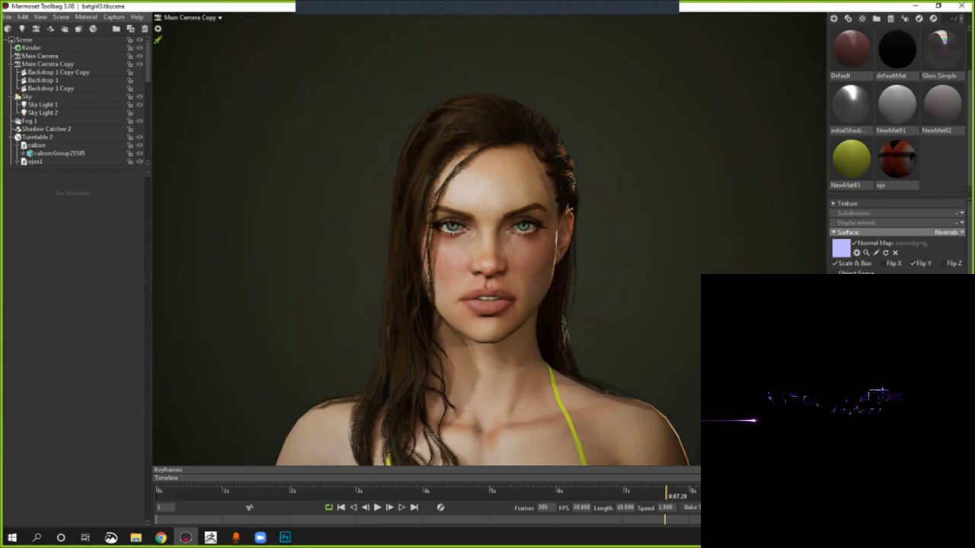
Step: Examine the facial skin, eyebrows, eyelashes and eyes in close-up from the front
key("alt+Tab")
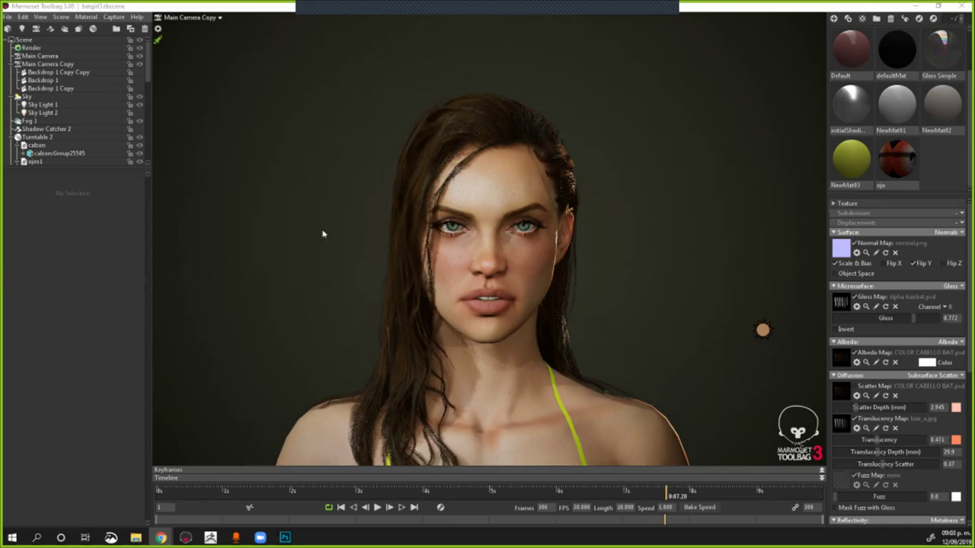
left_click(622, 282)
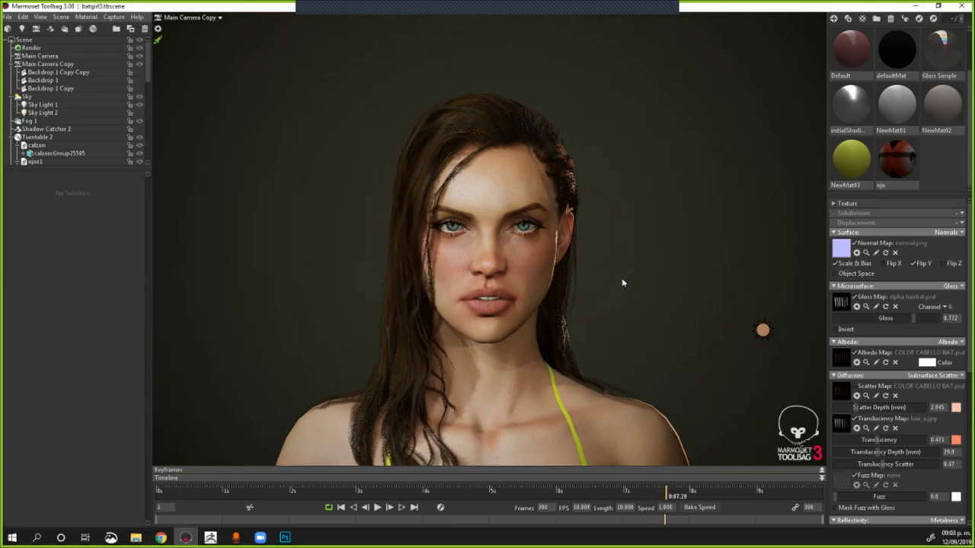
left_click_drag(623, 283, 556, 297)
right_click_drag(556, 296, 540, 340)
middle_click_drag(569, 275, 581, 317)
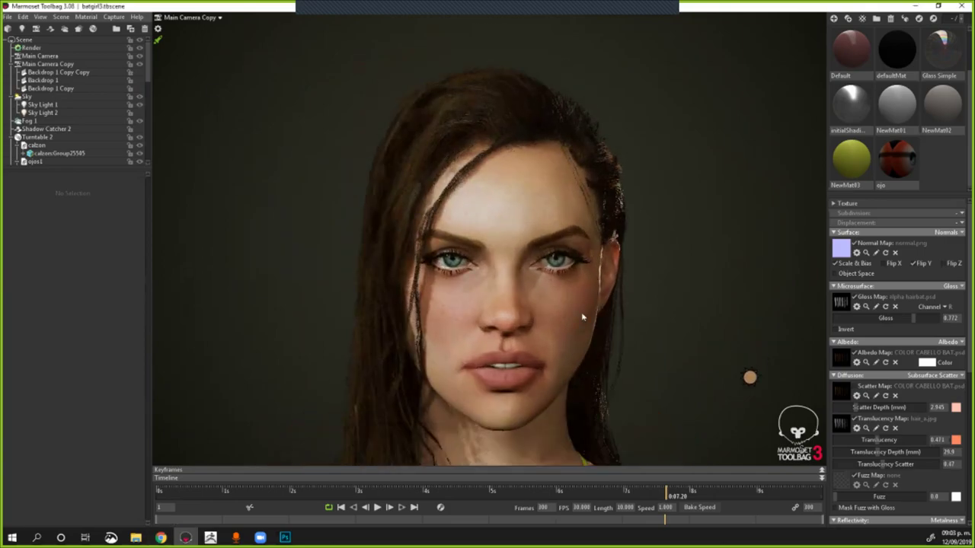
scroll(587, 313, "up", 6)
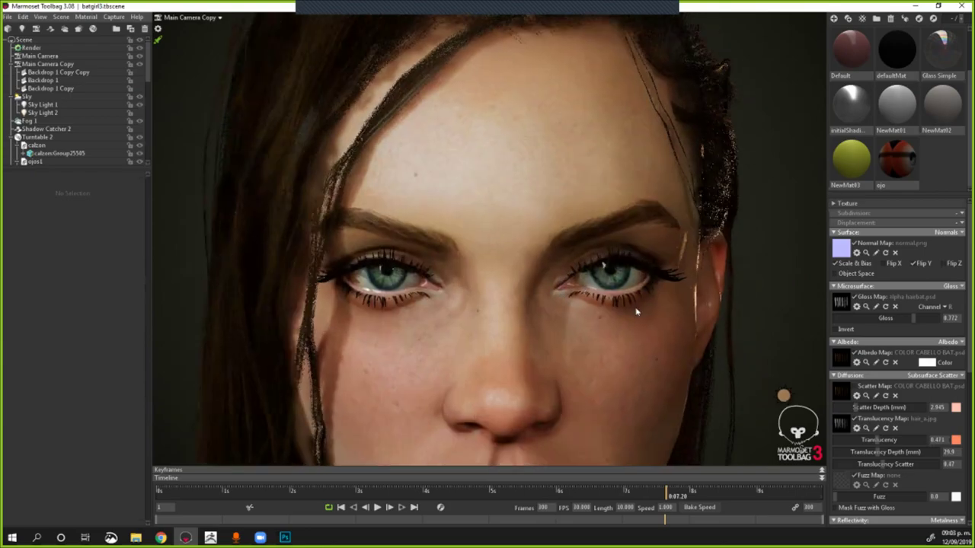
middle_click_drag(615, 304, 602, 297)
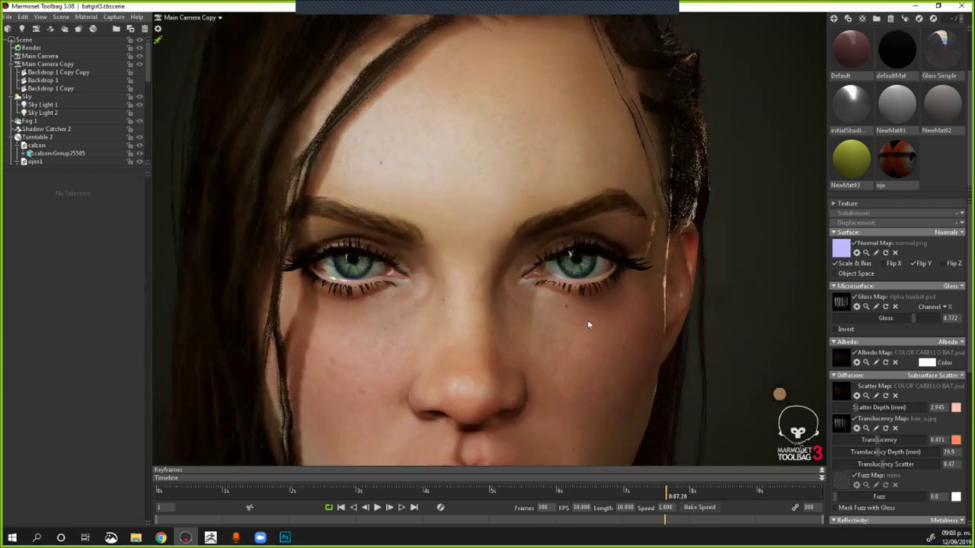
scroll(567, 322, "up", 2)
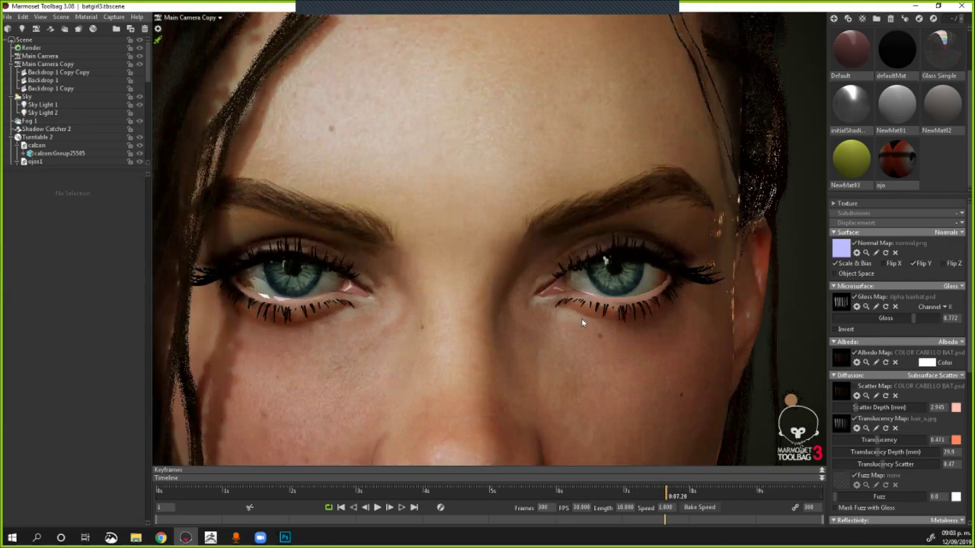
scroll(602, 325, "up", 2)
scroll(492, 332, "up", 1)
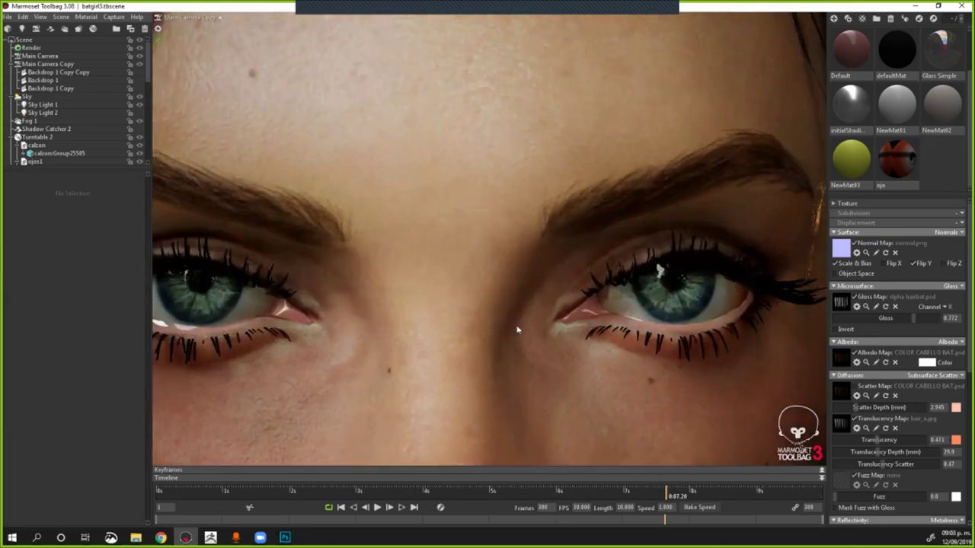
scroll(525, 324, "up", 2)
scroll(548, 317, "up", 2)
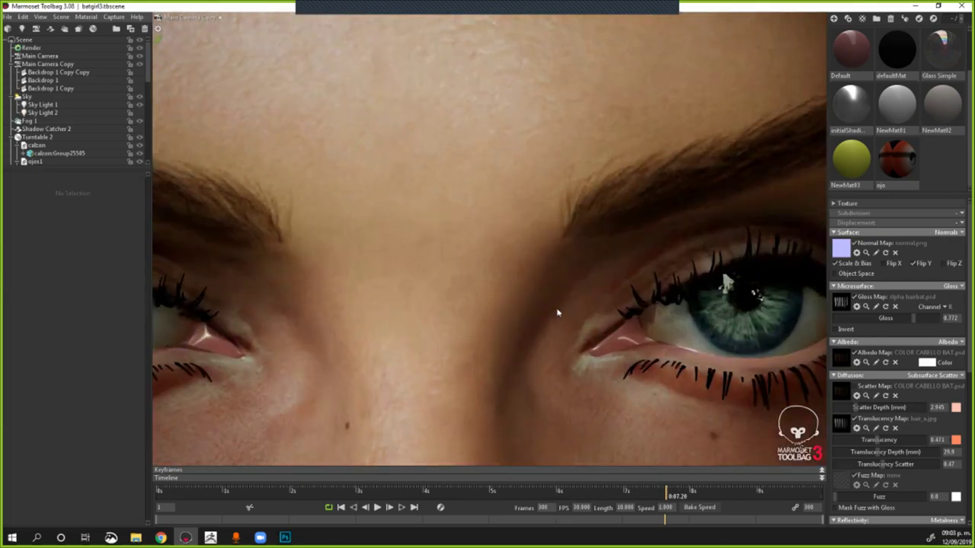
Step: Select the outer eye mesh and examine the eye surface, iris and eyelashes from the side
double_click(555, 309)
key("ctrl+z")
key("ctrl+z")
key("ctrl+z")
key("ctrl+z")
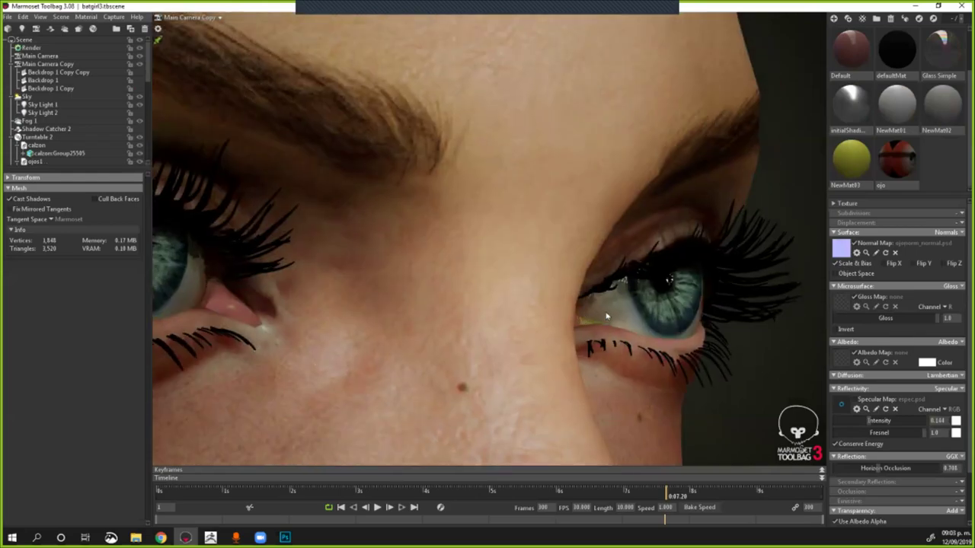
key("ctrl+z")
key("ctrl+z")
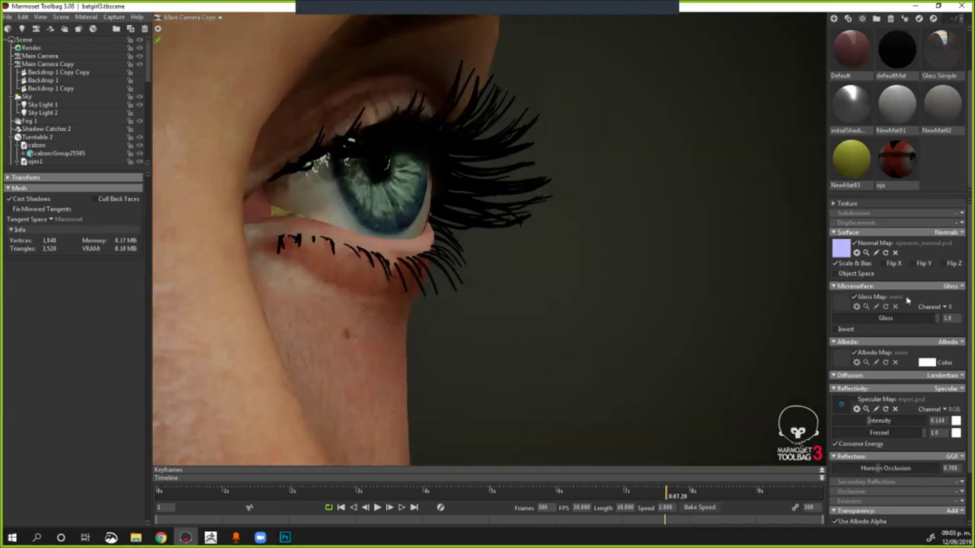
key("ctrl+z")
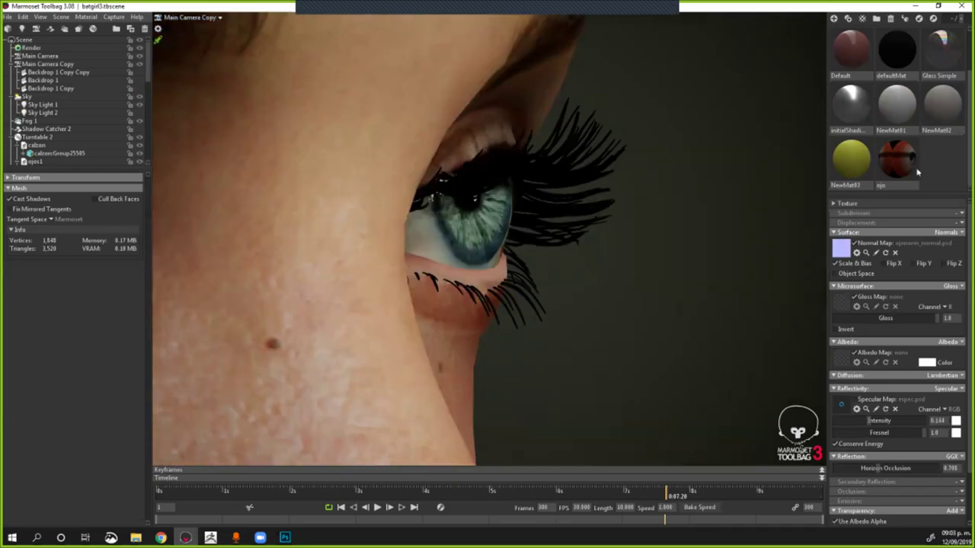
Step: Select the ojo eye material, try a different parallax Depth, and undo the change
left_click(919, 172)
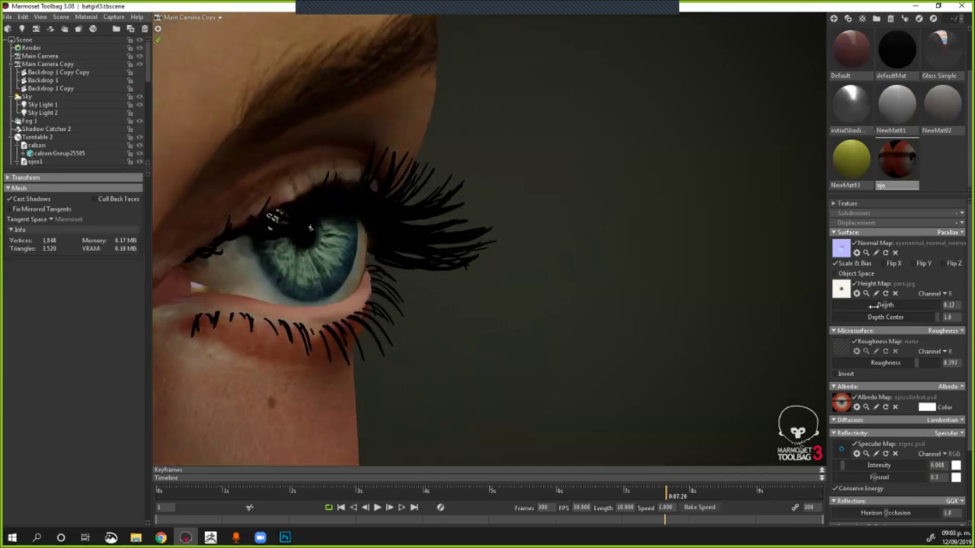
left_click_drag(881, 304, 584, 300)
key("ctrl+z")
Step: Examine the eyes and face from several angles and compare them with the Lady Of The Lake artwork on ArtStation in the browser
right_click_drag(584, 301, 480, 293, "alt")
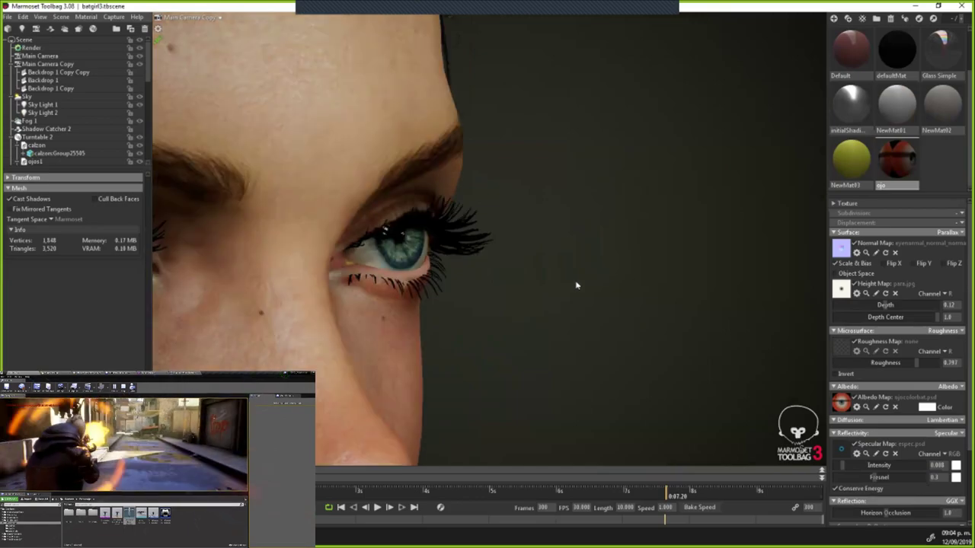
right_click_drag(631, 281, 564, 281, "alt")
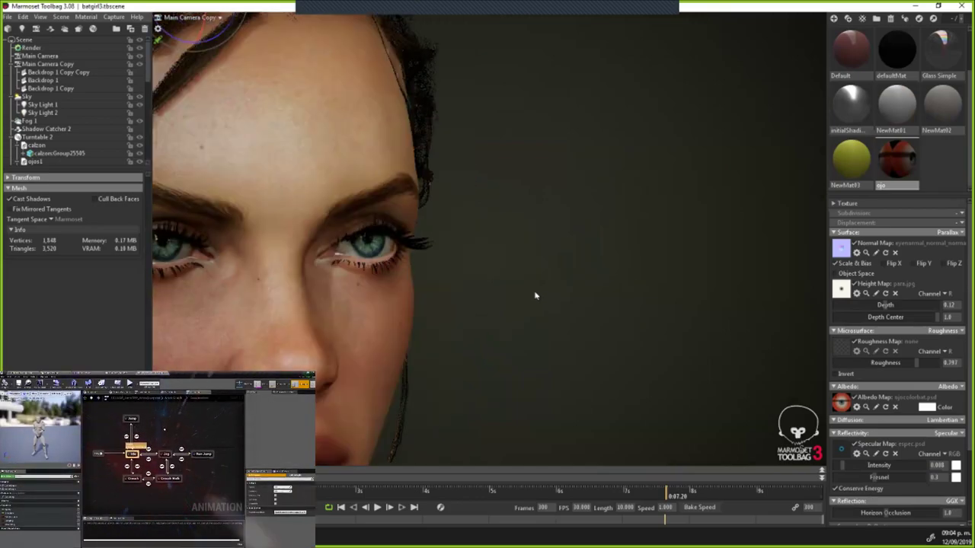
left_click_drag(231, 230, 308, 267, "alt")
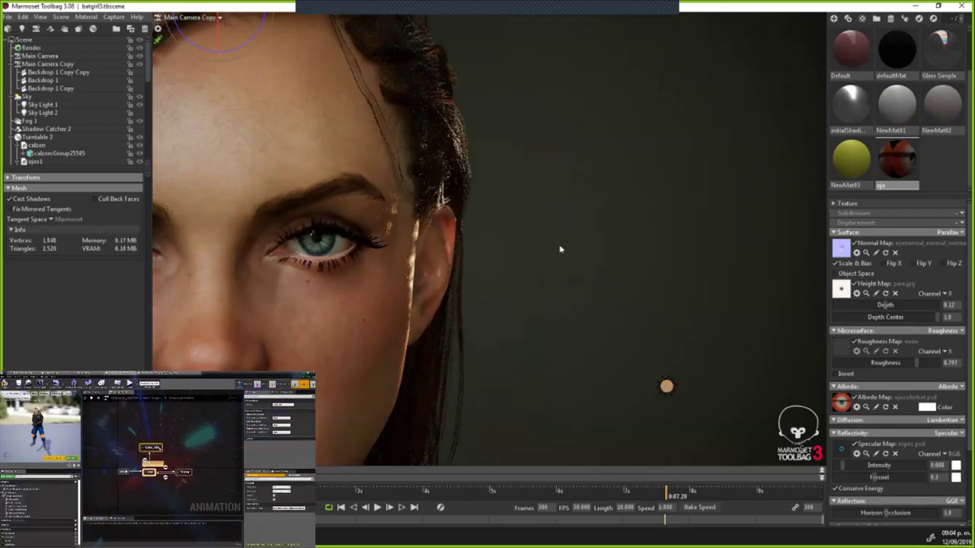
middle_click_drag(559, 248, 592, 255, "alt")
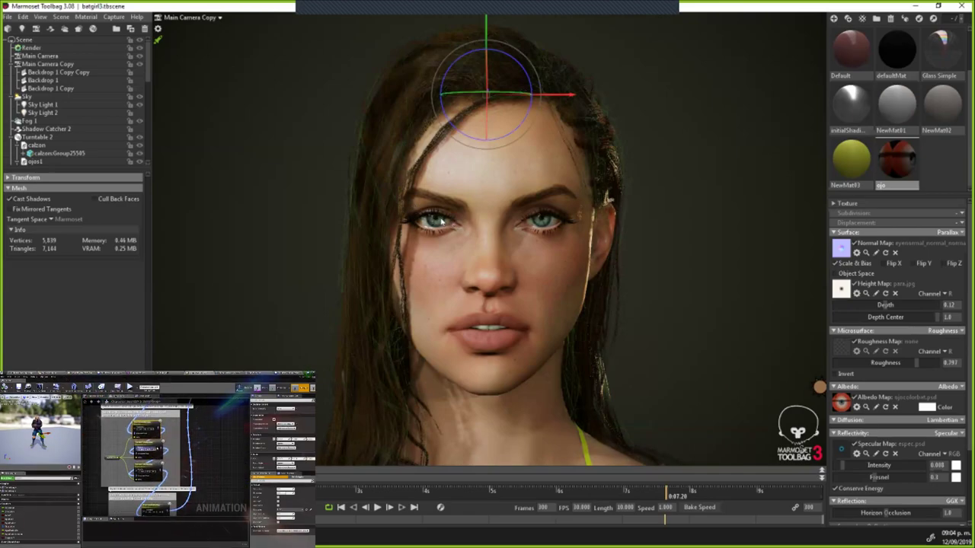
key("alt+Tab")
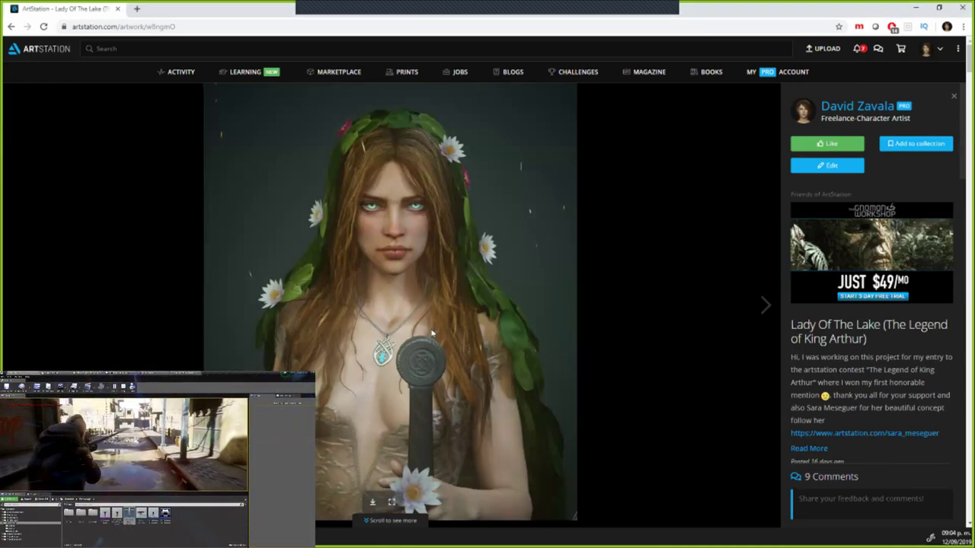
key("alt+Tab")
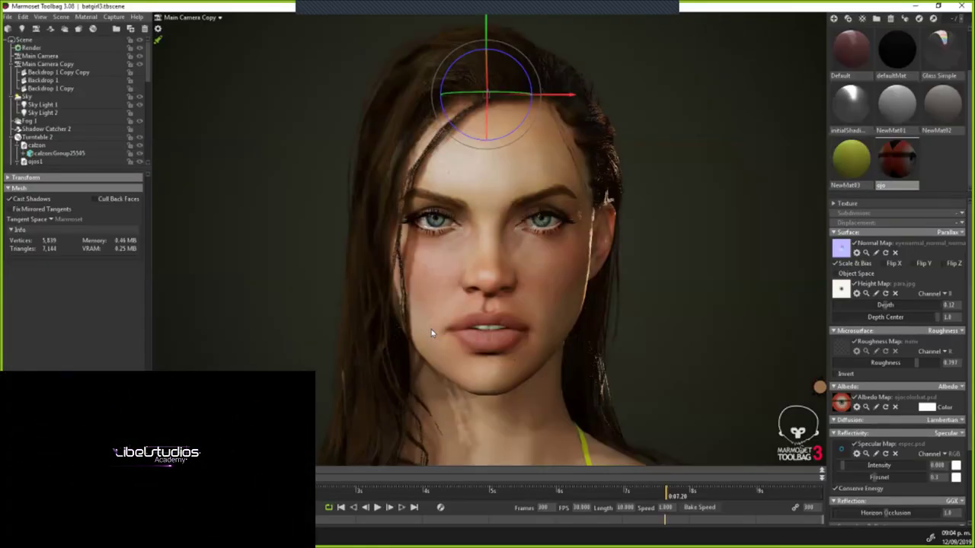
key("ctrl+w")
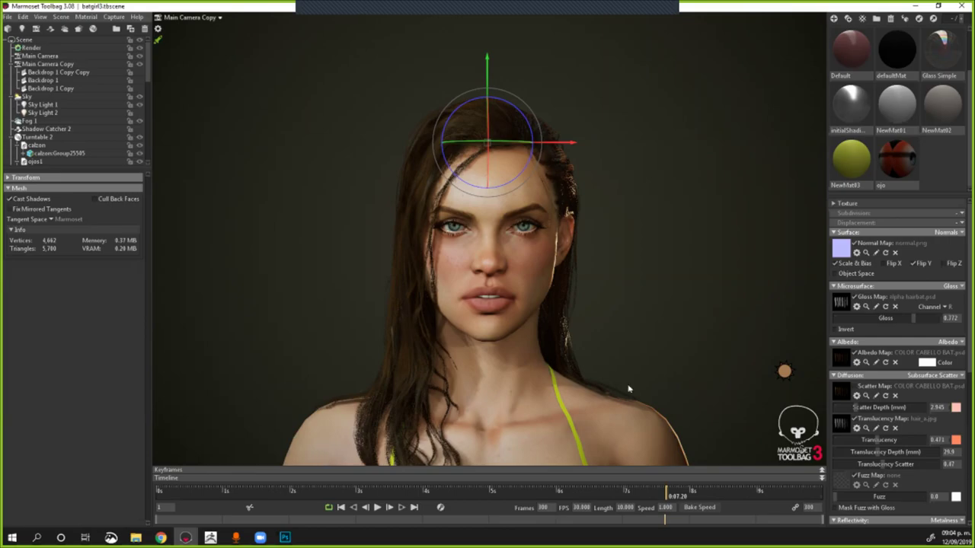
Step: Preview the hair material's Translucency Map enlarged, examine its hair strand textures, and close the preview
left_click(866, 429)
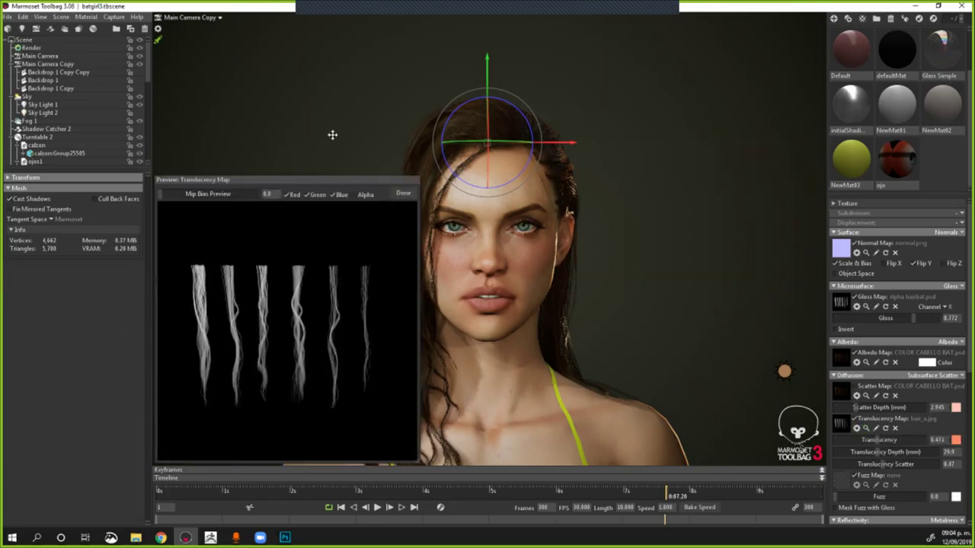
left_click_drag(419, 462, 748, 461)
left_click_drag(710, 131, 705, 75)
left_click_drag(743, 408, 778, 520)
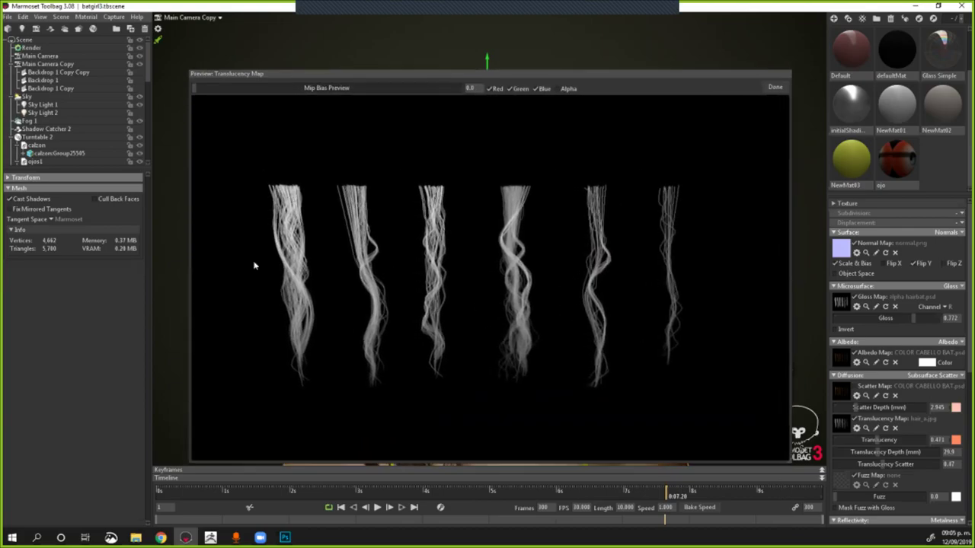
left_click_drag(510, 80, 505, 55)
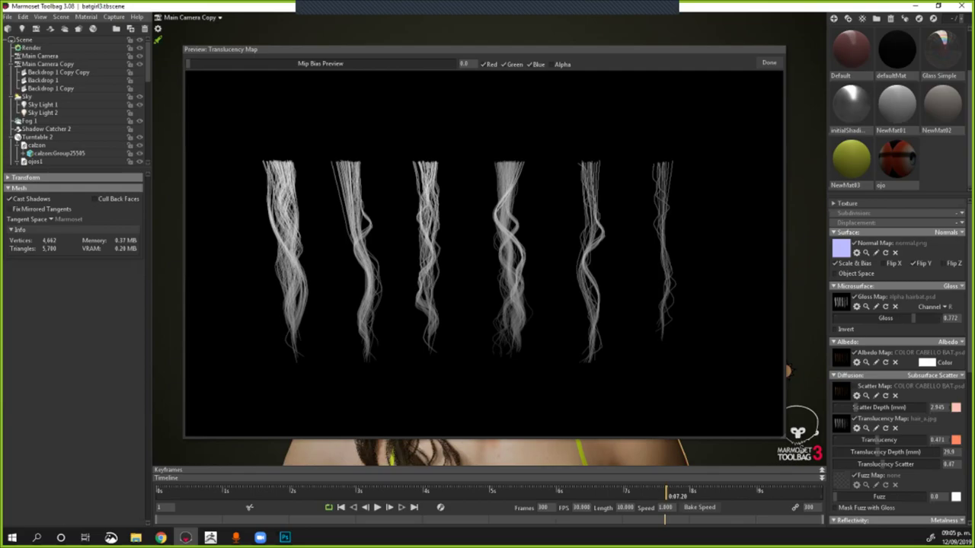
left_click(769, 63)
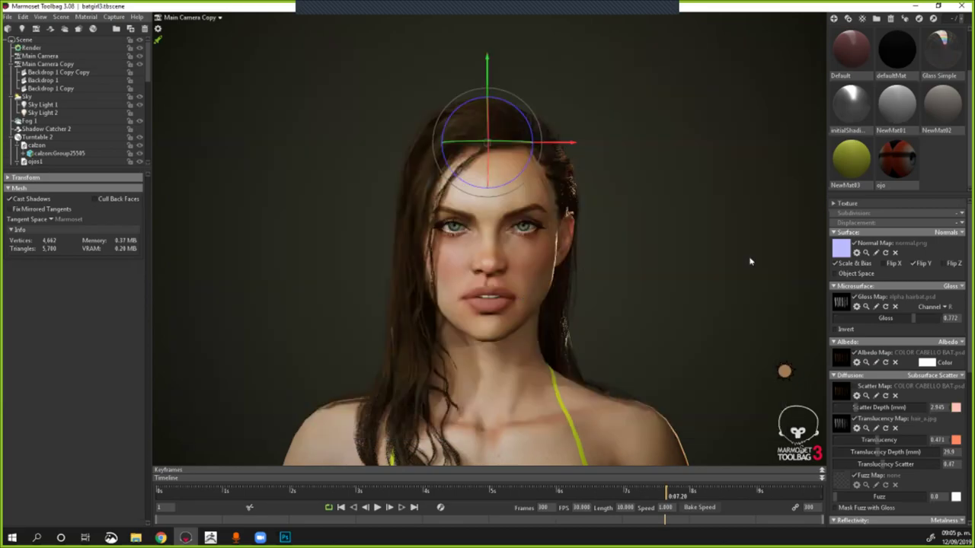
Step: Set the parallax Depth of the ojo eye material to 0.153 and check the irises up close and from farther away
double_click(886, 167)
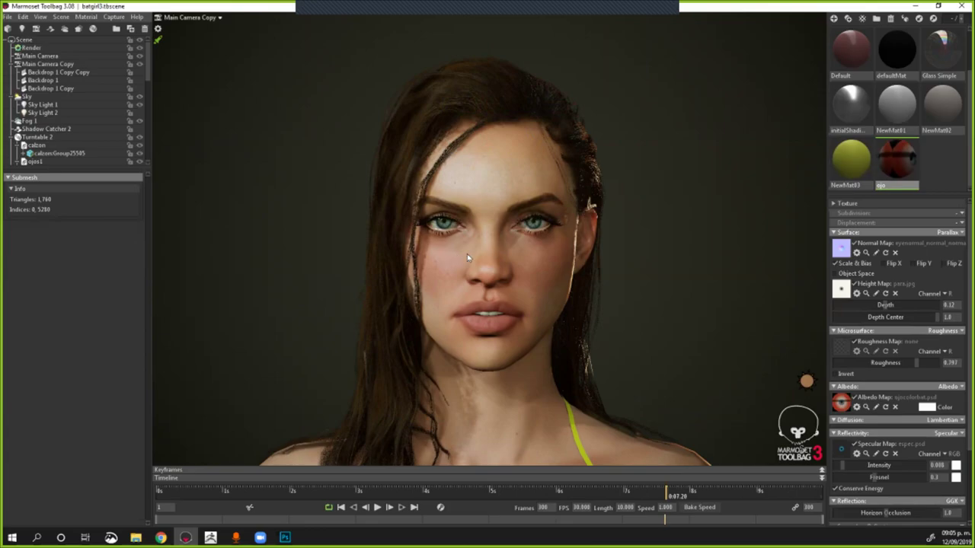
scroll(467, 254, "up", 5)
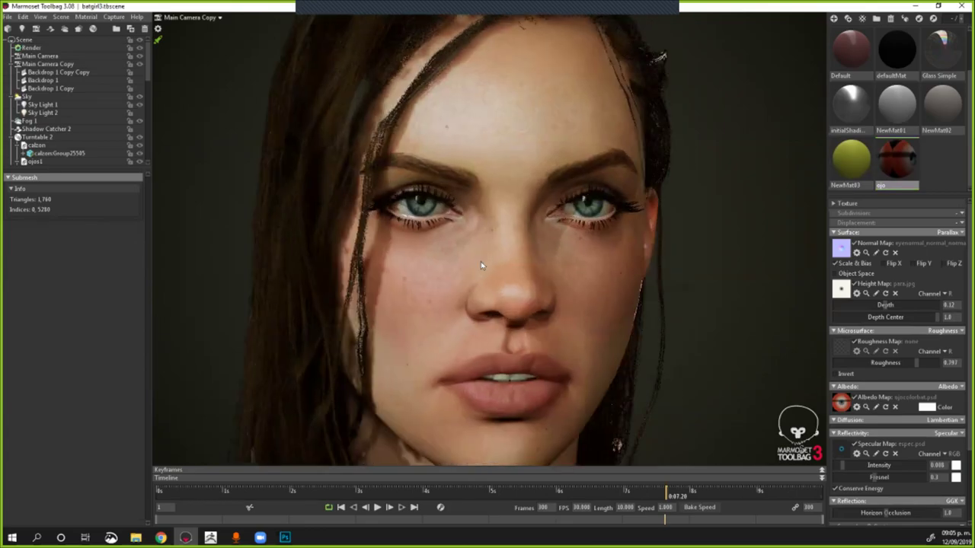
middle_click_drag(566, 239, 553, 249)
scroll(533, 243, "up", 4)
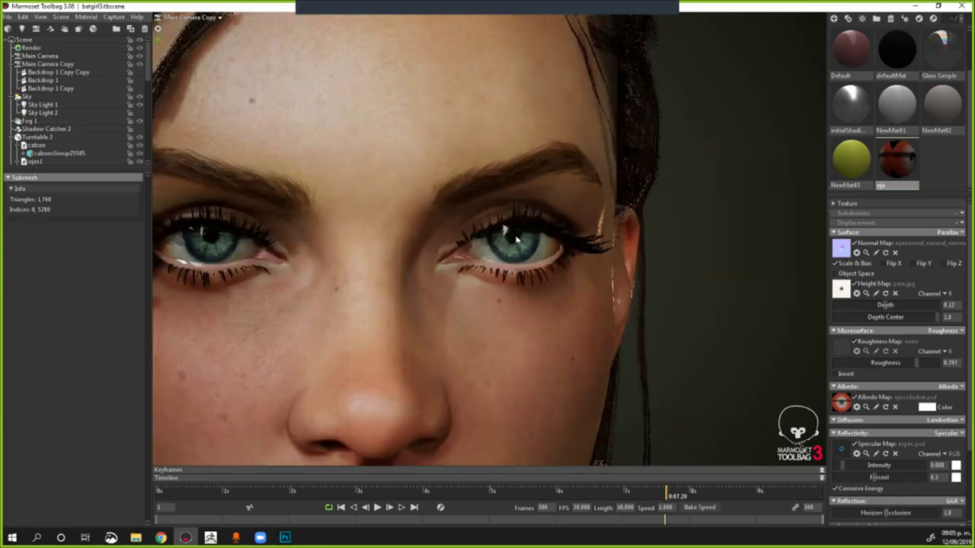
scroll(497, 244, "up", 2)
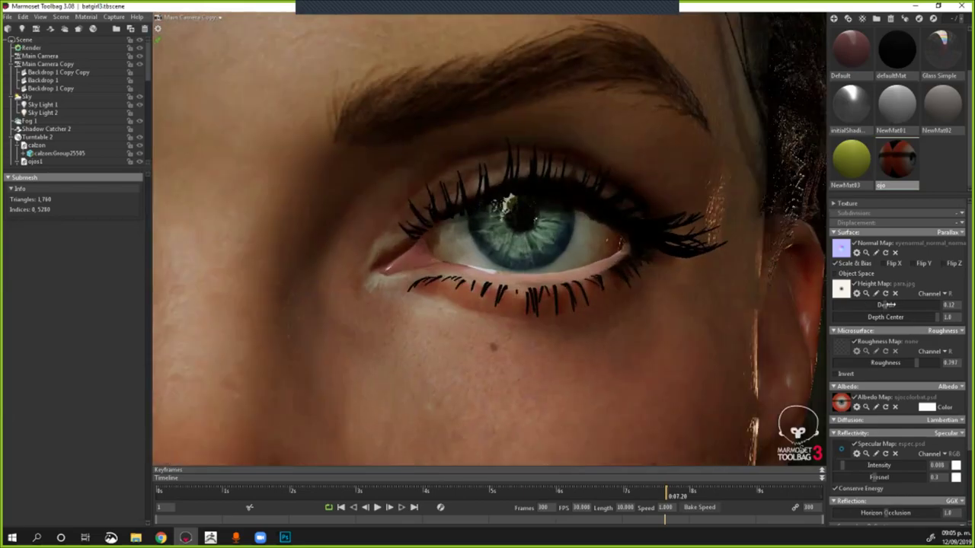
left_click_drag(888, 305, 884, 306)
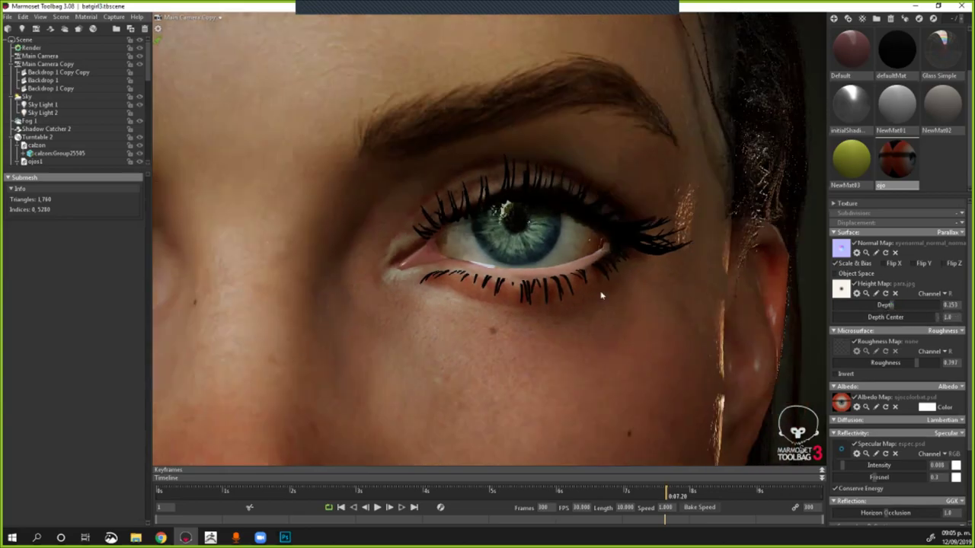
left_click_drag(636, 285, 490, 321)
scroll(490, 321, "down", 6)
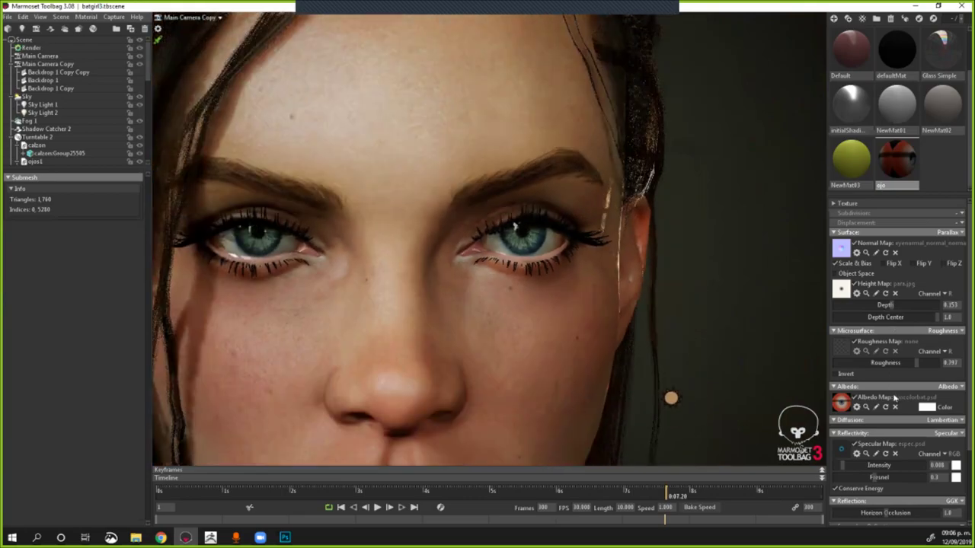
scroll(869, 426, "down", 3)
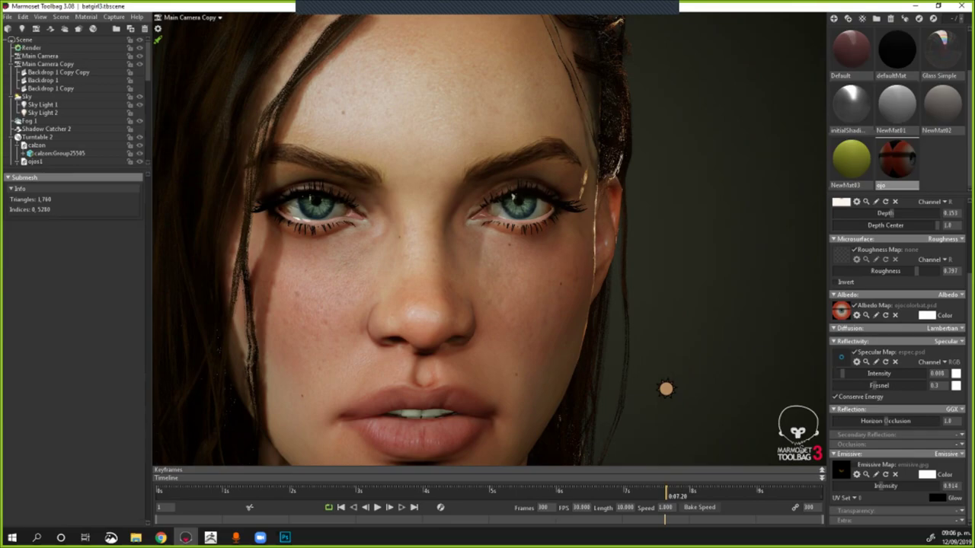
Step: Clear the selection and examine the irises, eyelashes and facial skin up close and from farther away
left_click(709, 262)
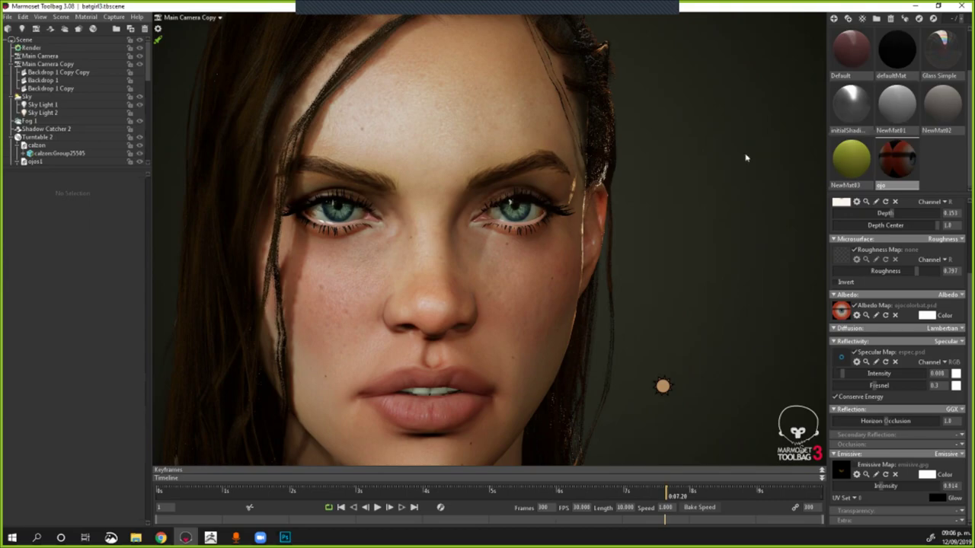
scroll(554, 230, "up", 6)
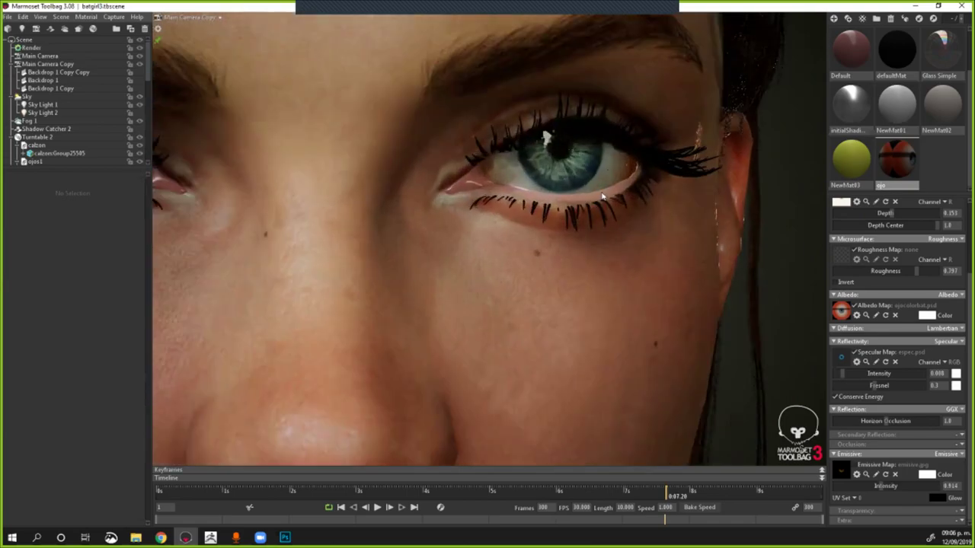
scroll(602, 197, "down", 5)
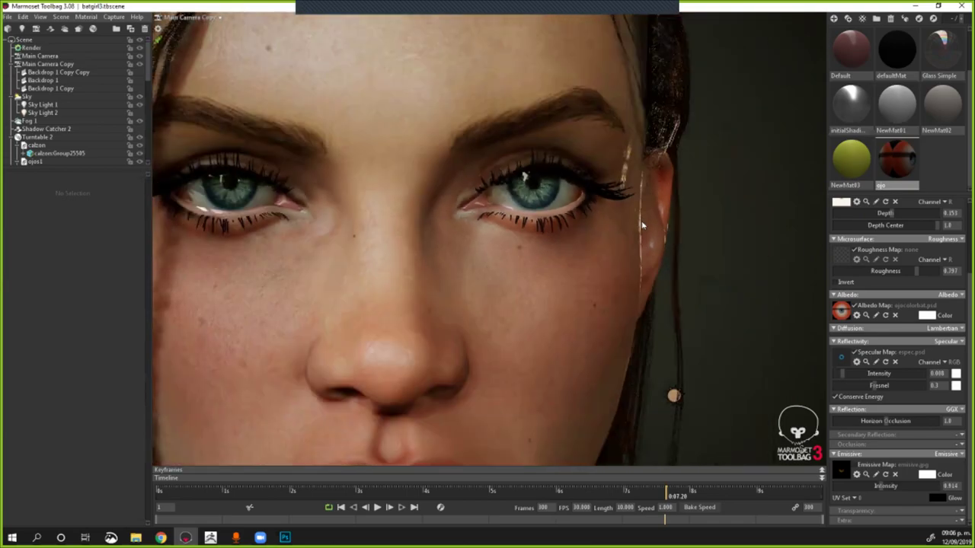
scroll(642, 226, "down", 2)
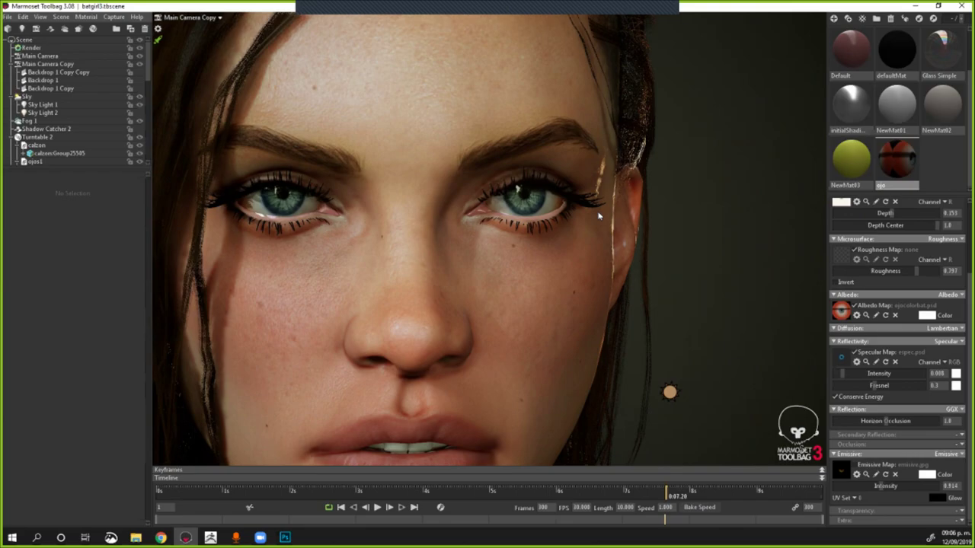
right_click_drag(581, 226, 395, 255, "alt")
middle_click_drag(395, 255, 418, 270, "alt")
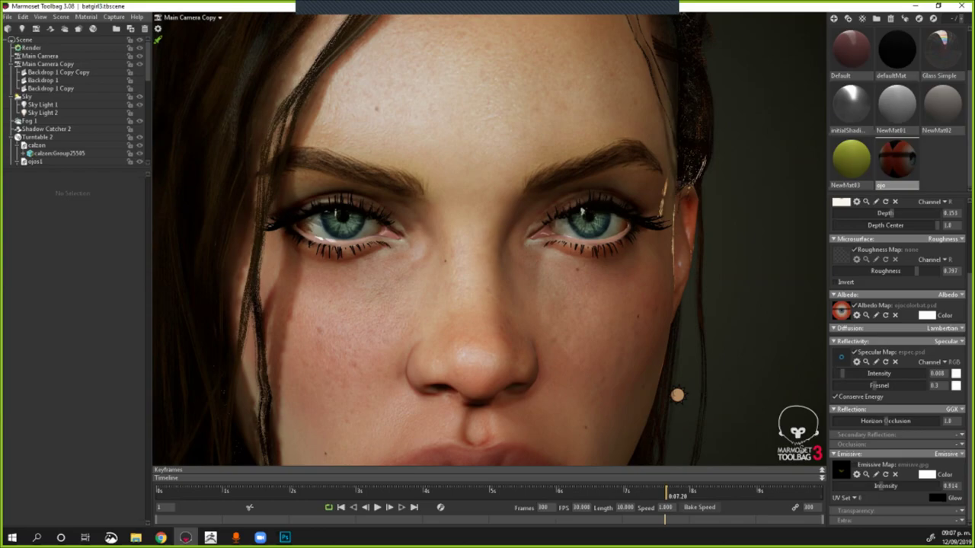
scroll(470, 275, "down", 3)
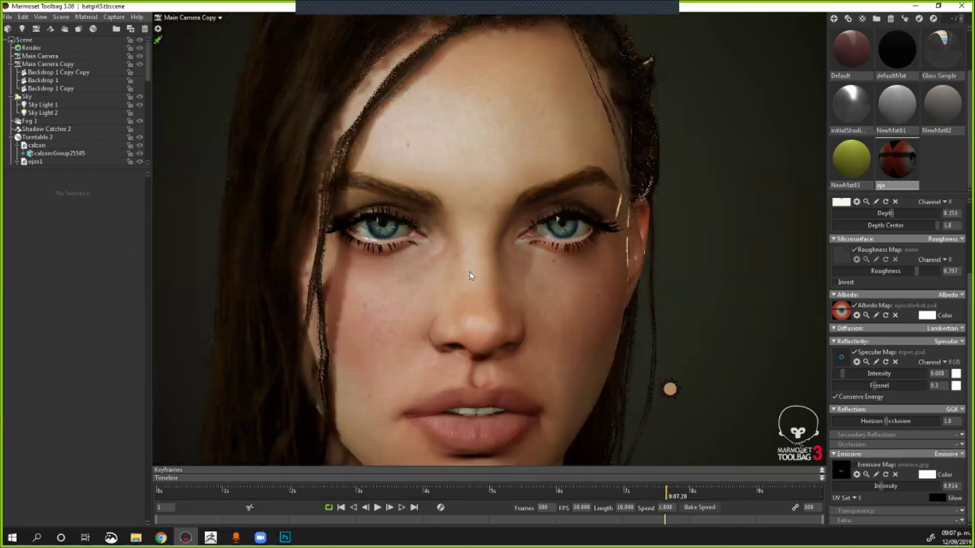
scroll(470, 276, "down", 3)
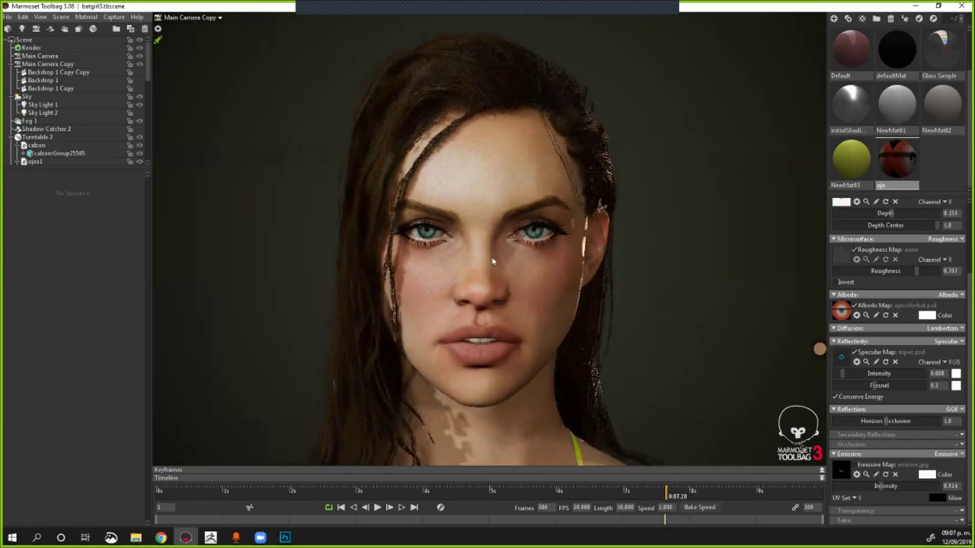
Step: Rotate the scene lights around the head and check the shading of the face and eyes at several distances
scroll(620, 257, "down", 3)
right_click_drag(620, 256, 524, 257, "shift")
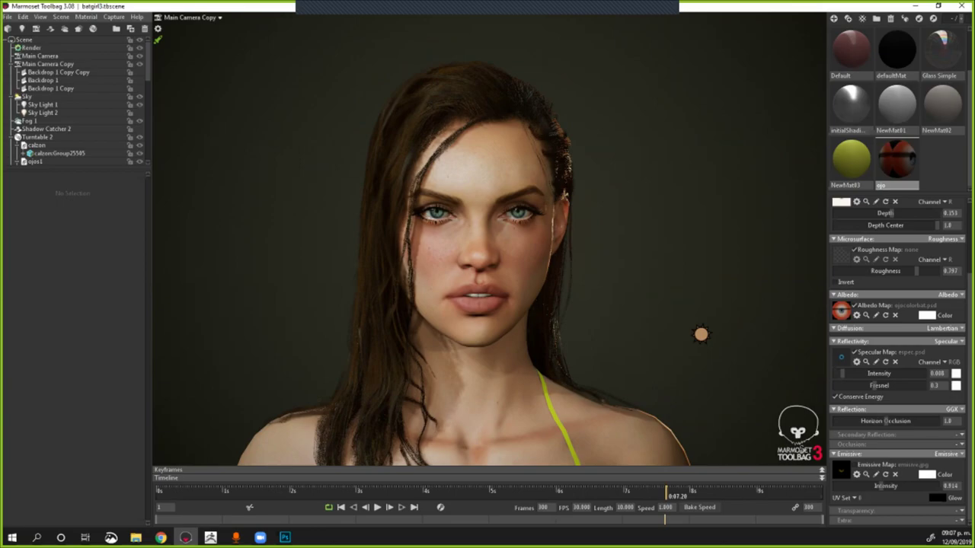
scroll(567, 251, "up", 4)
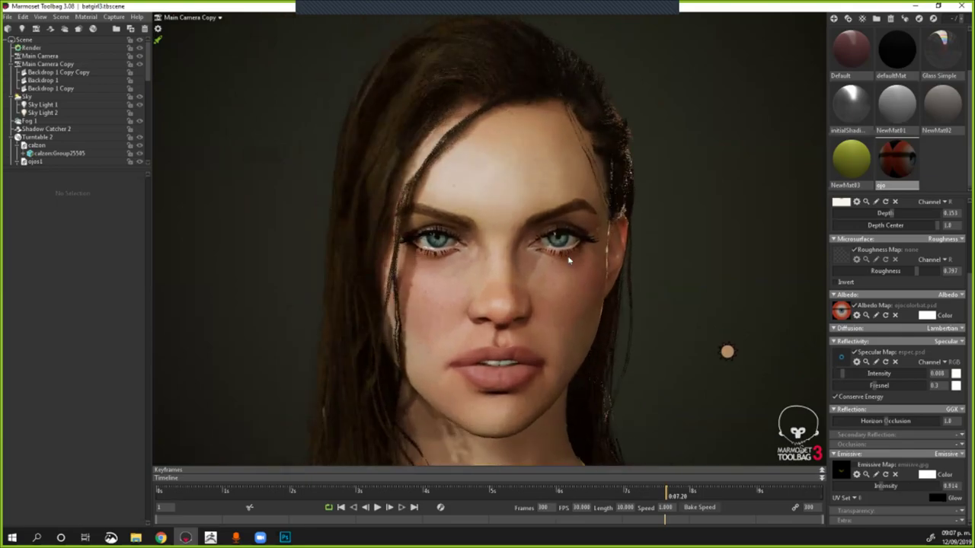
scroll(568, 260, "up", 2)
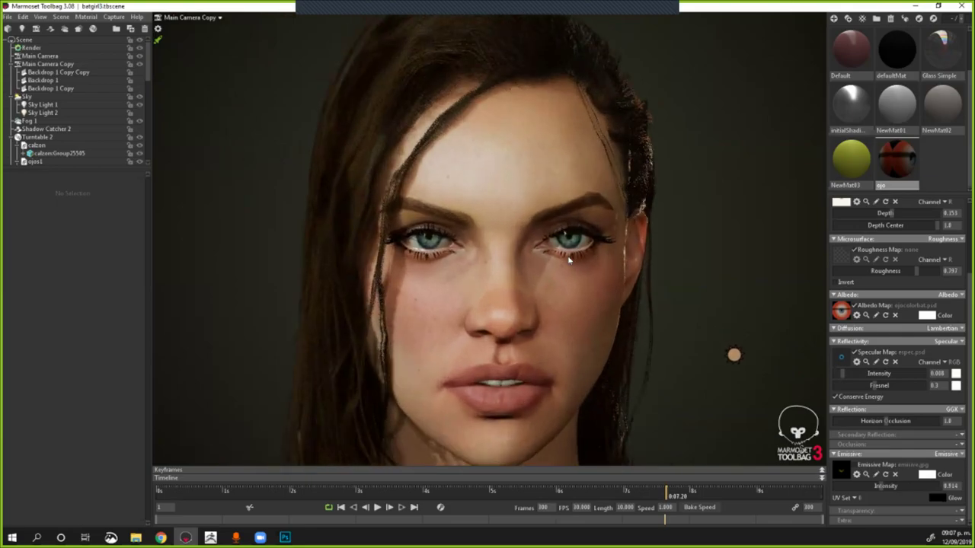
scroll(533, 263, "down", 2)
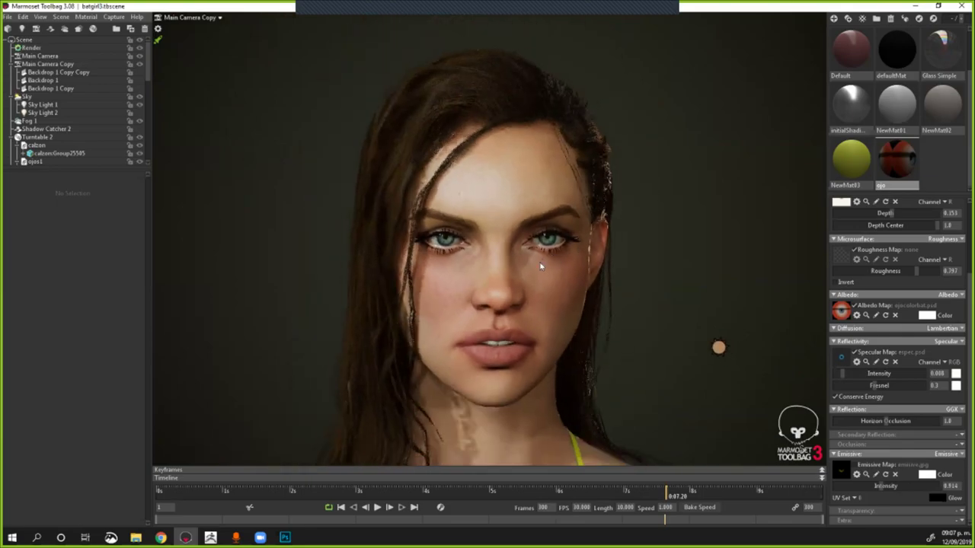
mouse_move(540, 266)
left_mouse_down()
mouse_move(553, 266)
mouse_move(528, 269)
left_mouse_up()
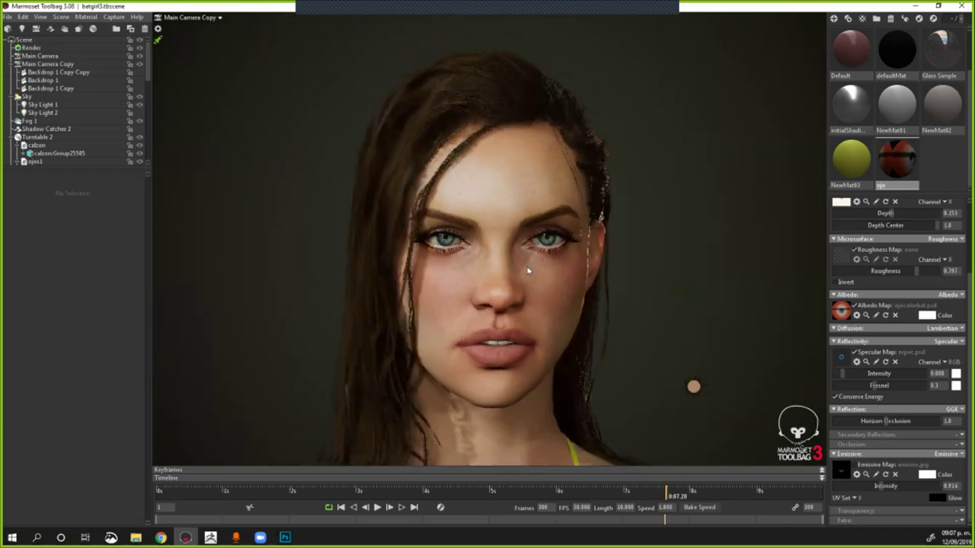
scroll(567, 284, "up", 1)
scroll(565, 283, "up", 2)
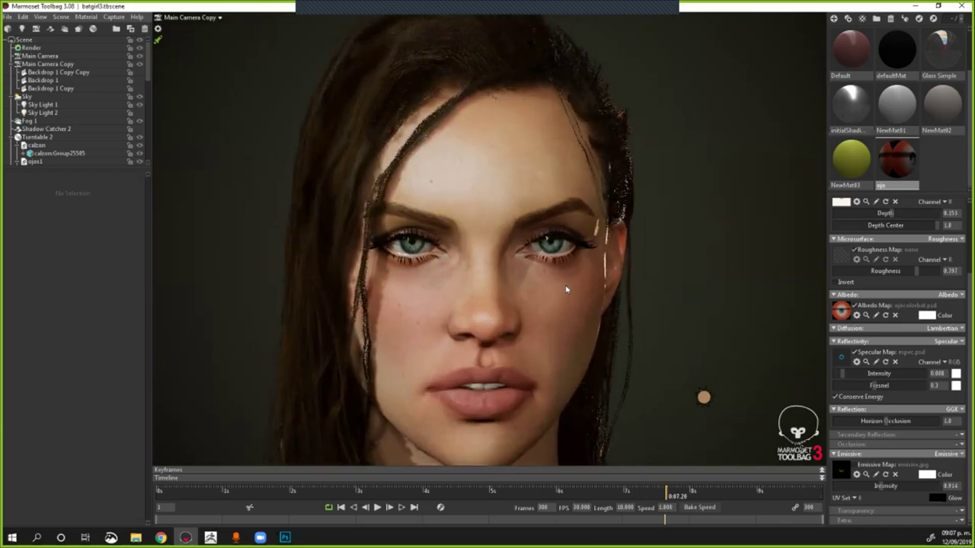
scroll(537, 271, "down", 4)
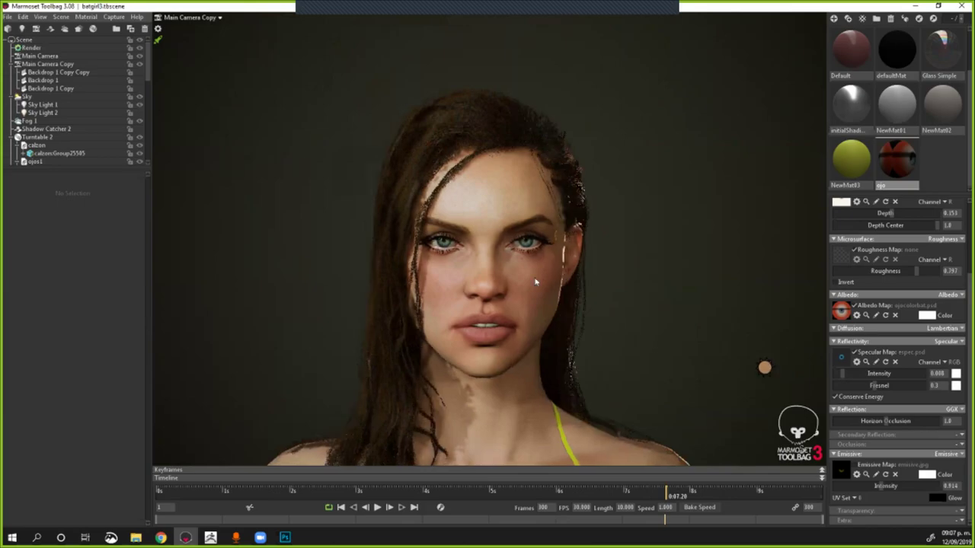
Step: Examine the figure's face, hair and shoulders at bust framing and from a slight side angle
scroll(559, 281, "down", 3)
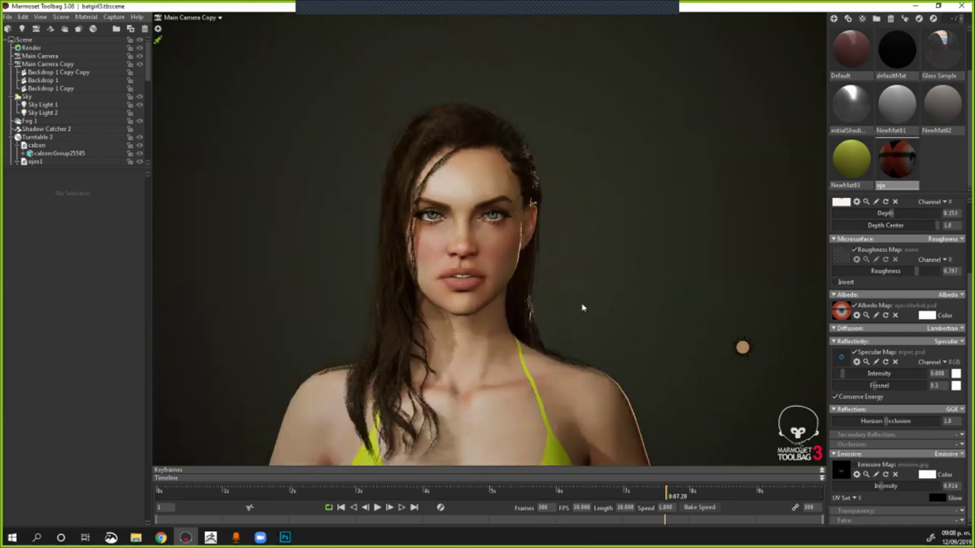
scroll(571, 304, "down", 1)
left_click_drag(550, 300, 537, 271)
scroll(539, 280, "down", 3)
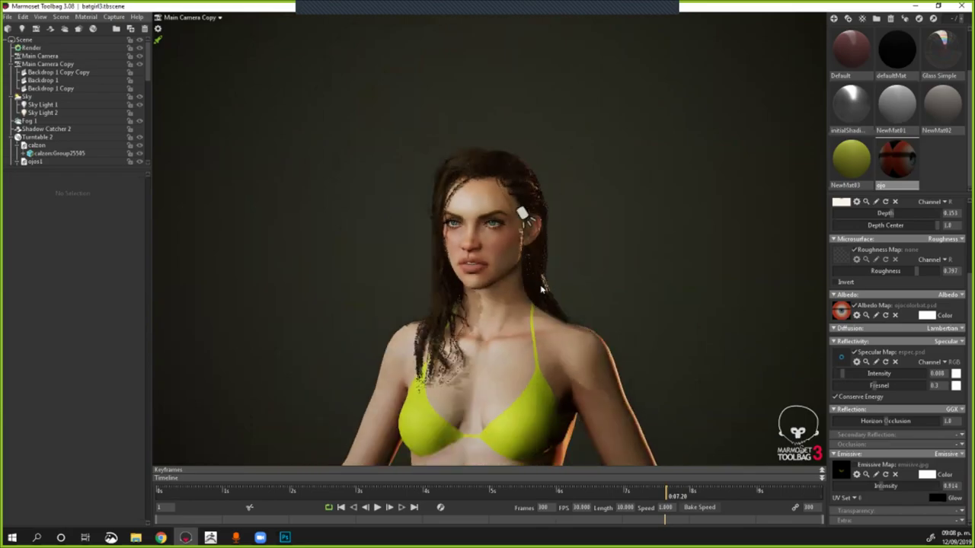
scroll(541, 290, "up", 5)
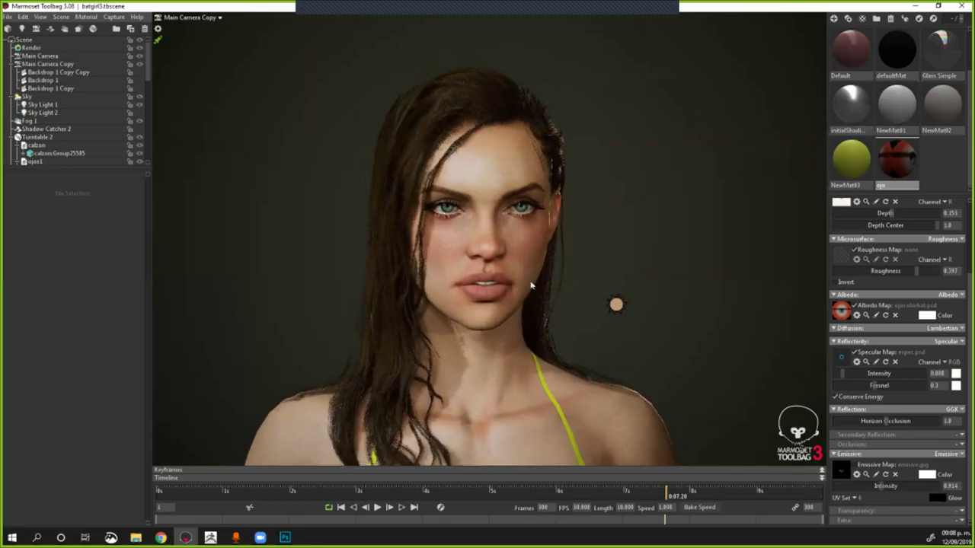
scroll(550, 285, "up", 3)
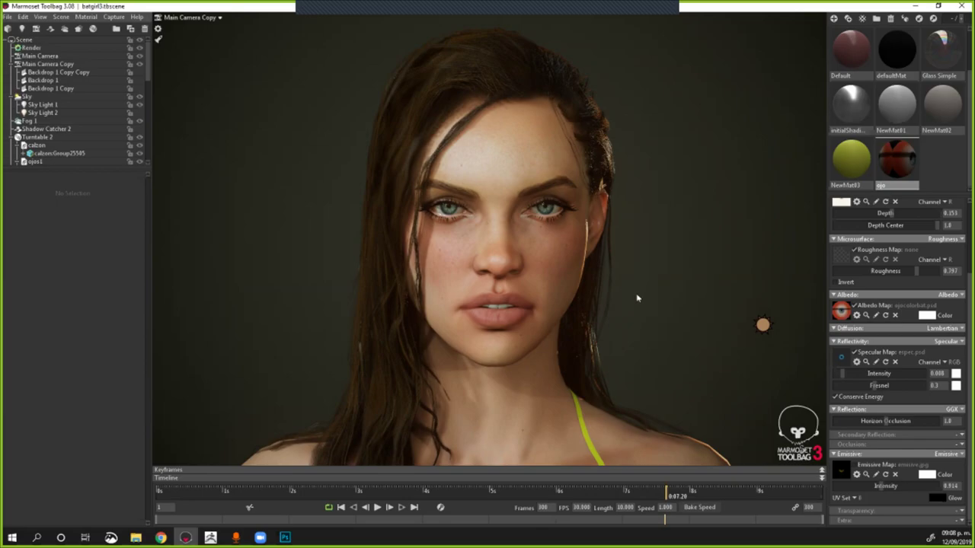
scroll(638, 298, "down", 1)
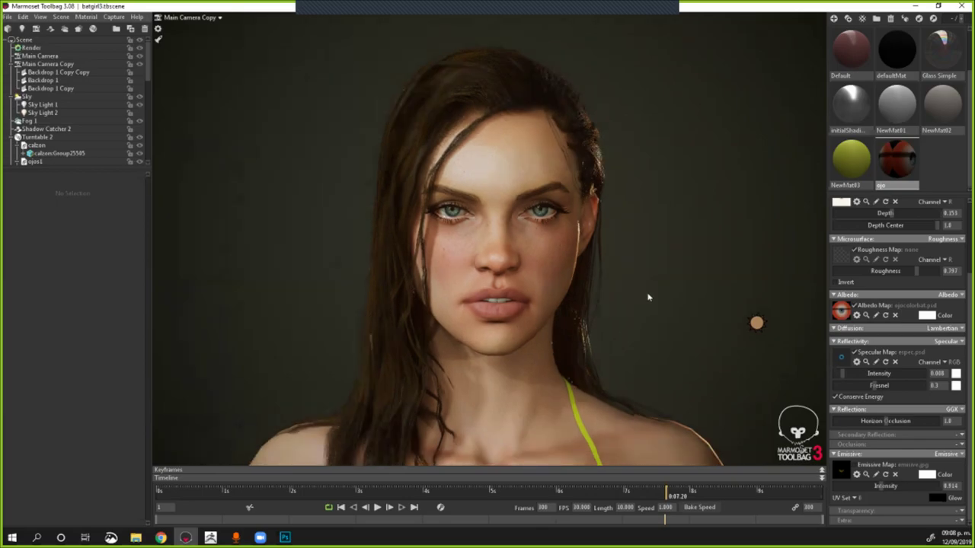
scroll(652, 294, "down", 1)
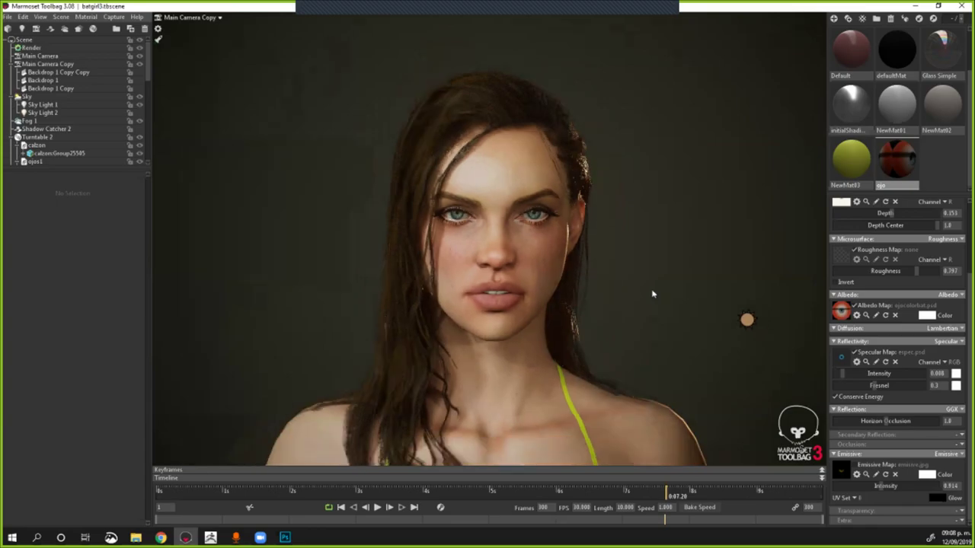
scroll(652, 294, "down", 1)
left_click_drag(652, 294, 632, 293, "alt")
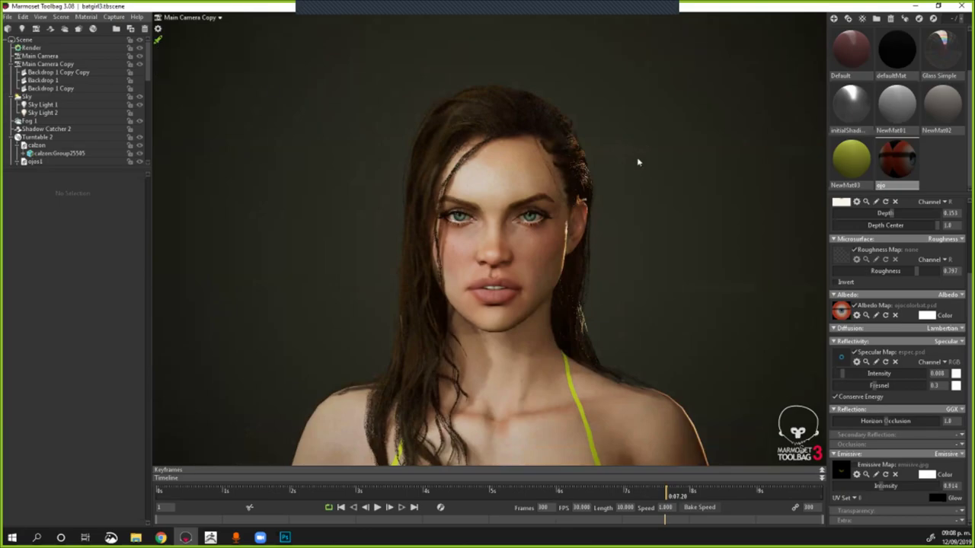
Step: Compare how the face and eyes read in a head close-up and in a wider bust view
scroll(639, 164, "up", 3)
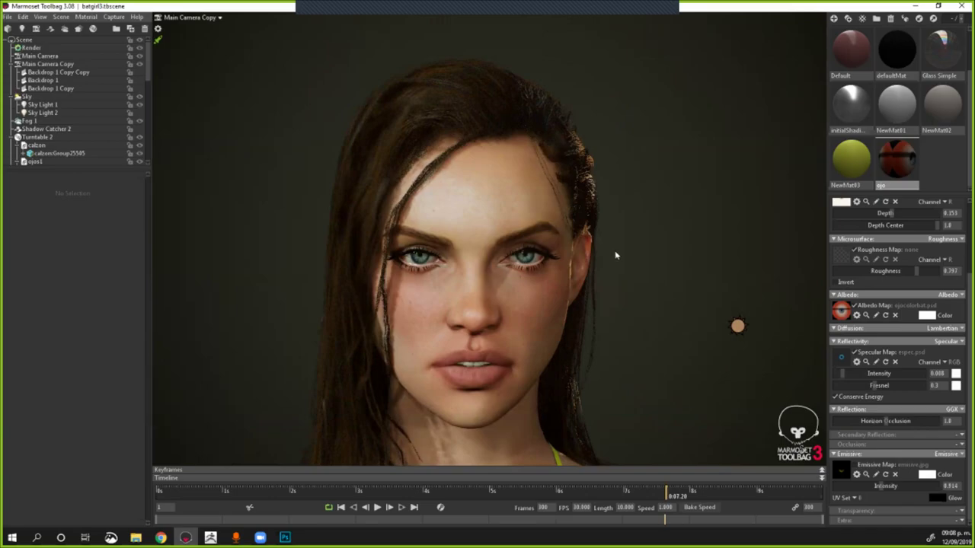
scroll(615, 254, "up", 1)
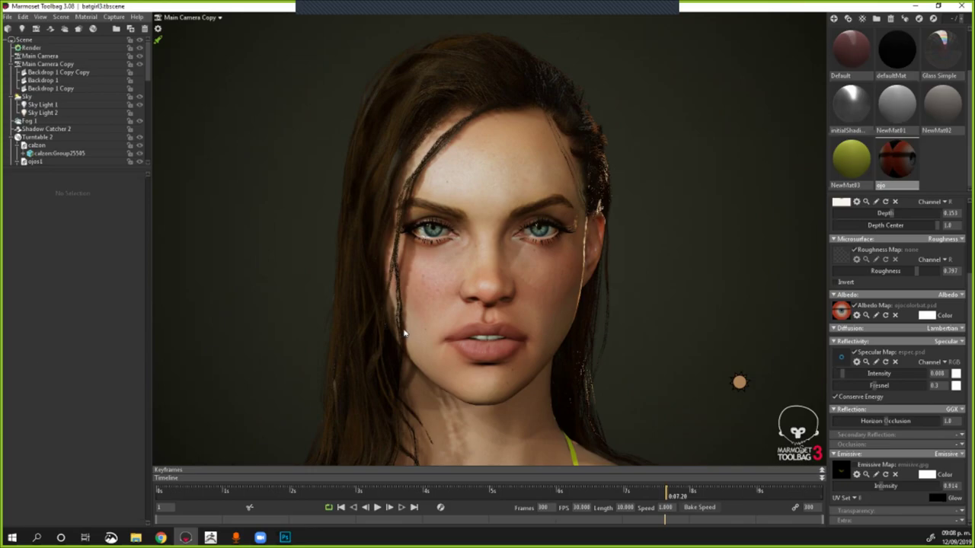
scroll(286, 201, "down", 4)
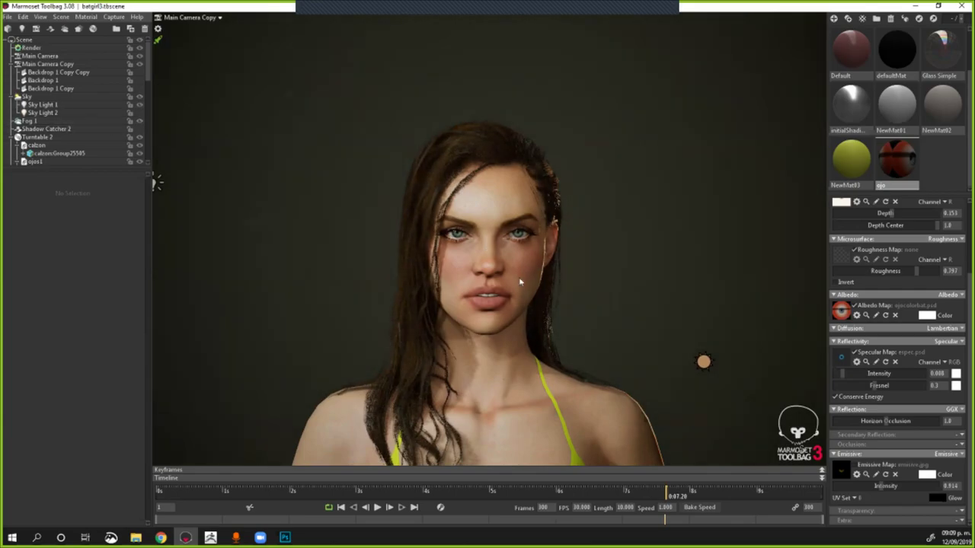
scroll(529, 283, "down", 5)
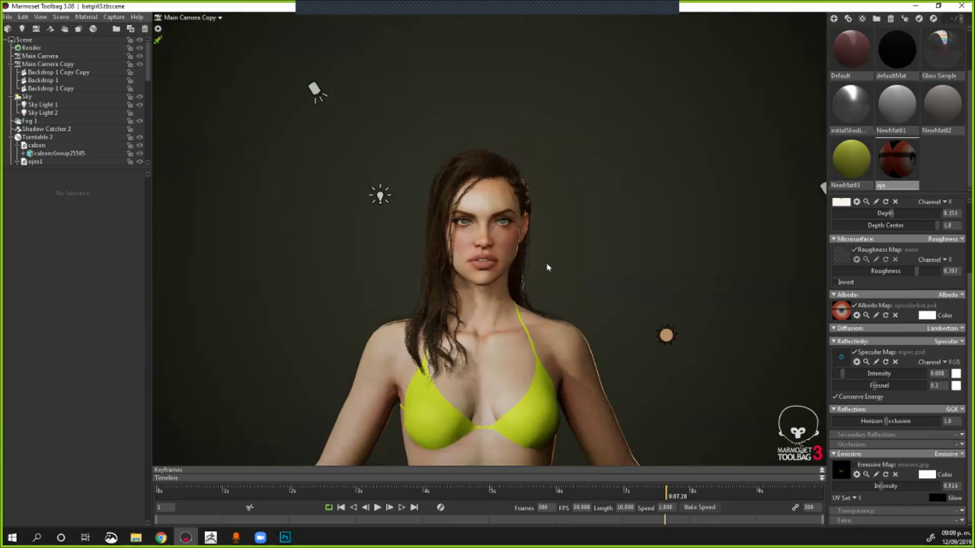
scroll(605, 373, "up", 4)
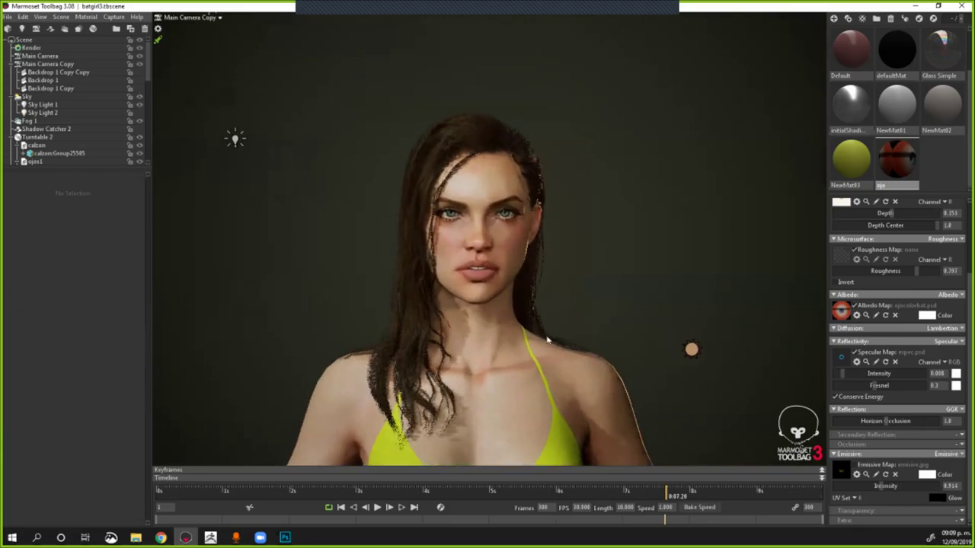
scroll(670, 340, "up", 1)
scroll(664, 339, "down", 3)
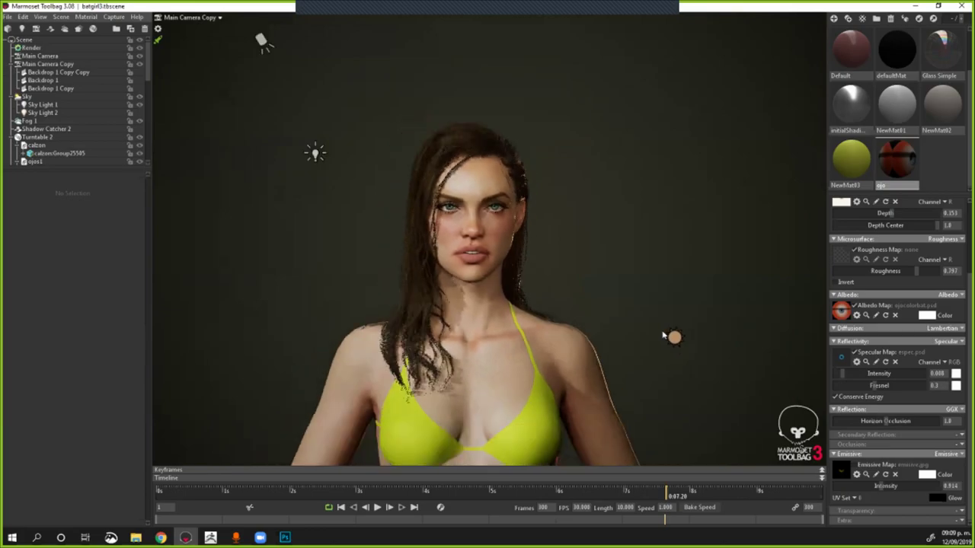
Step: Select the orange directional light beside the figure and inspect its effect on the face from the front and side
left_click(678, 343)
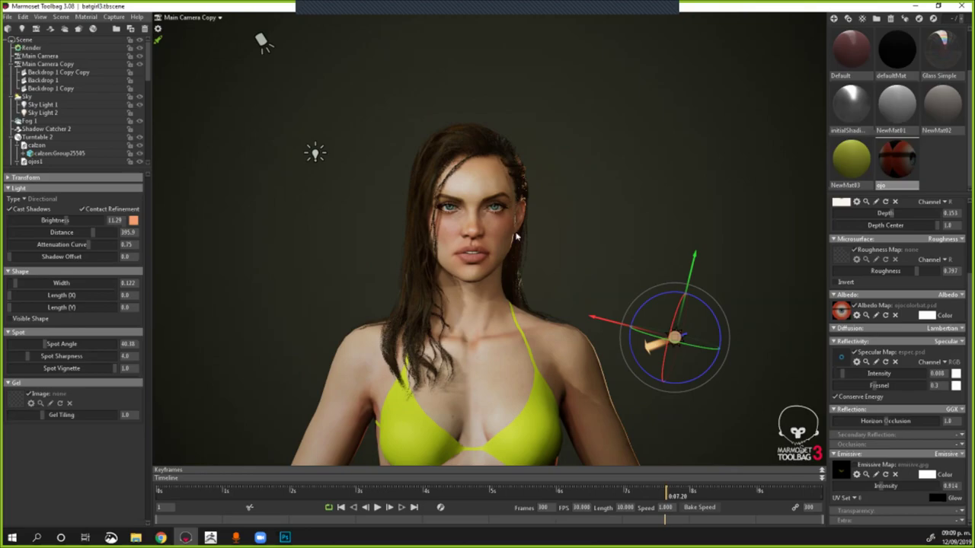
left_click_drag(578, 282, 573, 281, "shift")
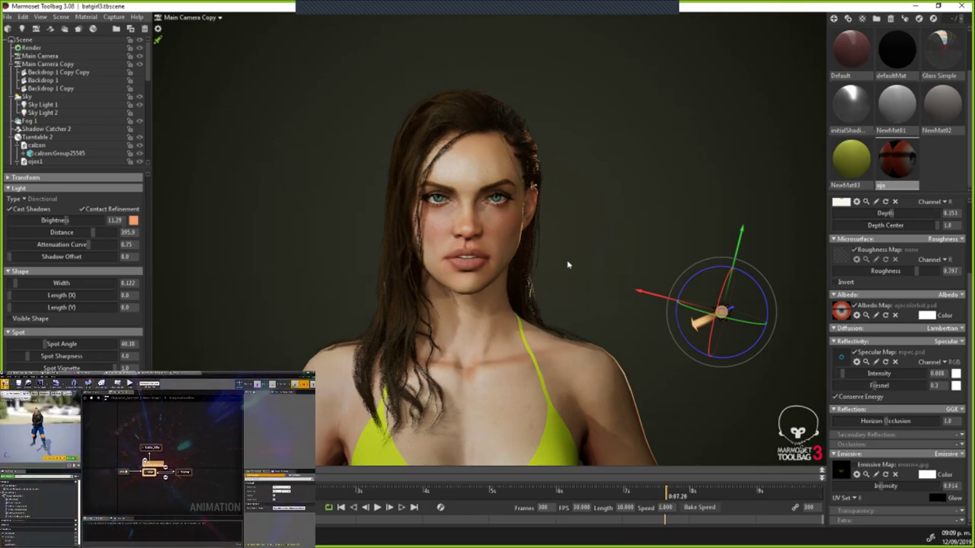
scroll(518, 296, "up", 4)
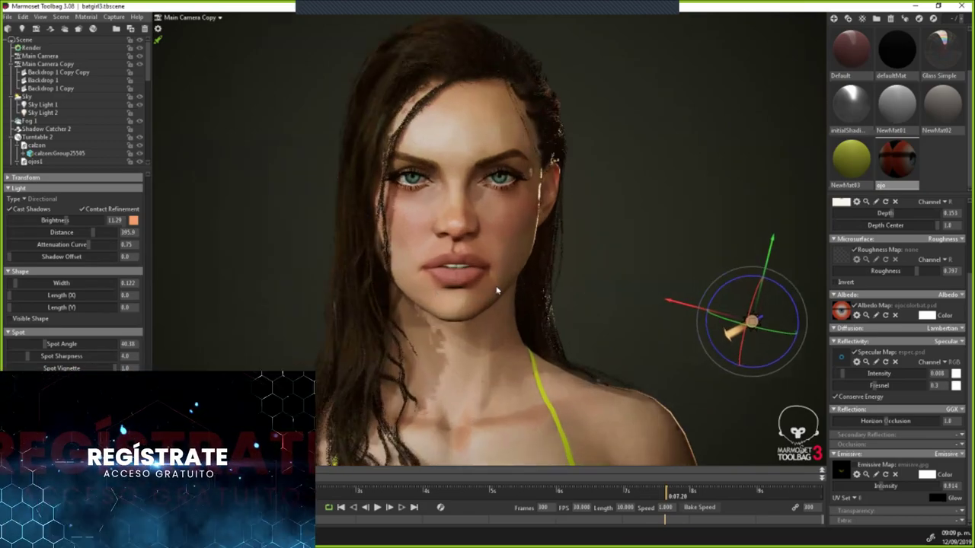
middle_click_drag(498, 289, 520, 348)
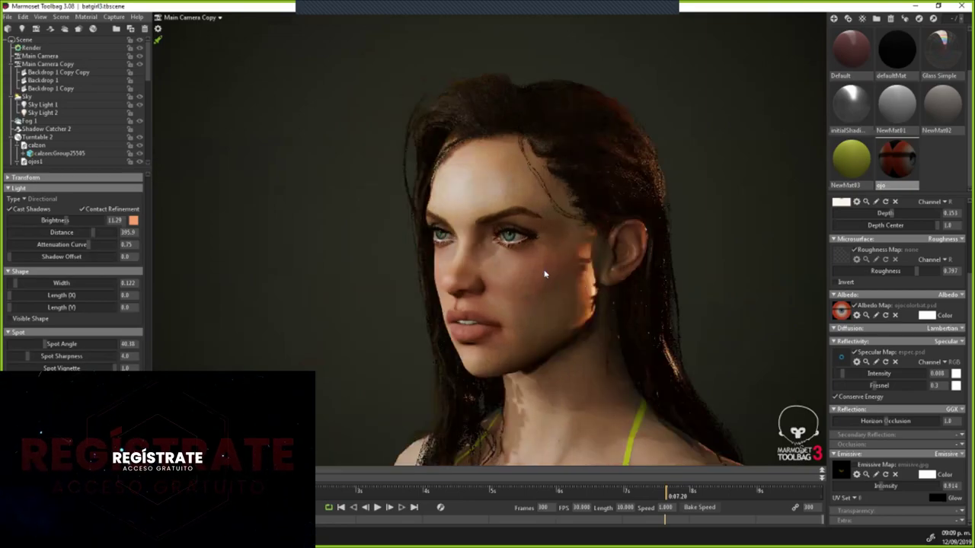
Step: Select the Batgirl body mesh and examine the eyes and eyelashes up close in three-quarter and side view
left_click(489, 236)
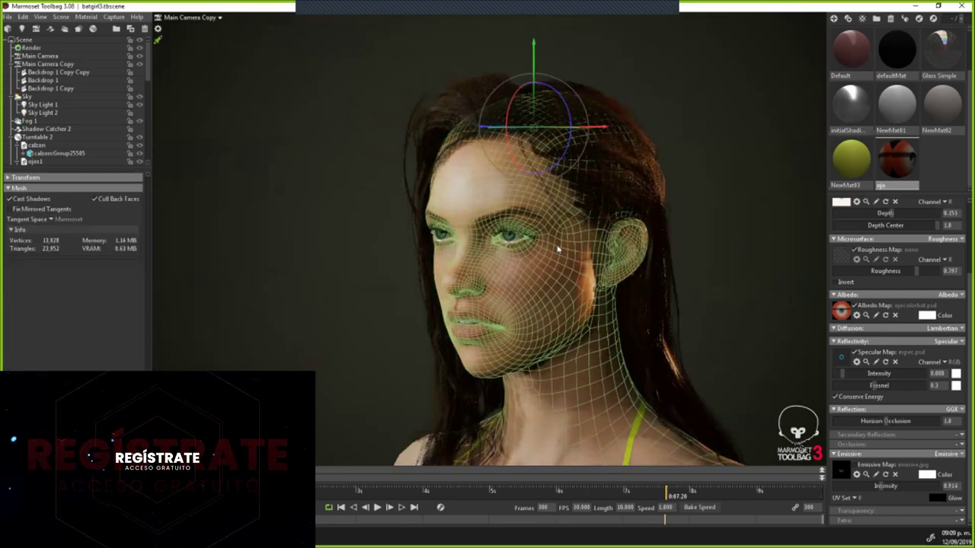
scroll(496, 239, "up", 4)
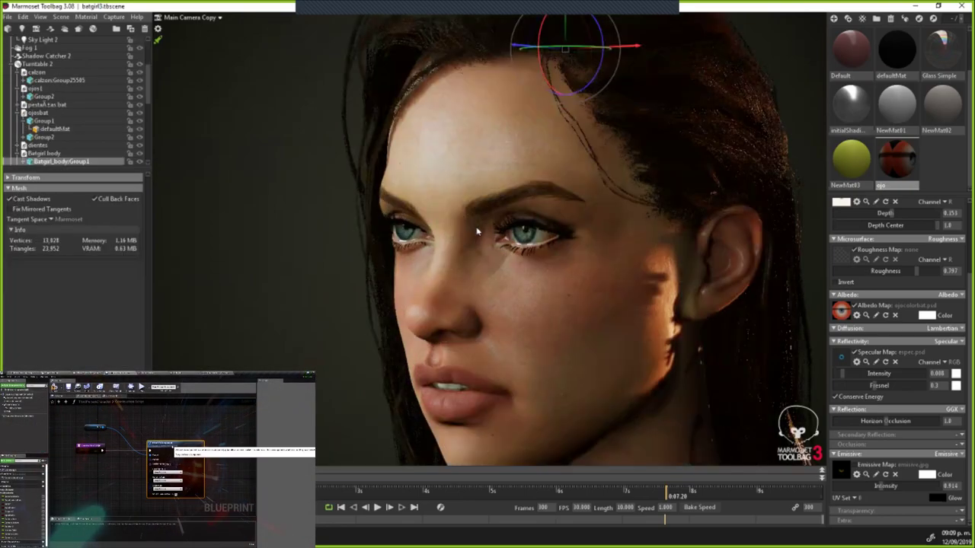
scroll(472, 235, "up", 10)
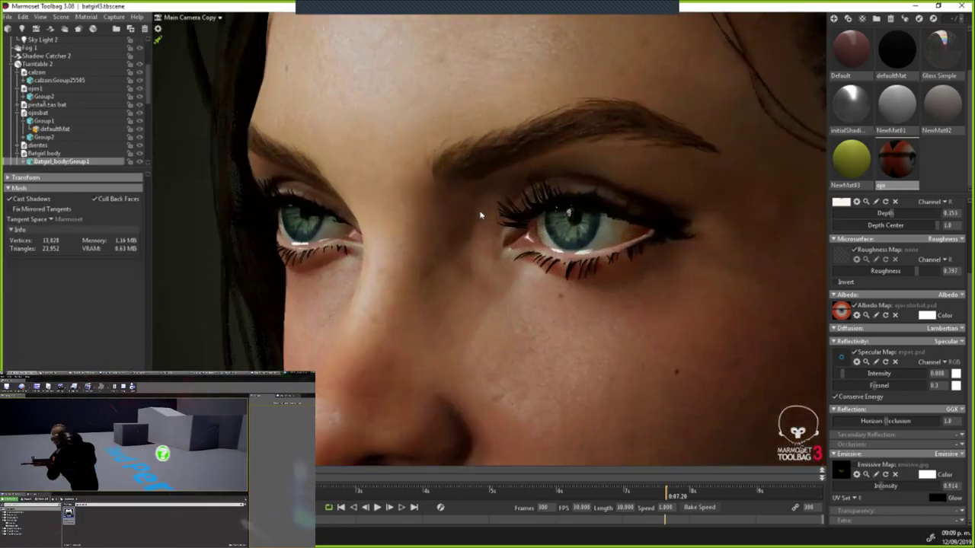
left_click_drag(481, 214, 652, 220)
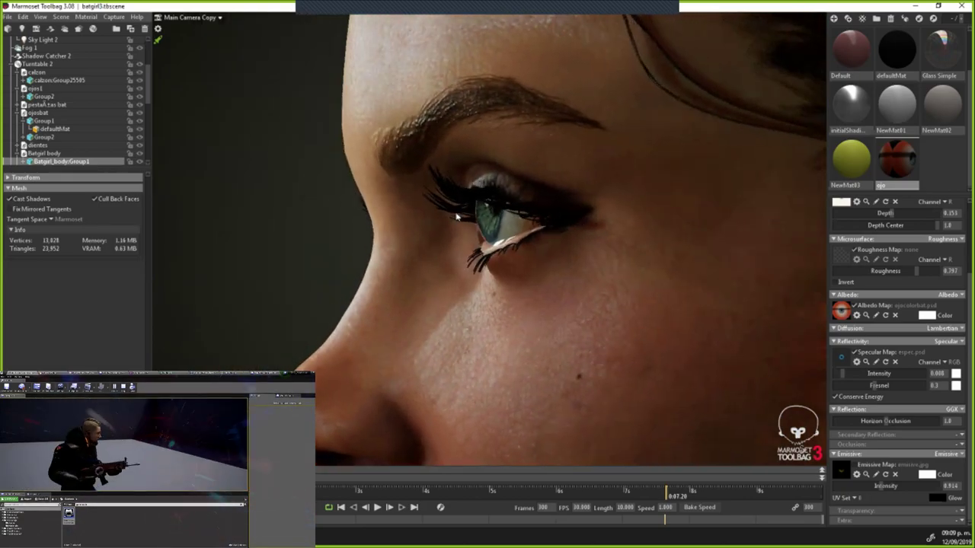
Step: Select the outer eye mesh Group2 under ojosbat and inspect the cornea's reflections and the eyelashes up close from the side
scroll(555, 213, "up", 6)
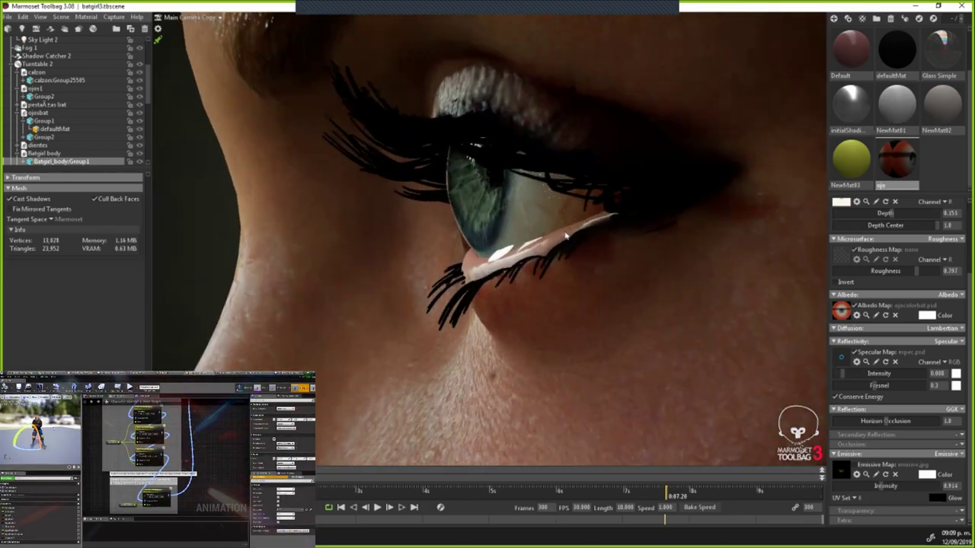
left_click_drag(567, 214, 371, 249)
left_click_drag(411, 217, 435, 191)
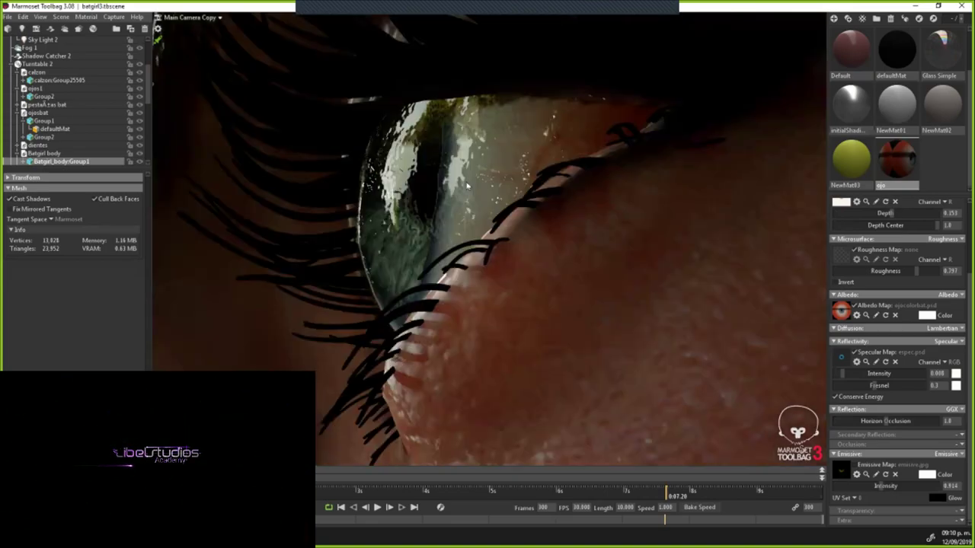
left_click(465, 185)
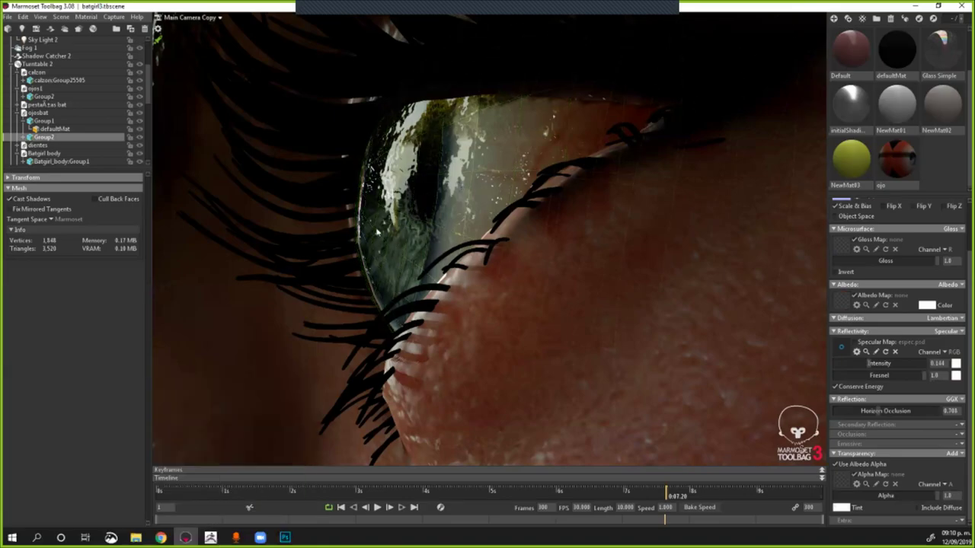
left_click_drag(403, 232, 429, 279)
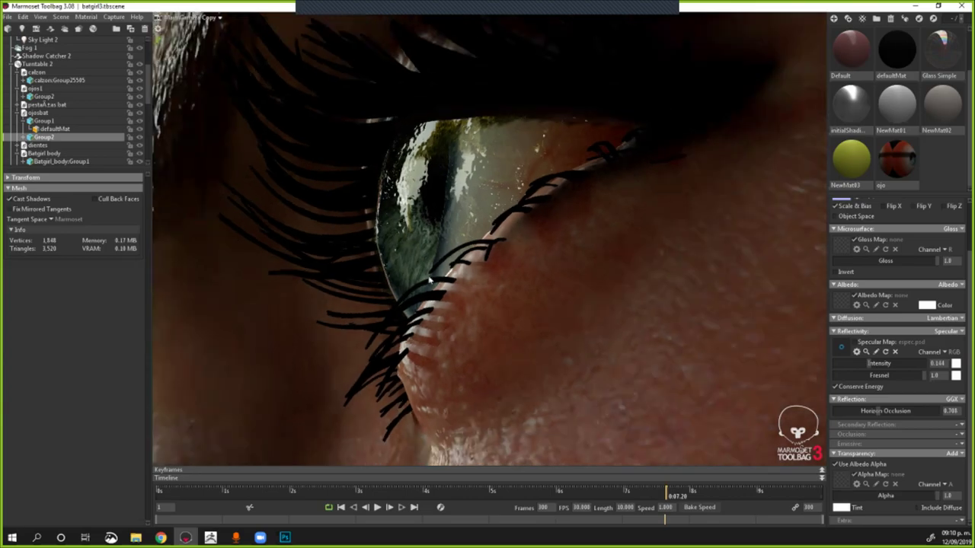
scroll(524, 287, "down", 3)
left_click_drag(525, 287, 464, 187)
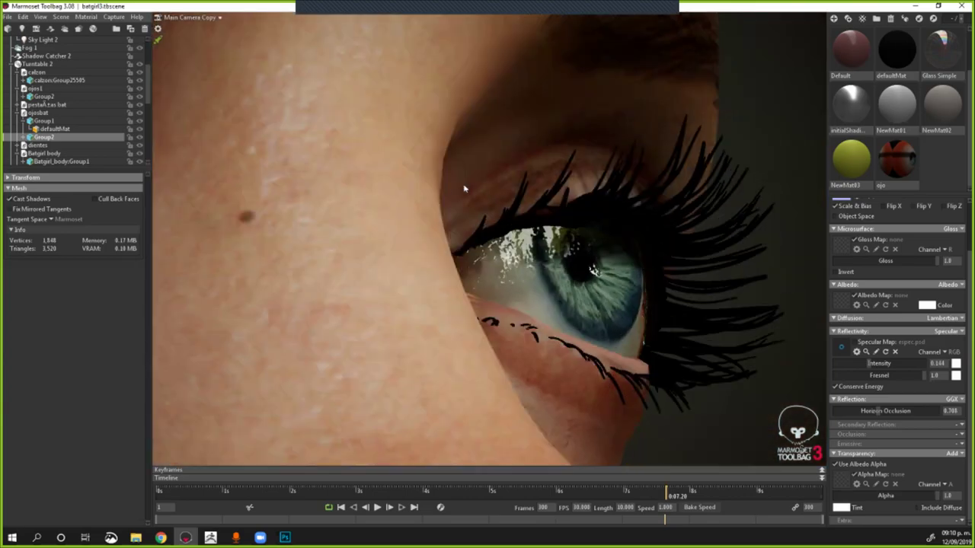
Step: Examine the green-blue eyes from the front, from a single-eye close-up out to the full face and hair
left_click_drag(401, 241, 552, 331)
scroll(427, 337, "down", 3)
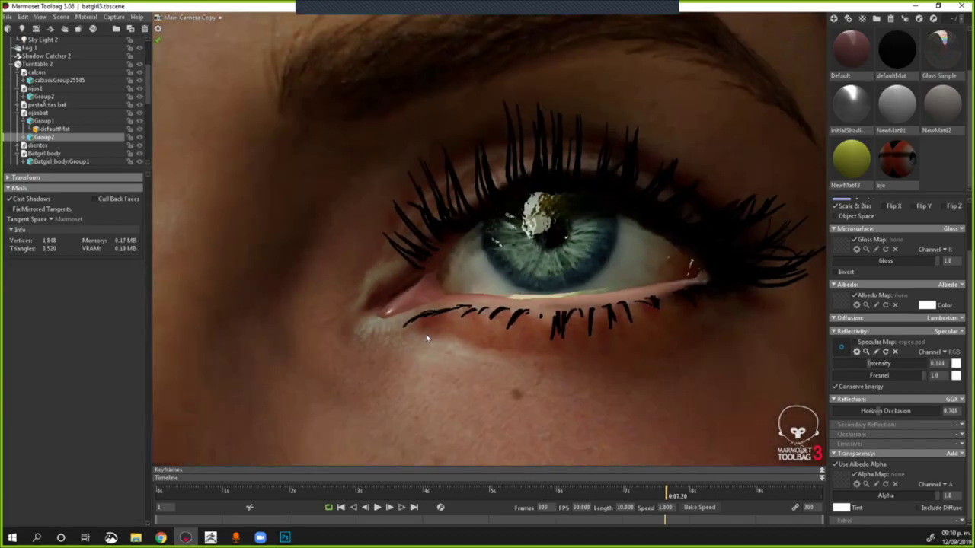
scroll(489, 239, "down", 4)
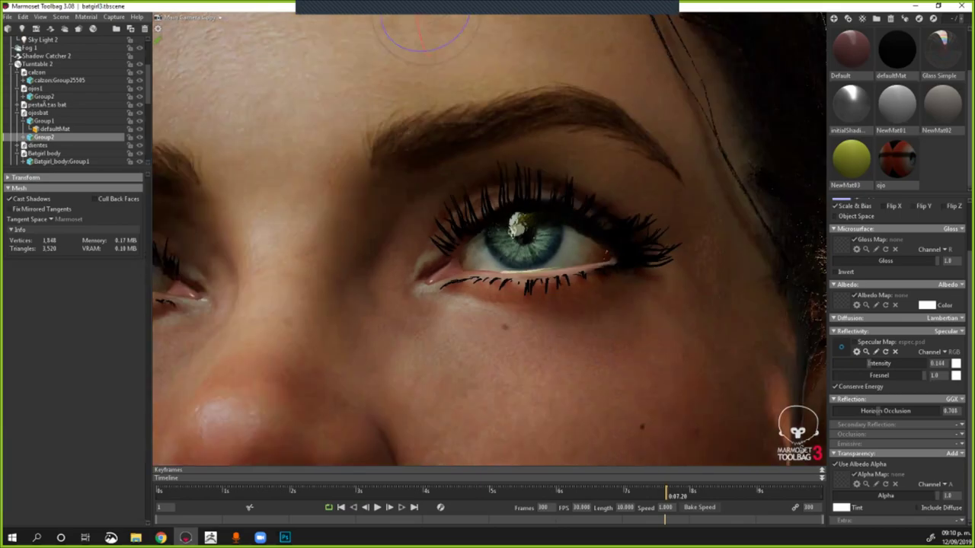
scroll(489, 239, "down", 2)
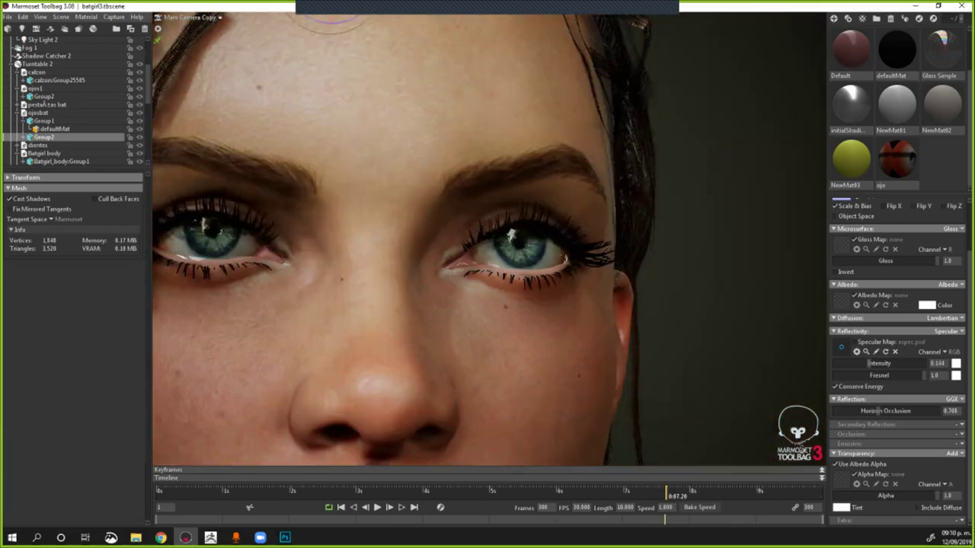
left_click_drag(510, 238, 524, 441)
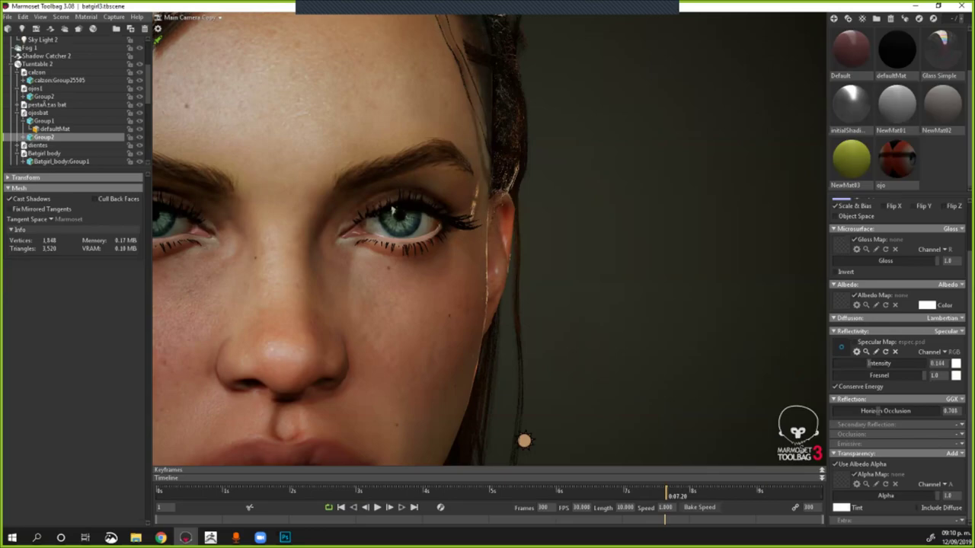
scroll(538, 252, "down", 2)
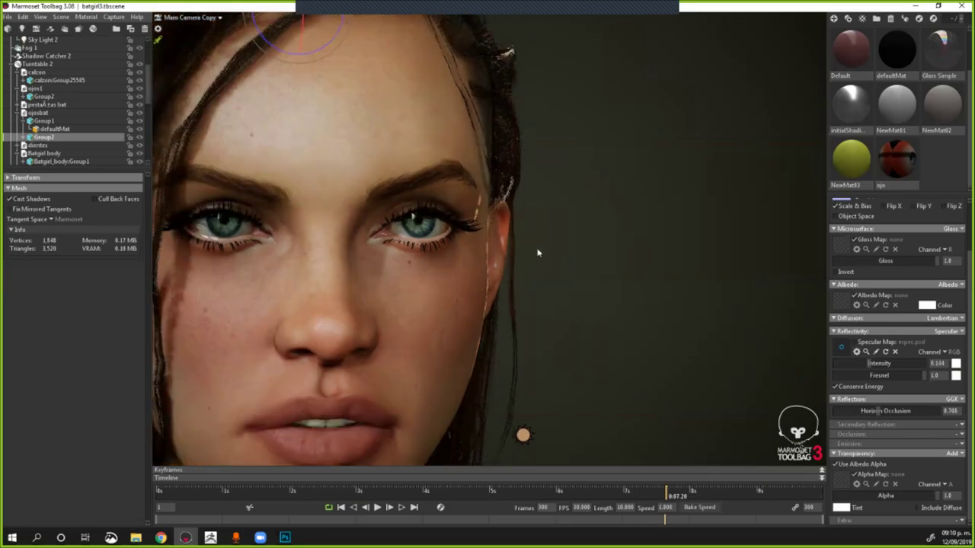
left_click_drag(537, 253, 533, 262)
middle_click_drag(534, 263, 619, 259)
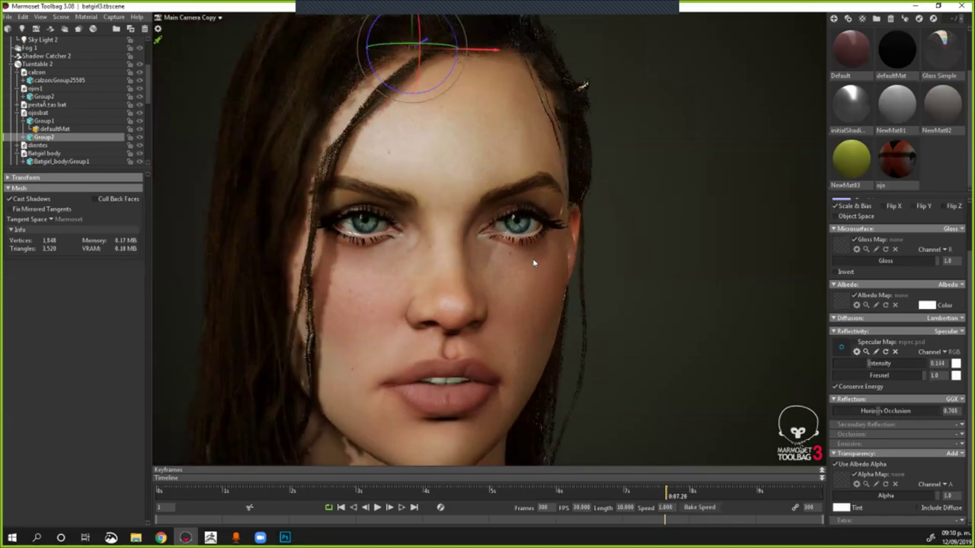
left_click_drag(533, 262, 499, 263)
mouse_move(232, 159)
left_mouse_down()
mouse_move(175, 159)
mouse_move(232, 159)
left_mouse_up()
left_click(7, 17)
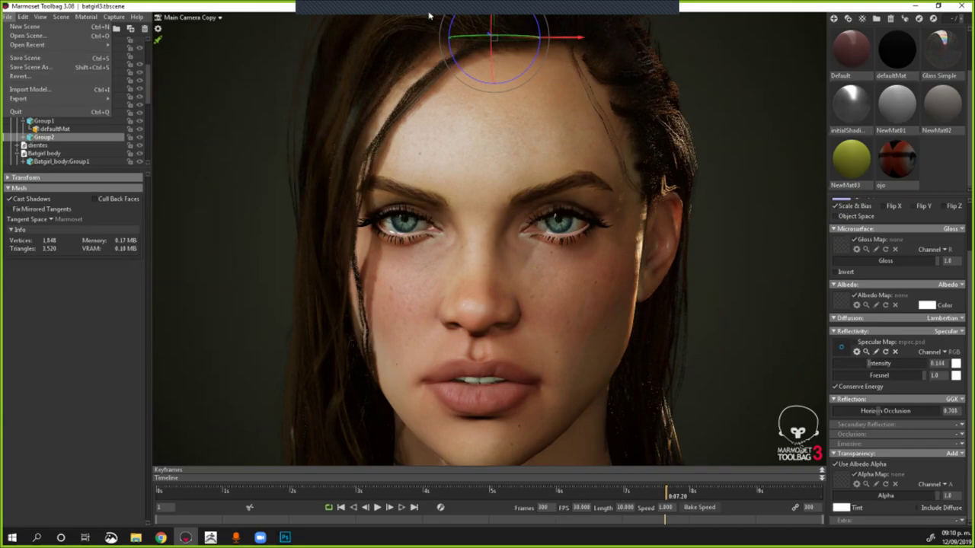
mouse_move(381, 25)
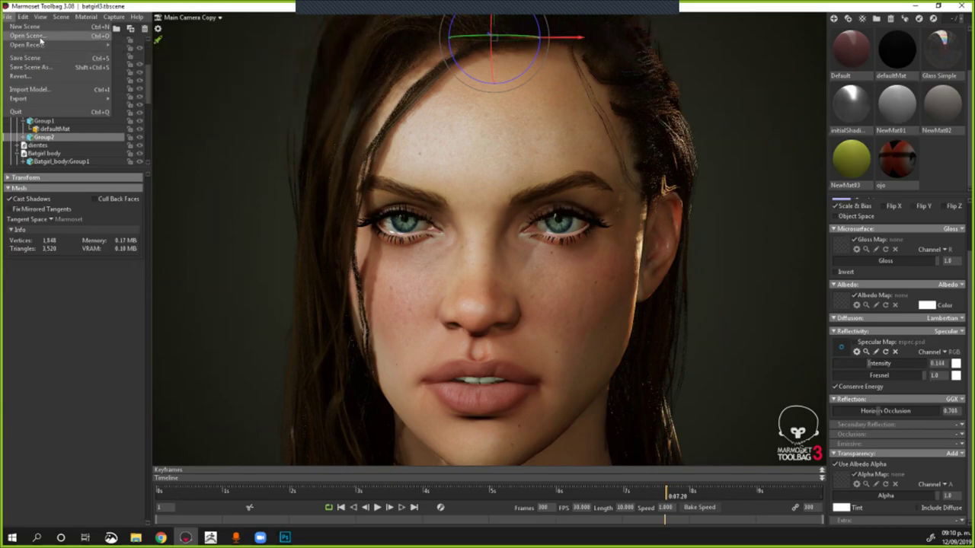
left_click(41, 38)
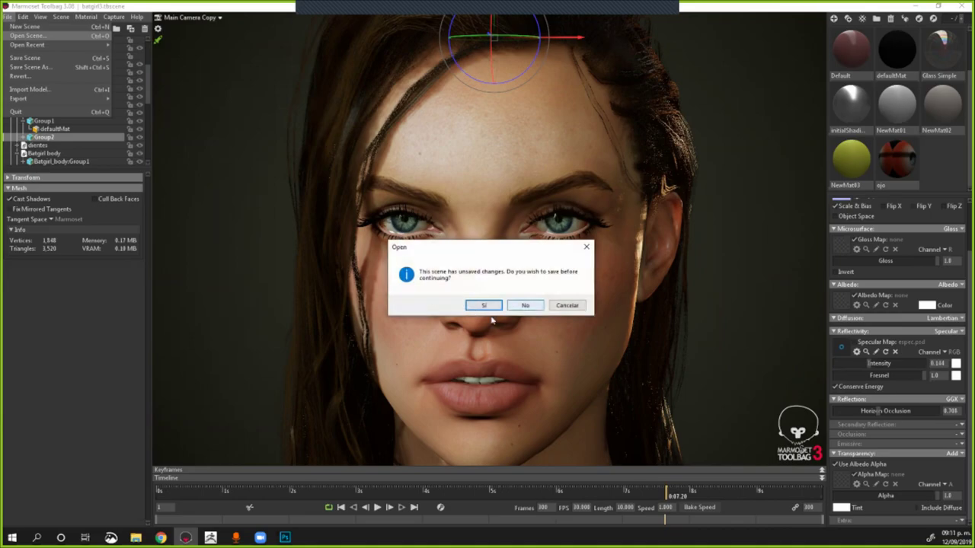
left_click(567, 306)
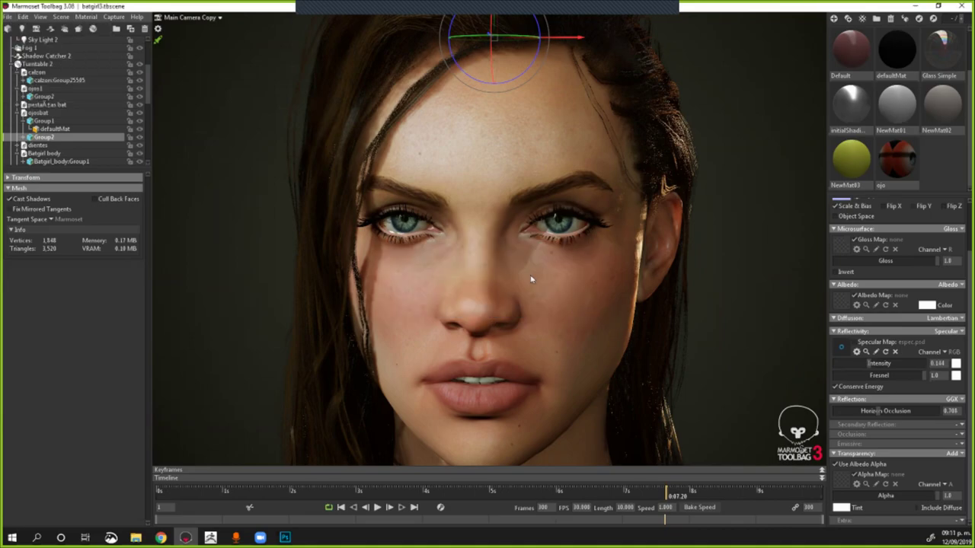
Step: Select the Batgirl body mesh and examine the skin around the eyes, nose and ear in close-up
left_click(566, 283)
left_click(583, 280)
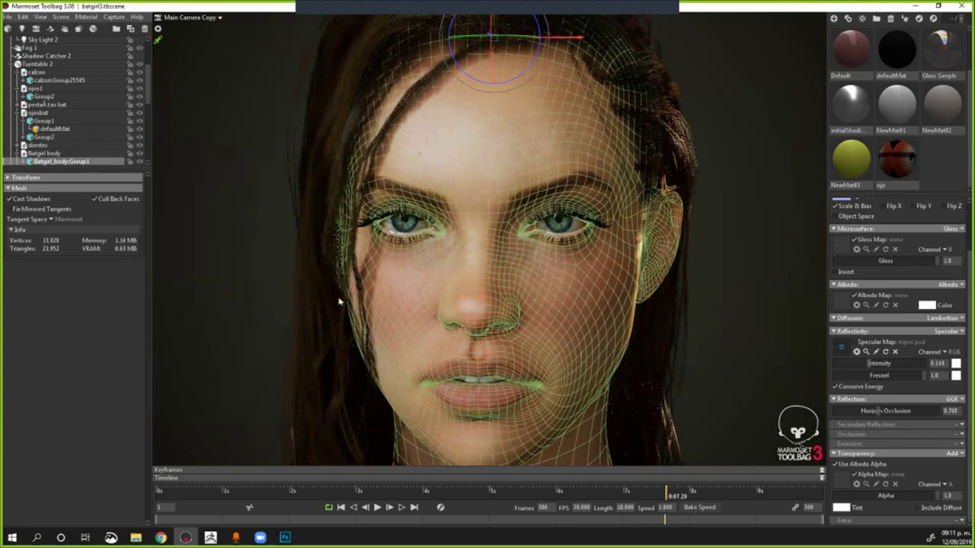
scroll(342, 303, "up", 3)
left_click_drag(723, 351, 693, 358)
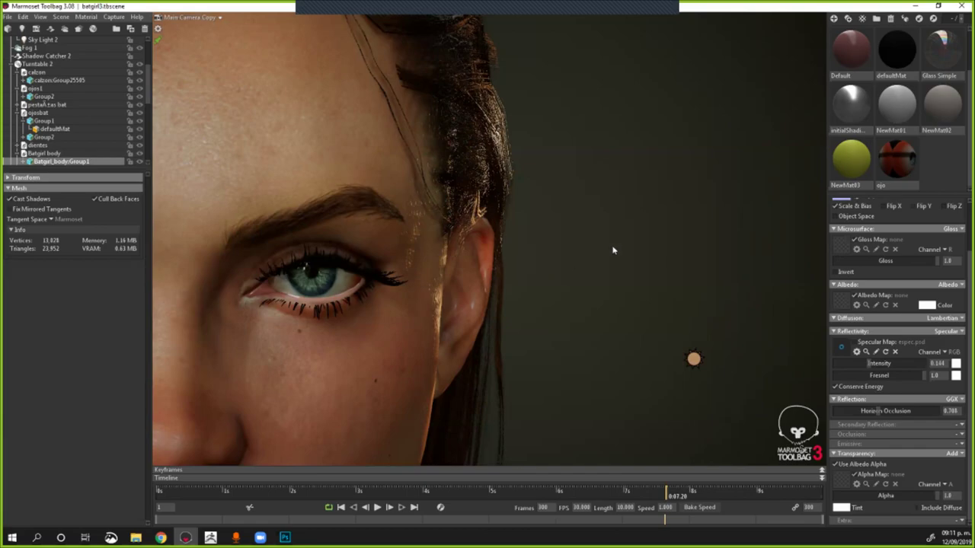
left_click_drag(613, 249, 609, 250)
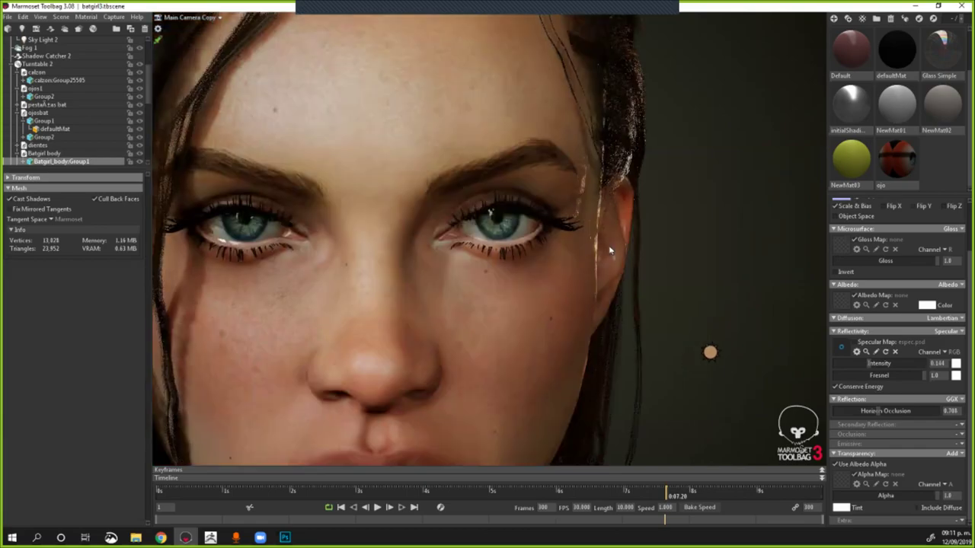
scroll(467, 283, "down", 3)
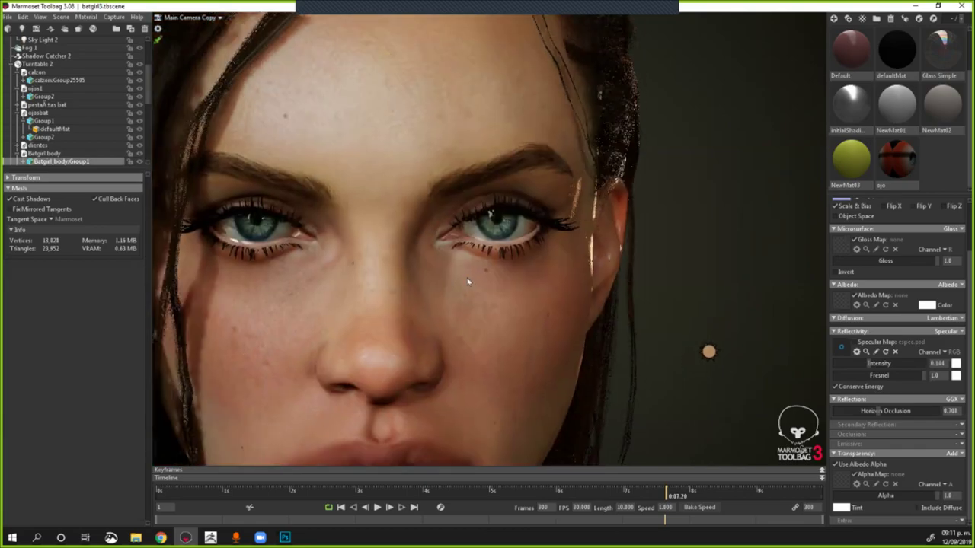
left_click_drag(468, 281, 404, 288)
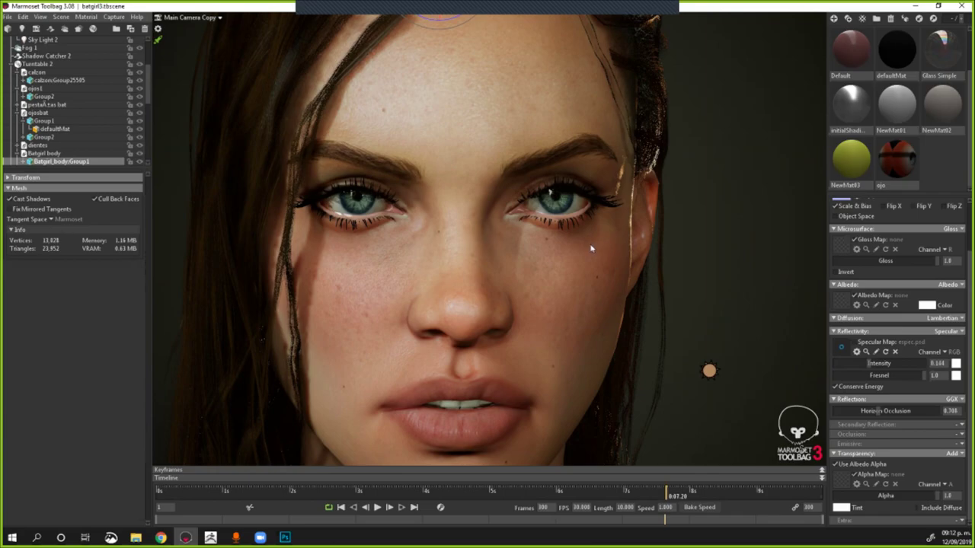
Step: Compare the face in close-up and head-and-shoulders framing, clearing the mesh selection for an unobstructed view
scroll(542, 251, "up", 2)
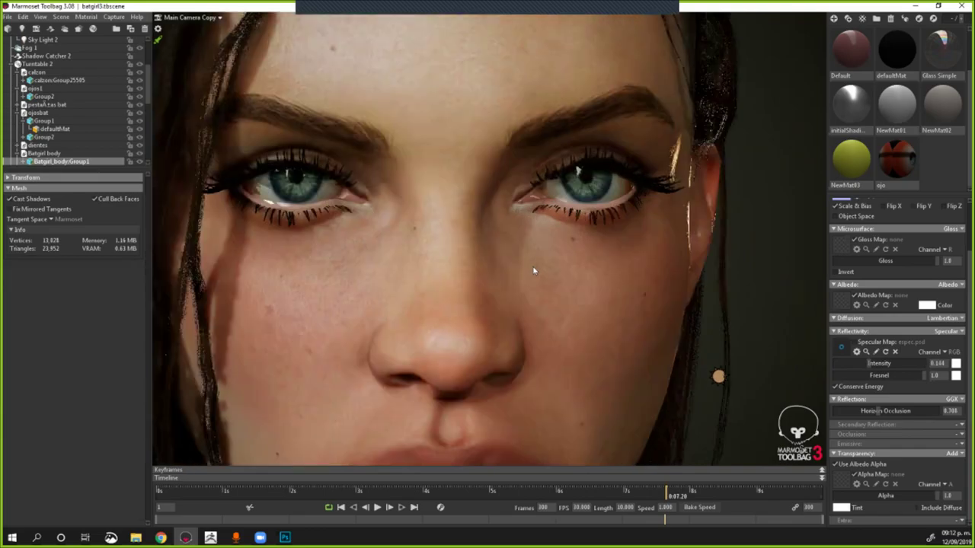
scroll(488, 275, "up", 1)
scroll(543, 277, "down", 3)
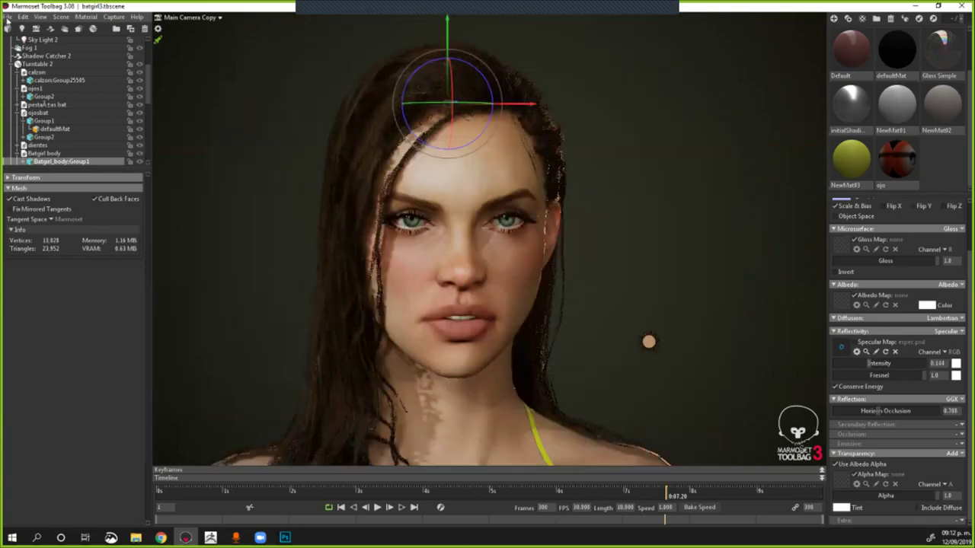
left_click(642, 190)
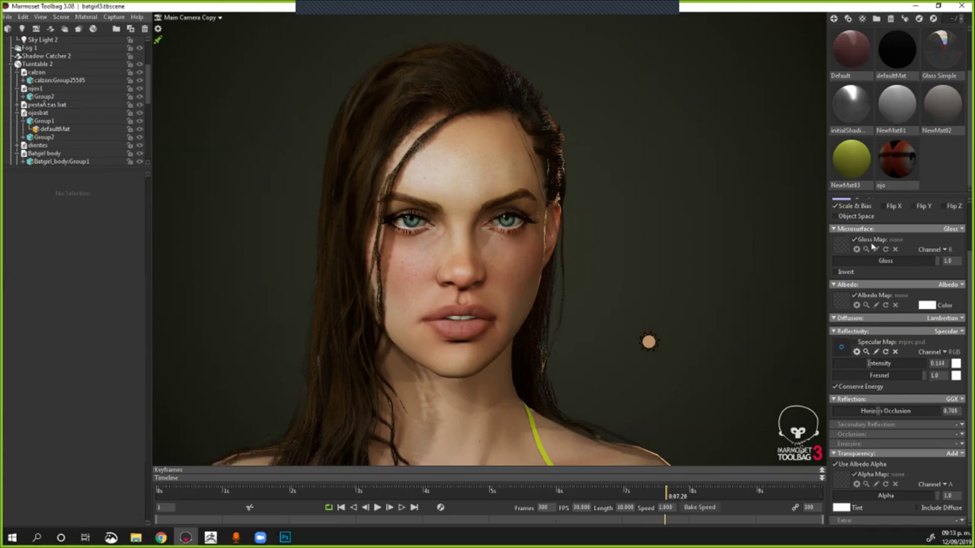
scroll(623, 247, "up", 1)
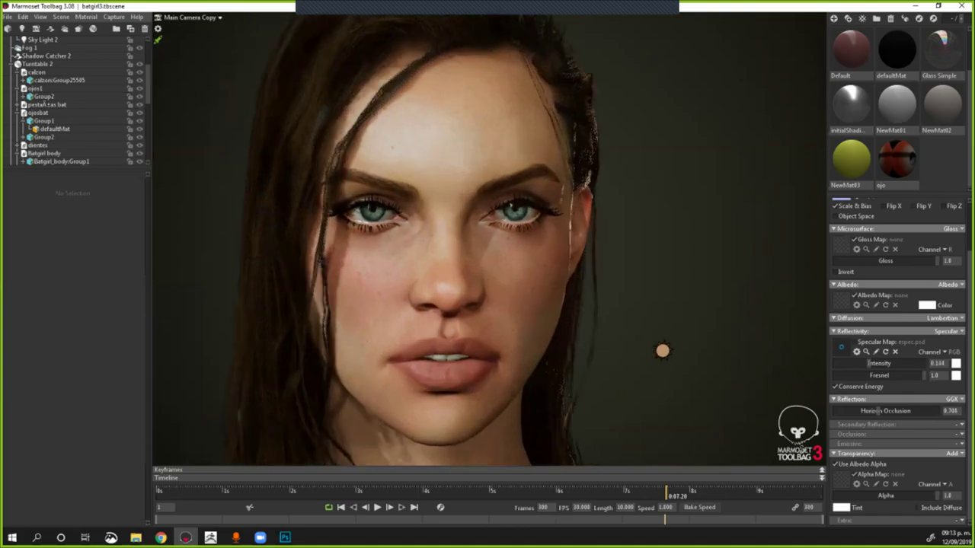
scroll(489, 239, "down", 3)
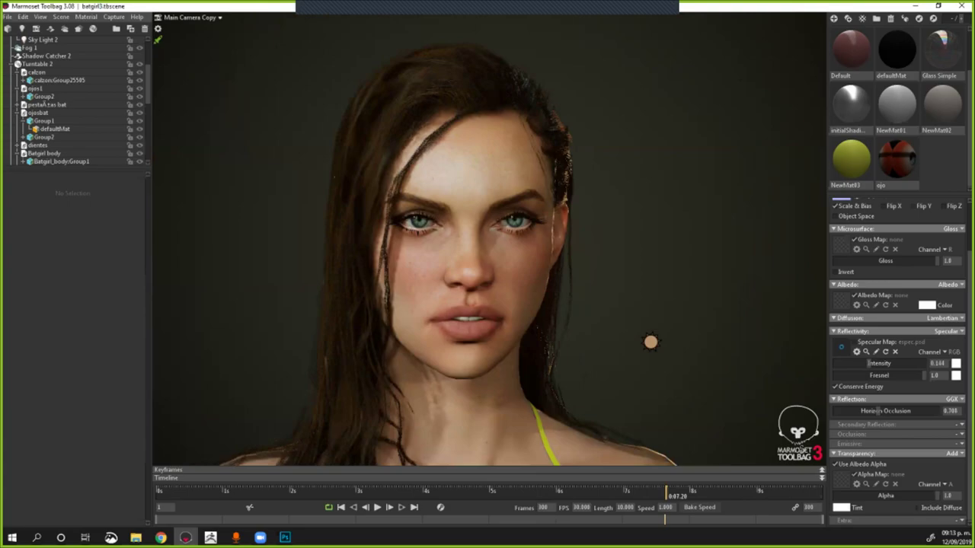
Step: Compare how the face and hair read at portrait, bust and waist-up distances
key("alt+Tab")
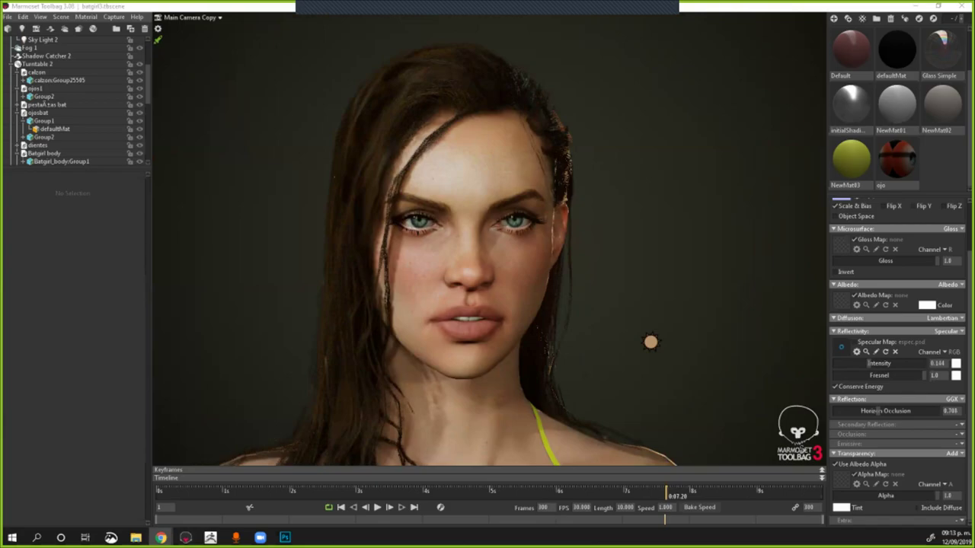
left_click(646, 242)
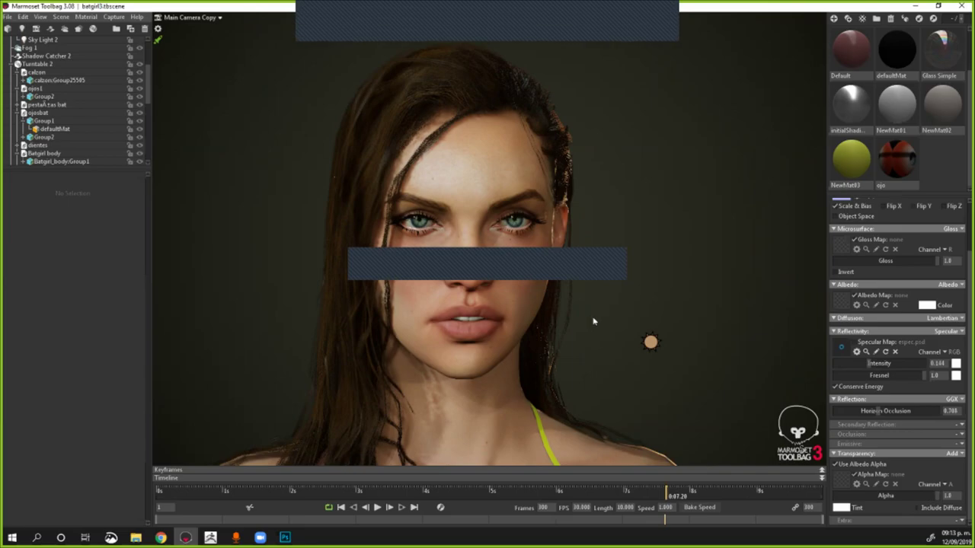
scroll(593, 322, "up", 2)
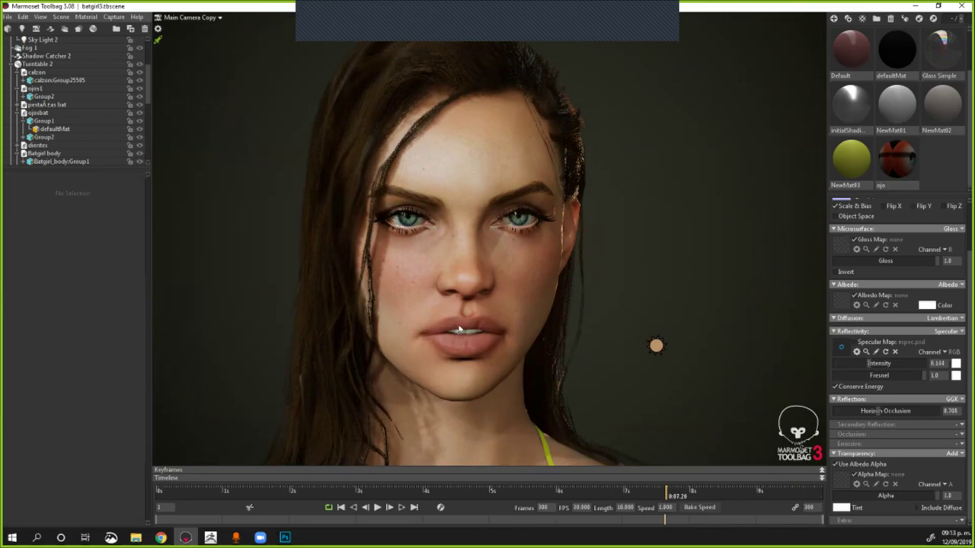
scroll(459, 329, "down", 3)
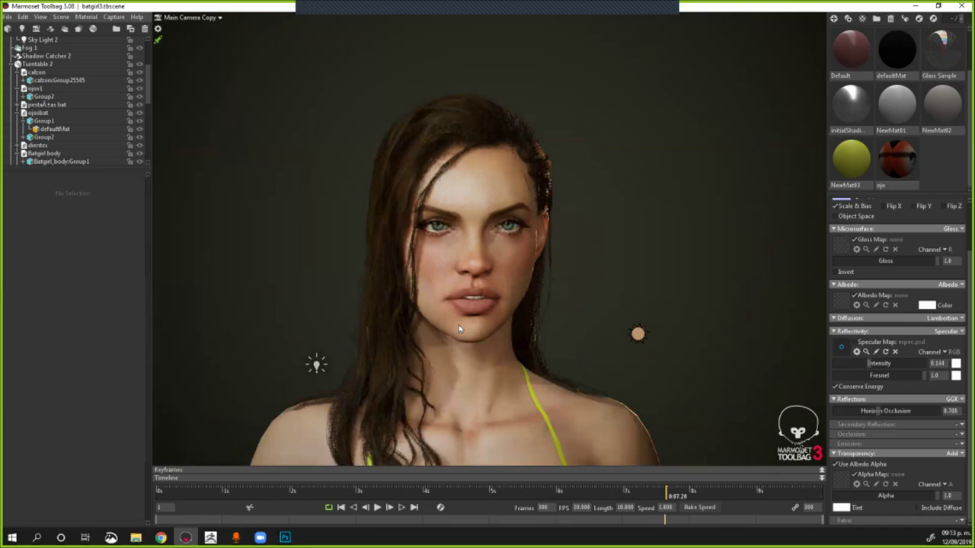
scroll(459, 329, "down", 3)
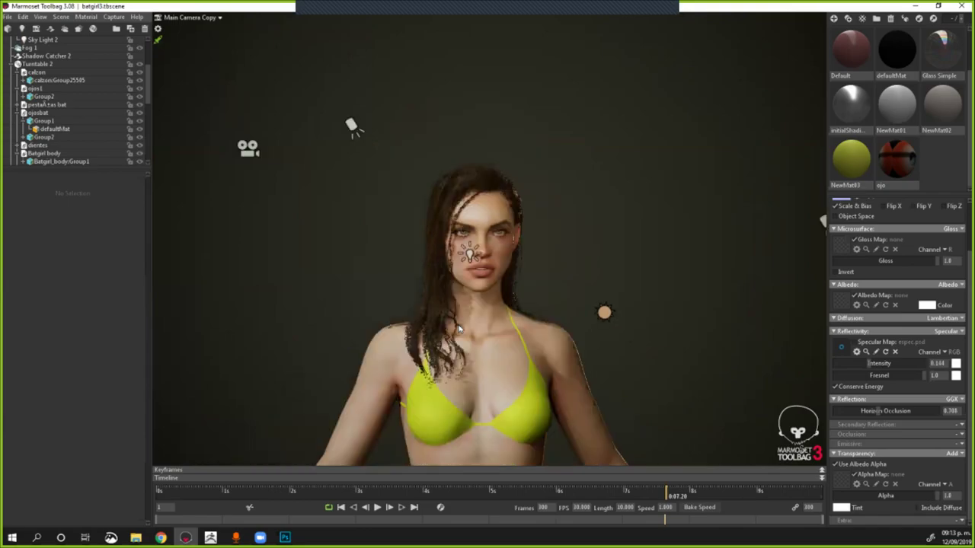
scroll(459, 329, "up", 5)
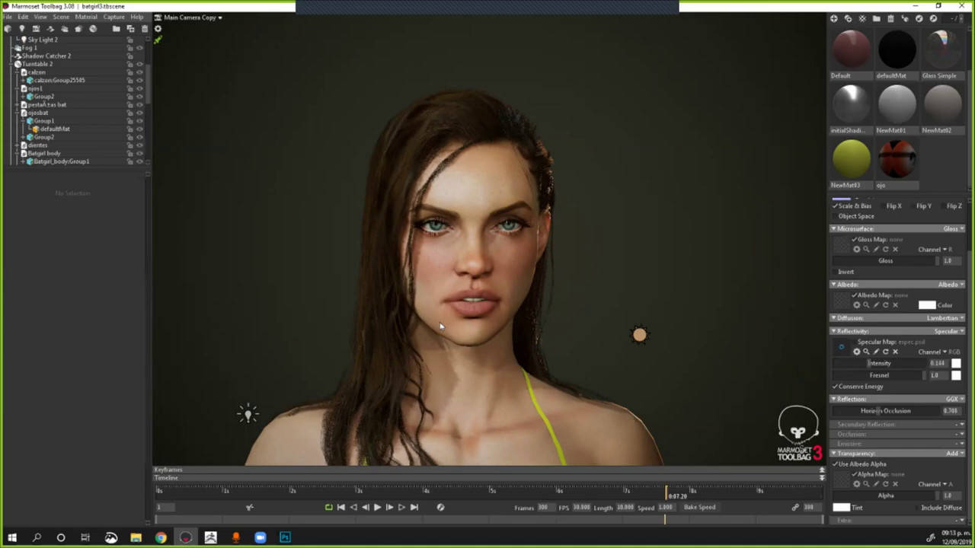
scroll(506, 267, "down", 2)
scroll(529, 238, "down", 3)
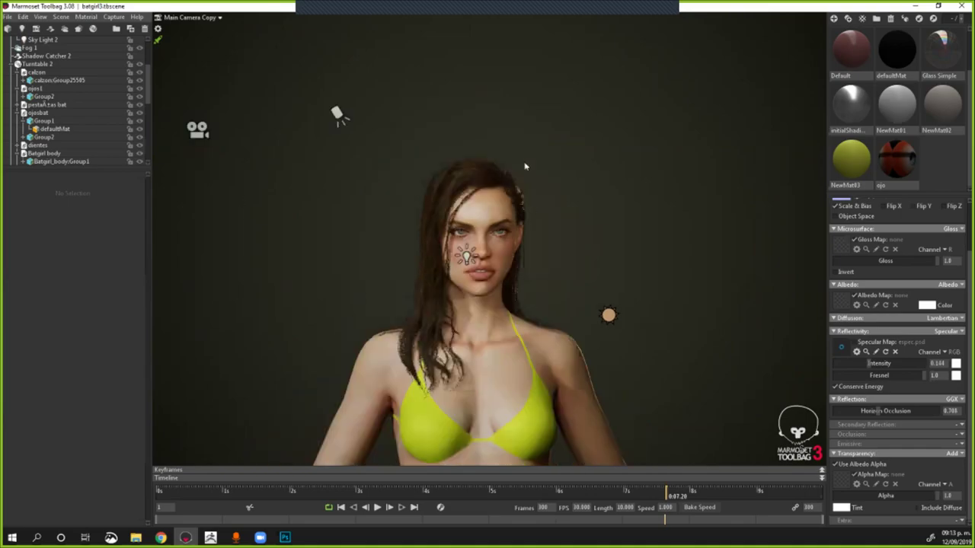
Step: Examine the full figure and its surrounding lights from the front and a slight angle, ending on a bust view
scroll(526, 251, "down", 4)
scroll(526, 255, "up", 1)
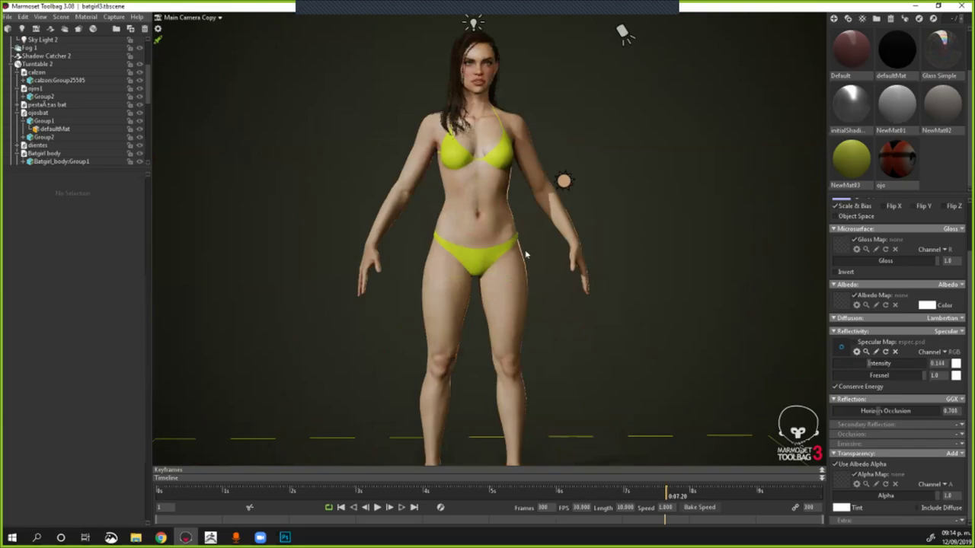
left_click_drag(526, 255, 493, 285)
scroll(482, 292, "down", 2)
middle_click_drag(479, 247, 476, 324)
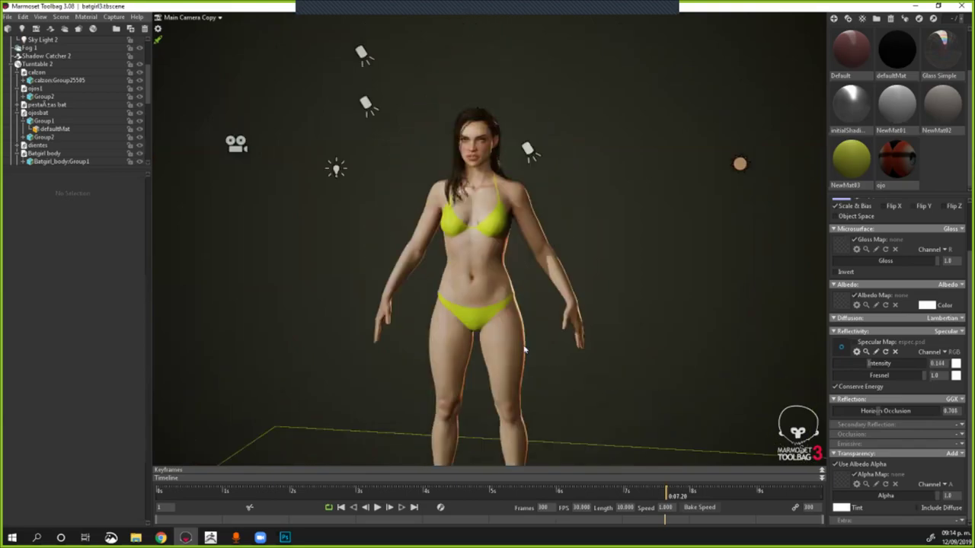
scroll(525, 346, "up", 2)
scroll(512, 313, "up", 3)
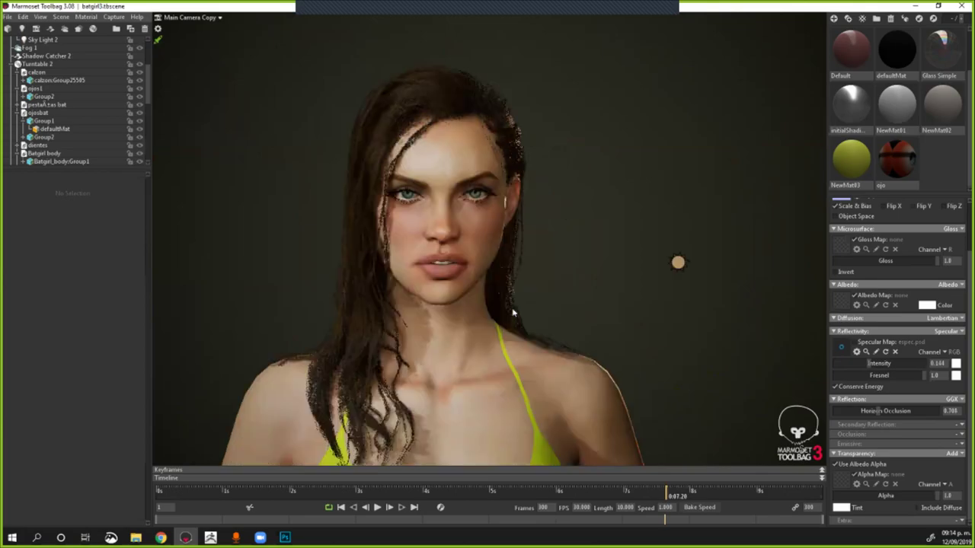
Step: Examine the face from head-and-shoulders to close-up framing, briefly selecting the Batgirl body mesh to check its wireframe
middle_click_drag(513, 312, 535, 335)
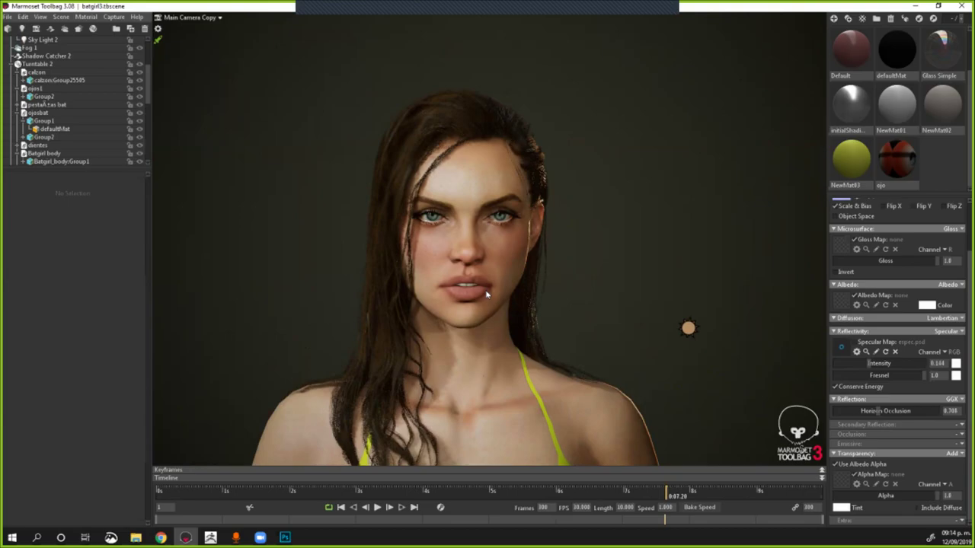
left_click(488, 295)
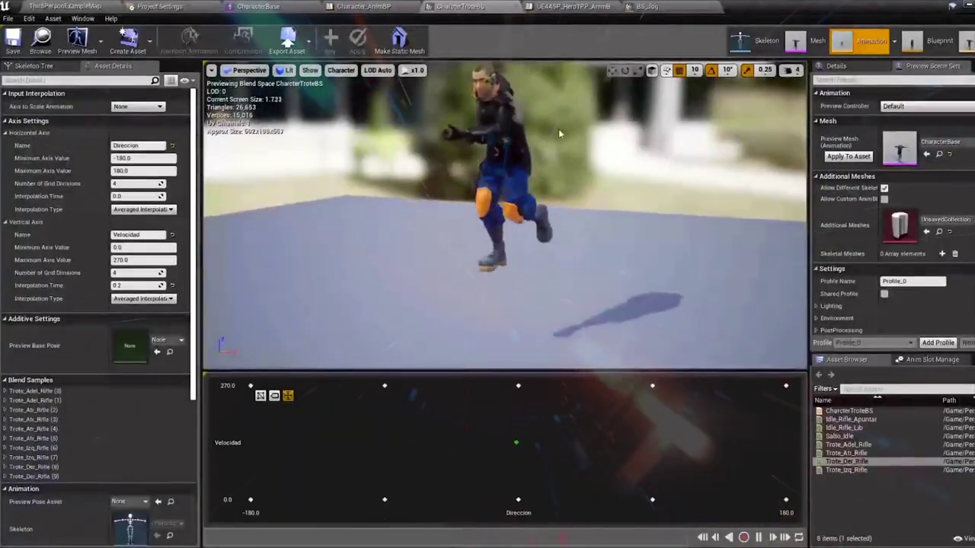
left_click(370, 8)
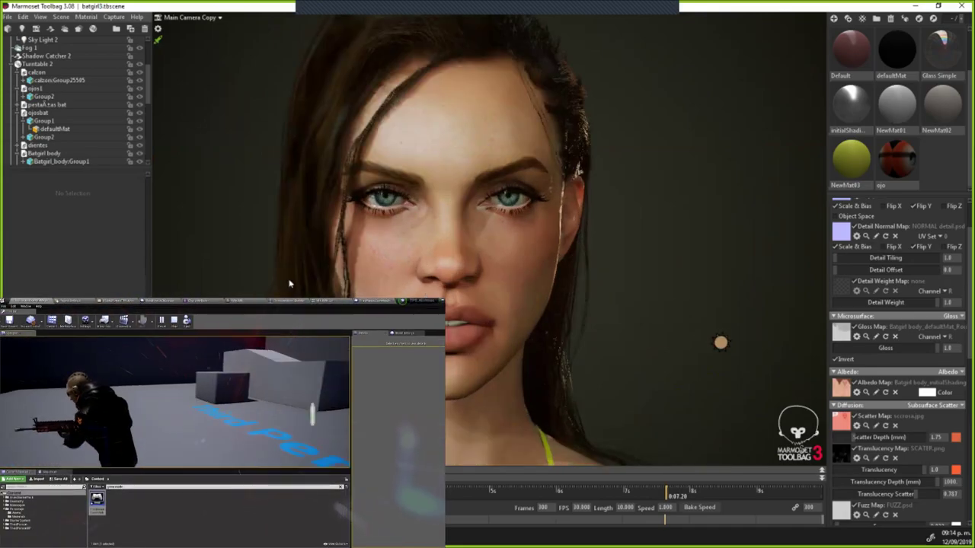
left_click(578, 279)
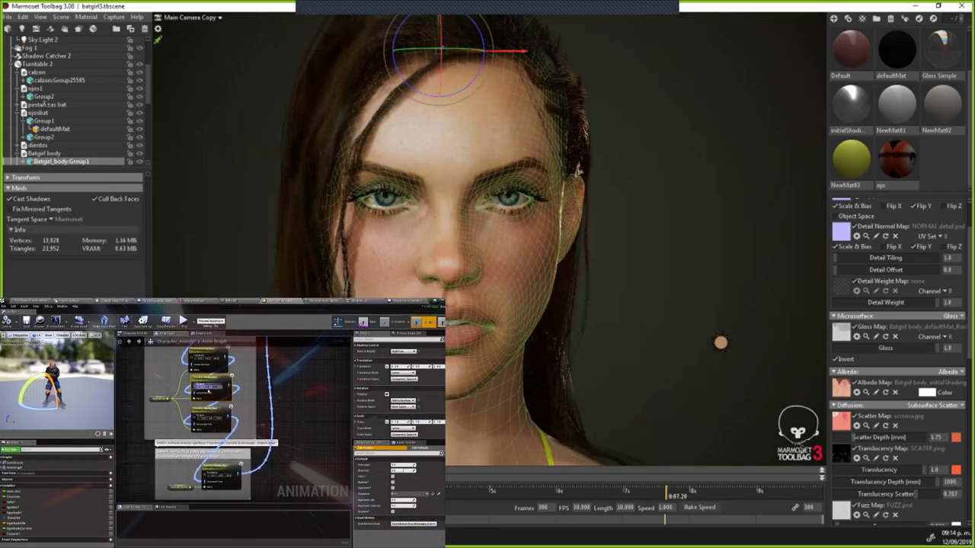
left_click(565, 114)
key("Escape")
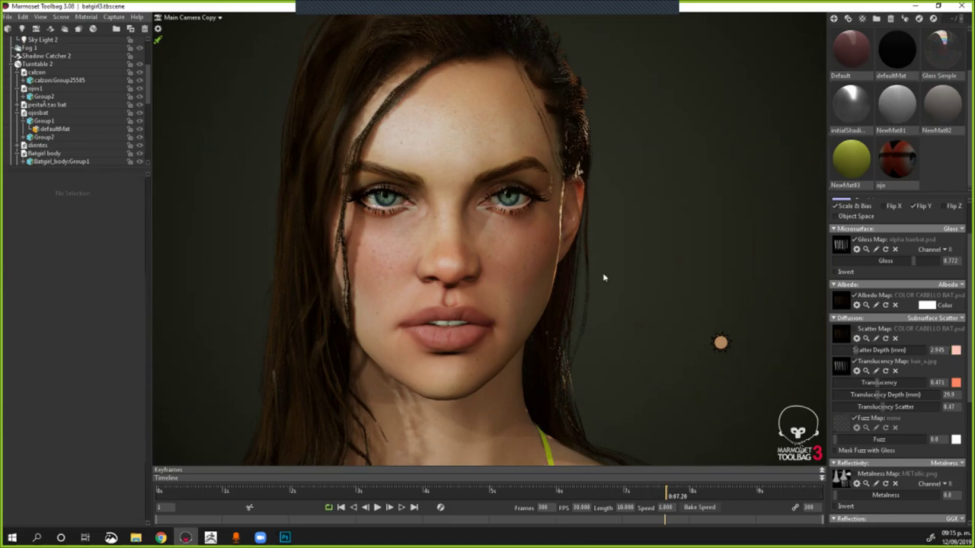
Step: Select the body mesh and the two hair meshes in turn to inspect their wireframes, clearing the selection at the end
left_click(476, 236)
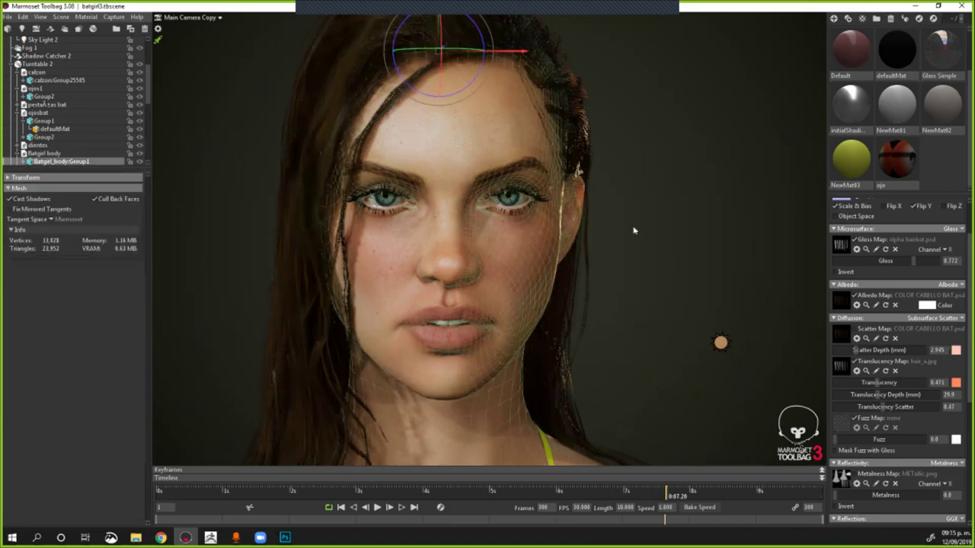
left_click(715, 213)
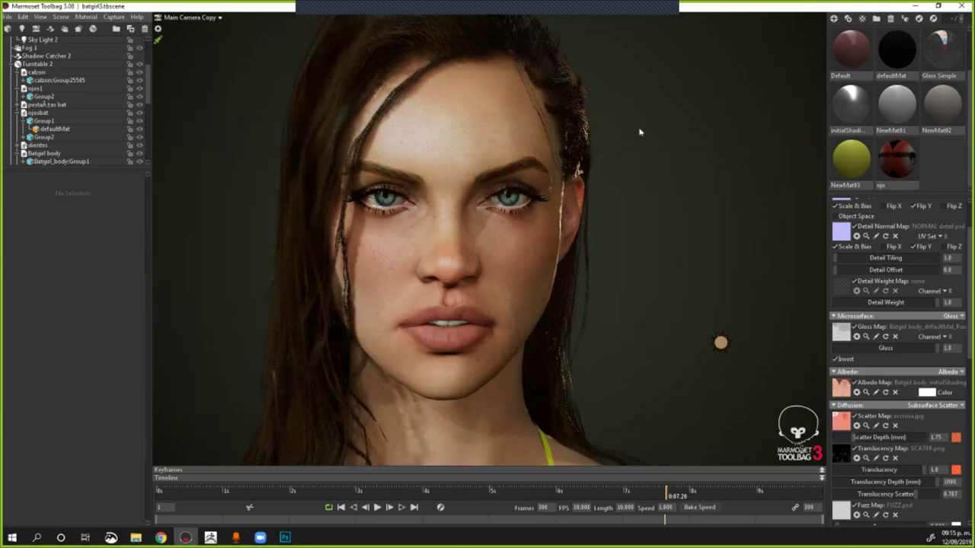
left_click(582, 136)
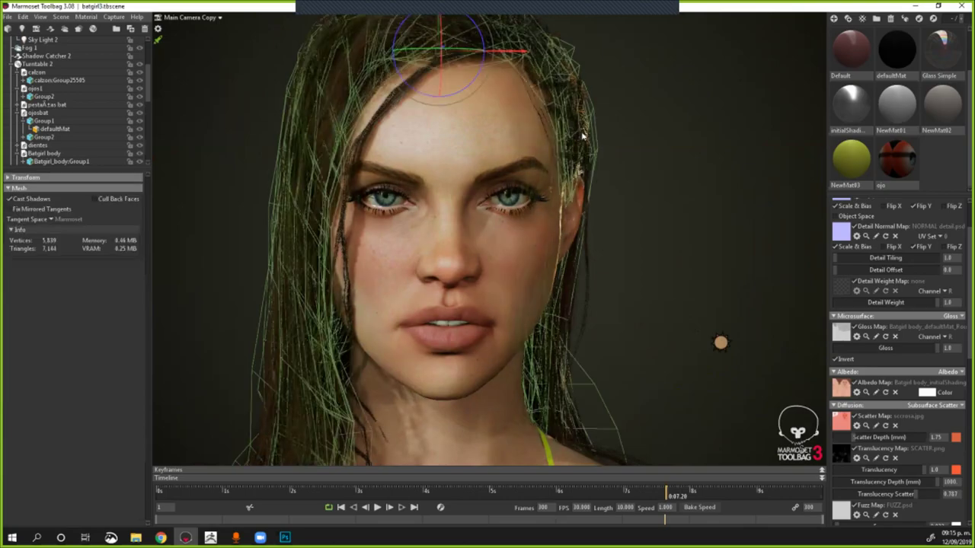
left_click(582, 136)
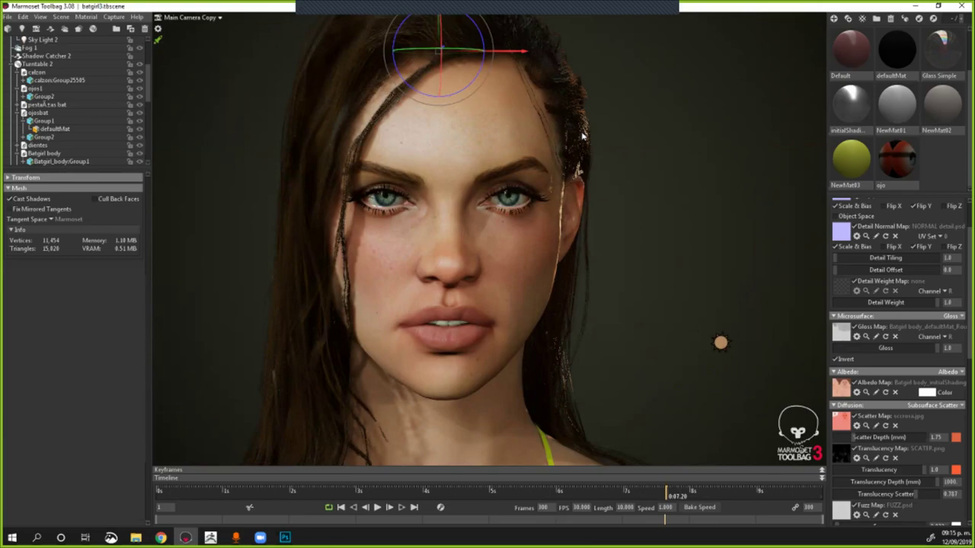
left_click(577, 165)
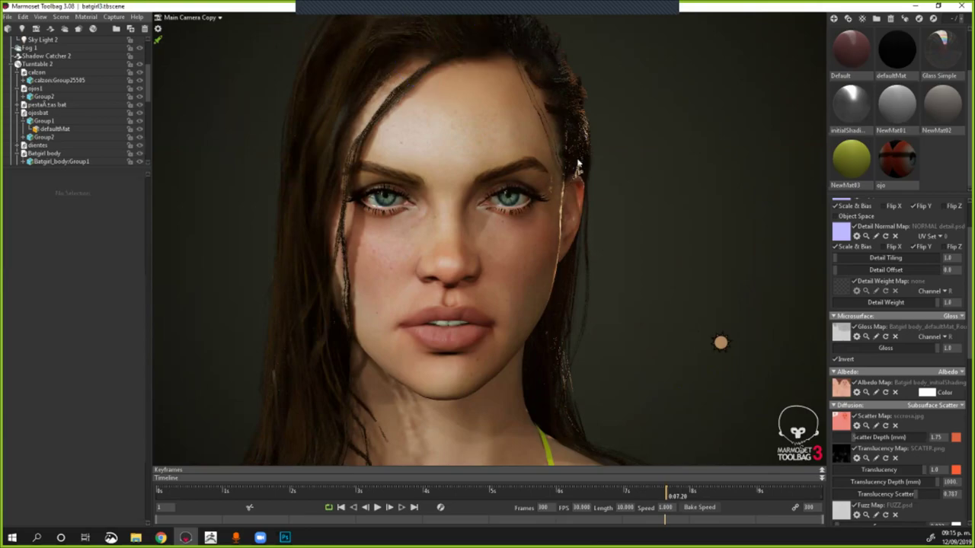
left_click(577, 164)
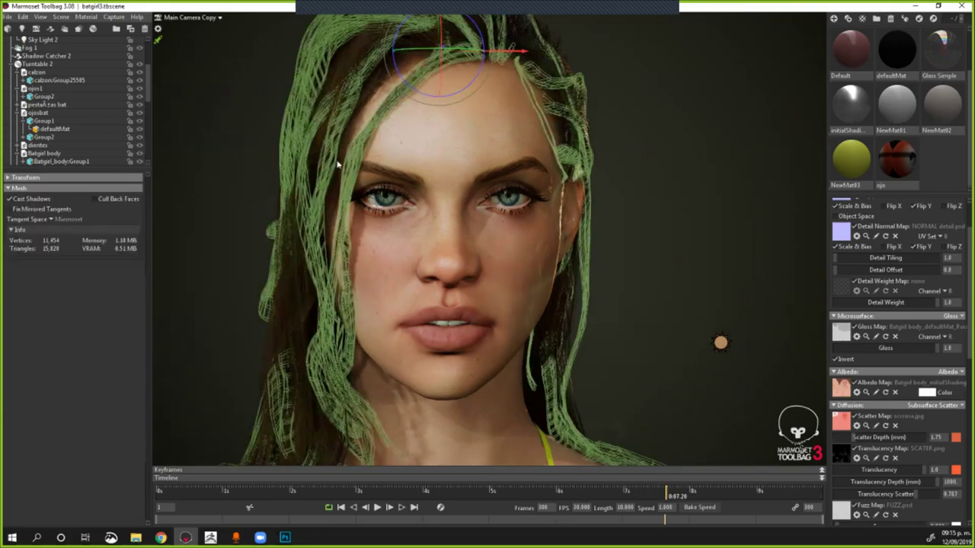
left_click(624, 122)
left_click(624, 122)
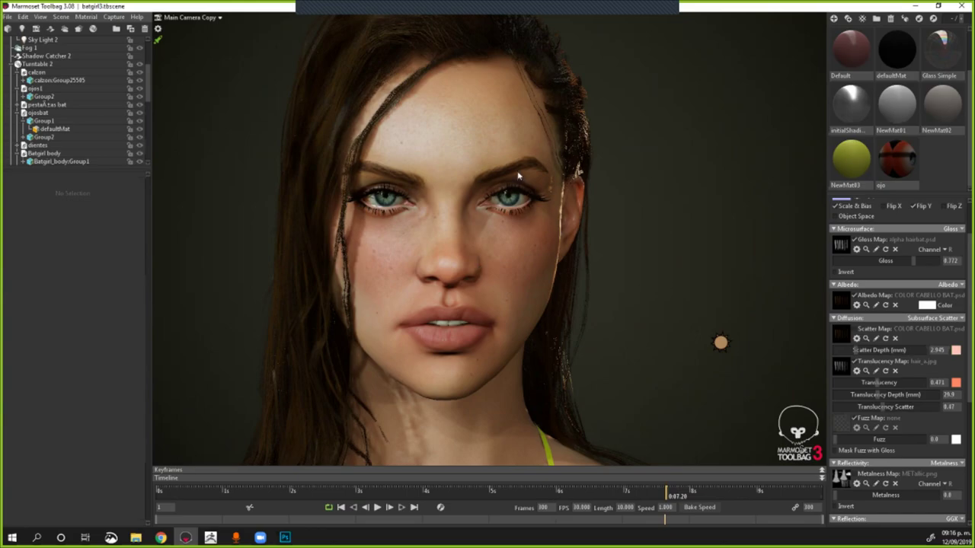
Step: Compare the face, hairline and ear in tight close-up and head-and-shoulders framing, from the front and a slight angle
scroll(689, 271, "up", 2)
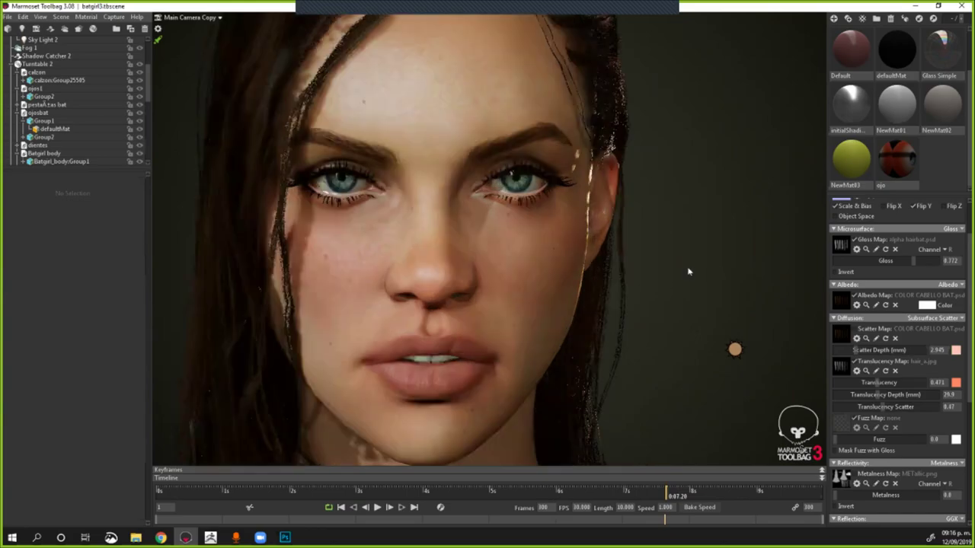
scroll(688, 271, "up", 2)
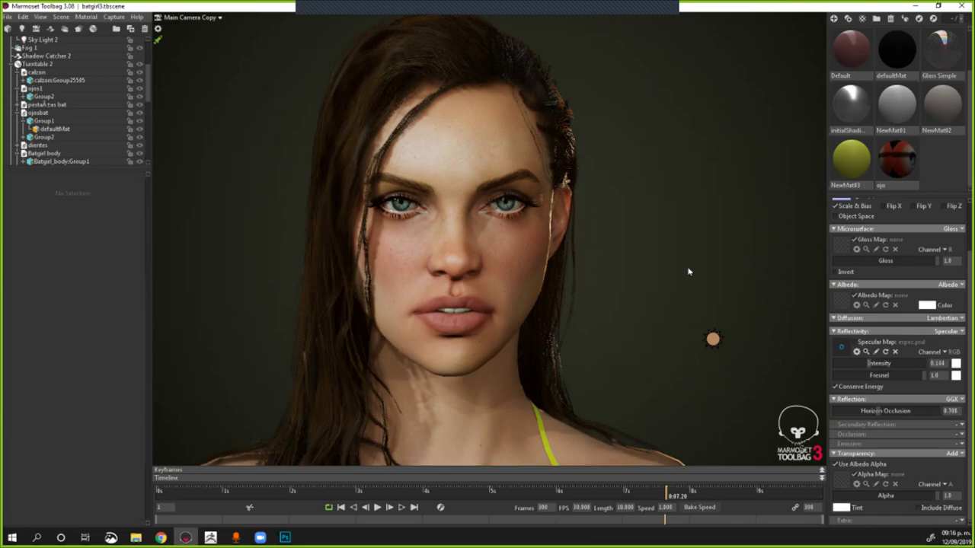
scroll(417, 258, "up", 1)
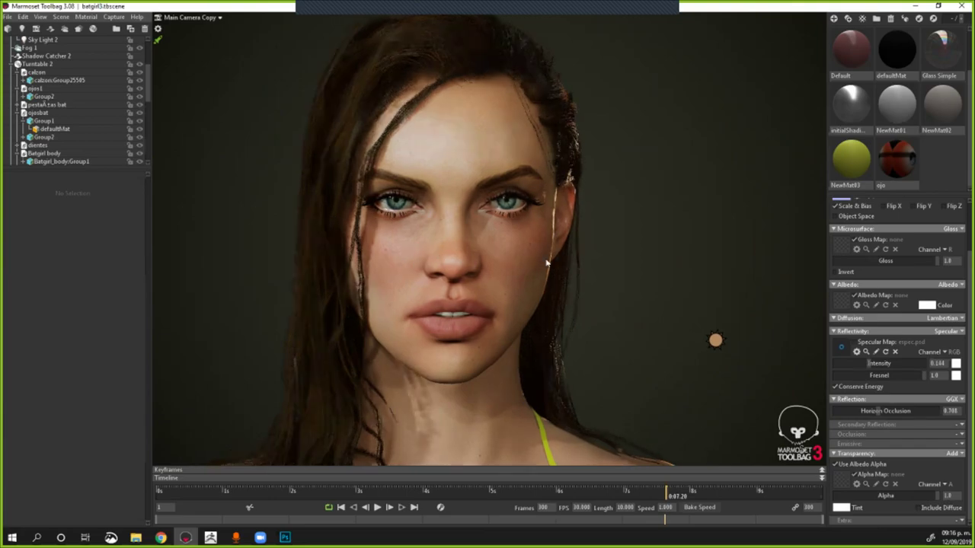
left_click(594, 251)
scroll(407, 249, "down", 2)
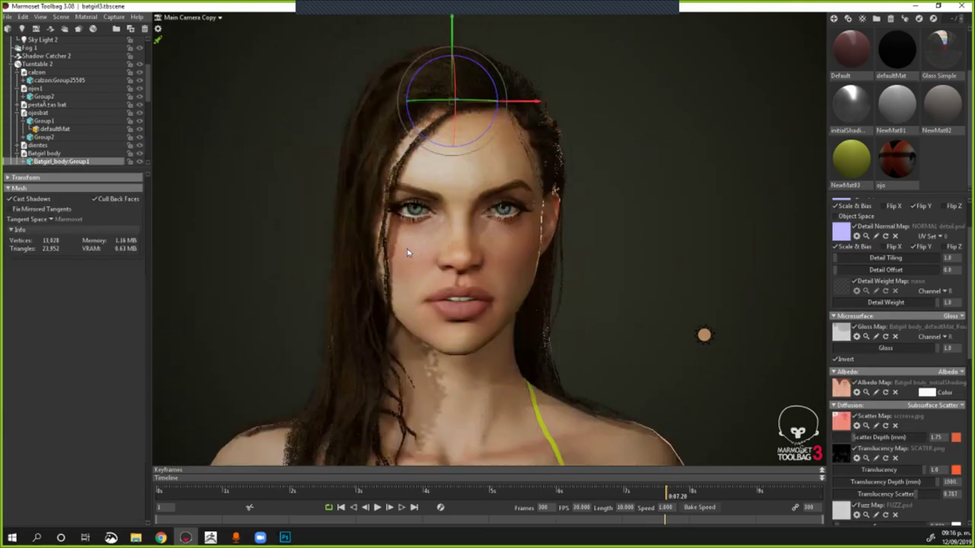
left_click_drag(457, 258, 457, 259, "alt")
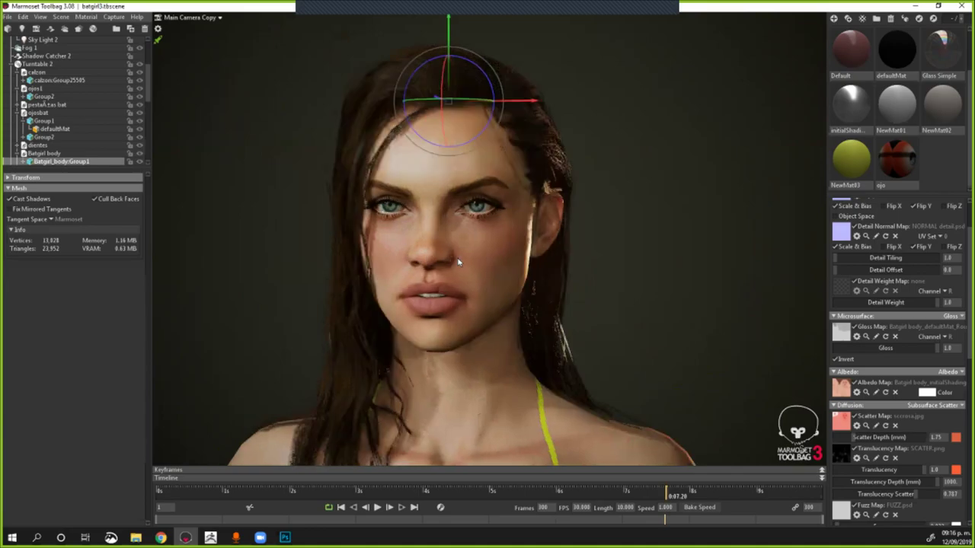
left_click(587, 271)
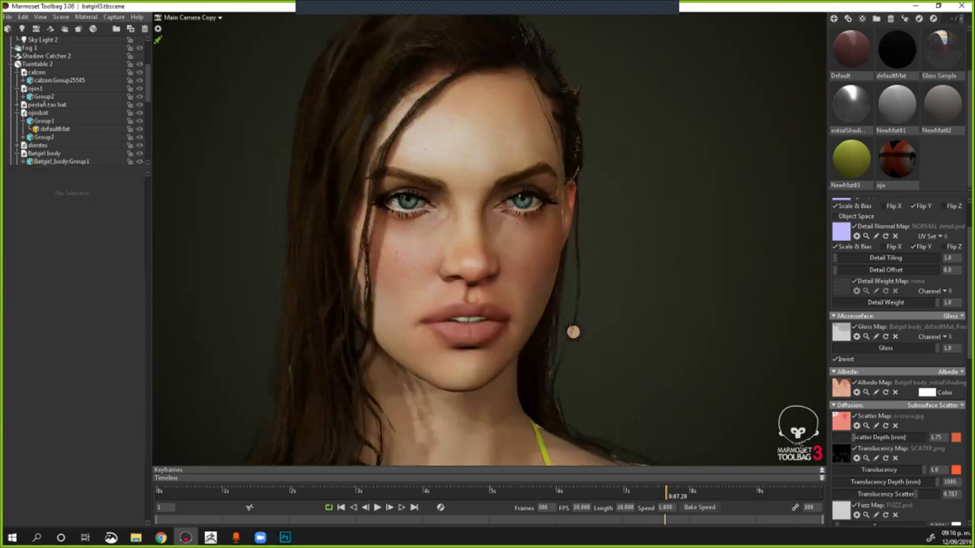
key("alt+Tab")
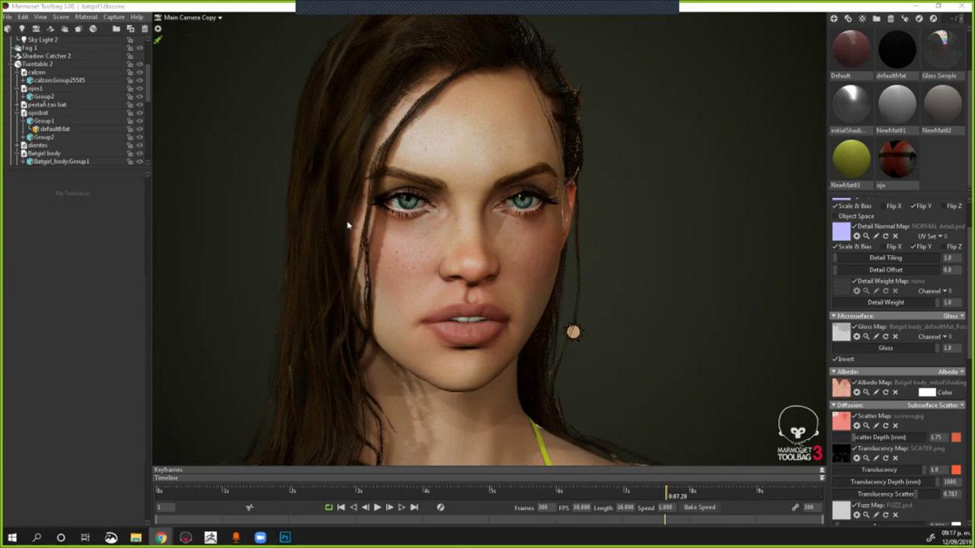
left_click(390, 235)
scroll(508, 266, "down", 2)
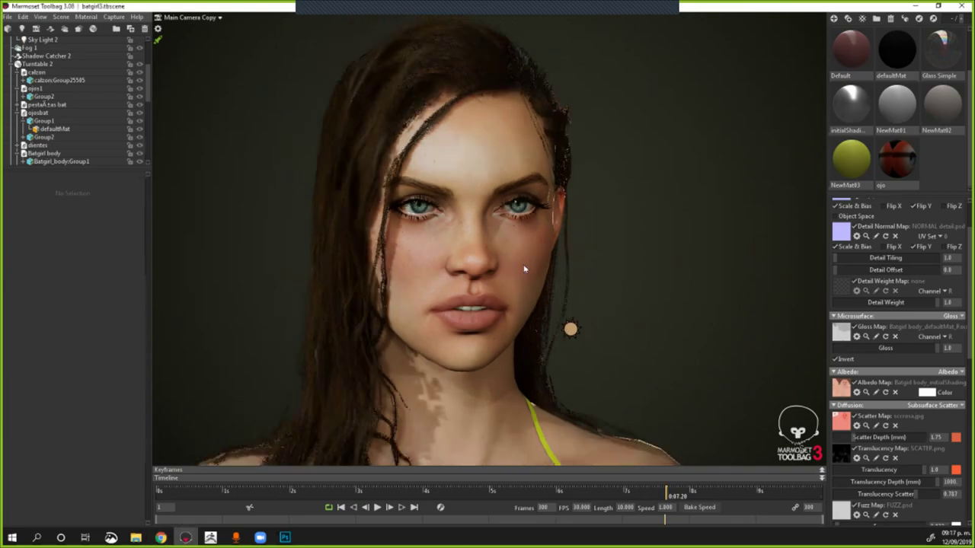
scroll(218, 224, "up", 3)
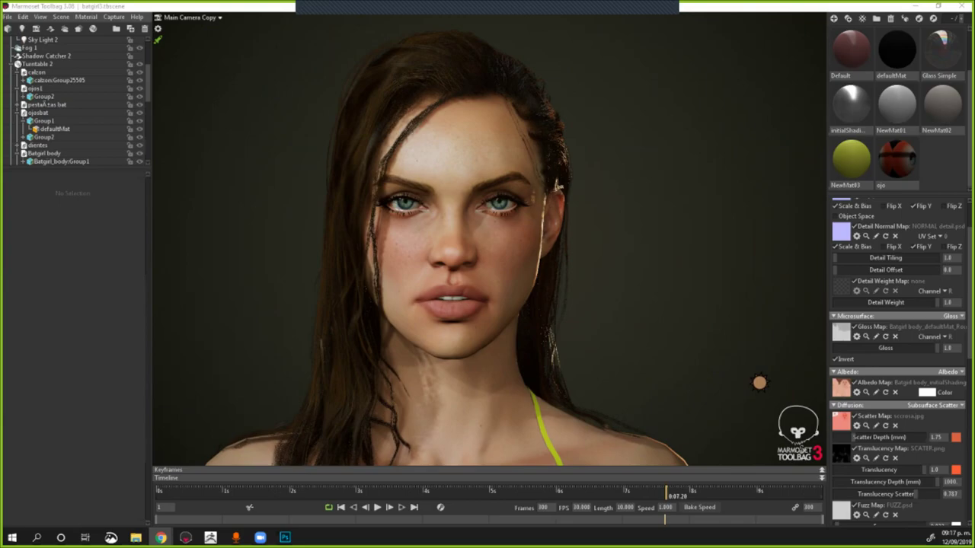
mouse_move(419, 31)
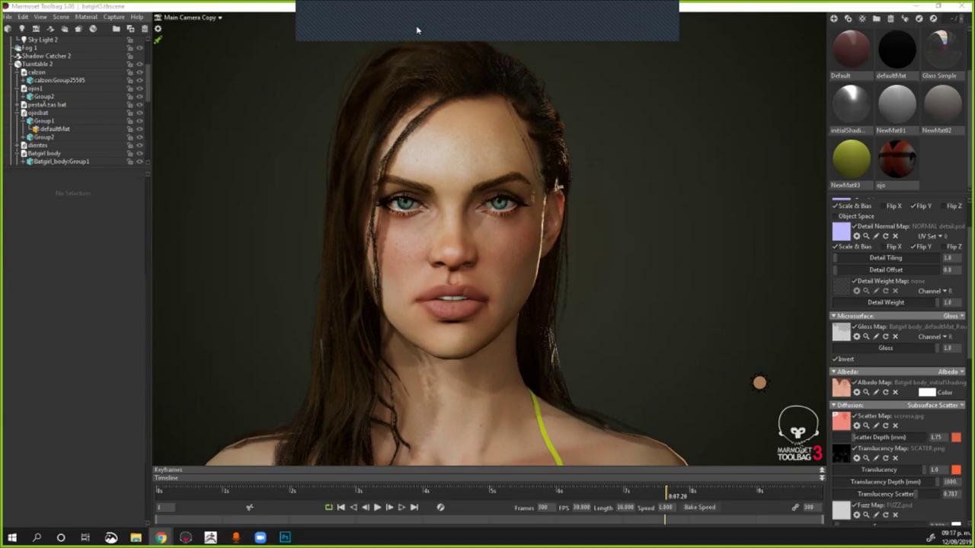
left_click(663, 38)
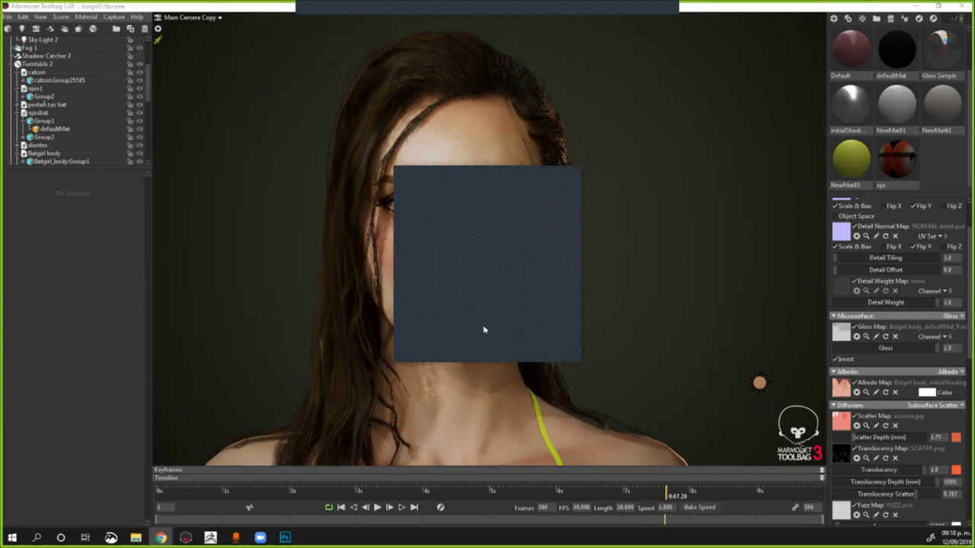
left_click(575, 173)
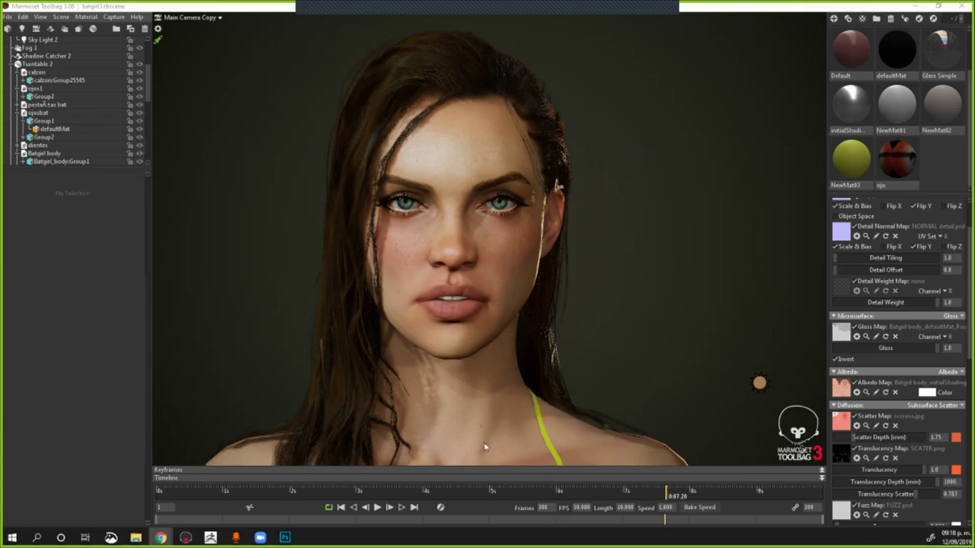
left_click(597, 339)
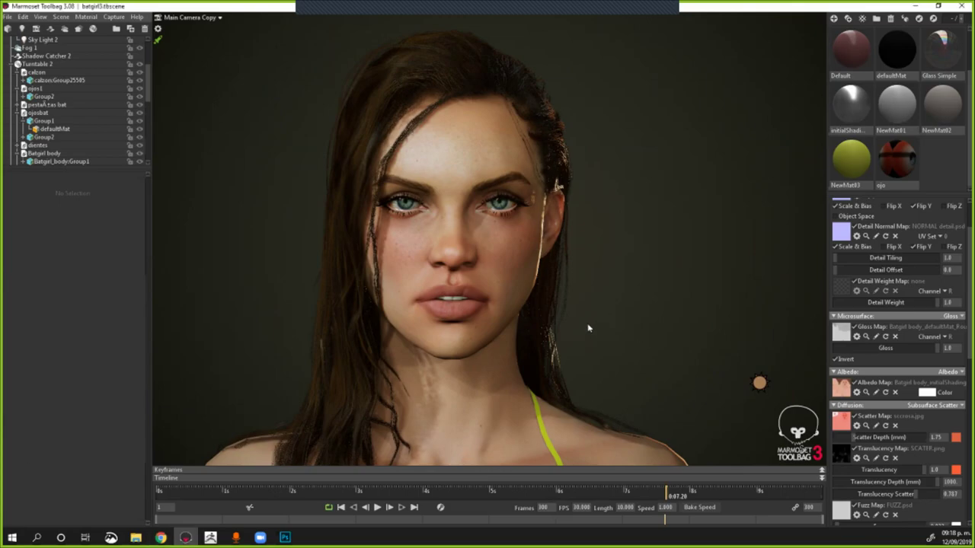
Step: Examine how the light falls on the face, neck and hair at portrait and bust distances and from a three-quarter angle
left_click_drag(587, 320, 577, 321)
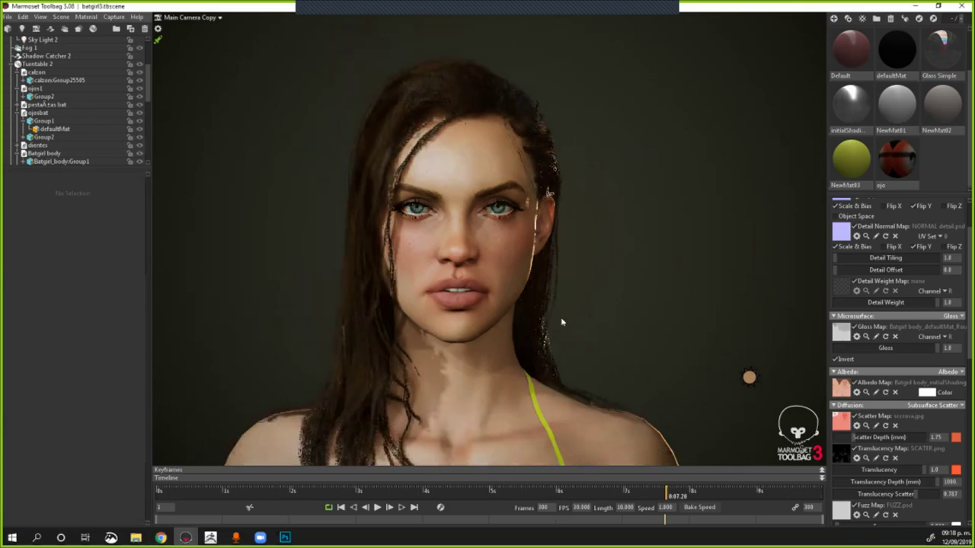
scroll(562, 322, "down", 1)
scroll(562, 322, "up", 1)
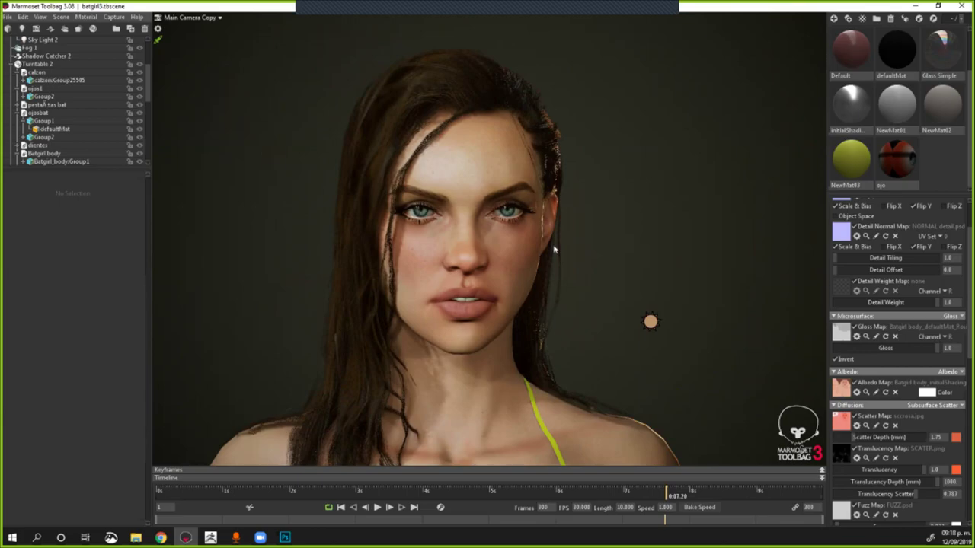
scroll(537, 299, "down", 3)
left_click_drag(540, 295, 460, 303, "alt")
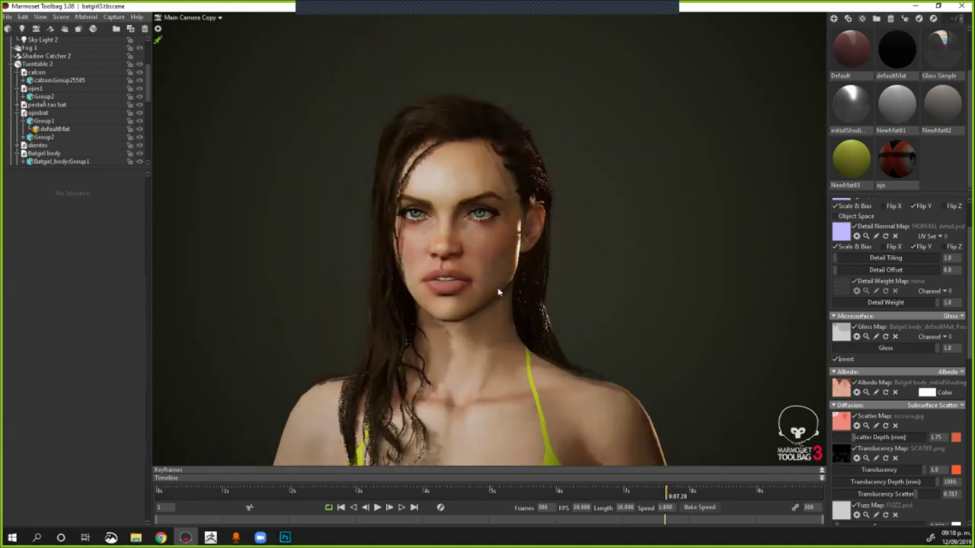
scroll(594, 312, "up", 3)
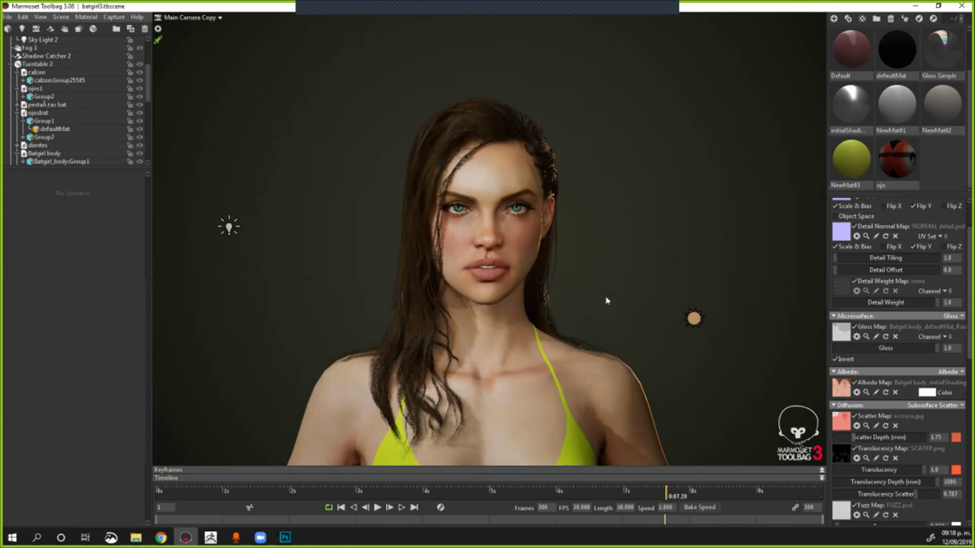
Step: Check the figure from waist-up to head-and-shoulders framing and rotate the scene lighting slightly around the character
scroll(605, 301, "down", 1)
scroll(602, 302, "down", 1)
left_click_drag(600, 301, 593, 301)
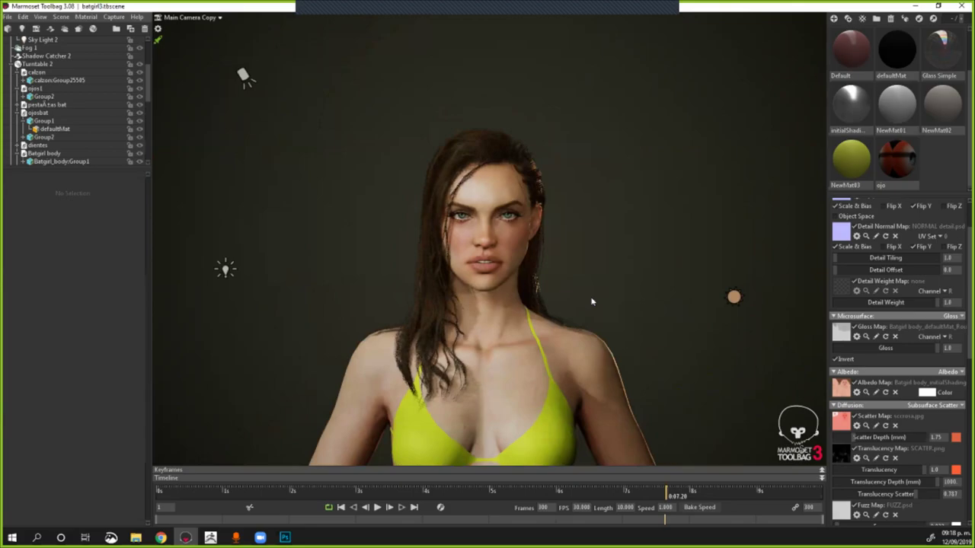
scroll(592, 303, "up", 3)
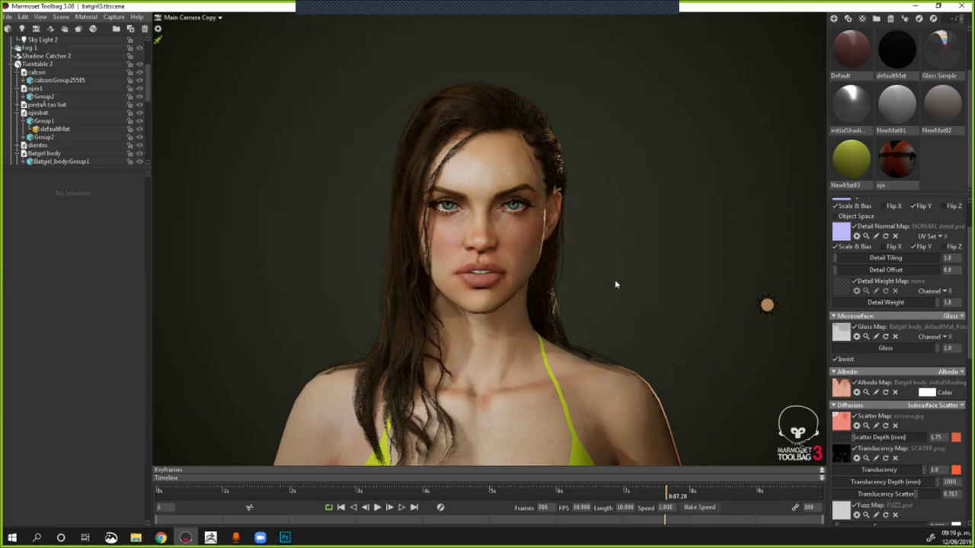
scroll(617, 285, "up", 3)
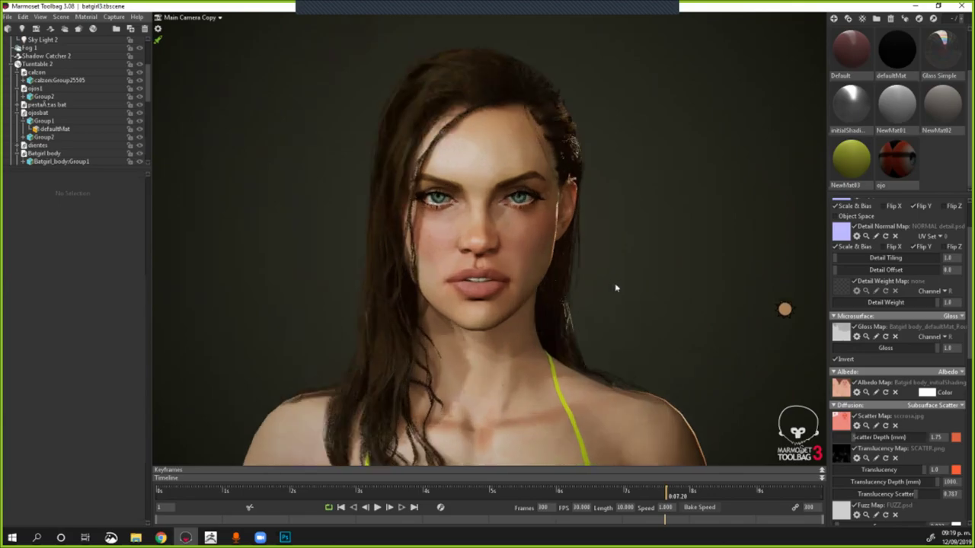
right_click_drag(617, 288, 614, 285, "shift")
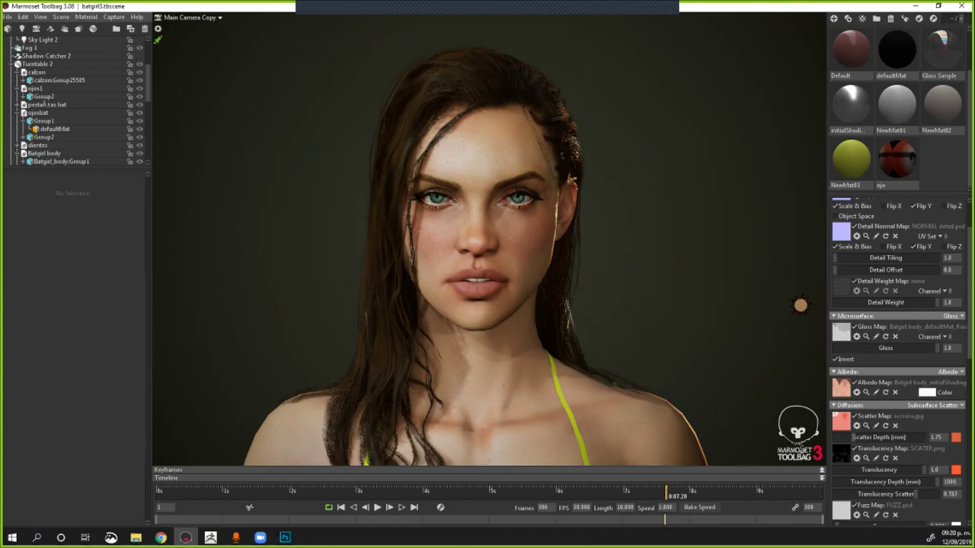
Step: Select the hair mesh, inspect the portrait with the head framed slightly lower, and switch to Chrome
left_click(160, 538)
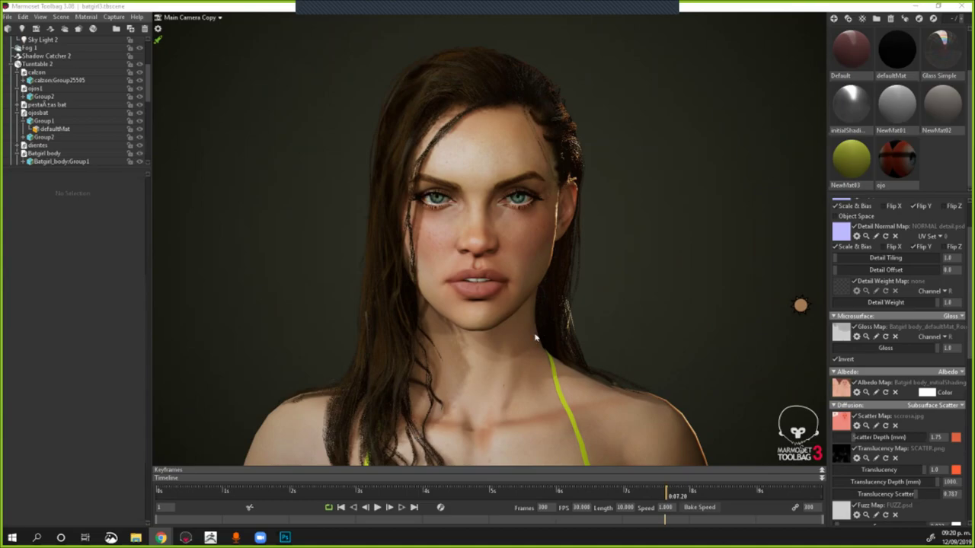
left_click(582, 311)
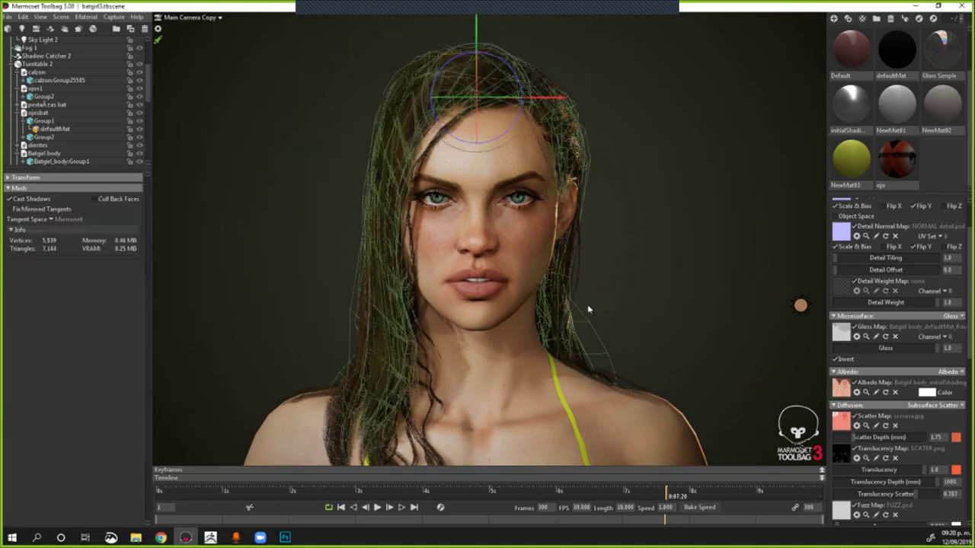
left_click_drag(391, 320, 380, 319, "alt")
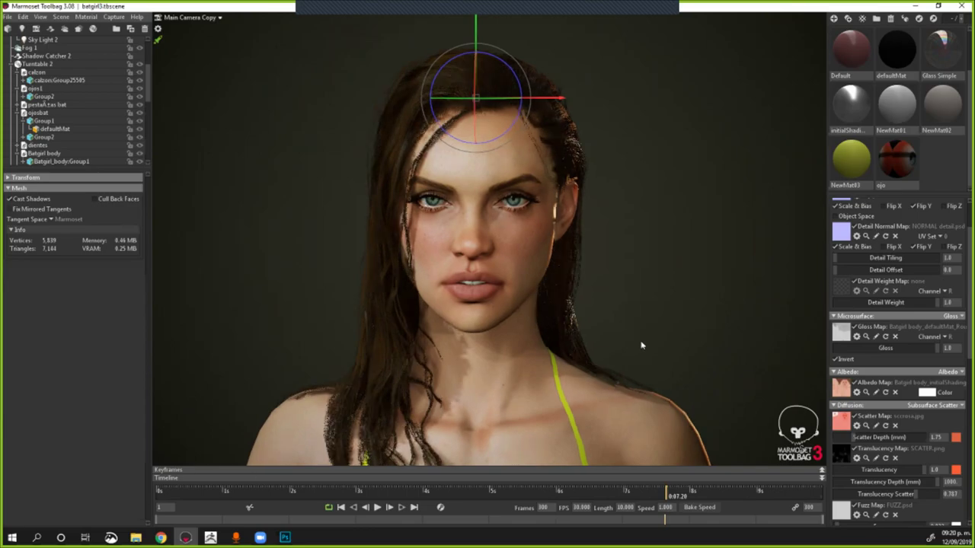
middle_click_drag(625, 334, 619, 337)
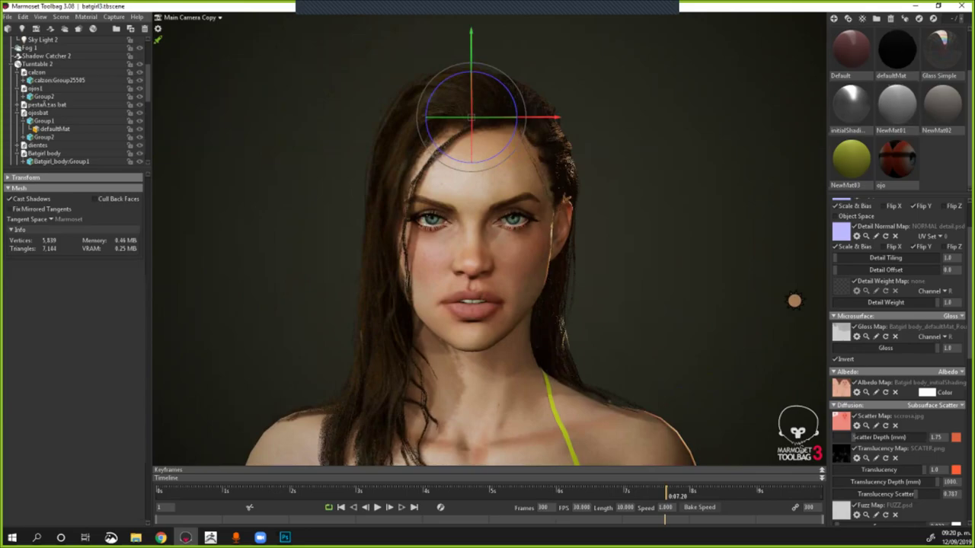
left_click(161, 538)
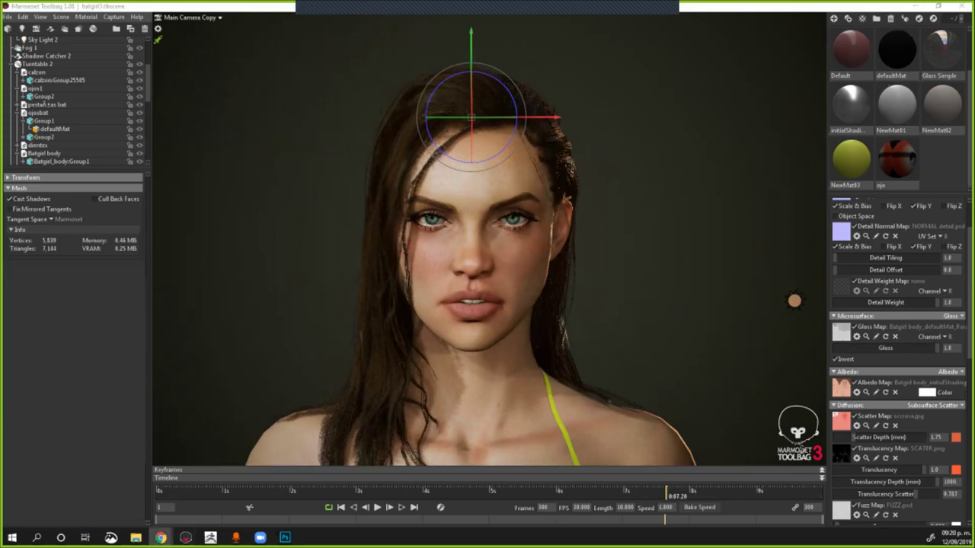